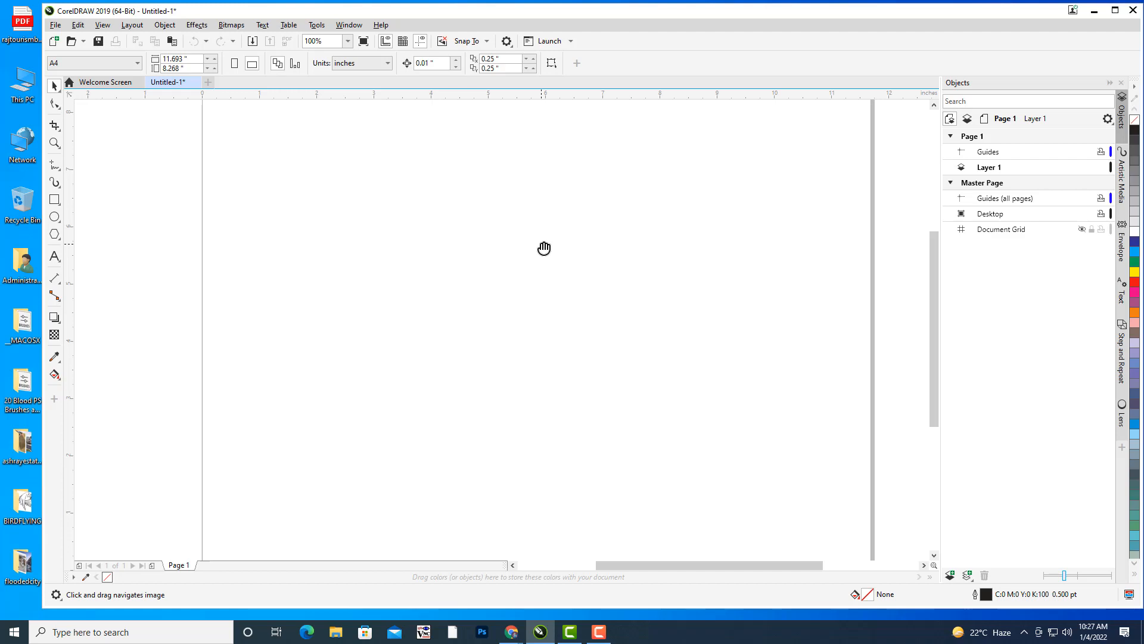
Draw a five-pointed star about 1.87 in wide and 1.51 in high on the page
{"action": "mouse_move", "coordinate": [570, 206]}
{"action": "left_mouse_down"}
{"action": "mouse_move", "coordinate": [577, 217]}
{"action": "mouse_move", "coordinate": [577, 204]}
{"action": "left_mouse_up"}
{"action": "left_click", "coordinate": [54, 217]}
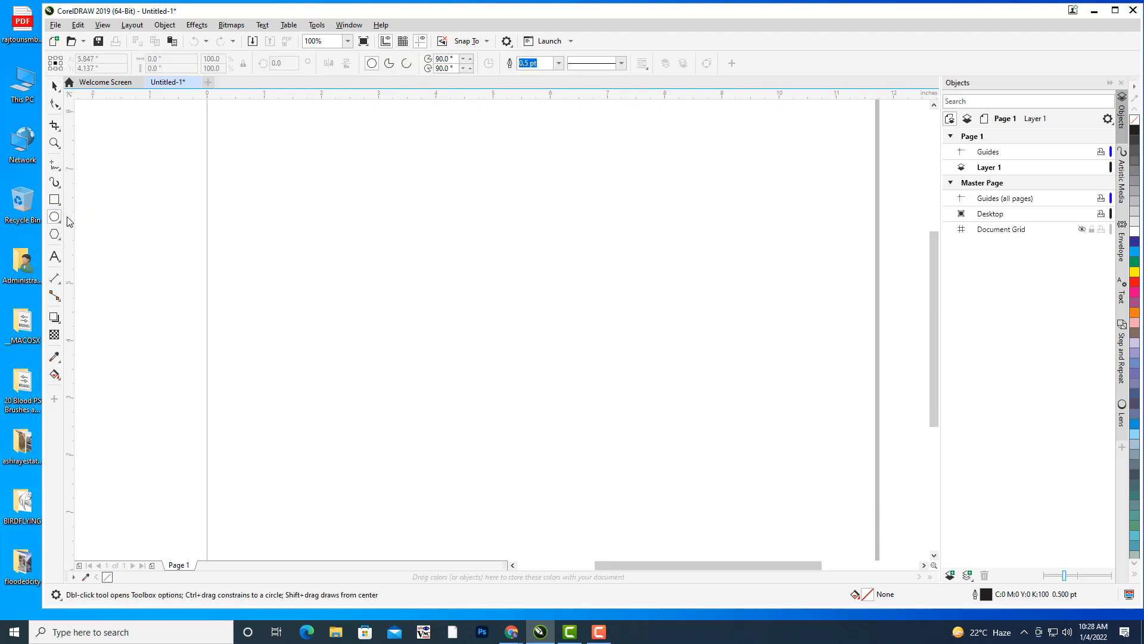
{"action": "left_click", "coordinate": [60, 236]}
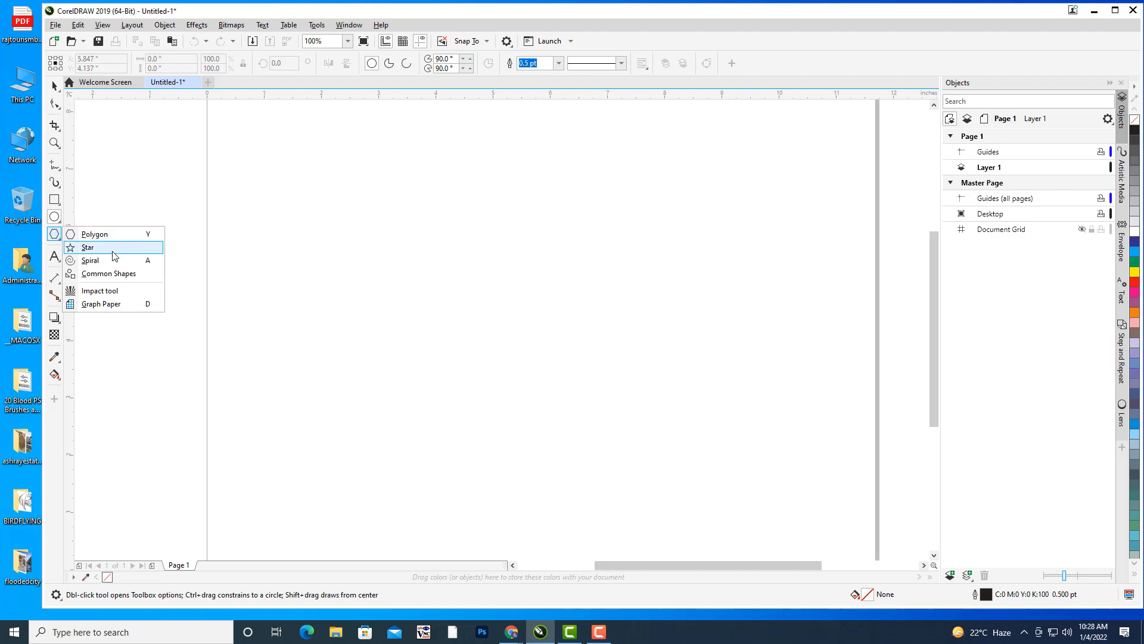
{"action": "left_click", "coordinate": [143, 247]}
{"action": "left_click_drag", "start_coordinate": [320, 264], "coordinate": [430, 352]}
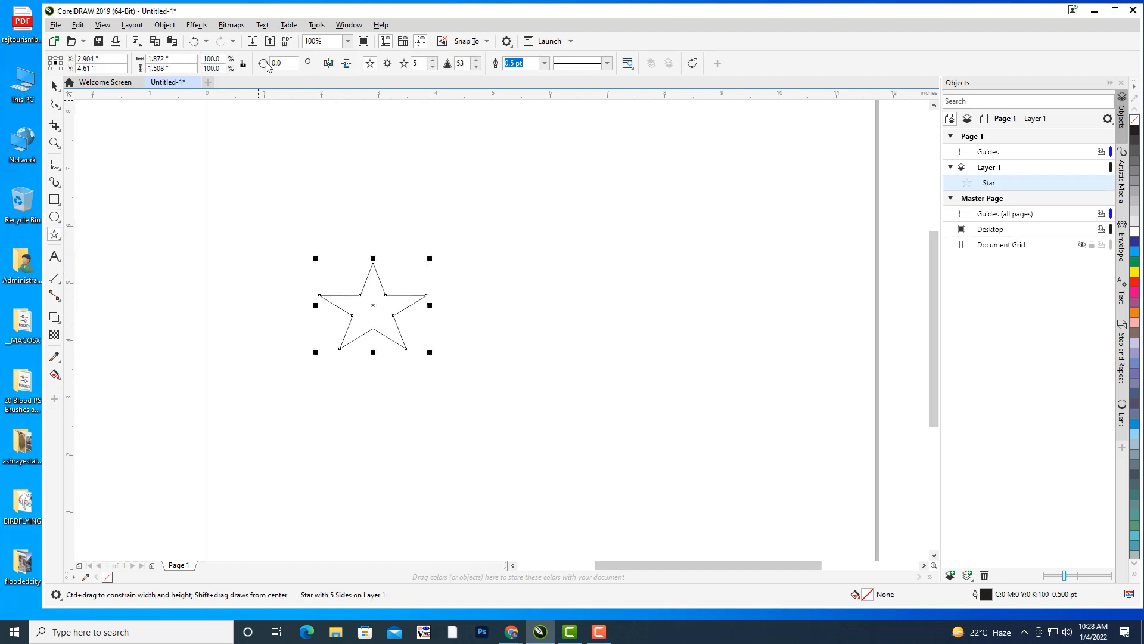
Move the star toward the page's left edge, centred at about X 1.28 in, Y 5.36 in
{"action": "left_click", "coordinate": [54, 86]}
{"action": "left_click", "coordinate": [294, 261]}
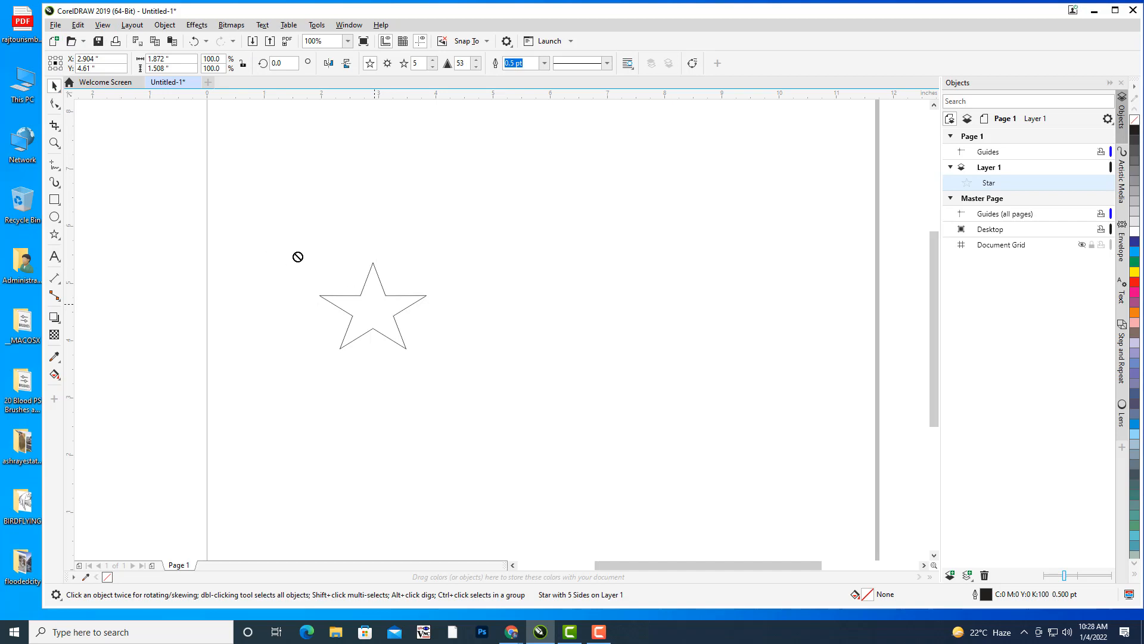
{"action": "left_click", "coordinate": [388, 296]}
{"action": "left_click_drag", "start_coordinate": [373, 306], "coordinate": [280, 263]}
Fill the star with red and set its outline width to None
{"action": "left_click", "coordinate": [1134, 282]}
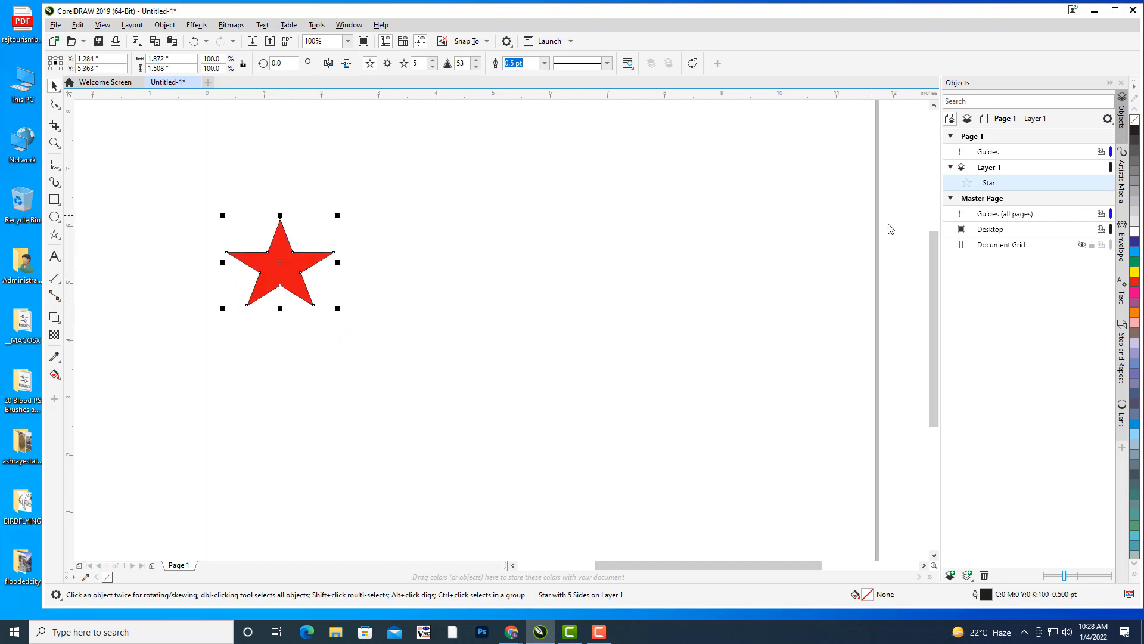
{"action": "left_click", "coordinate": [544, 64]}
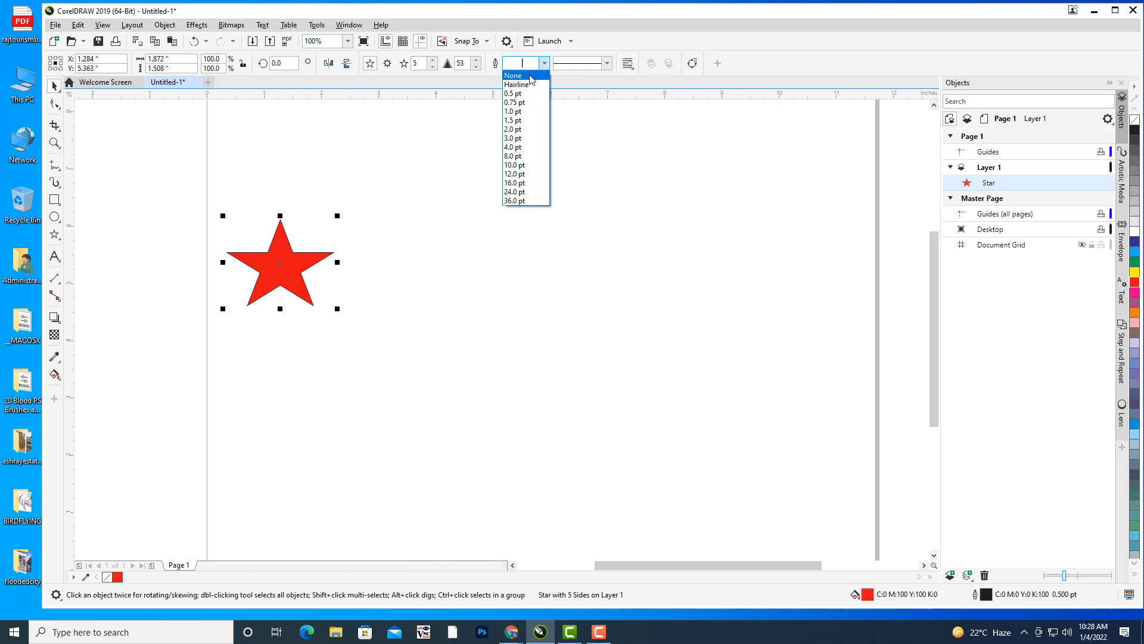
{"action": "left_click", "coordinate": [384, 202]}
{"action": "left_click", "coordinate": [258, 293]}
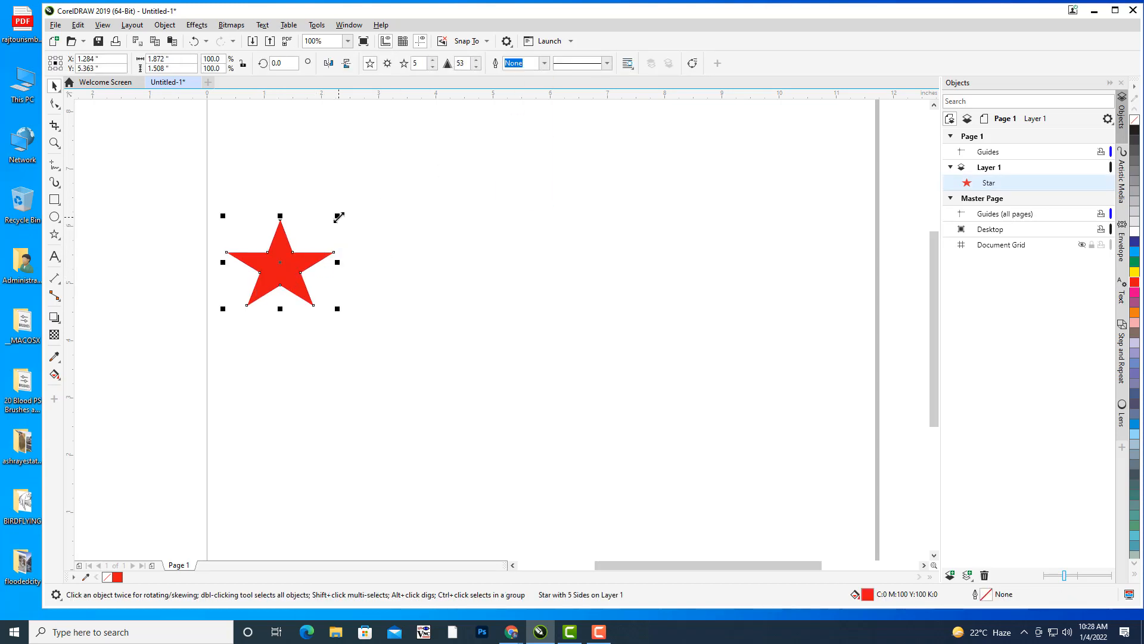
Shrink the star to about 1.16 in wide and place a duplicate about 2.60 in wide near the page's right edge
{"action": "left_click_drag", "start_coordinate": [339, 217], "coordinate": [264, 246]}
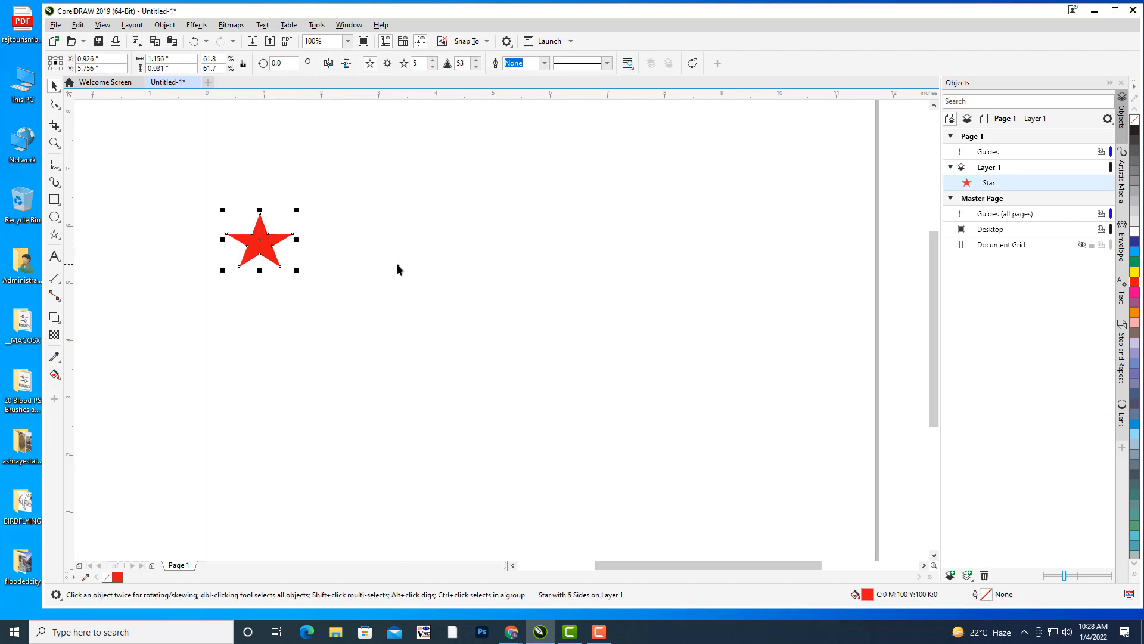
{"action": "key", "text": "ctrl+d"}
{"action": "left_click_drag", "start_coordinate": [271, 227], "coordinate": [865, 209]}
{"action": "left_click_drag", "start_coordinate": [811, 269], "coordinate": [785, 277]}
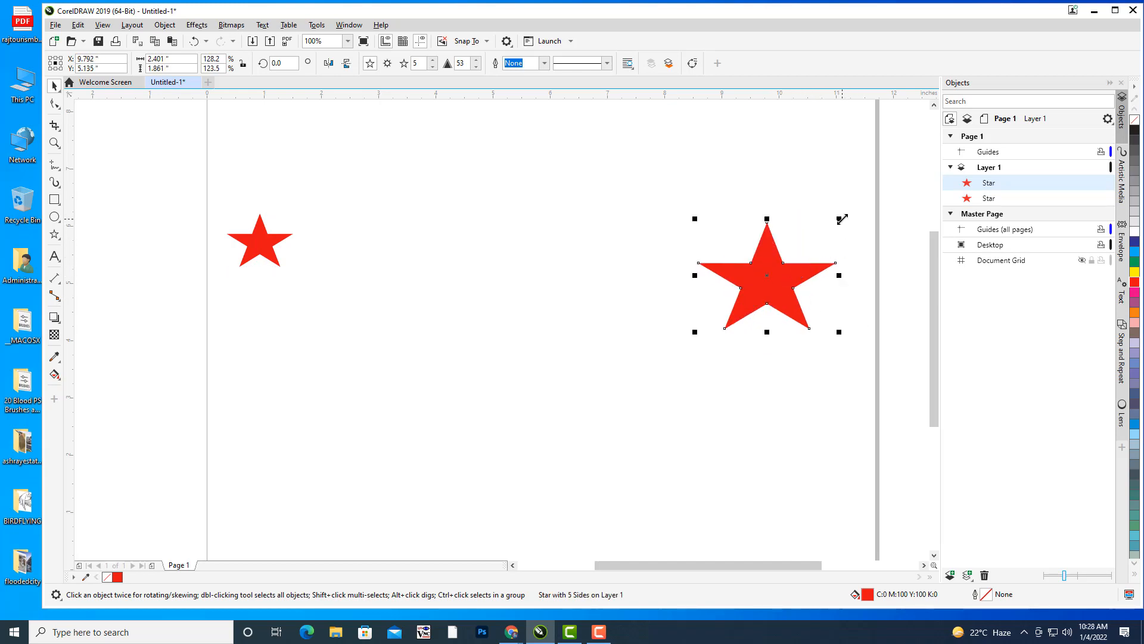
{"action": "left_click_drag", "start_coordinate": [840, 217], "coordinate": [851, 210]}
Reduce the small star to about 0.90 by 0.68 in and enlarge the large star to about 2.79 by 2.23 in
{"action": "left_click", "coordinate": [277, 245]}
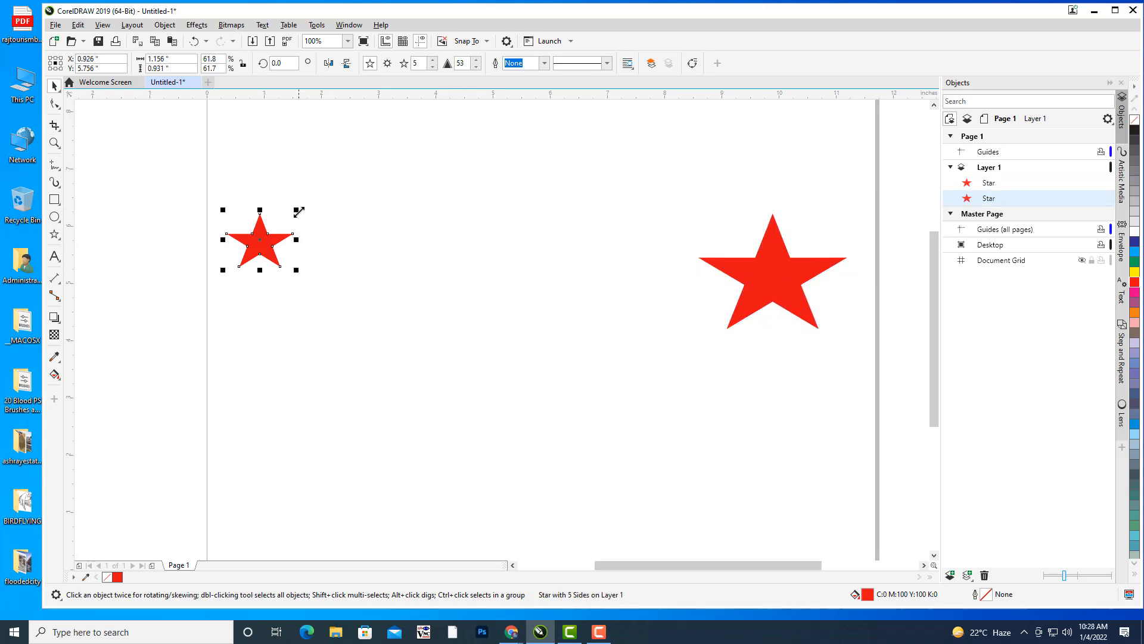
{"action": "left_click_drag", "start_coordinate": [298, 212], "coordinate": [281, 225]}
{"action": "left_click", "coordinate": [752, 273]}
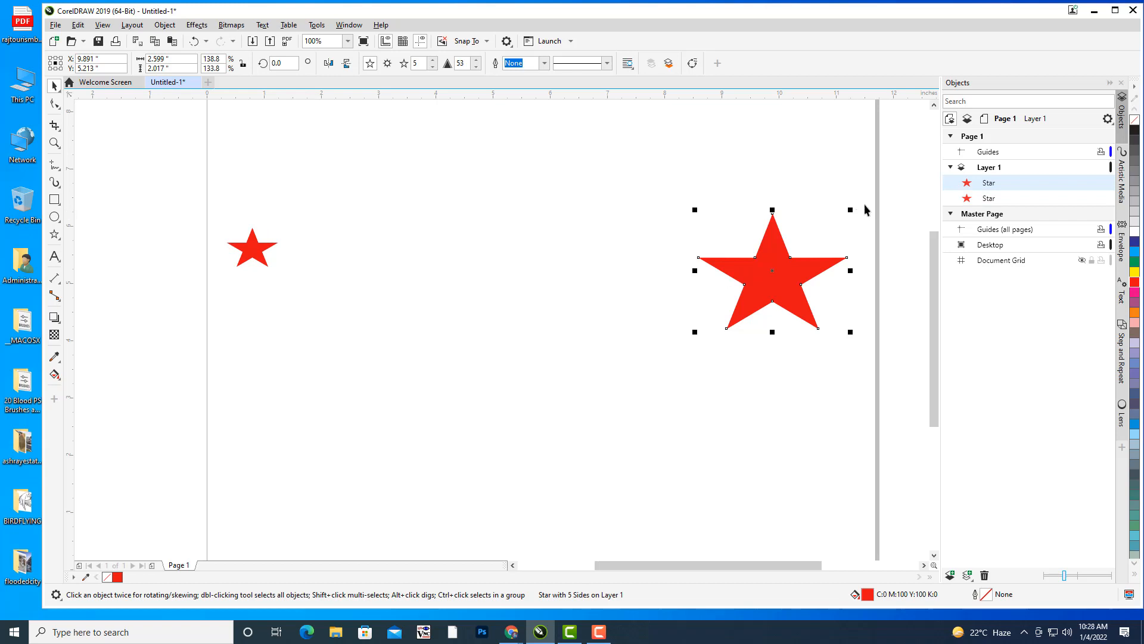
{"action": "left_click_drag", "start_coordinate": [849, 209], "coordinate": [856, 199]}
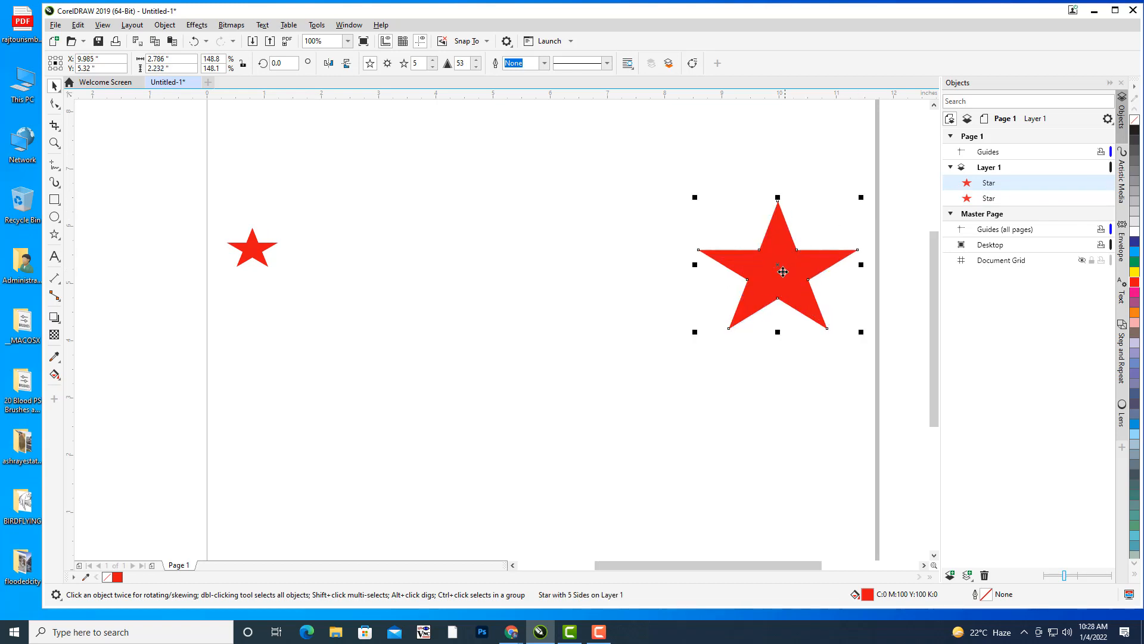
{"action": "left_click", "coordinate": [99, 317]}
Blend the small red star into the large red star with the Blend tool
{"action": "left_click", "coordinate": [248, 253]}
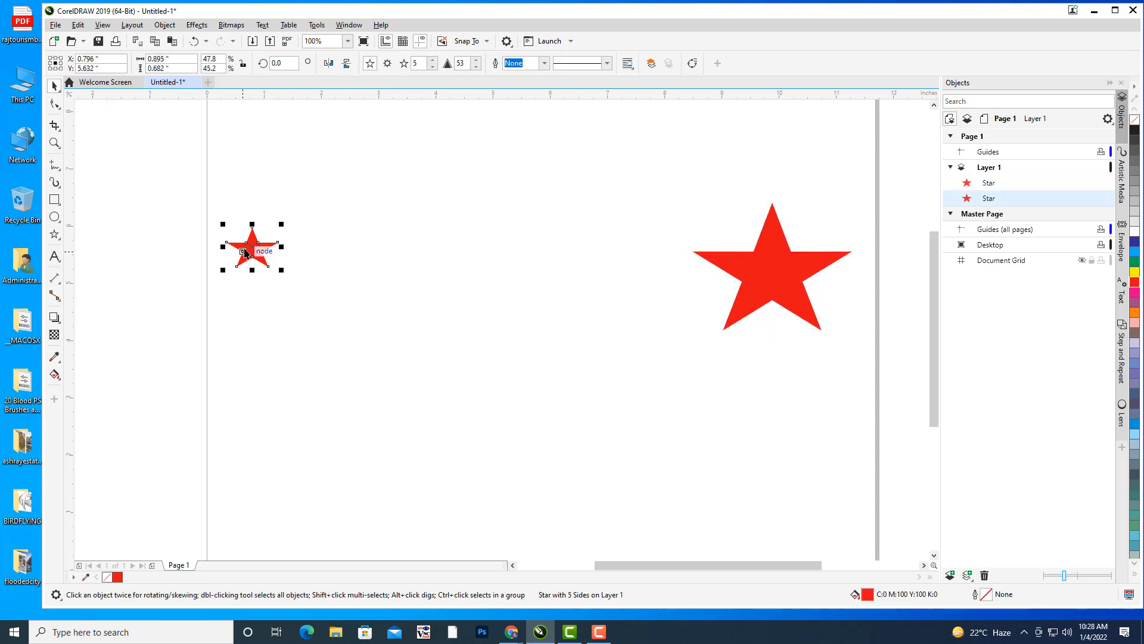
{"action": "left_click", "coordinate": [55, 322]}
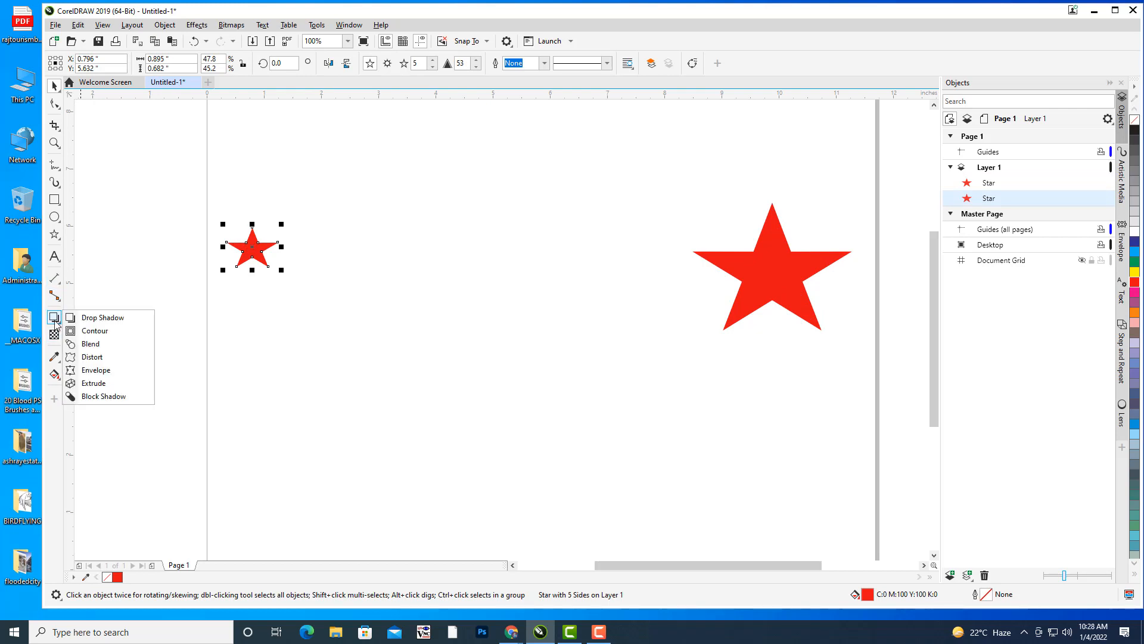
{"action": "left_click", "coordinate": [90, 344]}
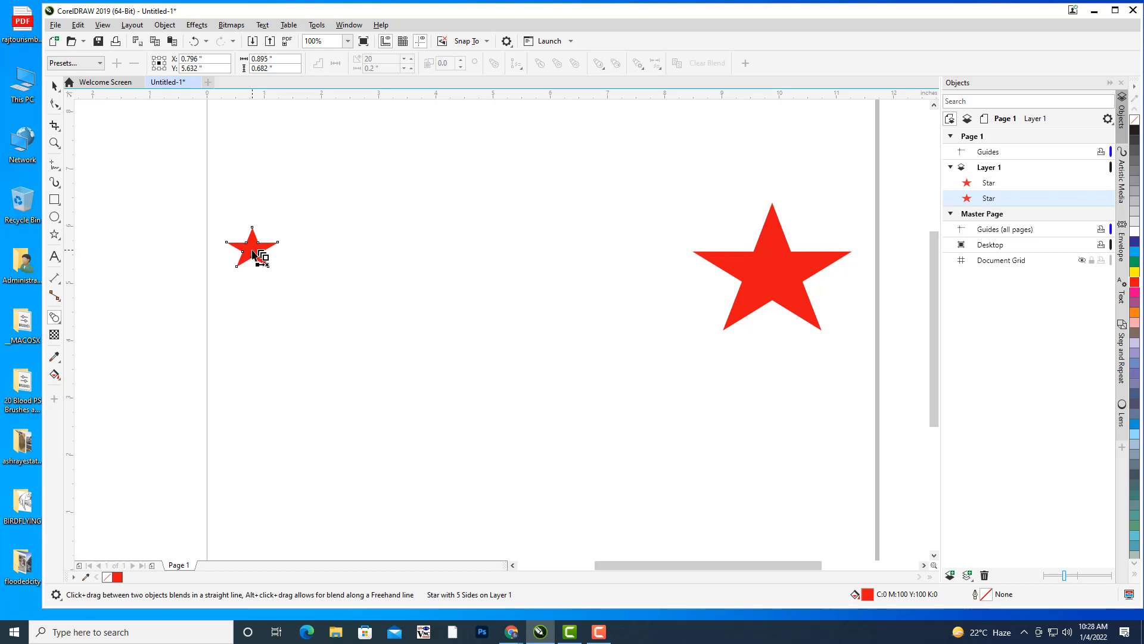
{"action": "left_click_drag", "start_coordinate": [253, 252], "coordinate": [773, 288]}
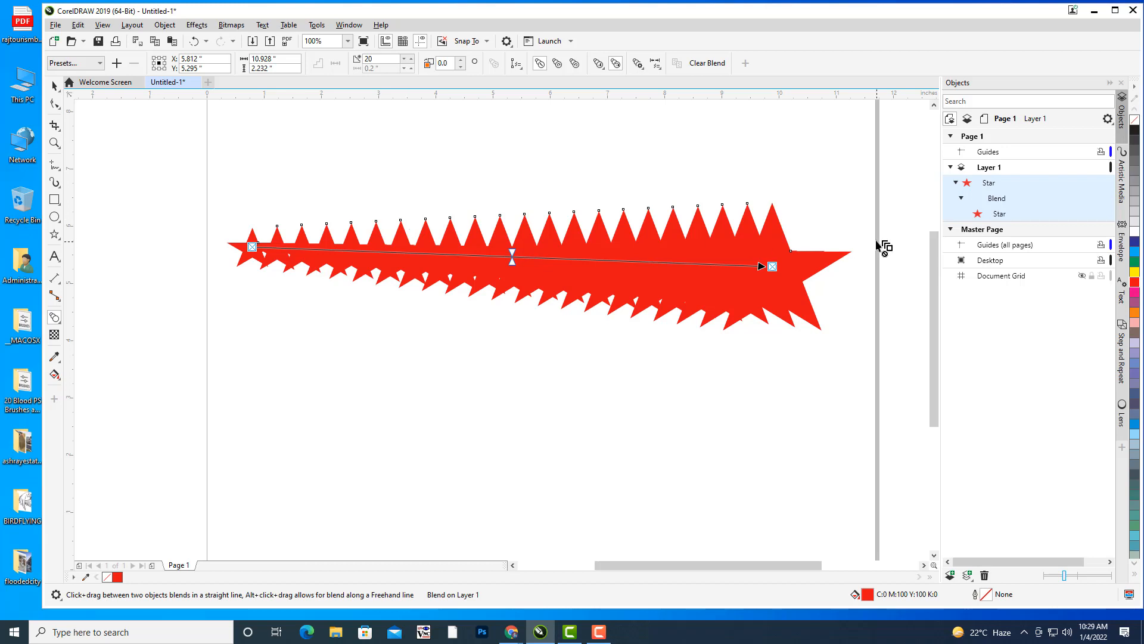
Set the number of blend steps to 10 and reduce it to 5
{"action": "double_click", "coordinate": [387, 59]}
{"action": "type", "text": "10"}
{"action": "key", "text": "Return"}
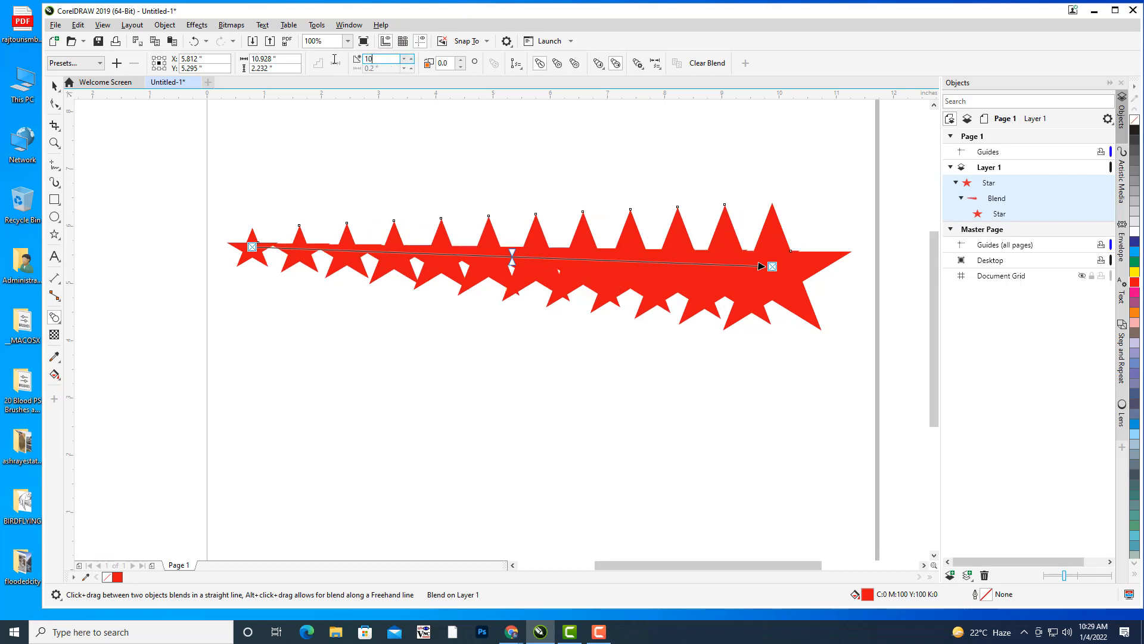
{"action": "left_click_drag", "start_coordinate": [334, 59], "coordinate": [323, 62]}
{"action": "type", "text": "5"}
{"action": "key", "text": "Return"}
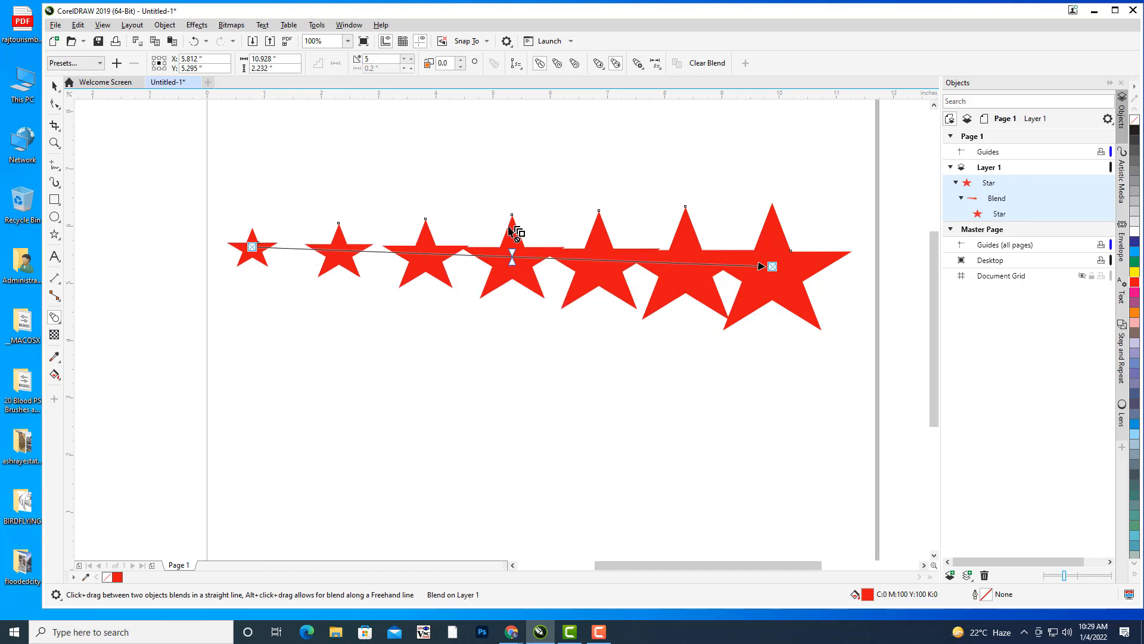
Shift the blend's acceleration toward the small star and set the number of blend steps to 2
{"action": "left_click_drag", "start_coordinate": [511, 255], "coordinate": [468, 249]}
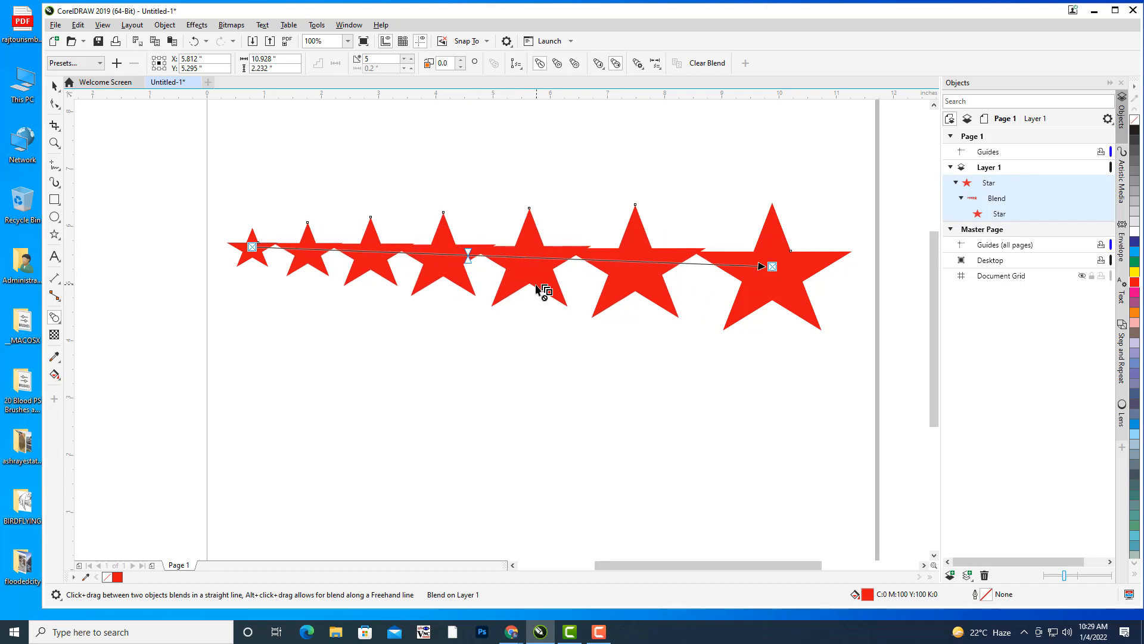
{"action": "double_click", "coordinate": [382, 59]}
{"action": "type", "text": "2"}
{"action": "key", "text": "Return"}
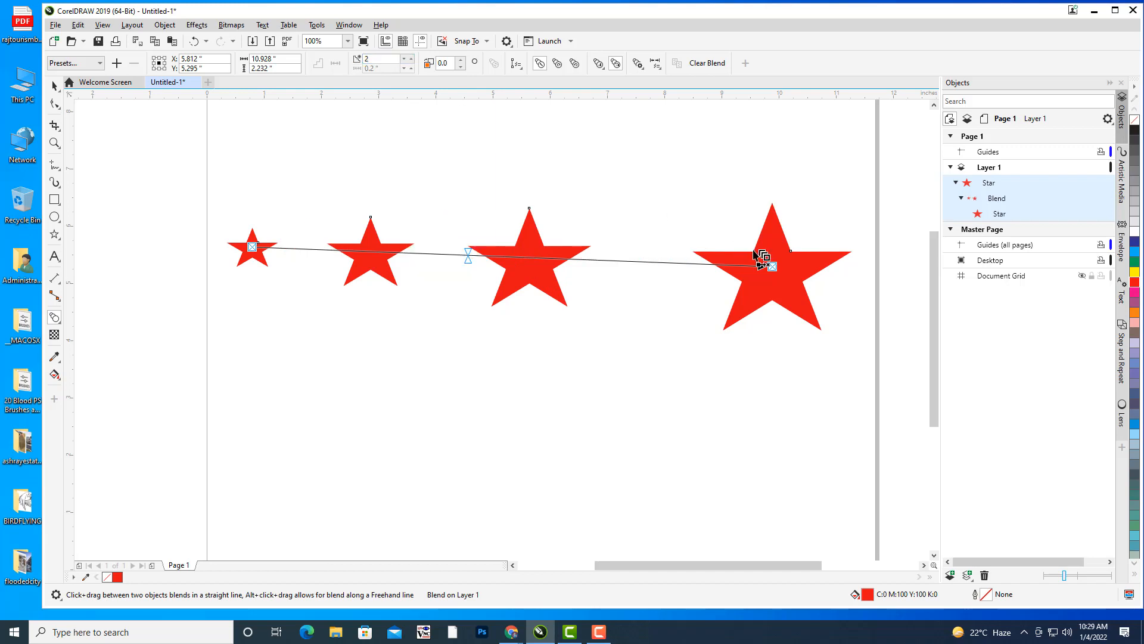
{"action": "left_click_drag", "start_coordinate": [468, 250], "coordinate": [471, 250]}
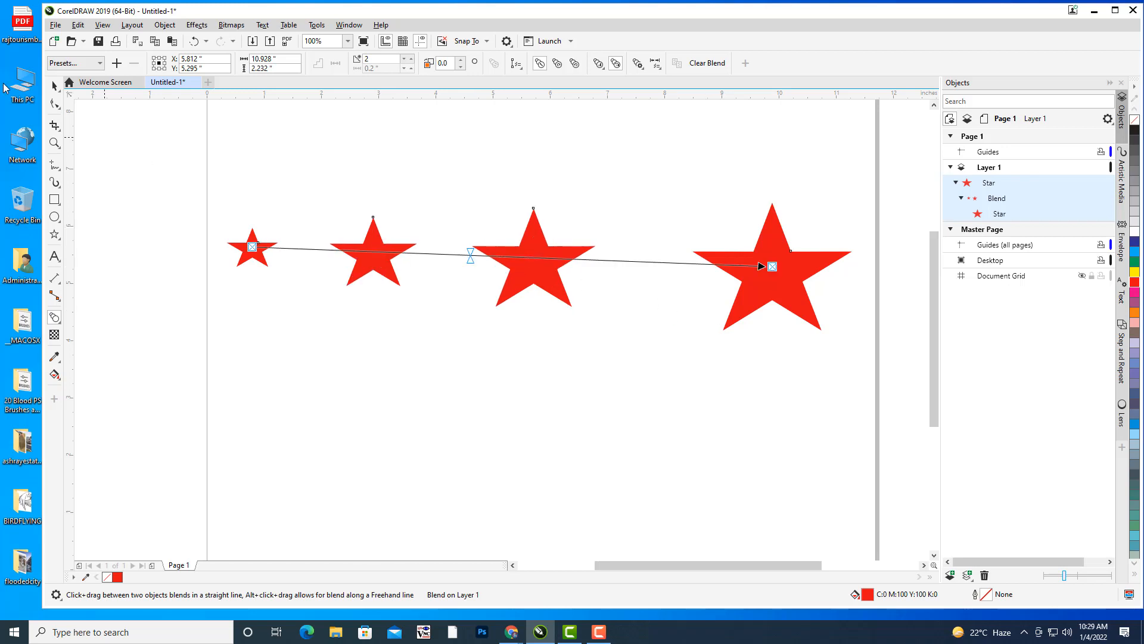
Undo the blend and its adjustments back to the two separate red stars
{"action": "left_click", "coordinate": [54, 85]}
{"action": "left_click", "coordinate": [586, 378]}
{"action": "key", "text": "ctrl+z"}
{"action": "key", "text": "ctrl+z"}
{"action": "key", "text": "ctrl+z"}
{"action": "key", "text": "ctrl+z"}
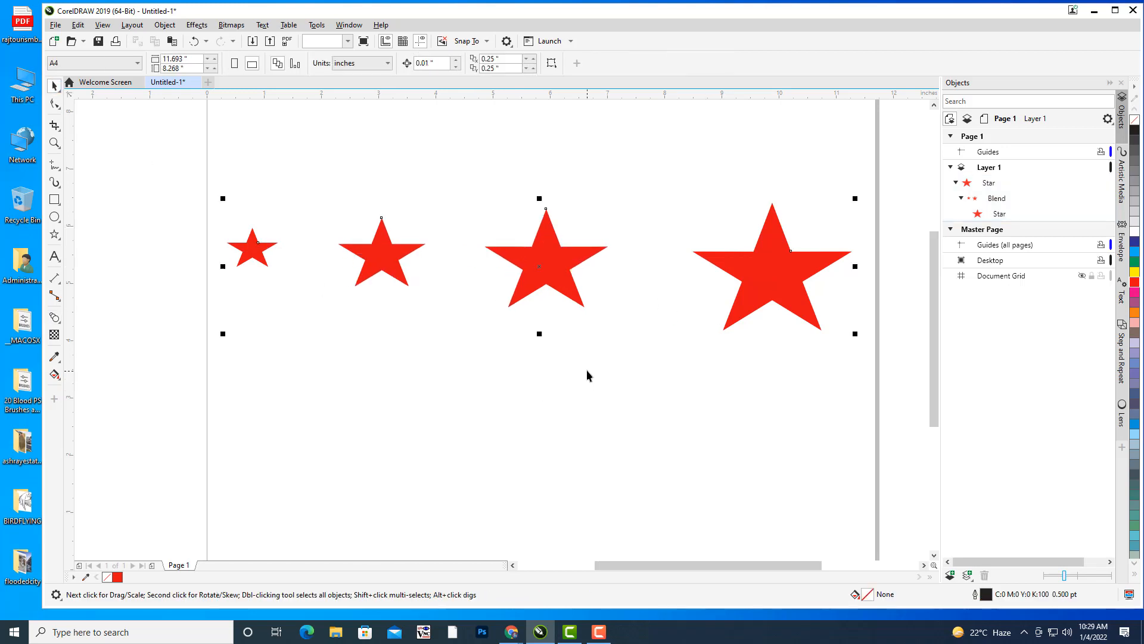
{"action": "key", "text": "ctrl+z"}
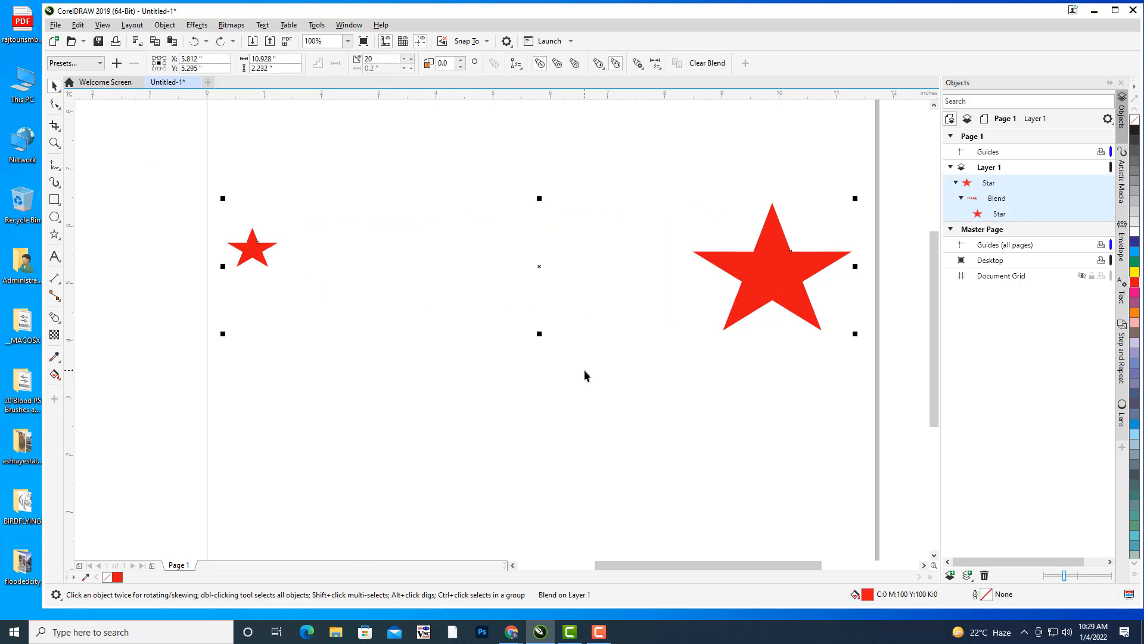
{"action": "left_click", "coordinate": [742, 273]}
{"action": "left_click", "coordinate": [616, 367]}
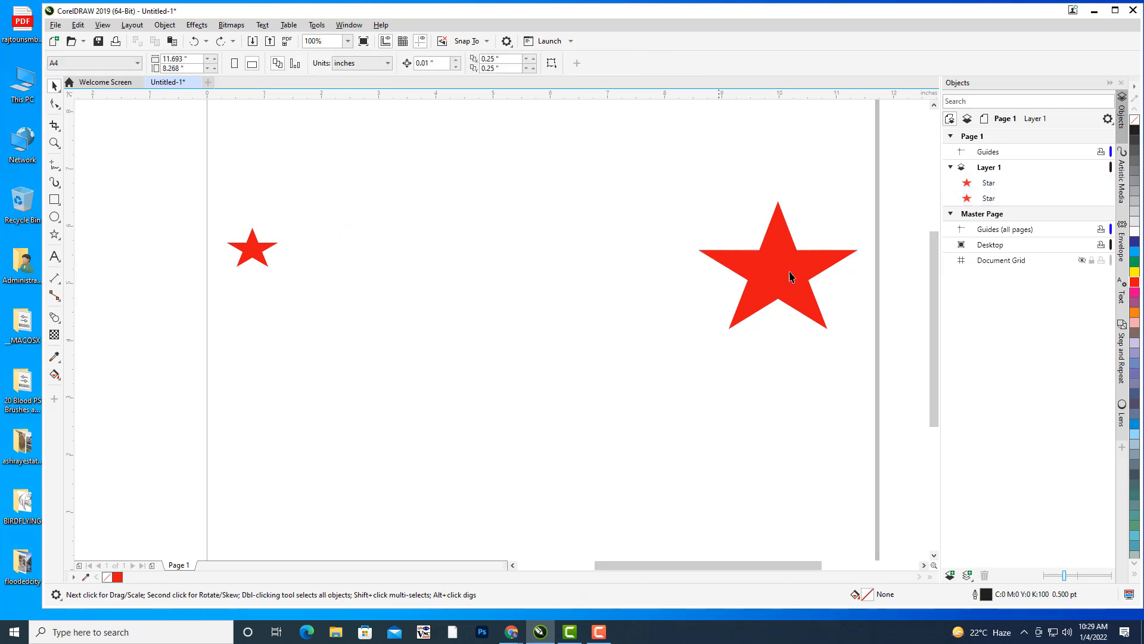
Fill the large star with green
{"action": "left_click", "coordinate": [812, 273]}
{"action": "left_click", "coordinate": [1136, 262]}
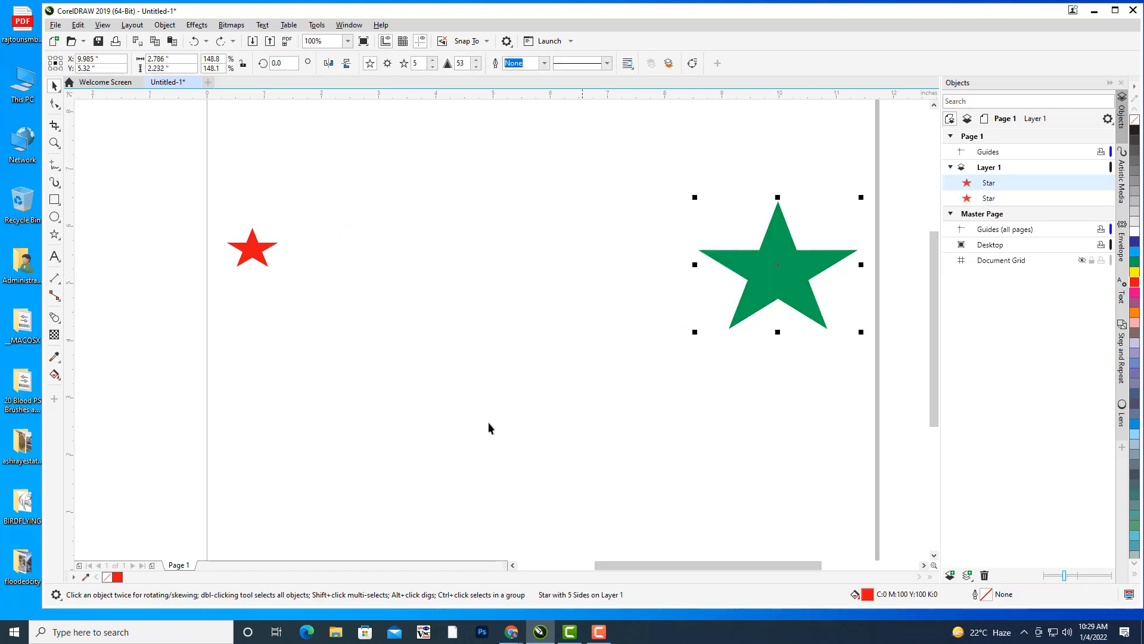
{"action": "left_click", "coordinate": [121, 264]}
{"action": "left_click", "coordinate": [249, 260]}
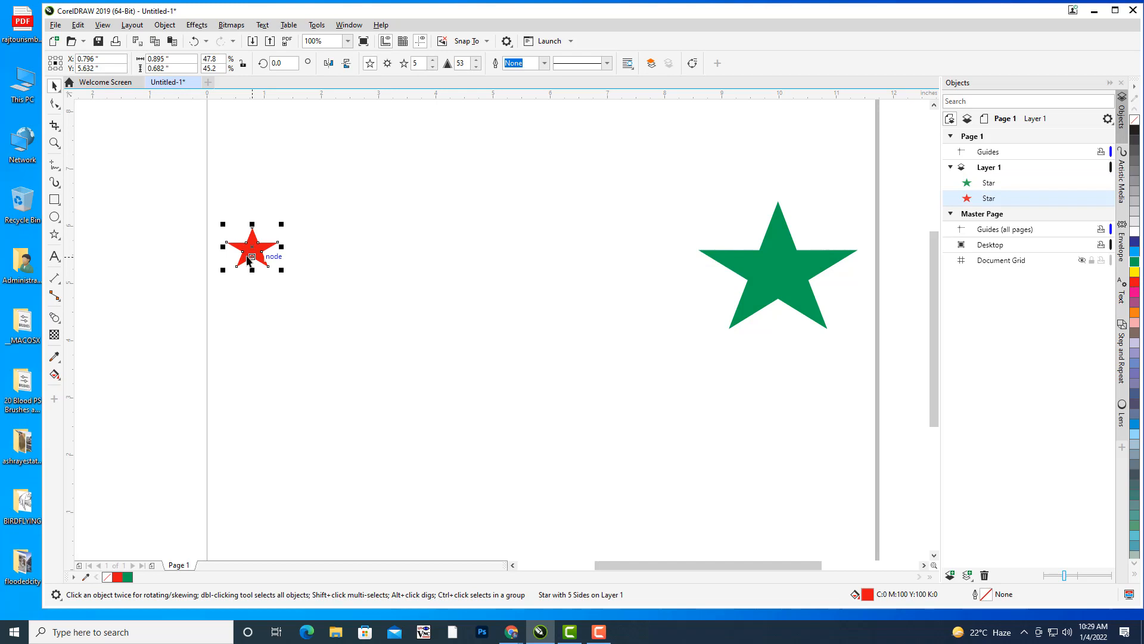
{"action": "left_click", "coordinate": [430, 242]}
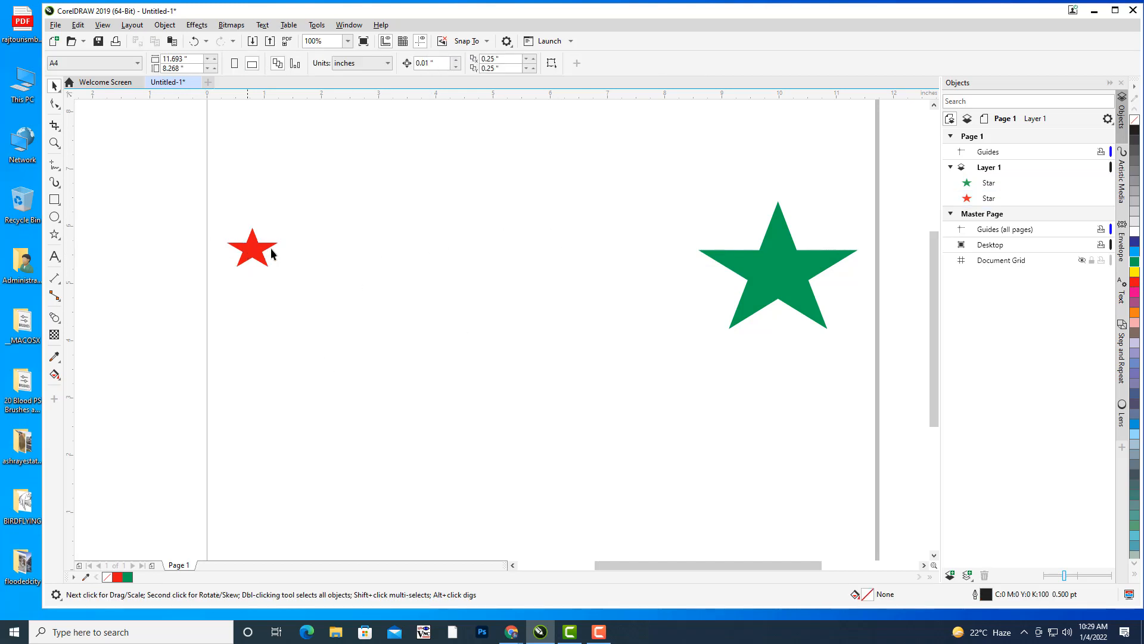
Blend the small red star into the large green star with the Blend tool
{"action": "left_click", "coordinate": [258, 257]}
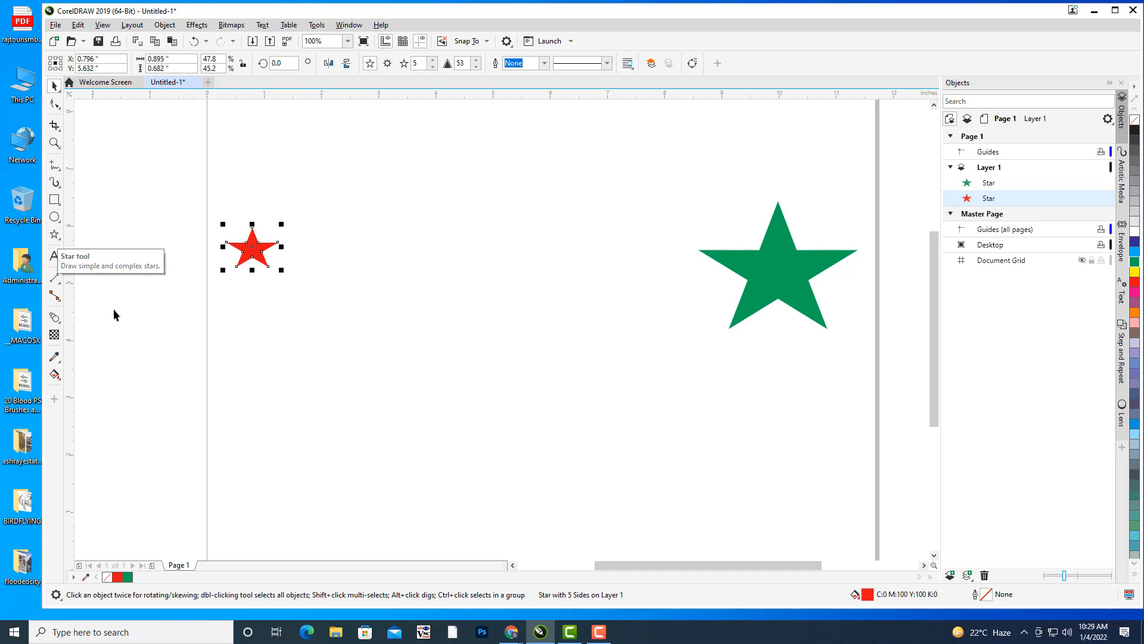
{"action": "left_click", "coordinate": [55, 319]}
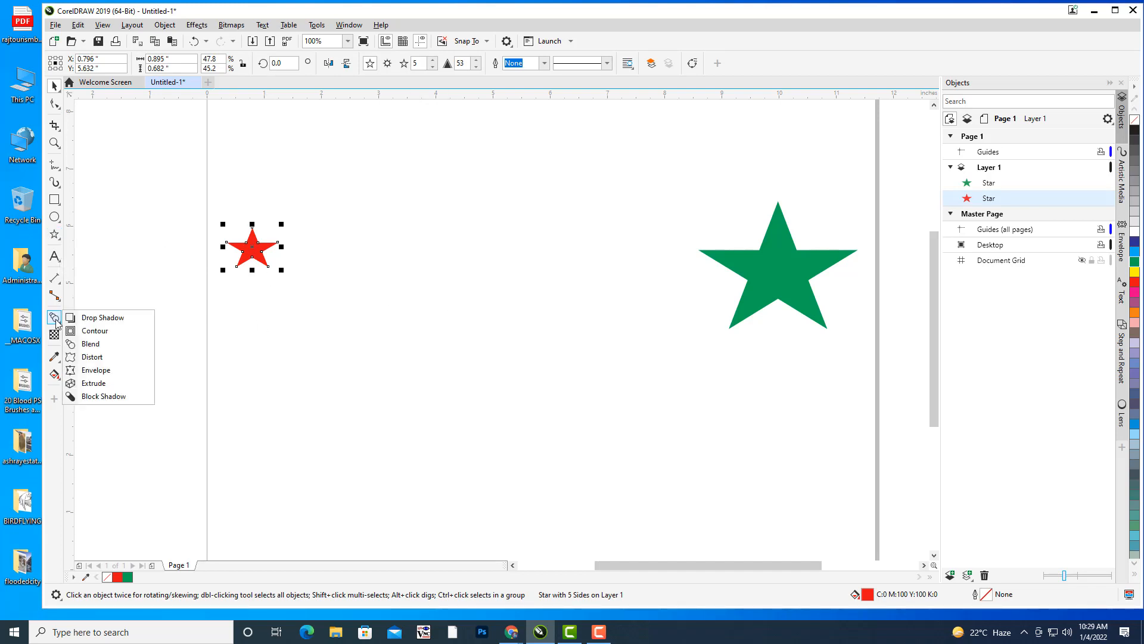
{"action": "left_click", "coordinate": [91, 344]}
{"action": "left_click_drag", "start_coordinate": [258, 253], "coordinate": [809, 281]}
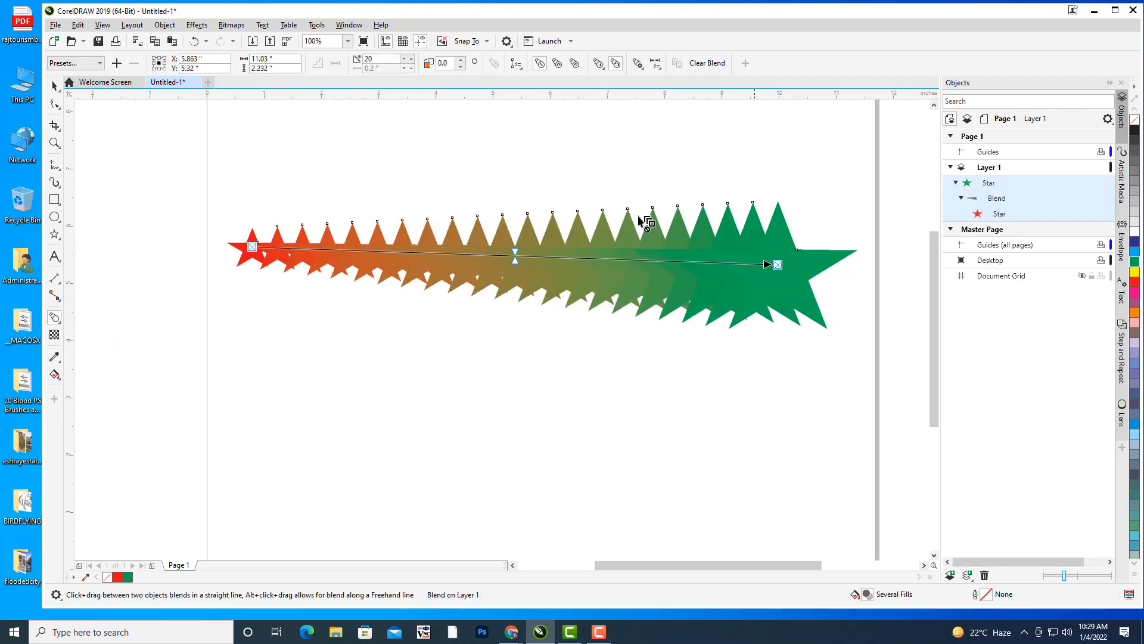
Set the red-to-green blend to 3 steps and shift its acceleration slightly toward the small red star
{"action": "left_click", "coordinate": [379, 59]}
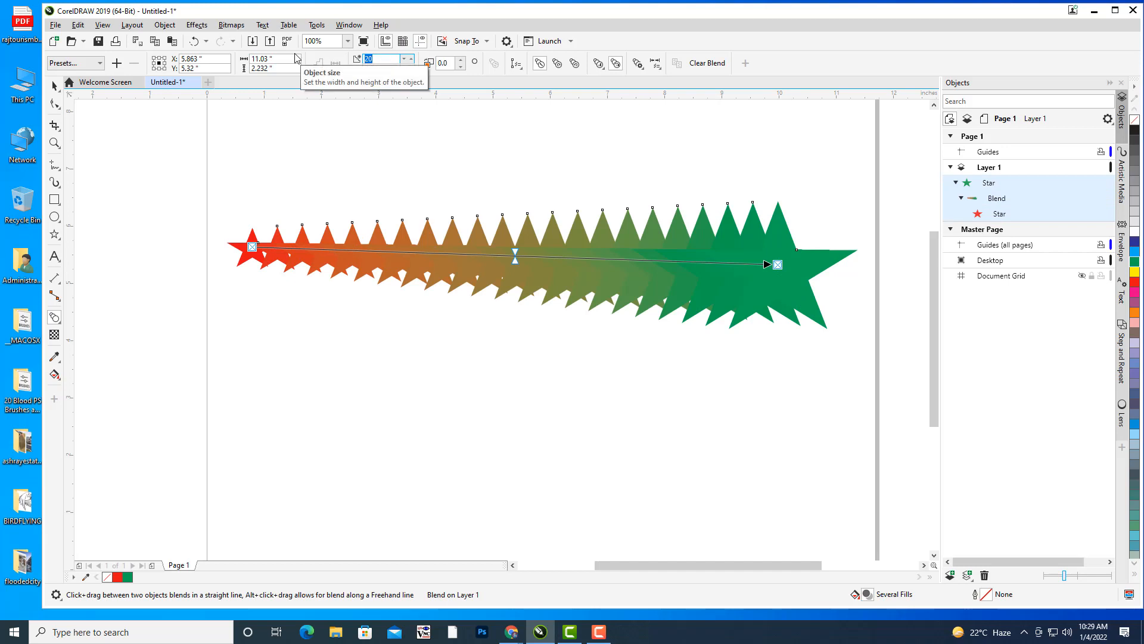
{"action": "key", "text": "Return"}
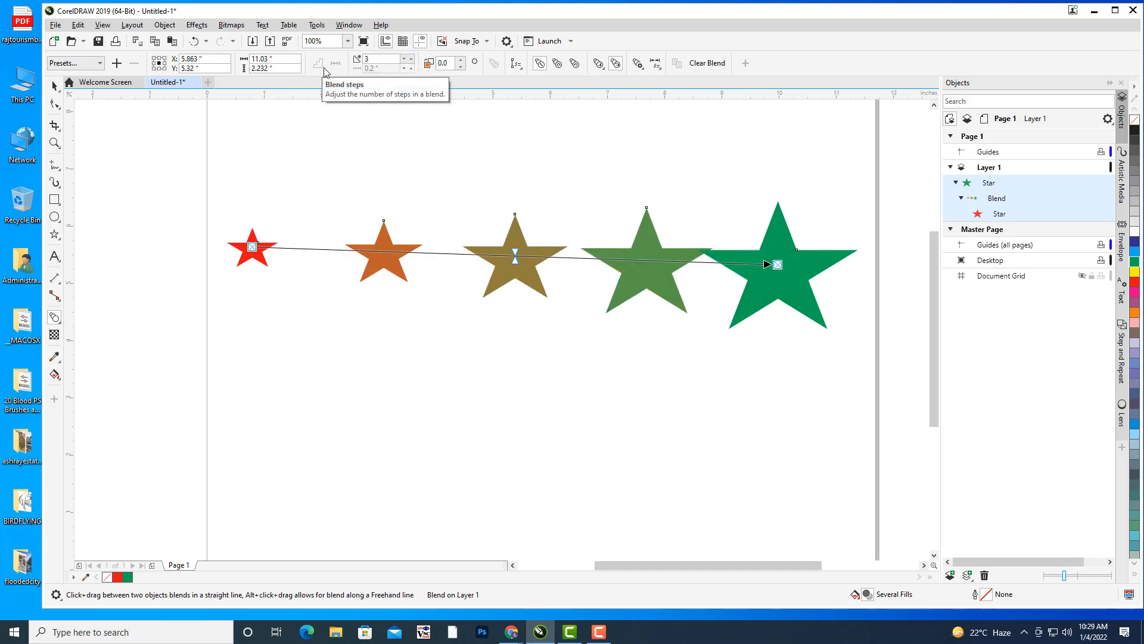
{"action": "left_click_drag", "start_coordinate": [515, 256], "coordinate": [491, 257]}
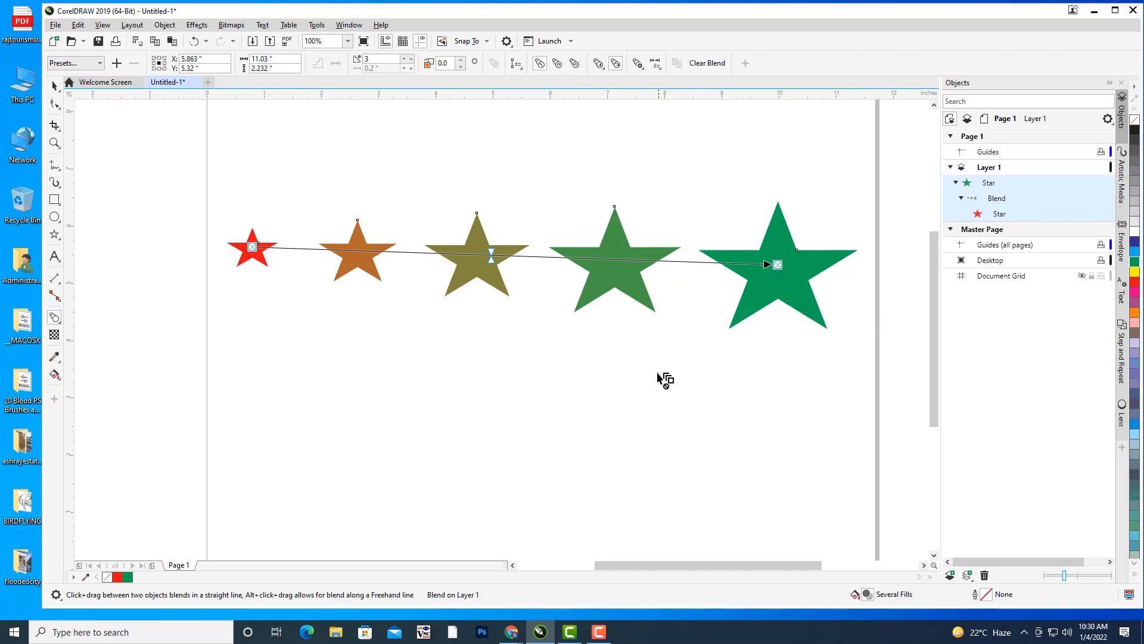
Move the whole star blend left and slightly down, centred at about X 5.20 in, Y 5.11 in
{"action": "left_click", "coordinate": [55, 87]}
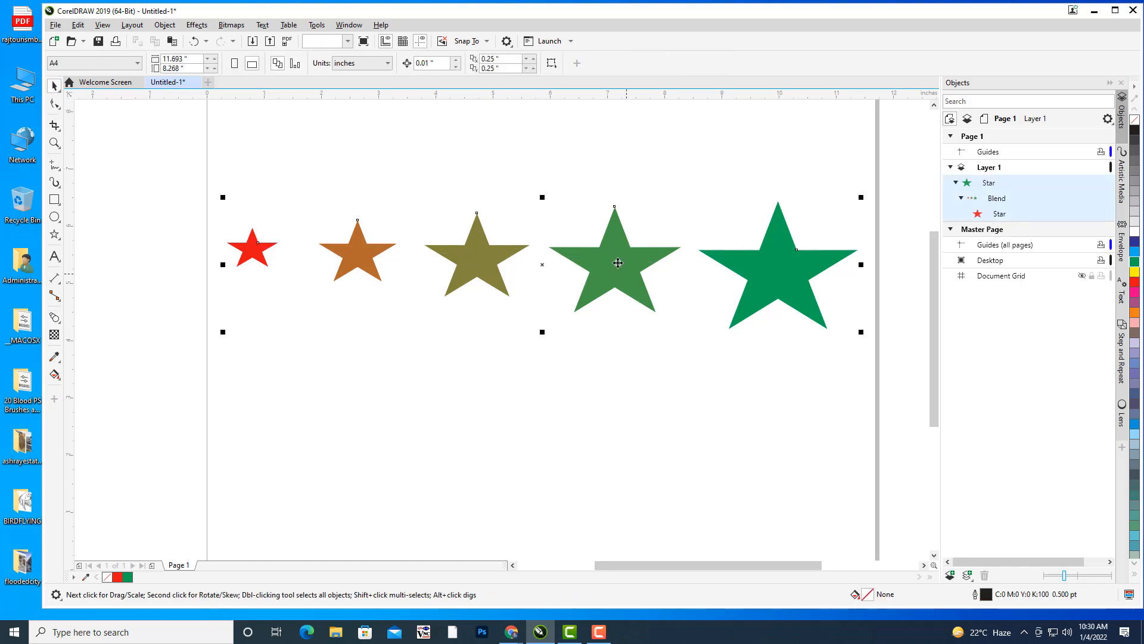
{"action": "left_click_drag", "start_coordinate": [605, 260], "coordinate": [567, 272]}
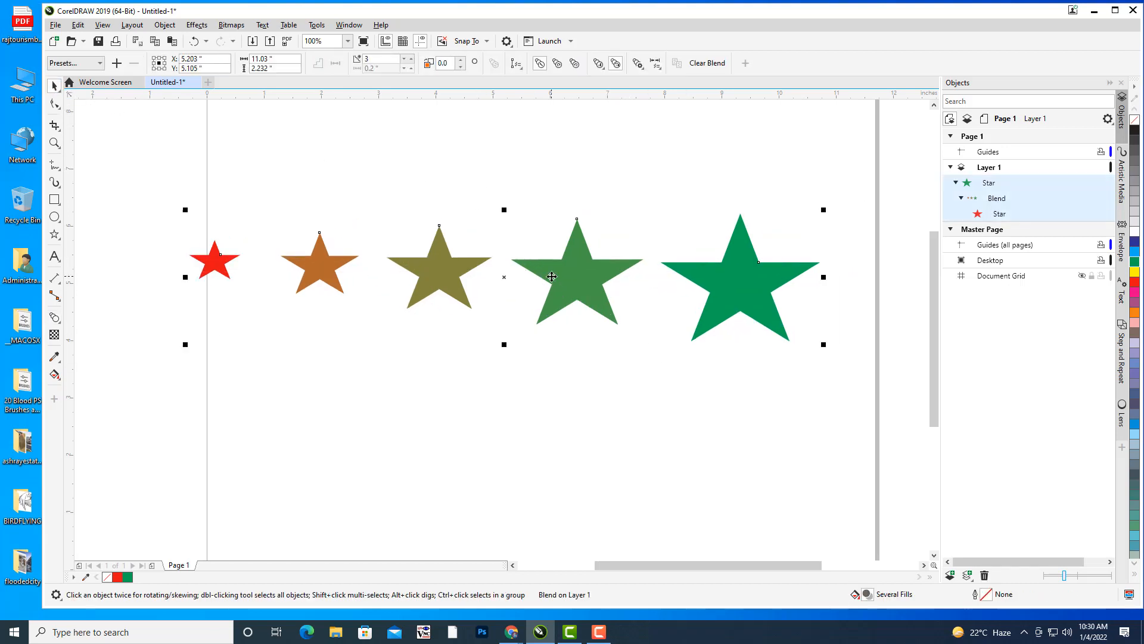
Undo the last move of the star blend and try shifting the whole blend up and back down on the page
{"action": "key", "text": "ctrl+z"}
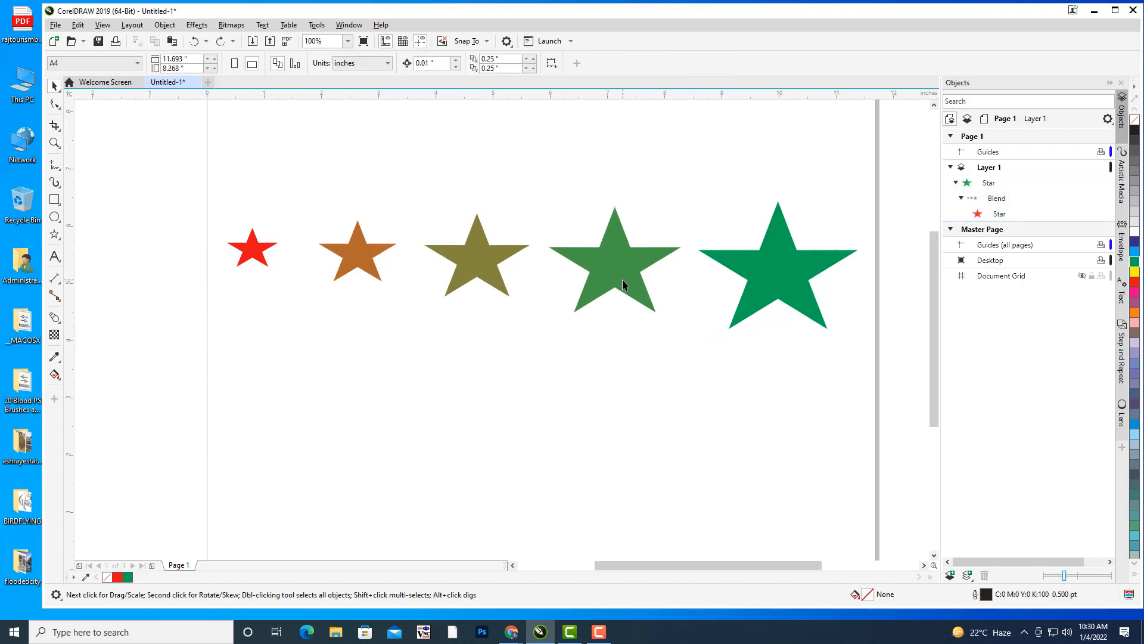
{"action": "left_click_drag", "start_coordinate": [623, 270], "coordinate": [625, 204]}
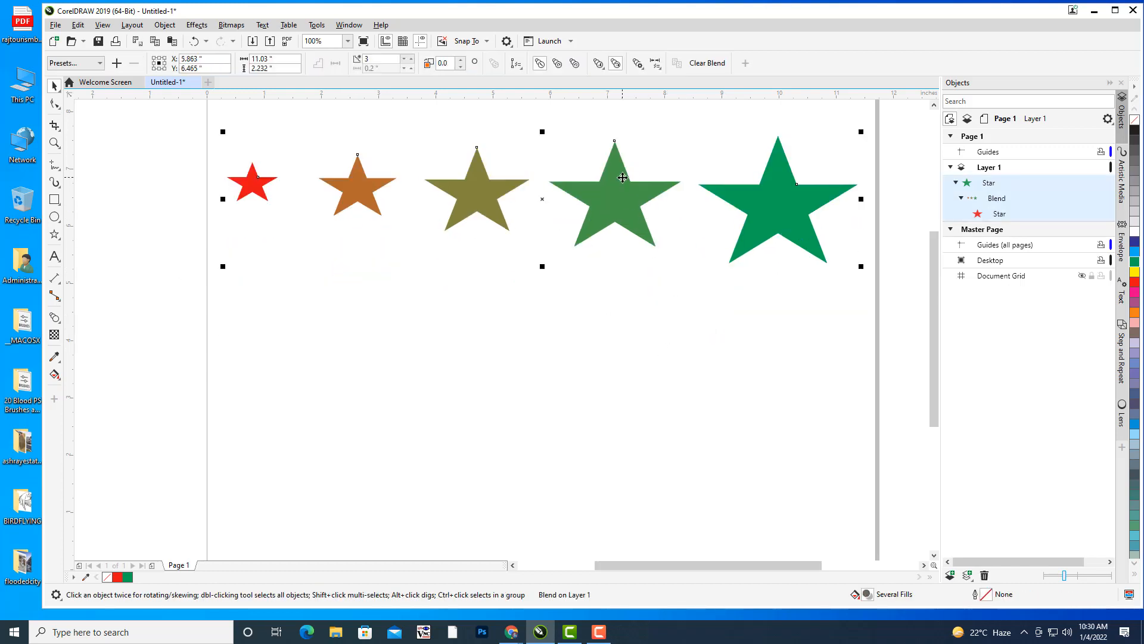
{"action": "left_click_drag", "start_coordinate": [633, 249], "coordinate": [622, 271]}
{"action": "left_click", "coordinate": [660, 379]}
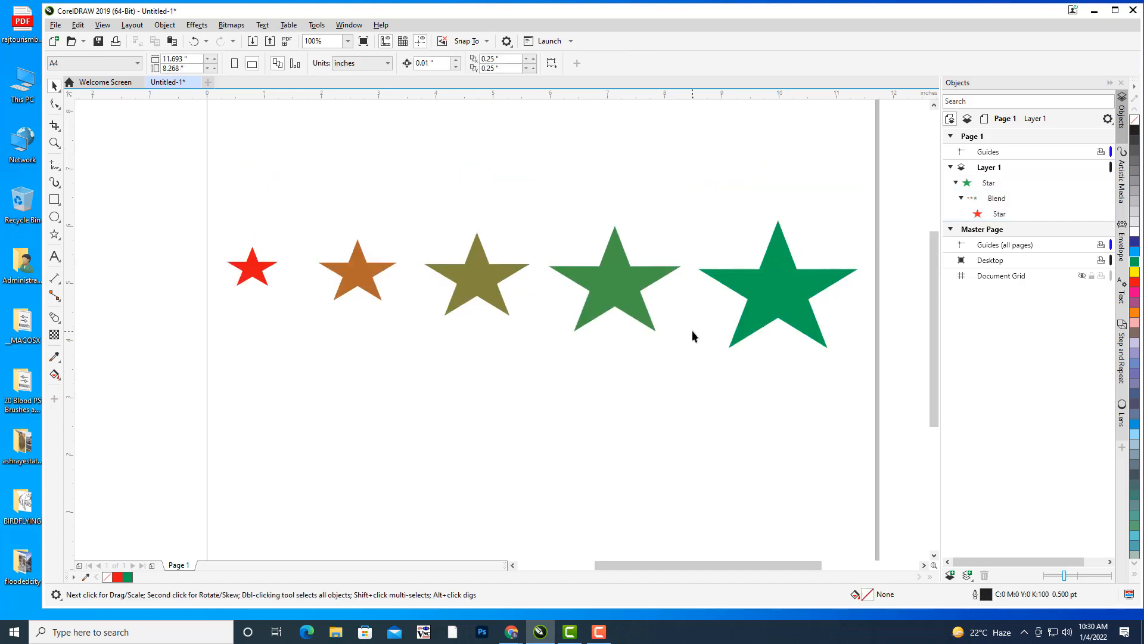
Undo the star moves and the blend, and delete both the large star and the small star
{"action": "key", "text": "ctrl+z"}
{"action": "key", "text": "ctrl+z"}
{"action": "key", "text": "ctrl+z"}
{"action": "key", "text": "ctrl+z"}
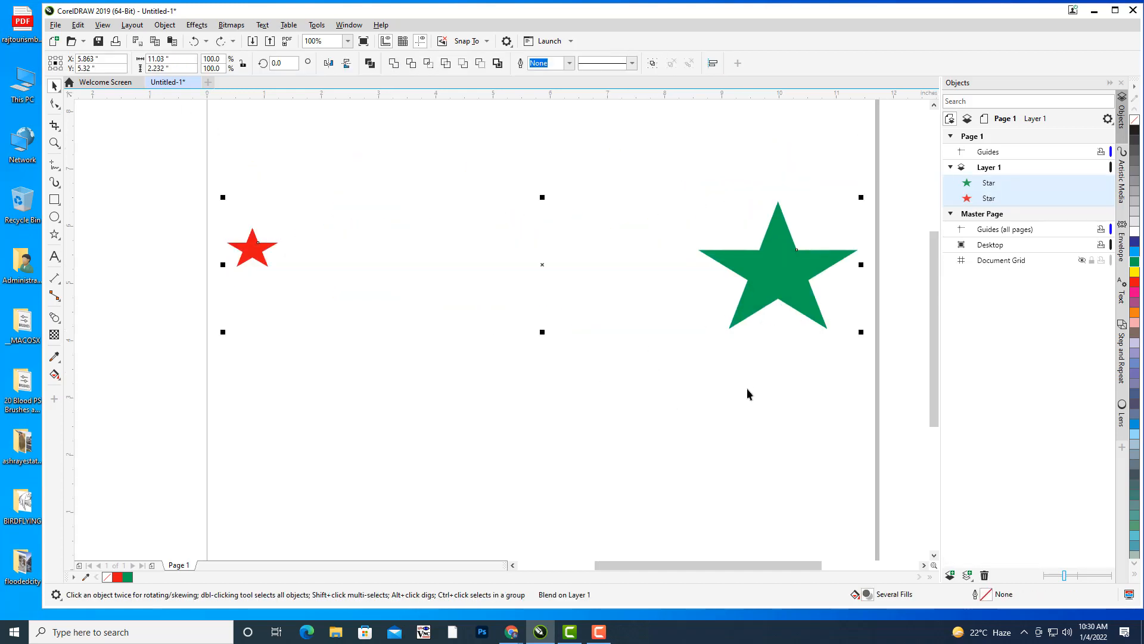
{"action": "left_click", "coordinate": [795, 340]}
{"action": "left_click", "coordinate": [775, 279]}
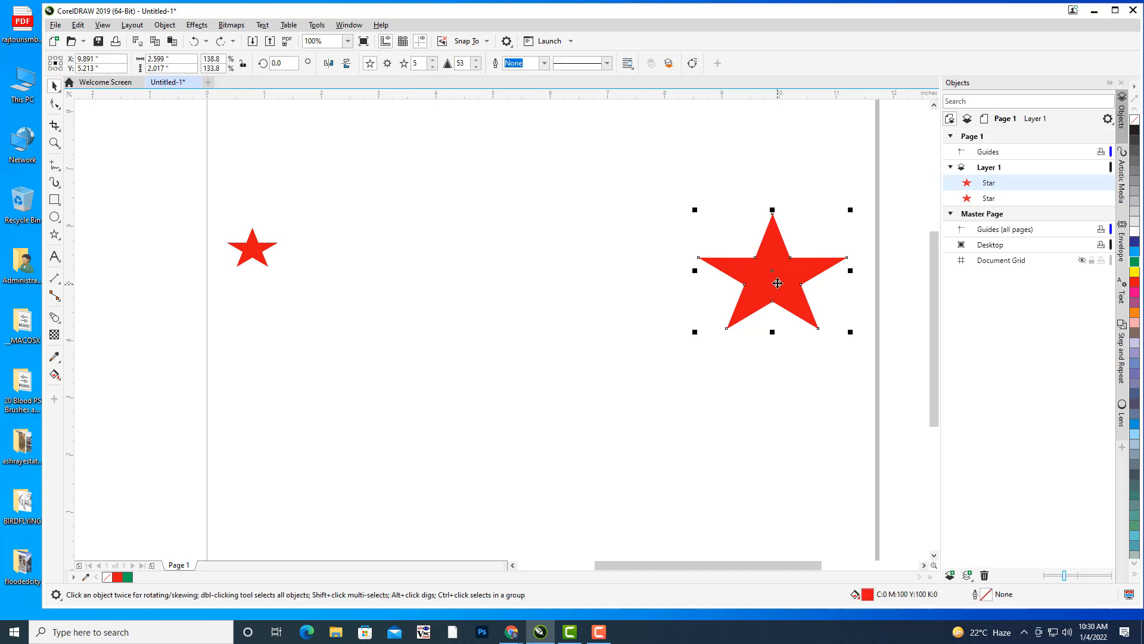
{"action": "key", "text": "Delete"}
{"action": "left_click", "coordinate": [253, 249]}
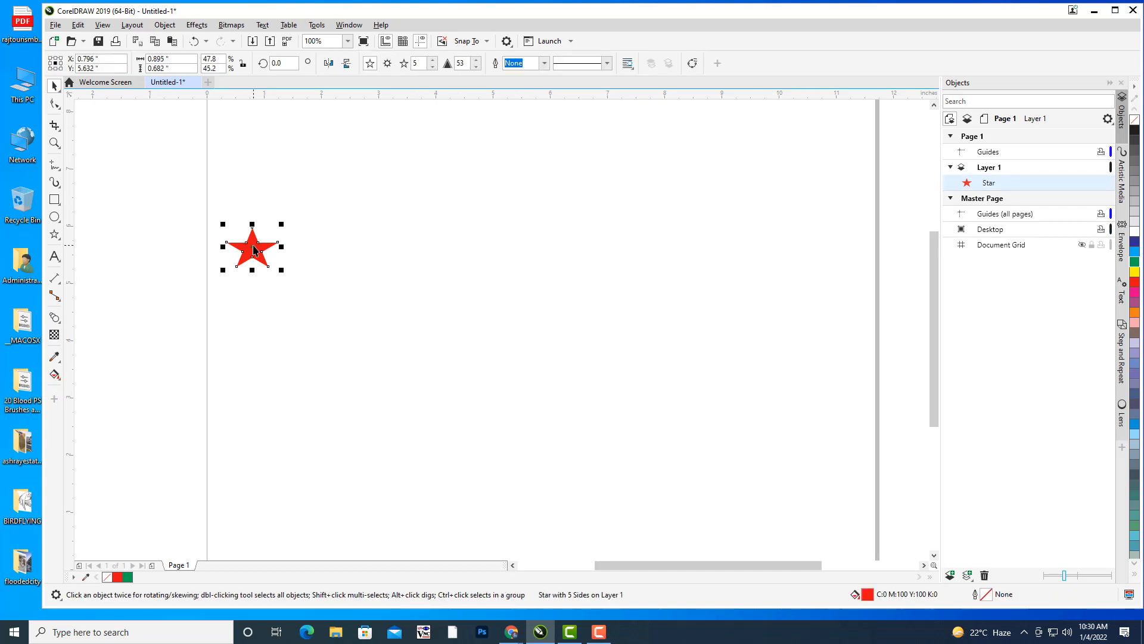
{"action": "key", "text": "Delete"}
Draw an S-shaped Bézier curve about 11.24 in wide and 3.34 in high across the page
{"action": "key", "text": "h"}
{"action": "left_click_drag", "start_coordinate": [470, 298], "coordinate": [474, 221]}
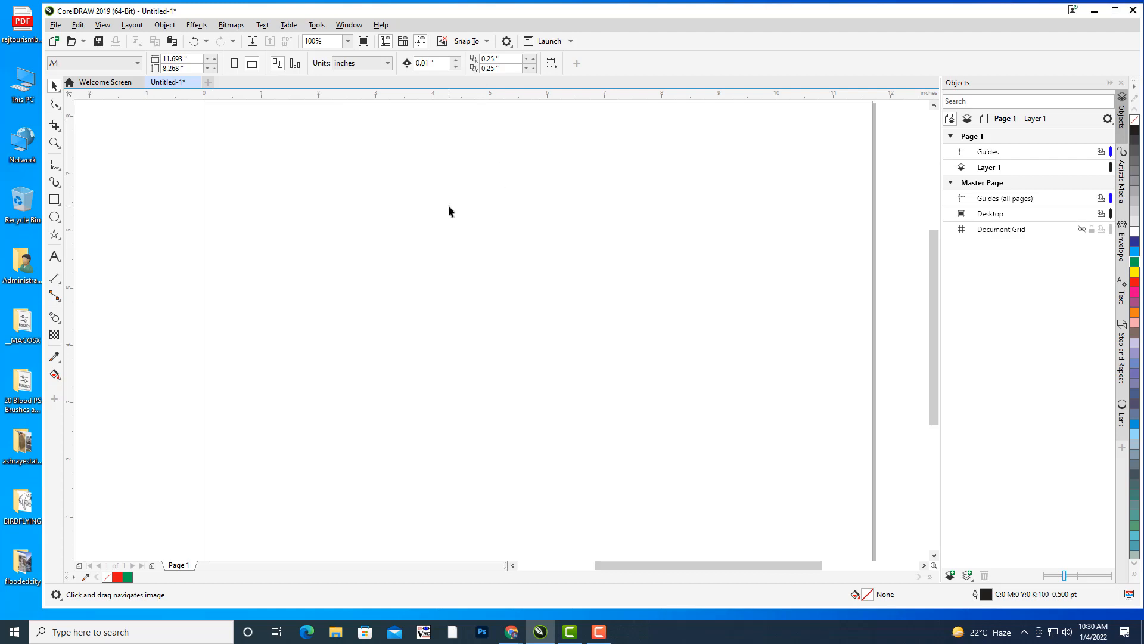
{"action": "mouse_move", "coordinate": [448, 206]}
{"action": "left_mouse_down"}
{"action": "mouse_move", "coordinate": [468, 202]}
{"action": "mouse_move", "coordinate": [456, 208]}
{"action": "left_mouse_up"}
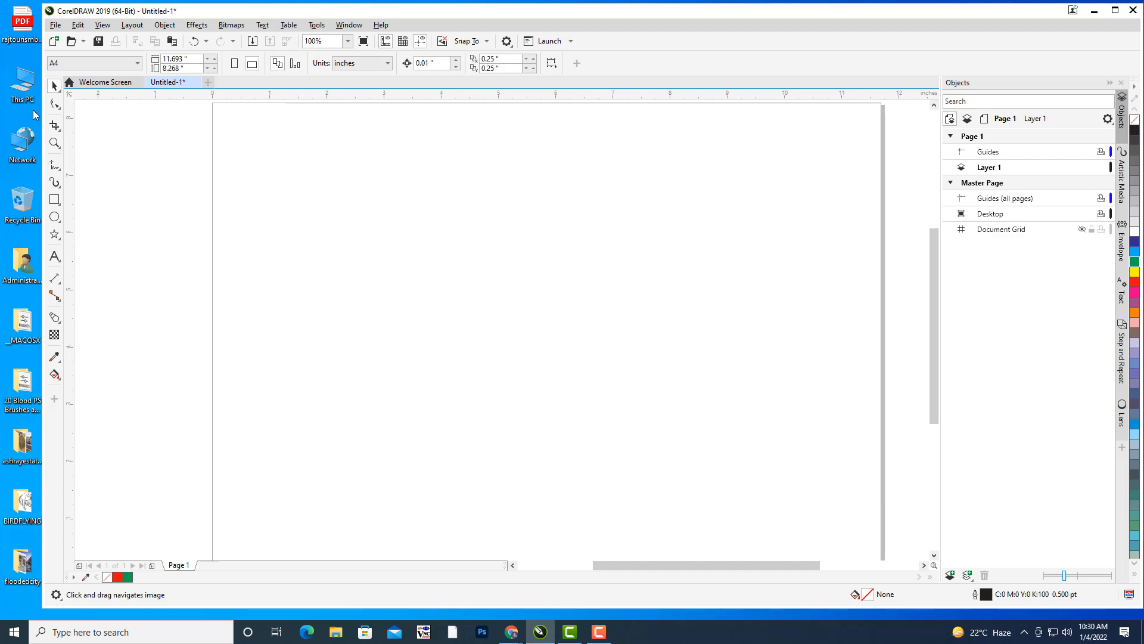
{"action": "left_click", "coordinate": [56, 167]}
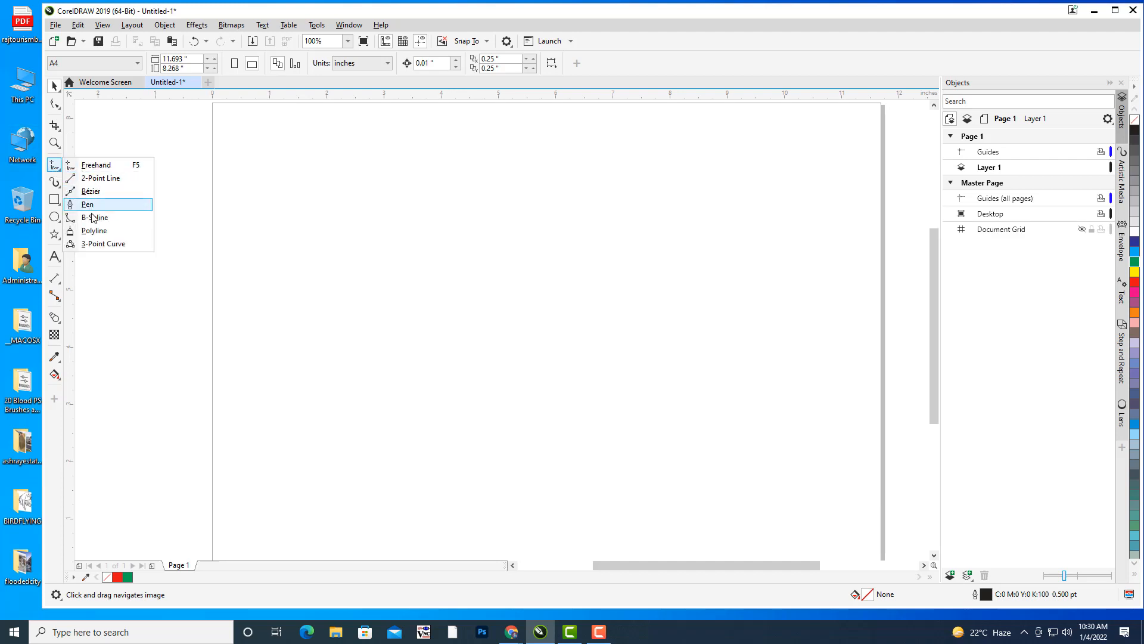
{"action": "left_click", "coordinate": [90, 192]}
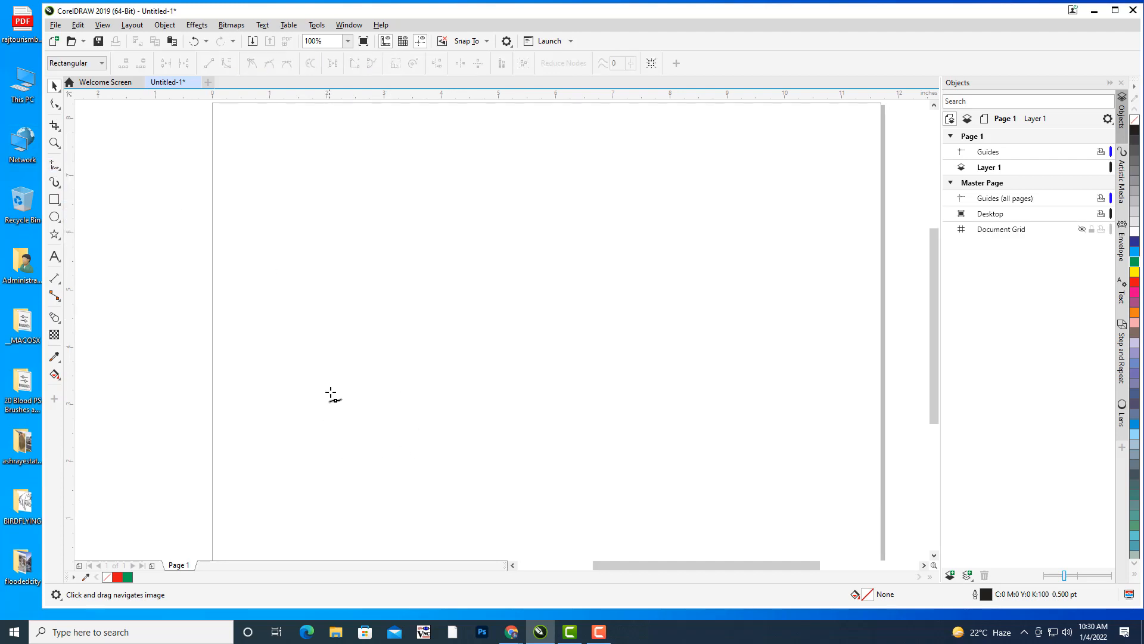
{"action": "left_click", "coordinate": [227, 397]}
{"action": "left_click_drag", "start_coordinate": [500, 276], "coordinate": [656, 435]}
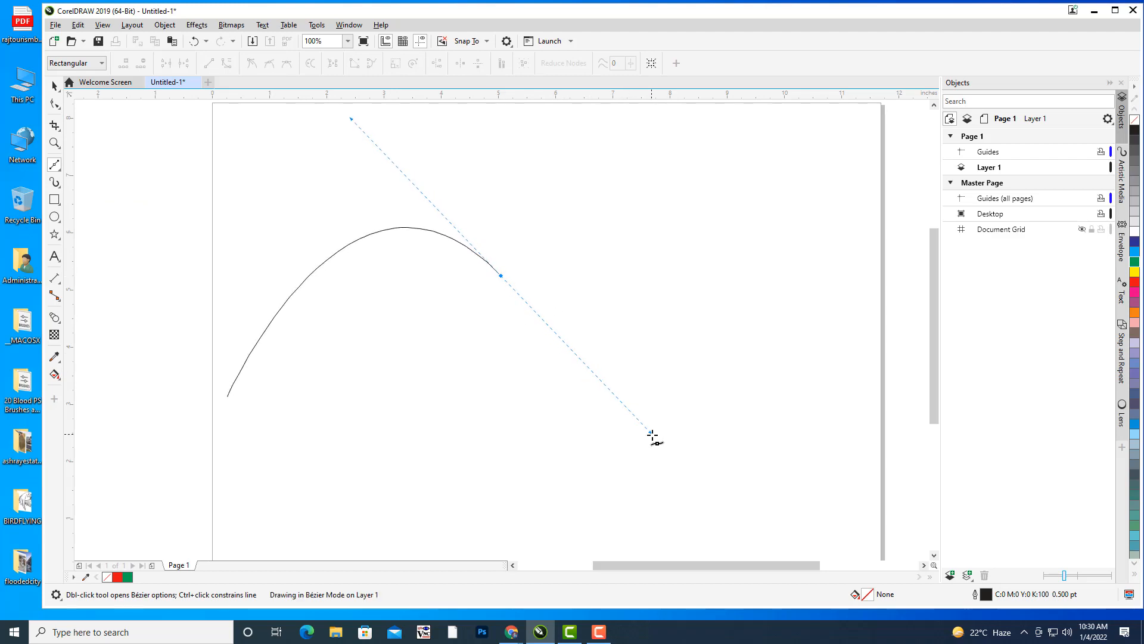
{"action": "double_click", "coordinate": [872, 203]}
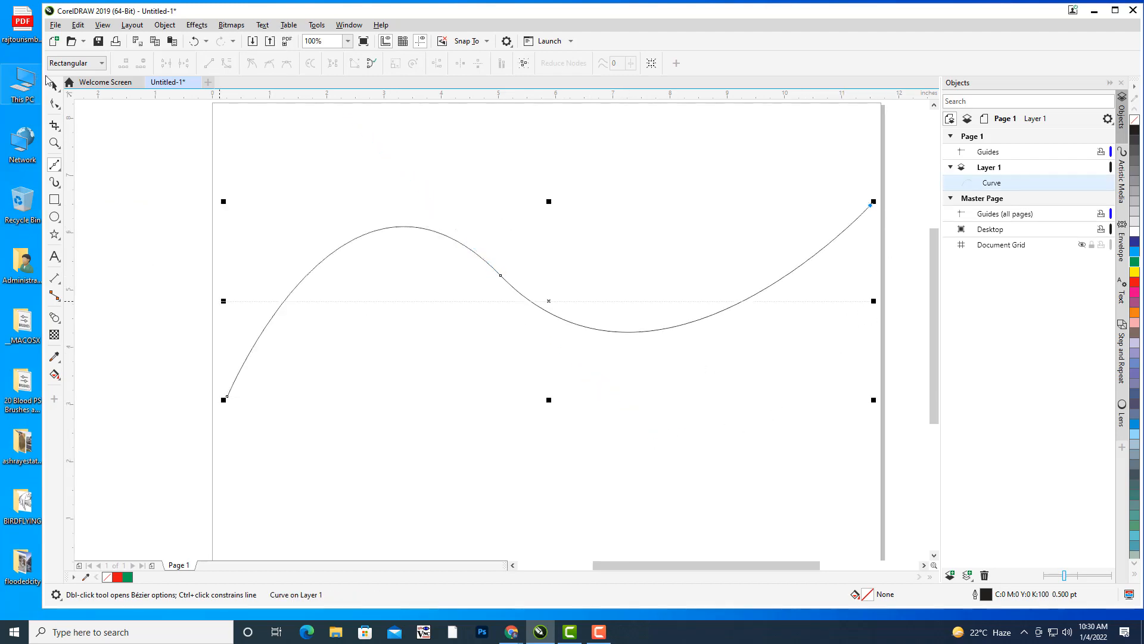
{"action": "key", "text": "space"}
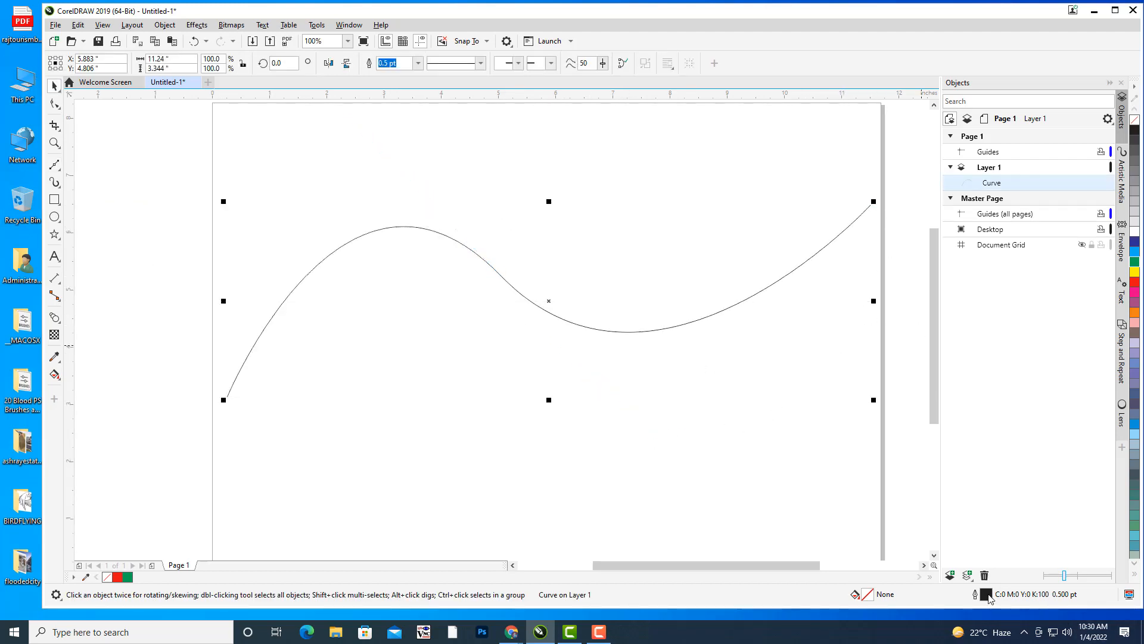
Set the curve's outline to pinkish red (C0 M100 Y56 K0) with a width of 3.0 pt
{"action": "double_click", "coordinate": [987, 595]}
{"action": "left_click_drag", "start_coordinate": [602, 218], "coordinate": [903, 123]}
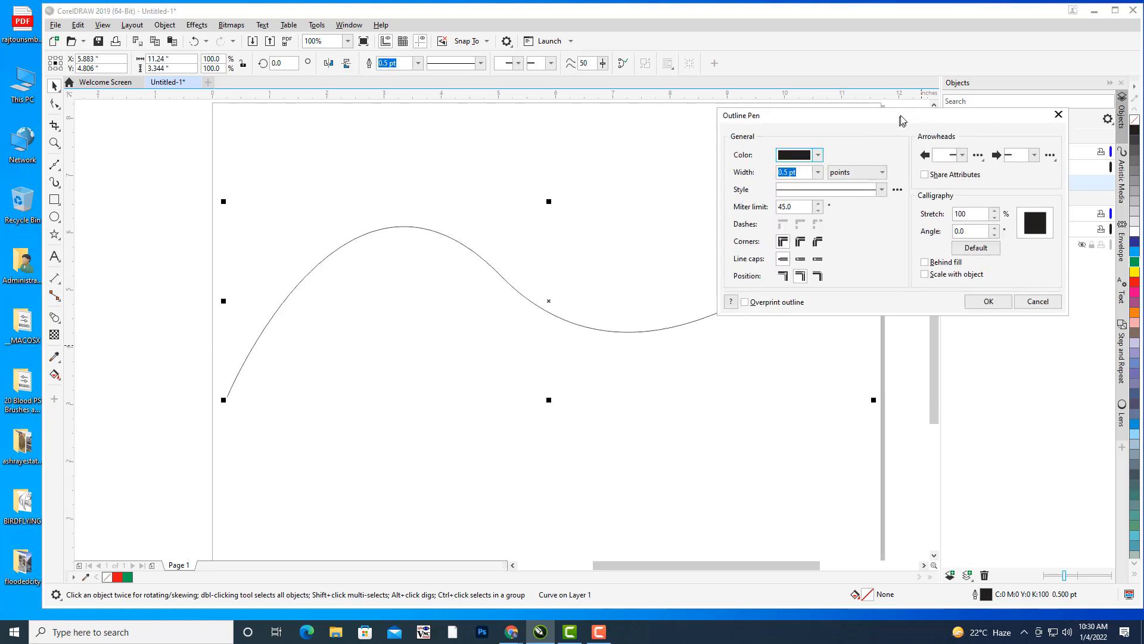
{"action": "left_click", "coordinate": [820, 155]}
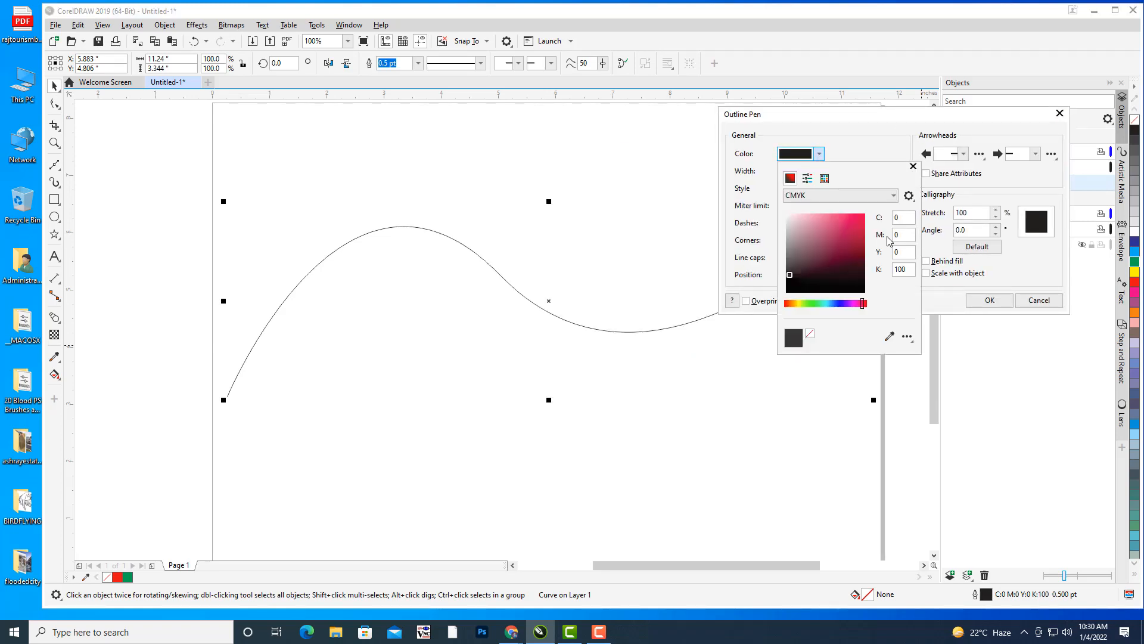
{"action": "left_click", "coordinate": [862, 218]}
{"action": "left_click", "coordinate": [877, 152]}
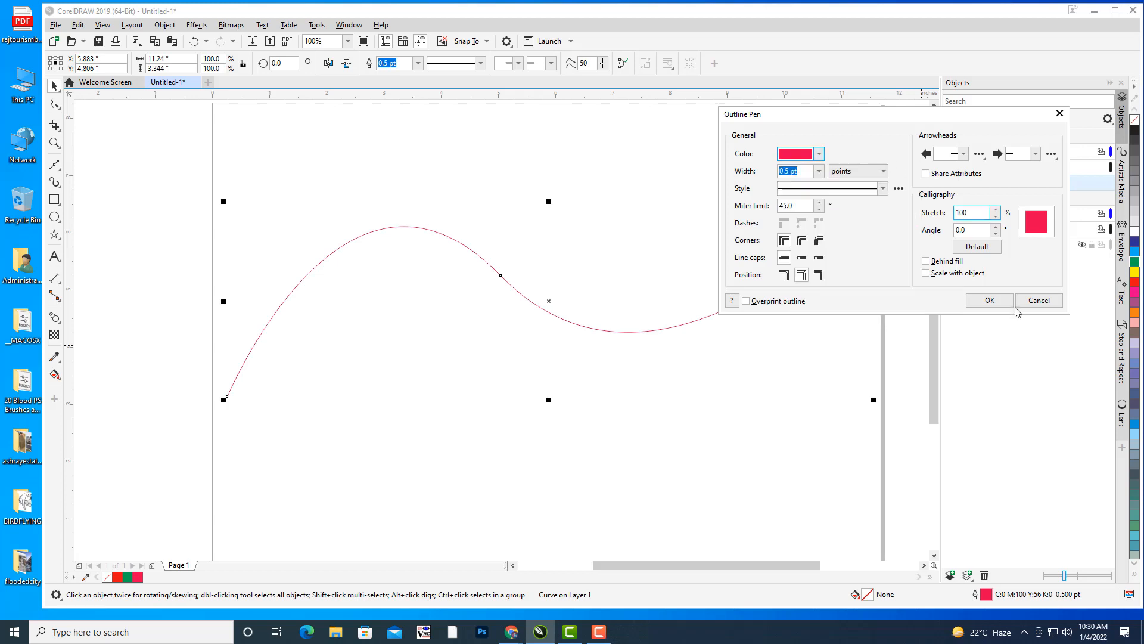
{"action": "left_click", "coordinate": [819, 171]}
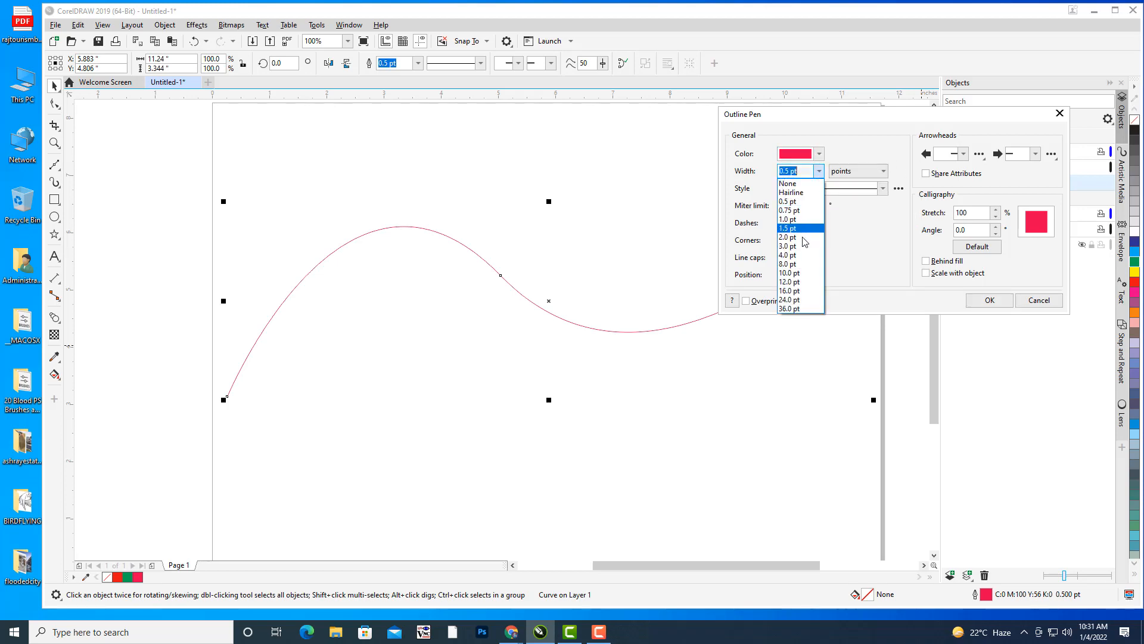
{"action": "left_click", "coordinate": [787, 225]}
{"action": "left_click", "coordinate": [989, 300]}
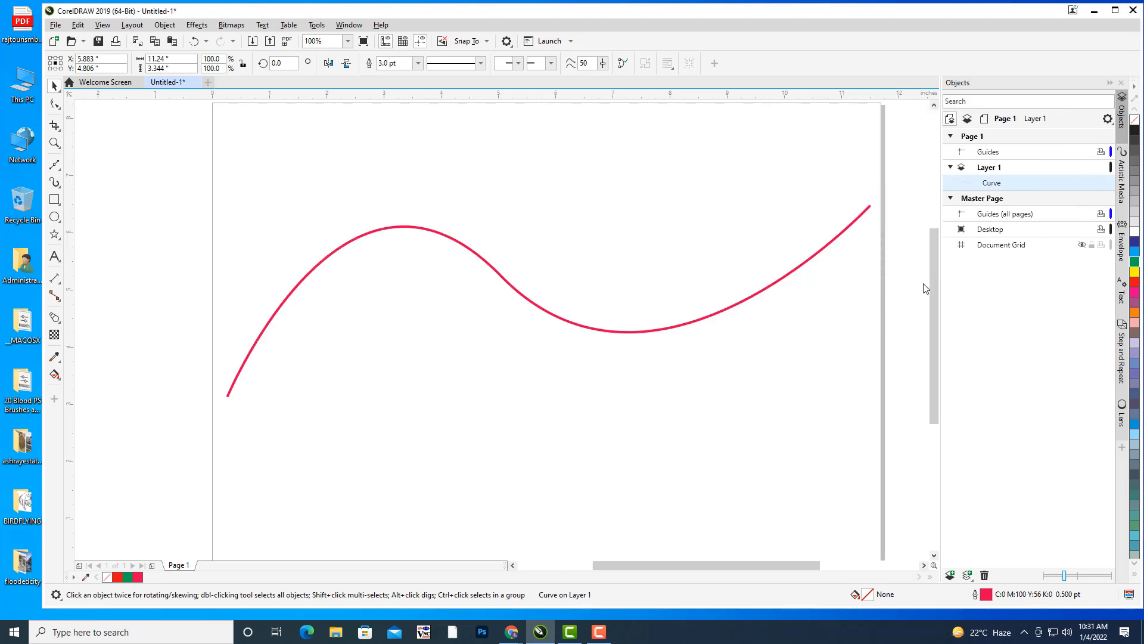
{"action": "left_click", "coordinate": [664, 176]}
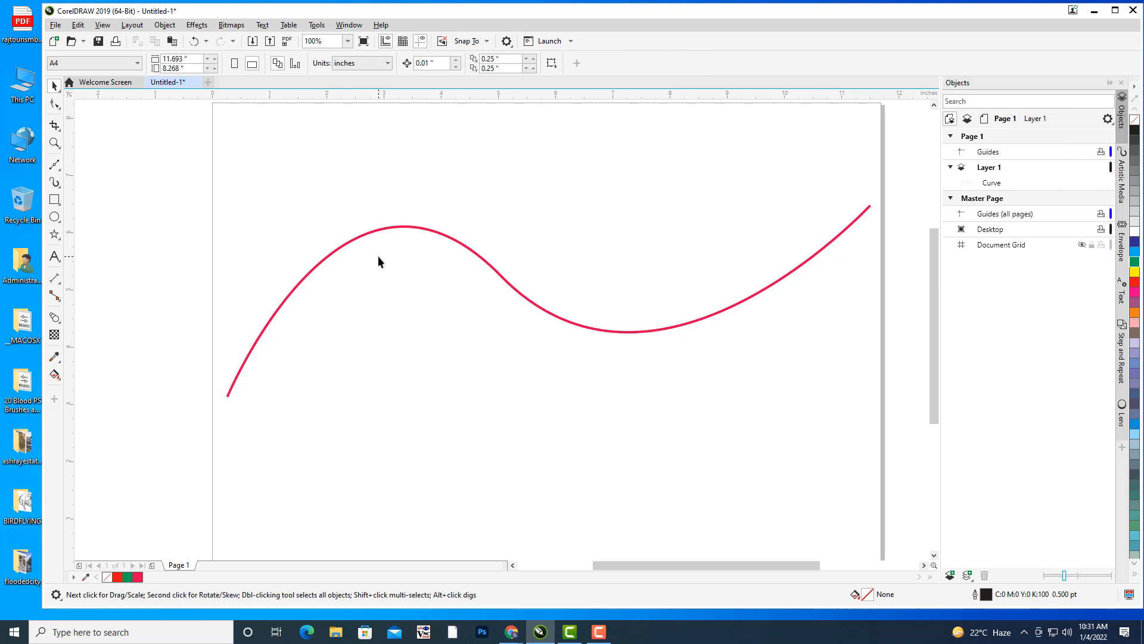
Duplicate the red curve and place the copy below the original, centred at about X 5.40 in, Y 3.79 in
{"action": "left_click", "coordinate": [432, 233]}
{"action": "key", "text": "ctrl+d"}
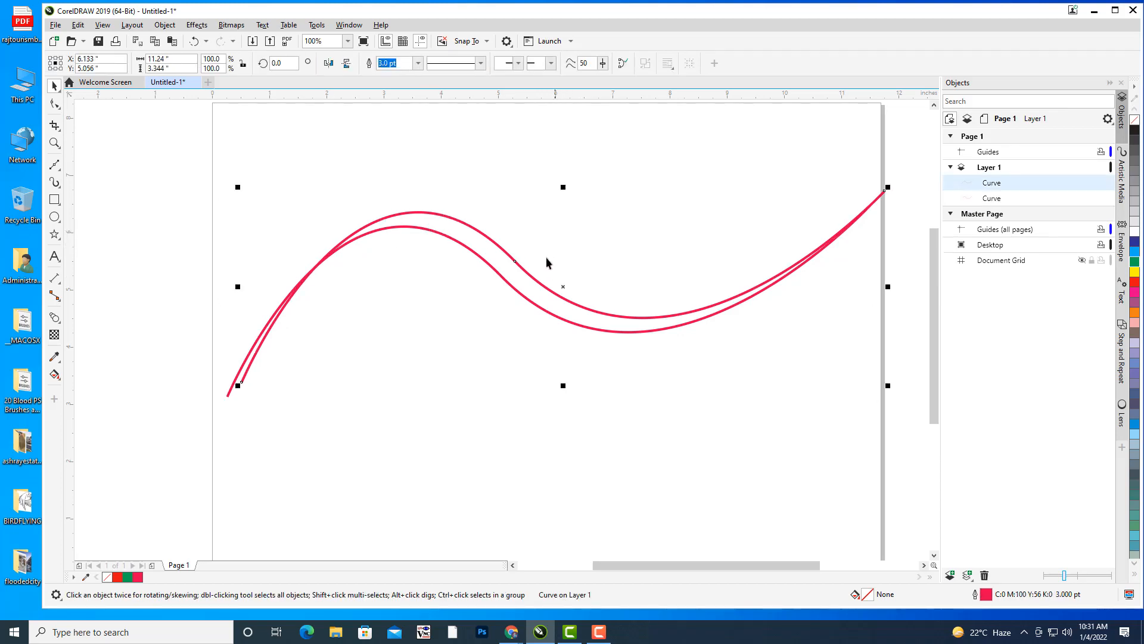
{"action": "left_click_drag", "start_coordinate": [563, 284], "coordinate": [521, 357]}
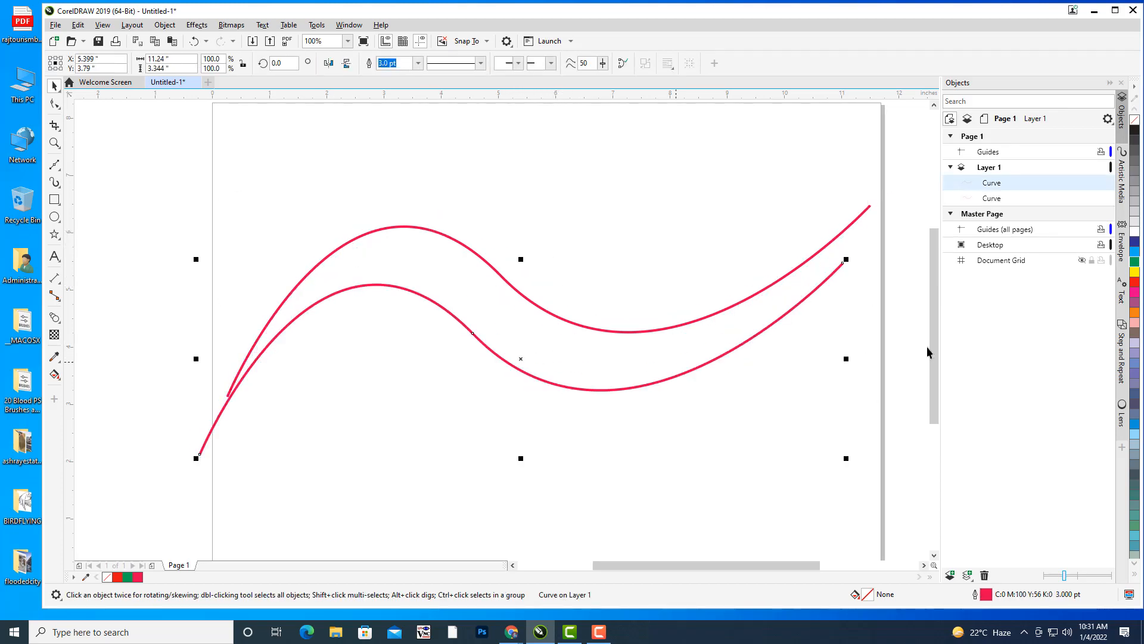
Rotate the duplicate curve clockwise about 30° so it crosses the original, and widen it to about 11.70 in
{"action": "left_click", "coordinate": [794, 308]}
{"action": "left_click_drag", "start_coordinate": [847, 258], "coordinate": [855, 431]}
{"action": "left_click_drag", "start_coordinate": [436, 223], "coordinate": [453, 202]}
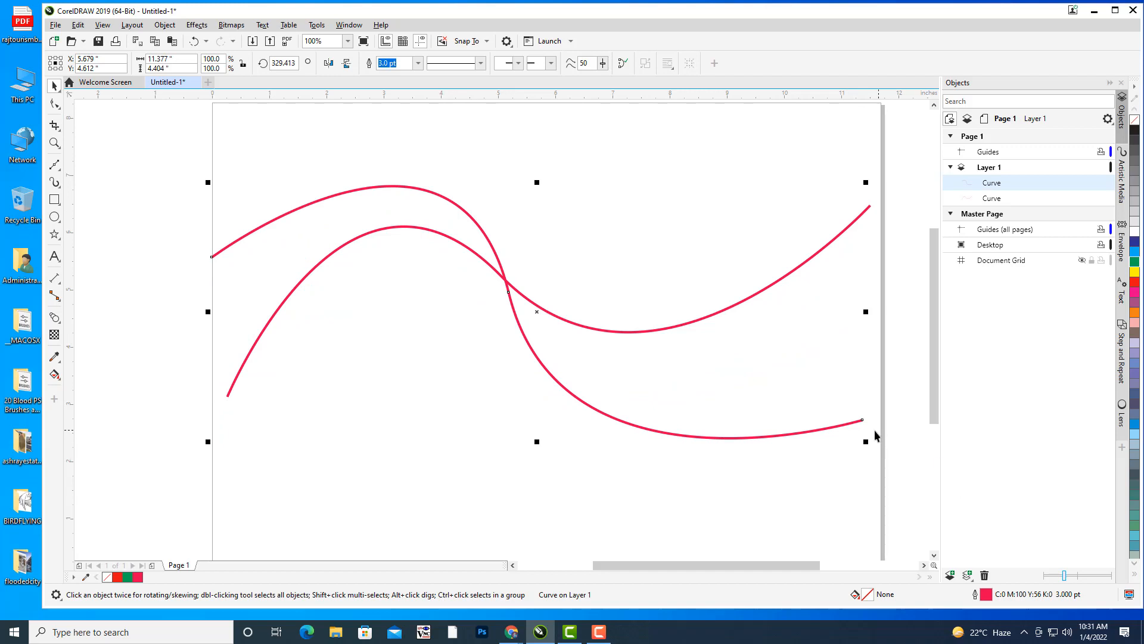
{"action": "left_click_drag", "start_coordinate": [865, 311], "coordinate": [884, 311]}
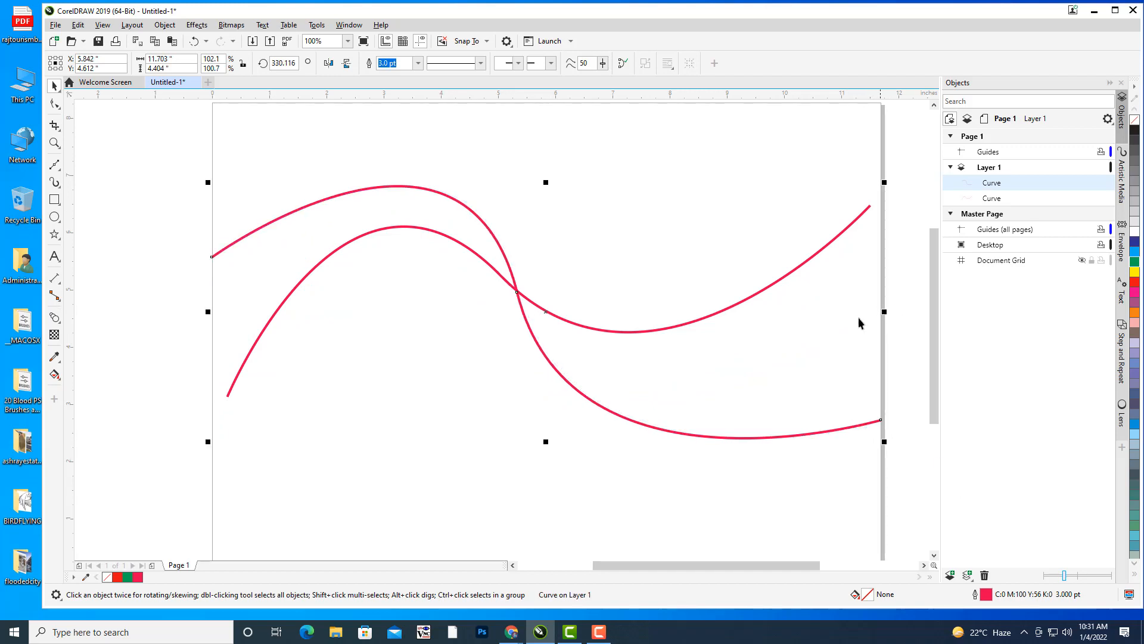
Change the rotated curve's outline colour to dark green (C93 M24 Y100 K15)
{"action": "left_click", "coordinate": [455, 198]}
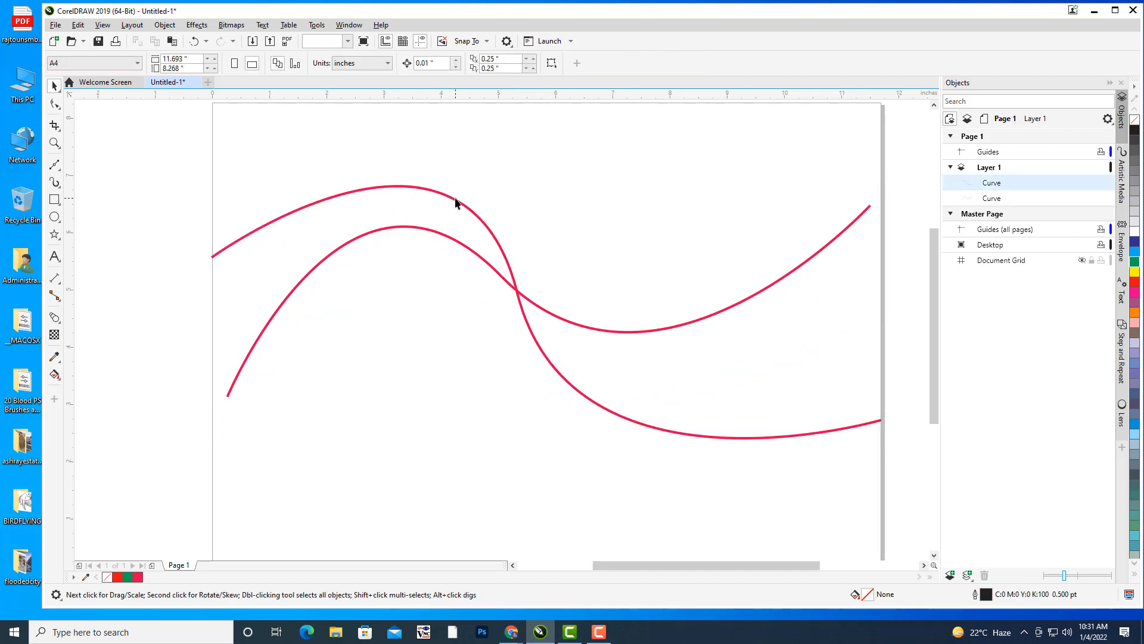
{"action": "double_click", "coordinate": [988, 594]}
{"action": "left_click_drag", "start_coordinate": [609, 210], "coordinate": [926, 110]}
{"action": "left_click", "coordinate": [833, 150]}
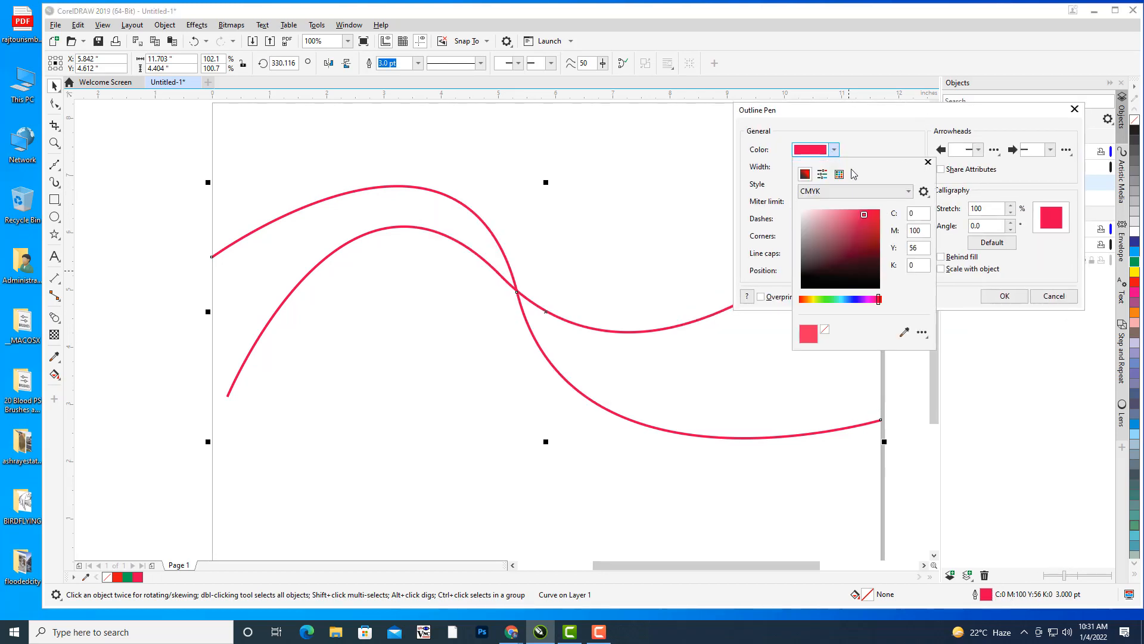
{"action": "left_click", "coordinate": [829, 299]}
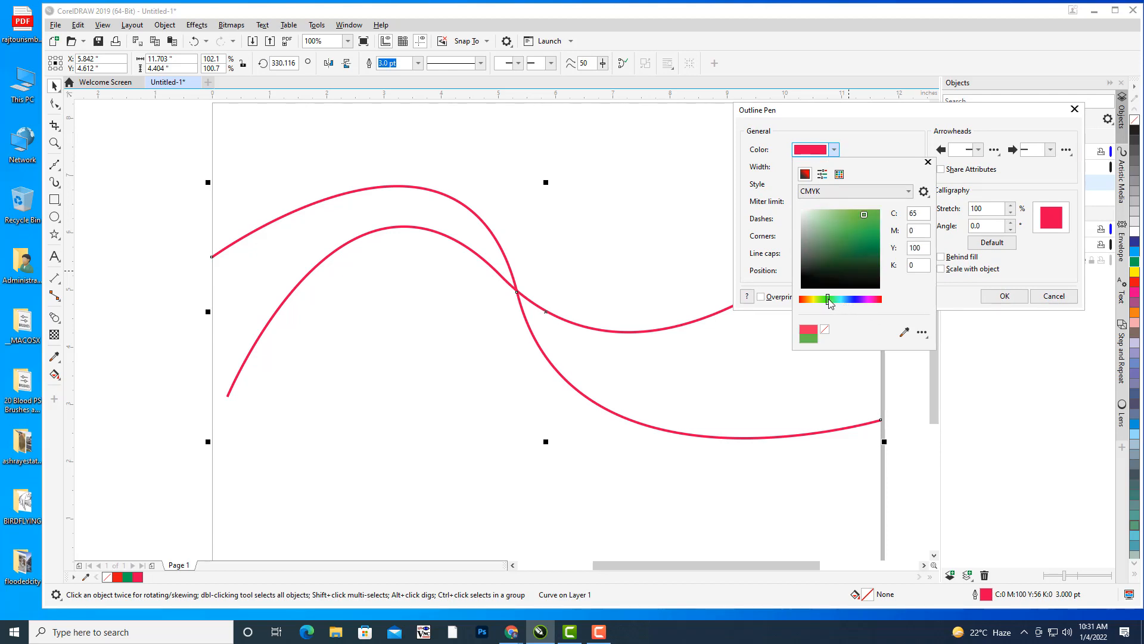
{"action": "left_click", "coordinate": [876, 248]}
{"action": "left_click", "coordinate": [987, 296]}
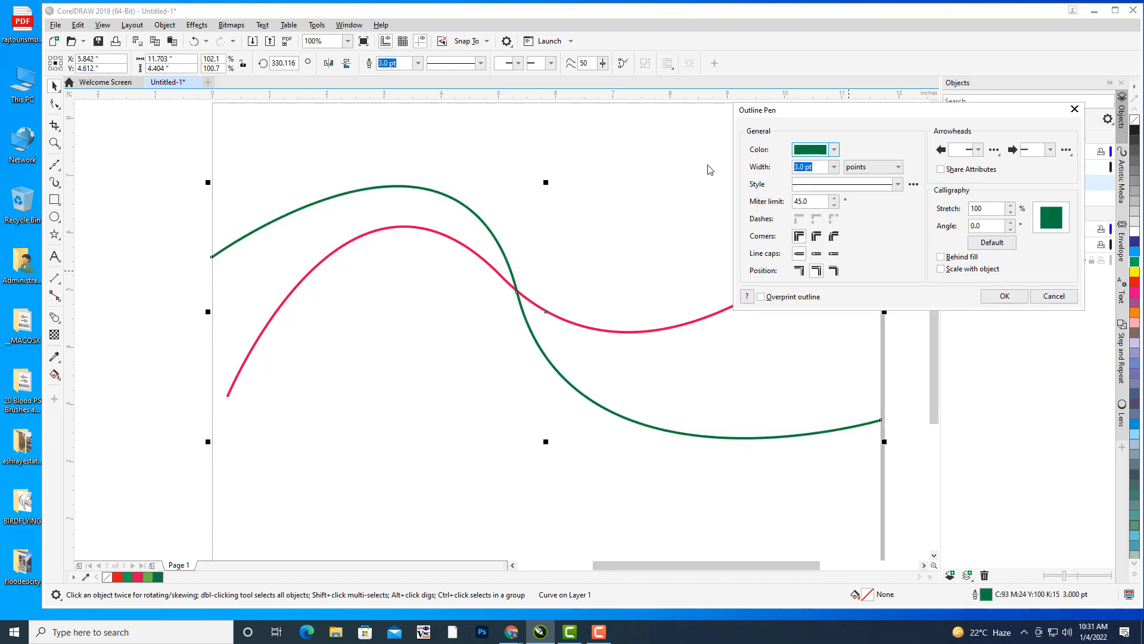
{"action": "left_click", "coordinate": [1005, 295]}
{"action": "left_click", "coordinate": [669, 143]}
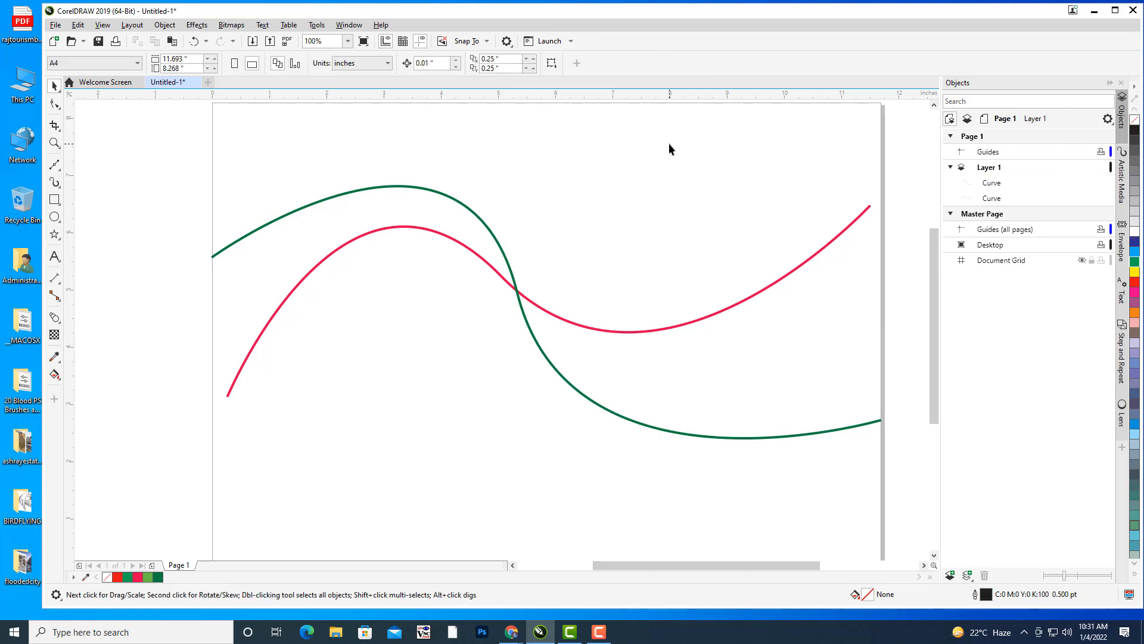
Blend the green curve into the red curve with the Blend tool
{"action": "scroll", "coordinate": [669, 143], "scroll_direction": "down", "scroll_amount": 2}
{"action": "left_click_drag", "start_coordinate": [688, 267], "coordinate": [647, 289]}
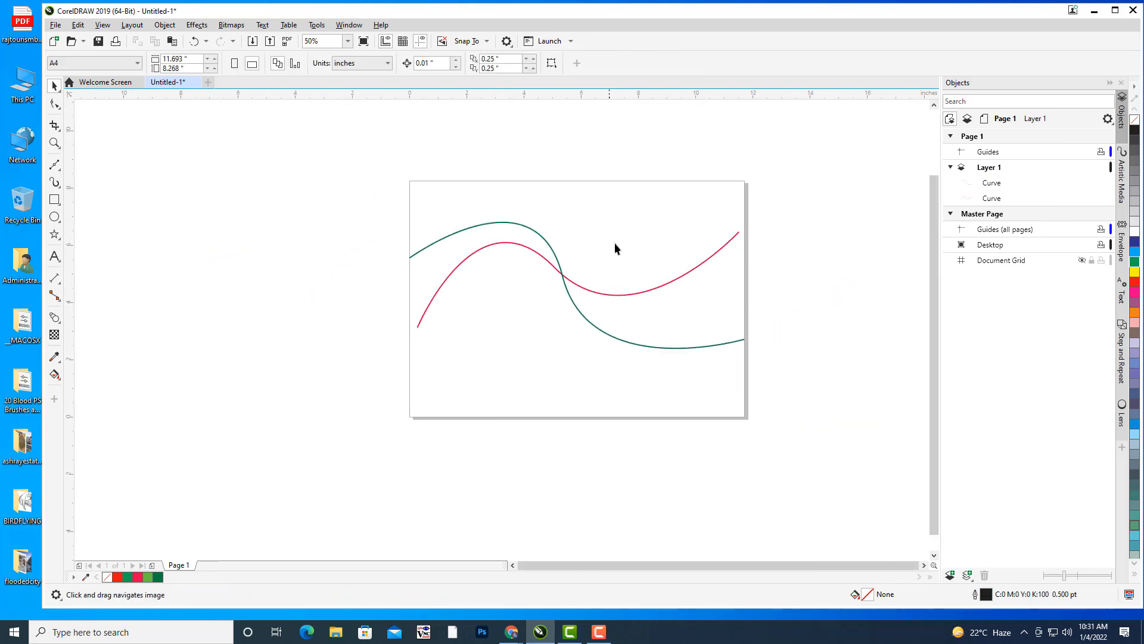
{"action": "left_click_drag", "start_coordinate": [625, 239], "coordinate": [643, 241]}
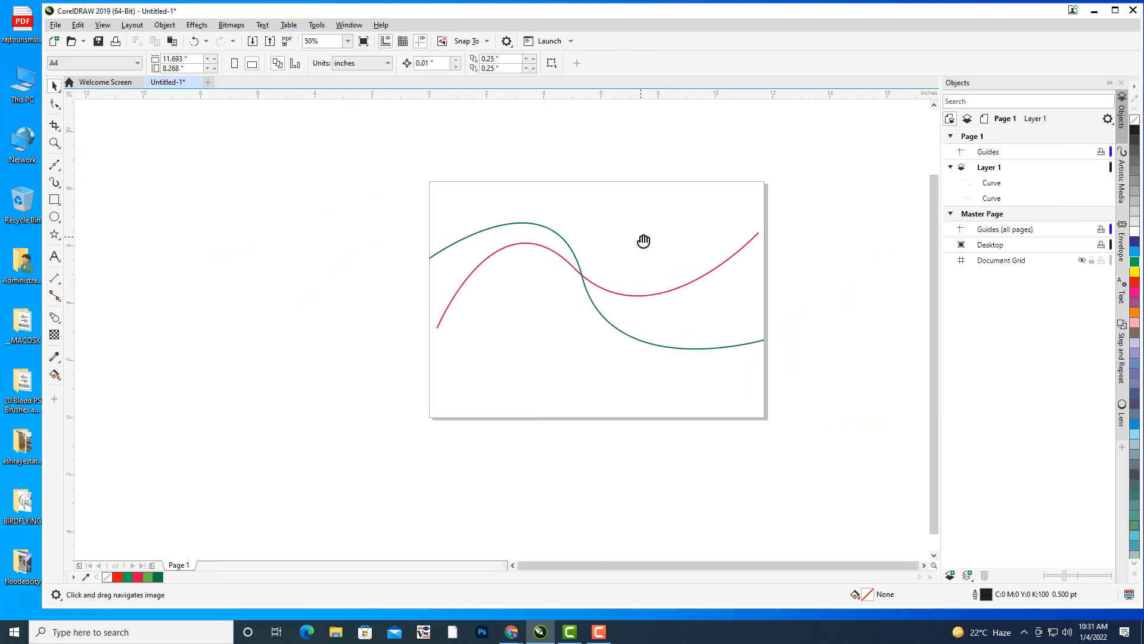
{"action": "left_click", "coordinate": [619, 331]}
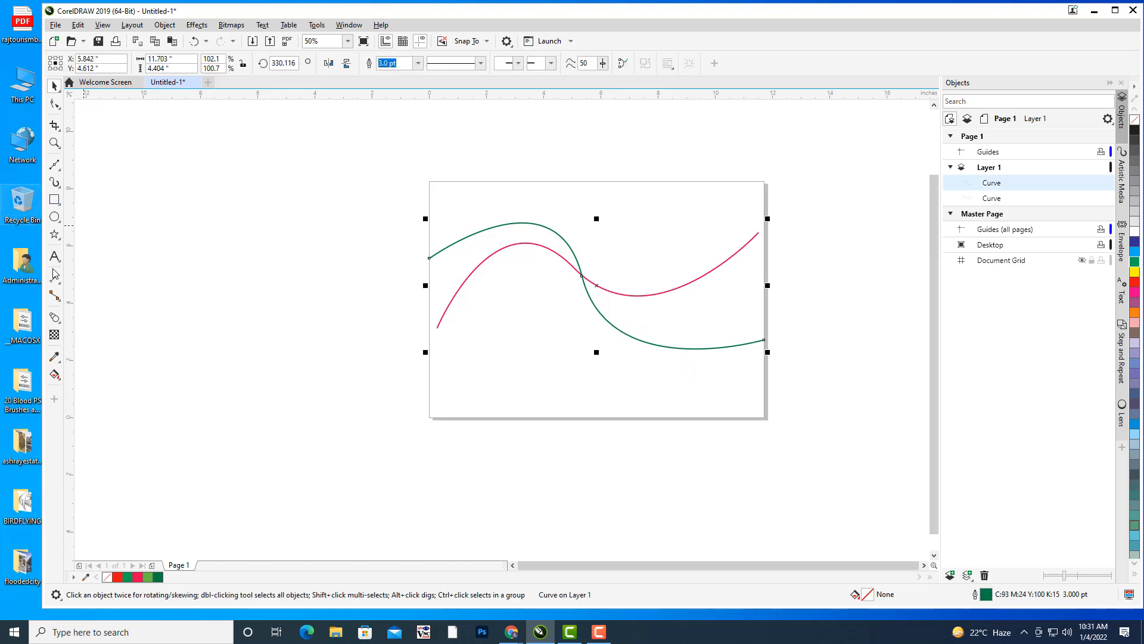
{"action": "left_click", "coordinate": [55, 317]}
{"action": "left_click", "coordinate": [107, 345]}
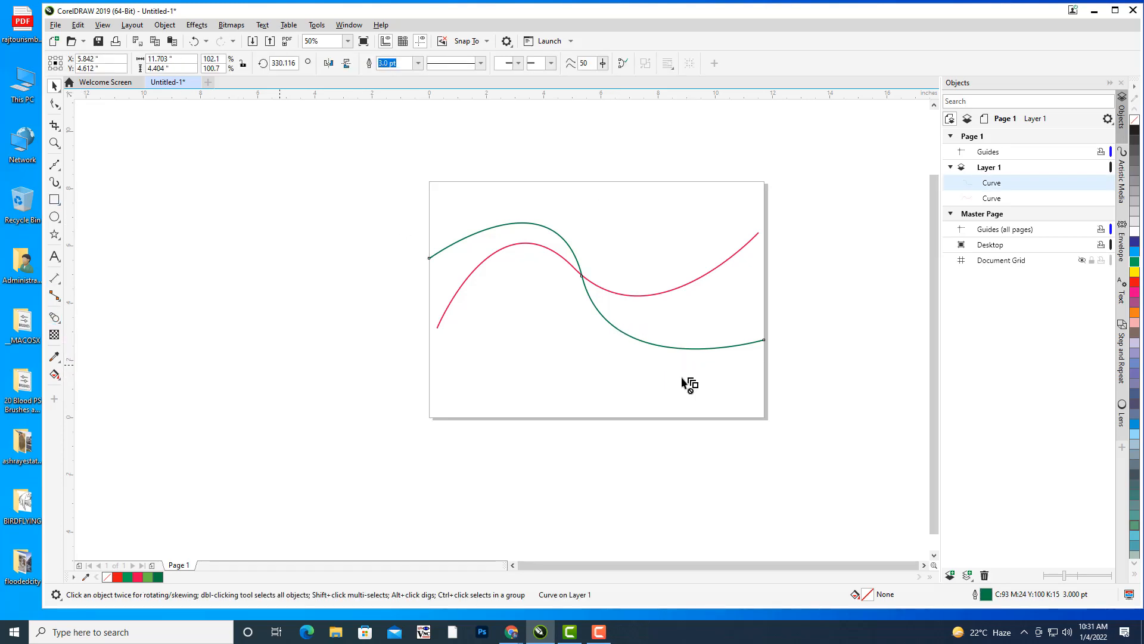
{"action": "left_click_drag", "start_coordinate": [596, 286], "coordinate": [728, 266]}
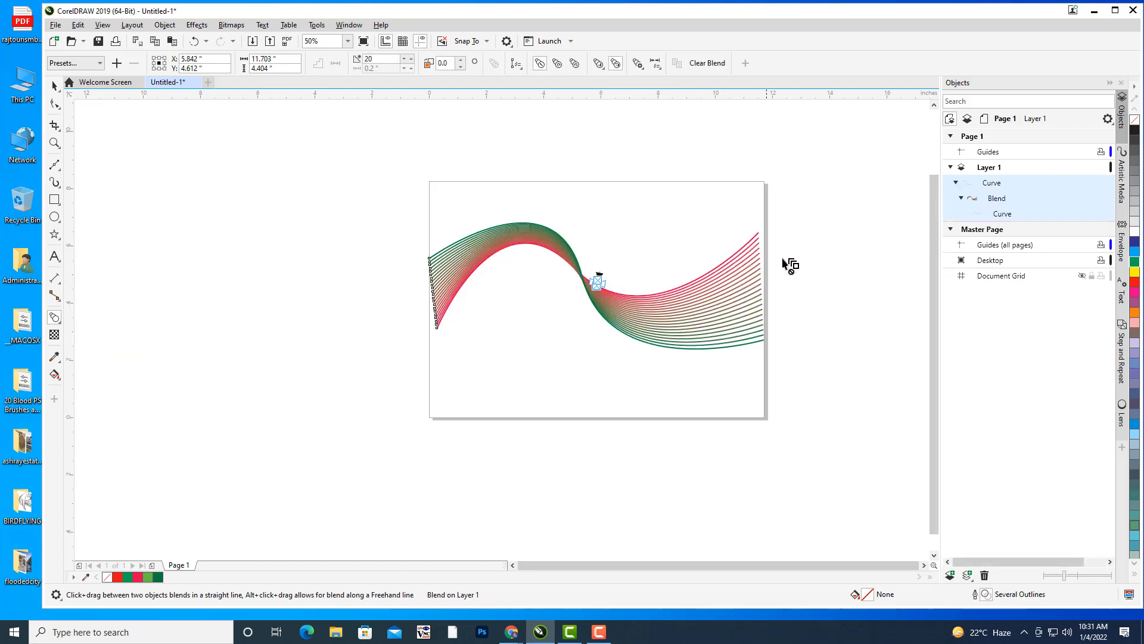
Set the number of steps in the green-to-red curve blend to 52
{"action": "scroll", "coordinate": [661, 251], "scroll_direction": "up", "scroll_amount": 3}
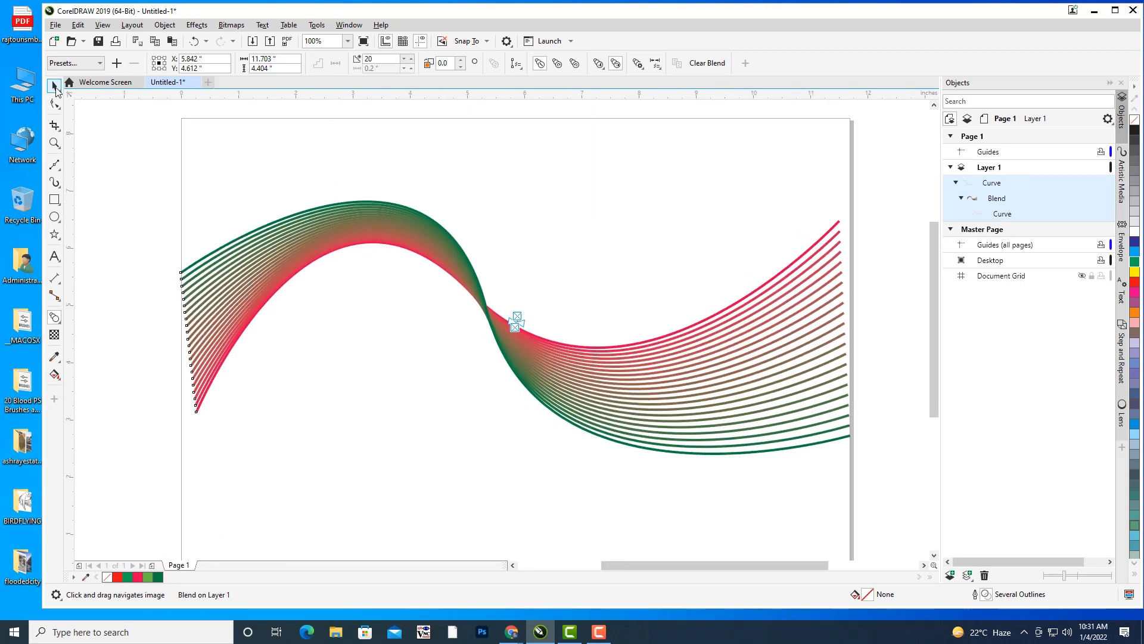
{"action": "left_click", "coordinate": [54, 87]}
{"action": "left_click", "coordinate": [464, 174]}
{"action": "left_click", "coordinate": [423, 235]}
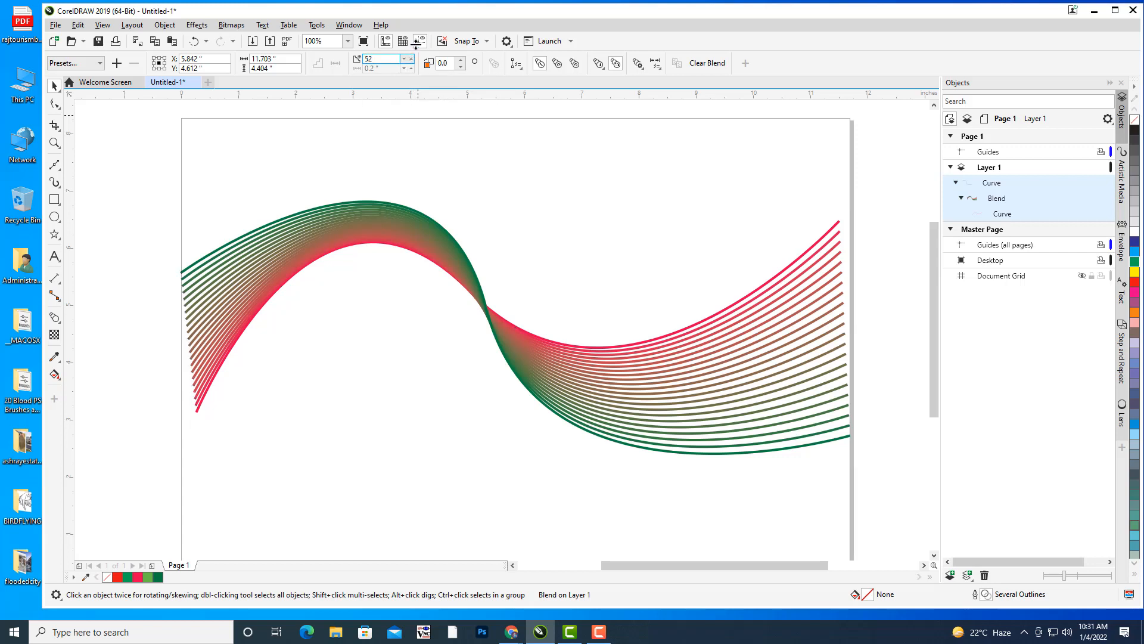
{"action": "type", "text": "52"}
{"action": "key", "text": "Return"}
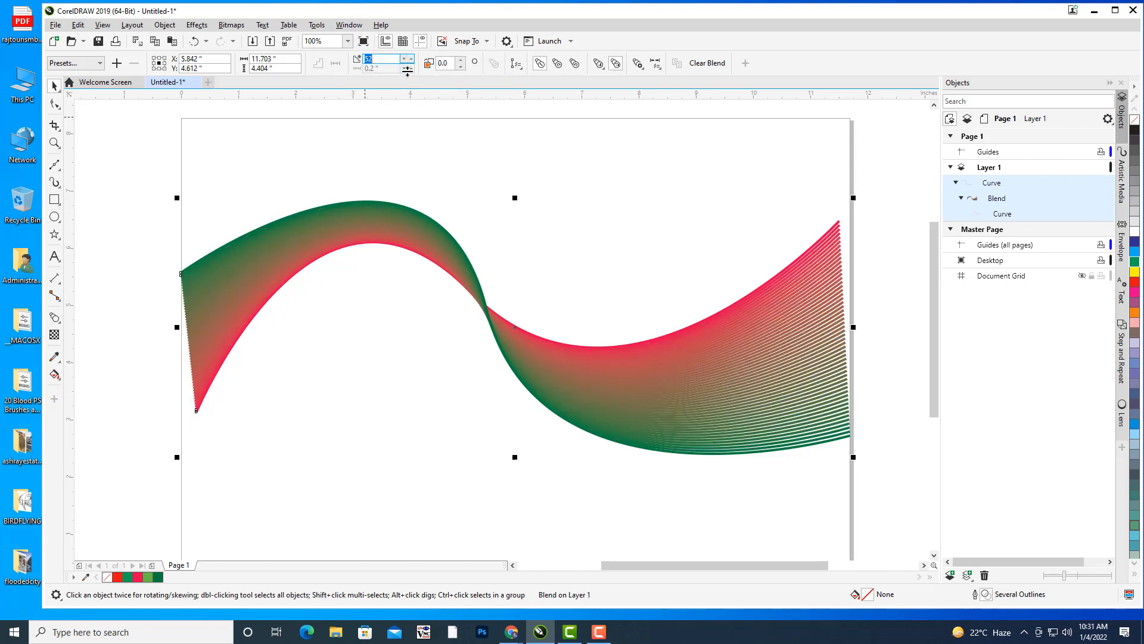
Reduce the curve blend's step count to 18 and deselect it
{"action": "mouse_move", "coordinate": [410, 65]}
{"action": "left_mouse_down"}
{"action": "mouse_move", "coordinate": [407, 79]}
{"action": "mouse_move", "coordinate": [411, 69]}
{"action": "left_mouse_up"}
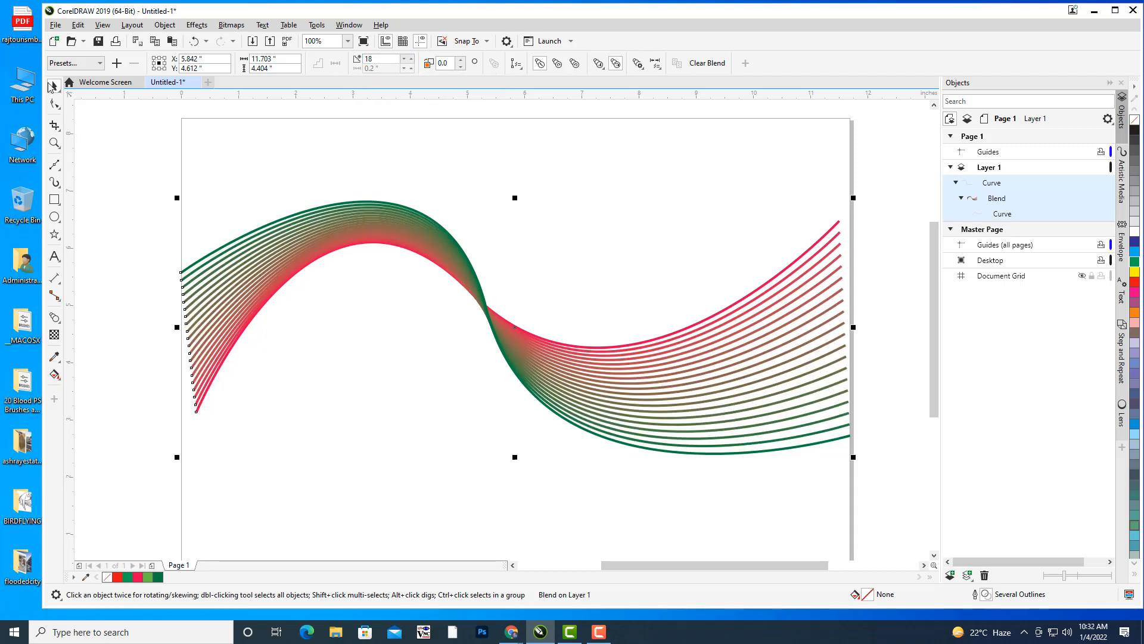
{"action": "left_click", "coordinate": [667, 230]}
{"action": "scroll", "coordinate": [705, 225], "scroll_direction": "down", "scroll_amount": 2}
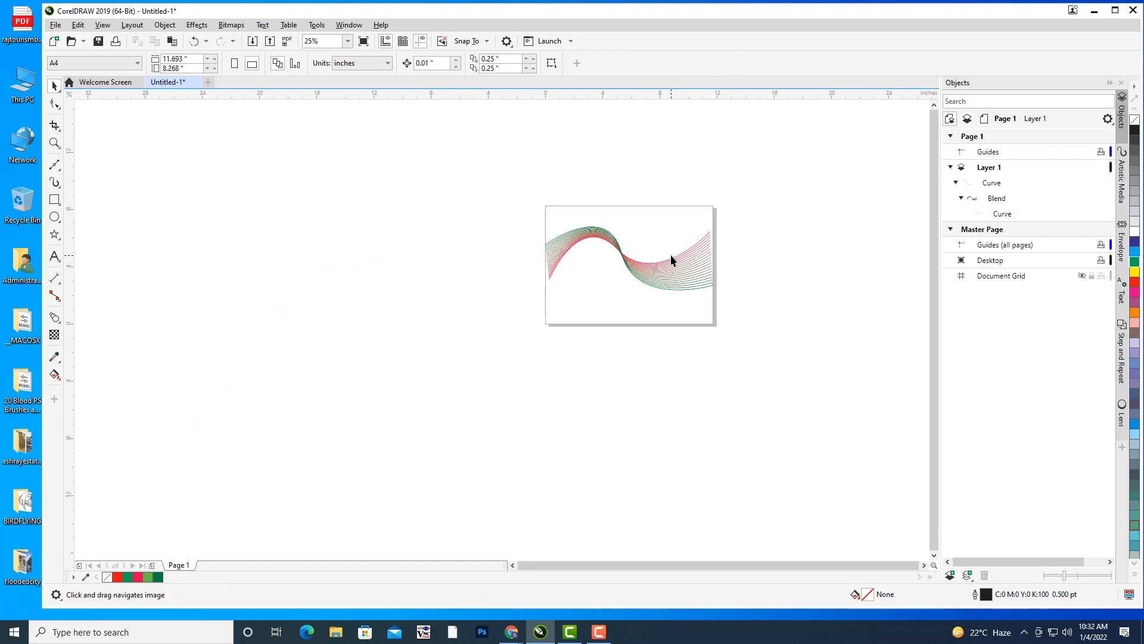
{"action": "scroll", "coordinate": [677, 258], "scroll_direction": "up", "scroll_amount": 1}
{"action": "scroll", "coordinate": [672, 260], "scroll_direction": "up", "scroll_amount": 1}
Duplicate the curve blend and rotate the copy counterclockwise so its right end rises above the page's upper edge
{"action": "left_click", "coordinate": [647, 314]}
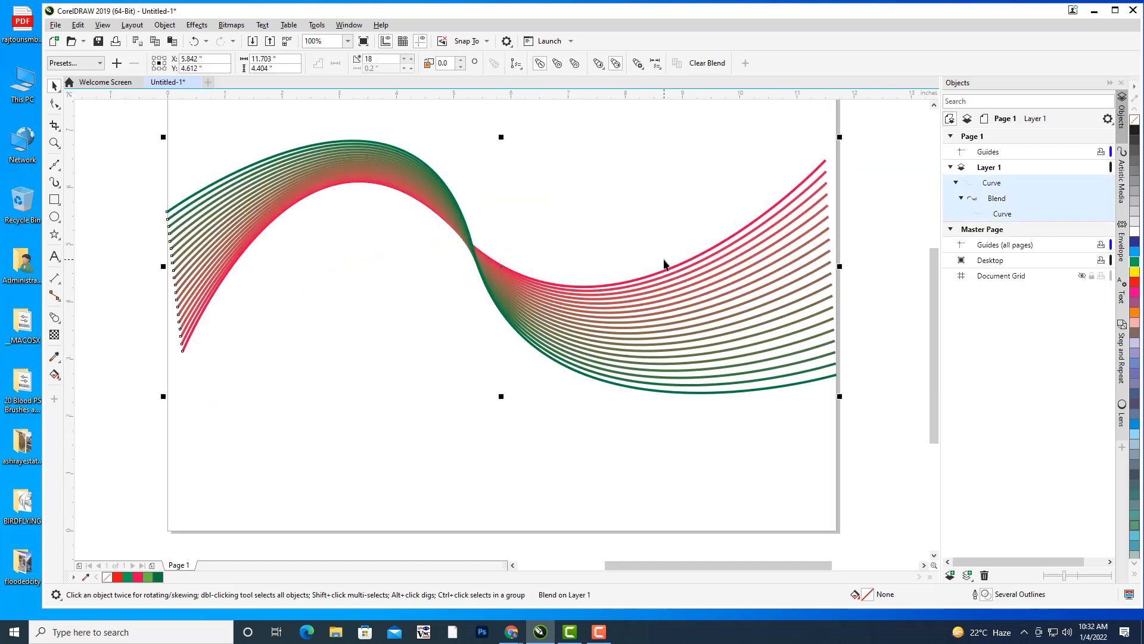
{"action": "mouse_move", "coordinate": [698, 255]}
{"action": "left_mouse_down"}
{"action": "mouse_move", "coordinate": [674, 246]}
{"action": "mouse_move", "coordinate": [688, 240]}
{"action": "left_mouse_up"}
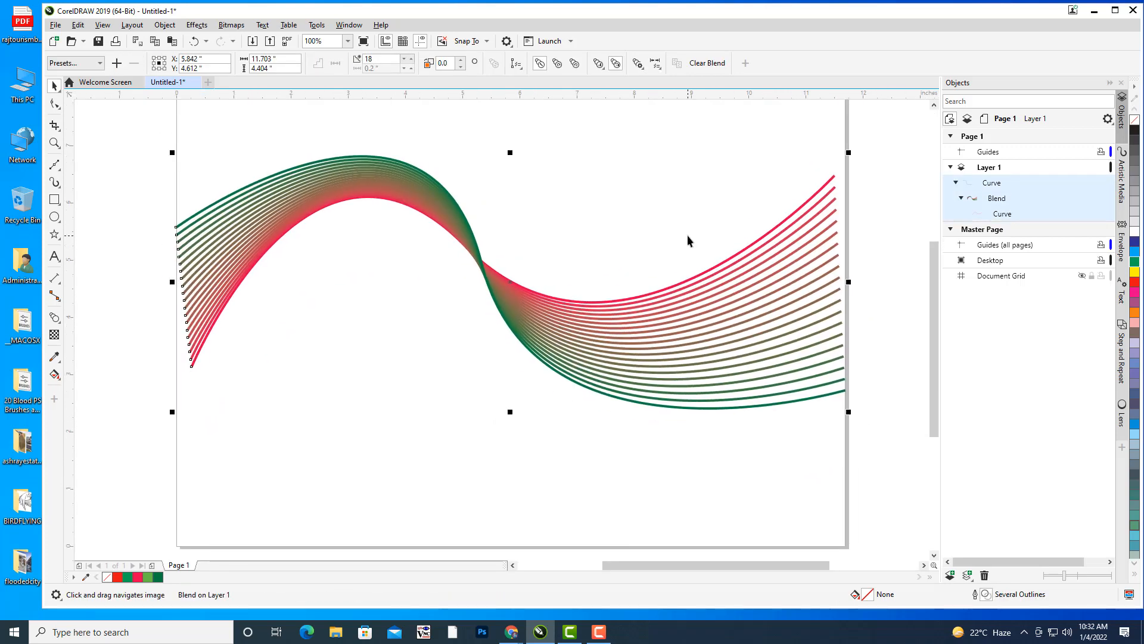
{"action": "key", "text": "ctrl+d"}
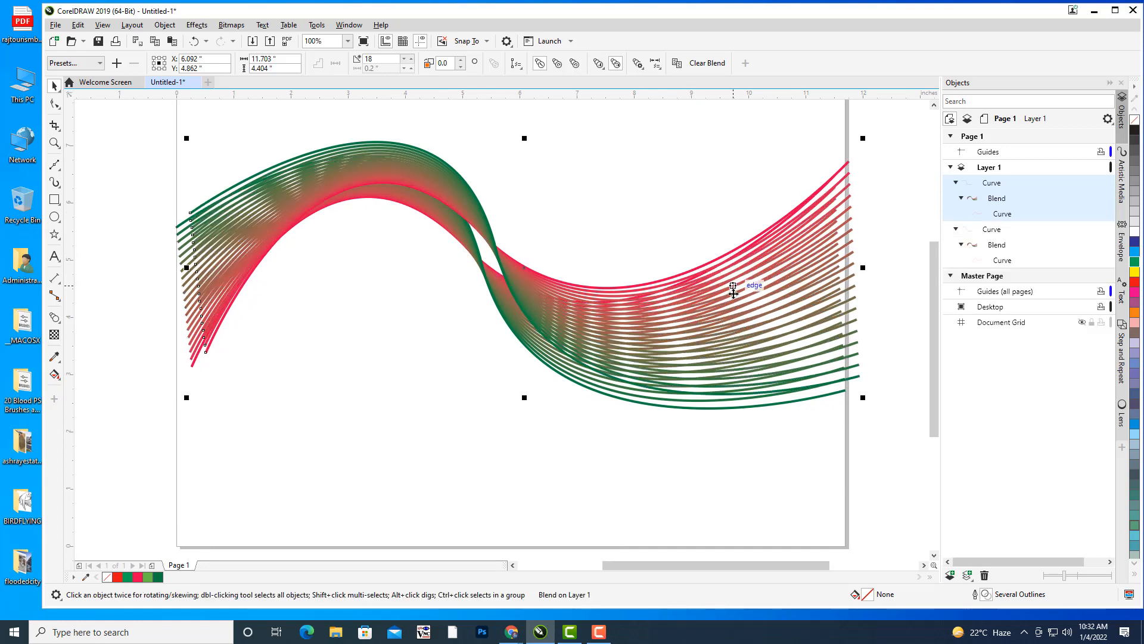
{"action": "left_click", "coordinate": [804, 337]}
{"action": "left_click_drag", "start_coordinate": [864, 384], "coordinate": [870, 228]}
{"action": "scroll", "coordinate": [789, 230], "scroll_direction": "down", "scroll_amount": 1}
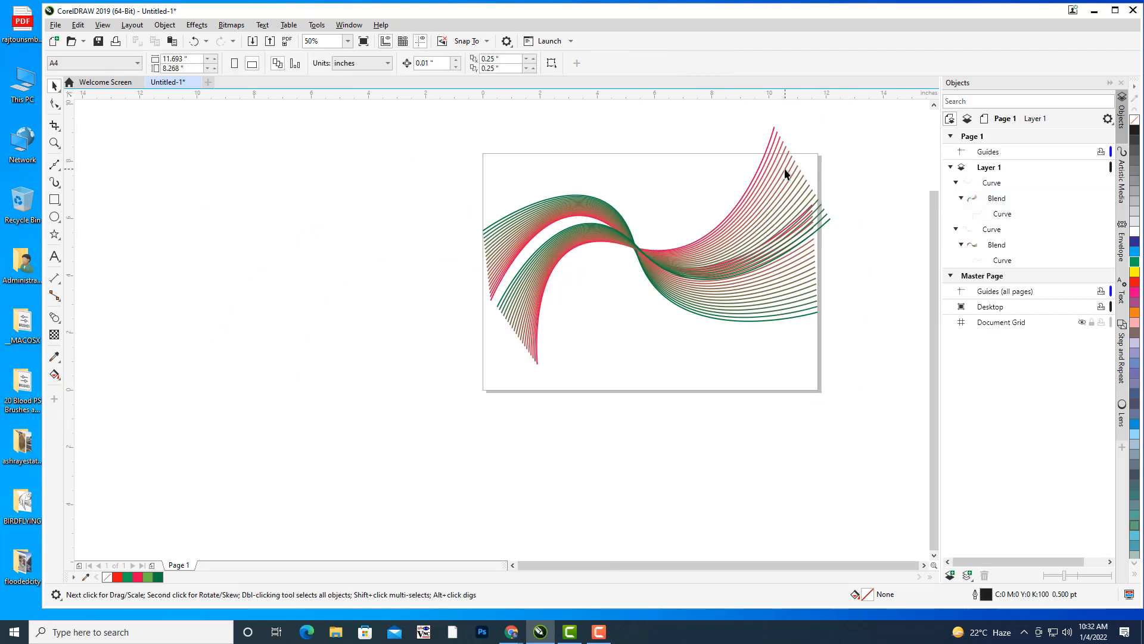
Widen the rotated blend copy to about 12.07 in and move it to about X 5.76 in, Y 4.03 in
{"action": "left_click", "coordinate": [737, 227]}
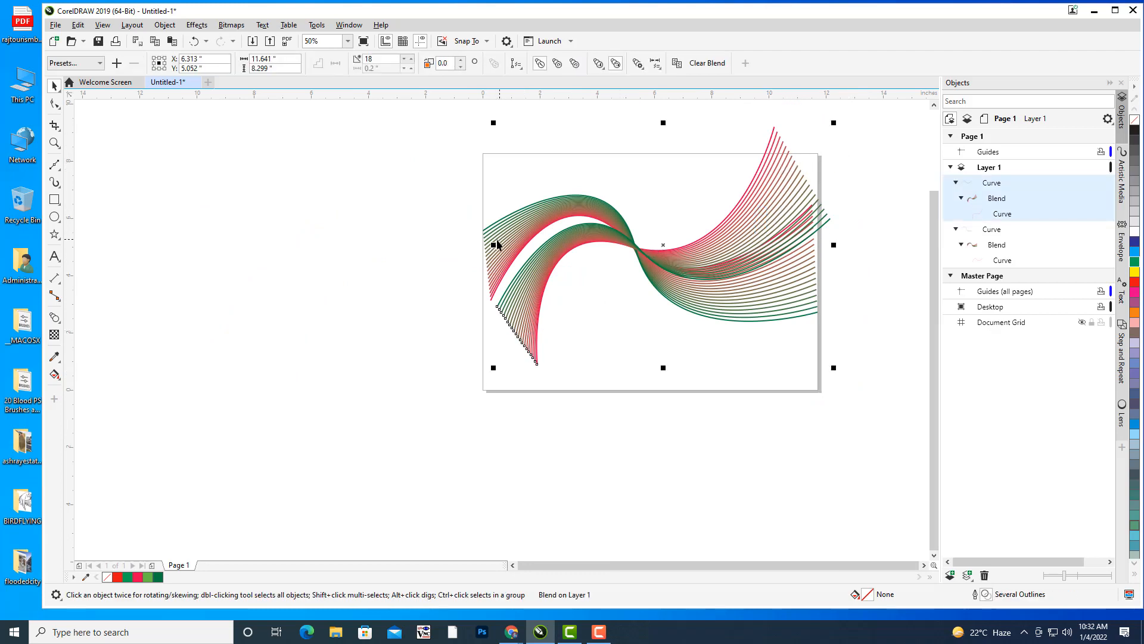
{"action": "left_click_drag", "start_coordinate": [498, 245], "coordinate": [486, 244]}
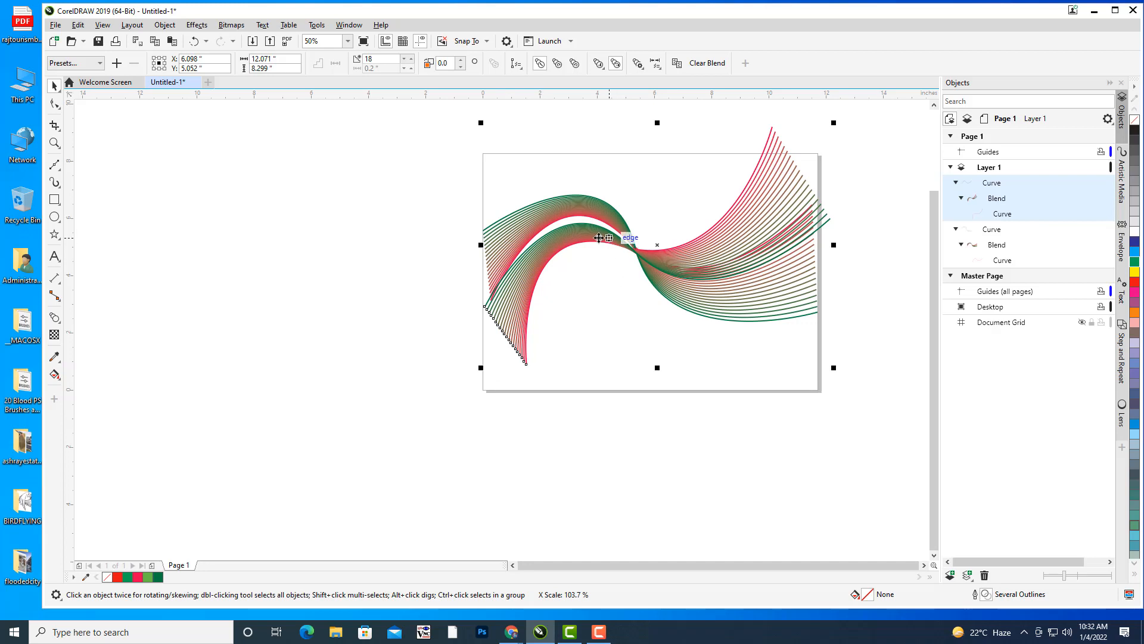
{"action": "left_click_drag", "start_coordinate": [599, 238], "coordinate": [576, 296]}
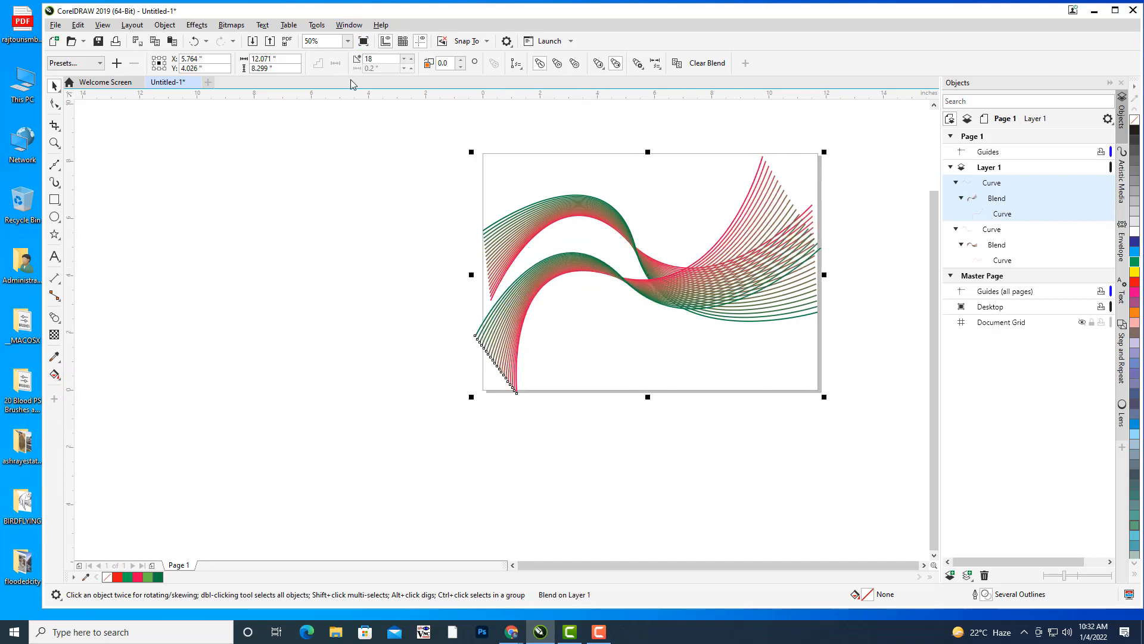
Rotate the blend copy by nearly a half turn and move it to about X 5.80 in, Y 3.07 in
{"action": "left_click", "coordinate": [757, 222]}
{"action": "left_click_drag", "start_coordinate": [826, 149], "coordinate": [582, 300]}
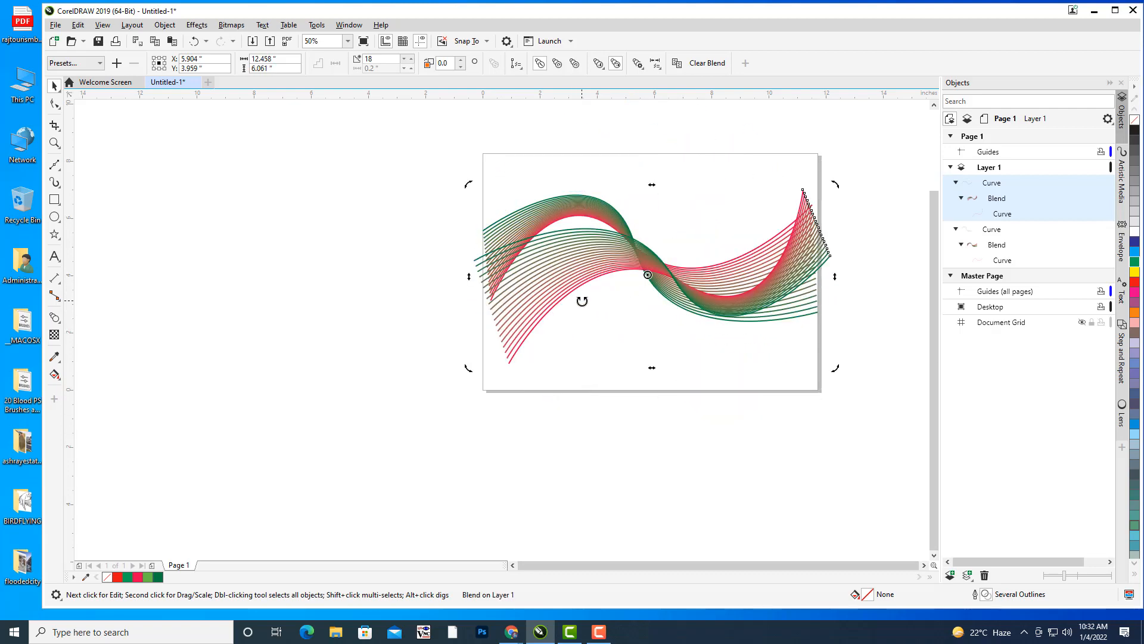
{"action": "left_click", "coordinate": [588, 247]}
{"action": "left_click_drag", "start_coordinate": [590, 247], "coordinate": [603, 265]}
{"action": "left_click", "coordinate": [739, 137]}
Mirror the blend copy horizontally at about 10.81 in wide and place it over the original, at about X 5.86 in, Y 3.53 in
{"action": "left_click", "coordinate": [813, 276]}
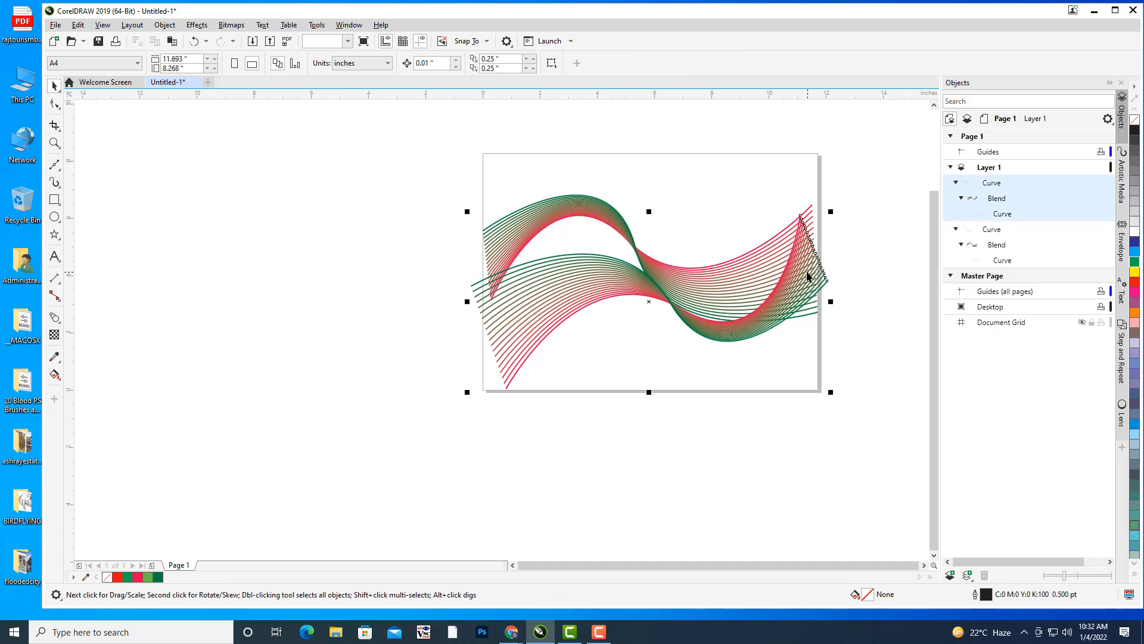
{"action": "left_click", "coordinate": [810, 277]}
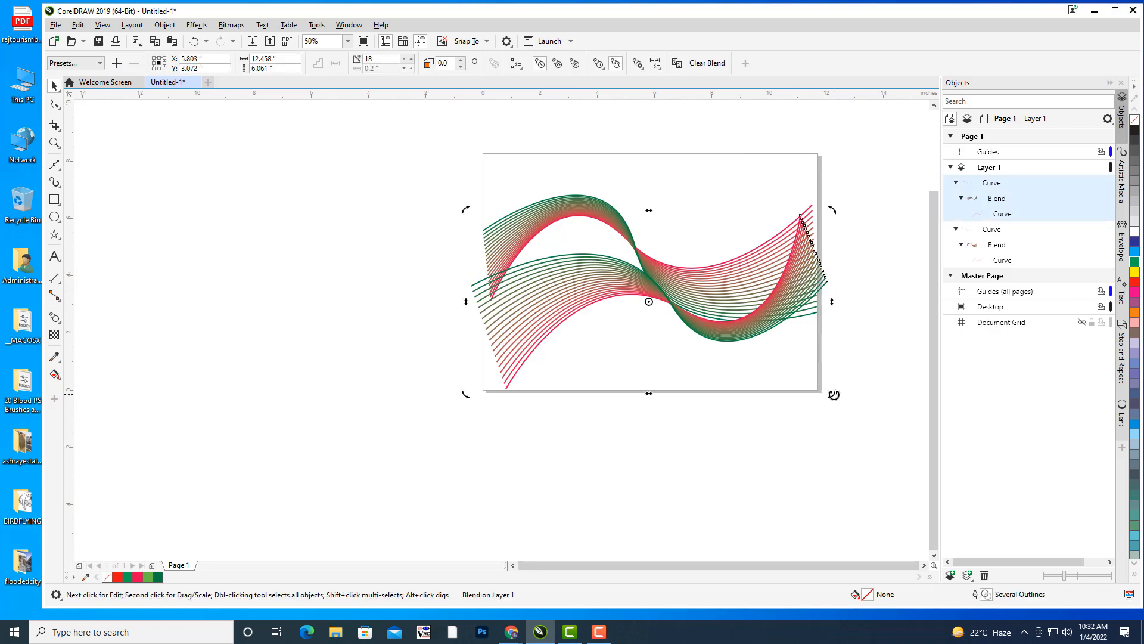
{"action": "left_click", "coordinate": [804, 280]}
{"action": "left_click_drag", "start_coordinate": [829, 302], "coordinate": [186, 290]}
{"action": "left_click_drag", "start_coordinate": [352, 288], "coordinate": [689, 275]}
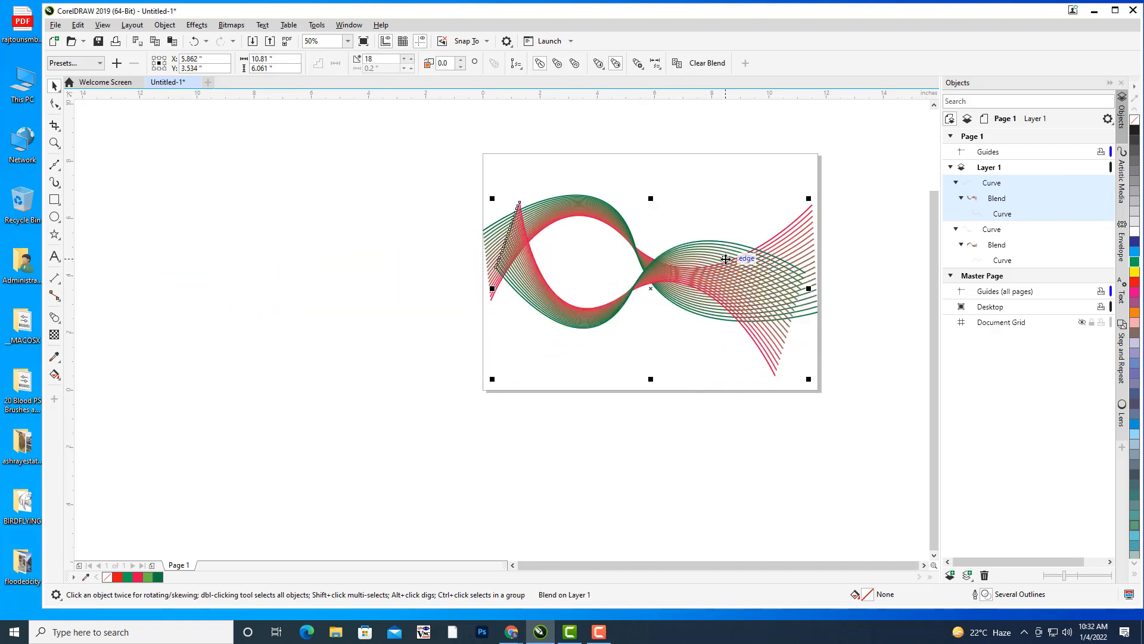
Enlarge the mirrored blend copy to about 11.24 × 6.30 in so it reaches the page's right edge
{"action": "left_click", "coordinate": [727, 263]}
{"action": "left_click", "coordinate": [737, 260]}
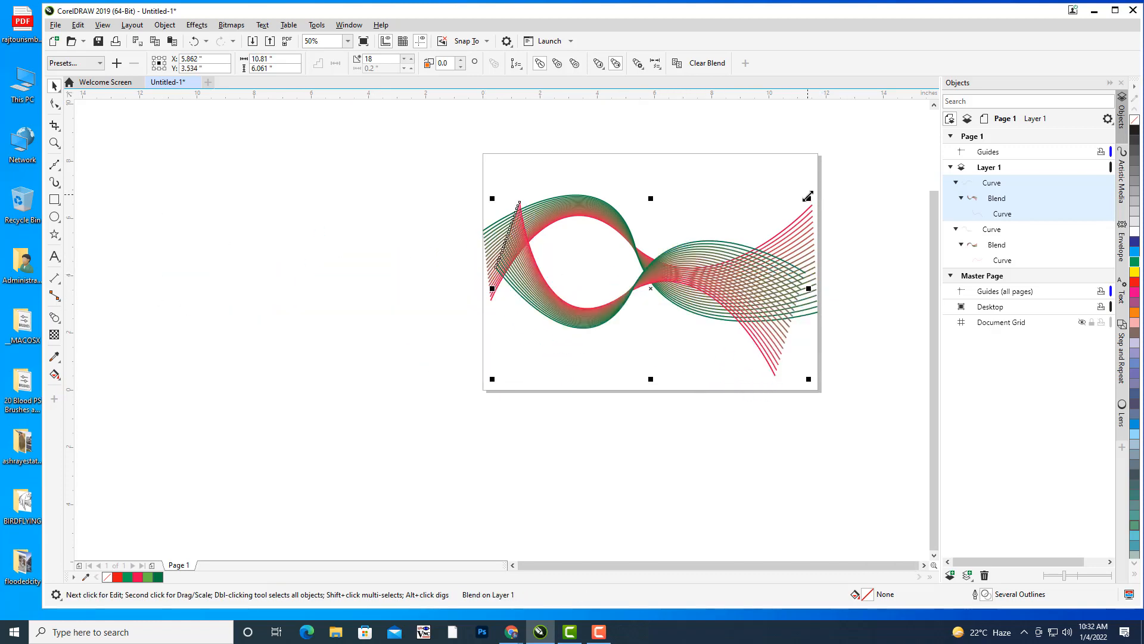
{"action": "left_click_drag", "start_coordinate": [807, 197], "coordinate": [818, 178]}
{"action": "left_click", "coordinate": [722, 119]}
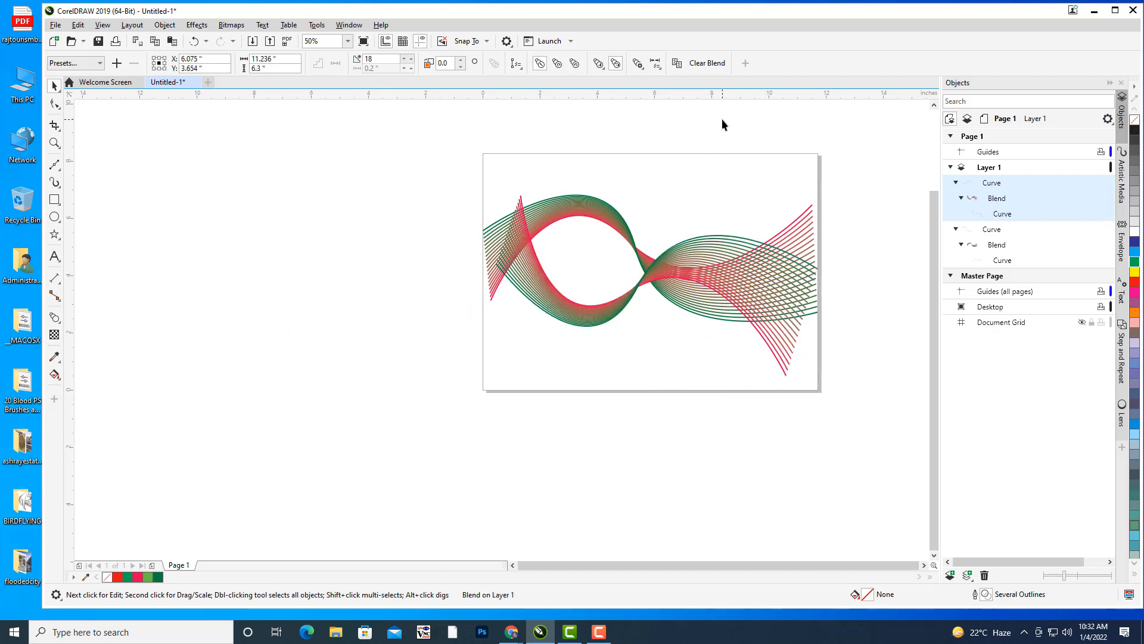
Apply a fountain transparency to the mirrored blend copy, running from fully transparent in its left loop to opaque at its right end
{"action": "left_click", "coordinate": [739, 276]}
{"action": "left_click_drag", "start_coordinate": [741, 273], "coordinate": [678, 301]}
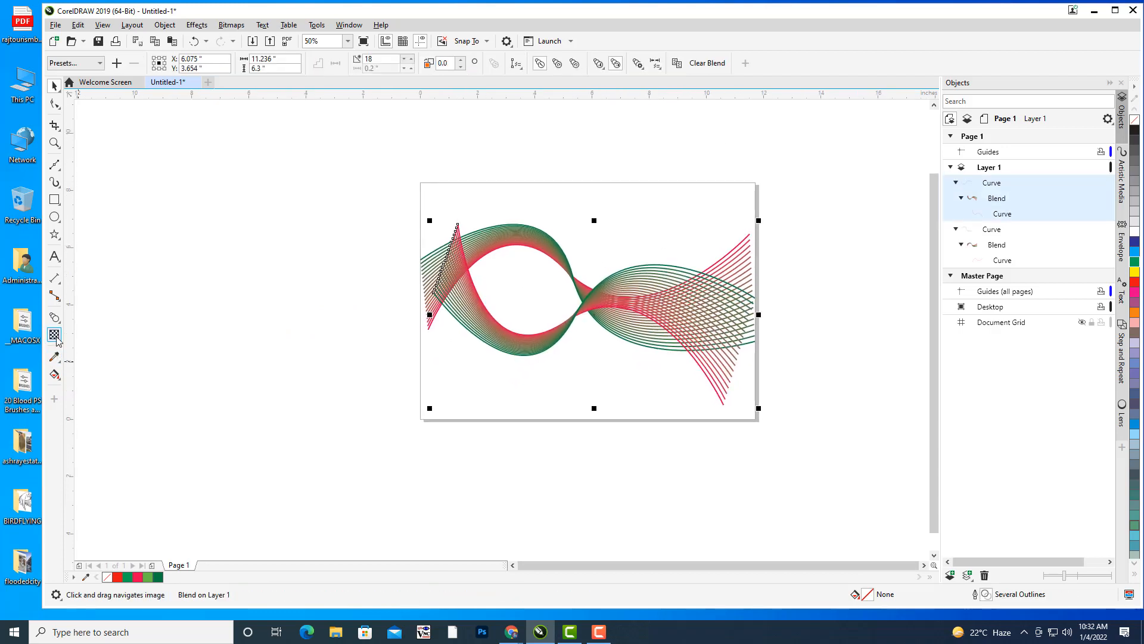
{"action": "left_click", "coordinate": [54, 335]}
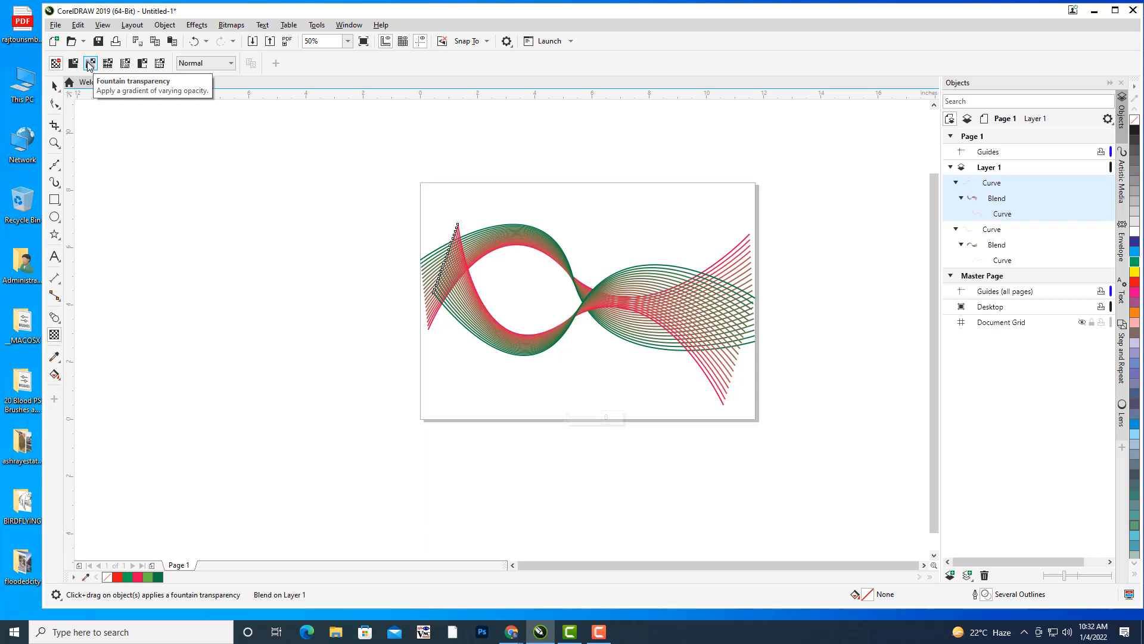
{"action": "left_click_drag", "start_coordinate": [446, 273], "coordinate": [735, 356]}
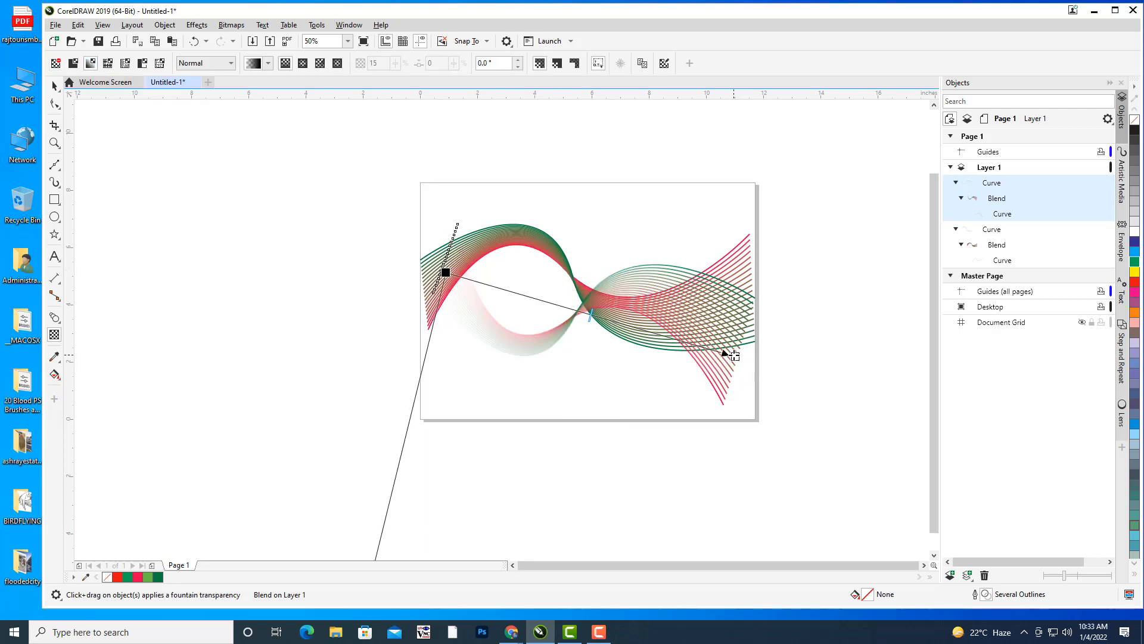
{"action": "left_click_drag", "start_coordinate": [453, 273], "coordinate": [512, 286]}
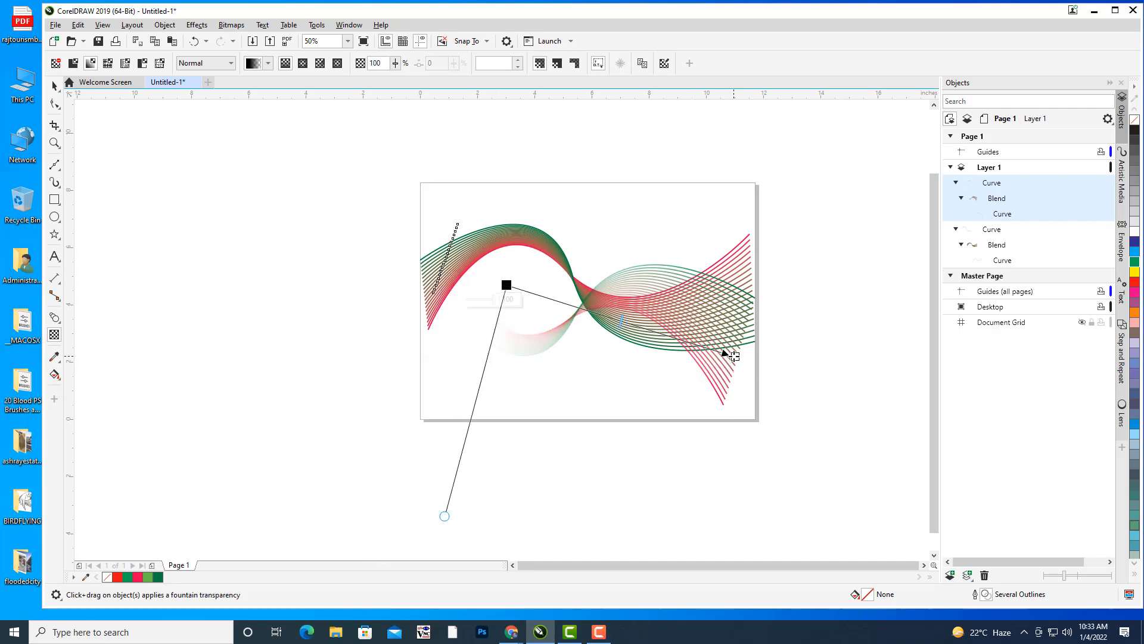
{"action": "left_click_drag", "start_coordinate": [733, 355], "coordinate": [750, 361]}
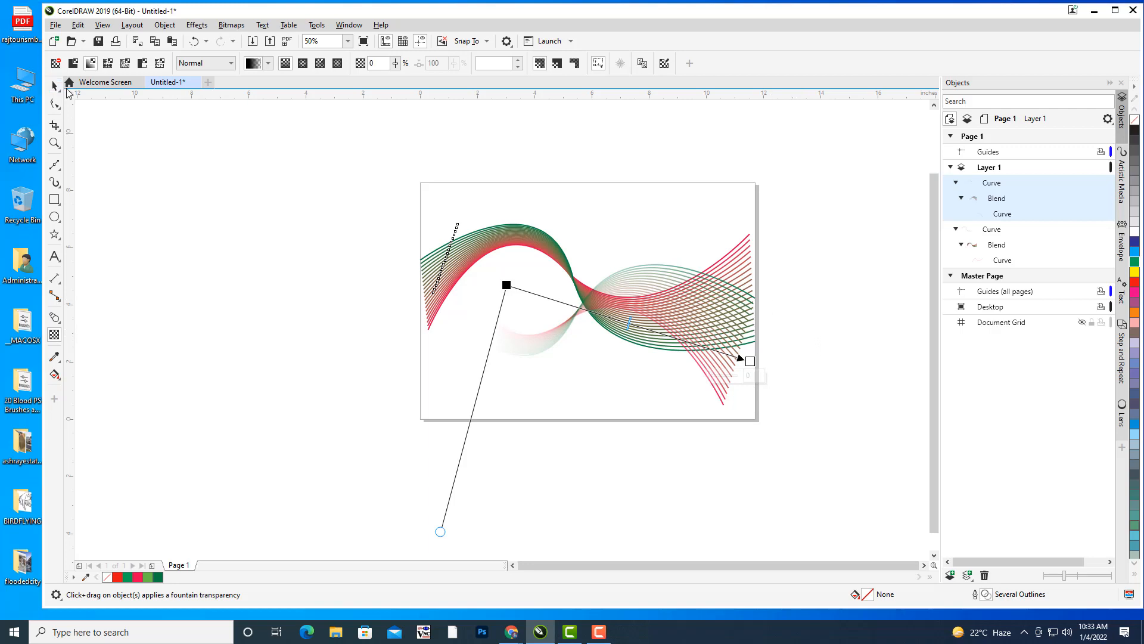
{"action": "left_click", "coordinate": [53, 87]}
{"action": "left_click", "coordinate": [602, 181]}
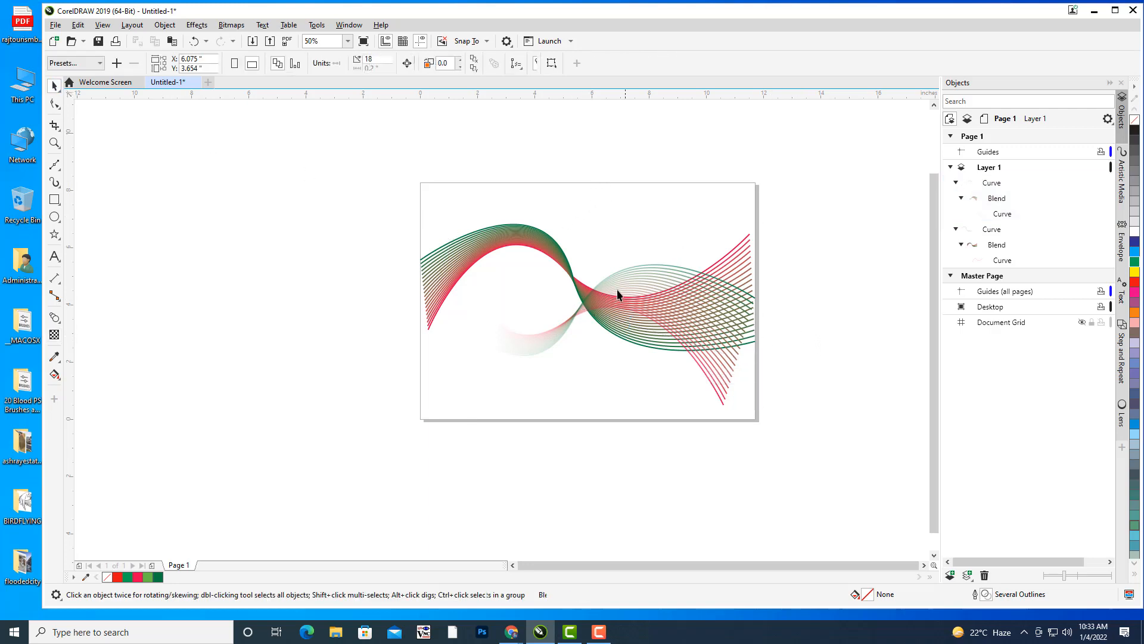
Apply a fountain transparency to the original blend, running from fully transparent near its right end to opaque at its left end
{"action": "left_click", "coordinate": [546, 248]}
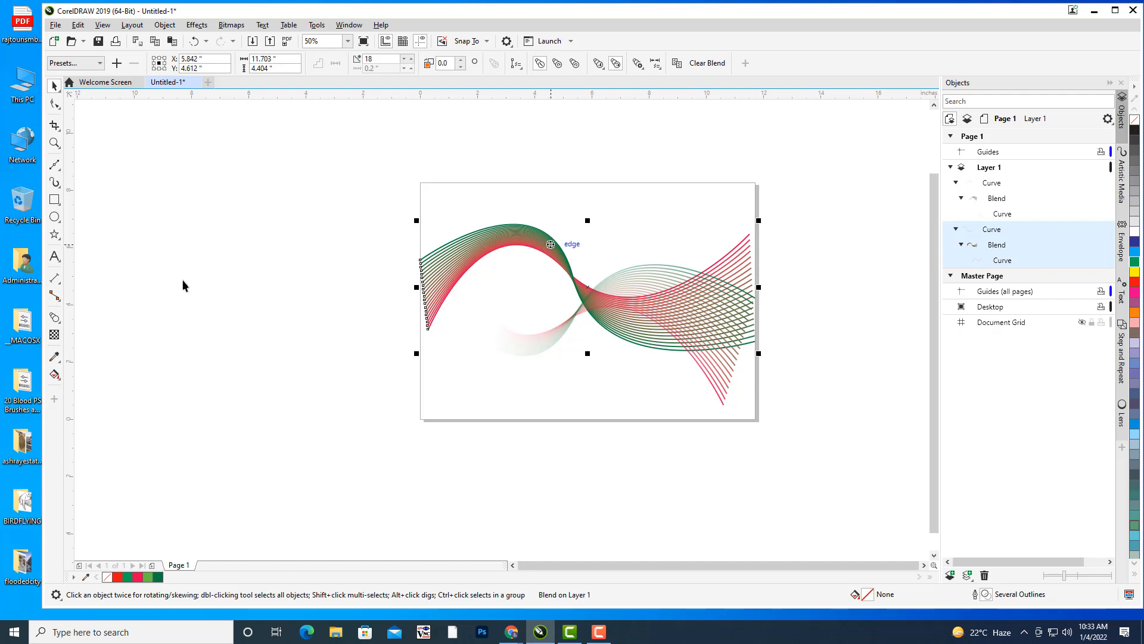
{"action": "left_click", "coordinate": [55, 336]}
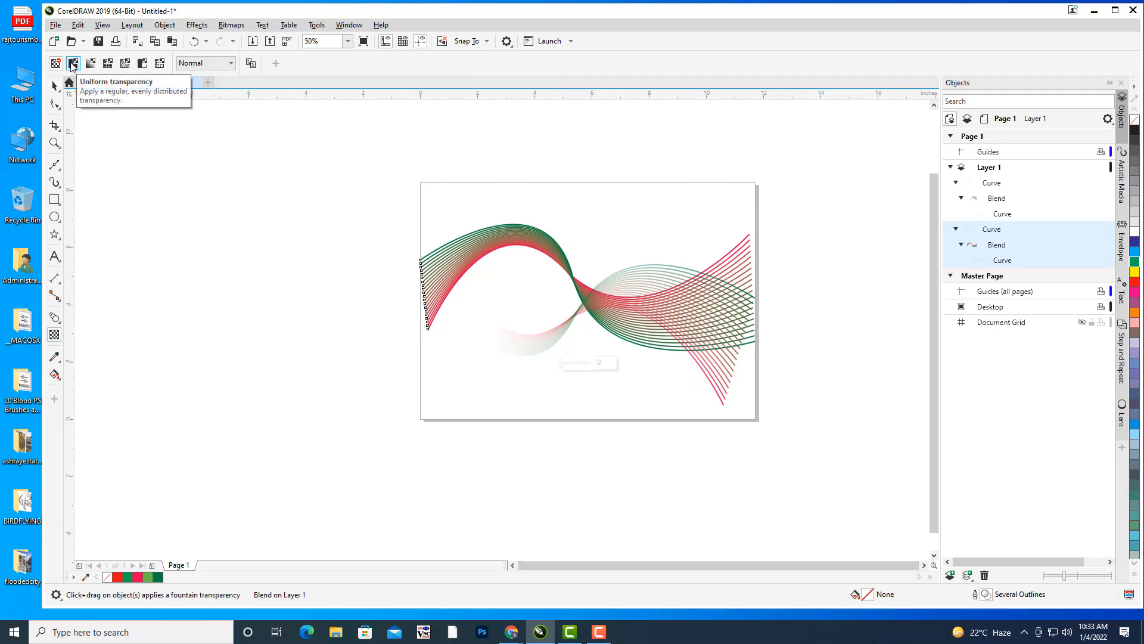
{"action": "left_click", "coordinate": [90, 64]}
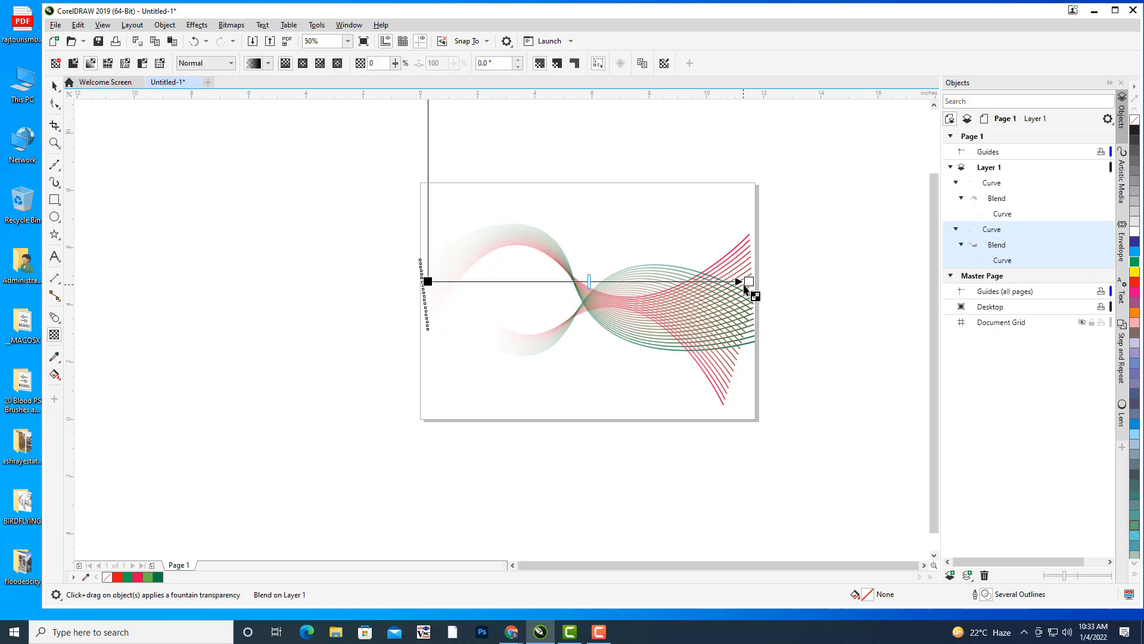
{"action": "left_click_drag", "start_coordinate": [748, 281], "coordinate": [219, 337]}
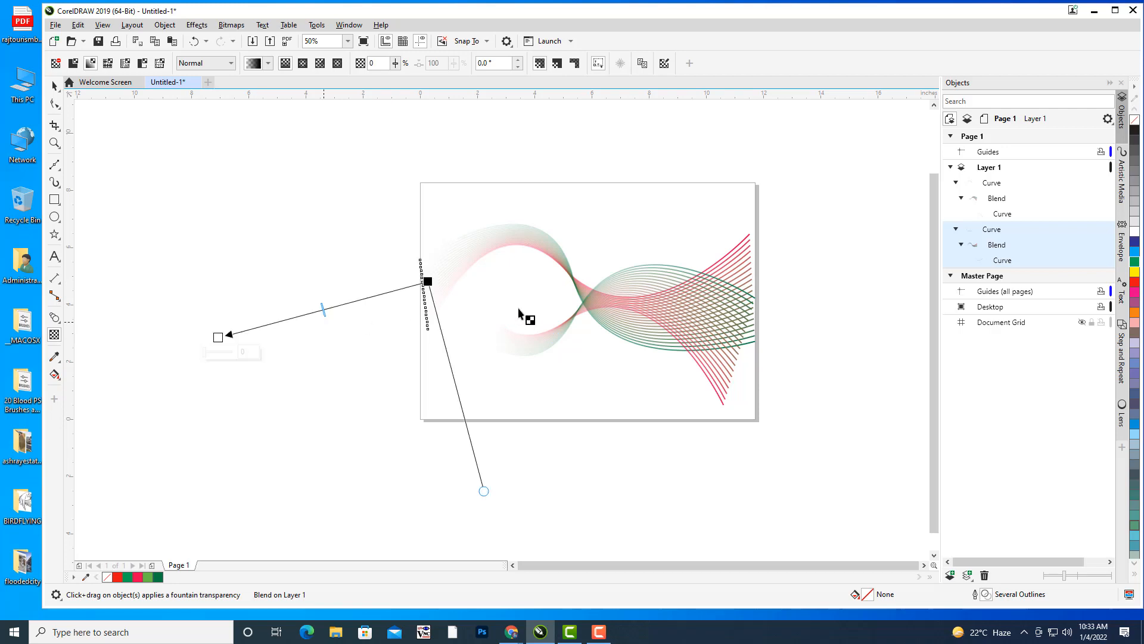
{"action": "left_click_drag", "start_coordinate": [428, 282], "coordinate": [704, 260]}
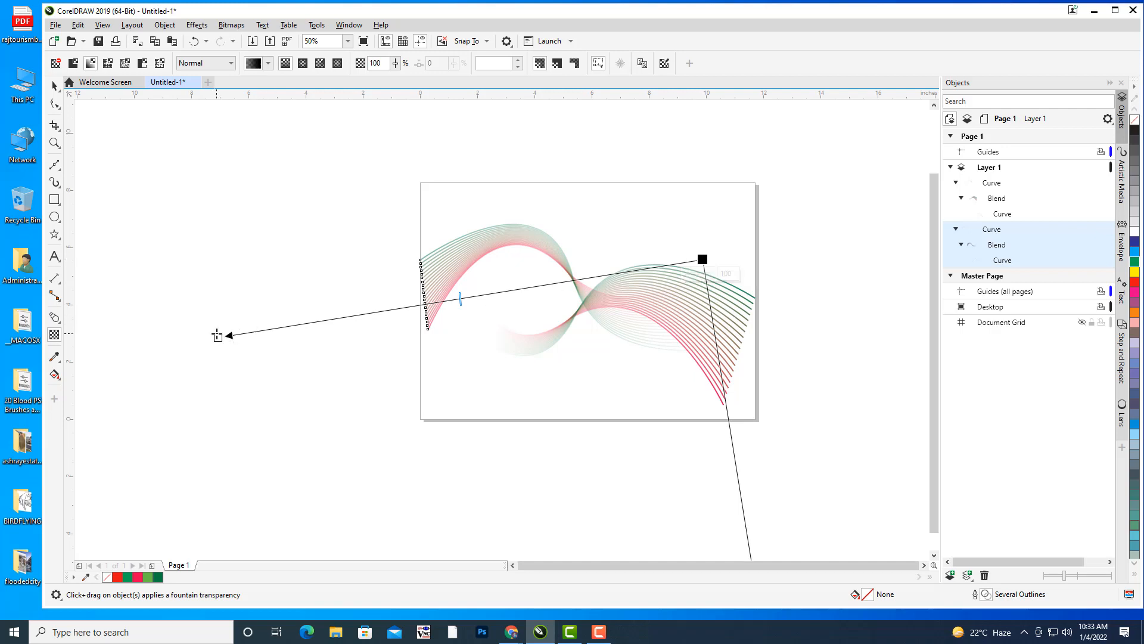
{"action": "left_click_drag", "start_coordinate": [218, 337], "coordinate": [409, 310]}
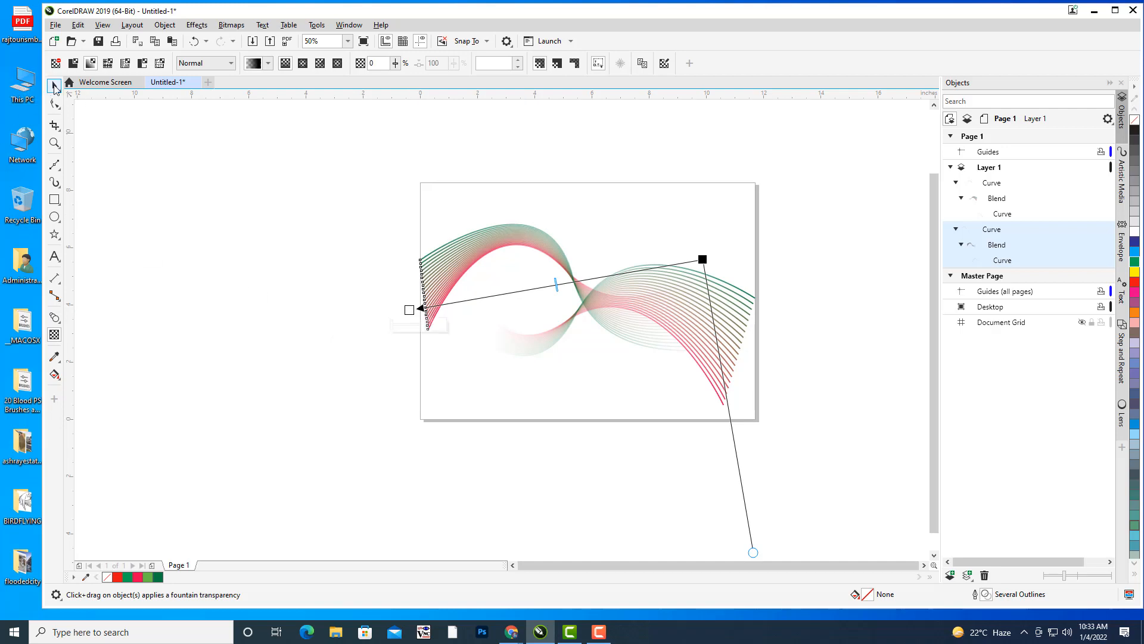
{"action": "left_click", "coordinate": [55, 87]}
{"action": "left_click", "coordinate": [832, 349]}
Delete both blends to leave the page empty
{"action": "left_click_drag", "start_coordinate": [833, 349], "coordinate": [840, 349]}
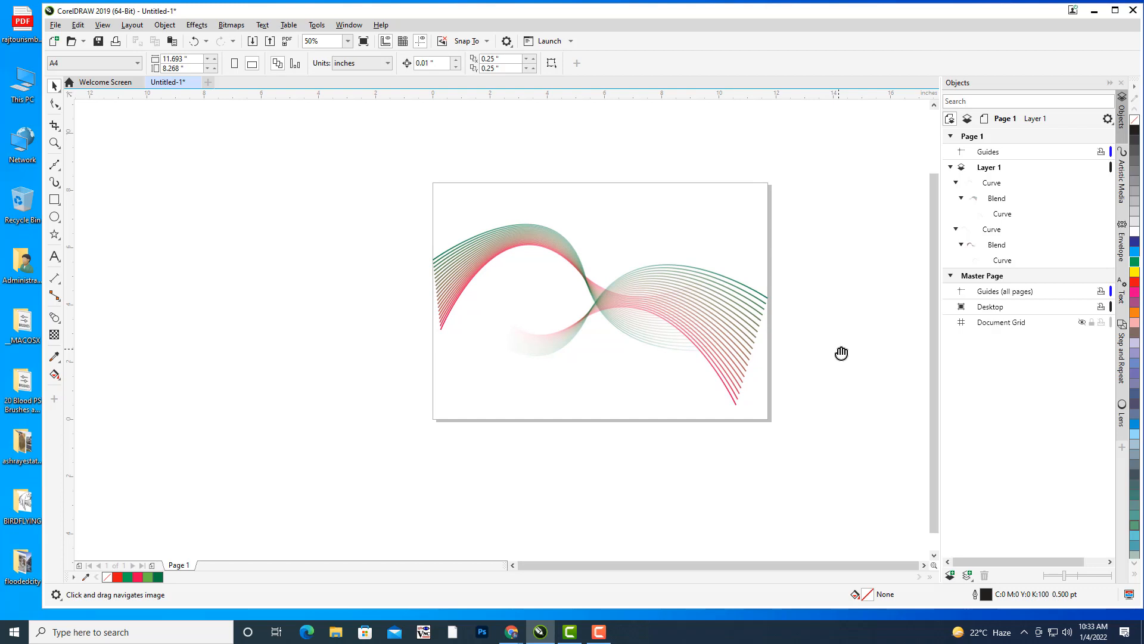
{"action": "scroll", "coordinate": [656, 255], "scroll_direction": "up", "scroll_amount": 1}
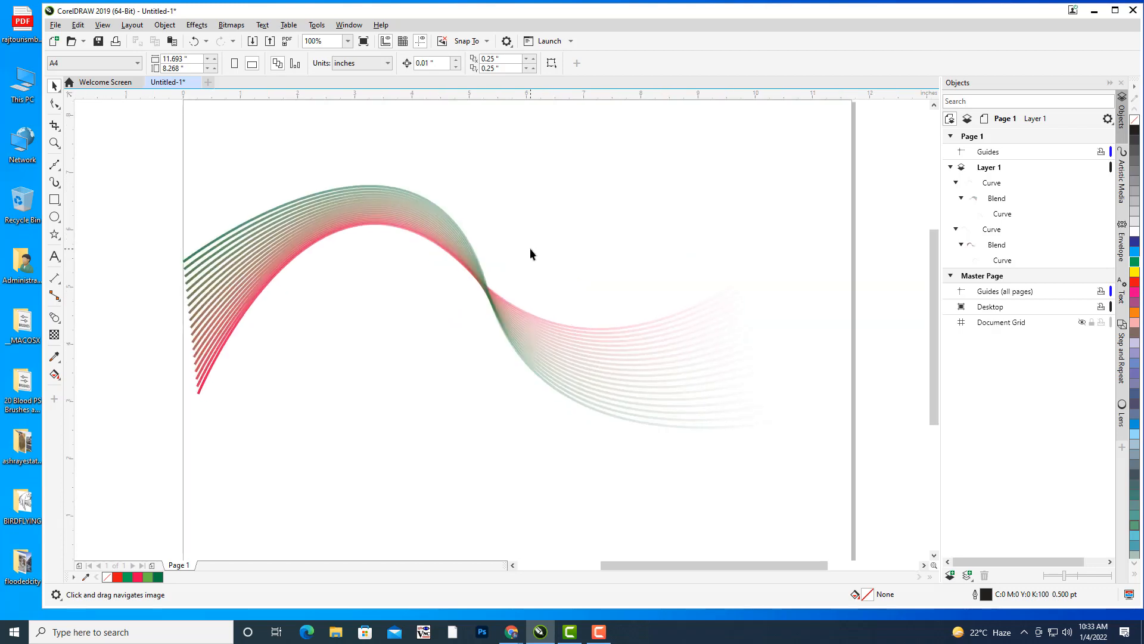
{"action": "scroll", "coordinate": [627, 242], "scroll_direction": "down", "scroll_amount": 1}
{"action": "left_click_drag", "start_coordinate": [666, 232], "coordinate": [624, 229]}
{"action": "left_click_drag", "start_coordinate": [391, 189], "coordinate": [819, 460]}
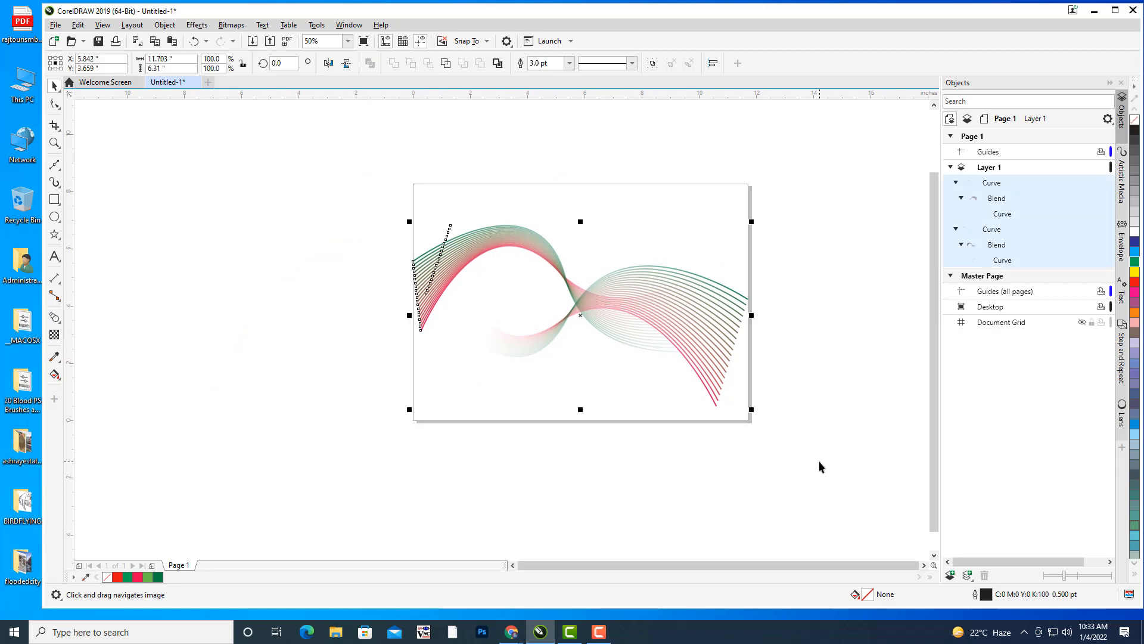
{"action": "key", "text": "Delete"}
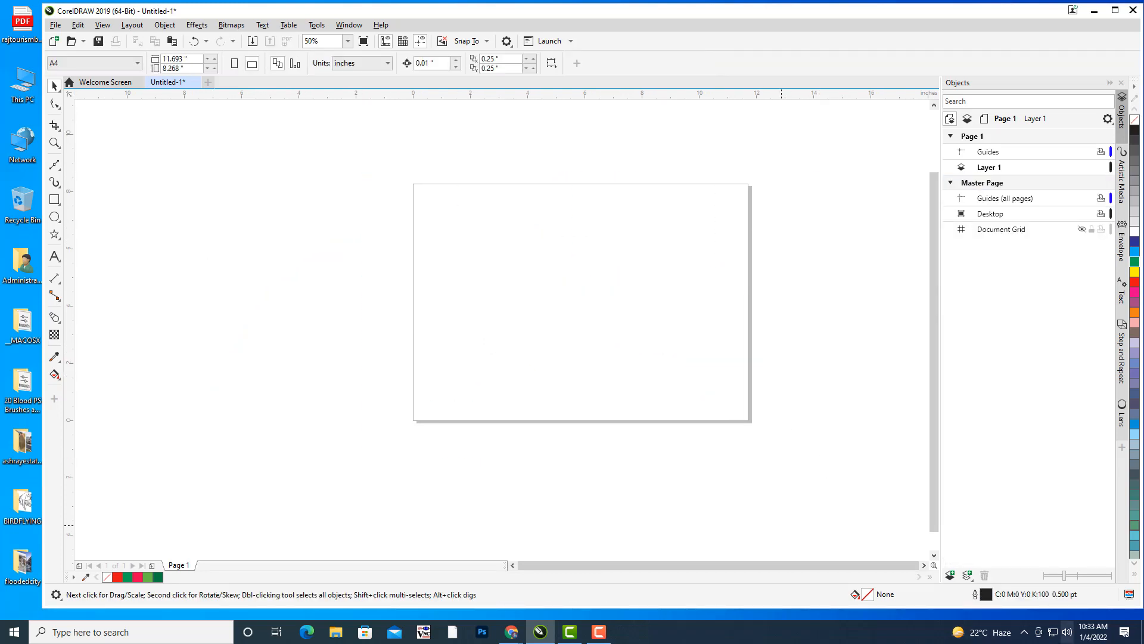
{"action": "left_click_drag", "start_coordinate": [708, 220], "coordinate": [606, 216]}
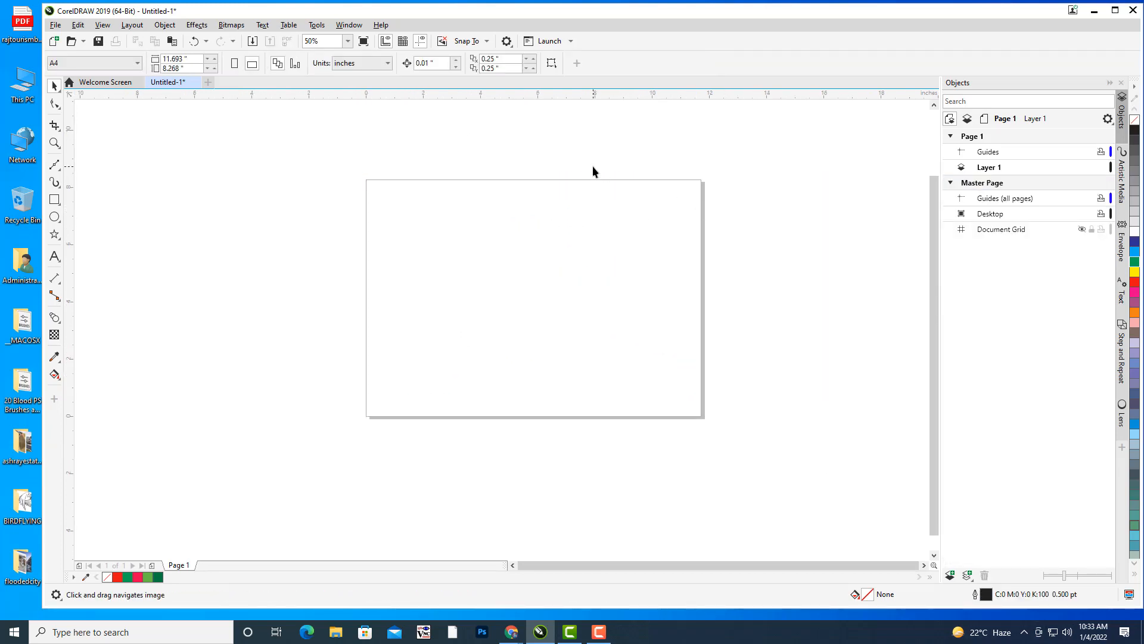
Draw an open S-shaped Bézier curve with three nodes across the upper half of the page
{"action": "left_click_drag", "start_coordinate": [675, 217], "coordinate": [703, 204]}
{"action": "scroll", "coordinate": [605, 182], "scroll_direction": "up", "scroll_amount": 1}
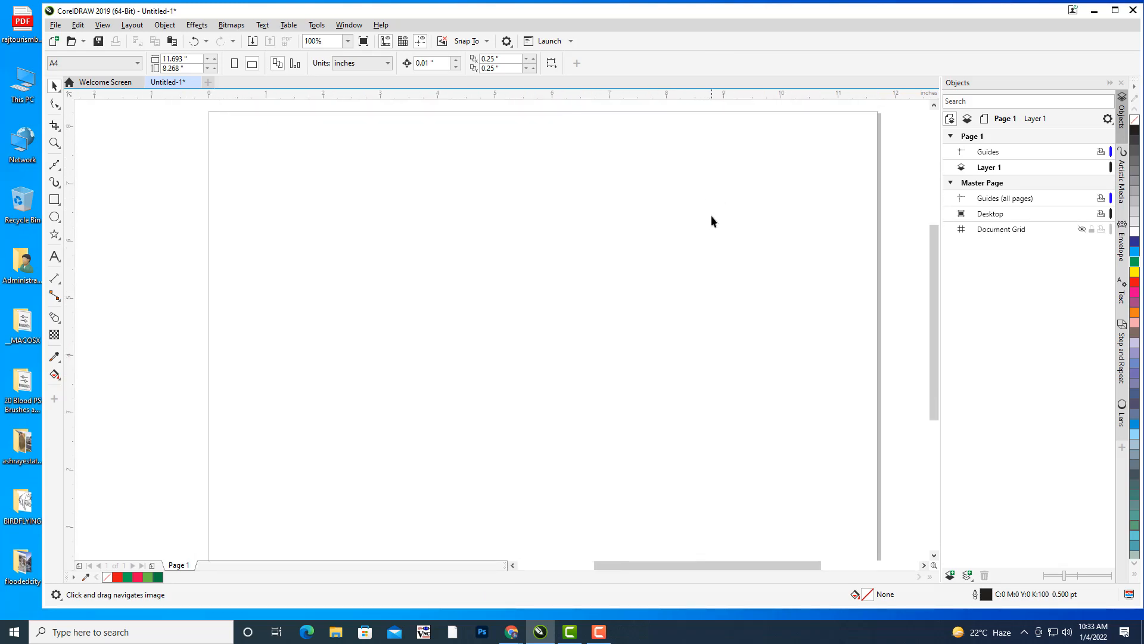
{"action": "mouse_move", "coordinate": [725, 242]}
{"action": "left_mouse_down"}
{"action": "mouse_move", "coordinate": [726, 227]}
{"action": "mouse_move", "coordinate": [721, 240]}
{"action": "left_mouse_up"}
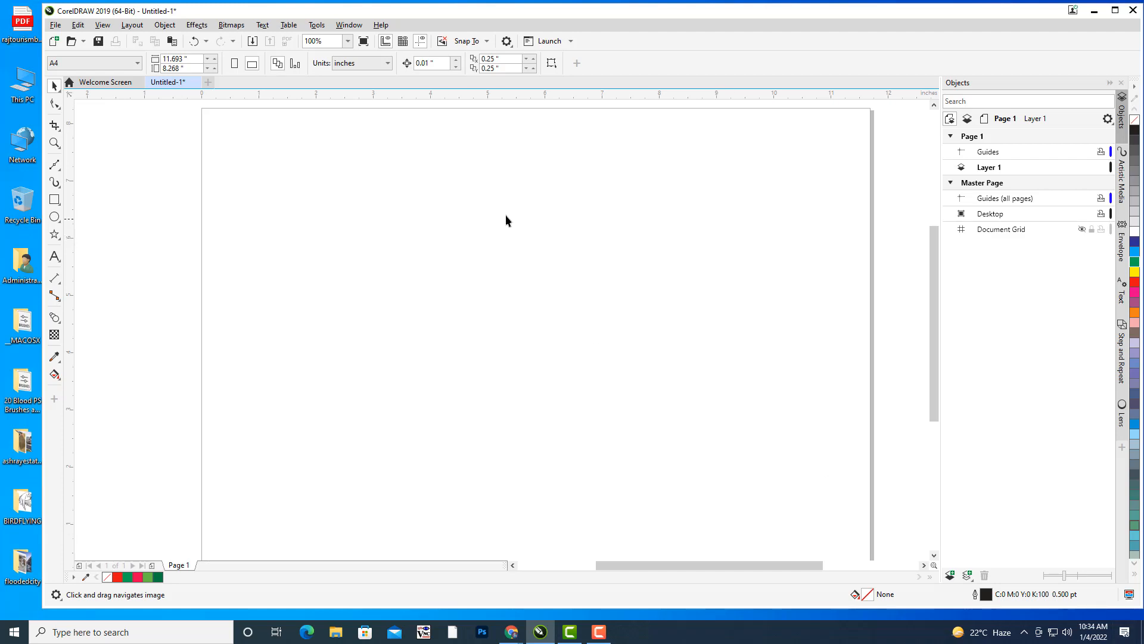
{"action": "left_click_drag", "start_coordinate": [507, 218], "coordinate": [511, 217]}
{"action": "left_click_drag", "start_coordinate": [288, 251], "coordinate": [299, 253]}
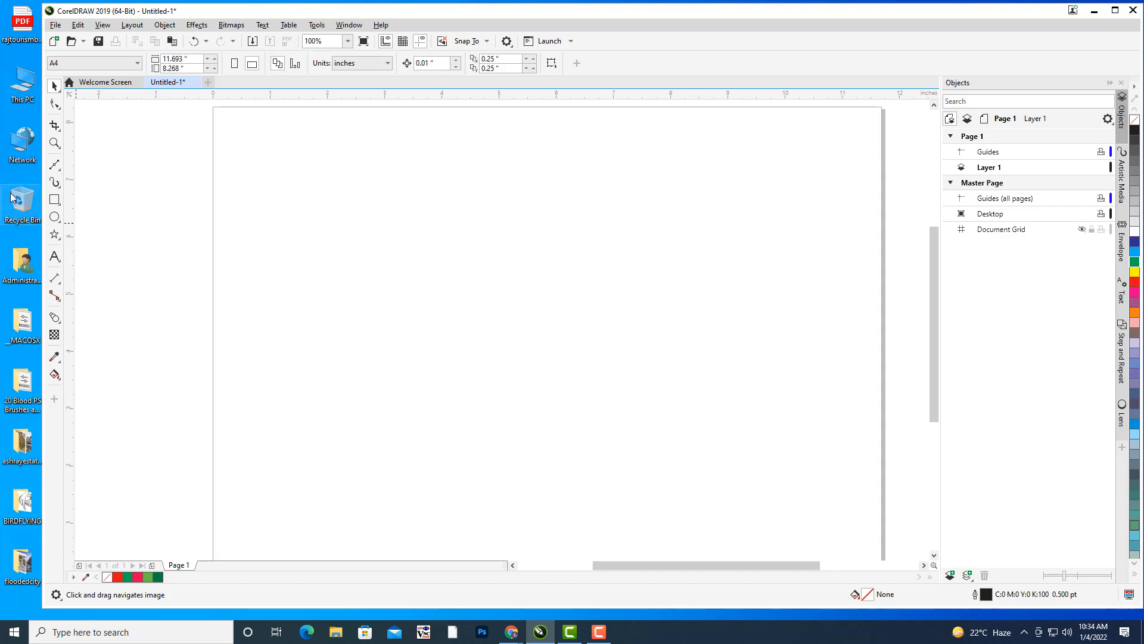
{"action": "left_click", "coordinate": [54, 164]}
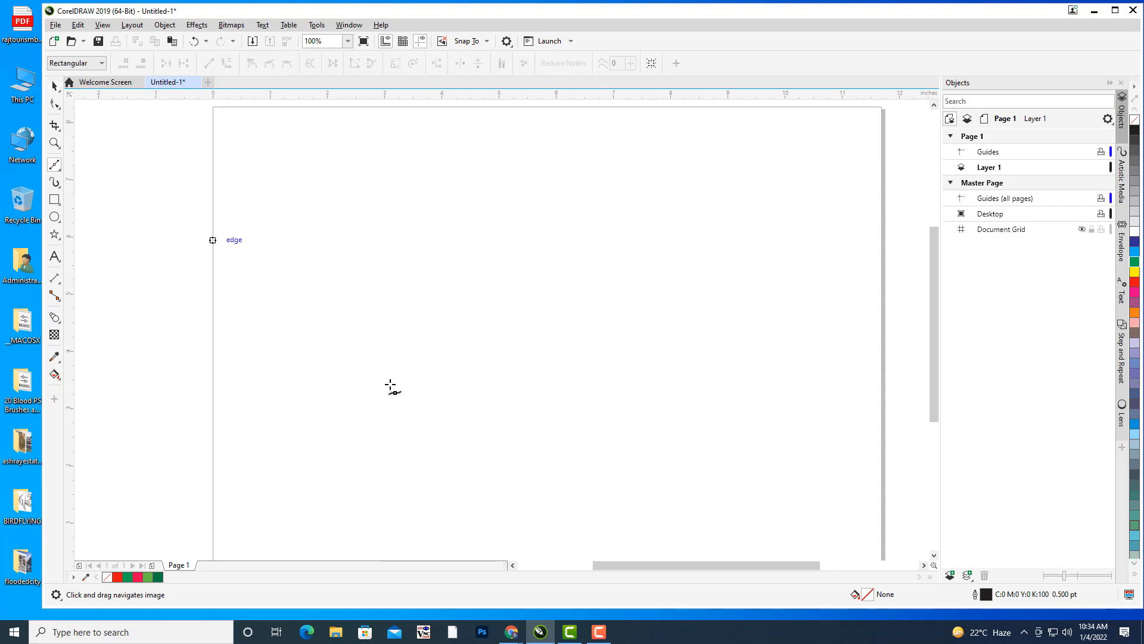
{"action": "left_click", "coordinate": [250, 325]}
{"action": "left_click_drag", "start_coordinate": [516, 283], "coordinate": [660, 410]}
{"action": "double_click", "coordinate": [870, 229]}
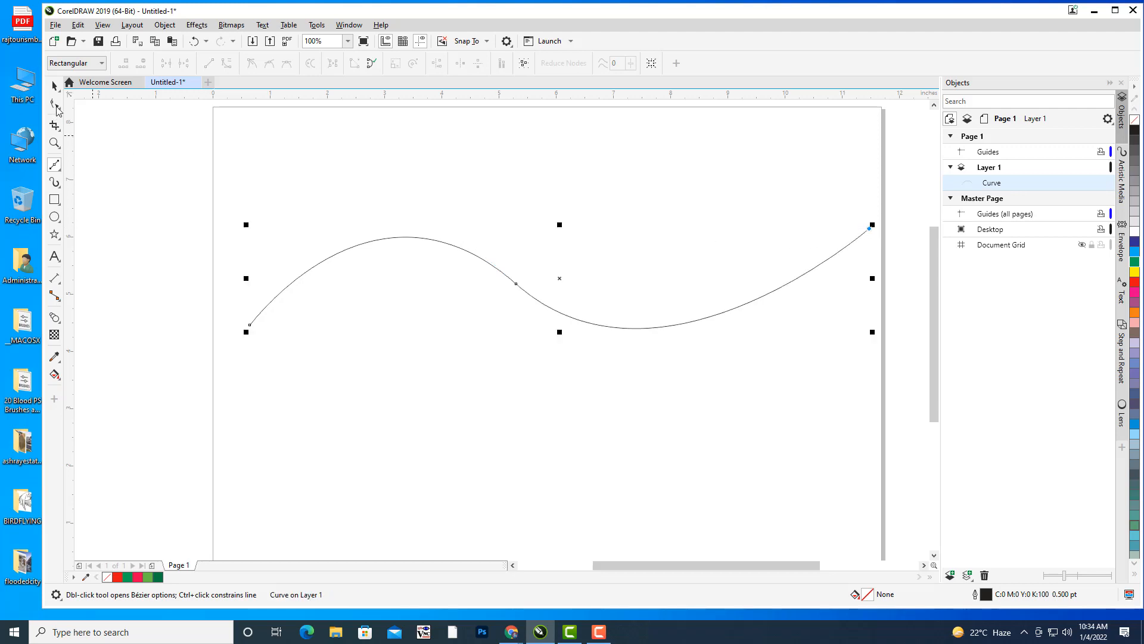
Reshape the curve into a deeper wave about 11 × 2.5 in by adjusting its middle node's handles and position and extending its left end
{"action": "left_click", "coordinate": [54, 104]}
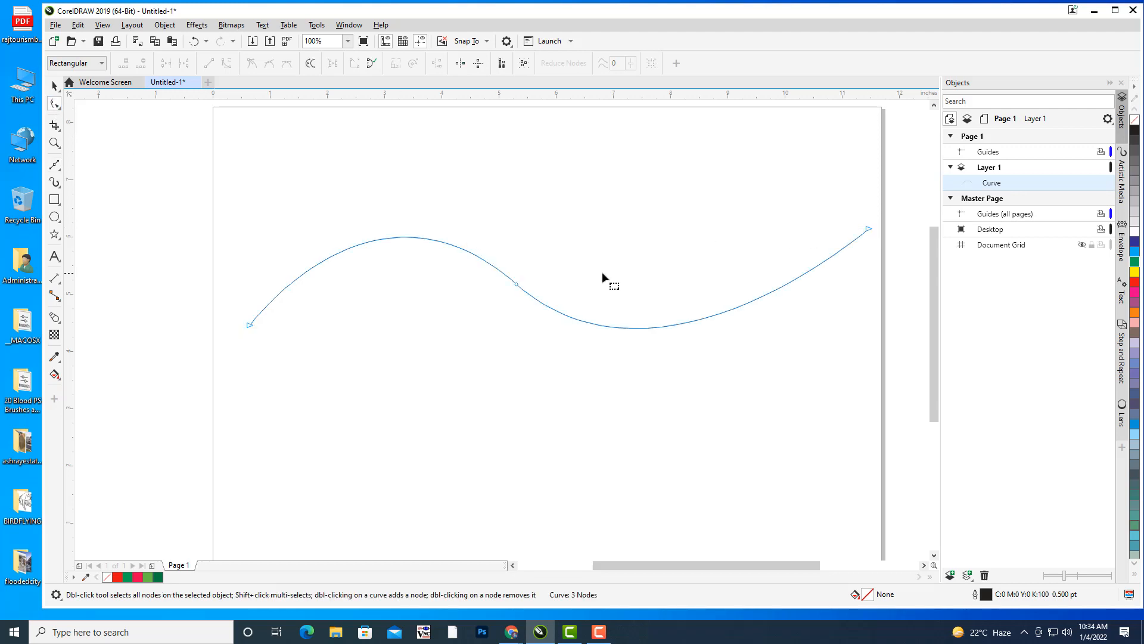
{"action": "left_click", "coordinate": [516, 284]}
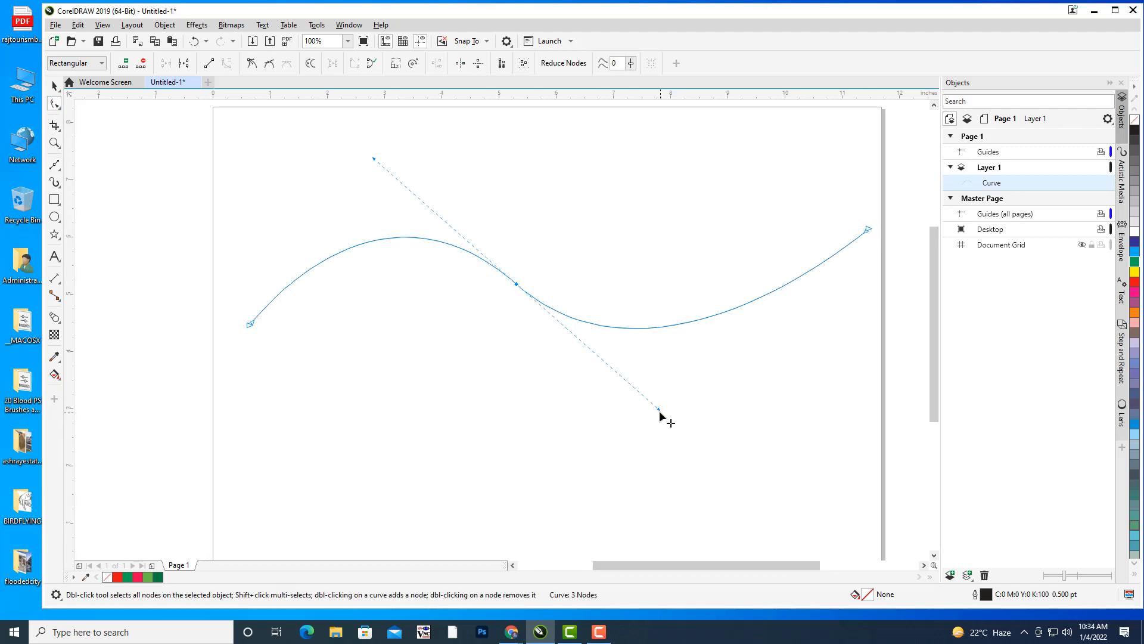
{"action": "left_click_drag", "start_coordinate": [660, 410], "coordinate": [703, 469]}
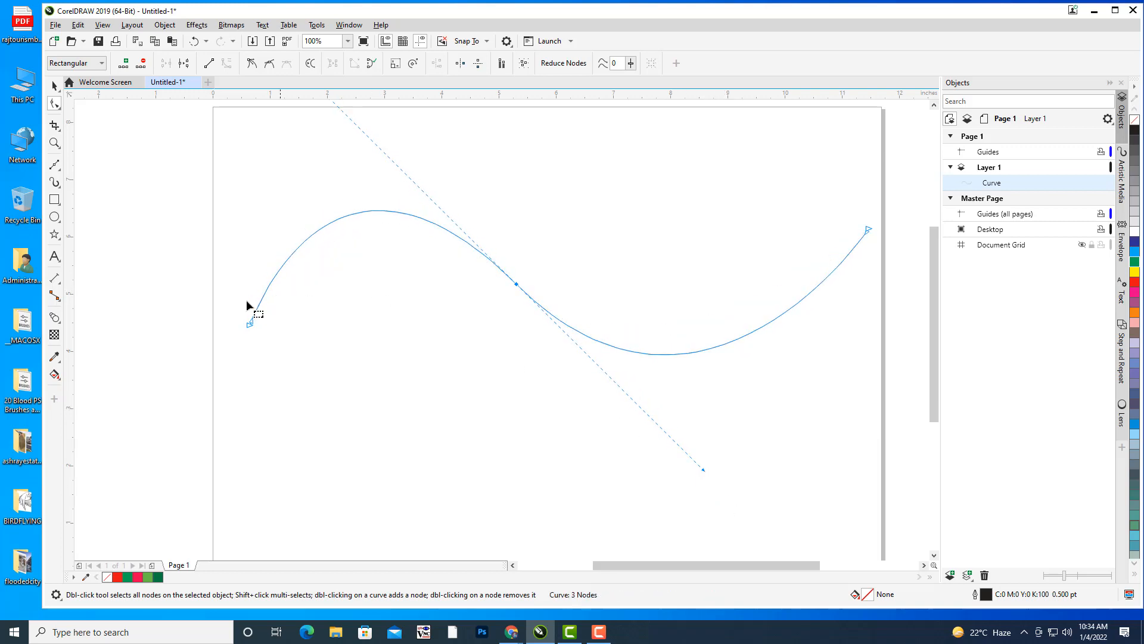
{"action": "left_click_drag", "start_coordinate": [249, 331], "coordinate": [237, 333]}
{"action": "left_click_drag", "start_coordinate": [516, 284], "coordinate": [538, 305]}
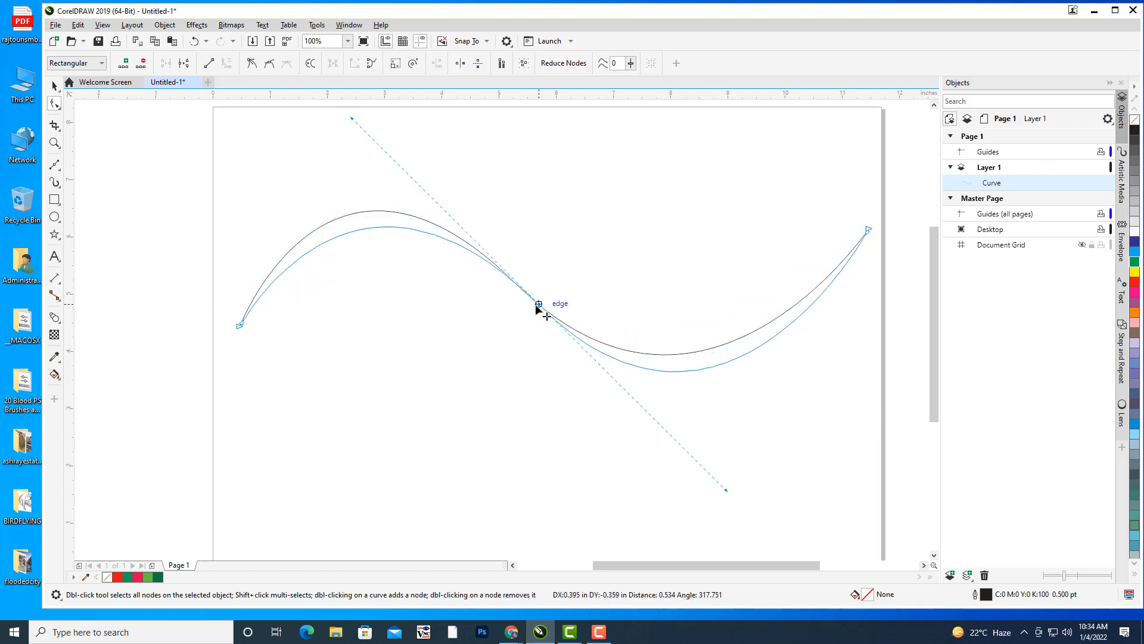
Draw a five-pointed star about 1.6 × 1.26 in below the curve, filled orange with no outline
{"action": "left_click", "coordinate": [54, 234]}
{"action": "left_click_drag", "start_coordinate": [388, 427], "coordinate": [487, 502]}
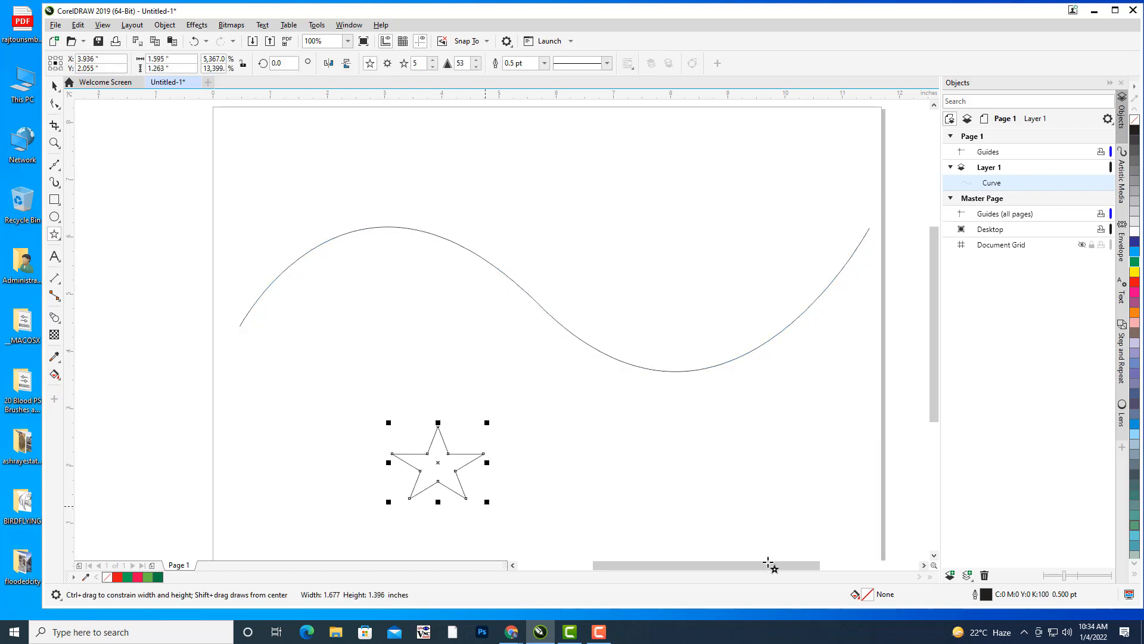
{"action": "left_click", "coordinate": [1133, 314]}
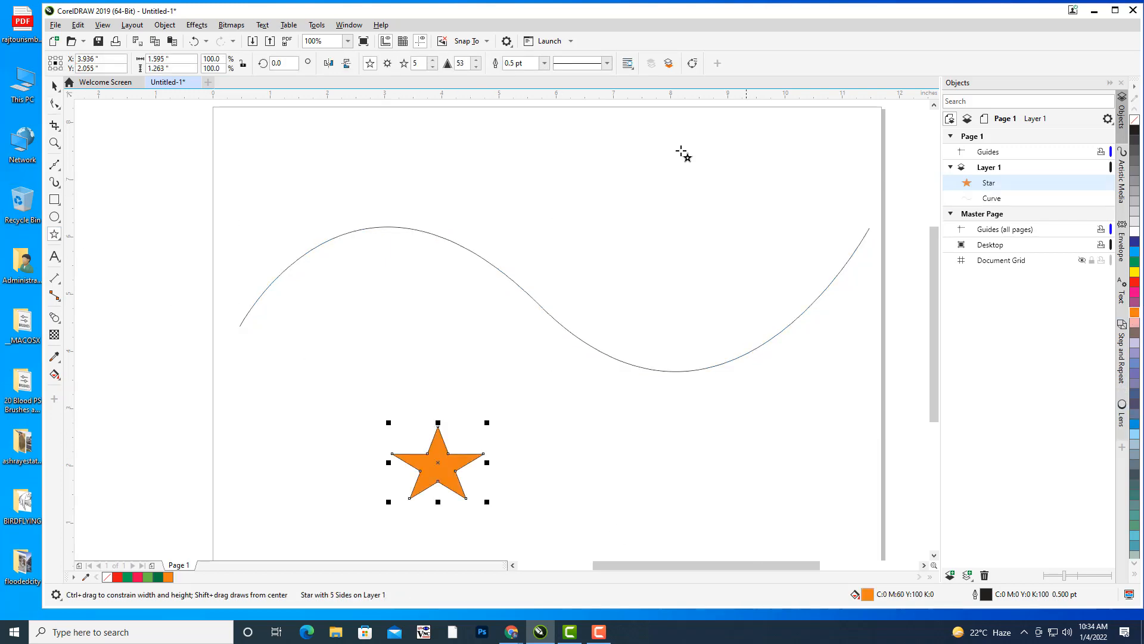
{"action": "left_click", "coordinate": [546, 64]}
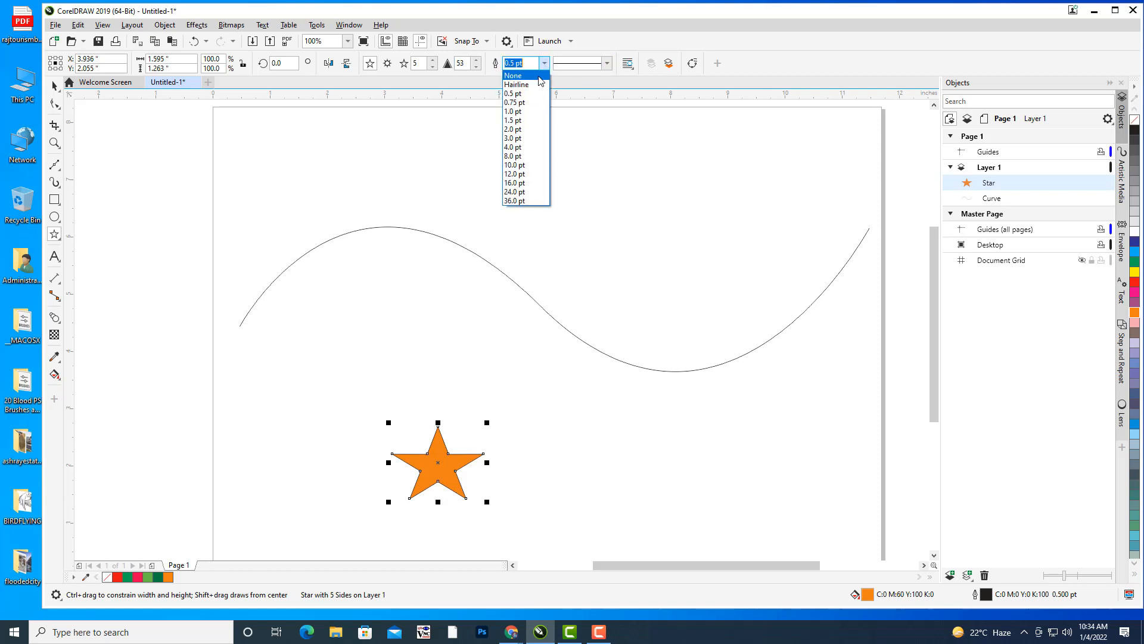
{"action": "left_click", "coordinate": [539, 77]}
Move the star onto the curve's left end and scale it down to about 0.98 × 0.78 in
{"action": "left_click", "coordinate": [52, 86]}
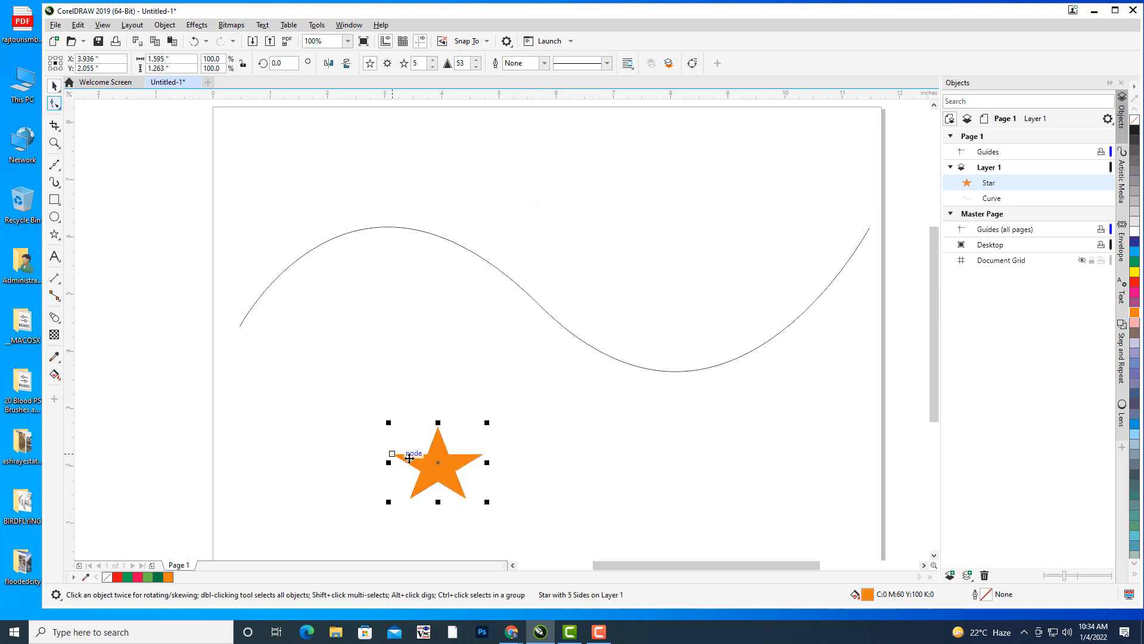
{"action": "left_click_drag", "start_coordinate": [439, 463], "coordinate": [258, 321]}
{"action": "left_click_drag", "start_coordinate": [310, 277], "coordinate": [249, 322]}
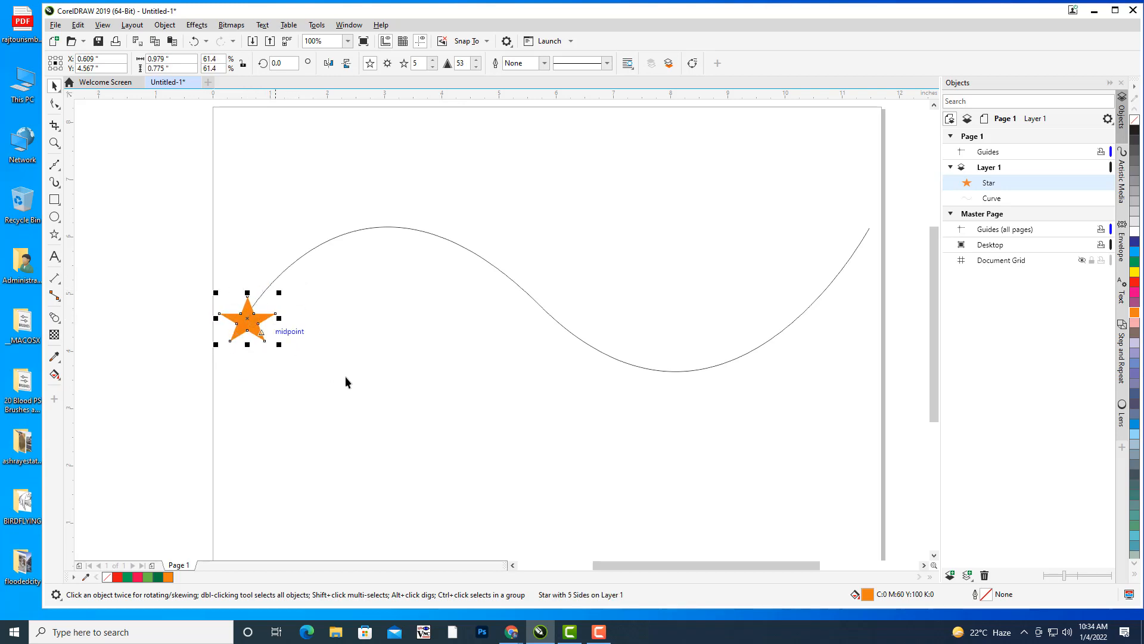
{"action": "left_click", "coordinate": [345, 377]}
Duplicate the star and place the copy on the curve's right end, reduced to about 0.85 × 0.6 in
{"action": "left_click", "coordinate": [256, 327]}
{"action": "key", "text": "ctrl+d"}
{"action": "left_click_drag", "start_coordinate": [267, 306], "coordinate": [884, 211]}
{"action": "left_click", "coordinate": [847, 174]}
{"action": "left_click", "coordinate": [864, 236]}
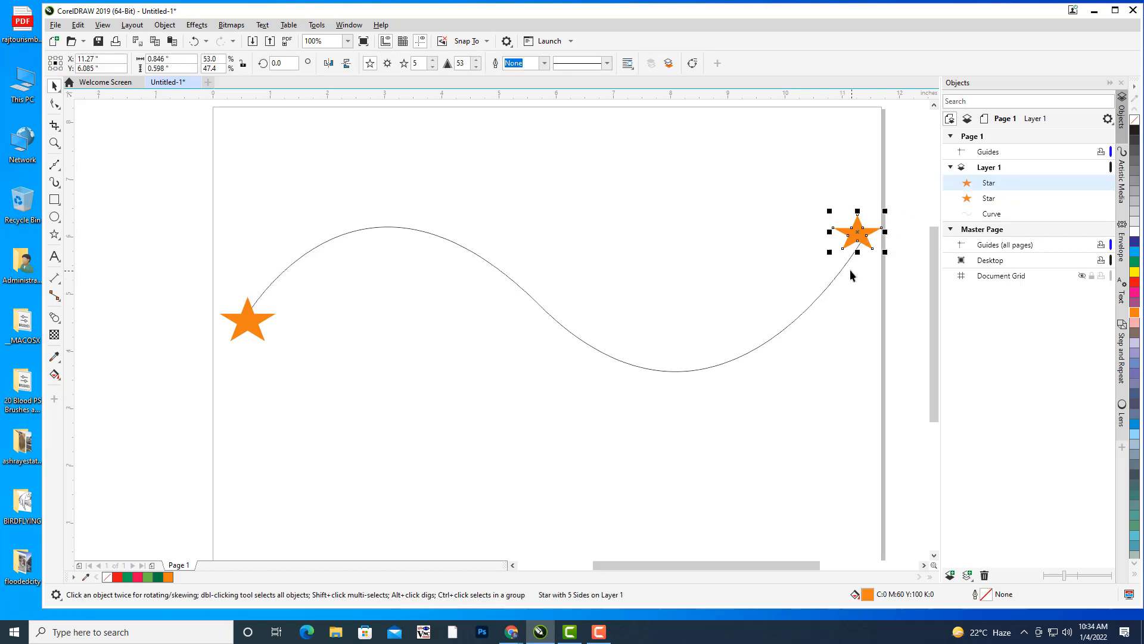
Move the curve's right end node to the centre of the smaller star
{"action": "left_click", "coordinate": [842, 270]}
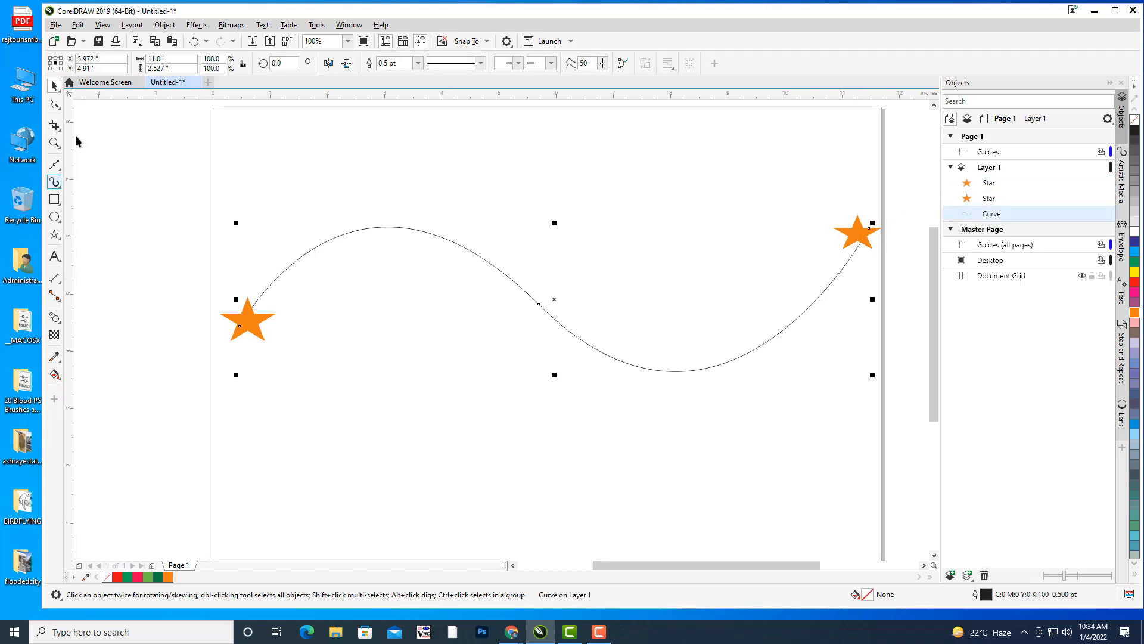
{"action": "left_click", "coordinate": [55, 104]}
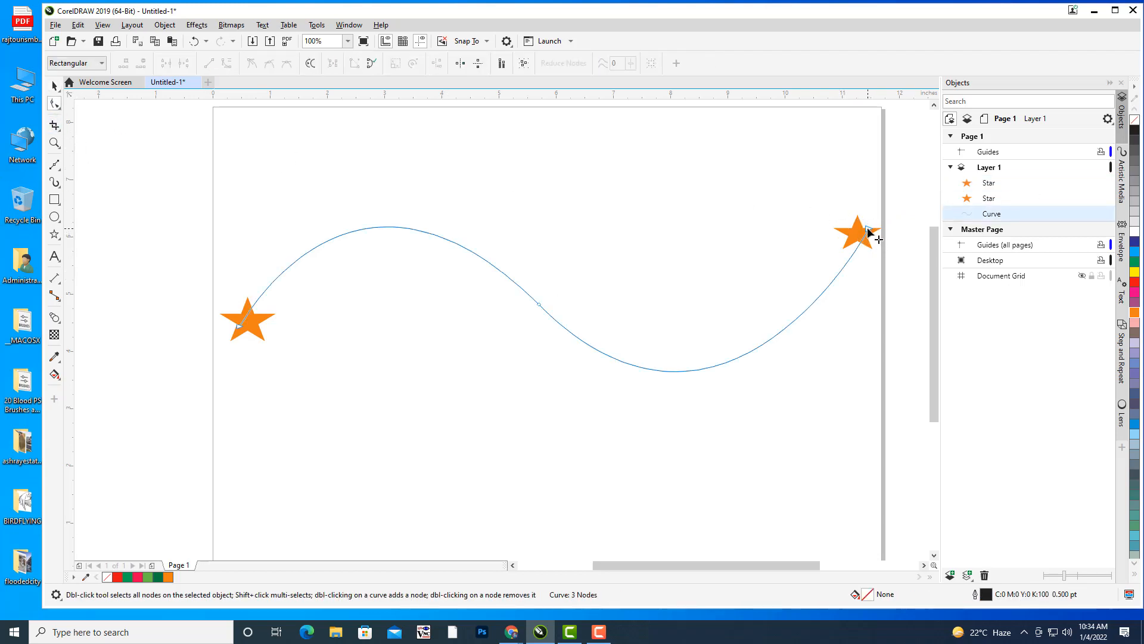
{"action": "left_click_drag", "start_coordinate": [869, 230], "coordinate": [858, 235]}
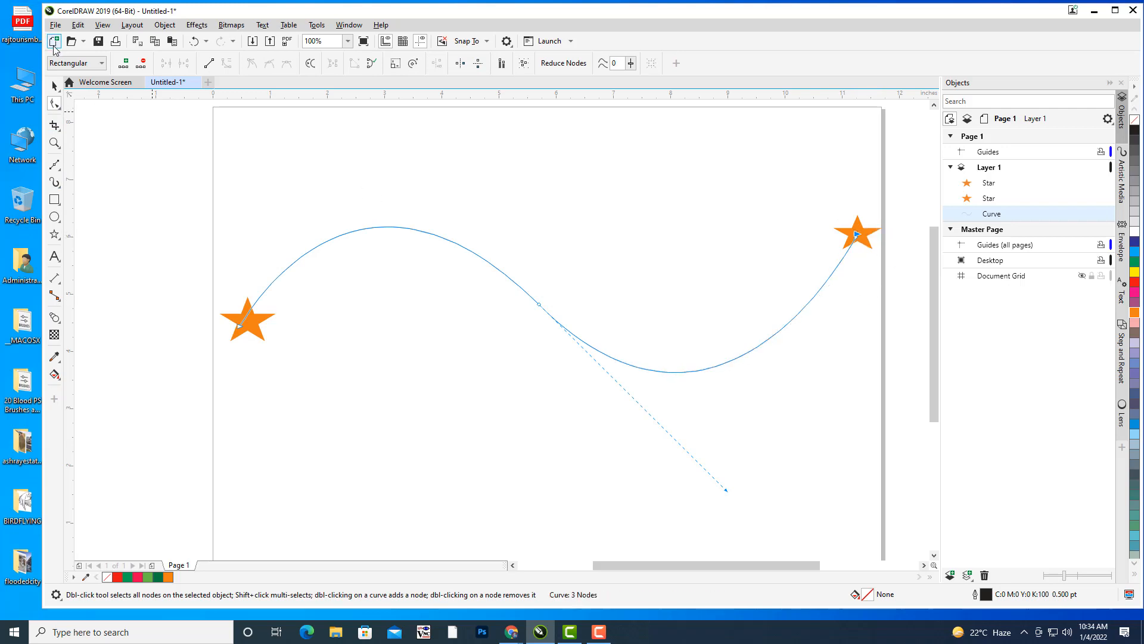
{"action": "left_click", "coordinate": [55, 85]}
{"action": "left_click", "coordinate": [864, 239]}
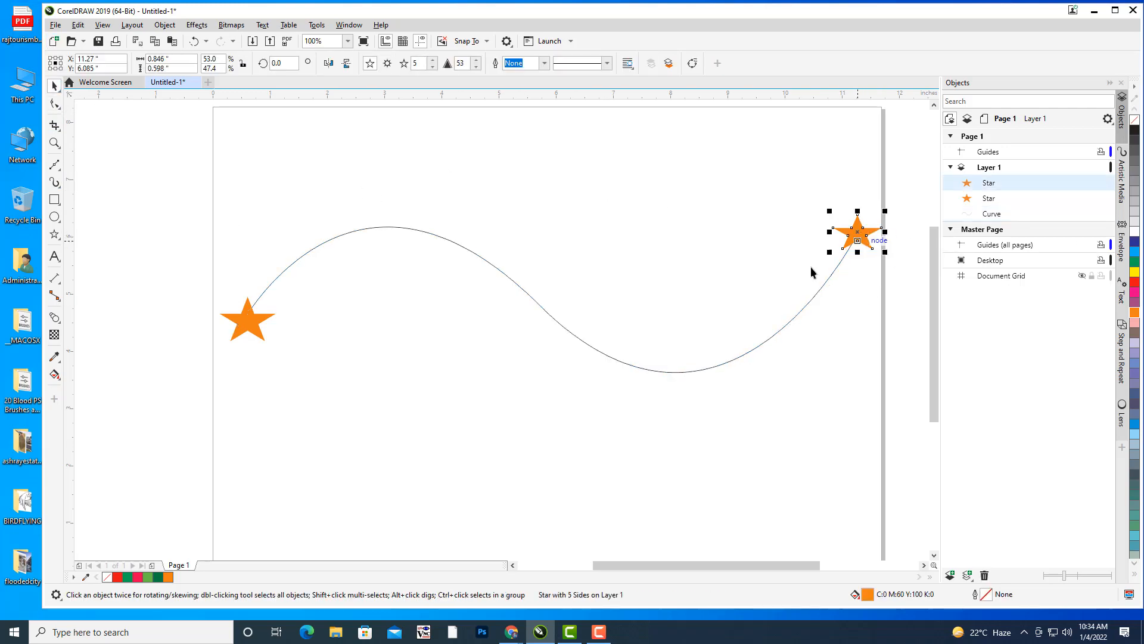
{"action": "left_click", "coordinate": [233, 325]}
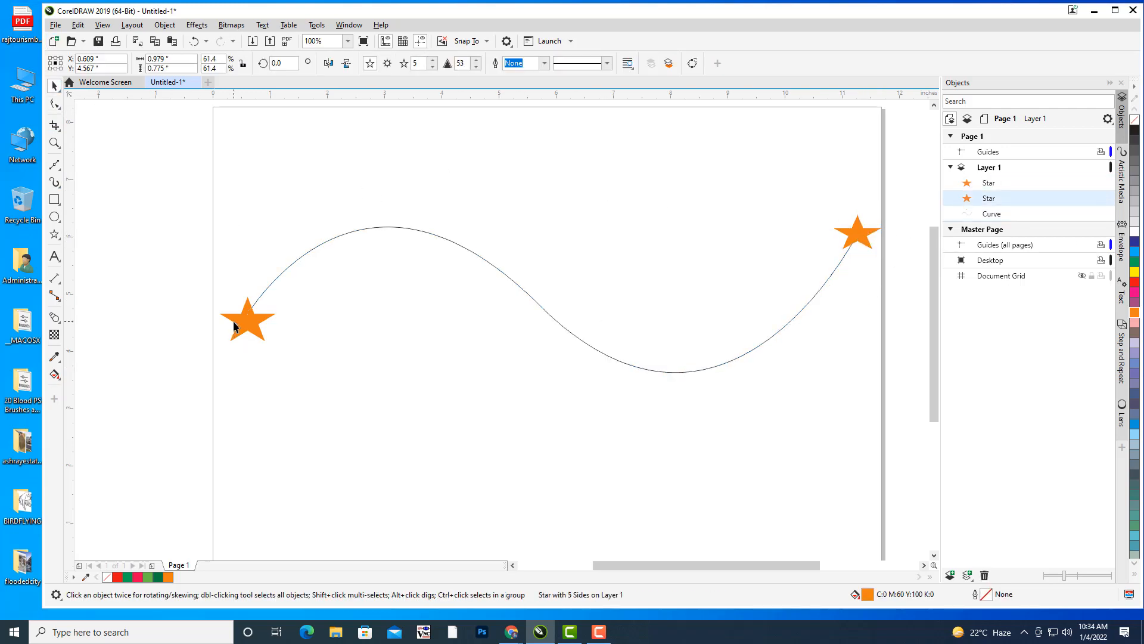
{"action": "left_click", "coordinate": [860, 237]}
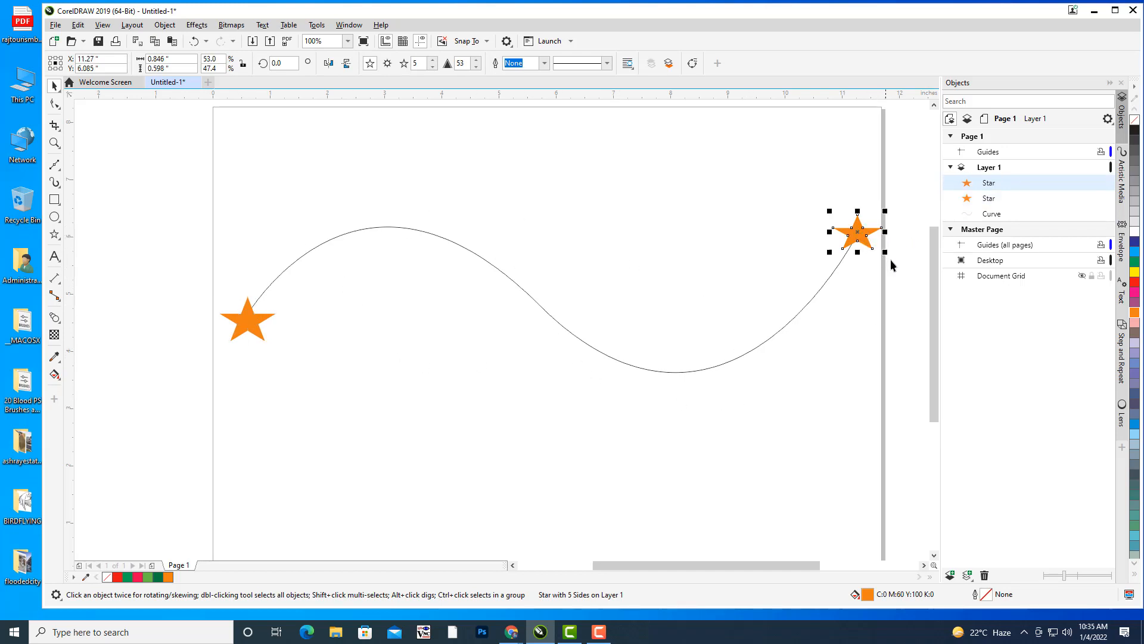
{"action": "left_click", "coordinate": [894, 266]}
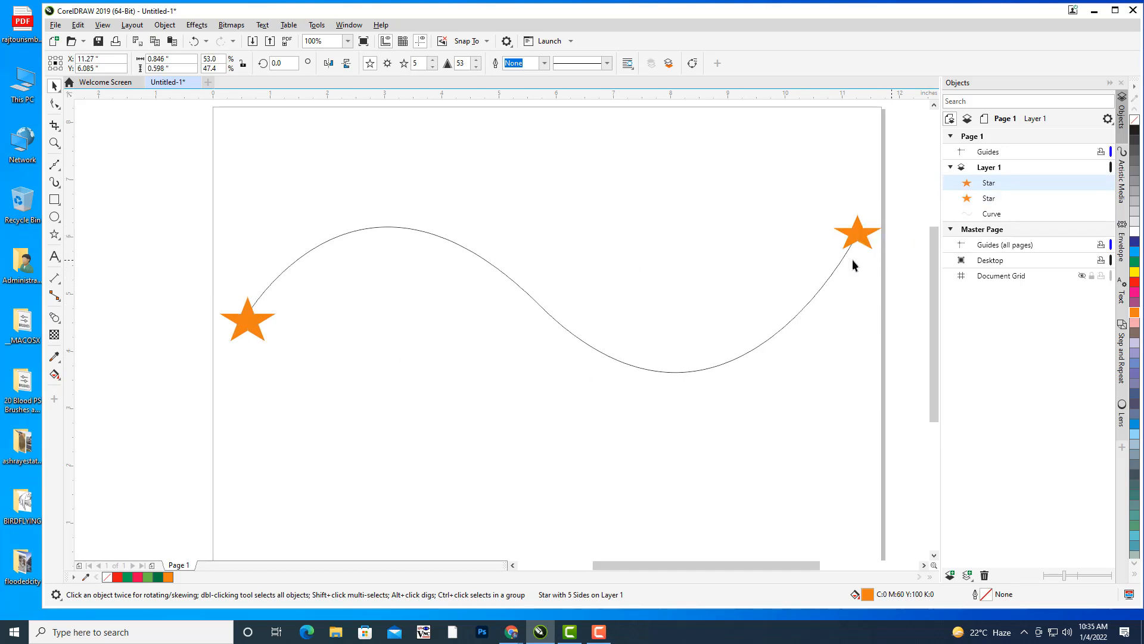
Blend the left star into the right star with 20 steps
{"action": "left_click", "coordinate": [253, 336]}
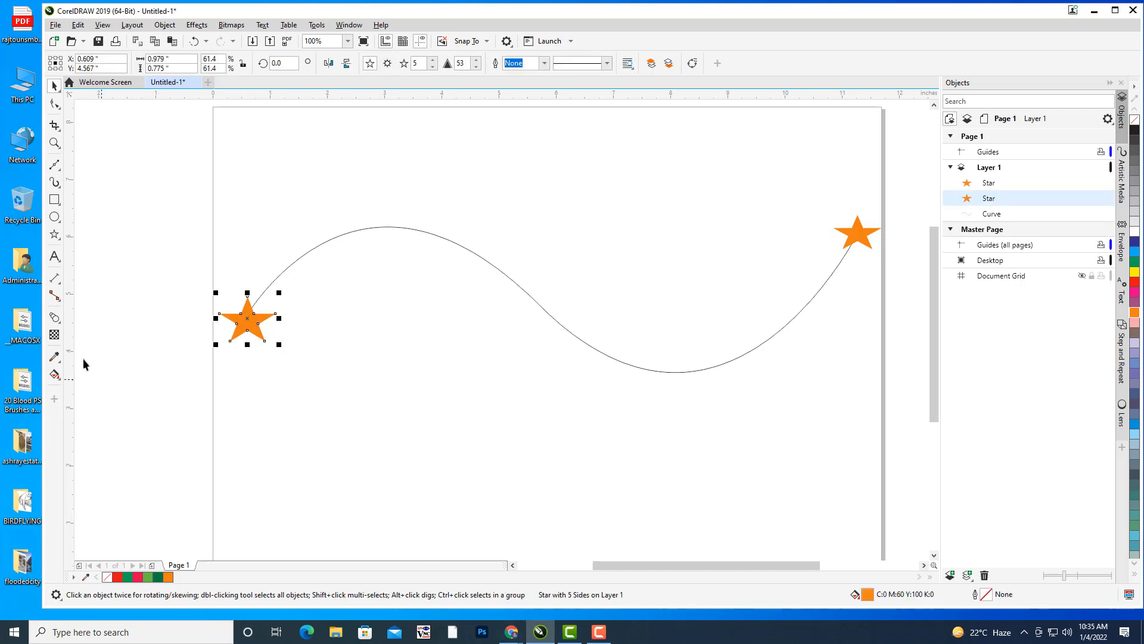
{"action": "left_click", "coordinate": [53, 319]}
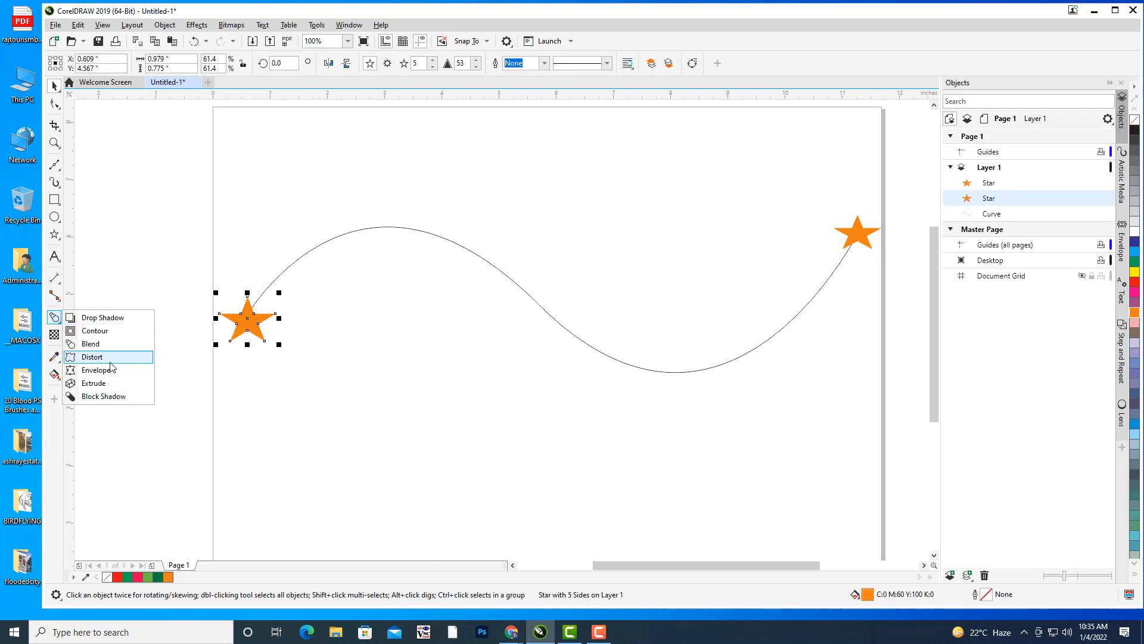
{"action": "left_click", "coordinate": [92, 344]}
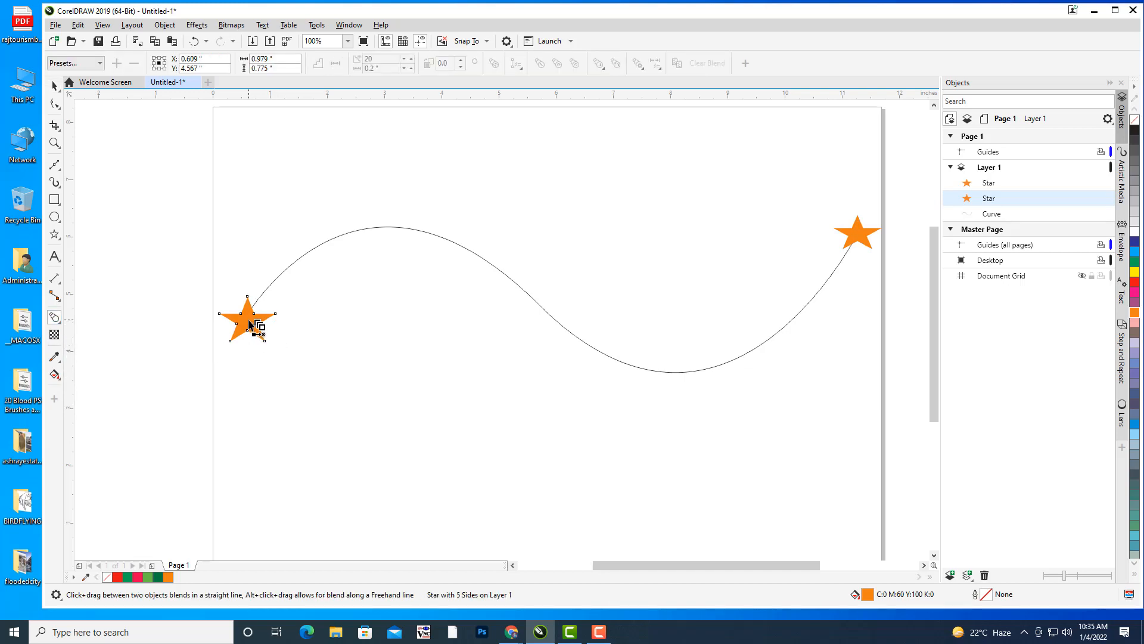
{"action": "left_click_drag", "start_coordinate": [248, 317], "coordinate": [860, 244]}
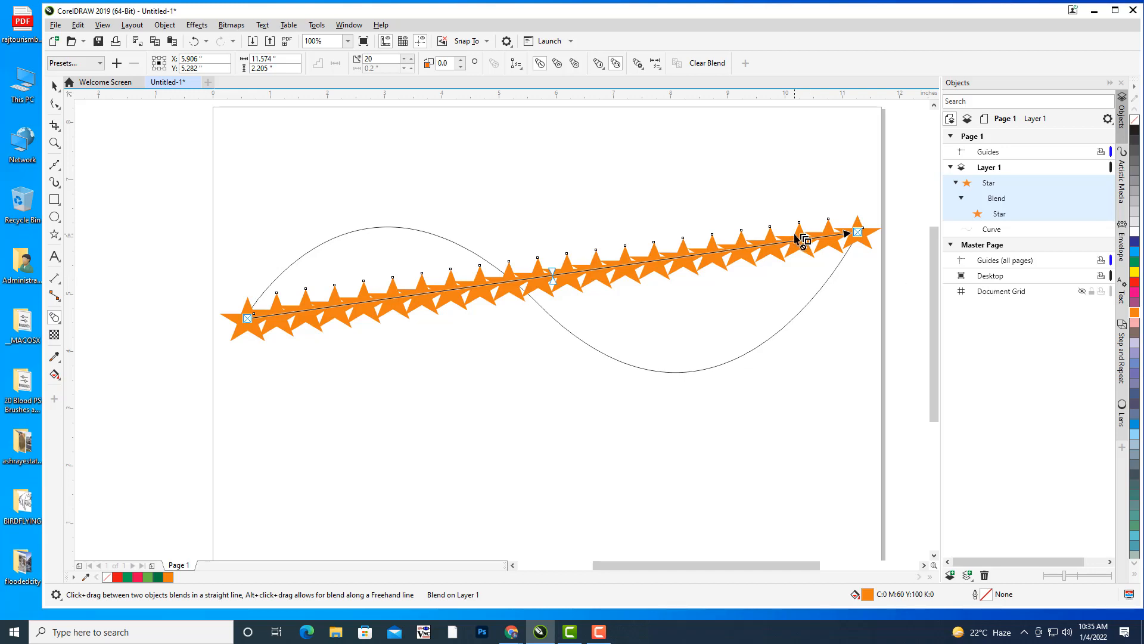
Assign the wave curve as the new path of the star blend
{"action": "left_click", "coordinate": [516, 64]}
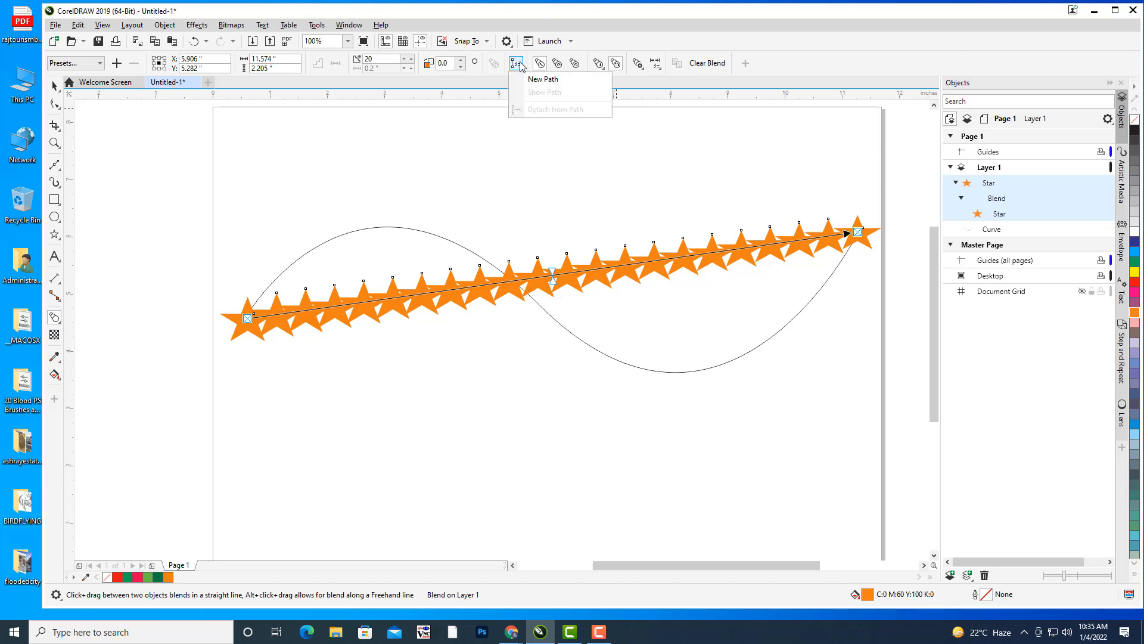
{"action": "left_click", "coordinate": [566, 82]}
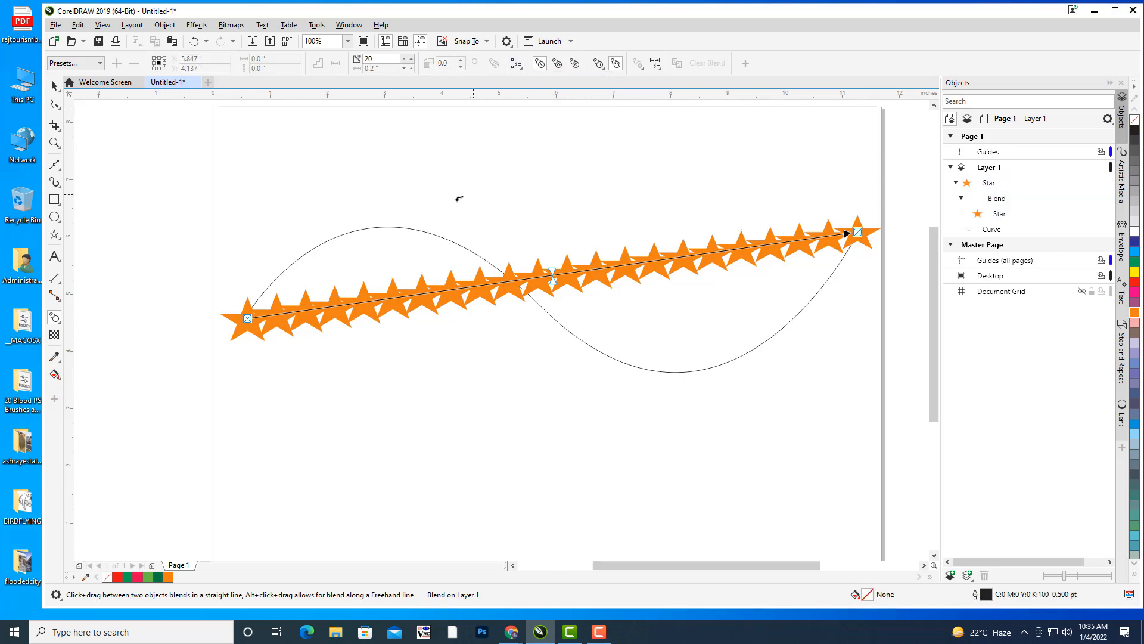
{"action": "left_click", "coordinate": [403, 227]}
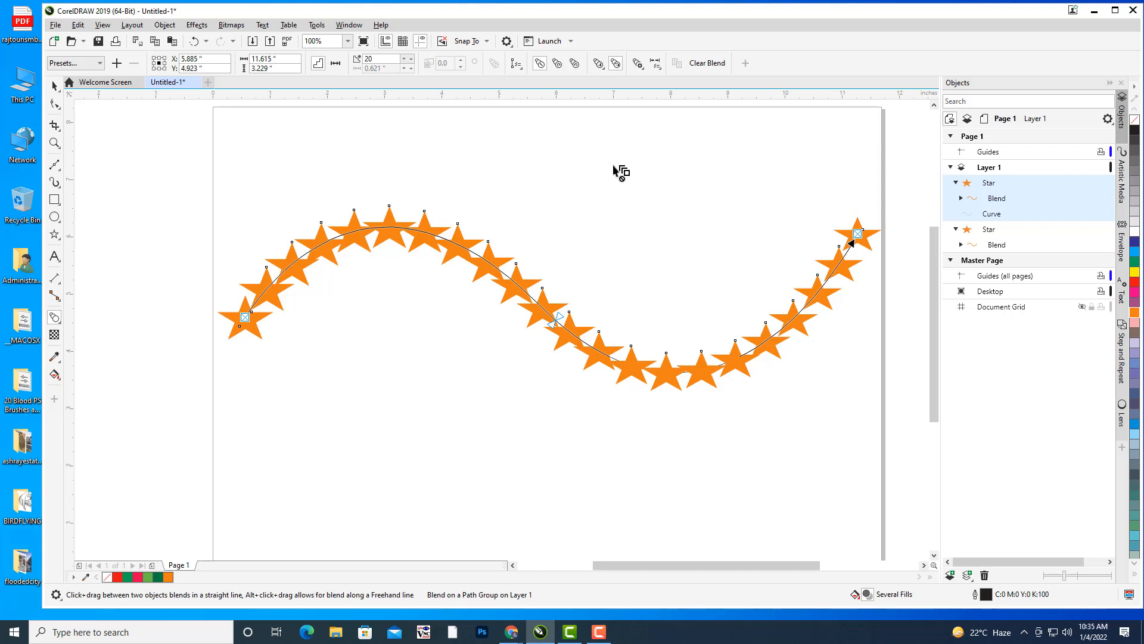
Rotate all the blend's stars along the path and set the number of blend steps to 9
{"action": "left_click", "coordinate": [640, 69]}
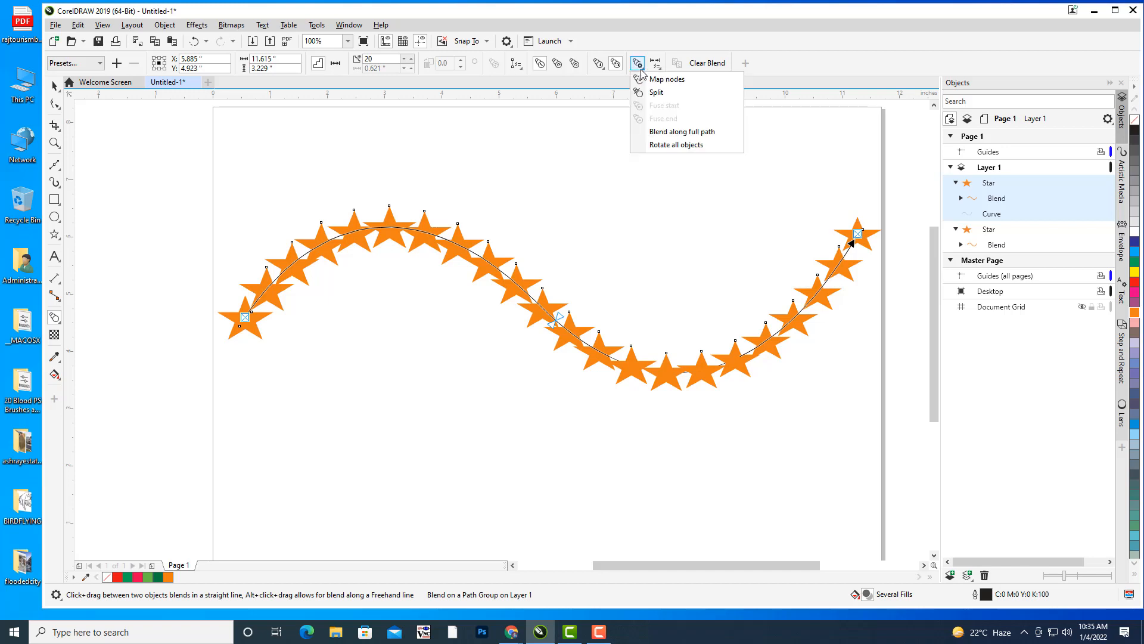
{"action": "left_click", "coordinate": [684, 146]}
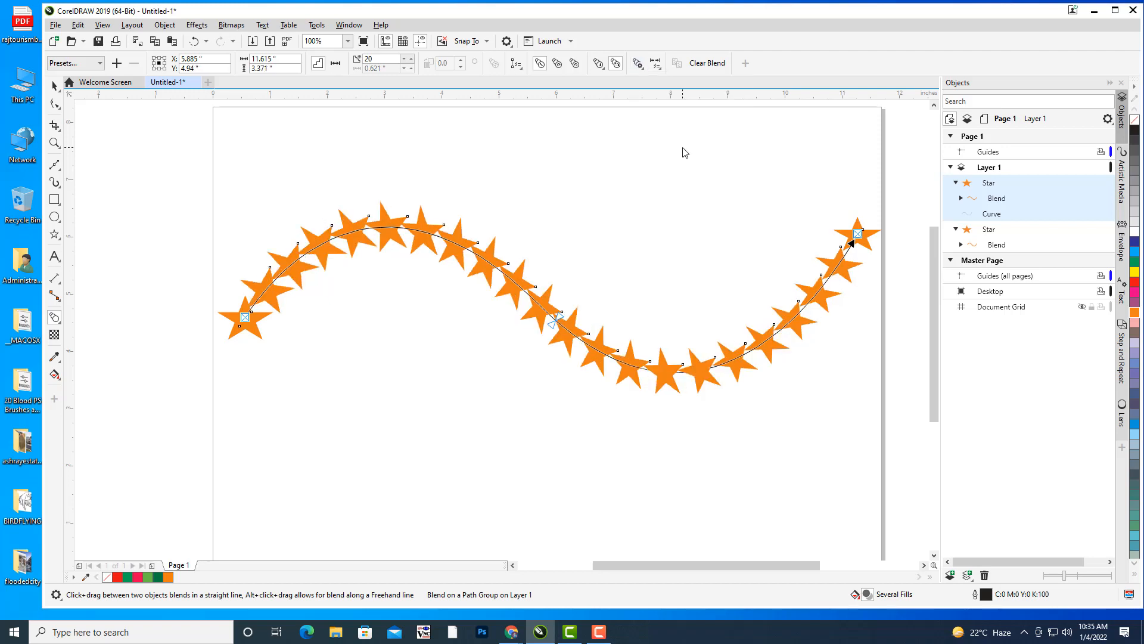
{"action": "left_click_drag", "start_coordinate": [405, 59], "coordinate": [406, 70]}
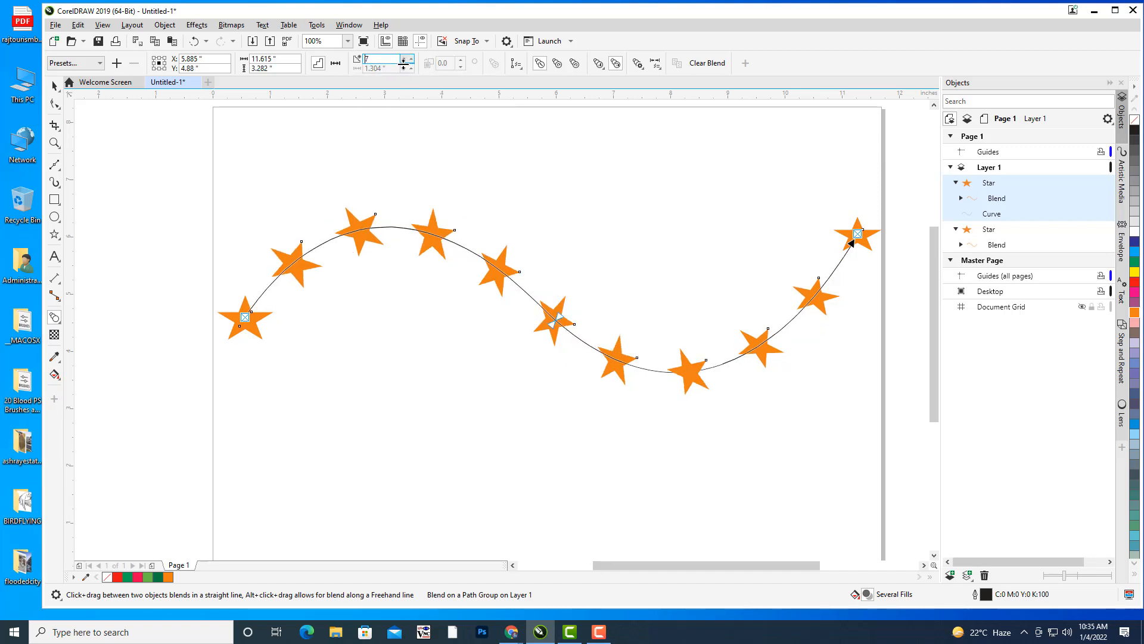
{"action": "left_click_drag", "start_coordinate": [404, 64], "coordinate": [407, 60]}
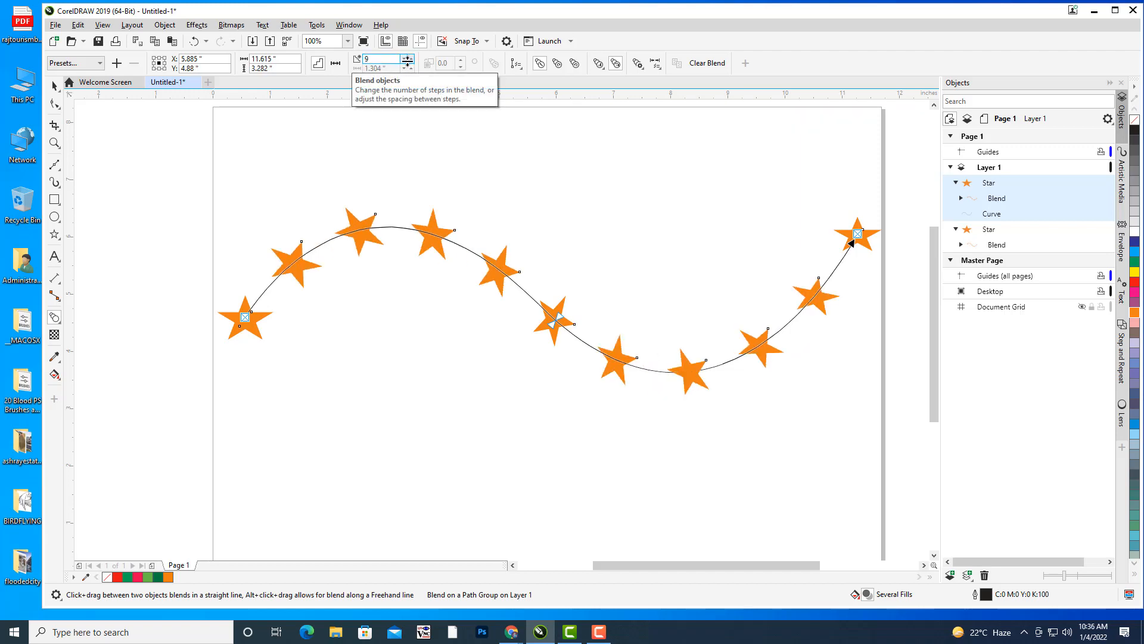
Delete the star blend and its path to leave the page empty
{"action": "left_click", "coordinate": [54, 85]}
{"action": "left_click", "coordinate": [677, 188]}
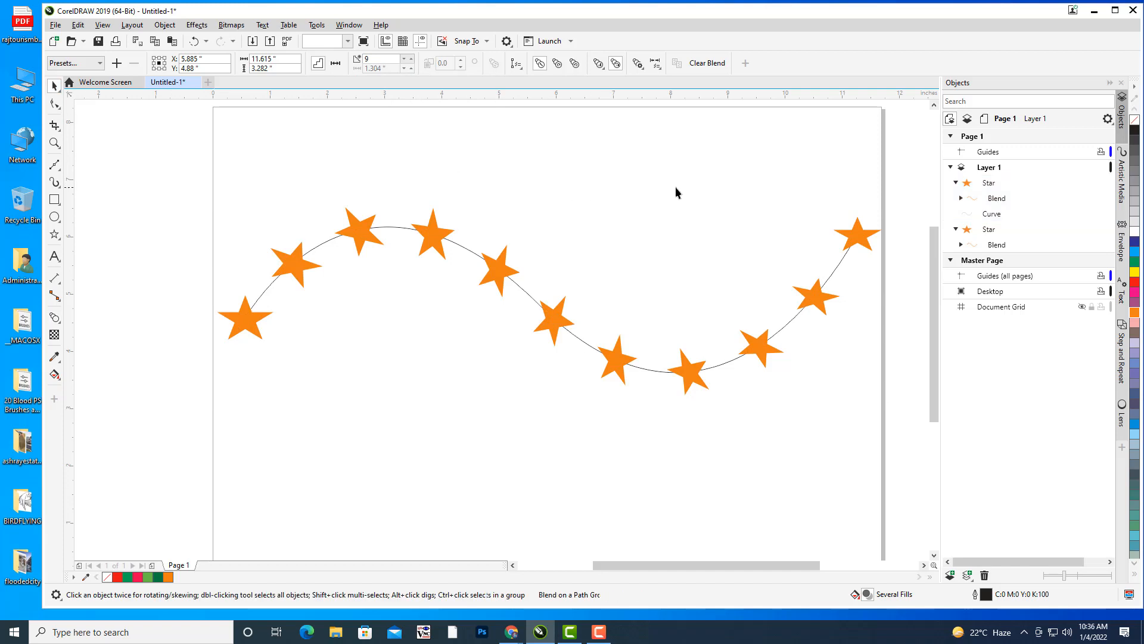
{"action": "left_click", "coordinate": [493, 255]}
{"action": "key", "text": "Delete"}
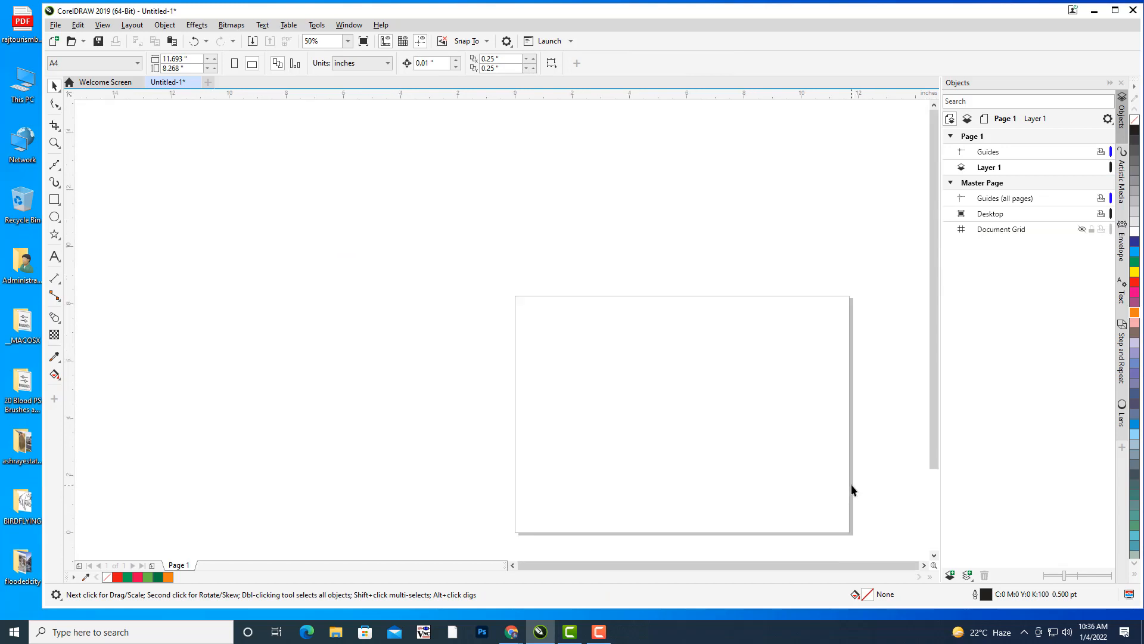
Draw a rectangle about 11.33 by 7.77 inches just inside the page edges
{"action": "left_click_drag", "start_coordinate": [622, 340], "coordinate": [611, 291]}
{"action": "scroll", "coordinate": [649, 330], "scroll_direction": "down", "scroll_amount": 1}
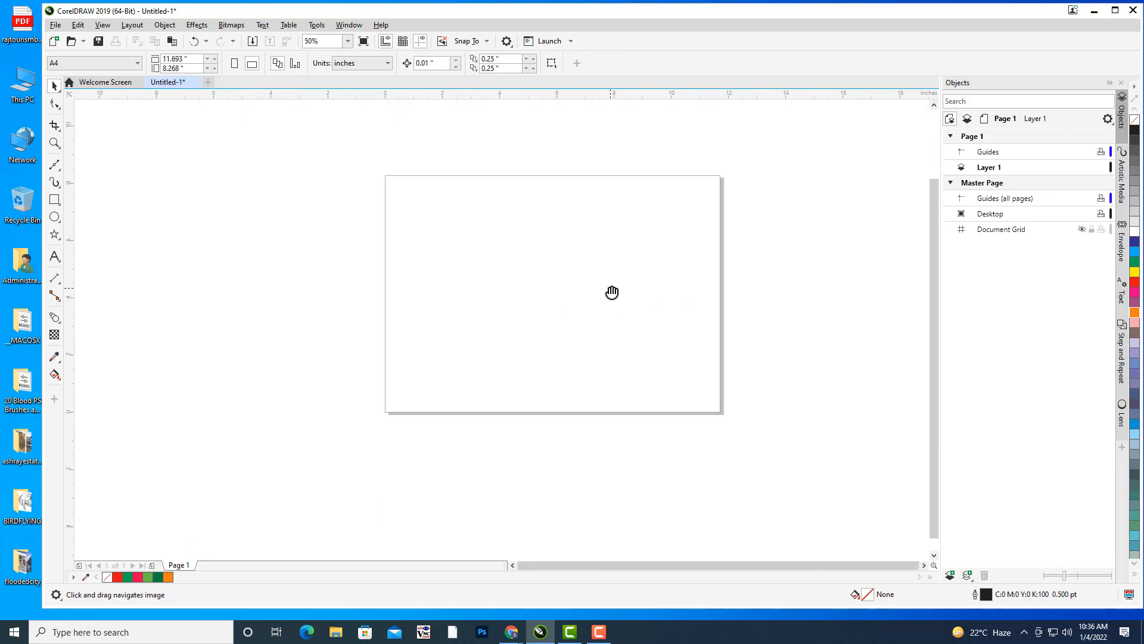
{"action": "left_click_drag", "start_coordinate": [935, 284], "coordinate": [934, 280]}
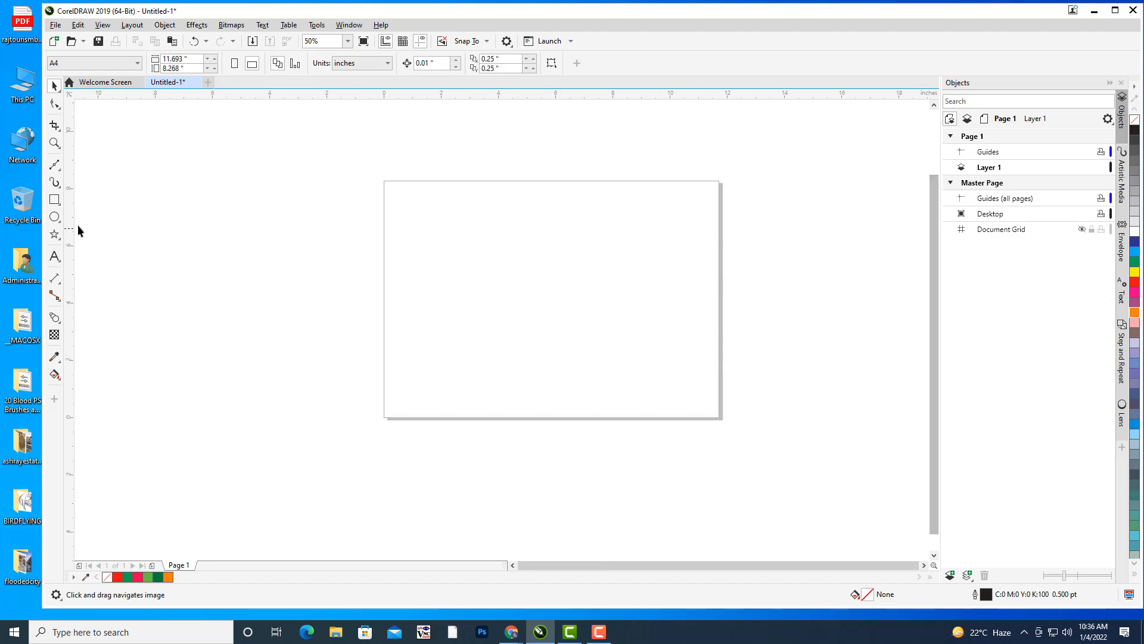
{"action": "left_click", "coordinate": [53, 205]}
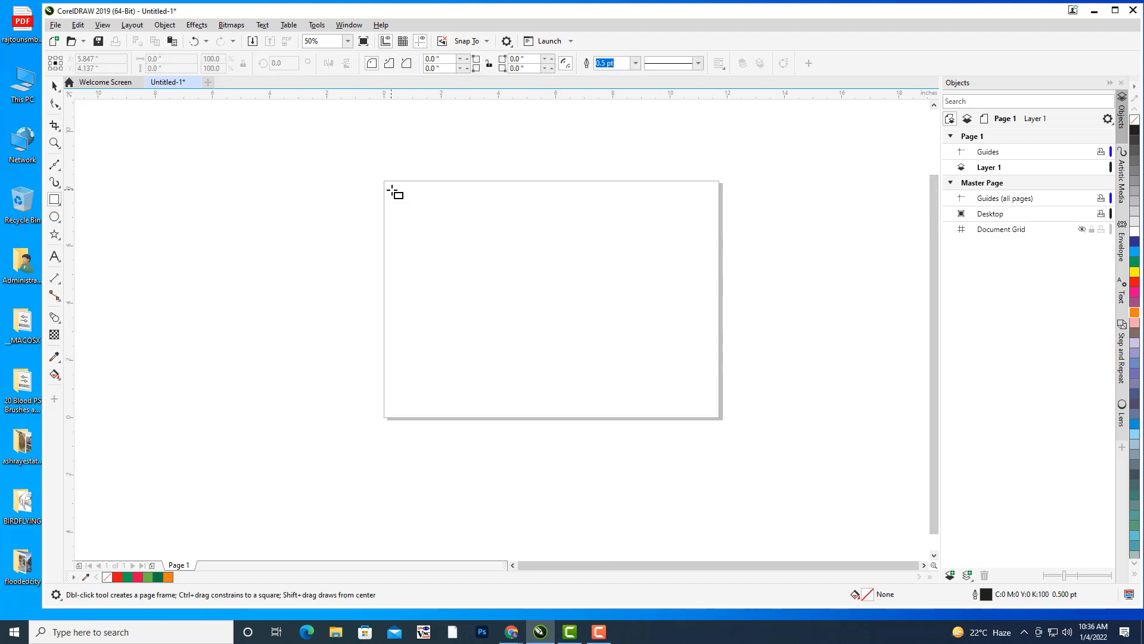
{"action": "left_click_drag", "start_coordinate": [391, 189], "coordinate": [716, 411]}
{"action": "middle_click", "coordinate": [545, 262]}
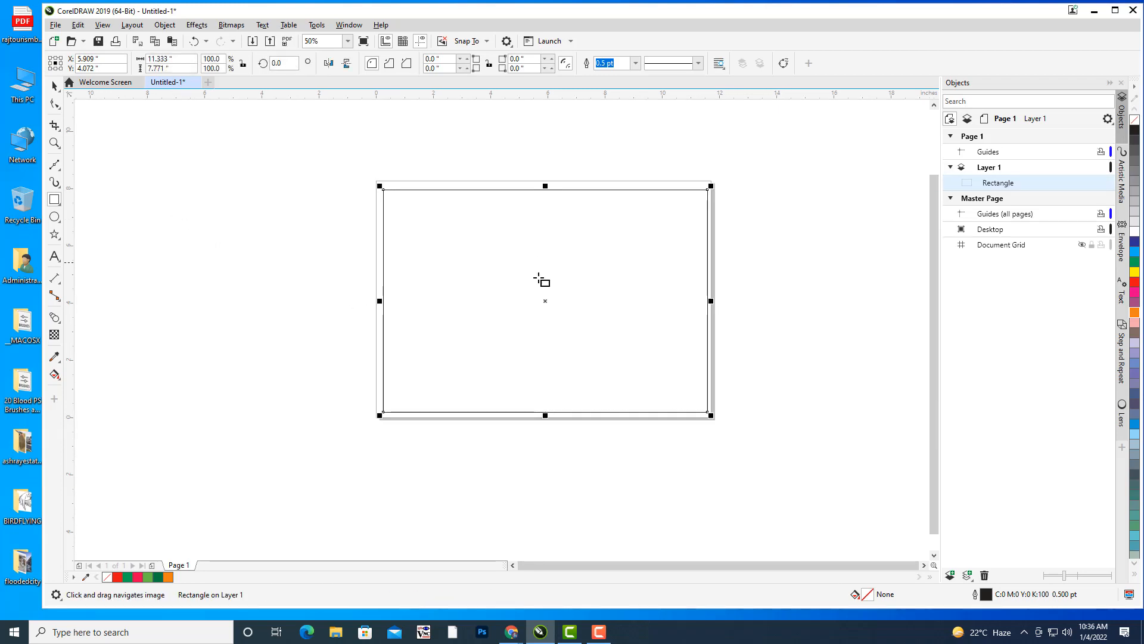
{"action": "middle_click", "coordinate": [506, 246]}
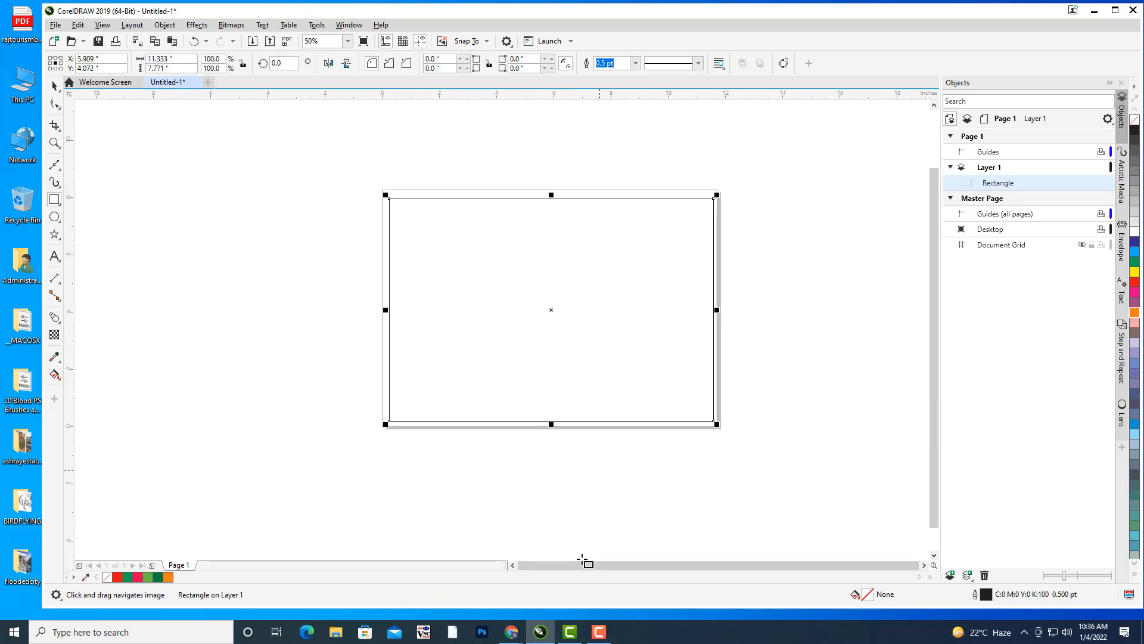
{"action": "mouse_move", "coordinate": [511, 632]}
{"action": "left_click", "coordinate": [470, 578]}
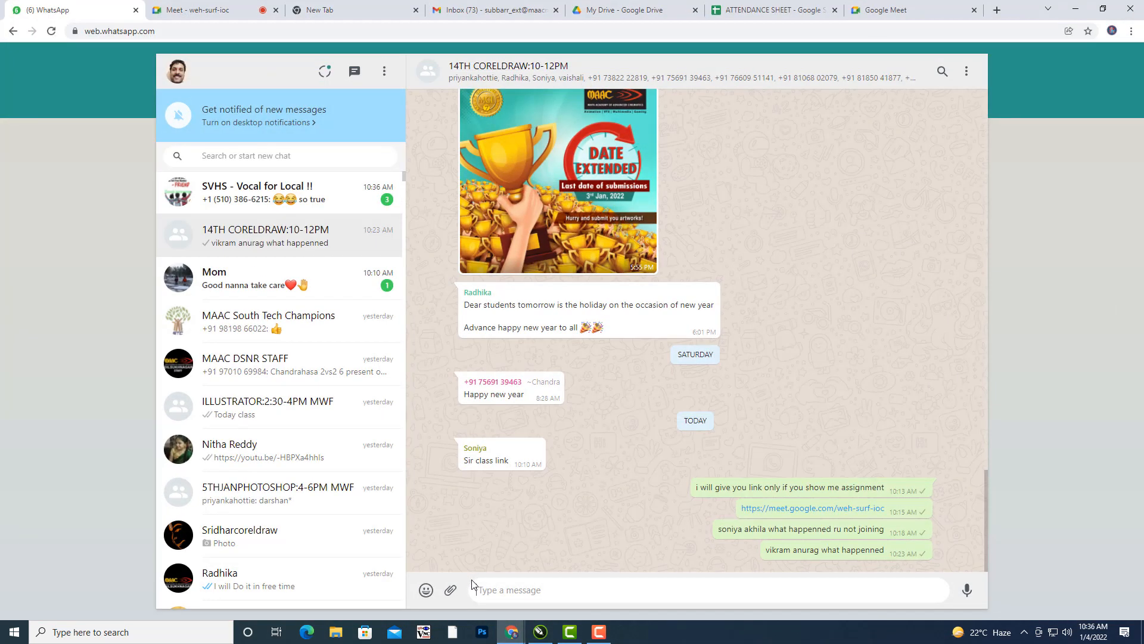
{"action": "left_click", "coordinate": [1075, 8]}
Round all four corners of the rectangle to a radius of about 1.25 inches
{"action": "left_click", "coordinate": [54, 104]}
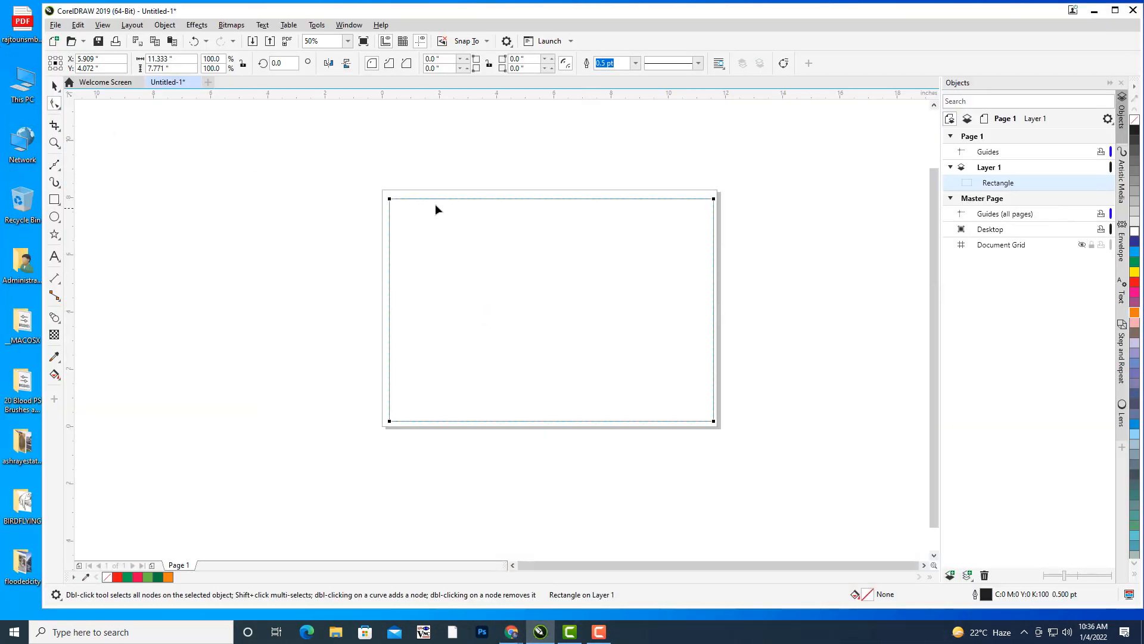
{"action": "left_click_drag", "start_coordinate": [390, 201], "coordinate": [425, 204]}
{"action": "left_click", "coordinate": [55, 86]}
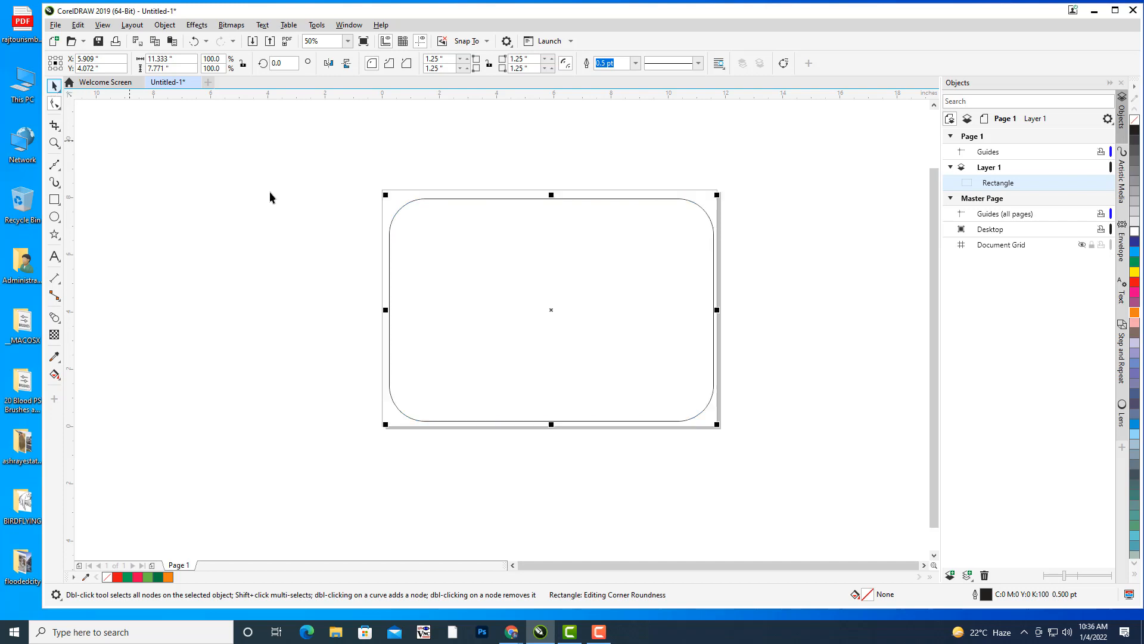
{"action": "left_click", "coordinate": [269, 192]}
Nudge the rounded rectangle slightly upward to even out its margins within the page
{"action": "left_click_drag", "start_coordinate": [700, 263], "coordinate": [714, 258]}
{"action": "scroll", "coordinate": [611, 152], "scroll_direction": "up", "scroll_amount": 2}
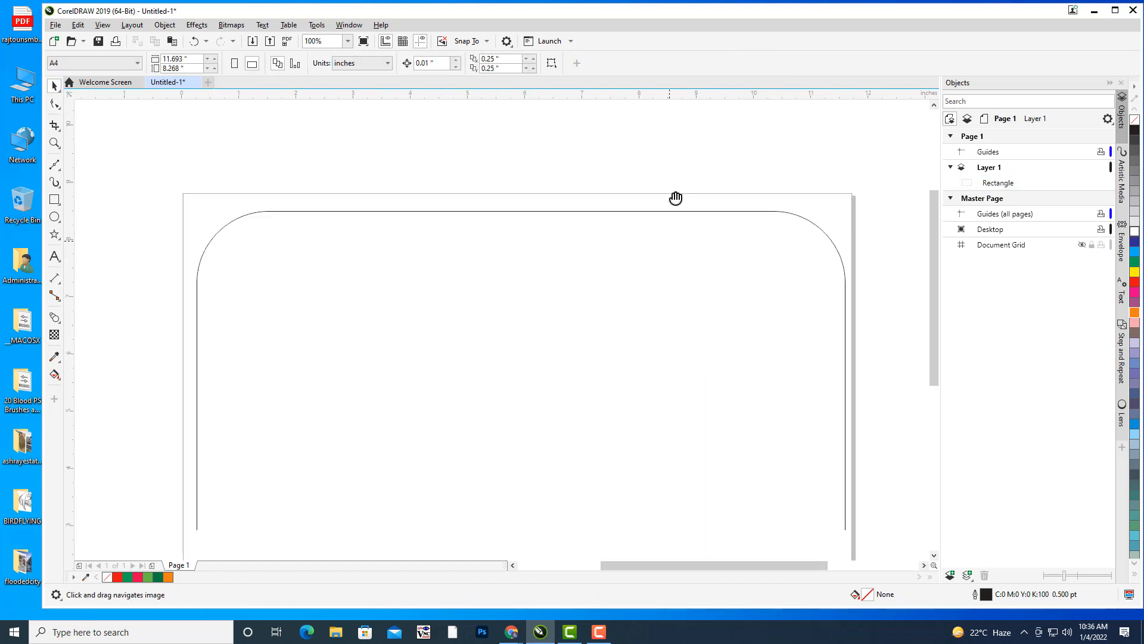
{"action": "left_click", "coordinate": [681, 156]}
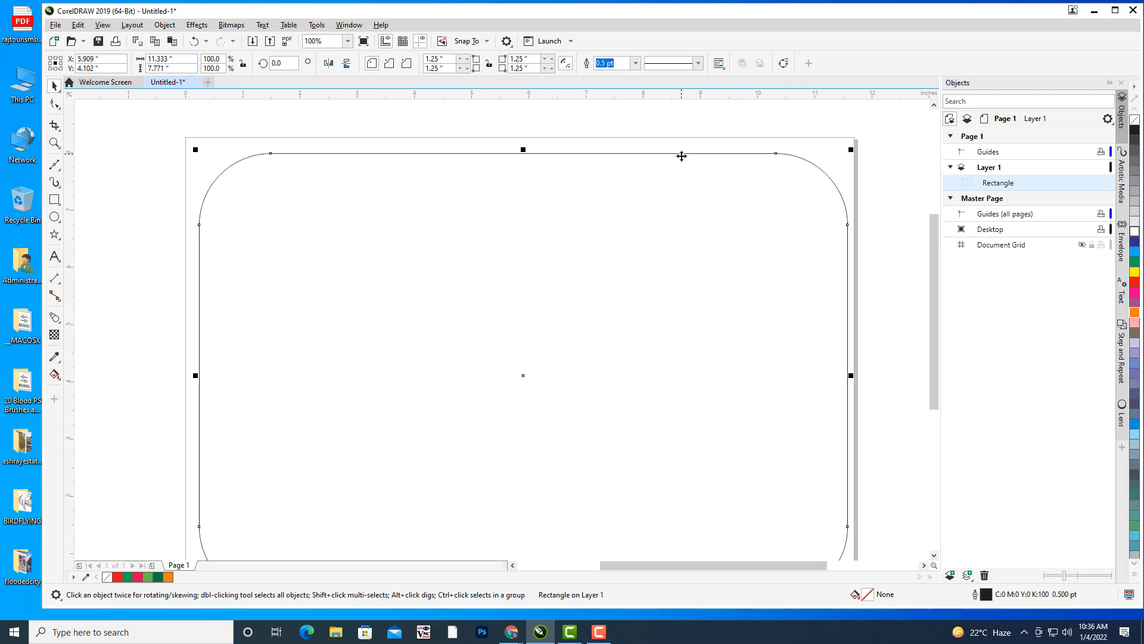
{"action": "left_click_drag", "start_coordinate": [681, 156], "coordinate": [681, 152]}
{"action": "scroll", "coordinate": [874, 300], "scroll_direction": "down", "scroll_amount": 2}
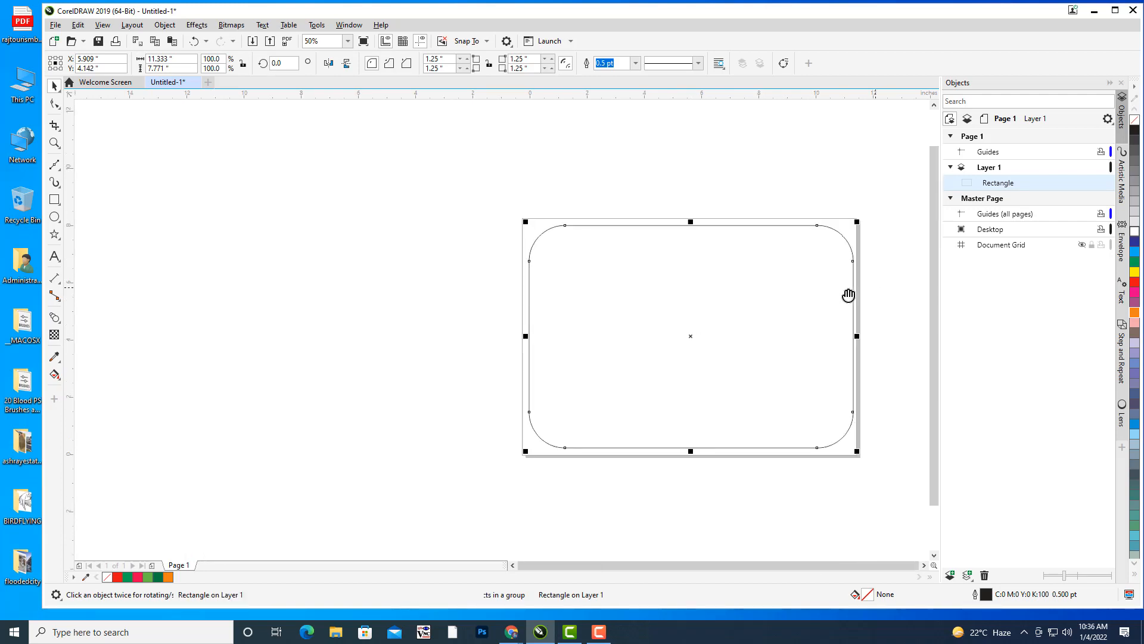
Draw a circle about 2.06 inches in diameter outside the page, left of the rounded rectangle
{"action": "left_click", "coordinate": [54, 217]}
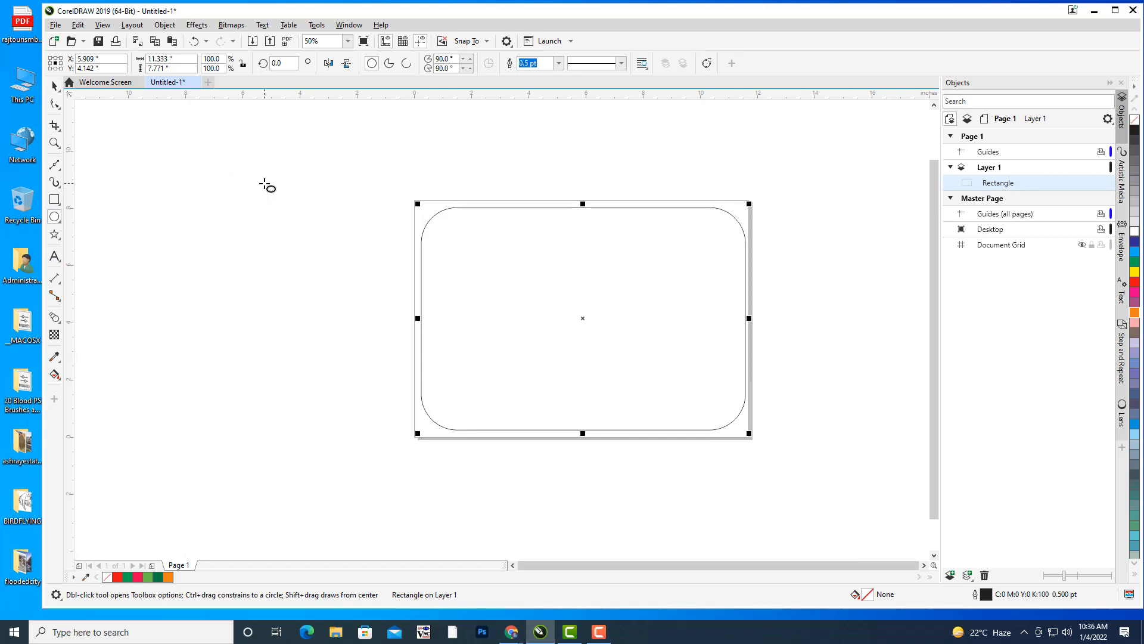
{"action": "left_click_drag", "start_coordinate": [267, 185], "coordinate": [288, 213]}
{"action": "key", "text": "ctrl+z"}
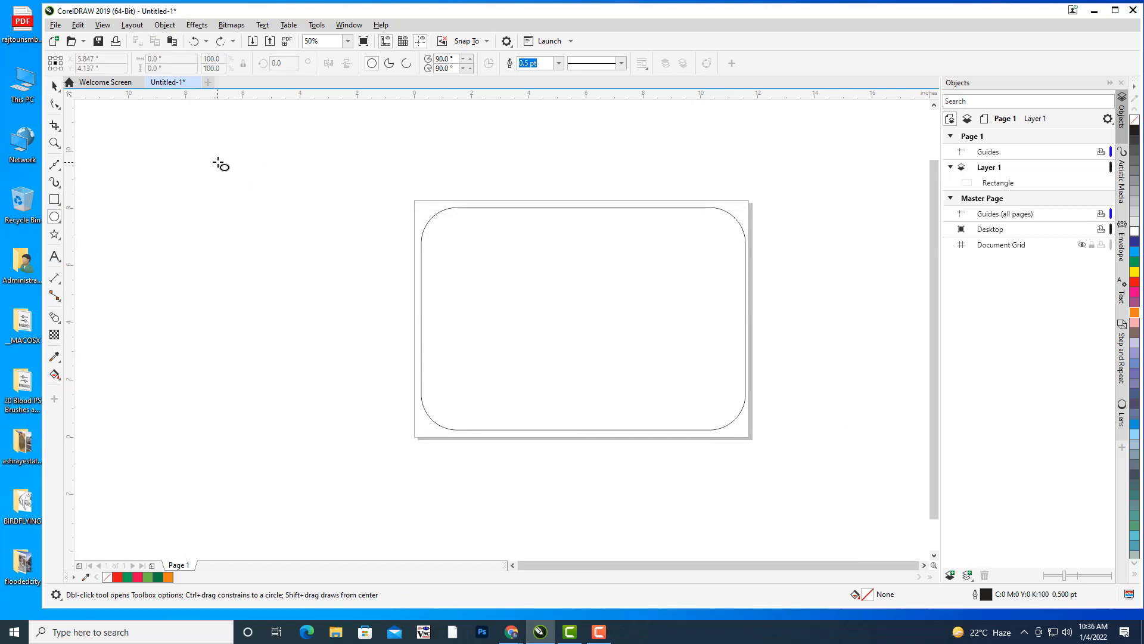
{"action": "left_click_drag", "start_coordinate": [219, 163], "coordinate": [276, 220]}
{"action": "left_click", "coordinate": [54, 86]}
{"action": "left_click", "coordinate": [329, 266]}
{"action": "left_click", "coordinate": [303, 214]}
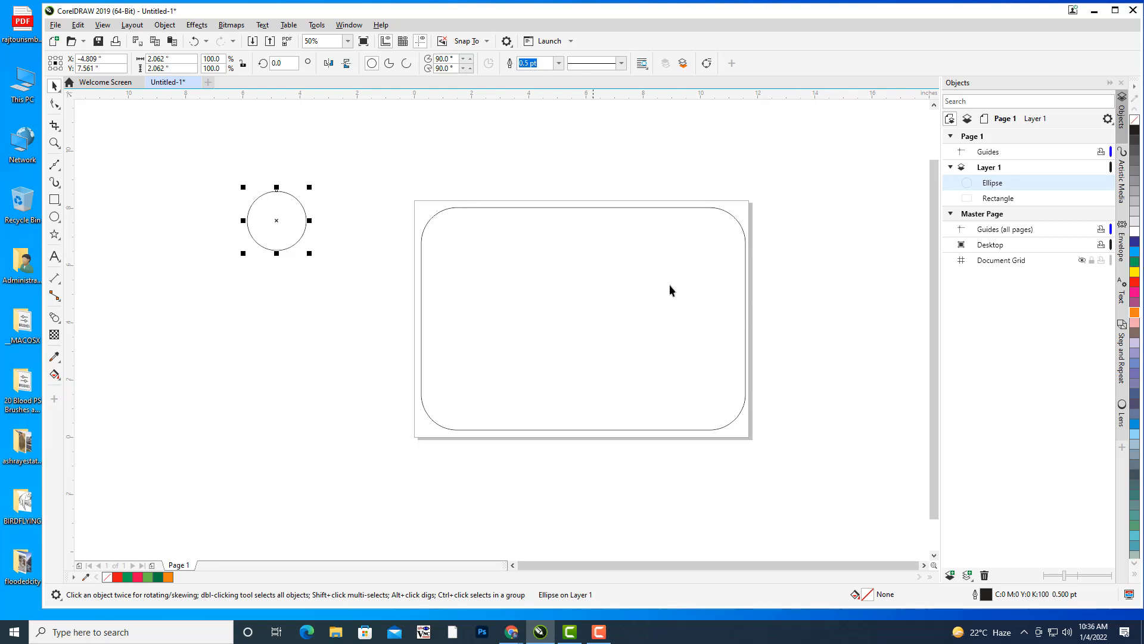
Fill the circle with the "golden" fountain fill preset
{"action": "mouse_move", "coordinate": [720, 269]}
{"action": "left_mouse_down"}
{"action": "mouse_move", "coordinate": [693, 268]}
{"action": "mouse_move", "coordinate": [706, 275]}
{"action": "left_mouse_up"}
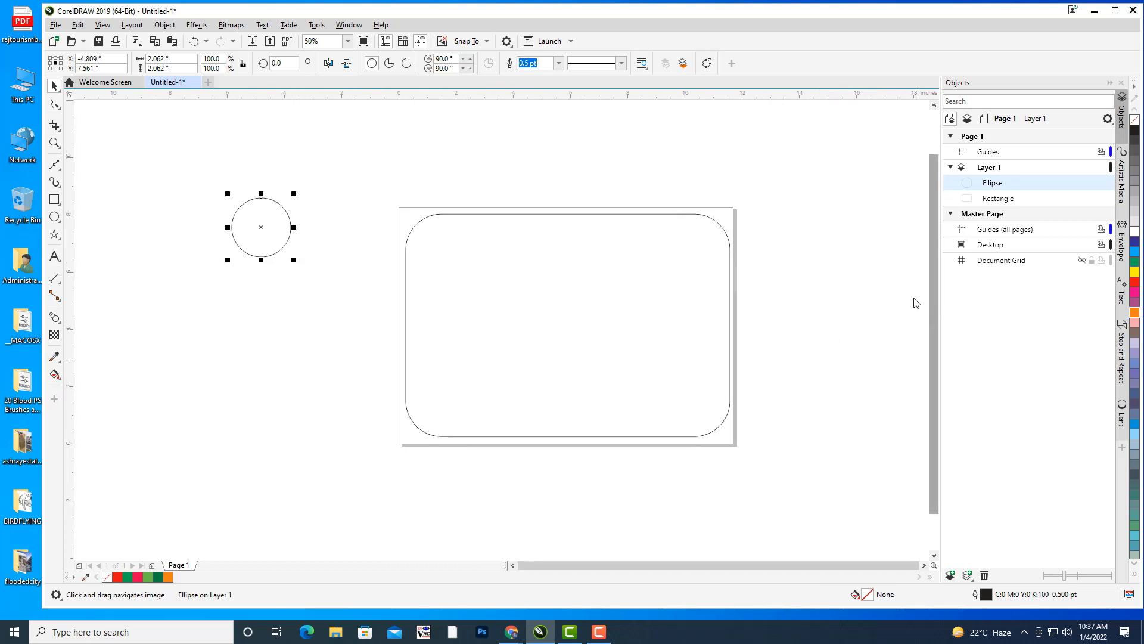
{"action": "key", "text": "F11"}
{"action": "left_click_drag", "start_coordinate": [602, 145], "coordinate": [921, 79]}
{"action": "left_click", "coordinate": [778, 159]}
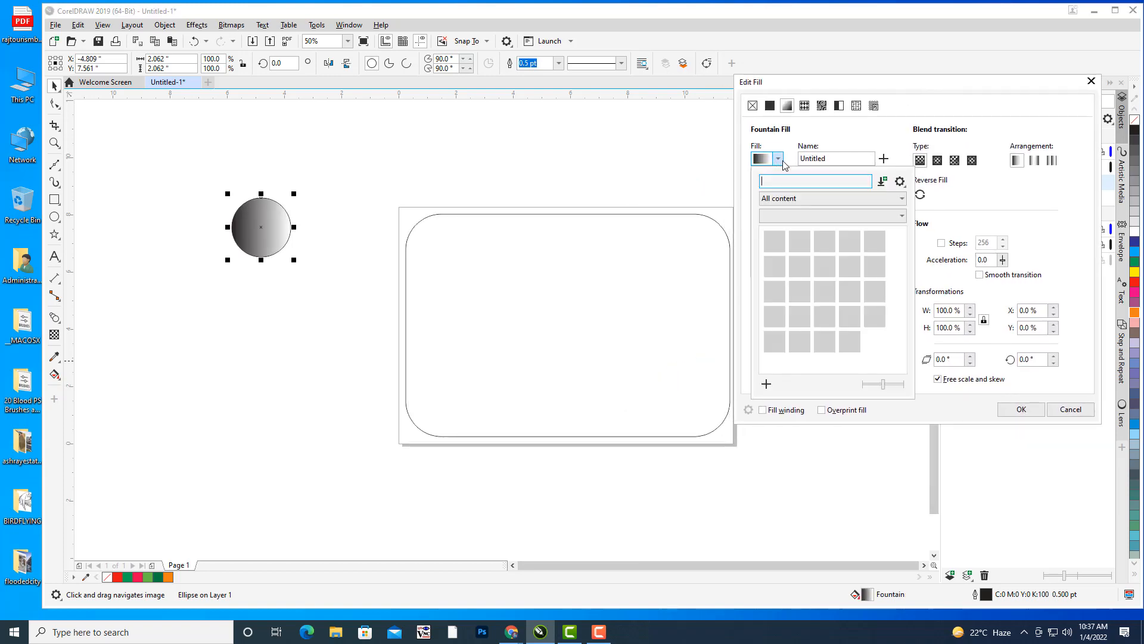
{"action": "left_click", "coordinate": [800, 266]}
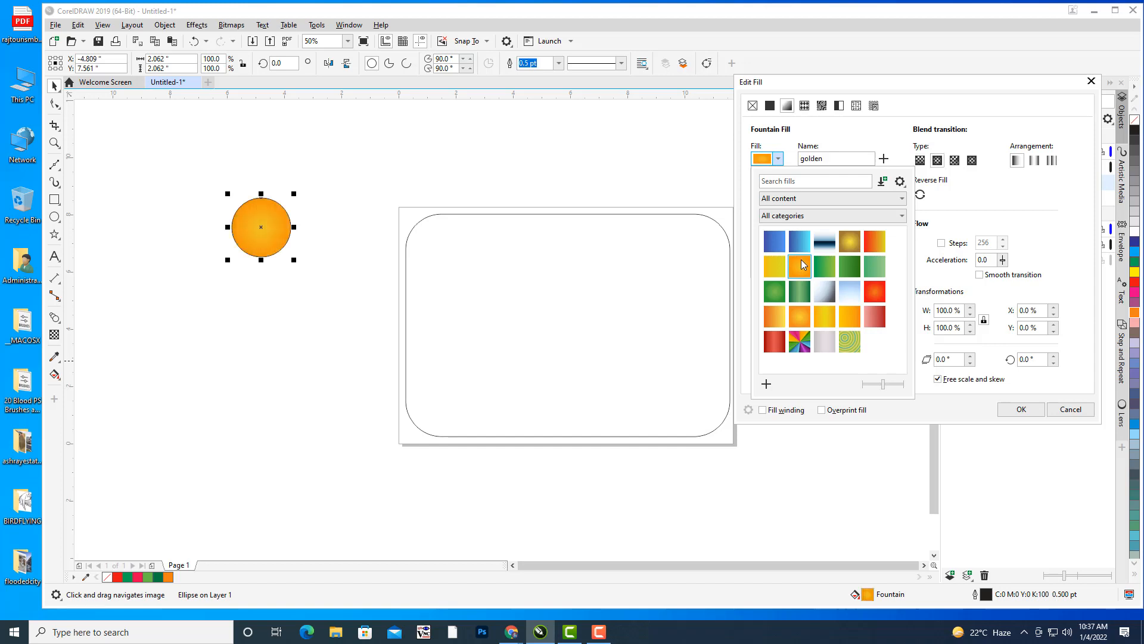
{"action": "left_click", "coordinate": [1003, 419]}
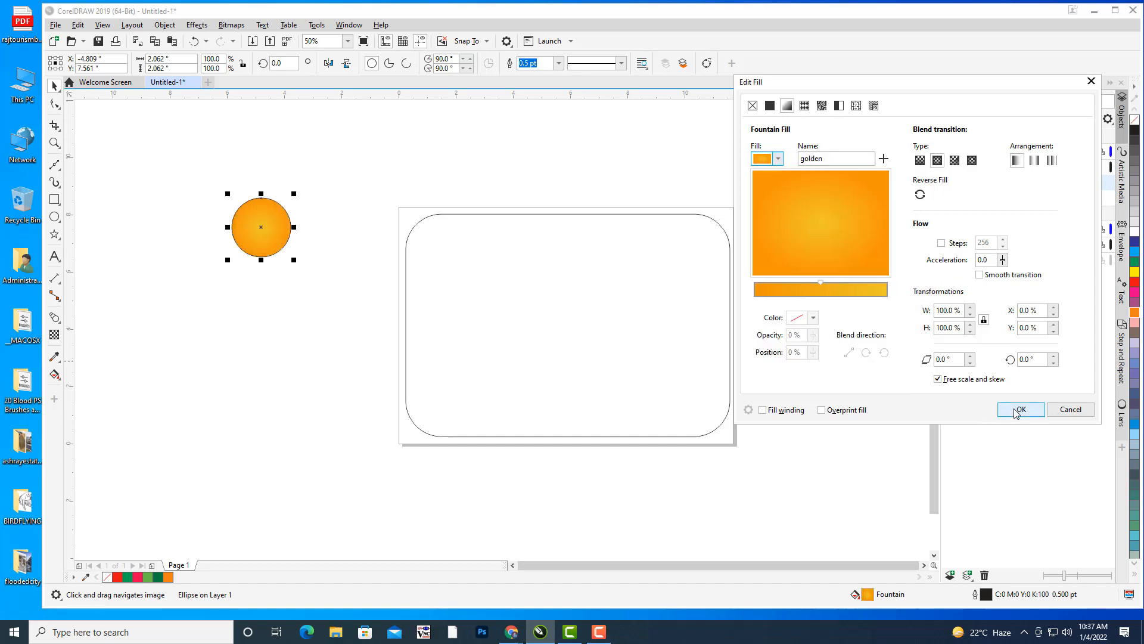
{"action": "left_click", "coordinate": [1020, 409]}
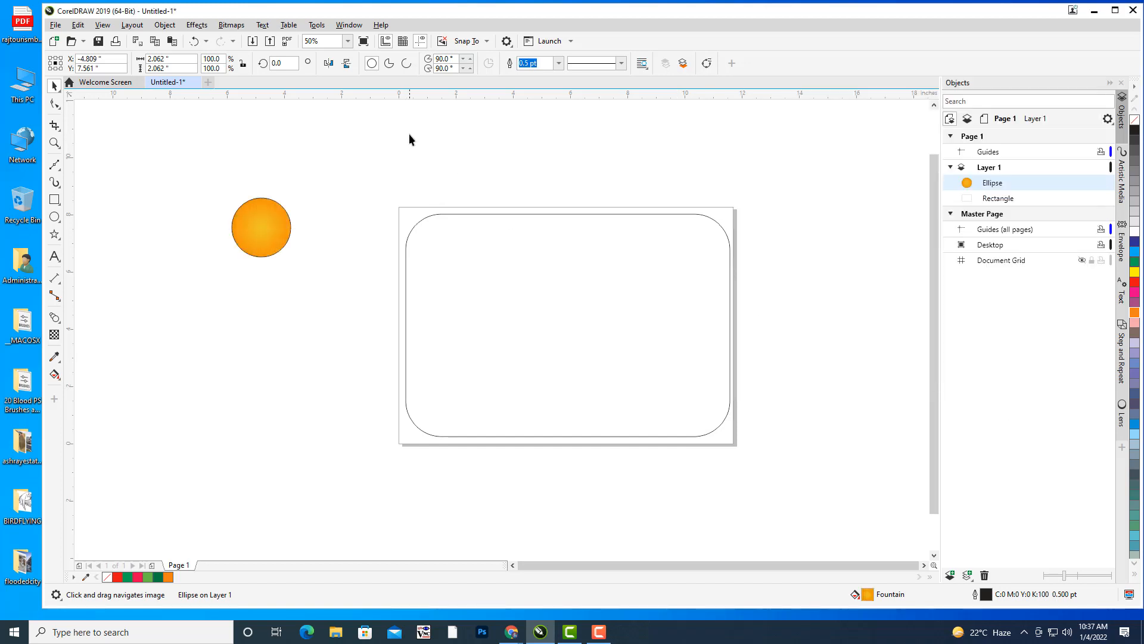
{"action": "left_click", "coordinate": [409, 133]}
Remove the circle's outline by setting its outline width to None
{"action": "left_click", "coordinate": [336, 239]}
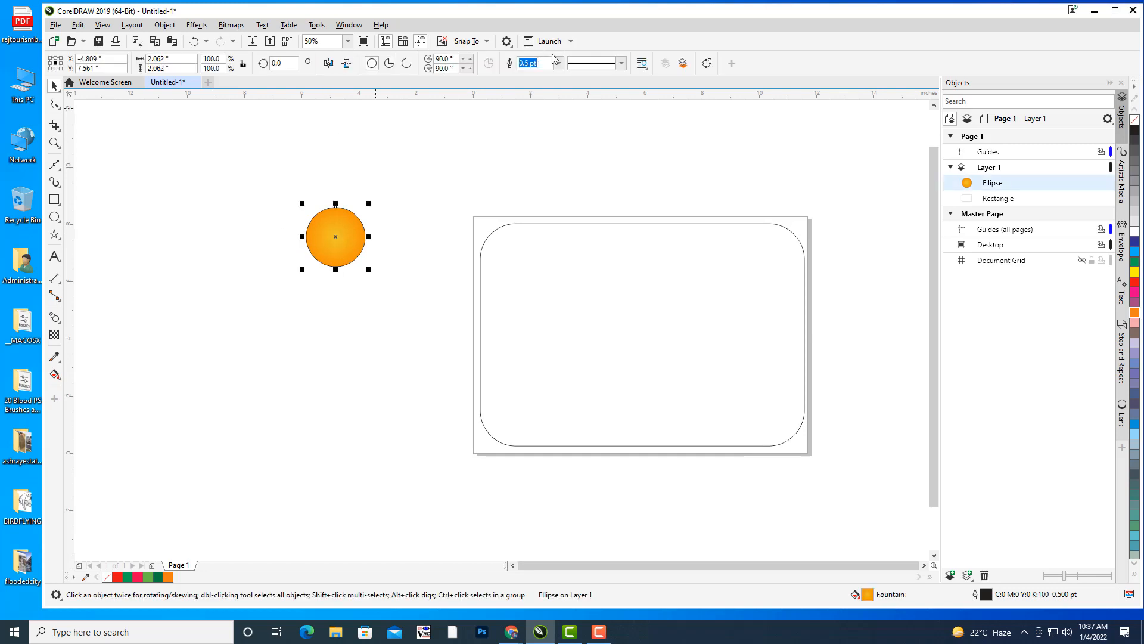
{"action": "left_click", "coordinate": [559, 63]}
{"action": "left_click", "coordinate": [533, 77]}
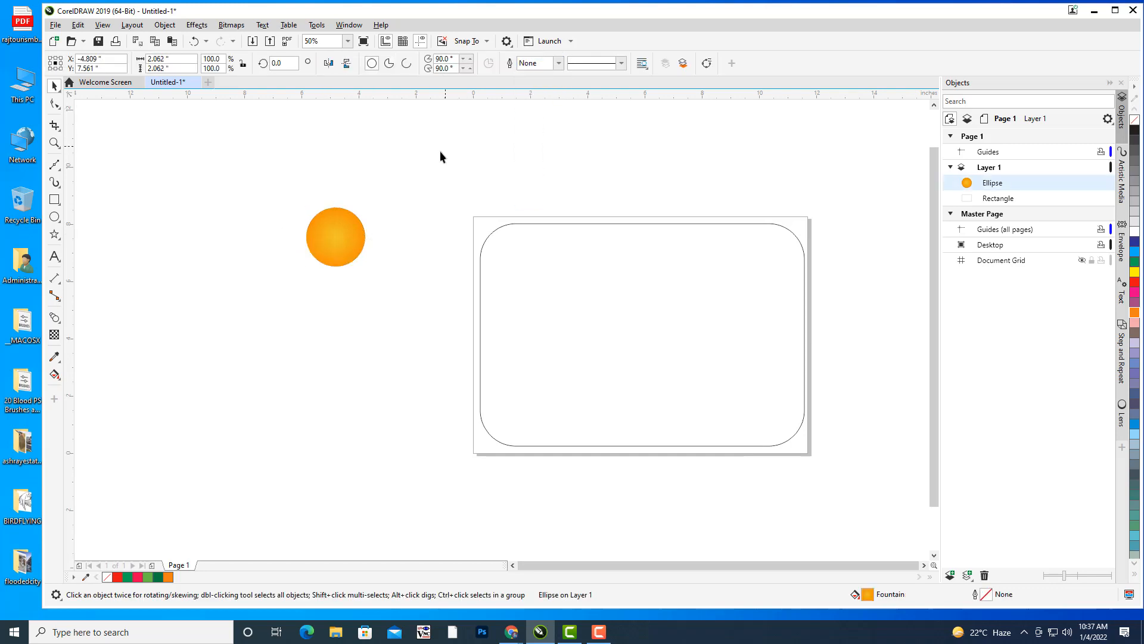
Place the golden circle on the rectangle's top edge near the left corner and shrink it to about 0.32 inch
{"action": "left_click", "coordinate": [353, 249]}
{"action": "left_click_drag", "start_coordinate": [369, 203], "coordinate": [512, 227]}
{"action": "left_click", "coordinate": [386, 237]}
{"action": "left_click", "coordinate": [336, 239]}
{"action": "scroll", "coordinate": [539, 203], "scroll_direction": "up", "scroll_amount": 3}
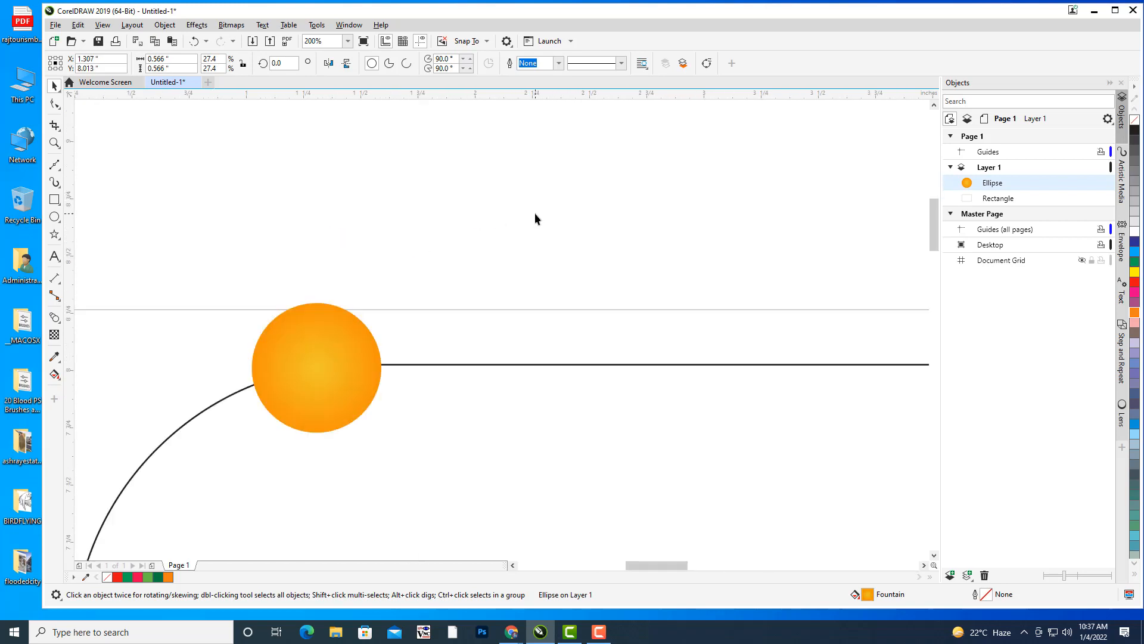
{"action": "left_click_drag", "start_coordinate": [384, 299], "coordinate": [357, 326]}
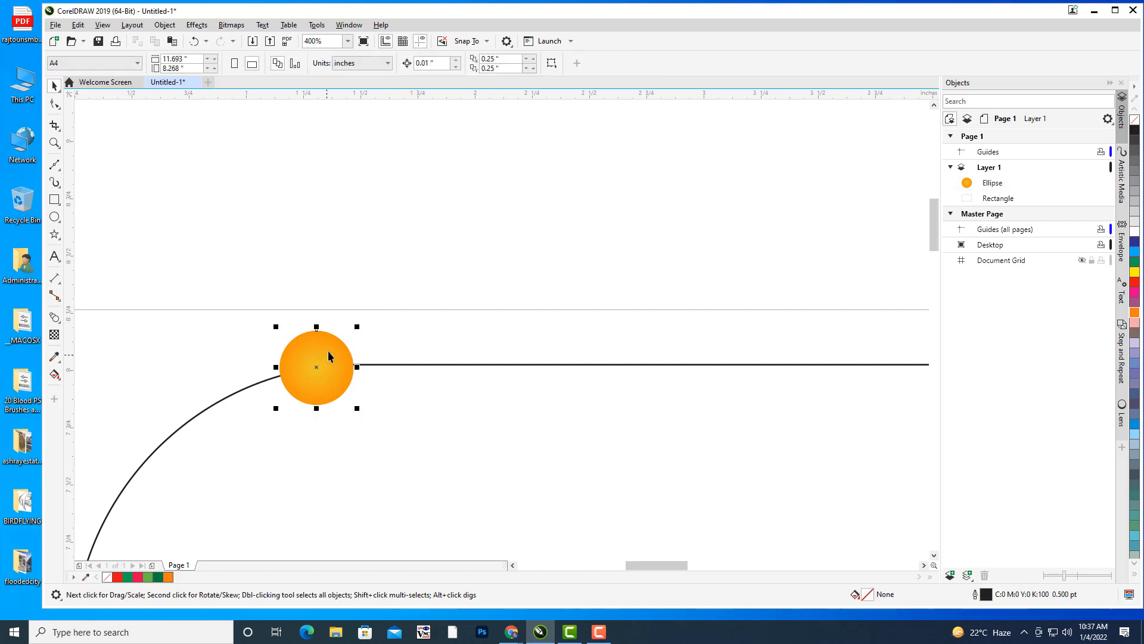
Move the small circle onto the curve of the rectangle's upper-left corner
{"action": "scroll", "coordinate": [509, 209], "scroll_direction": "down", "scroll_amount": 2}
{"action": "left_click_drag", "start_coordinate": [391, 147], "coordinate": [376, 130]}
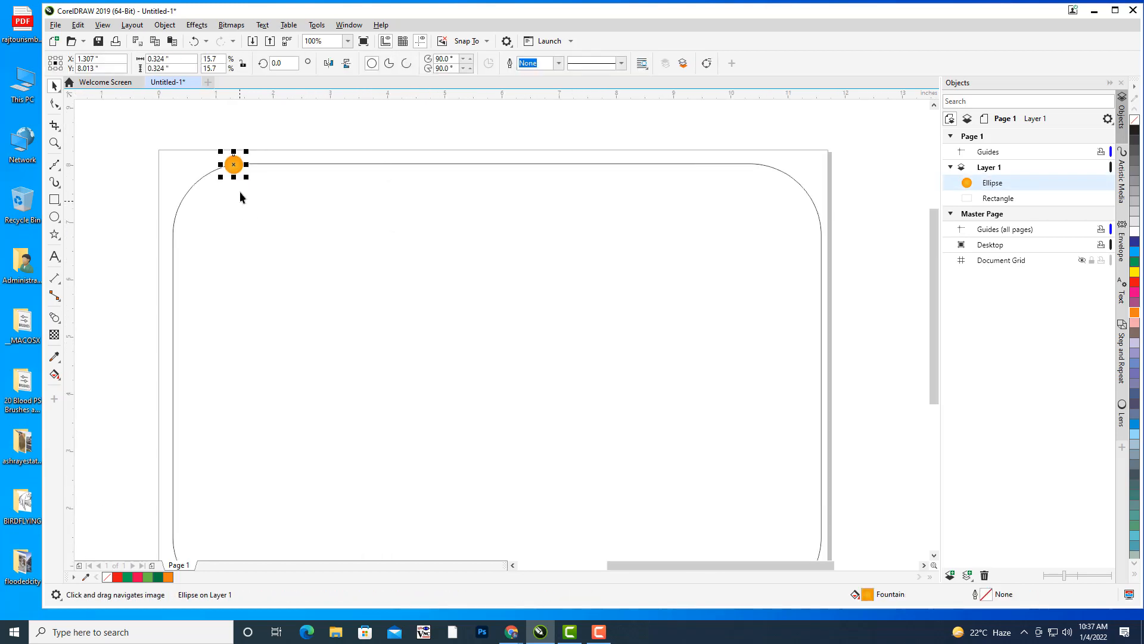
{"action": "left_click_drag", "start_coordinate": [232, 166], "coordinate": [198, 184]}
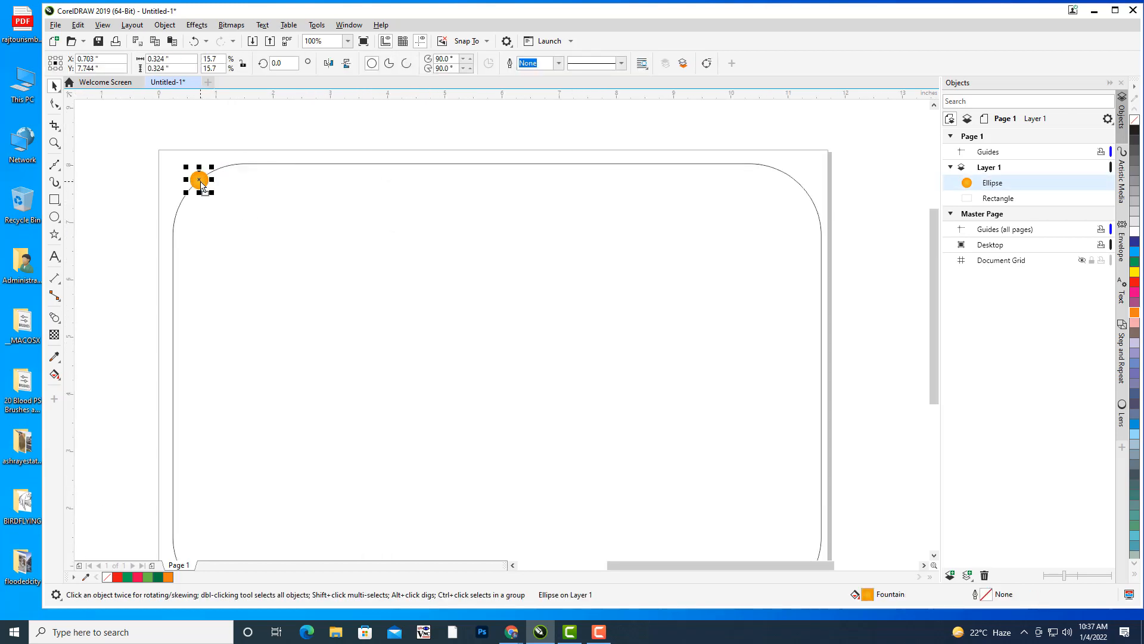
Duplicate the small circle and place the copy on the rectangle's lower-right rounded corner
{"action": "left_click_drag", "start_coordinate": [596, 399], "coordinate": [614, 327]}
{"action": "scroll", "coordinate": [621, 284], "scroll_direction": "down", "scroll_amount": 1}
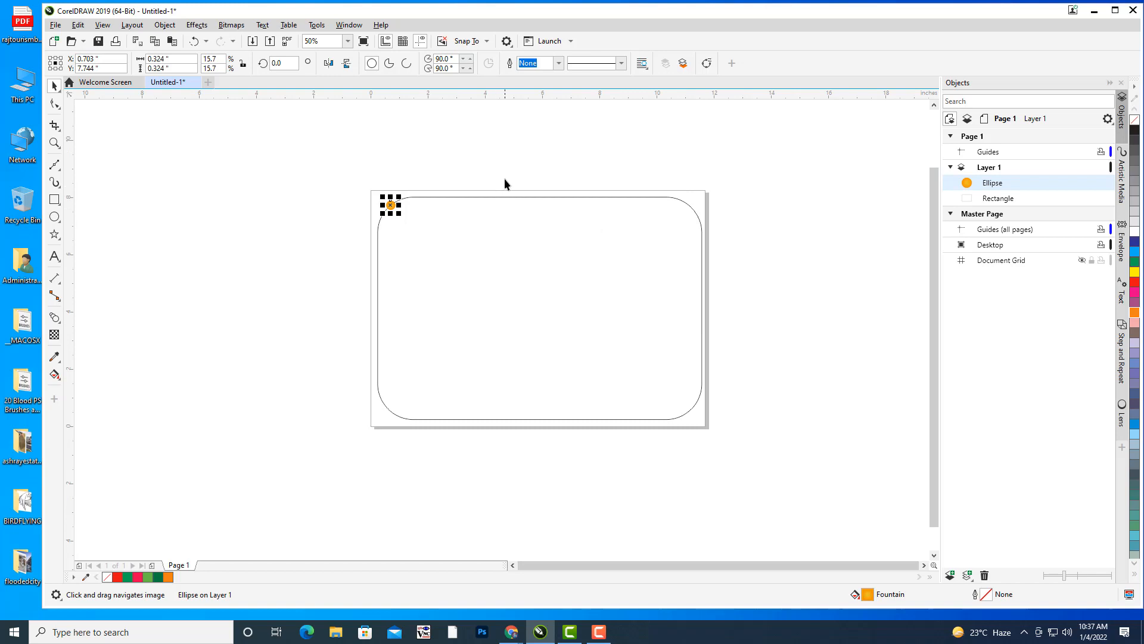
{"action": "scroll", "coordinate": [504, 178], "scroll_direction": "up", "scroll_amount": 2}
{"action": "scroll", "coordinate": [339, 197], "scroll_direction": "down", "scroll_amount": 1}
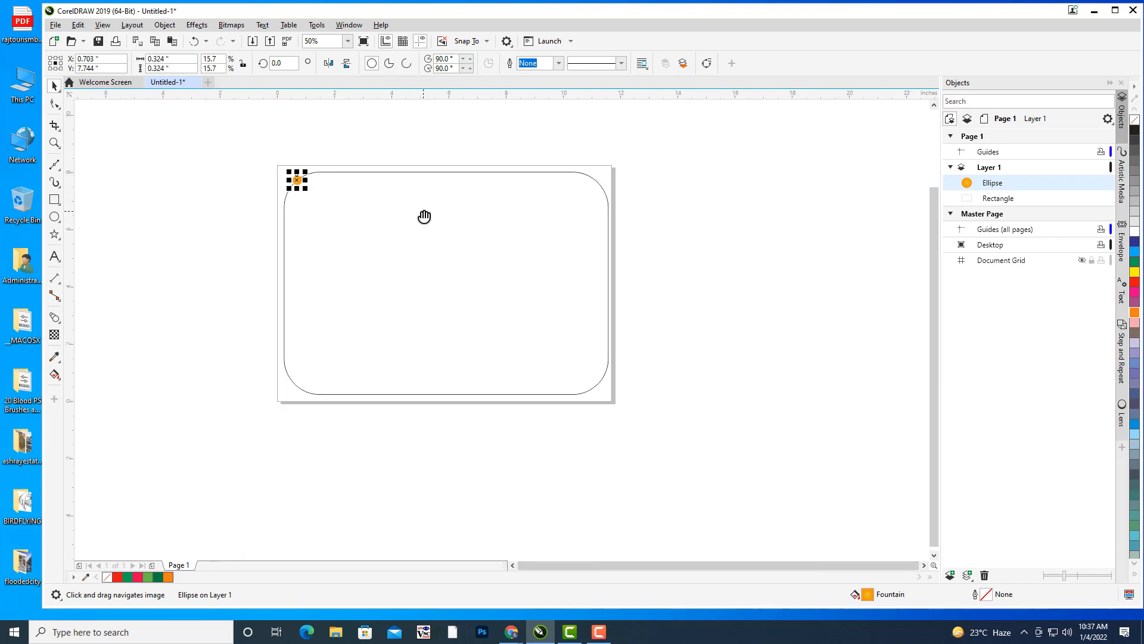
{"action": "key", "text": "ctrl+d"}
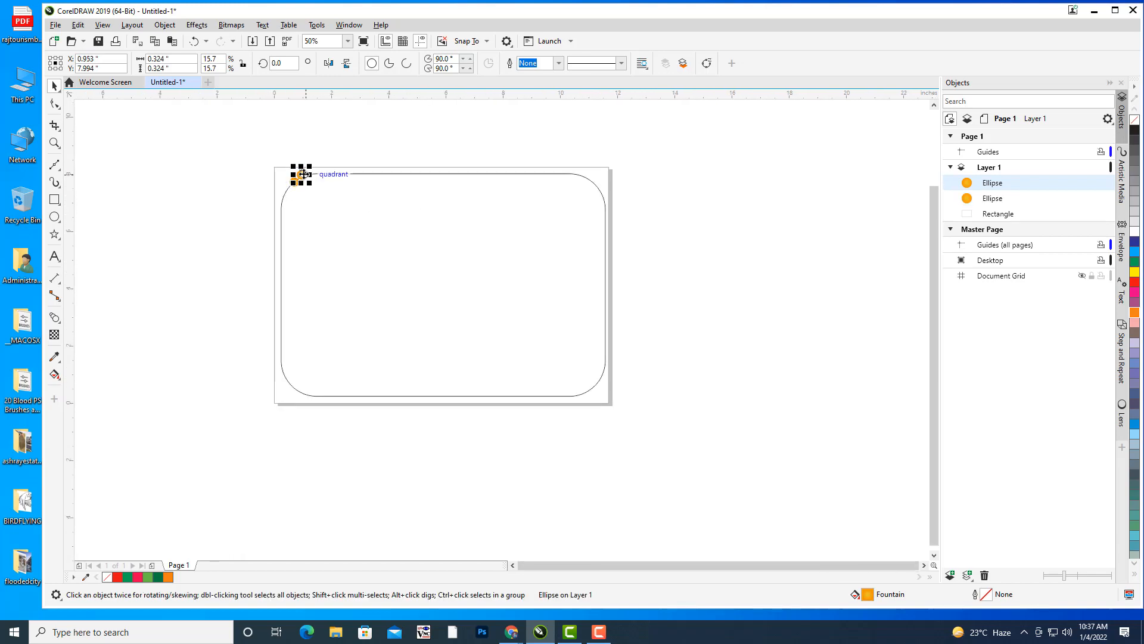
{"action": "left_click_drag", "start_coordinate": [302, 175], "coordinate": [595, 387]}
{"action": "left_click", "coordinate": [740, 407]}
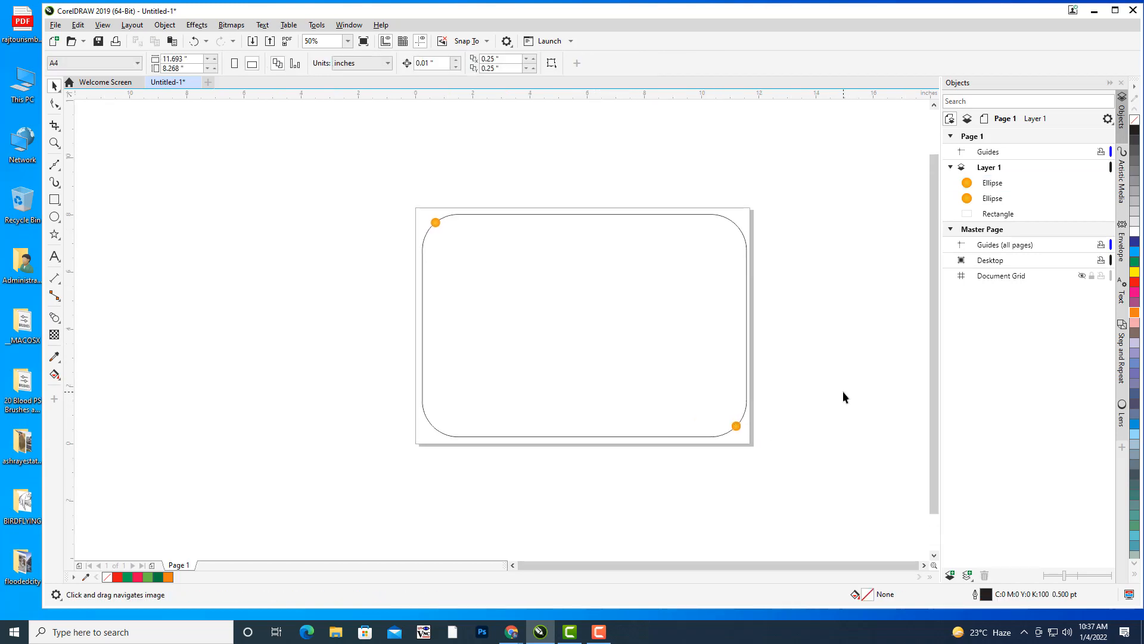
Blend the upper-left circle into the lower-right circle and set the number of blend steps to 50
{"action": "left_click_drag", "start_coordinate": [584, 260], "coordinate": [545, 256]}
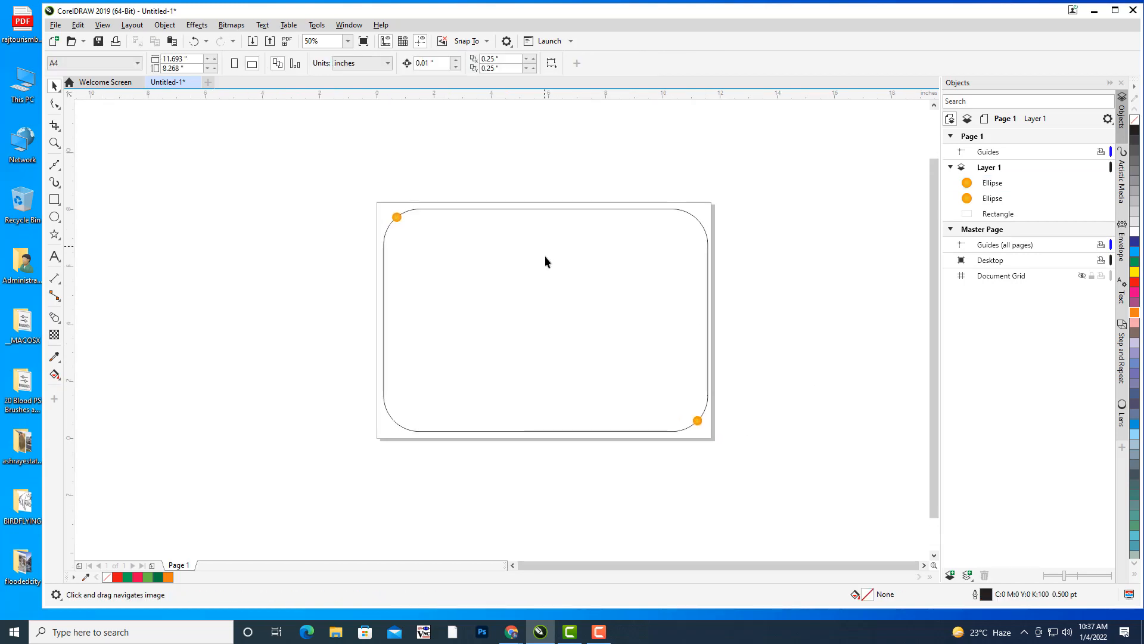
{"action": "left_click", "coordinate": [396, 218]}
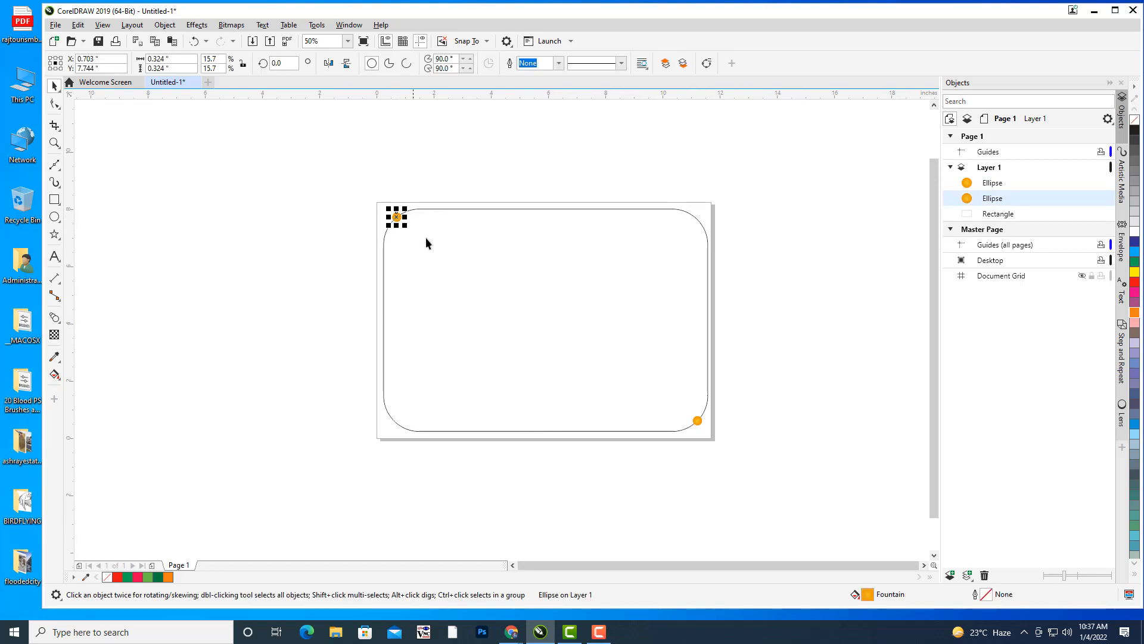
{"action": "mouse_move", "coordinate": [597, 301]}
{"action": "left_mouse_down"}
{"action": "mouse_move", "coordinate": [583, 306]}
{"action": "mouse_move", "coordinate": [597, 315]}
{"action": "left_mouse_up"}
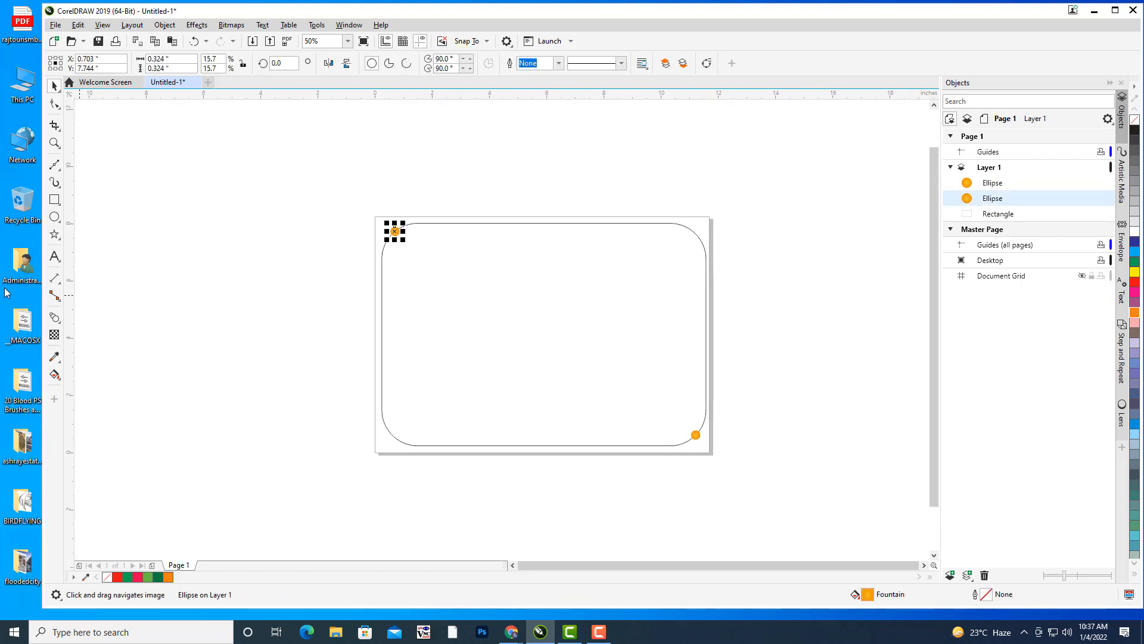
{"action": "left_click", "coordinate": [58, 321]}
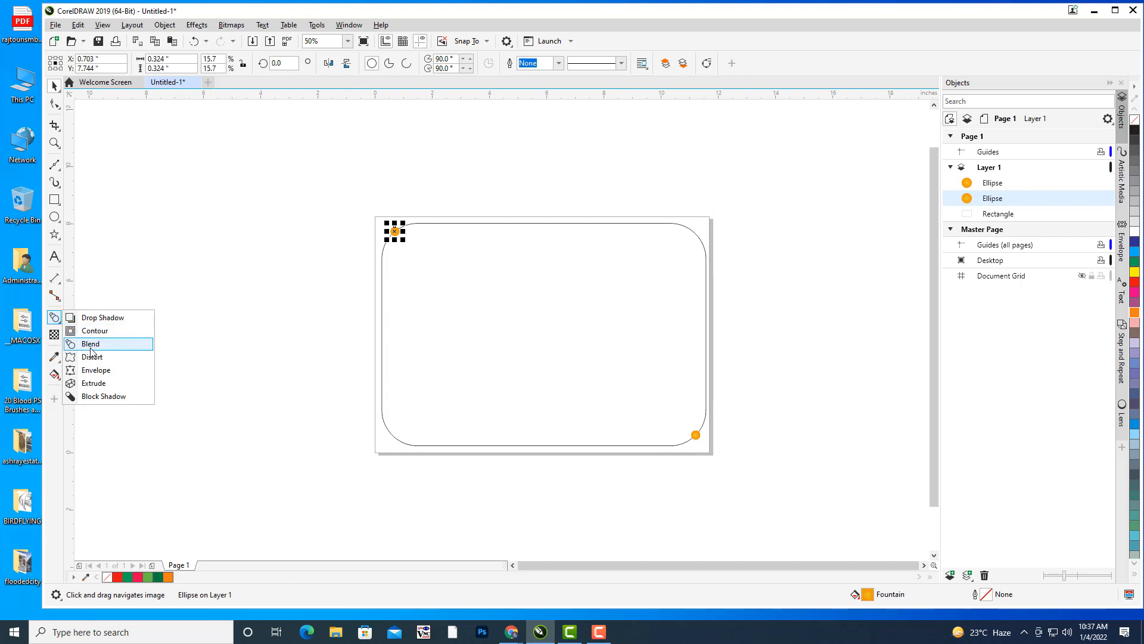
{"action": "left_click", "coordinate": [95, 345]}
{"action": "left_click_drag", "start_coordinate": [398, 236], "coordinate": [686, 440]}
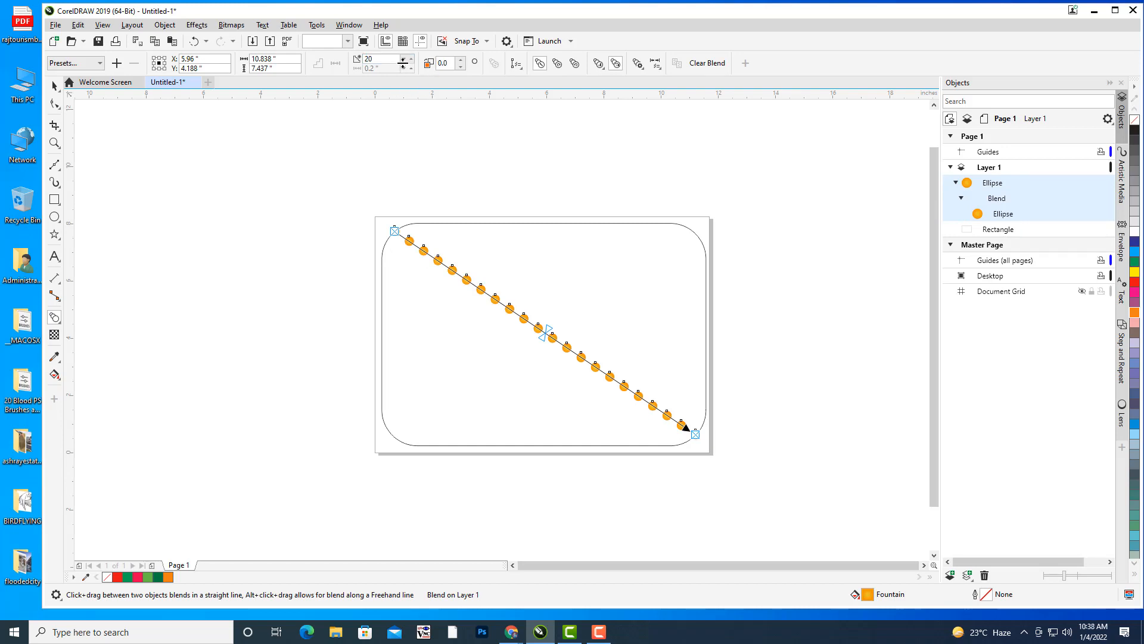
{"action": "left_click_drag", "start_coordinate": [406, 61], "coordinate": [410, 46]}
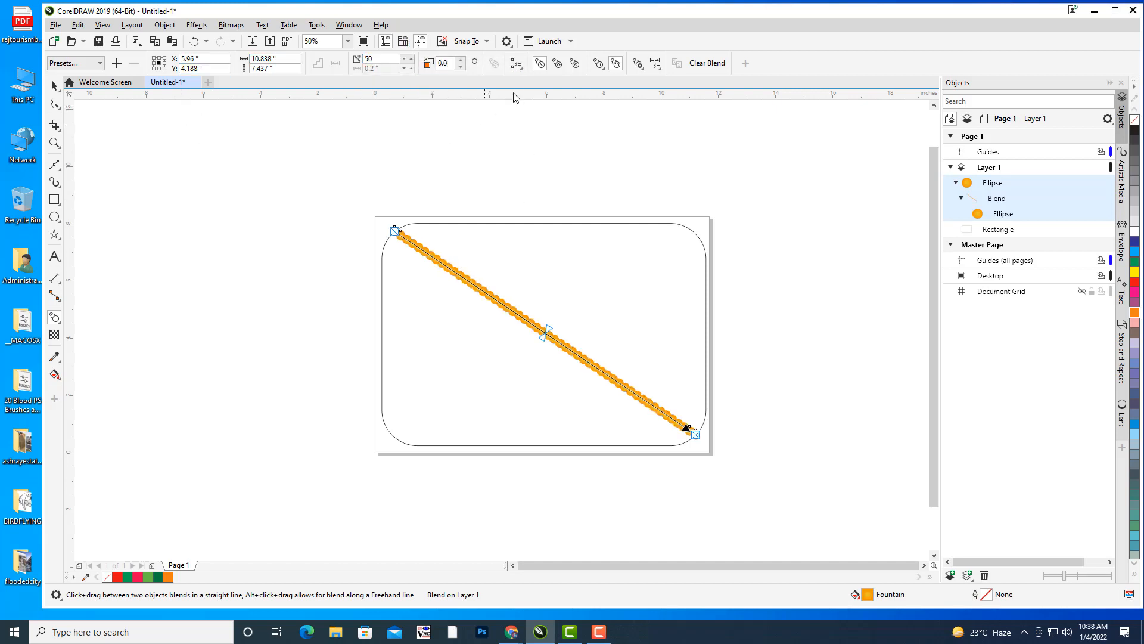
Set the rounded rectangle as the new path for the 50-step circle blend
{"action": "left_click", "coordinate": [520, 67]}
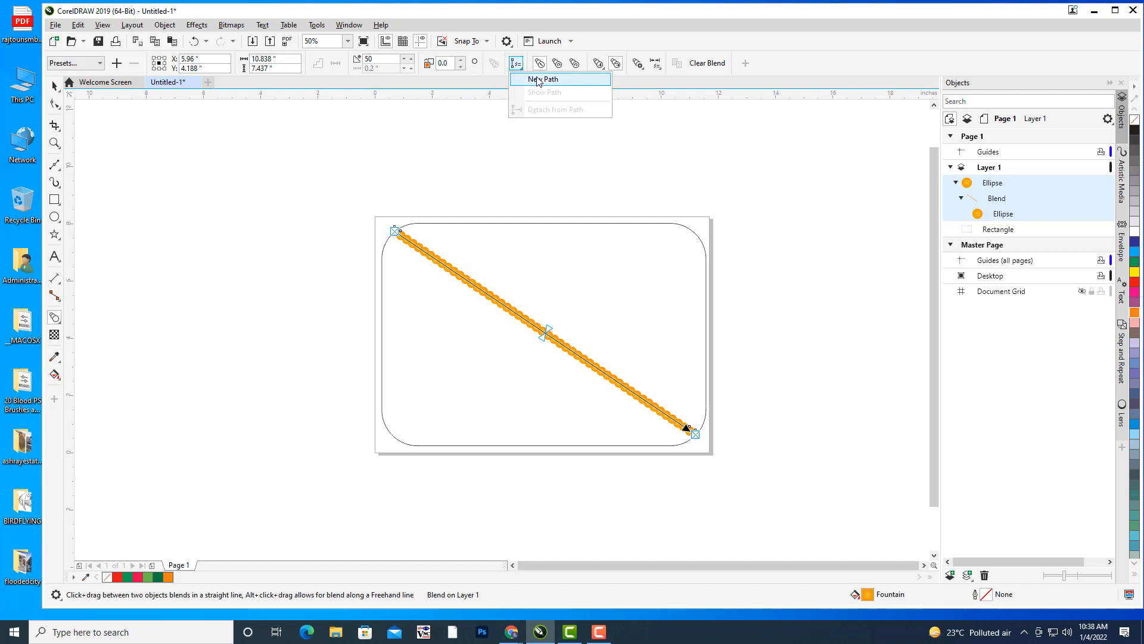
{"action": "left_click", "coordinate": [540, 78]}
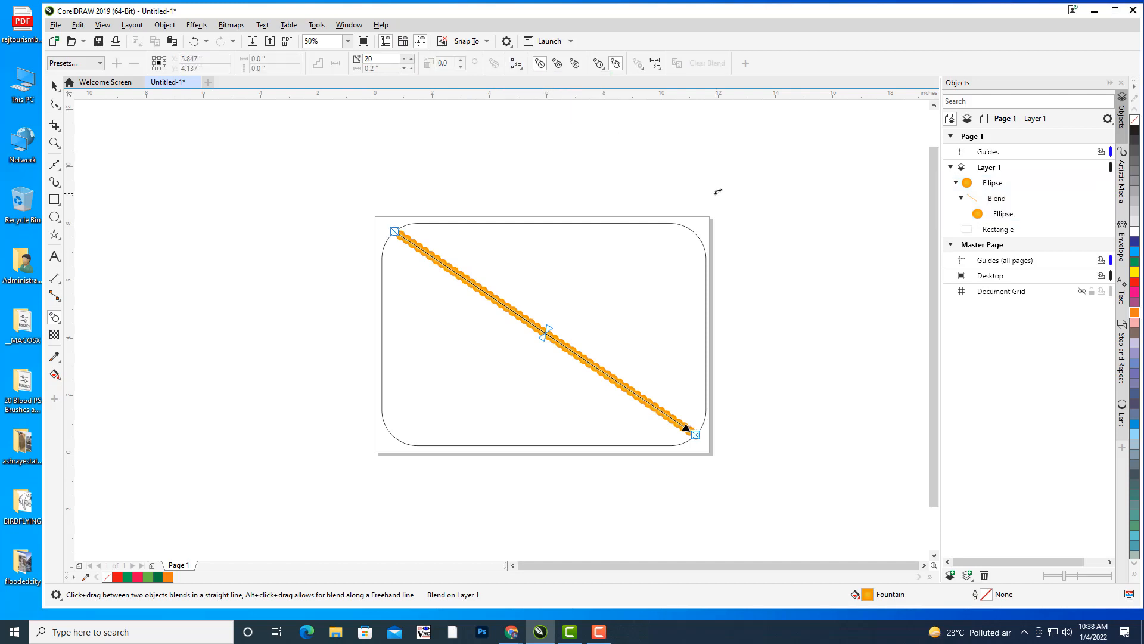
{"action": "left_click", "coordinate": [693, 227]}
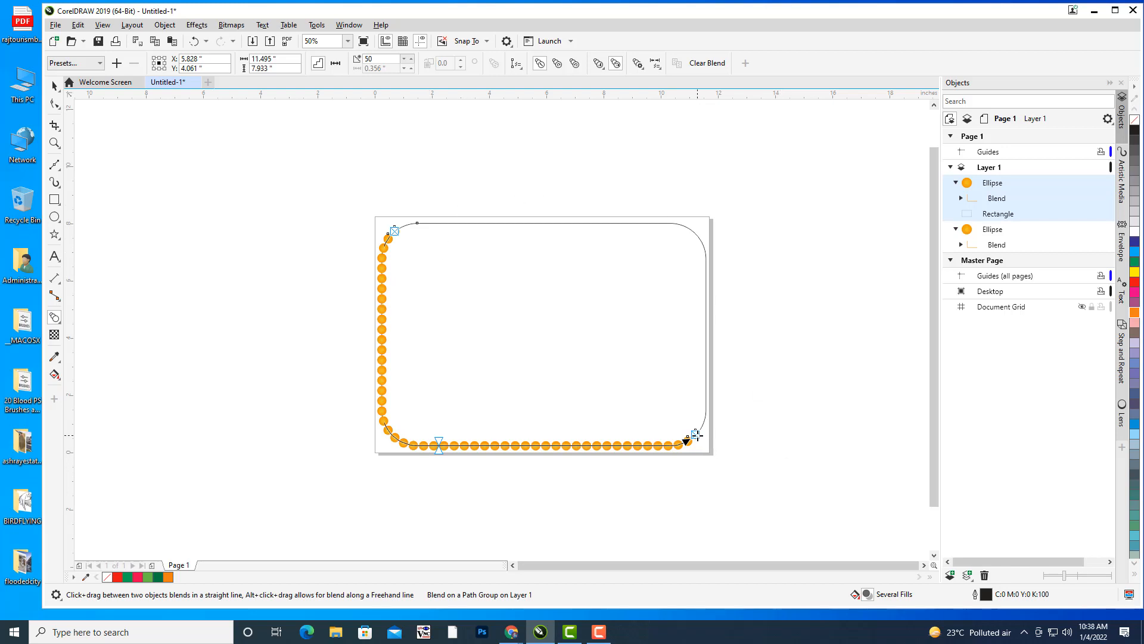
Extend the blend's end circle along the path around the right side onto the rectangle's top edge, at about X 3.11 inches
{"action": "left_click_drag", "start_coordinate": [695, 434], "coordinate": [705, 244]}
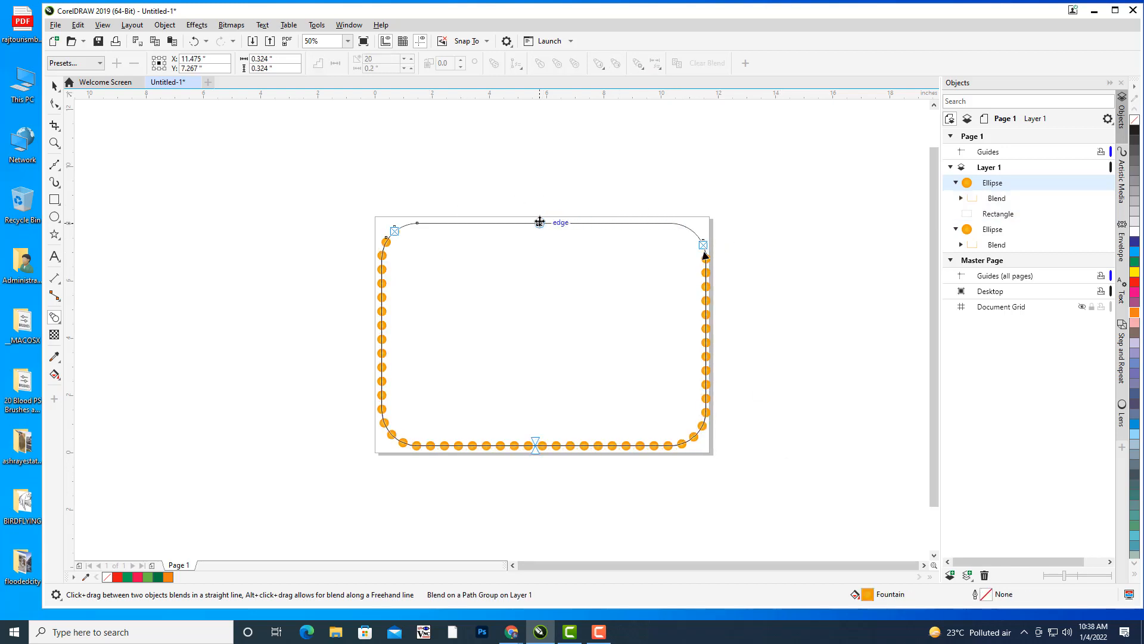
{"action": "left_click_drag", "start_coordinate": [540, 222], "coordinate": [543, 223]}
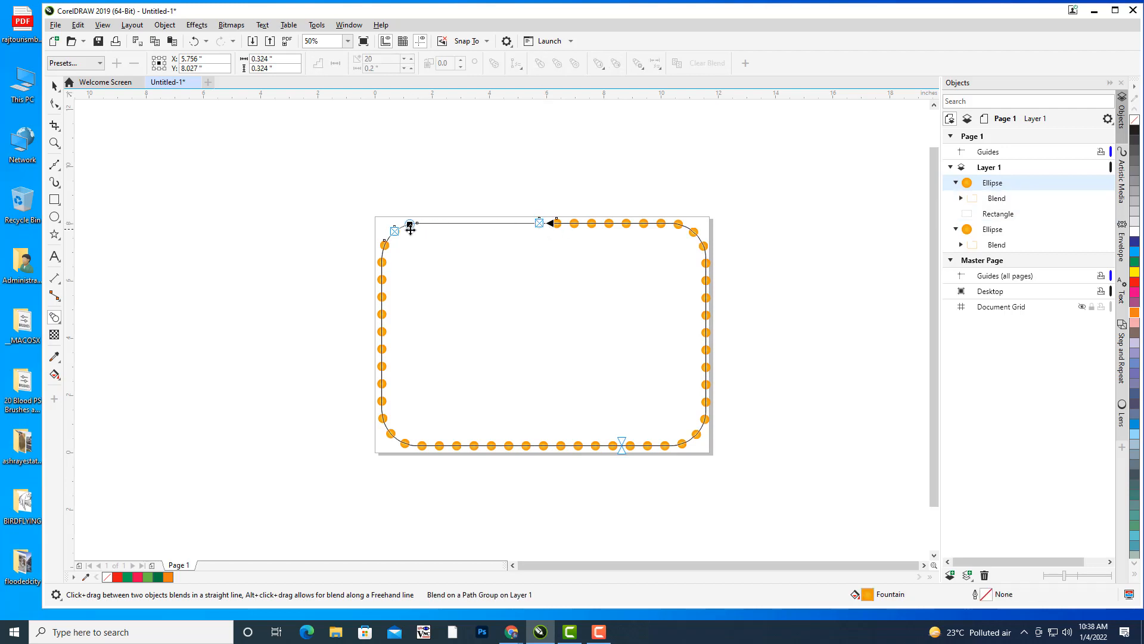
{"action": "left_click_drag", "start_coordinate": [410, 228], "coordinate": [463, 219]}
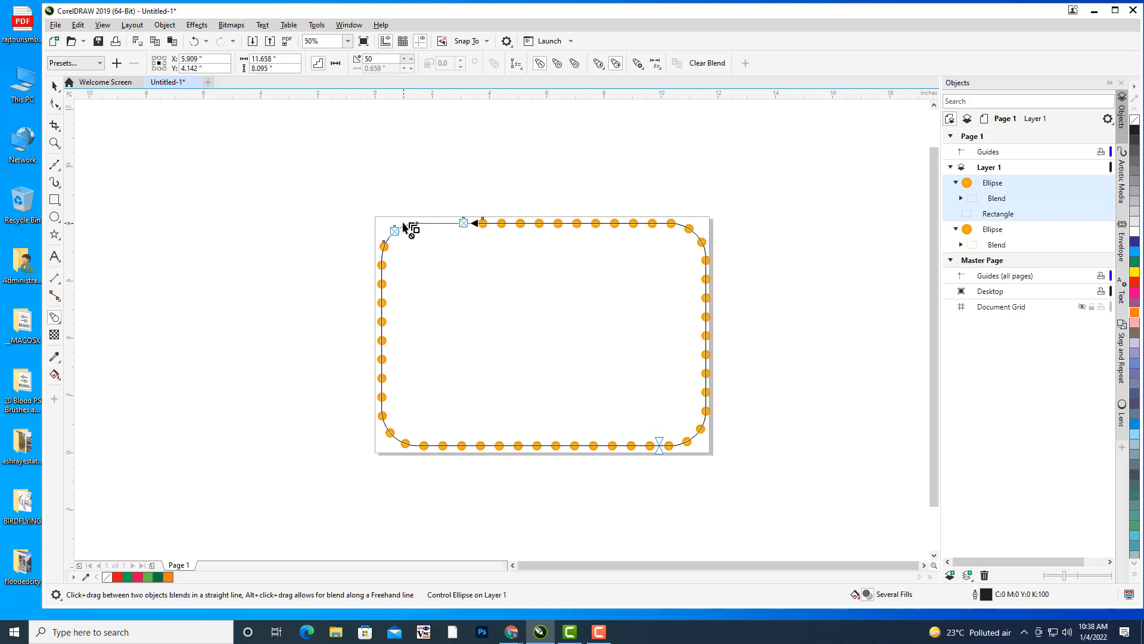
Try to move the blend's start circle from the upper-left corner onto the rectangle's top edge
{"action": "left_click_drag", "start_coordinate": [396, 230], "coordinate": [434, 221]}
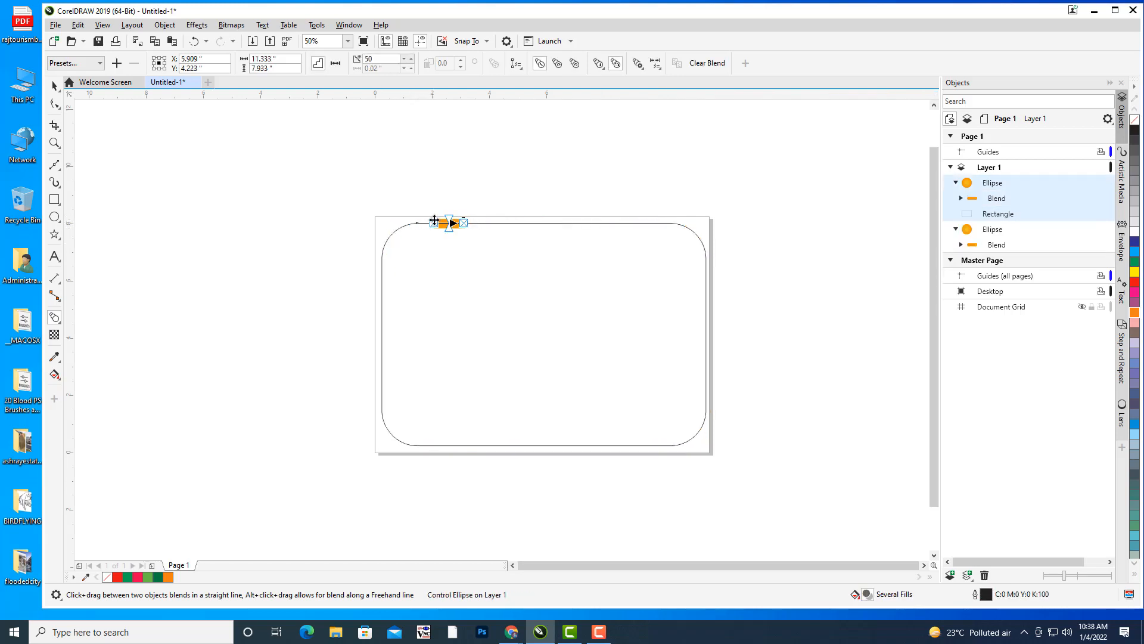
{"action": "key", "text": "ctrl+z"}
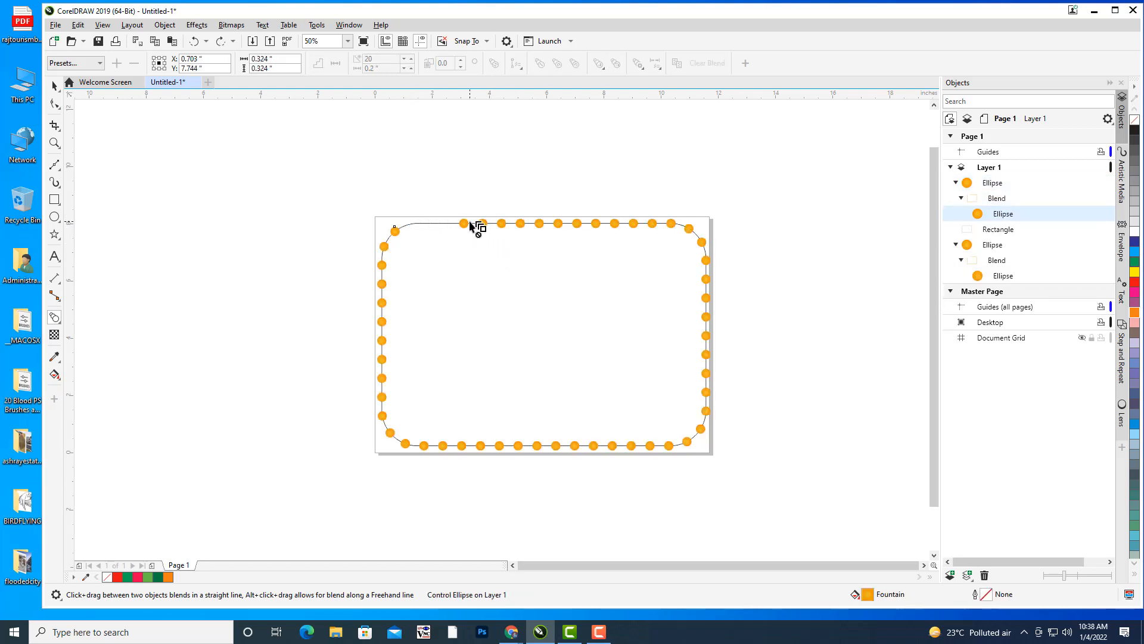
{"action": "left_click", "coordinate": [54, 86]}
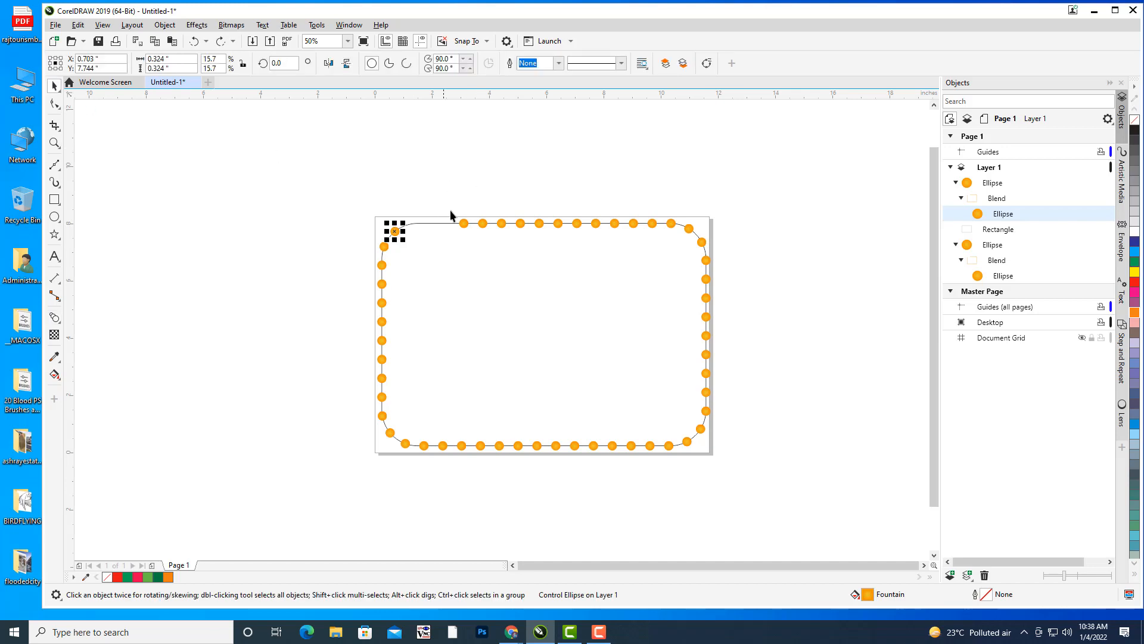
{"action": "left_click", "coordinate": [465, 223]}
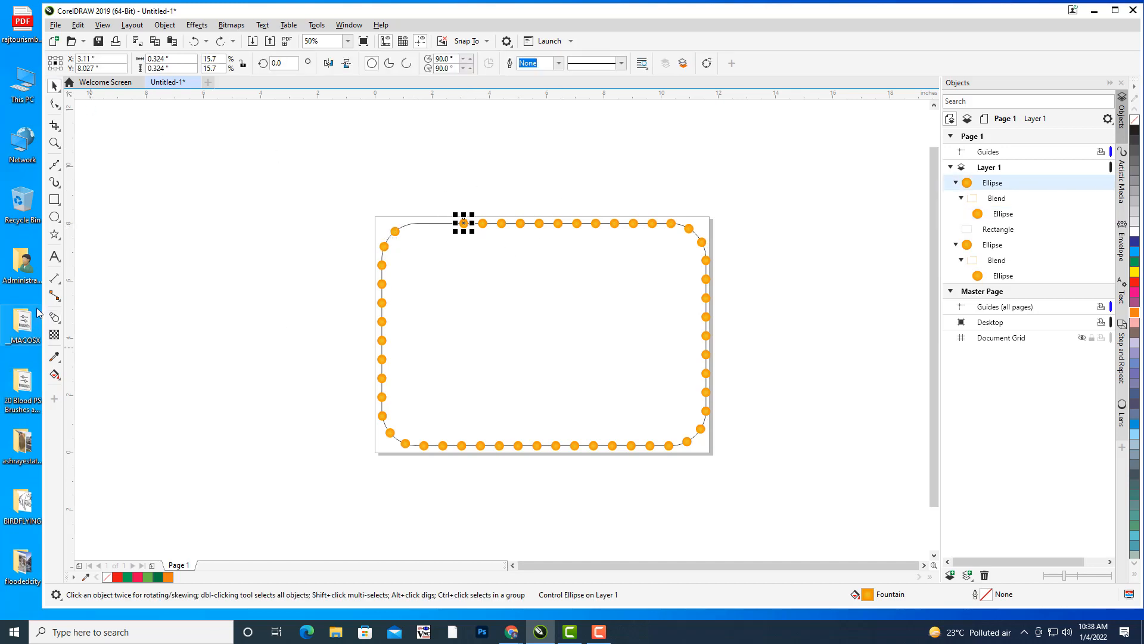
{"action": "left_click", "coordinate": [54, 317]}
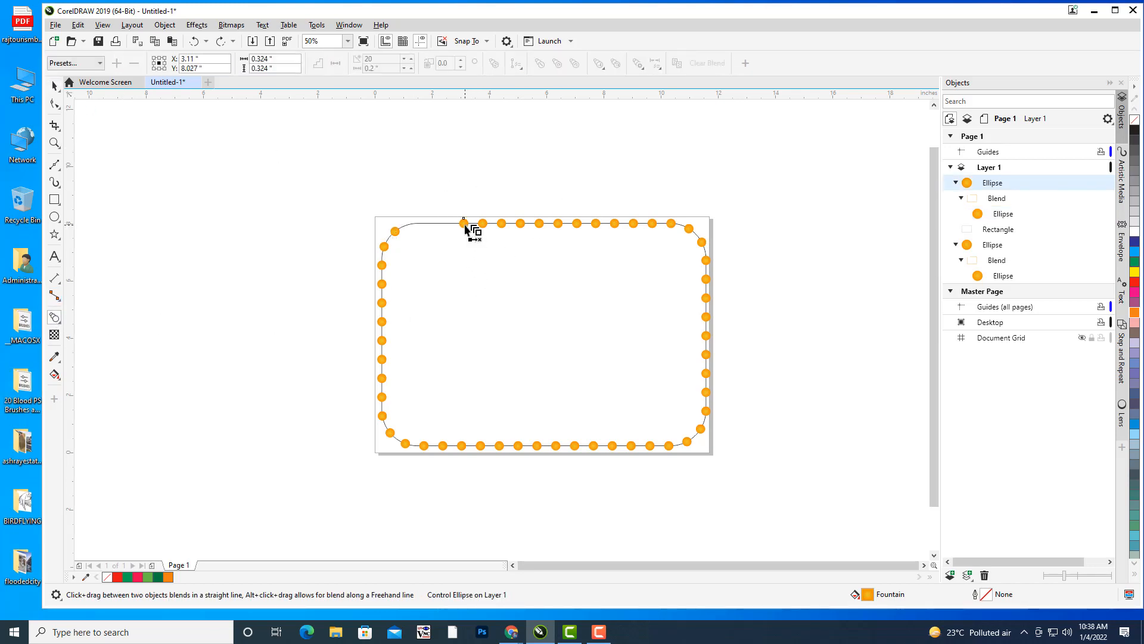
Move the blend's end circle along the top edge toward the upper-left corner, to about X 1.49 inches, closing the gap
{"action": "left_click", "coordinate": [1002, 201]}
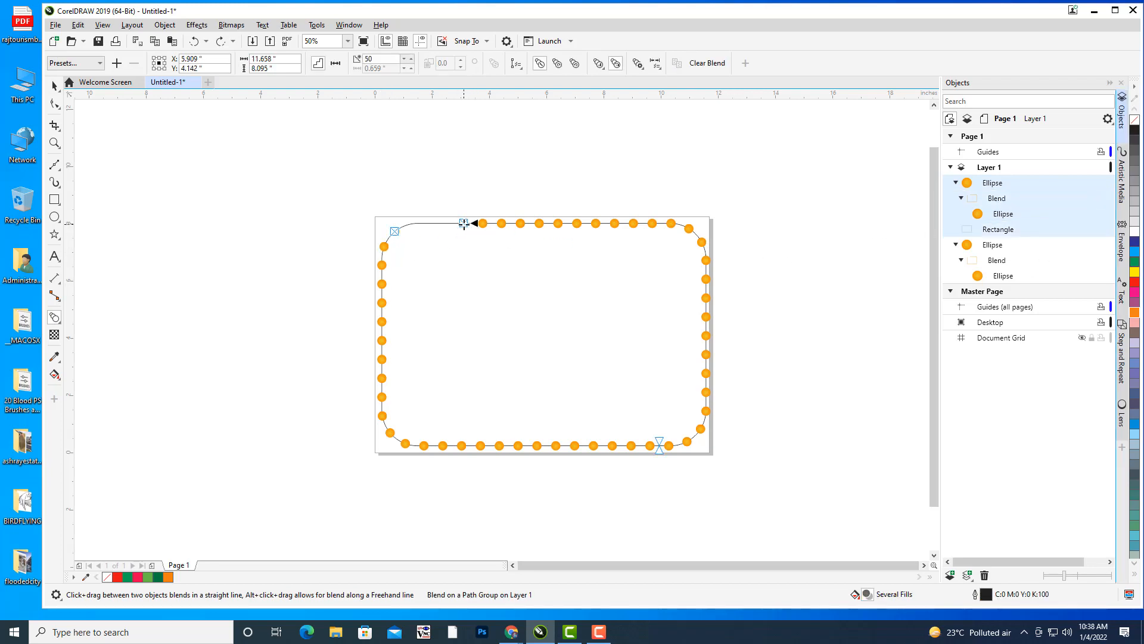
{"action": "left_click_drag", "start_coordinate": [463, 223], "coordinate": [405, 224]}
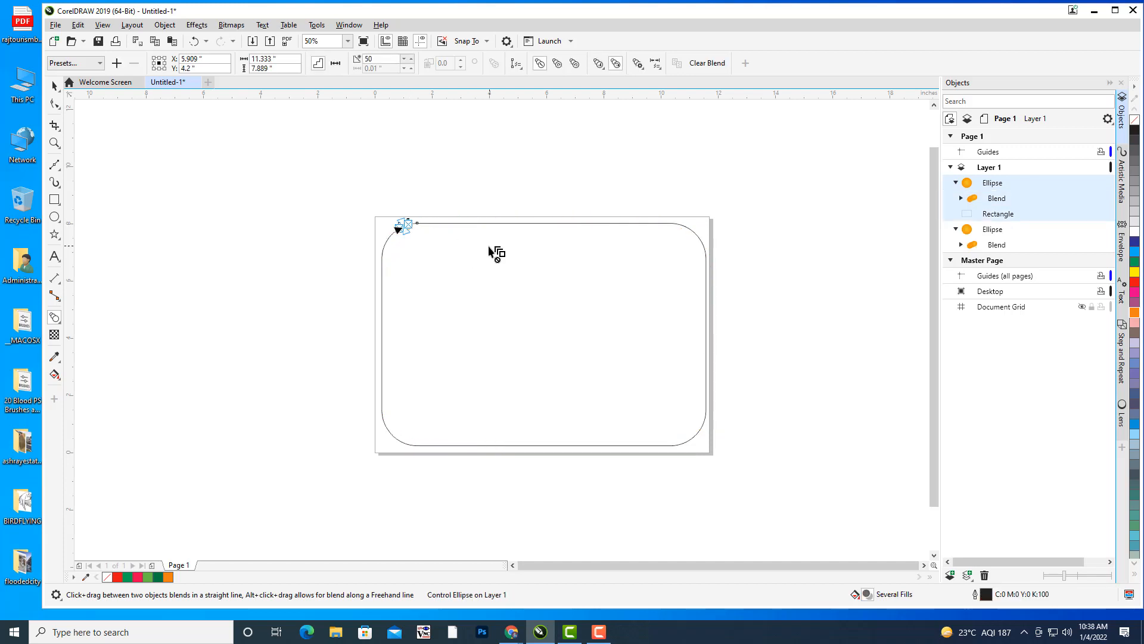
{"action": "key", "text": "ctrl+z"}
{"action": "middle_click", "coordinate": [608, 293]}
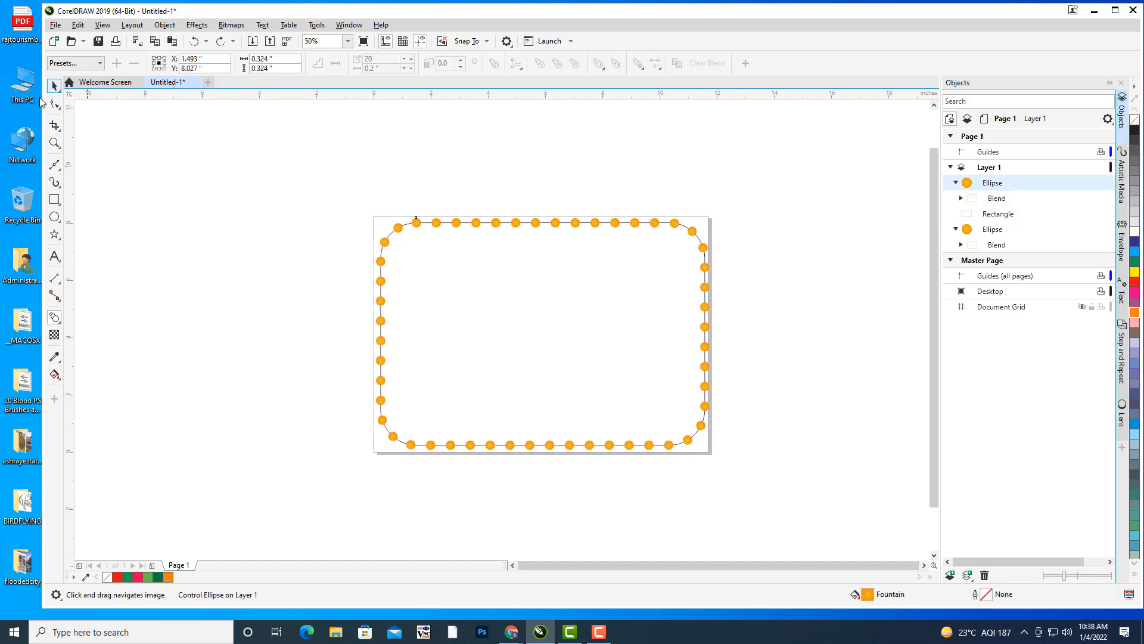
Break the circle blend apart from its rounded rectangle path
{"action": "left_click", "coordinate": [55, 87]}
{"action": "left_click", "coordinate": [832, 273]}
{"action": "left_click_drag", "start_coordinate": [833, 274], "coordinate": [820, 270]}
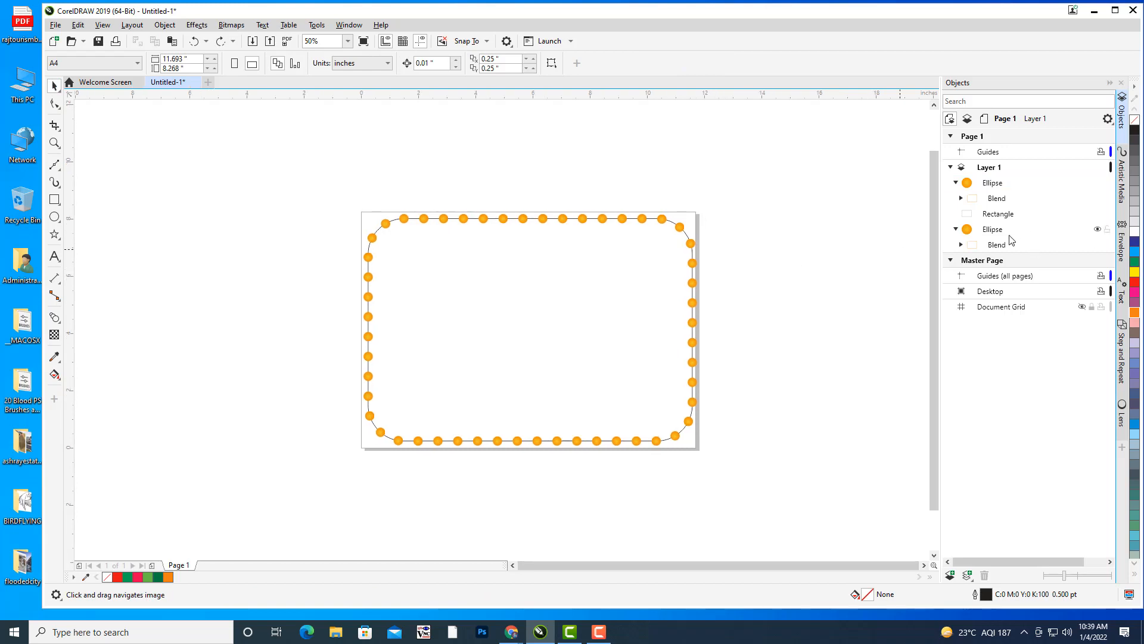
{"action": "left_click_drag", "start_coordinate": [653, 243], "coordinate": [718, 231]}
{"action": "scroll", "coordinate": [521, 201], "scroll_direction": "up", "scroll_amount": 1}
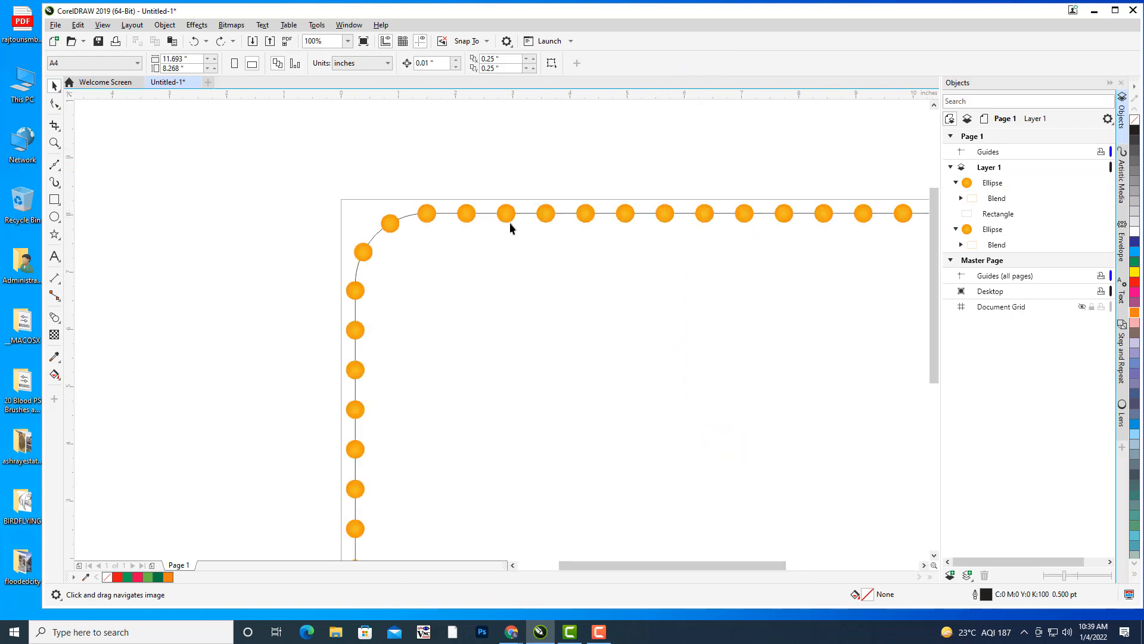
{"action": "scroll", "coordinate": [509, 223], "scroll_direction": "down", "scroll_amount": 1}
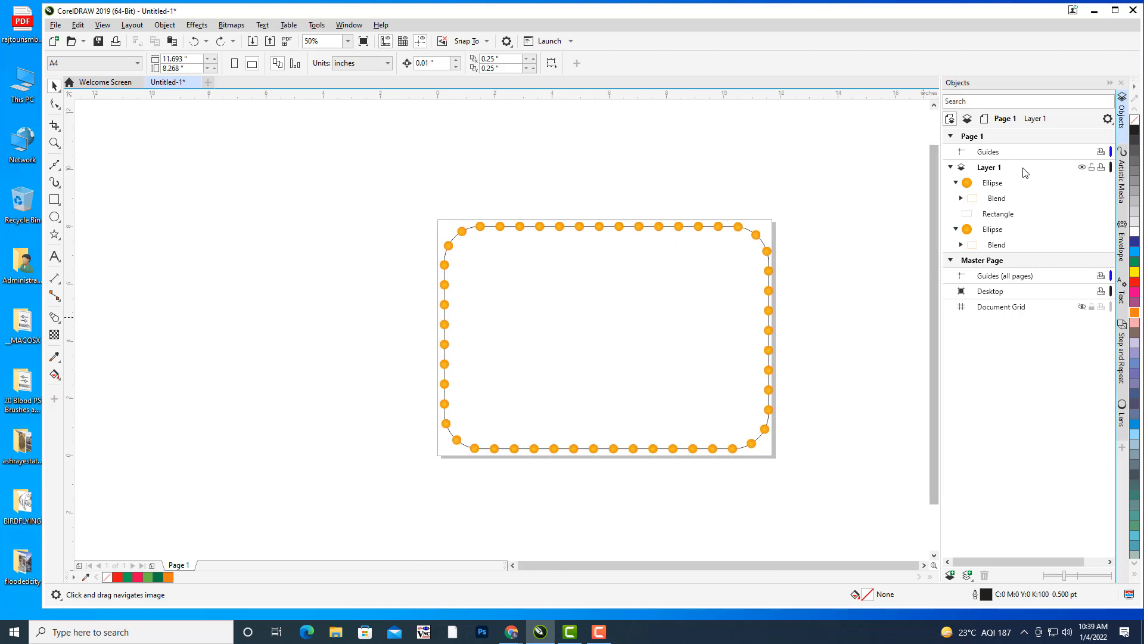
{"action": "left_click", "coordinate": [996, 198]}
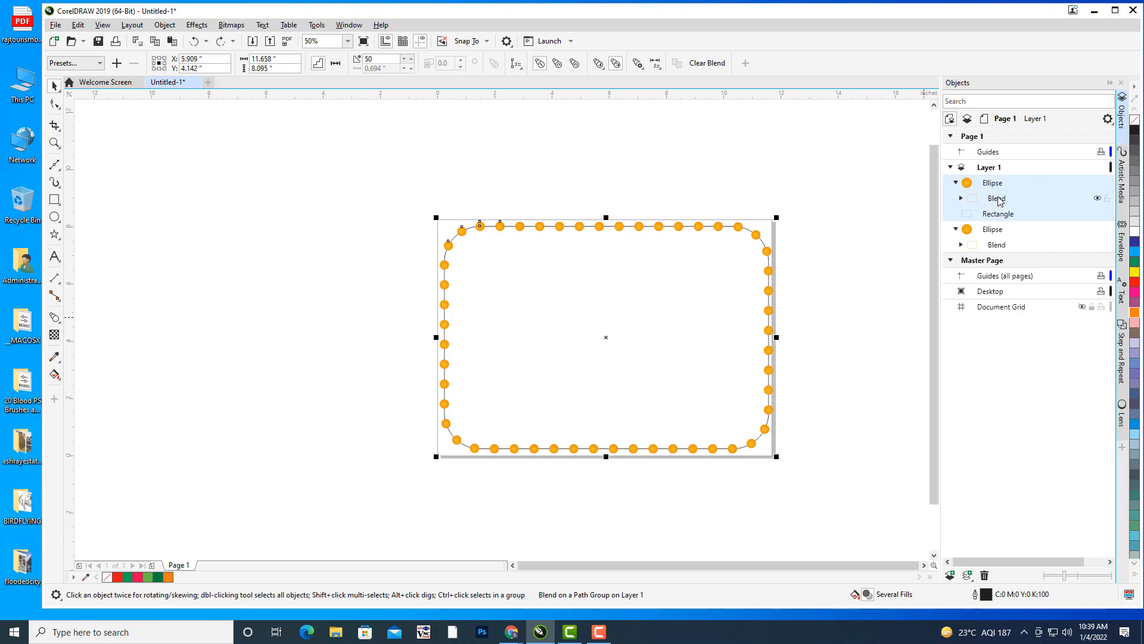
{"action": "right_click", "coordinate": [999, 201]}
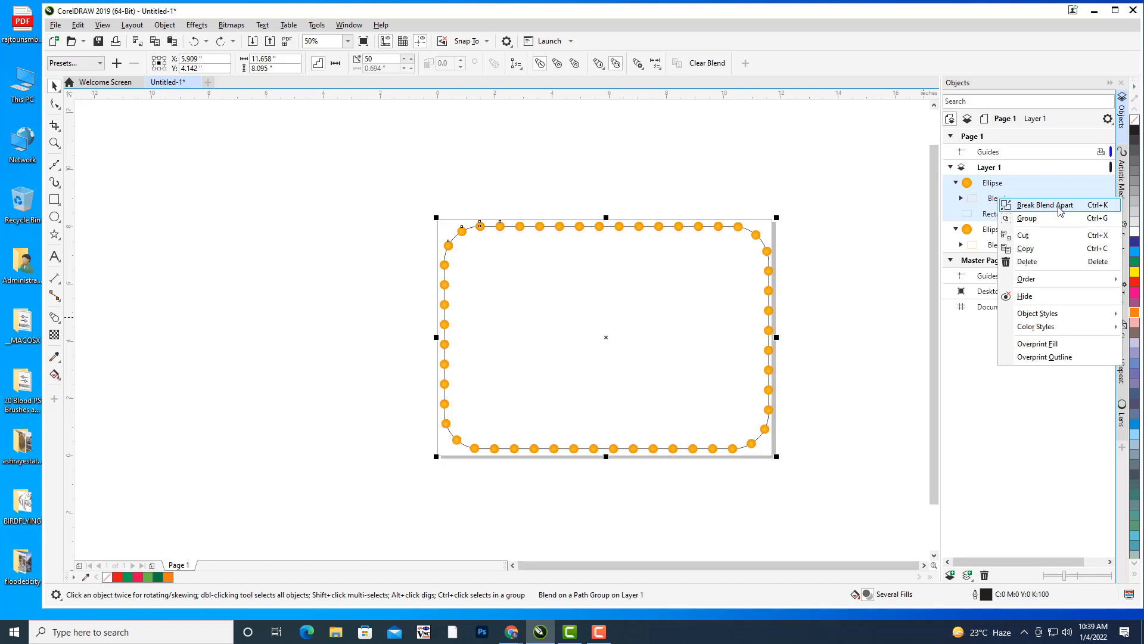
{"action": "left_click", "coordinate": [1059, 207]}
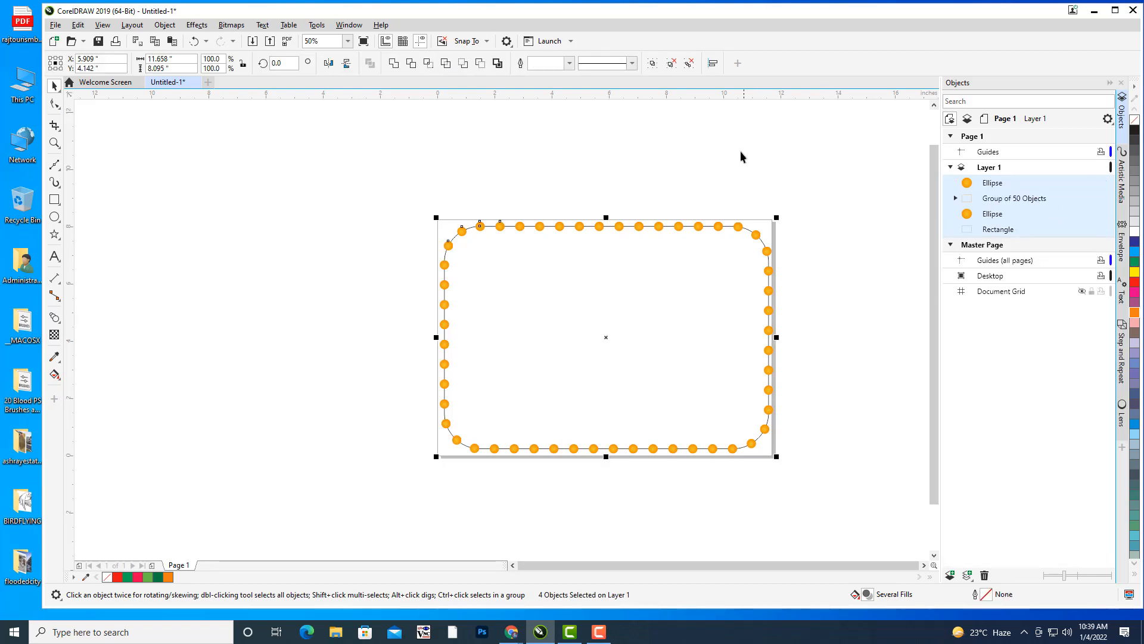
Delete the rounded rectangle outline, keeping the circles around the page
{"action": "left_click", "coordinate": [856, 299]}
{"action": "left_click_drag", "start_coordinate": [819, 238], "coordinate": [781, 242]}
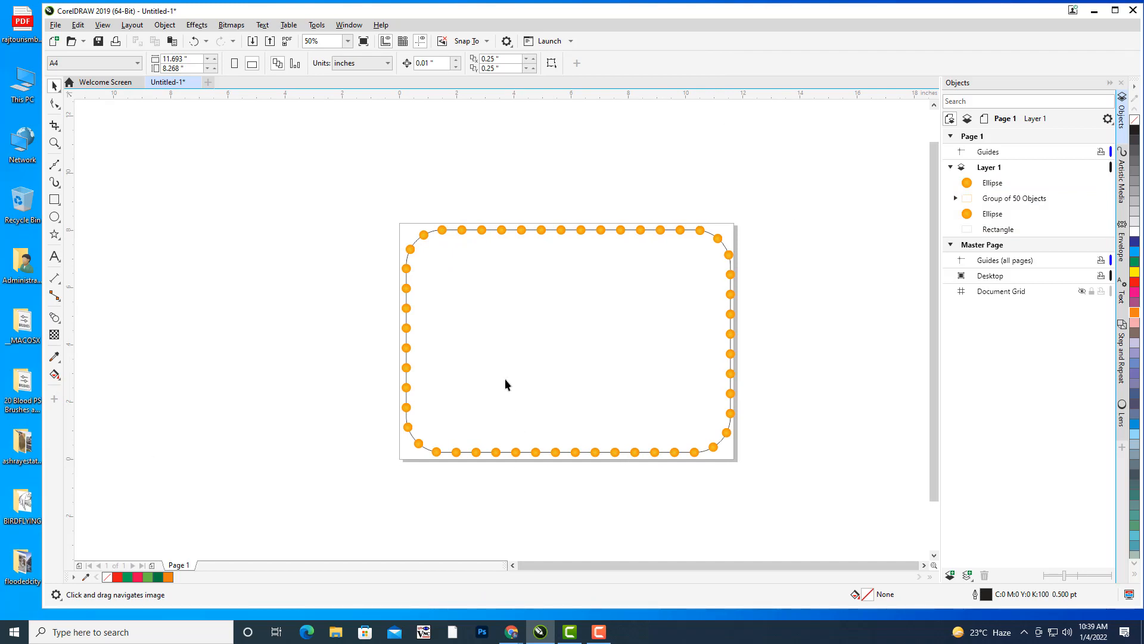
{"action": "scroll", "coordinate": [613, 247], "scroll_direction": "up", "scroll_amount": 1}
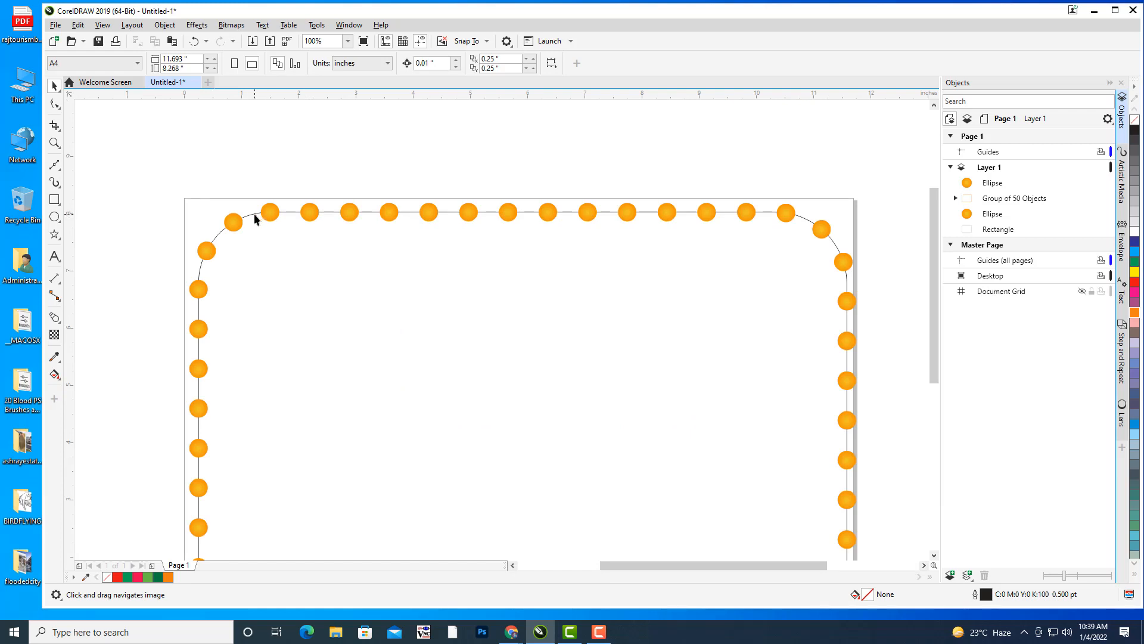
{"action": "left_click", "coordinate": [251, 215]}
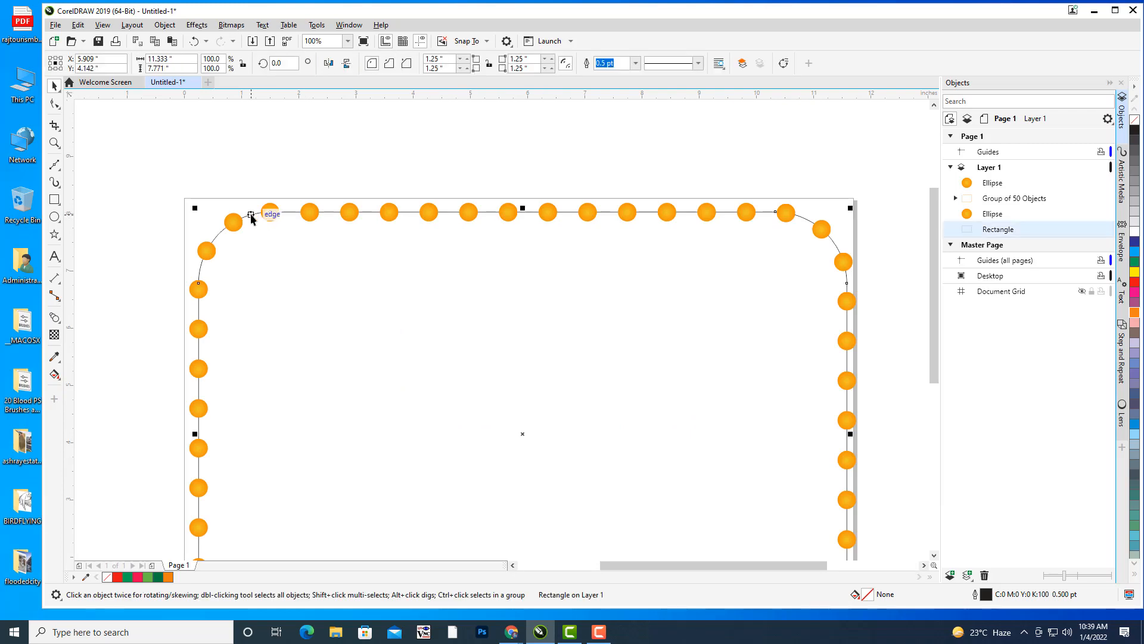
{"action": "key", "text": "Delete"}
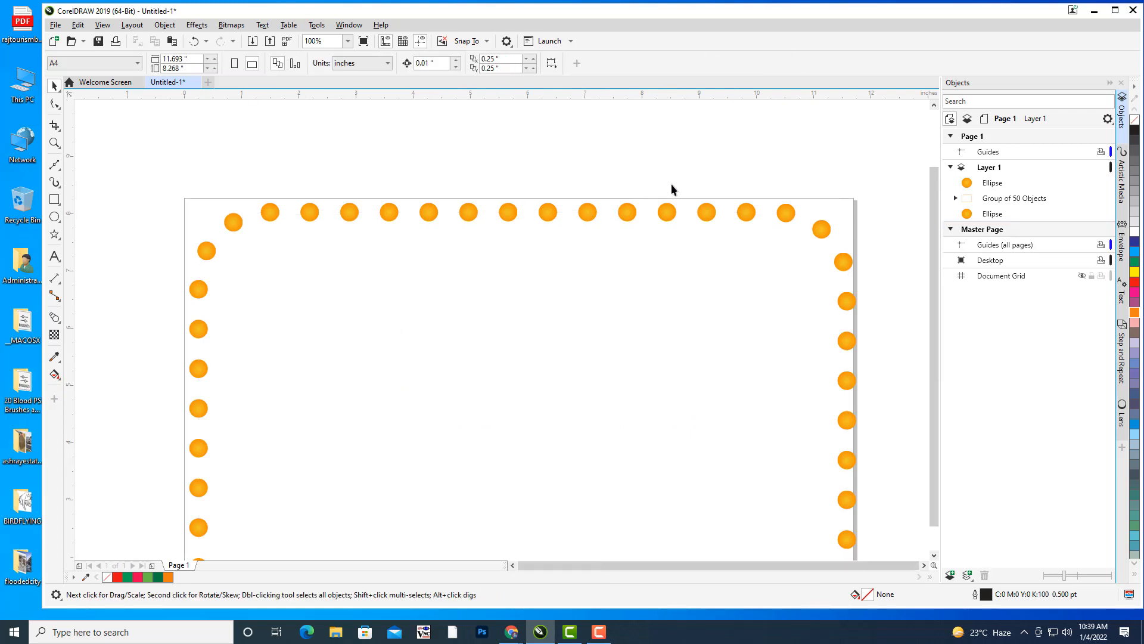
{"action": "scroll", "coordinate": [671, 185], "scroll_direction": "down", "scroll_amount": 1}
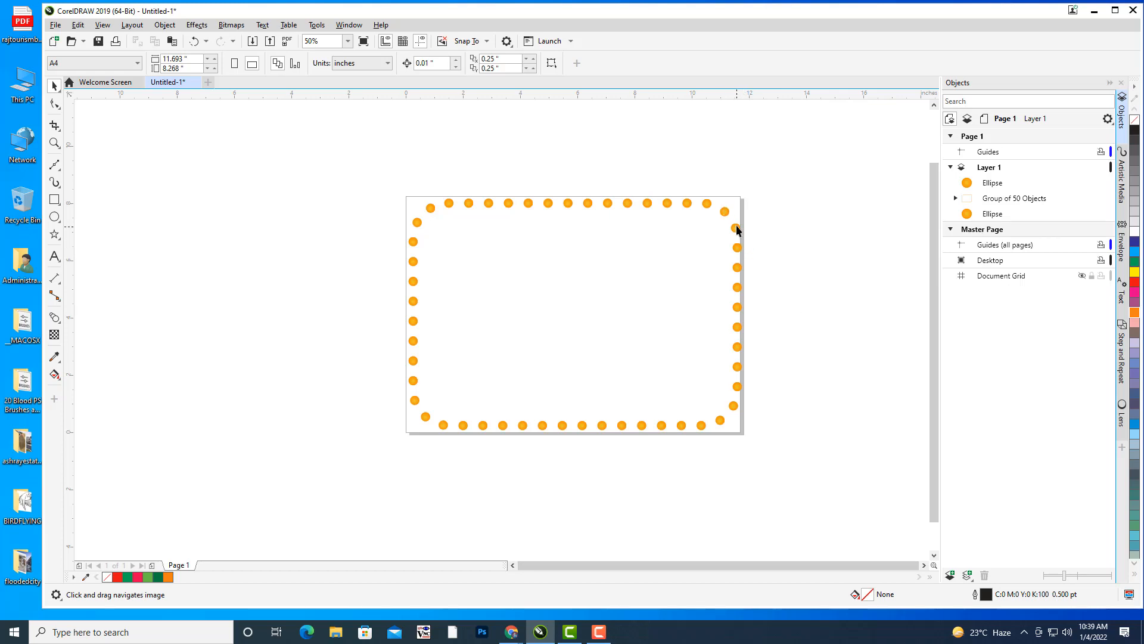
Shrink the group of 50 circles to about 11.37 by 7.93 inches and position it just inside the page edges
{"action": "left_click", "coordinate": [1018, 199]}
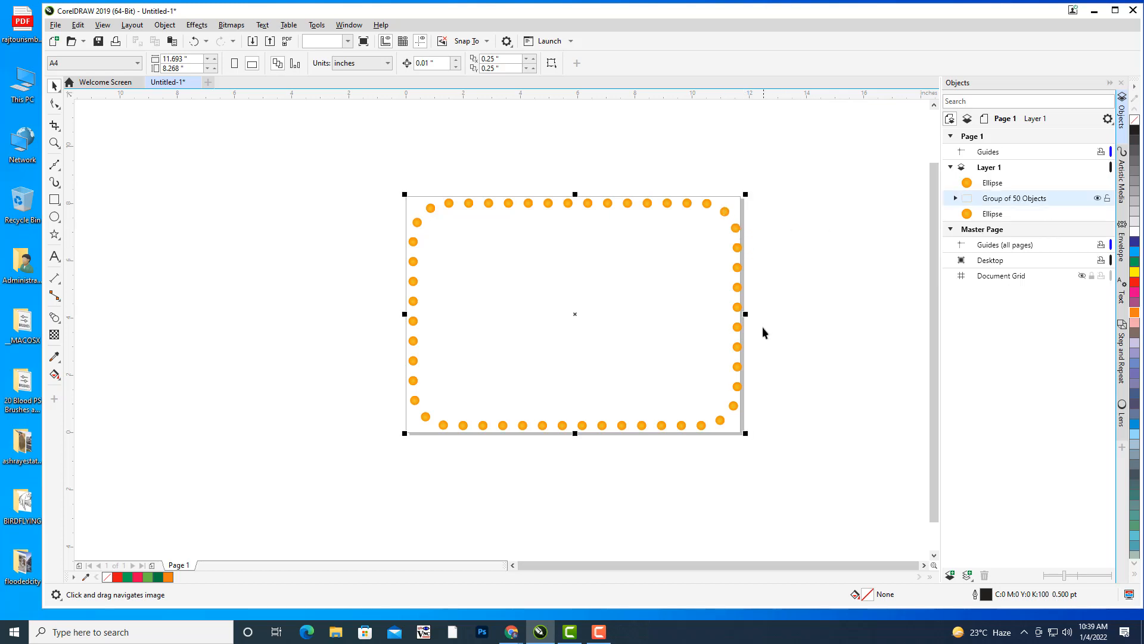
{"action": "left_click_drag", "start_coordinate": [749, 312], "coordinate": [742, 311]}
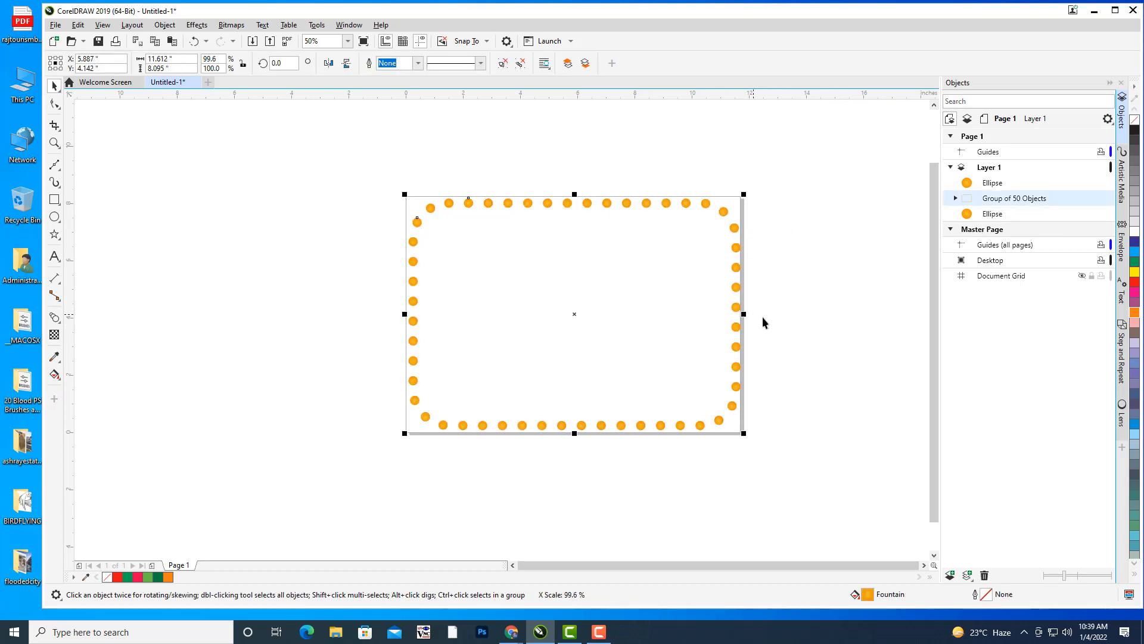
{"action": "left_click", "coordinate": [558, 309]}
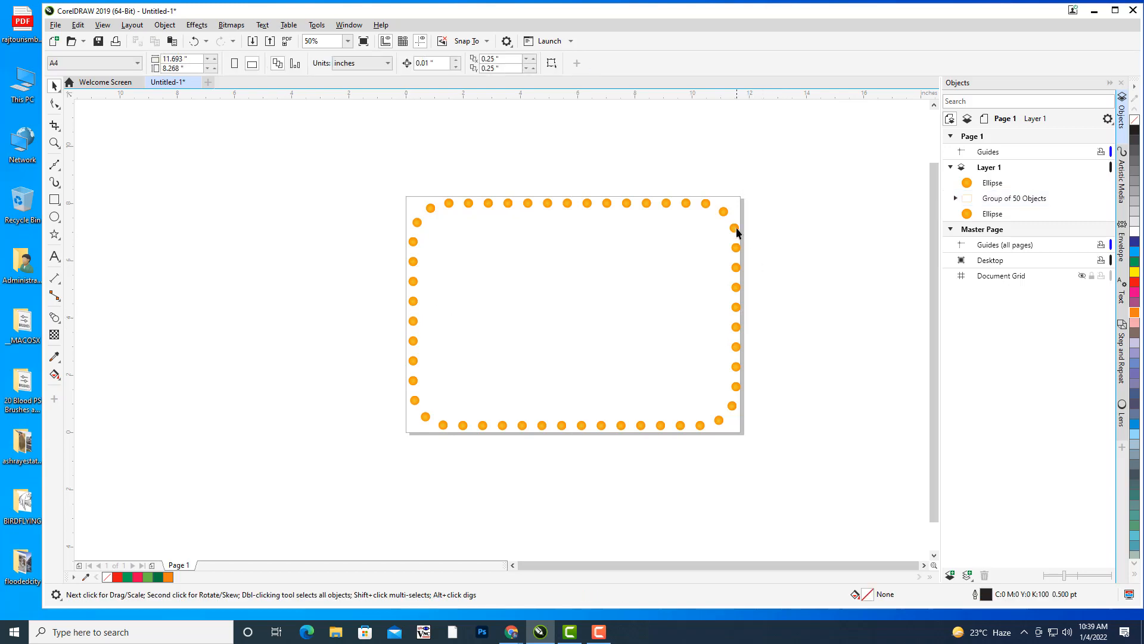
{"action": "left_click", "coordinate": [735, 227]}
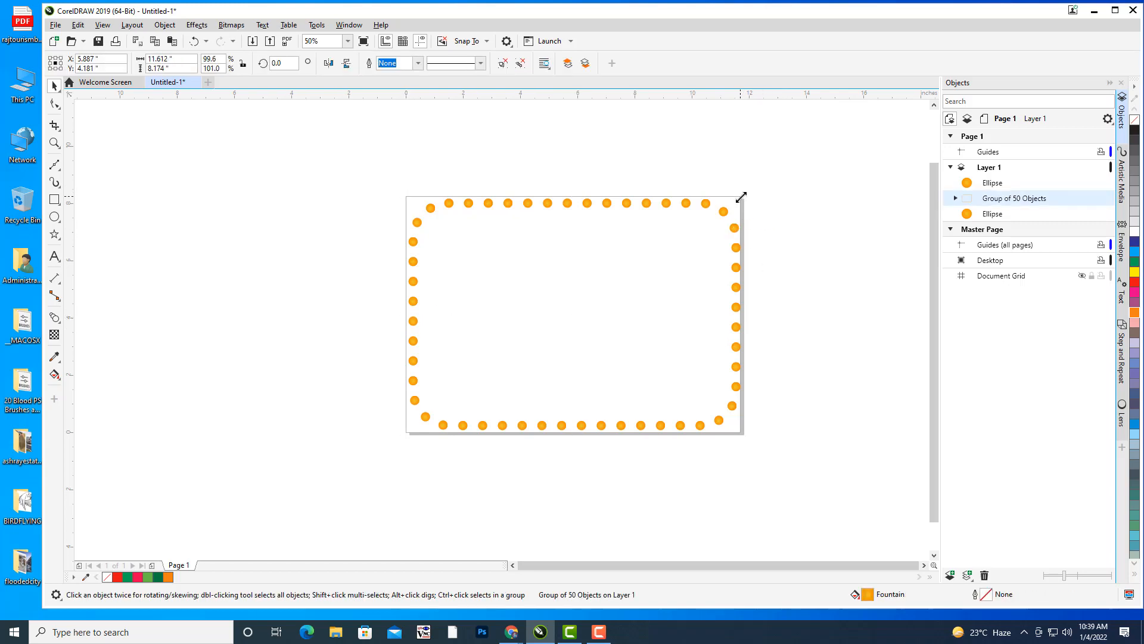
{"action": "left_click_drag", "start_coordinate": [743, 194], "coordinate": [737, 199]}
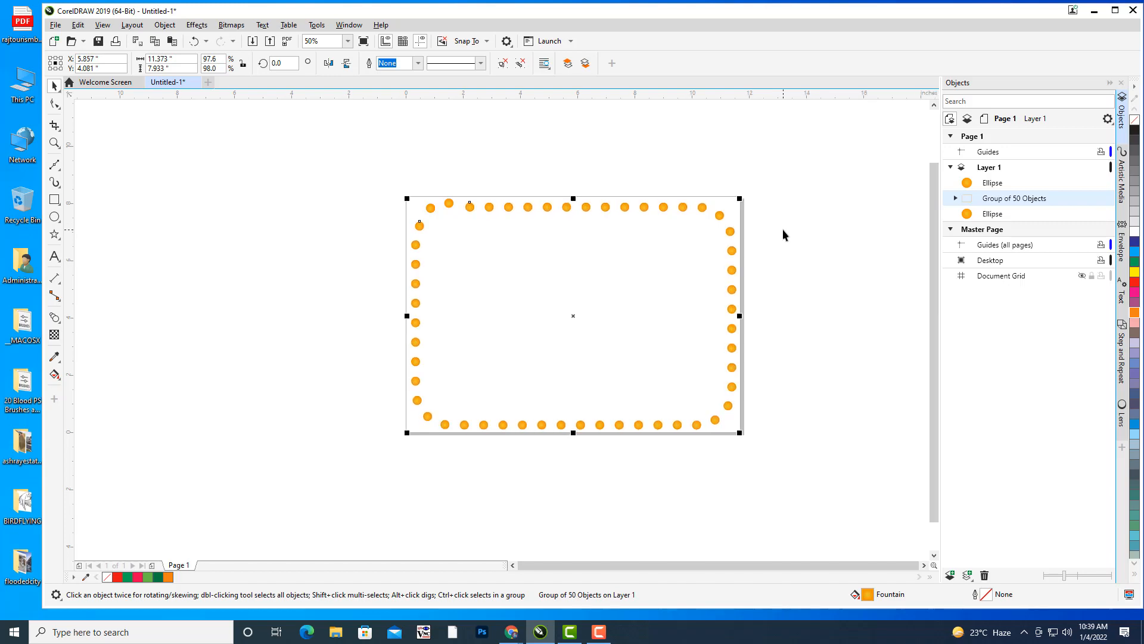
{"action": "left_click", "coordinate": [782, 229]}
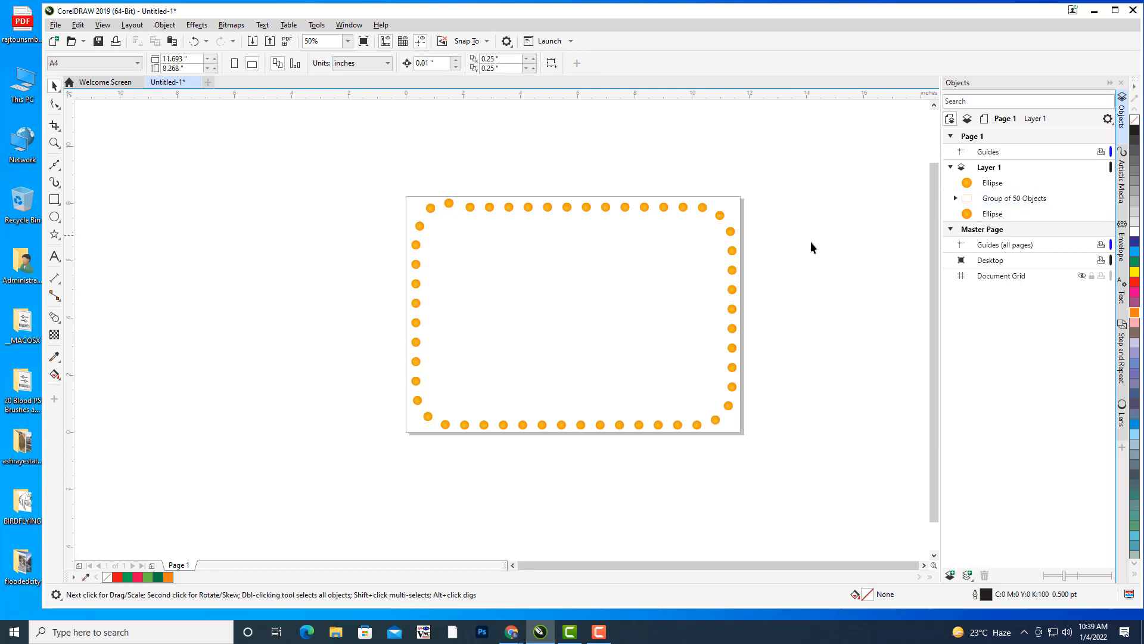
{"action": "key", "text": "ctrl+z"}
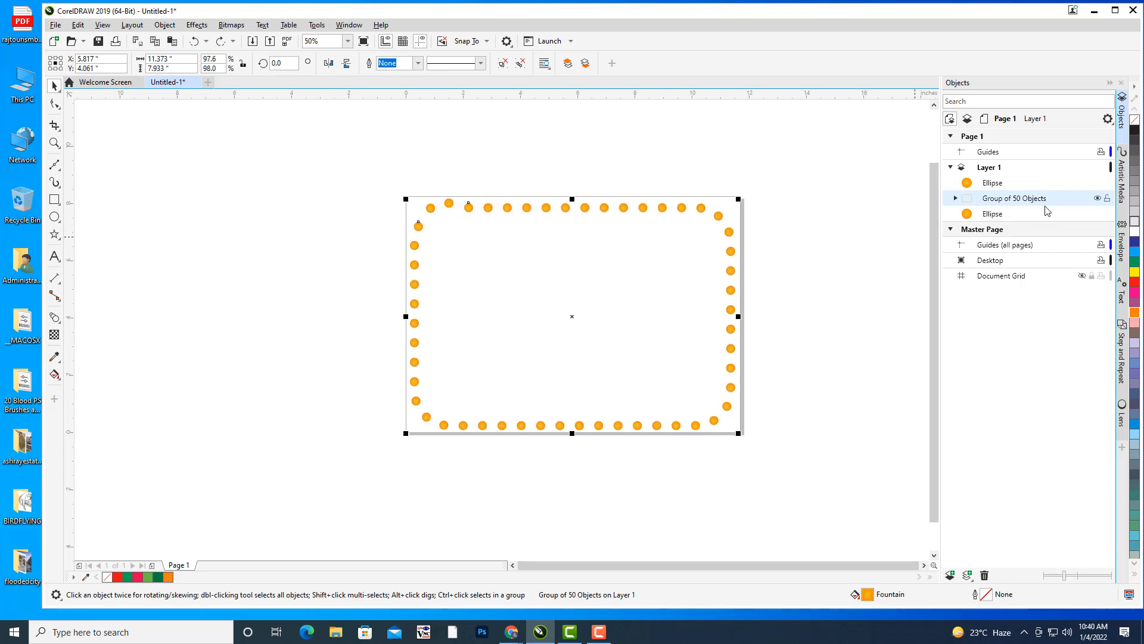
Delete the separate circle on the top edge near the upper-left corner
{"action": "left_click", "coordinate": [687, 153]}
{"action": "left_click", "coordinate": [448, 205]}
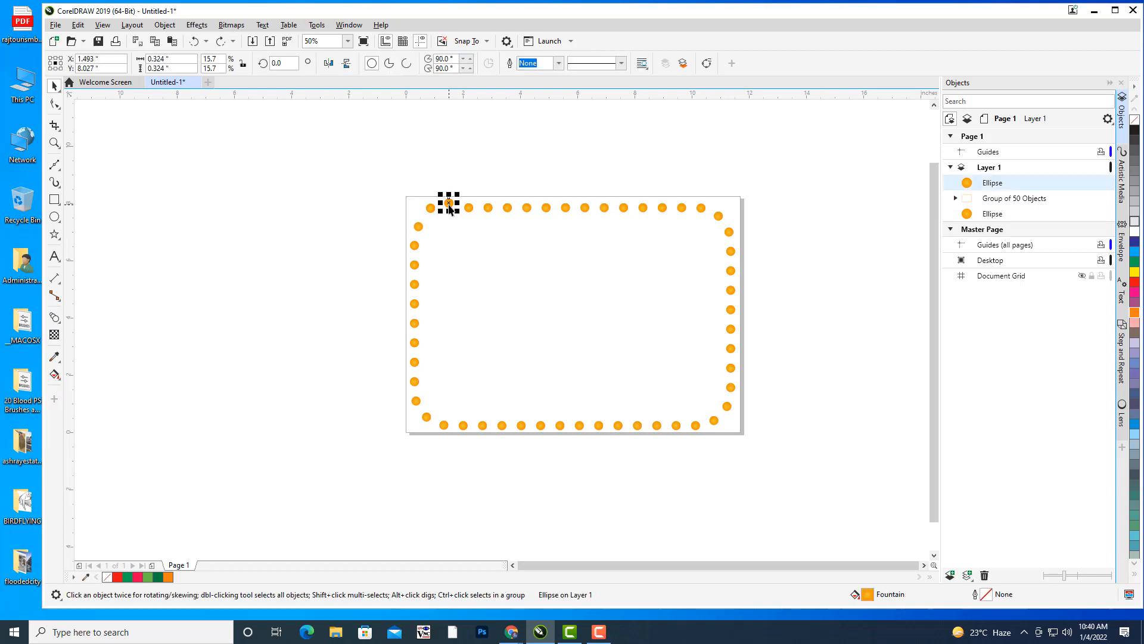
{"action": "key", "text": "Delete"}
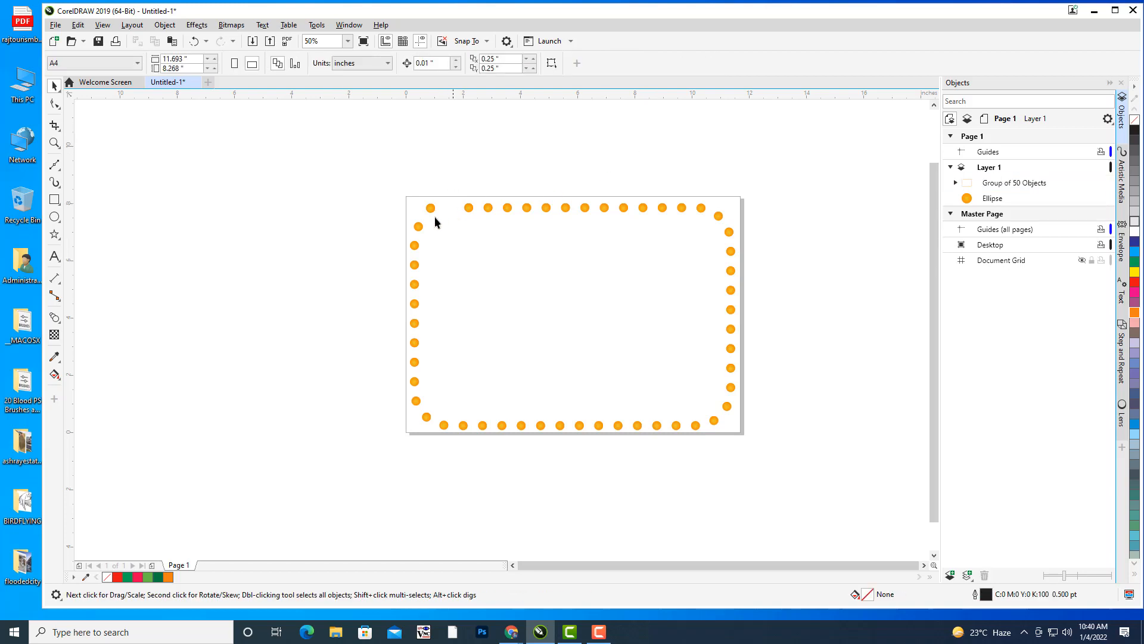
{"action": "left_click_drag", "start_coordinate": [707, 225], "coordinate": [699, 241]}
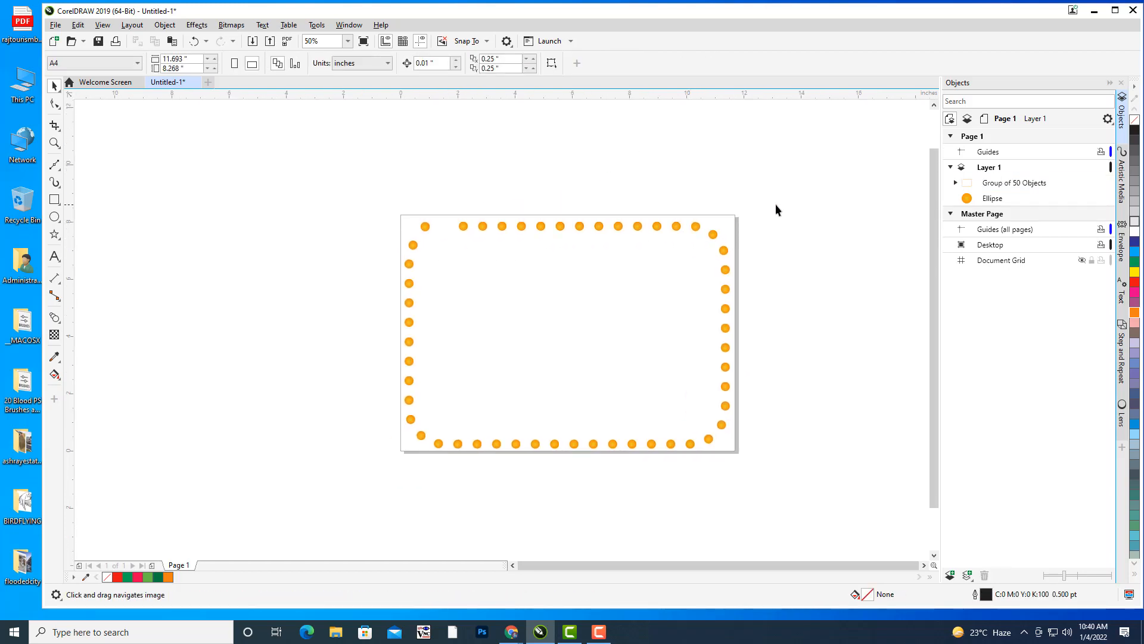
Nudge the separate circle near the page's upper-left corner down to about Y 7.78 inches
{"action": "left_click_drag", "start_coordinate": [524, 197], "coordinate": [556, 181]}
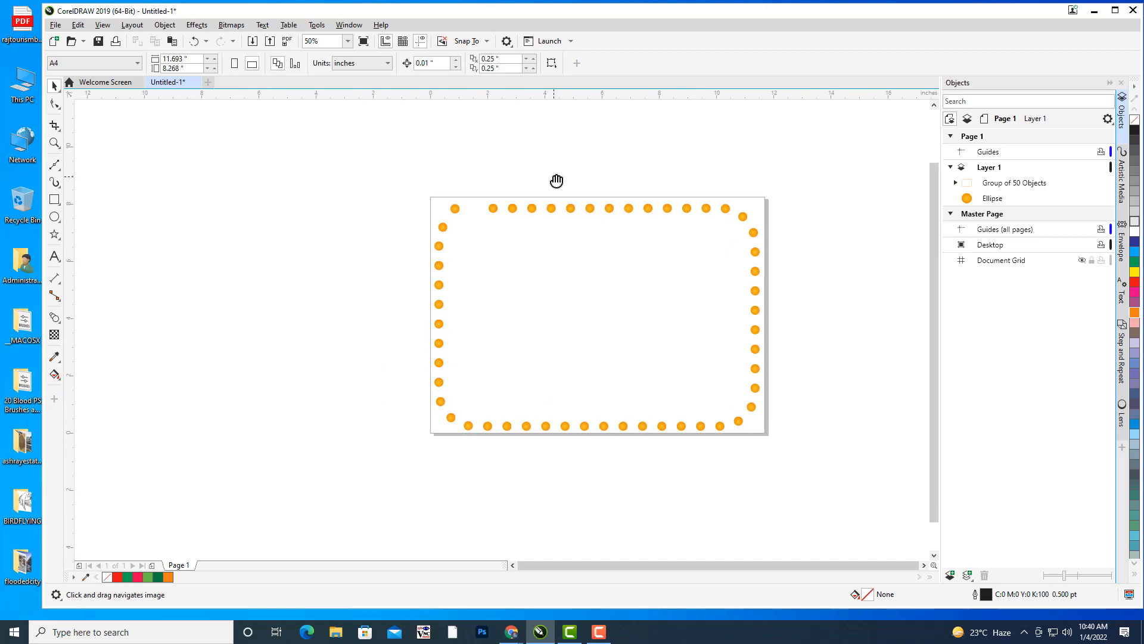
{"action": "left_click", "coordinate": [456, 209]}
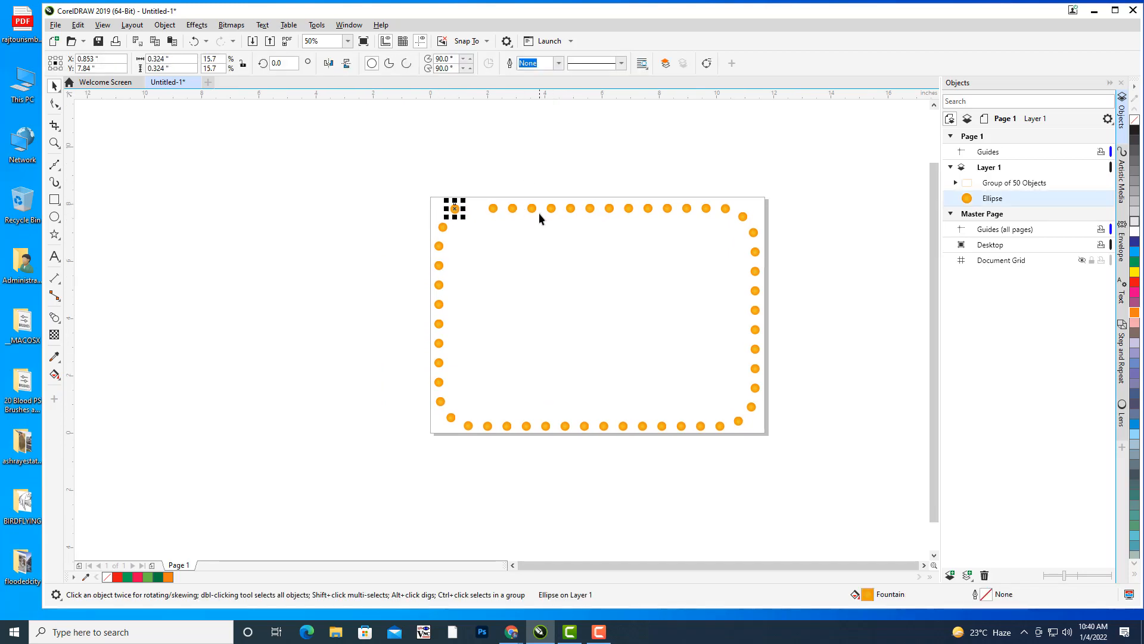
{"action": "key", "text": "Down"}
{"action": "key", "text": "Down"}
{"action": "key", "text": "Down"}
{"action": "key", "text": "Down"}
{"action": "left_click", "coordinate": [511, 184]}
{"action": "key", "text": "h"}
{"action": "left_click_drag", "start_coordinate": [649, 257], "coordinate": [658, 263]}
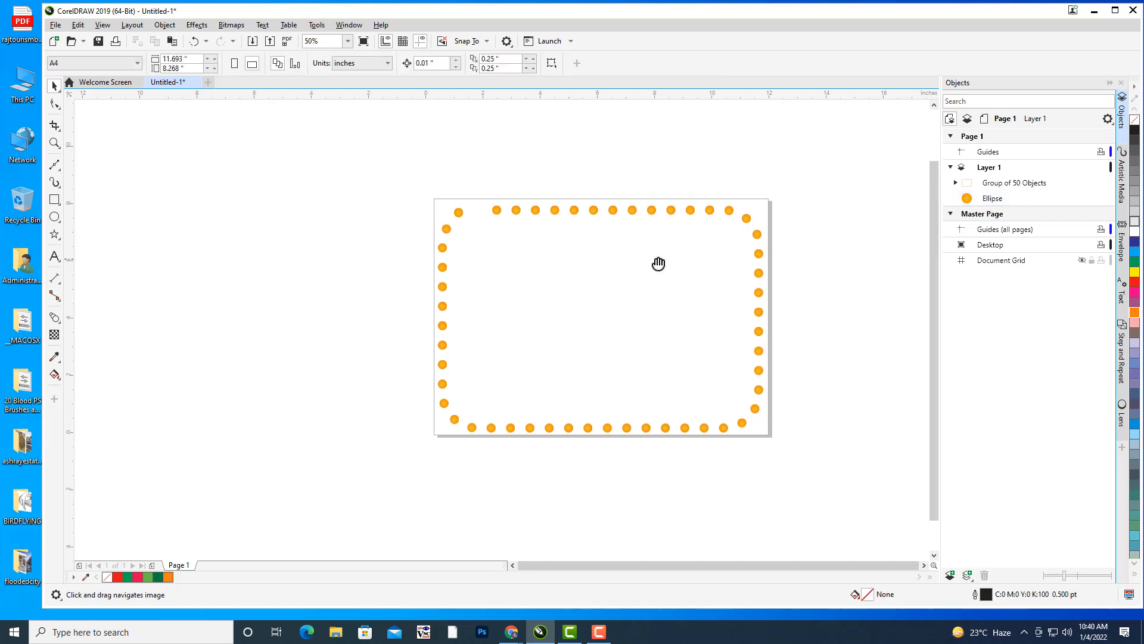
Examine which border circles belong to the group of 50 objects and which one is the separate ellipse
{"action": "key", "text": "space"}
{"action": "left_click", "coordinate": [498, 212]}
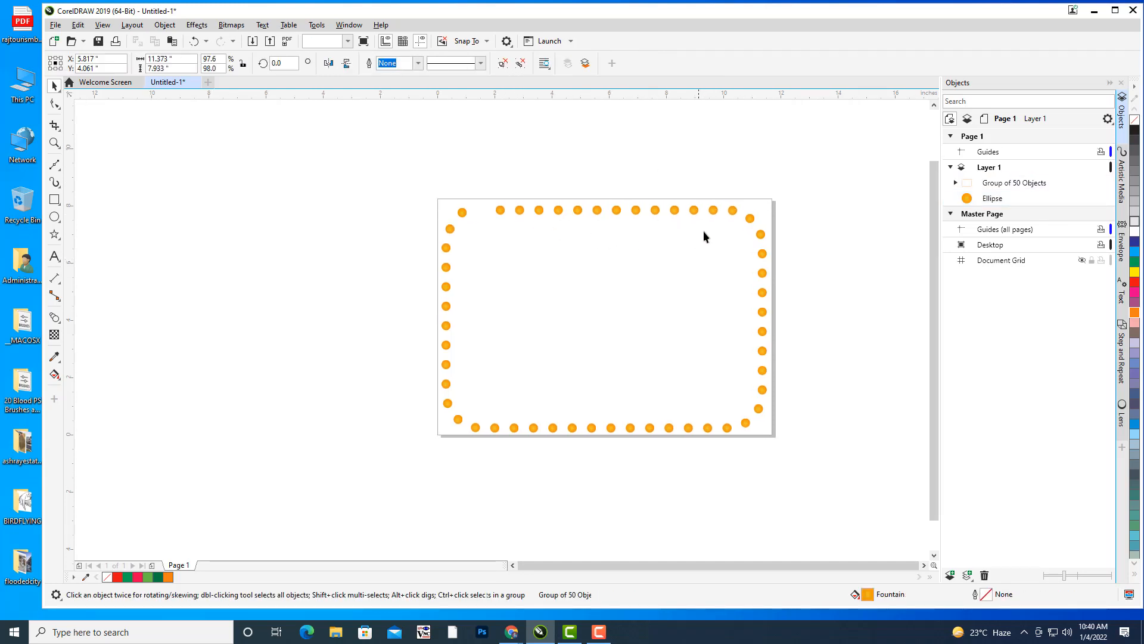
{"action": "key", "text": "h"}
{"action": "left_click_drag", "start_coordinate": [769, 243], "coordinate": [744, 243]}
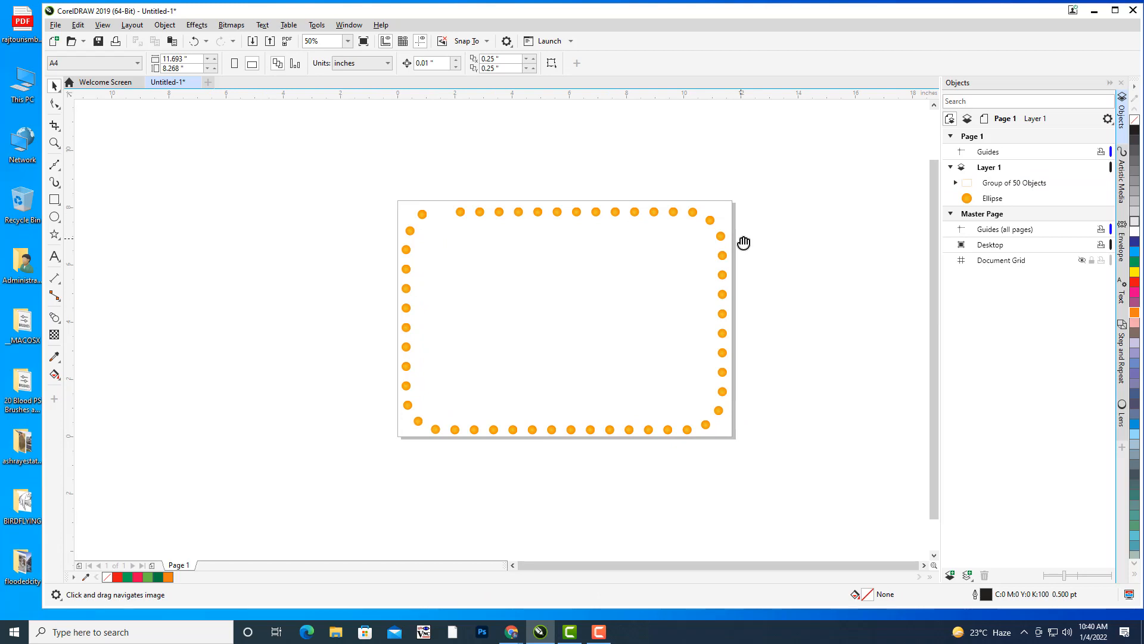
{"action": "left_click_drag", "start_coordinate": [744, 243], "coordinate": [737, 251]}
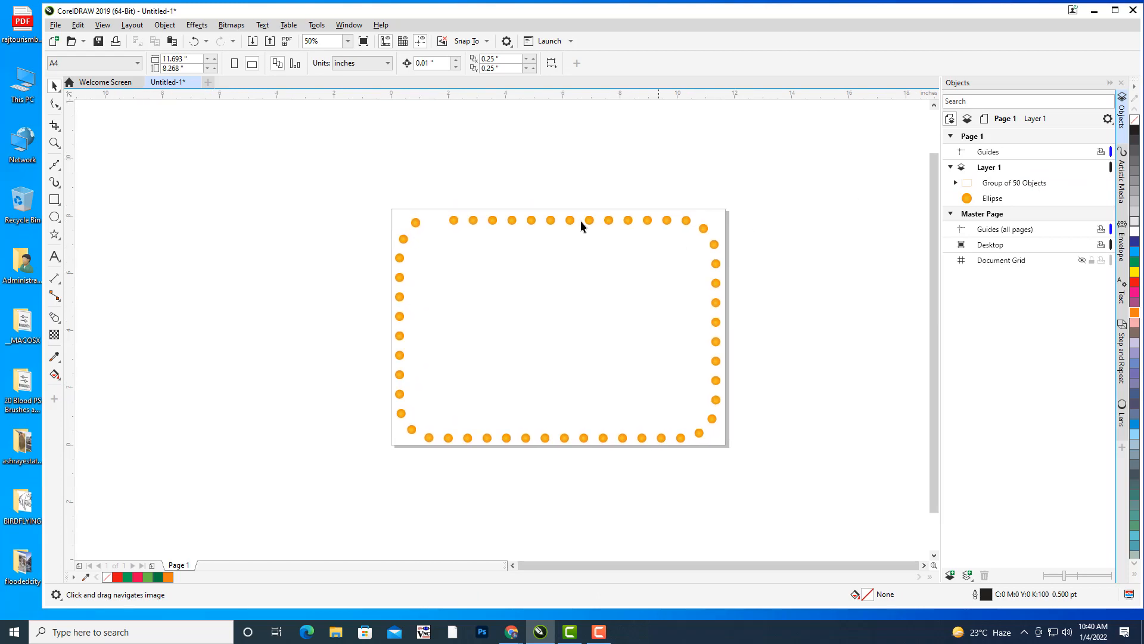
{"action": "left_click", "coordinate": [453, 220]}
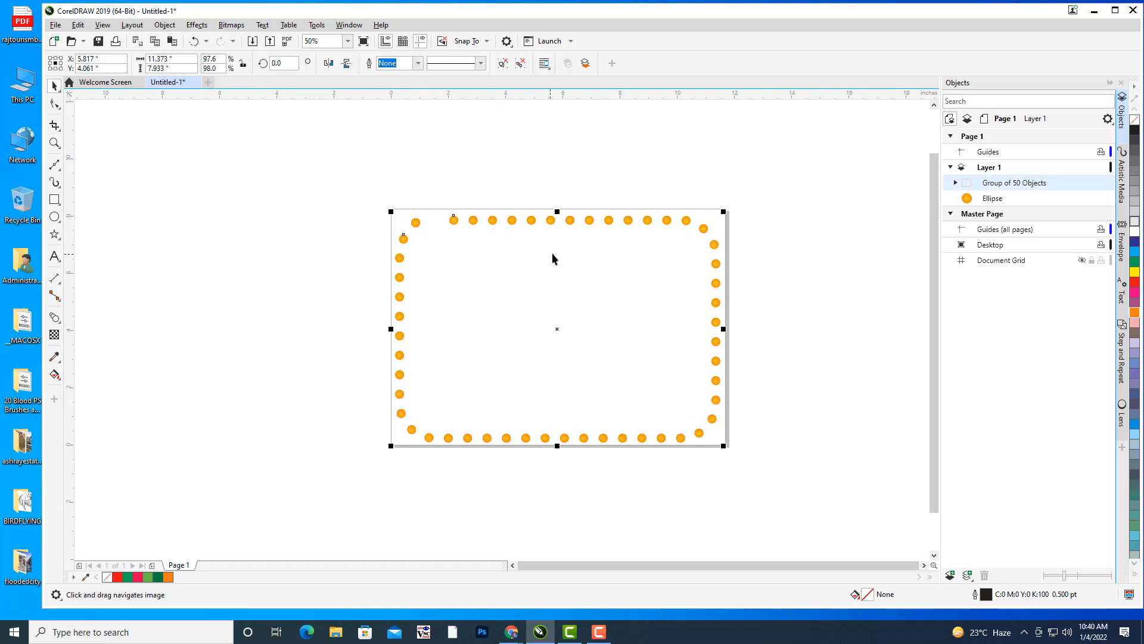
{"action": "right_click", "coordinate": [1025, 183]}
{"action": "left_click", "coordinate": [985, 201]}
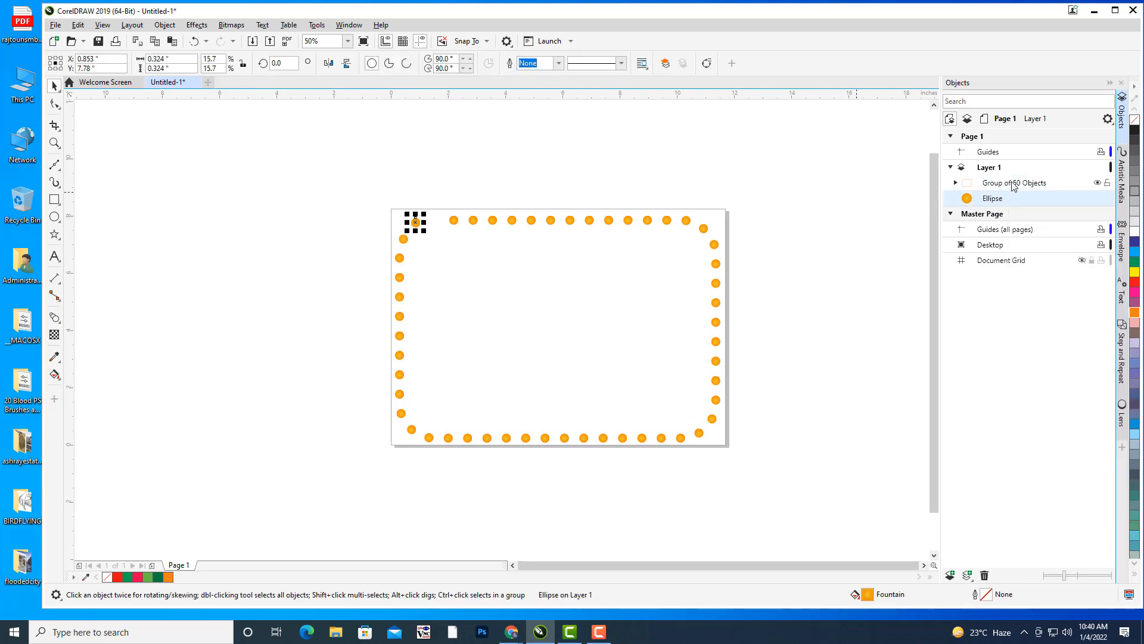
{"action": "left_click", "coordinate": [1015, 185]}
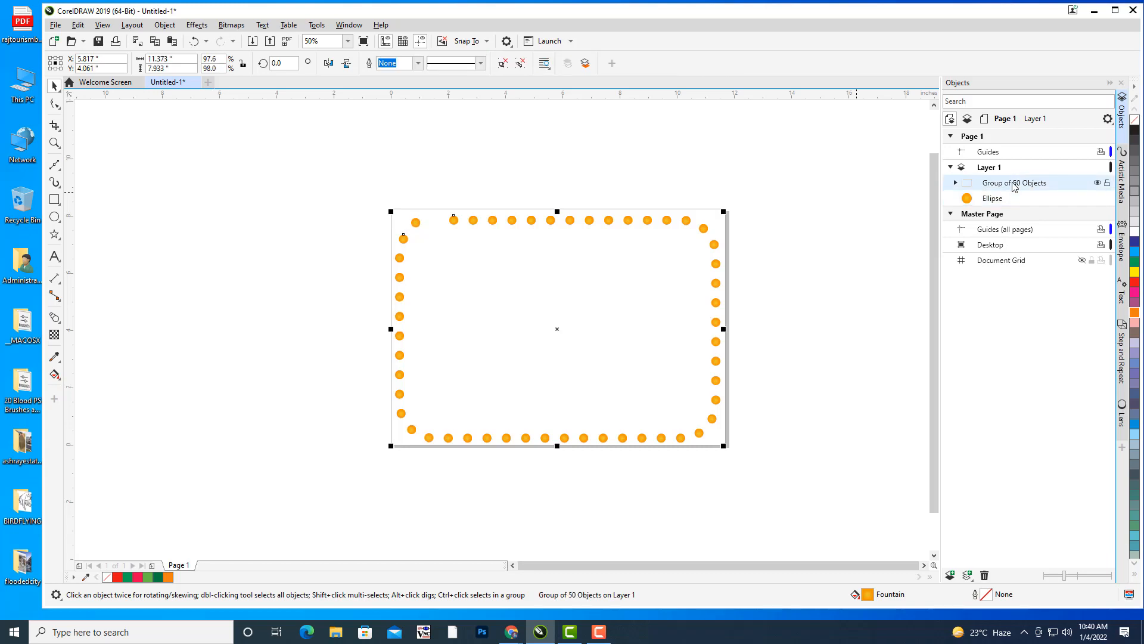
Duplicate the separate corner circle and place the copy in the top-edge gap at about X 1.437, Y 7.865 inches
{"action": "left_click", "coordinate": [994, 201]}
{"action": "left_click_drag", "start_coordinate": [440, 251], "coordinate": [527, 260]}
{"action": "scroll", "coordinate": [510, 234], "scroll_direction": "up", "scroll_amount": 1}
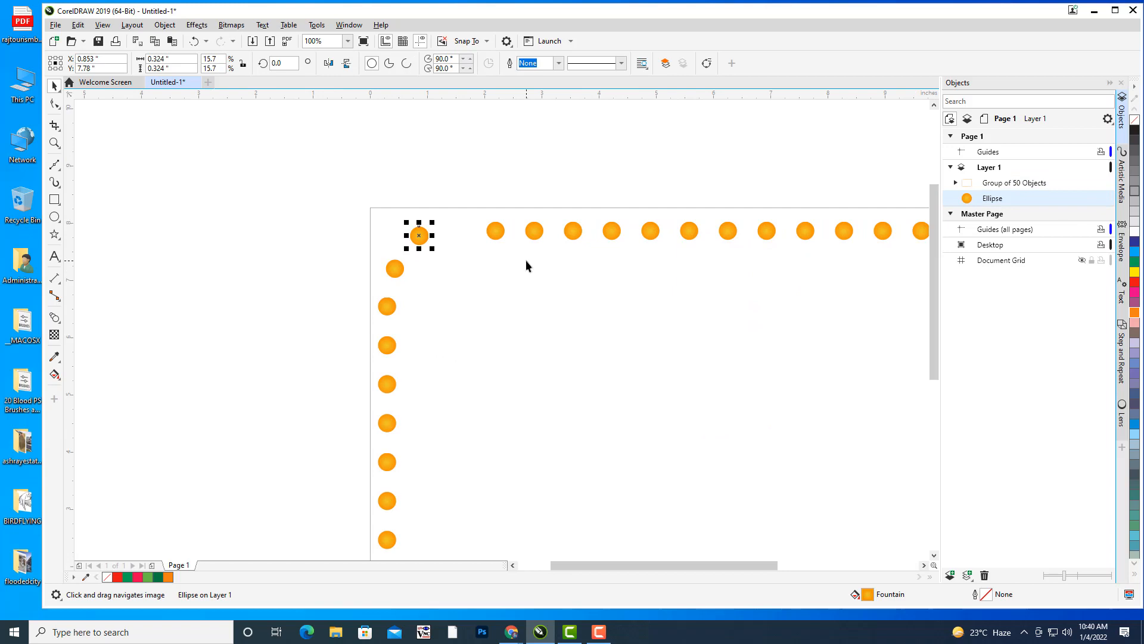
{"action": "key", "text": "ctrl+d"}
{"action": "left_click_drag", "start_coordinate": [434, 225], "coordinate": [456, 237]}
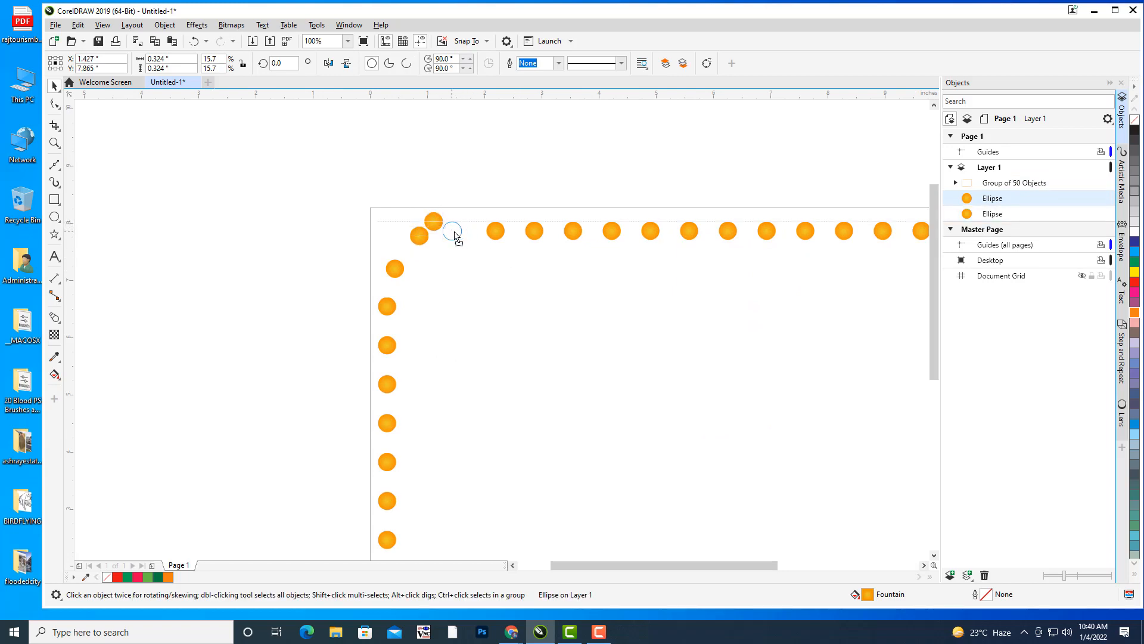
{"action": "key", "text": "Right"}
{"action": "key", "text": "Right"}
{"action": "key", "text": "Right"}
{"action": "key", "text": "Right"}
{"action": "key", "text": "Right"}
{"action": "key", "text": "Right"}
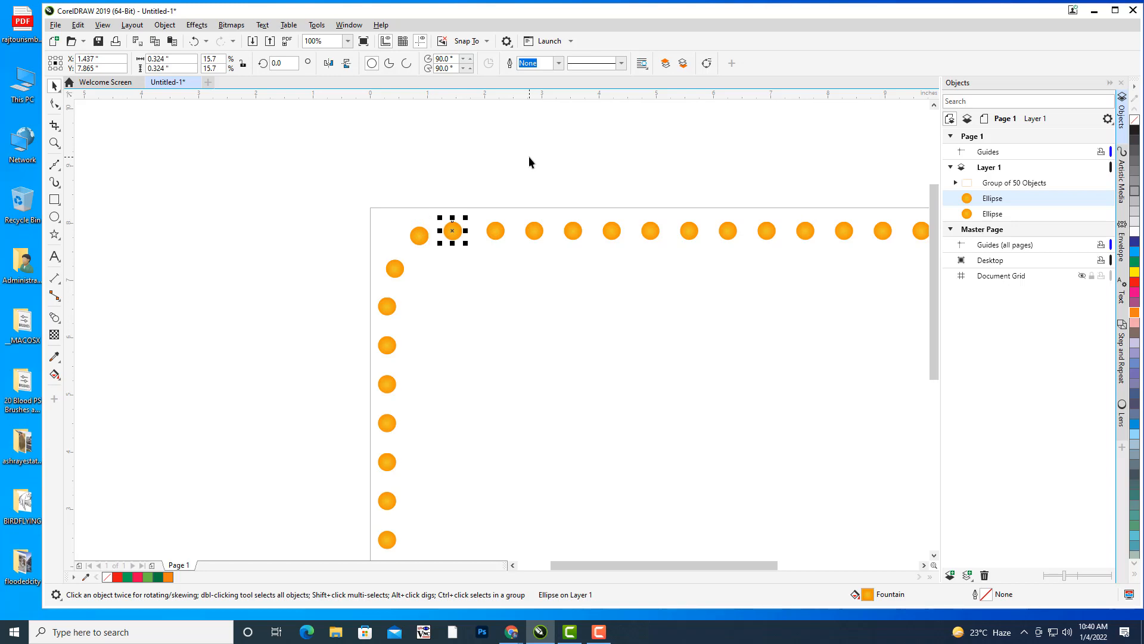
Group the 50-circle group together with the two separate ellipses
{"action": "left_click", "coordinate": [528, 157]}
{"action": "scroll", "coordinate": [581, 163], "scroll_direction": "down", "scroll_amount": 1}
{"action": "scroll", "coordinate": [584, 162], "scroll_direction": "down", "scroll_amount": 1}
{"action": "mouse_move", "coordinate": [678, 168]}
{"action": "left_mouse_down"}
{"action": "mouse_move", "coordinate": [686, 209]}
{"action": "mouse_move", "coordinate": [691, 185]}
{"action": "left_mouse_up"}
{"action": "scroll", "coordinate": [667, 181], "scroll_direction": "up", "scroll_amount": 1}
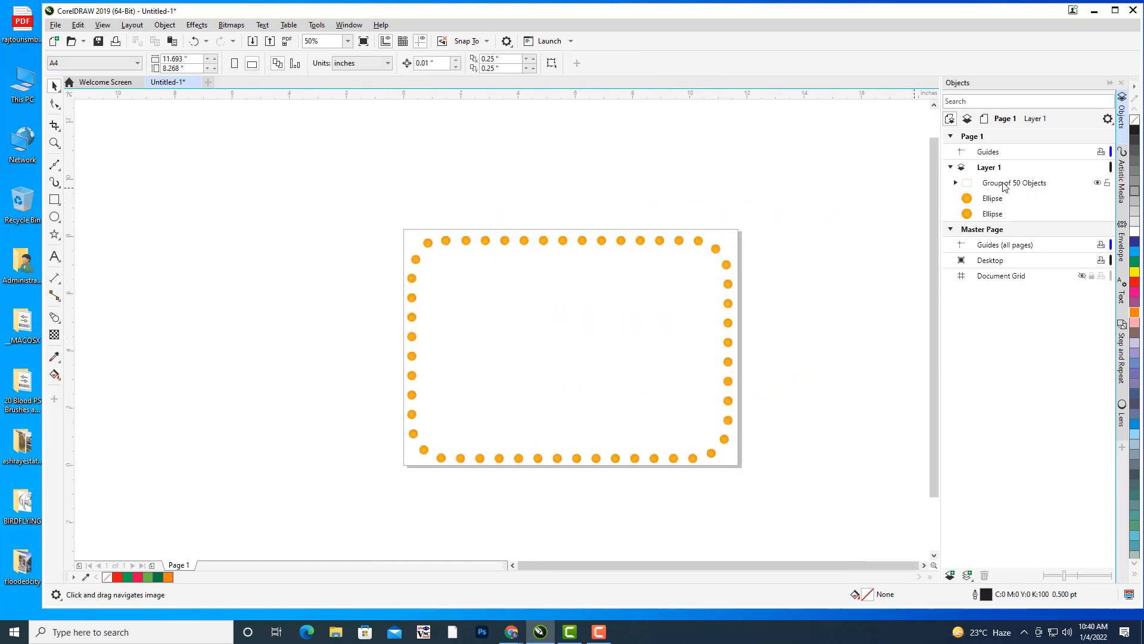
{"action": "left_click", "coordinate": [1013, 183]}
{"action": "left_click", "coordinate": [1000, 216], "text": "shift"}
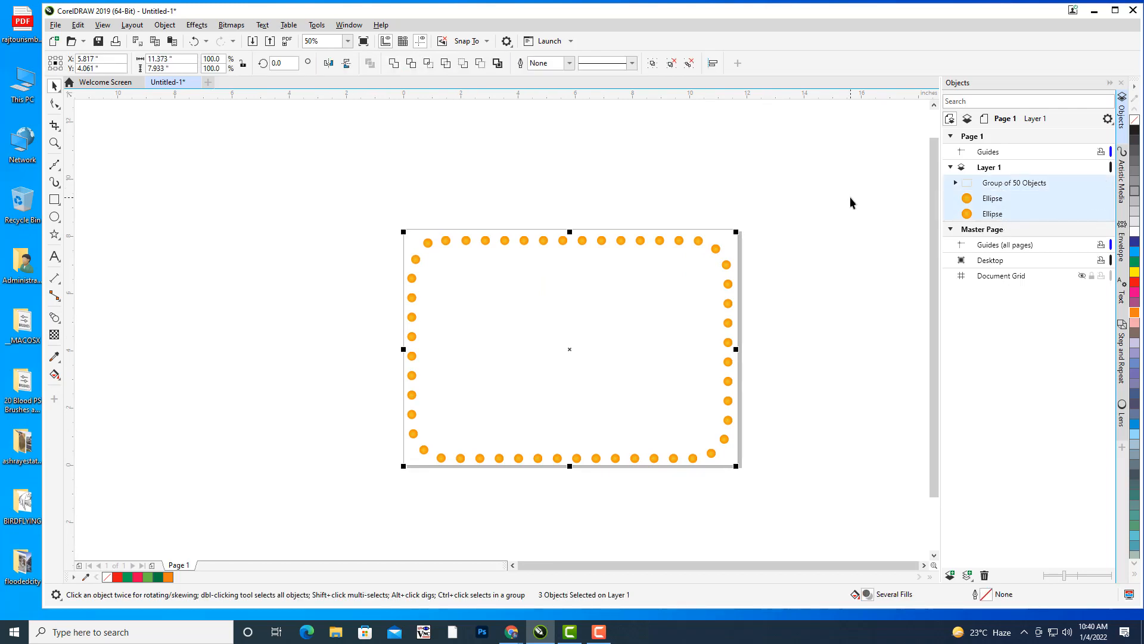
{"action": "key", "text": "ctrl+g"}
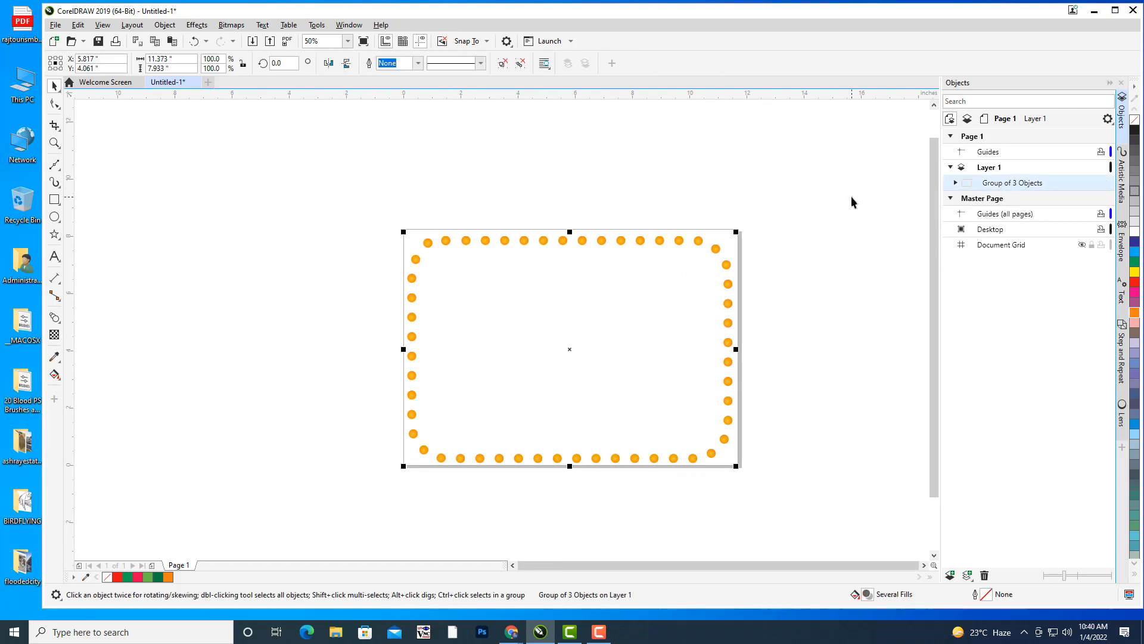
{"action": "left_click", "coordinate": [780, 199]}
Create a page-sized rectangle behind the circle border and fill it with green
{"action": "left_click_drag", "start_coordinate": [762, 272], "coordinate": [672, 281]}
{"action": "left_click", "coordinate": [675, 223]}
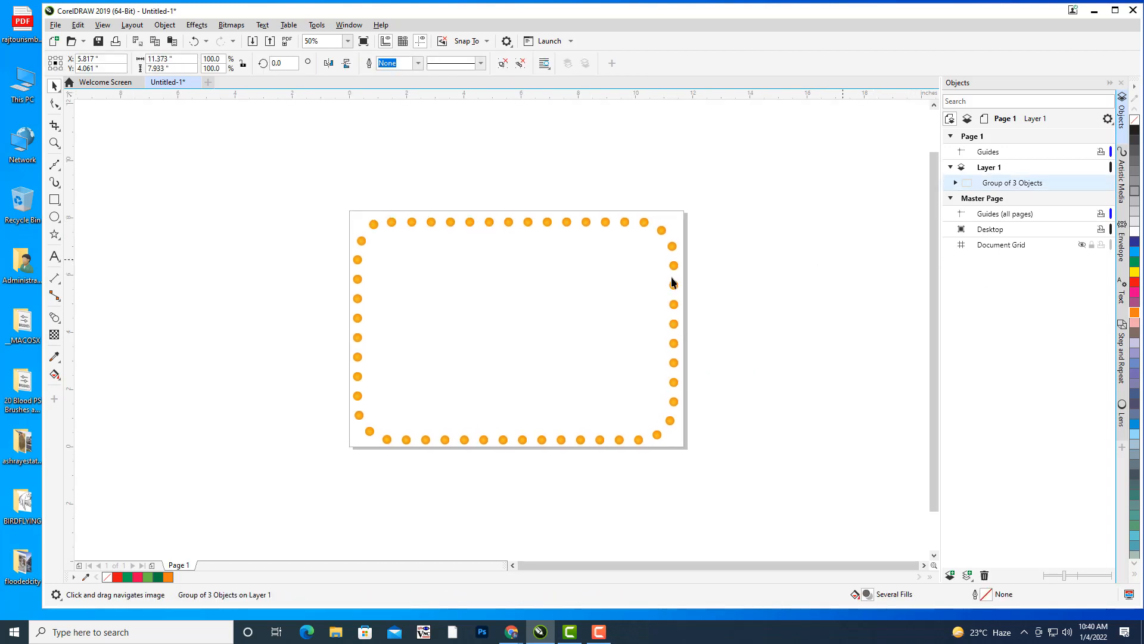
{"action": "double_click", "coordinate": [54, 199]}
{"action": "left_click", "coordinate": [1134, 264]}
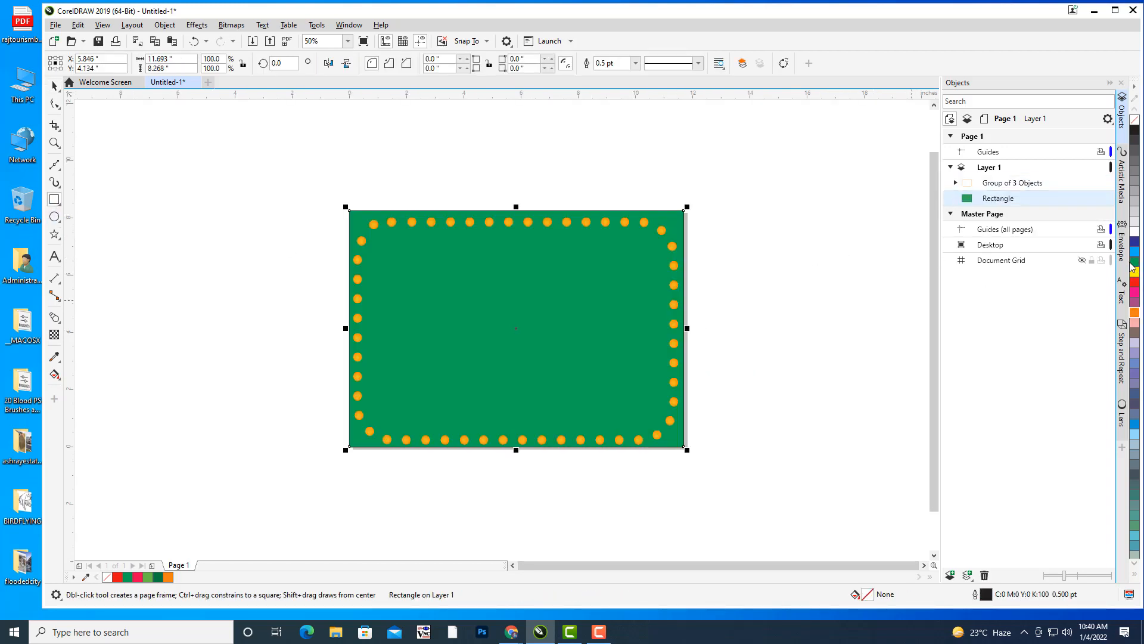
{"action": "left_click", "coordinate": [761, 204]}
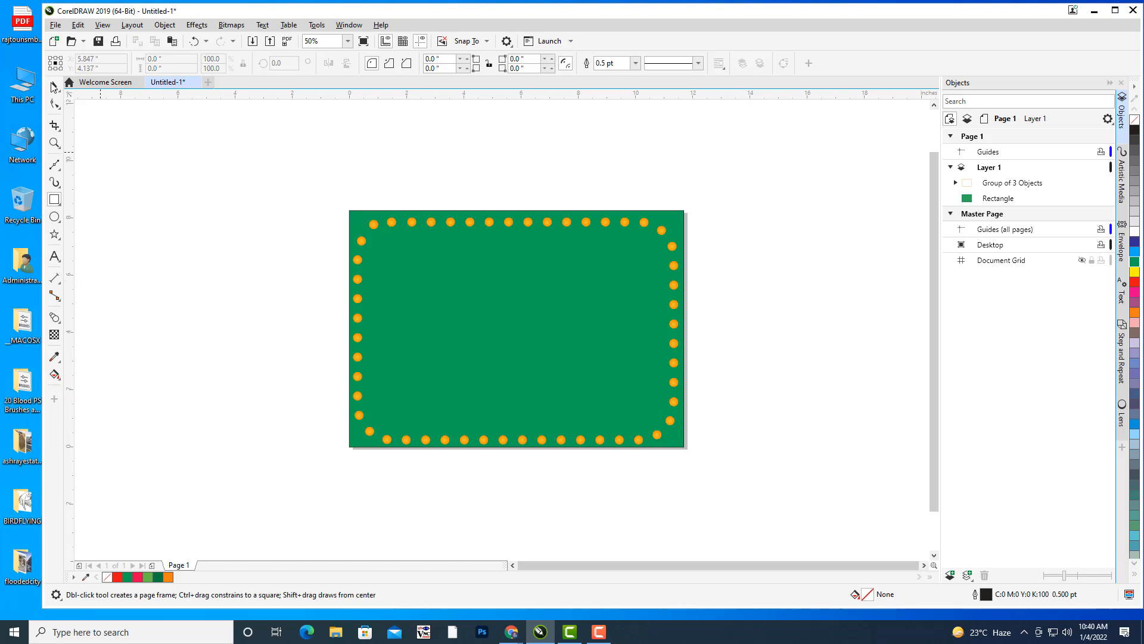
Remove the outline of the green background rectangle by setting its outline width to None
{"action": "left_click", "coordinate": [54, 86]}
{"action": "left_click", "coordinate": [600, 294]}
{"action": "left_click_drag", "start_coordinate": [600, 294], "coordinate": [609, 297]}
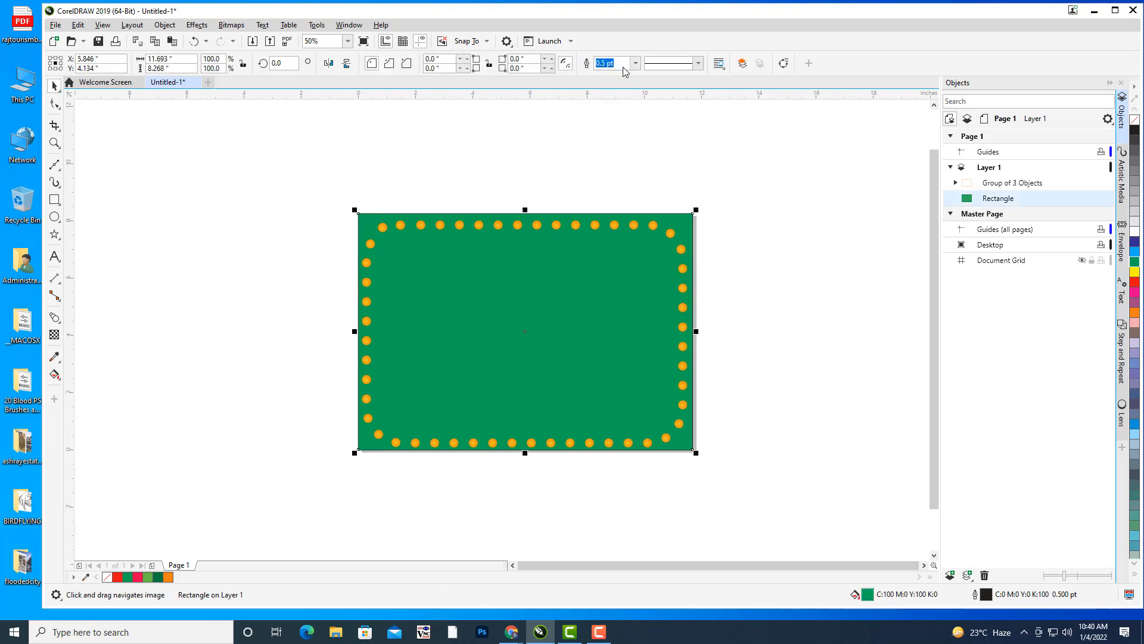
{"action": "left_click", "coordinate": [635, 64]}
{"action": "left_click", "coordinate": [624, 78]}
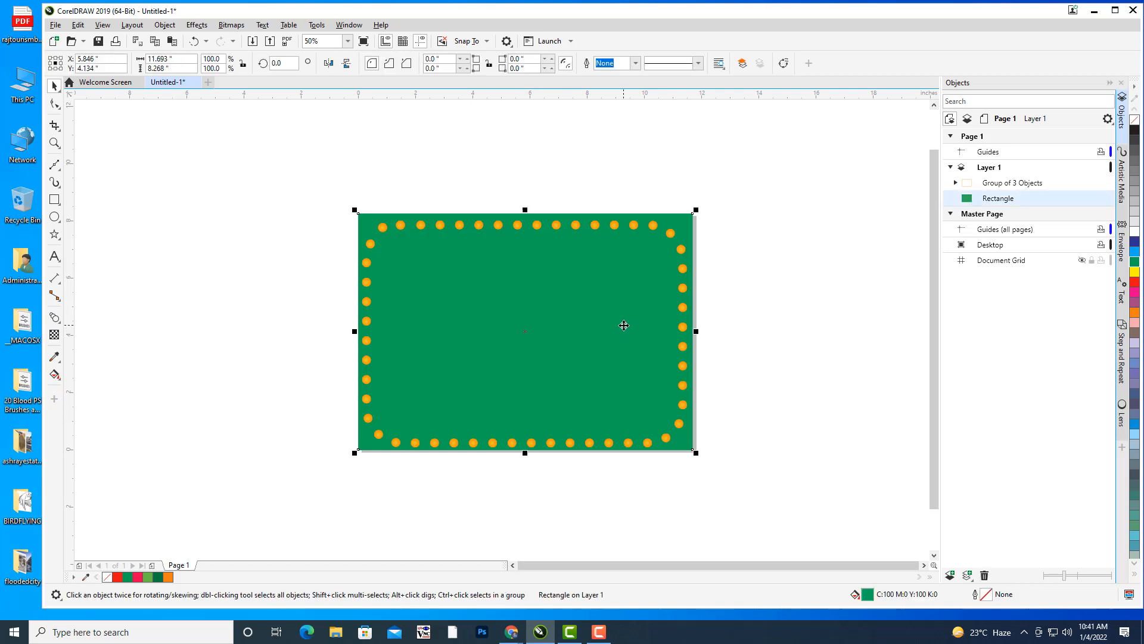
Apply the GREENSILK fountain fill to the background rectangle
{"action": "key", "text": "F11"}
{"action": "left_click_drag", "start_coordinate": [558, 136], "coordinate": [884, 73]}
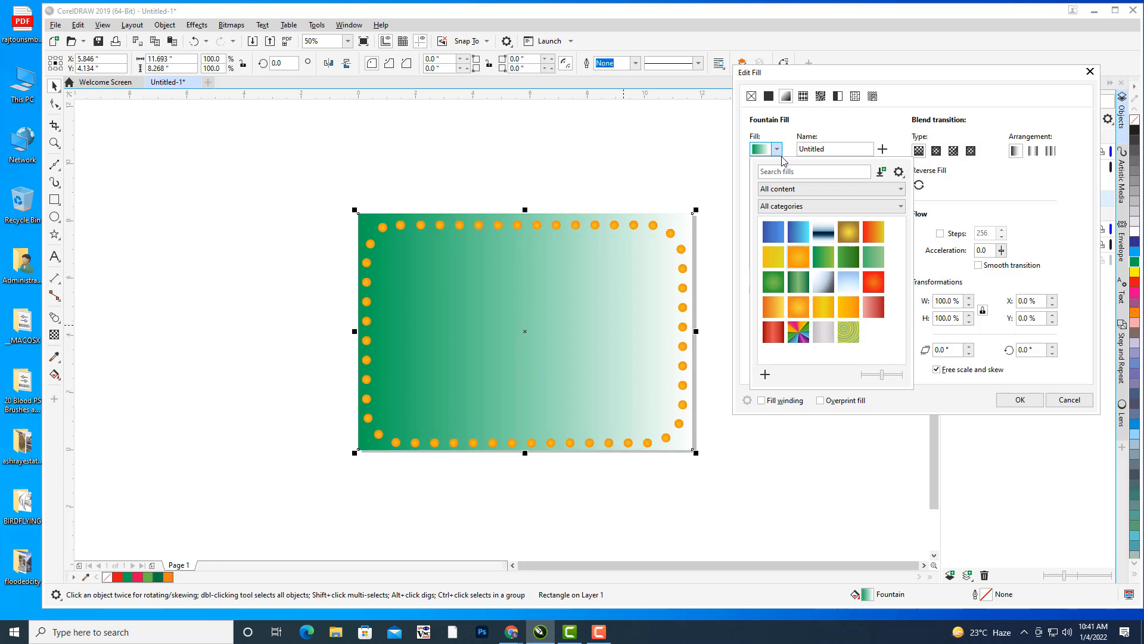
{"action": "left_click", "coordinate": [797, 285]}
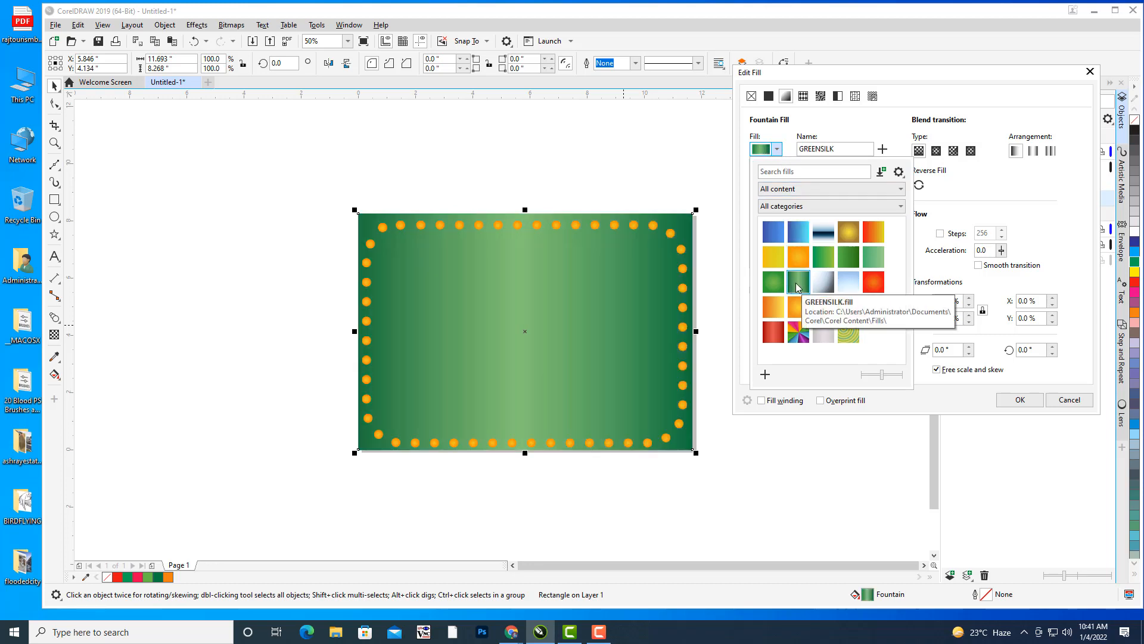
{"action": "left_click", "coordinate": [1002, 400]}
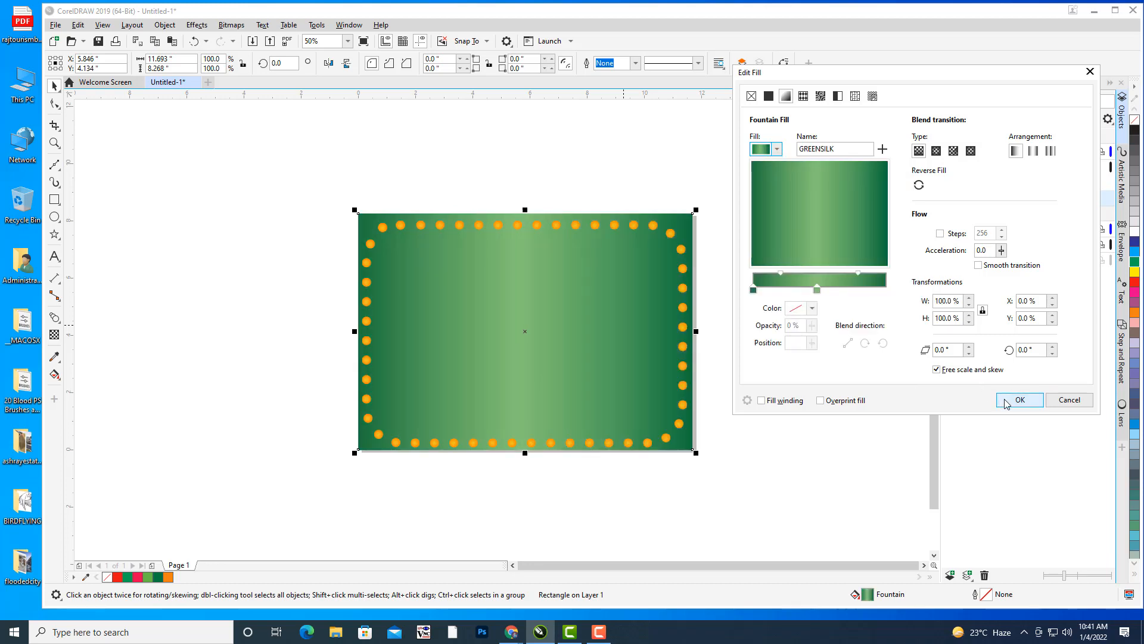
{"action": "left_click", "coordinate": [1019, 400]}
{"action": "left_click", "coordinate": [842, 374]}
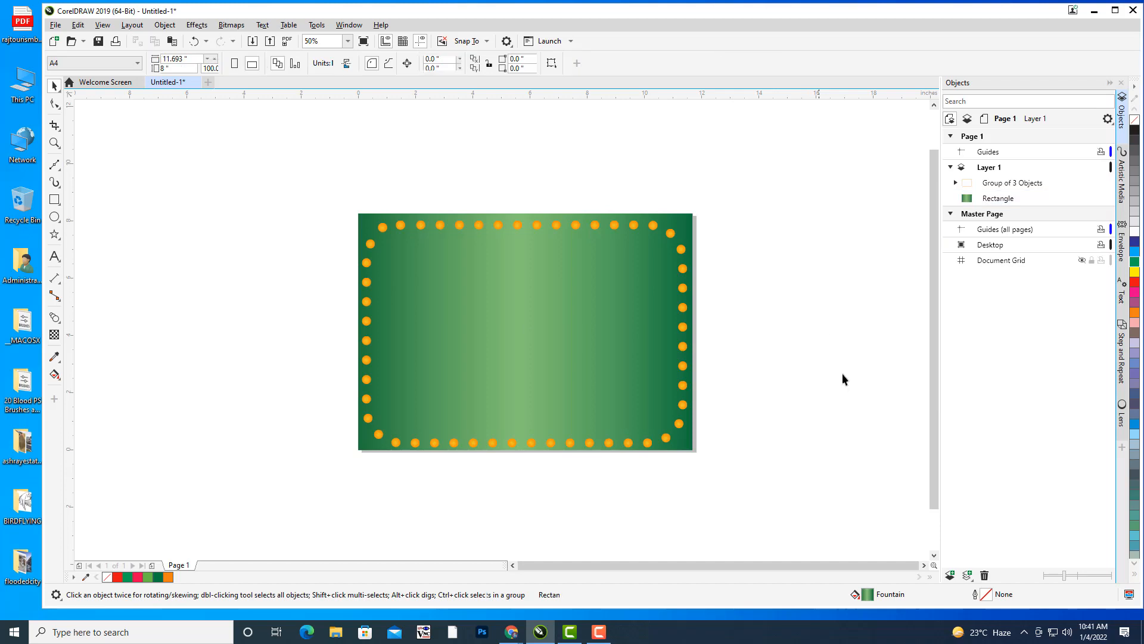
Duplicate the circle border group and move the copy almost exactly over the original, to about X 5.827, Y 4.111 inches
{"action": "left_click", "coordinate": [595, 229]}
{"action": "left_click_drag", "start_coordinate": [835, 223], "coordinate": [859, 214]}
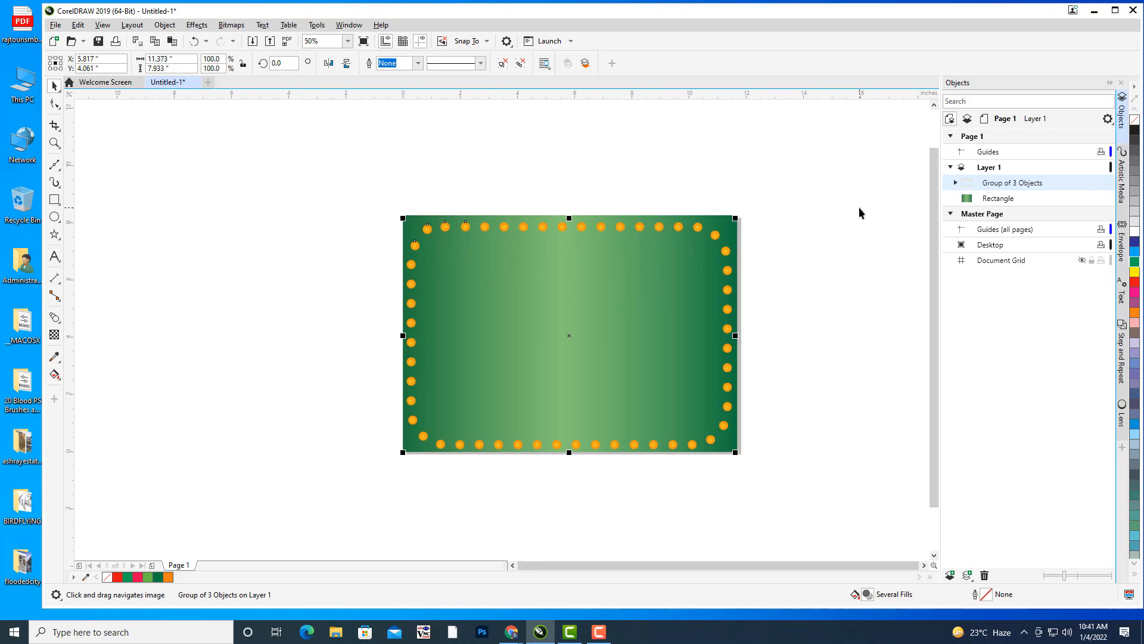
{"action": "left_click_drag", "start_coordinate": [859, 212], "coordinate": [855, 217]}
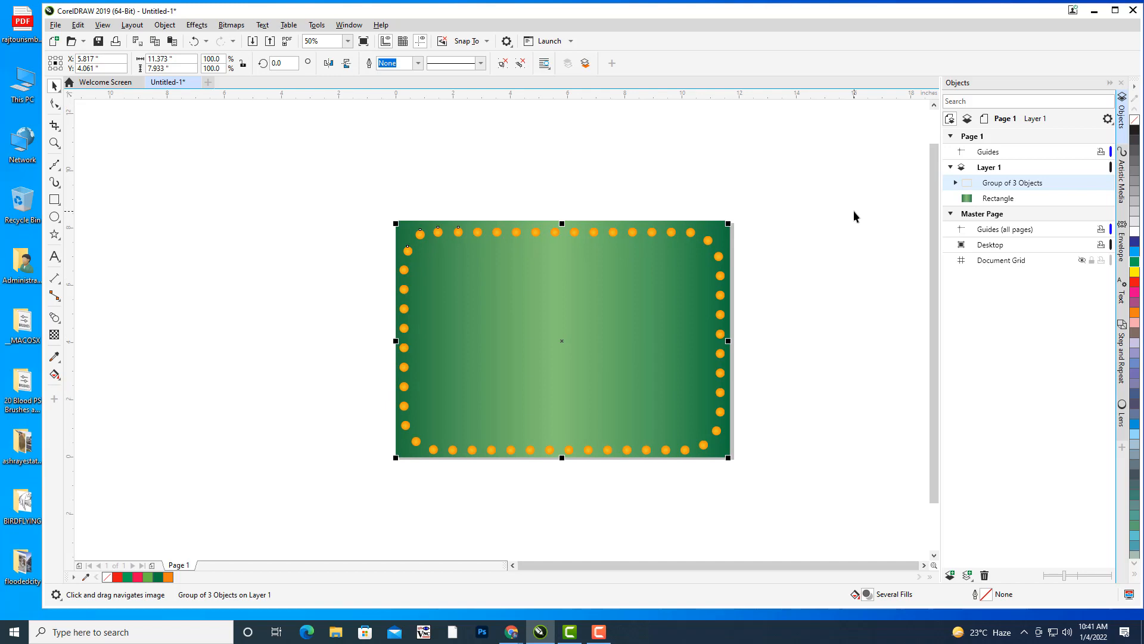
{"action": "key", "text": "ctrl+d"}
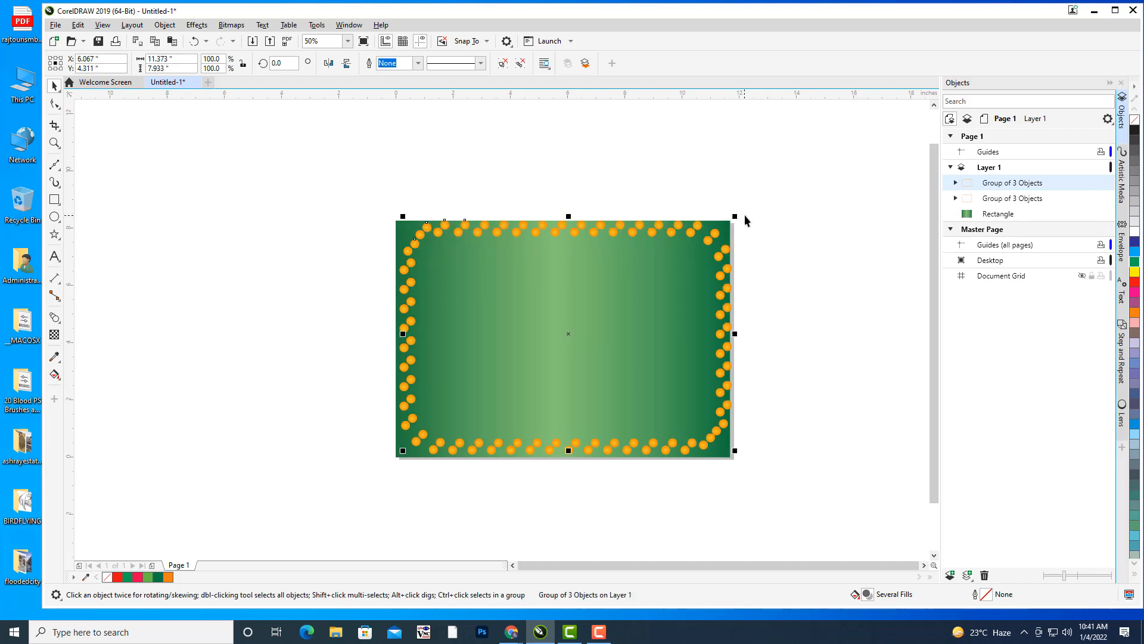
{"action": "left_click_drag", "start_coordinate": [745, 217], "coordinate": [750, 217]}
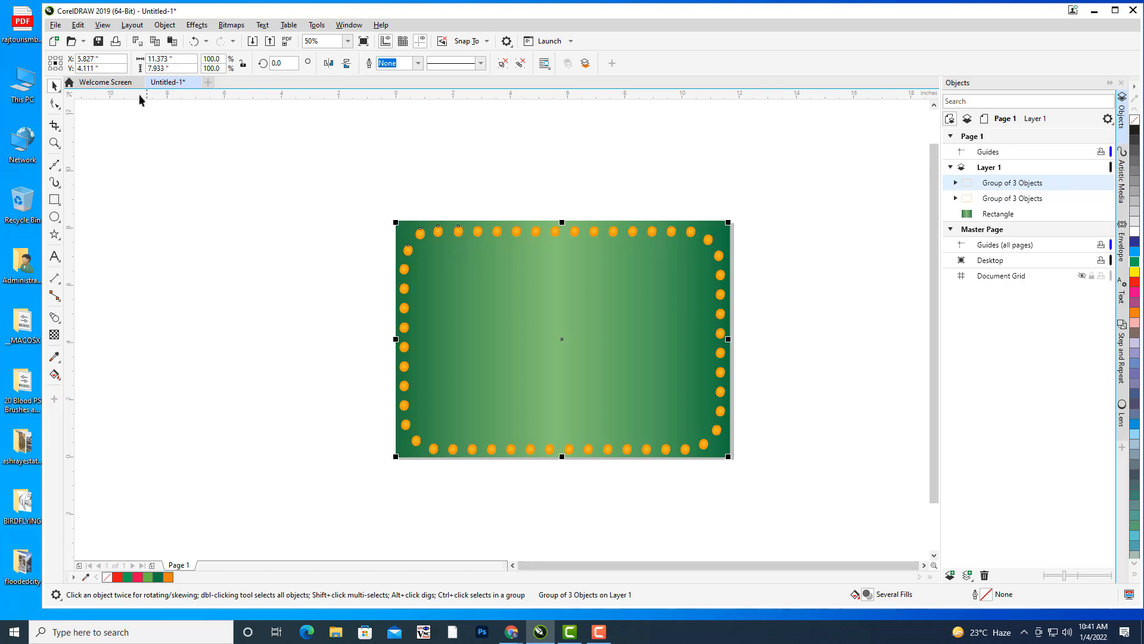
Convert the duplicated circle border to a 300 dpi CMYK bitmap with anti-aliasing and a transparent background
{"action": "left_click", "coordinate": [236, 26]}
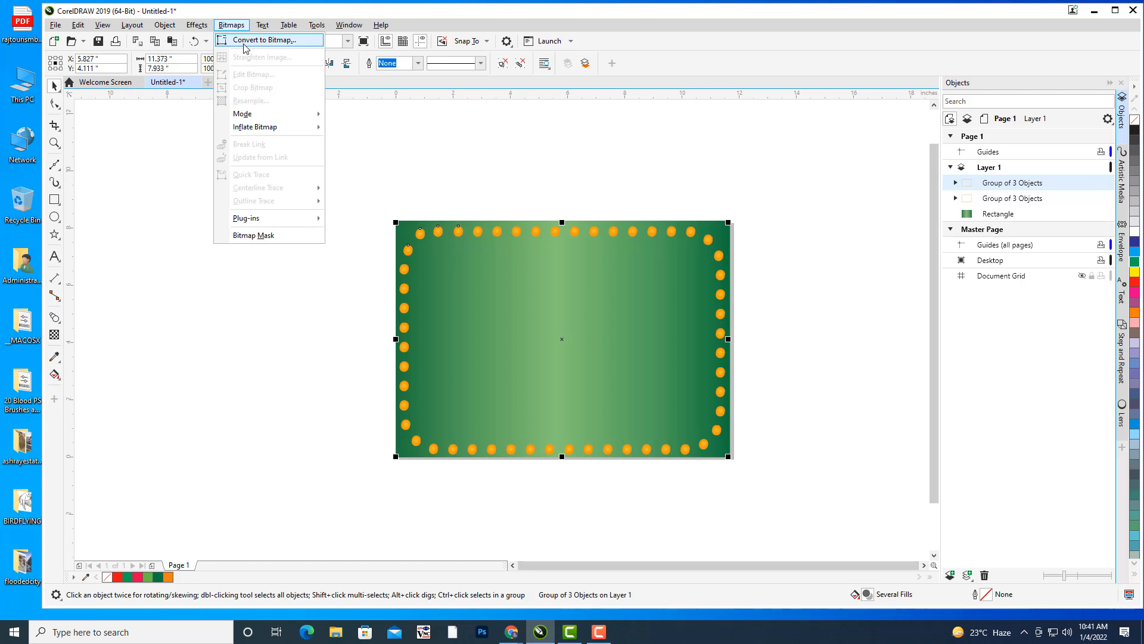
{"action": "left_click", "coordinate": [244, 43]}
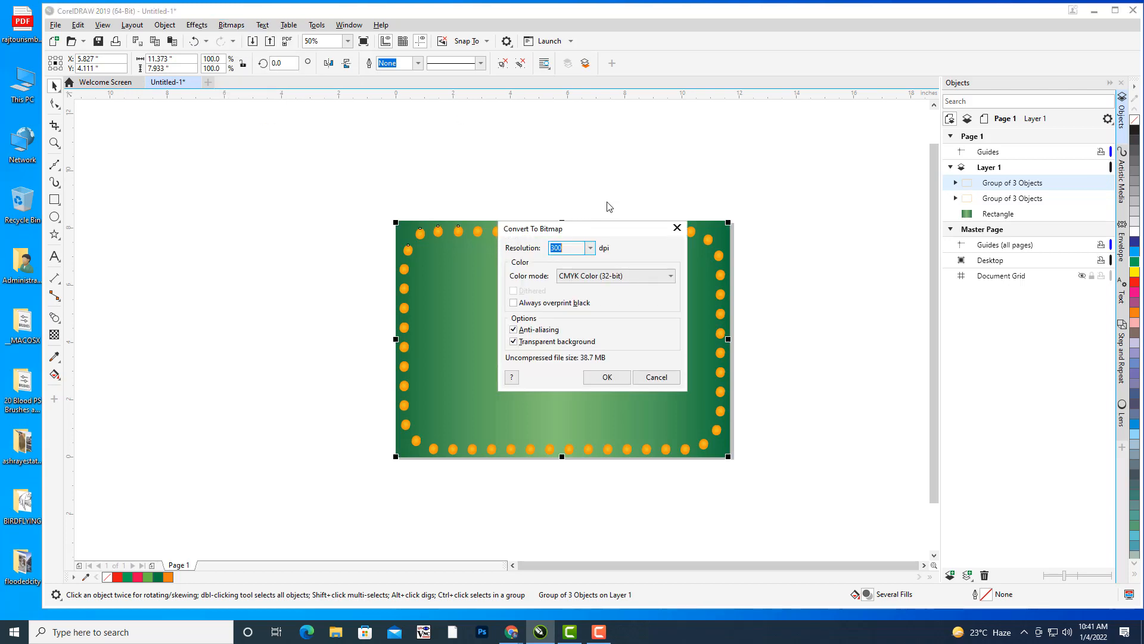
{"action": "left_click", "coordinate": [750, 221]}
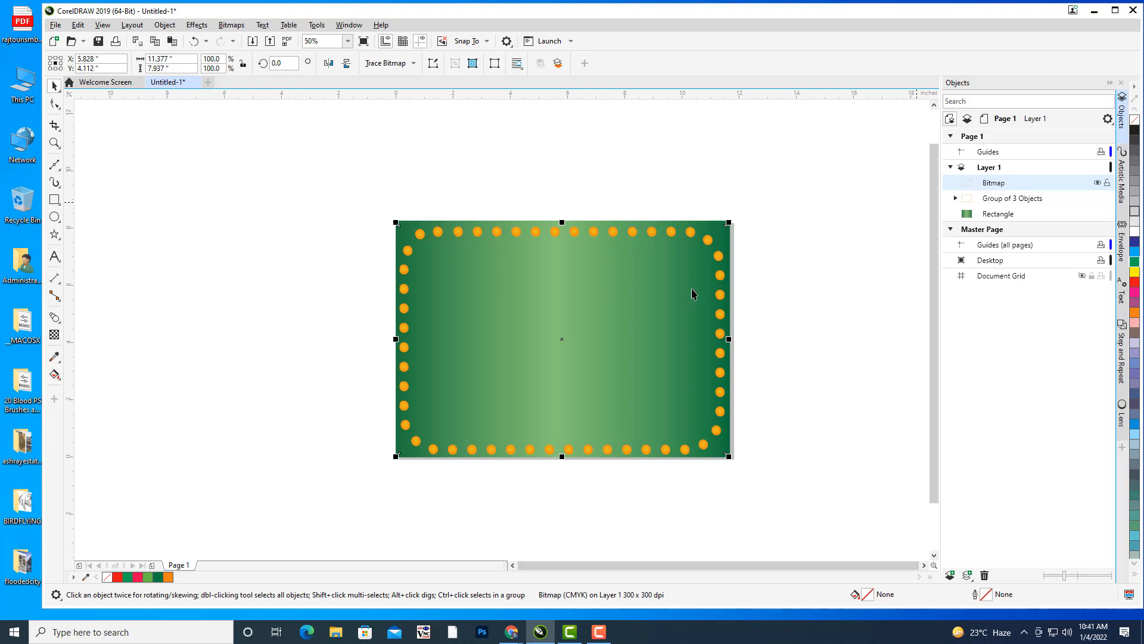
{"action": "left_click_drag", "start_coordinate": [671, 286], "coordinate": [667, 289]}
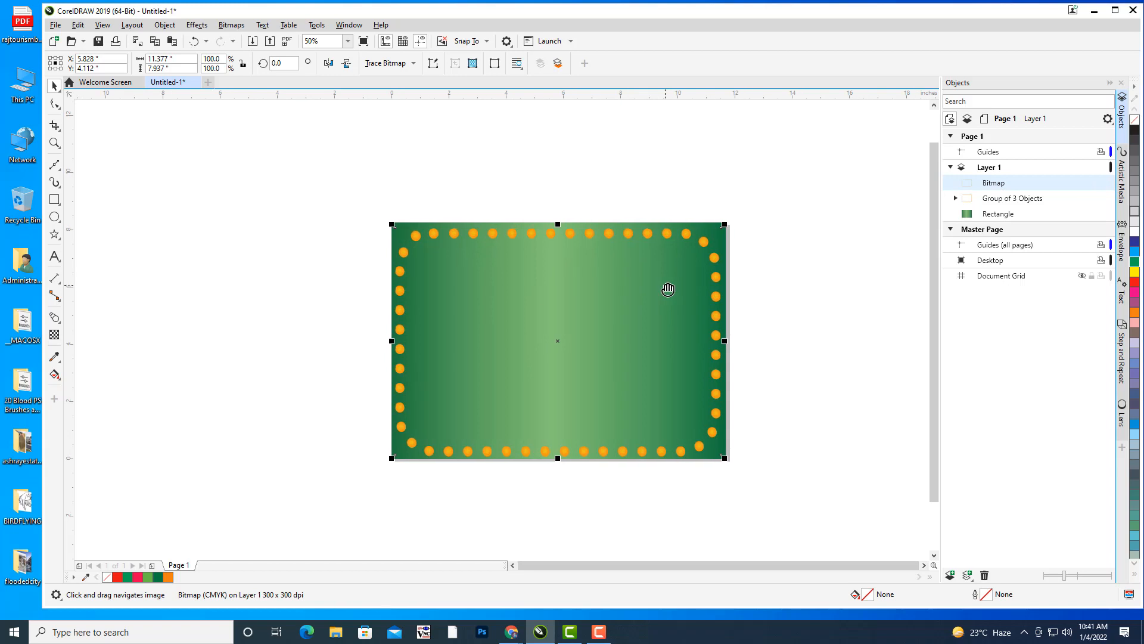
Apply a Gaussian Blur with a radius of 119 pixels to the bitmap copy of the circle border
{"action": "left_click", "coordinate": [196, 25]}
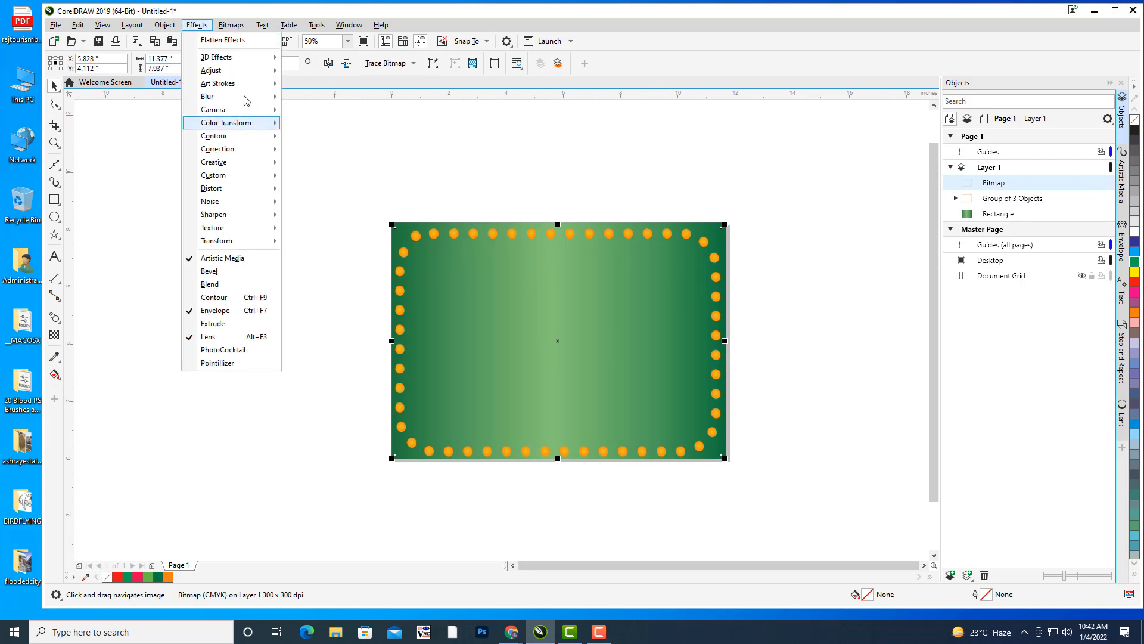
{"action": "mouse_move", "coordinate": [238, 97]}
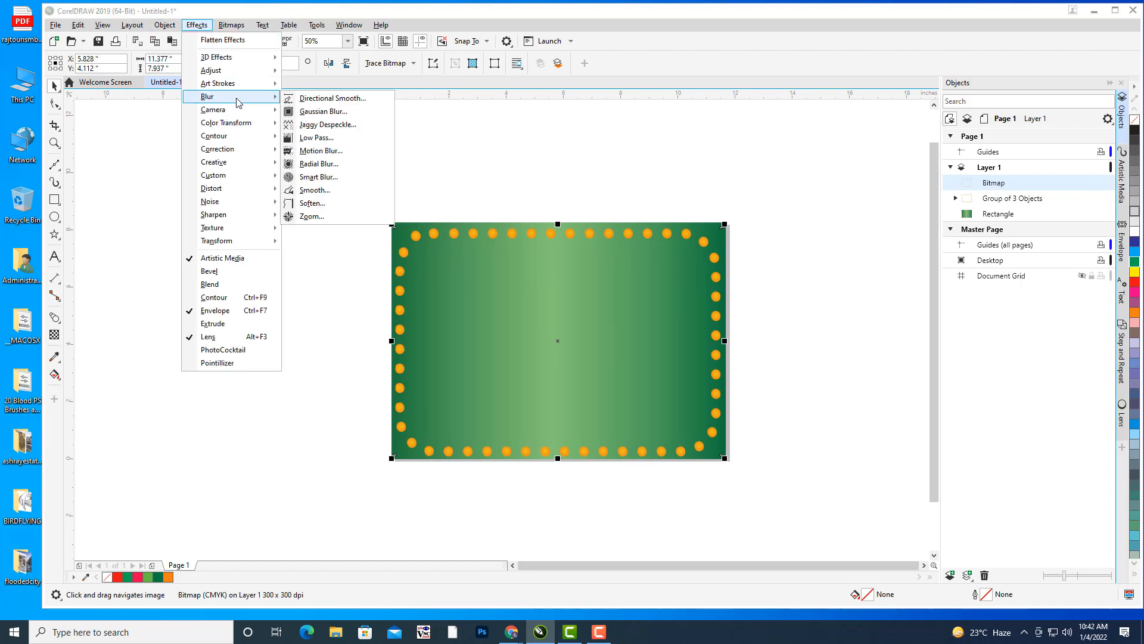
{"action": "left_click", "coordinate": [352, 113]}
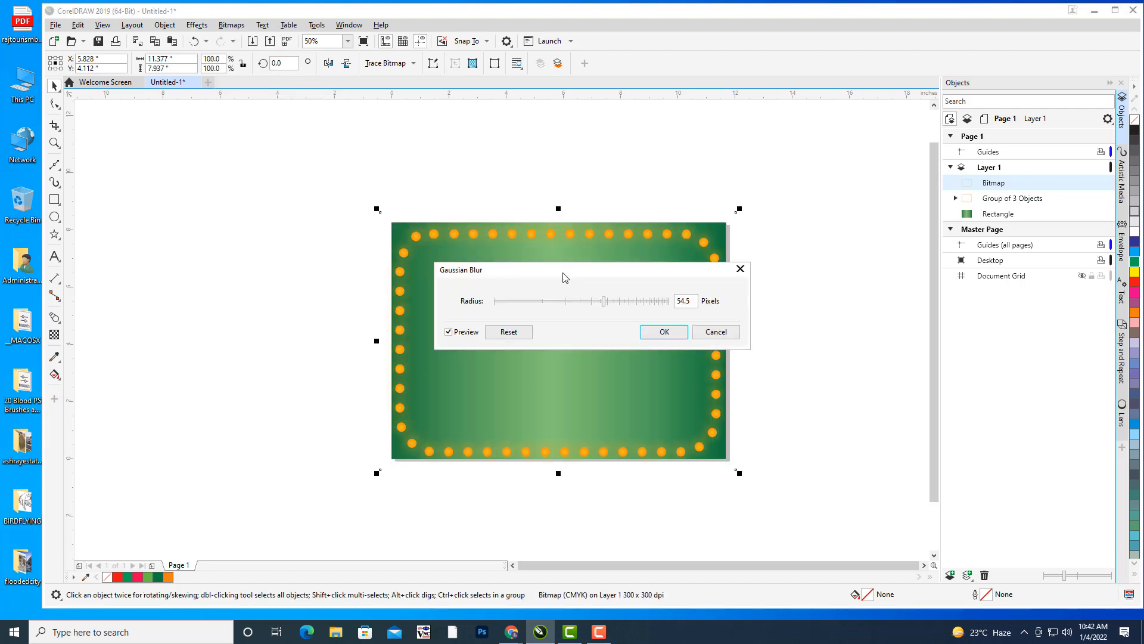
{"action": "left_click_drag", "start_coordinate": [566, 270], "coordinate": [940, 198]}
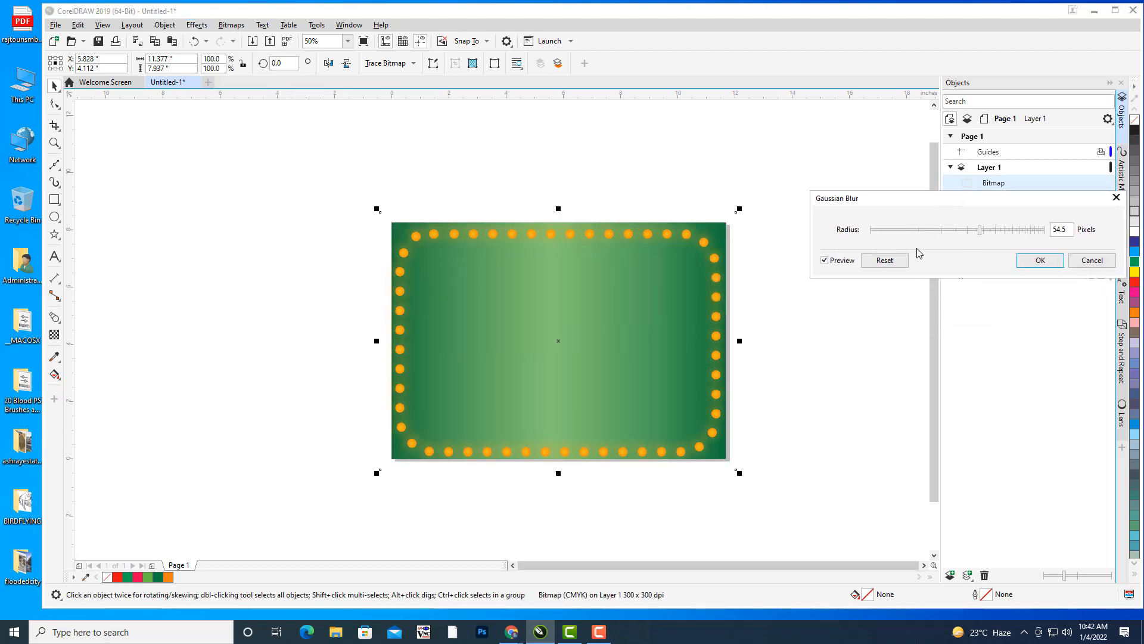
{"action": "left_click", "coordinate": [1000, 233]}
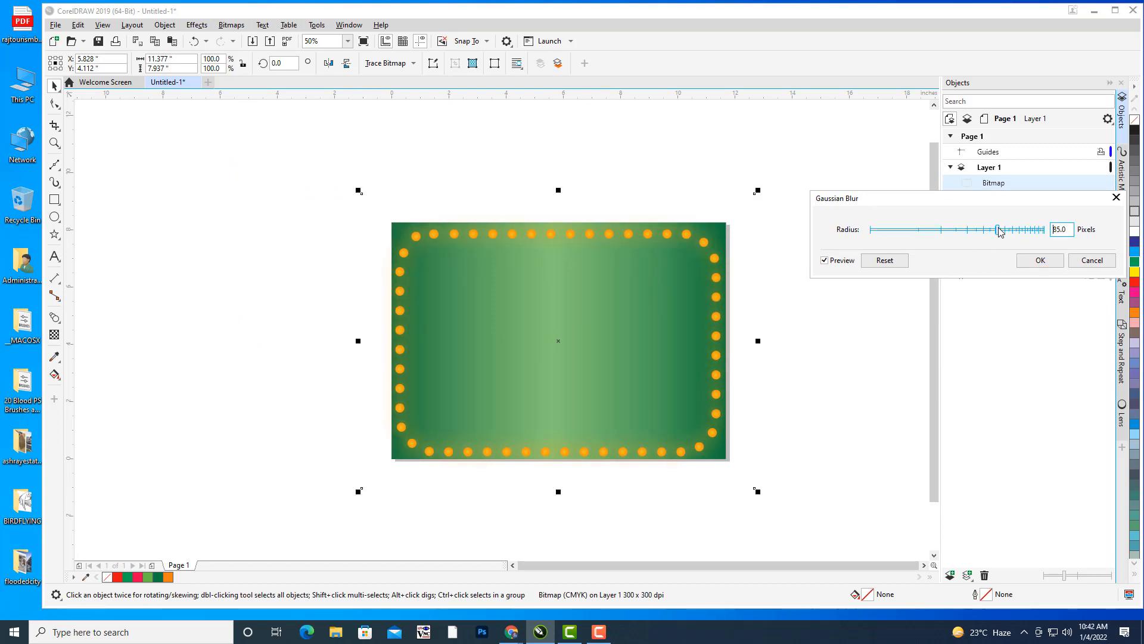
{"action": "left_click_drag", "start_coordinate": [1000, 232], "coordinate": [894, 231]}
{"action": "left_click_drag", "start_coordinate": [1031, 230], "coordinate": [1043, 231]}
{"action": "left_click_drag", "start_coordinate": [1045, 232], "coordinate": [1016, 234]}
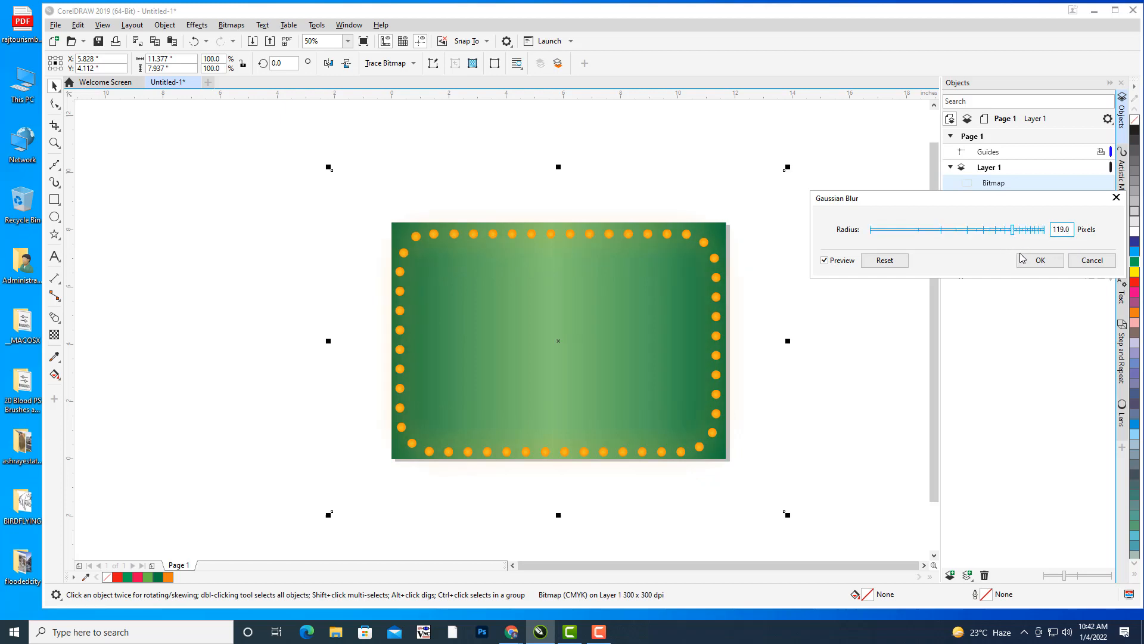
{"action": "left_click", "coordinate": [1040, 261]}
{"action": "left_click", "coordinate": [823, 213]}
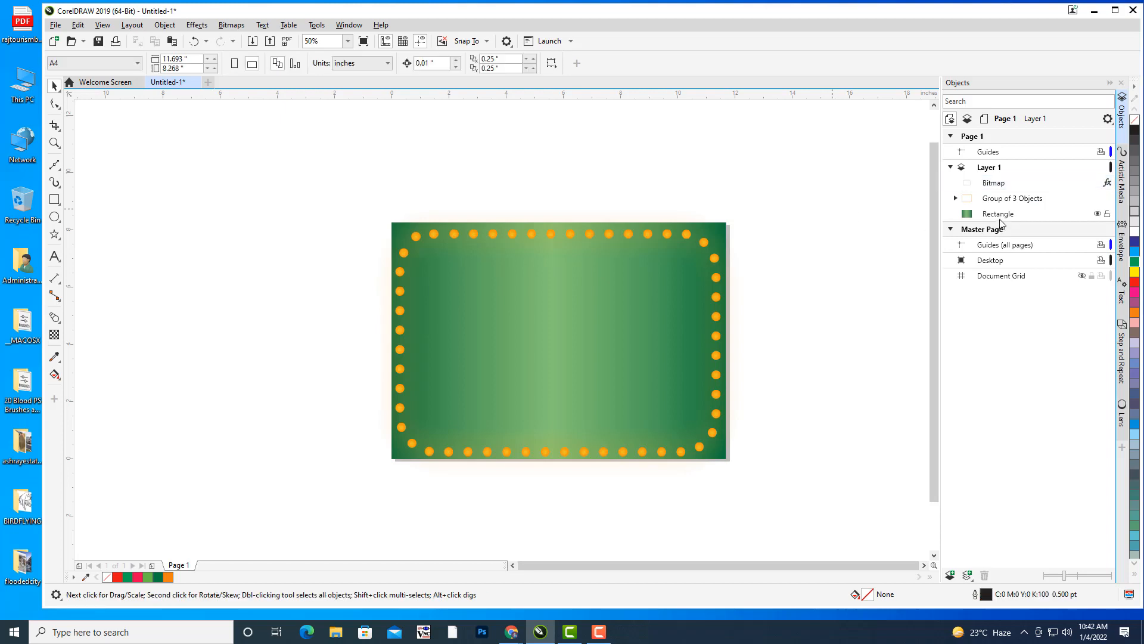
Change the background rectangle's fountain fill to the lowercase "blue" preset and make it elliptical
{"action": "left_click", "coordinate": [998, 213]}
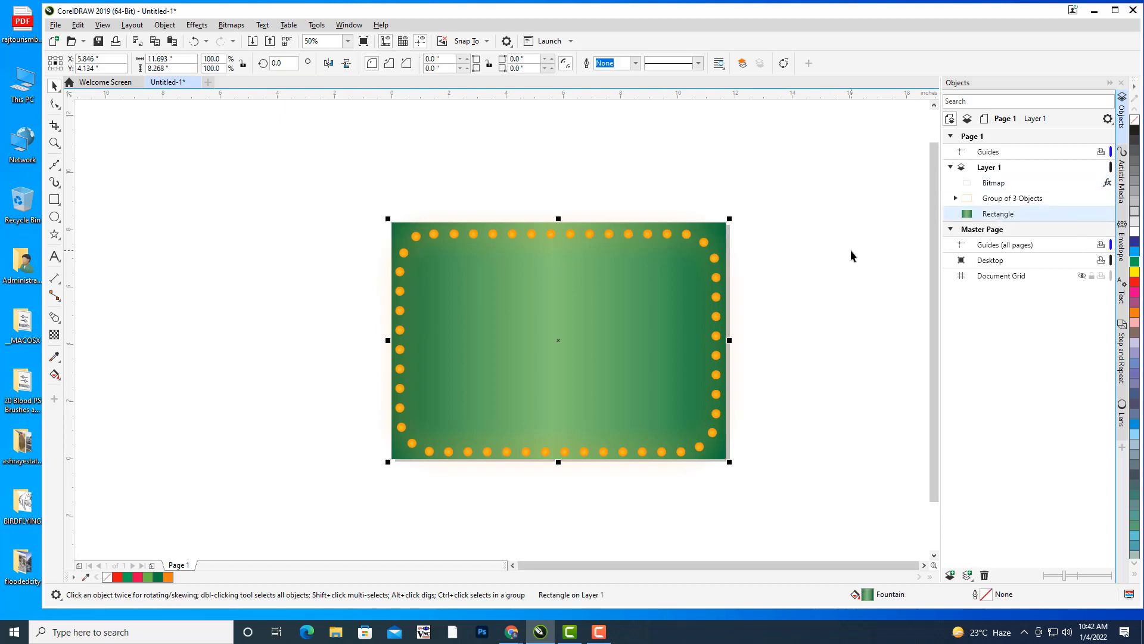
{"action": "key", "text": "F11"}
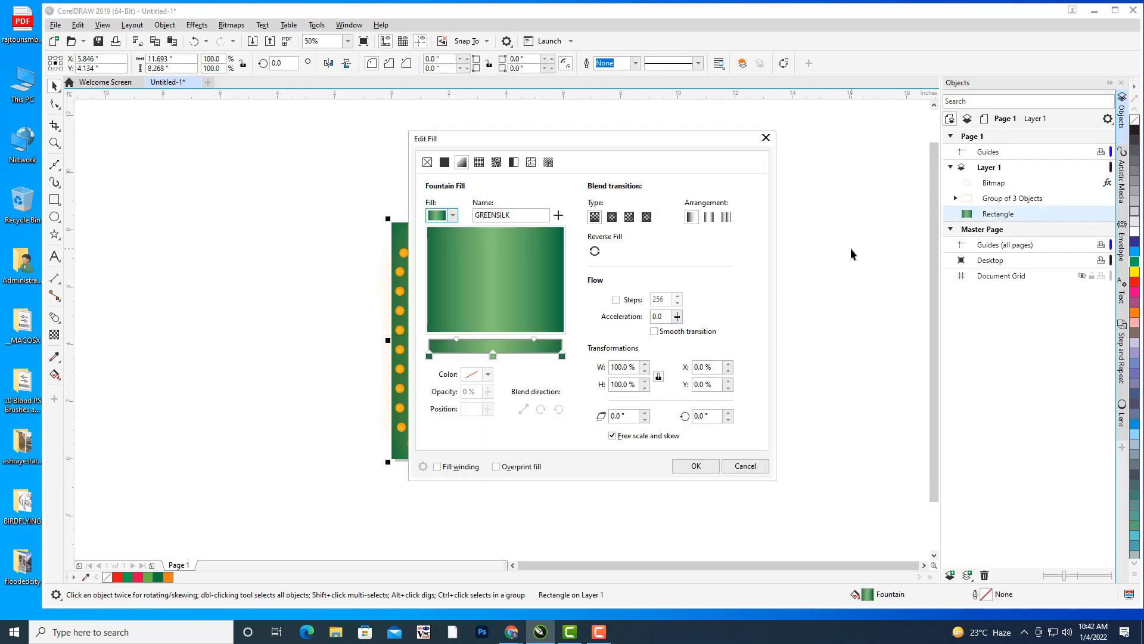
{"action": "left_click_drag", "start_coordinate": [551, 144], "coordinate": [985, 51]}
{"action": "left_click", "coordinate": [884, 120]}
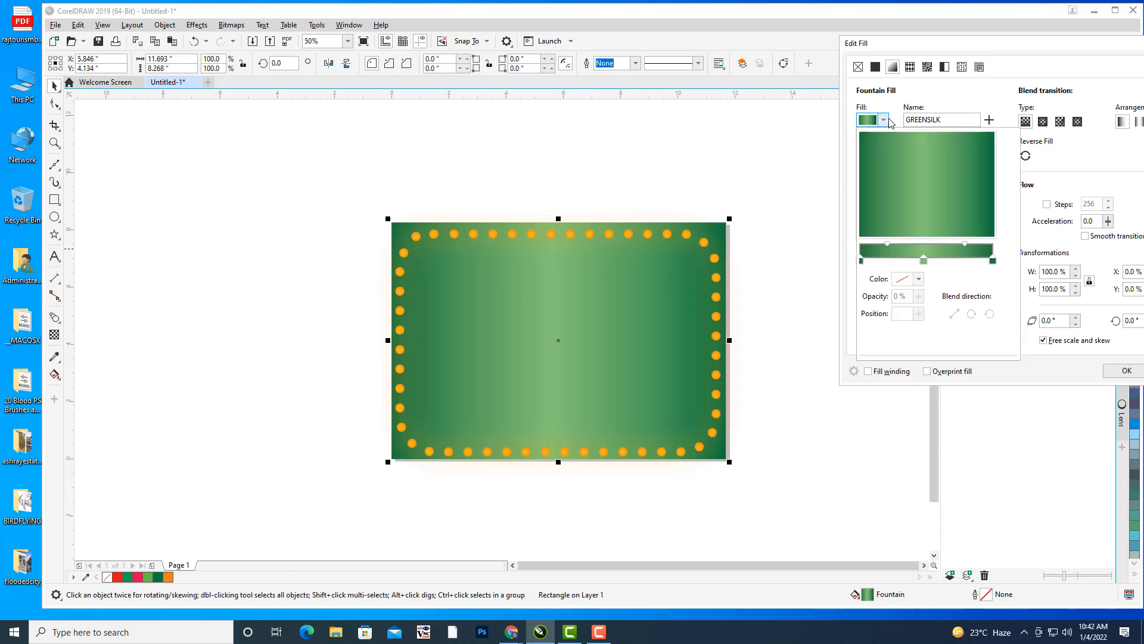
{"action": "left_click", "coordinate": [902, 201]}
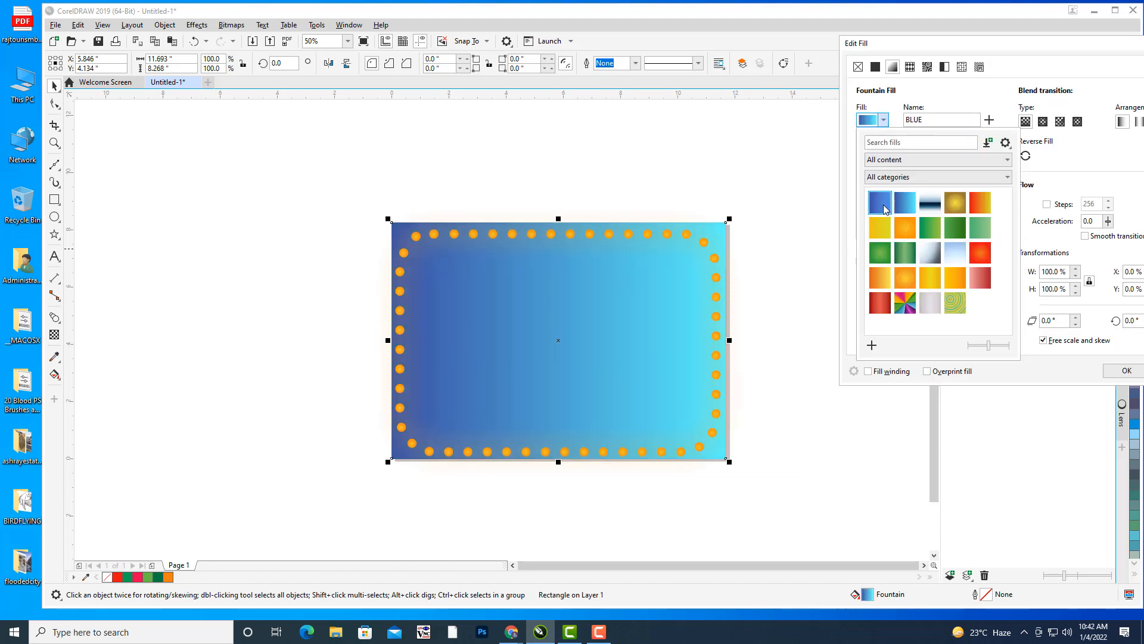
{"action": "left_click", "coordinate": [884, 208]}
{"action": "left_click", "coordinate": [944, 48]}
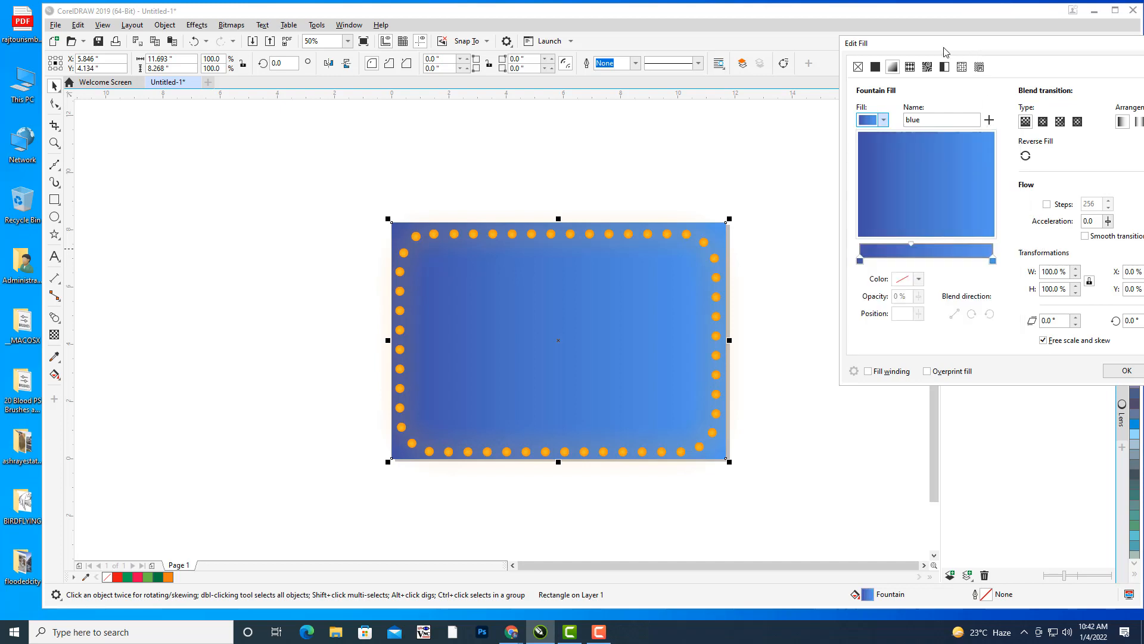
{"action": "left_click", "coordinate": [1043, 121]}
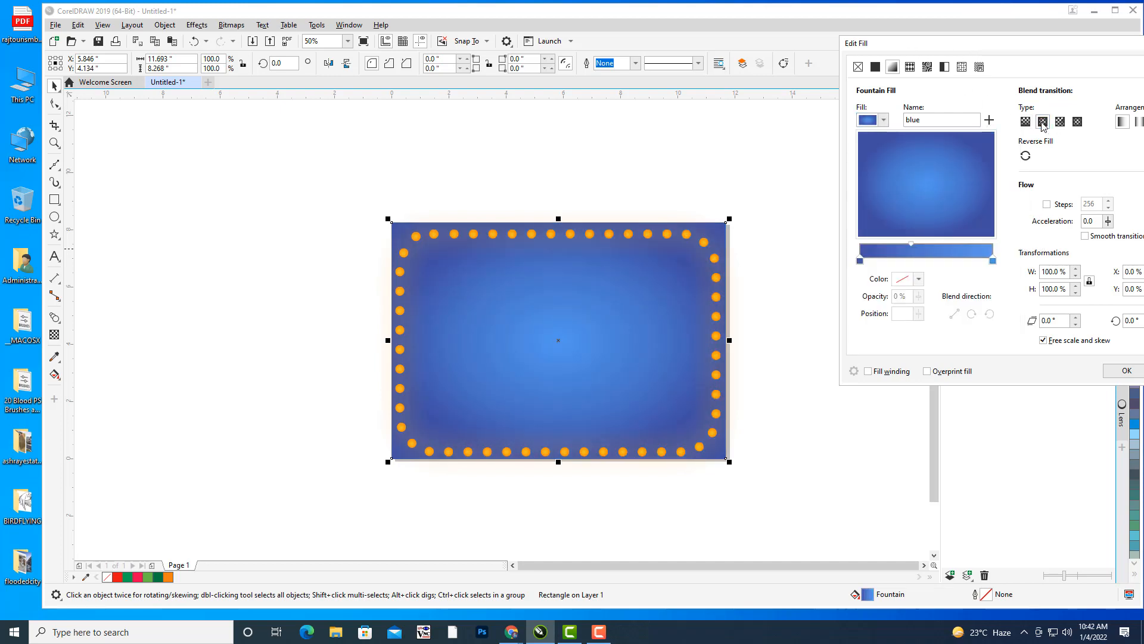
{"action": "left_click", "coordinate": [1126, 370]}
Examine the blurred bitmap glow around the border circles up close against the blue background
{"action": "left_click", "coordinate": [1006, 183]}
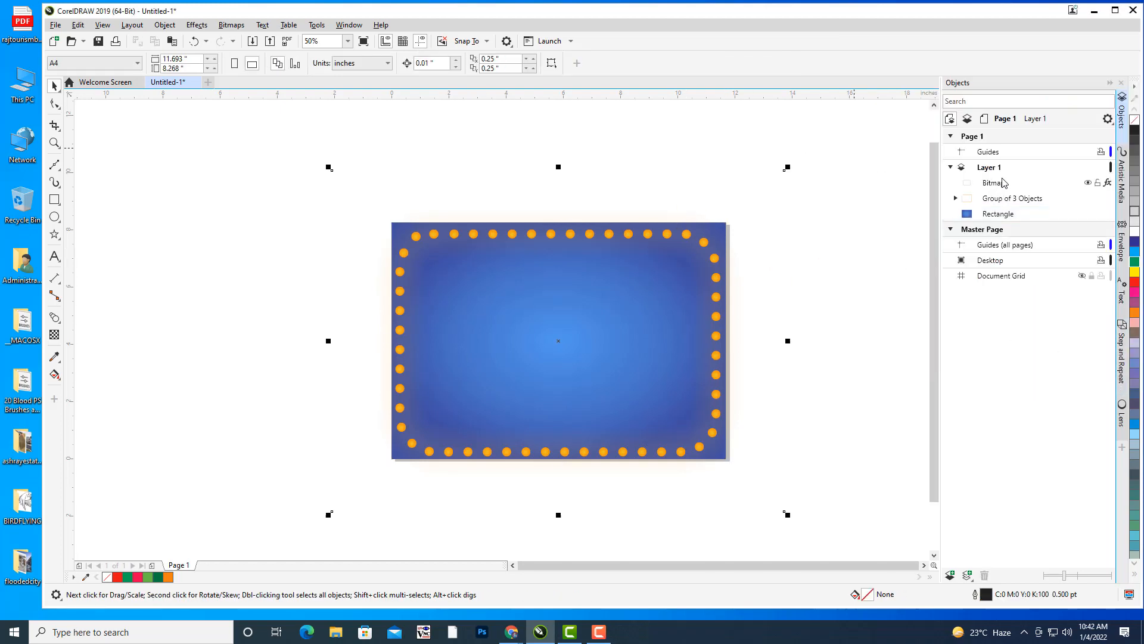
{"action": "left_click_drag", "start_coordinate": [669, 181], "coordinate": [654, 184]}
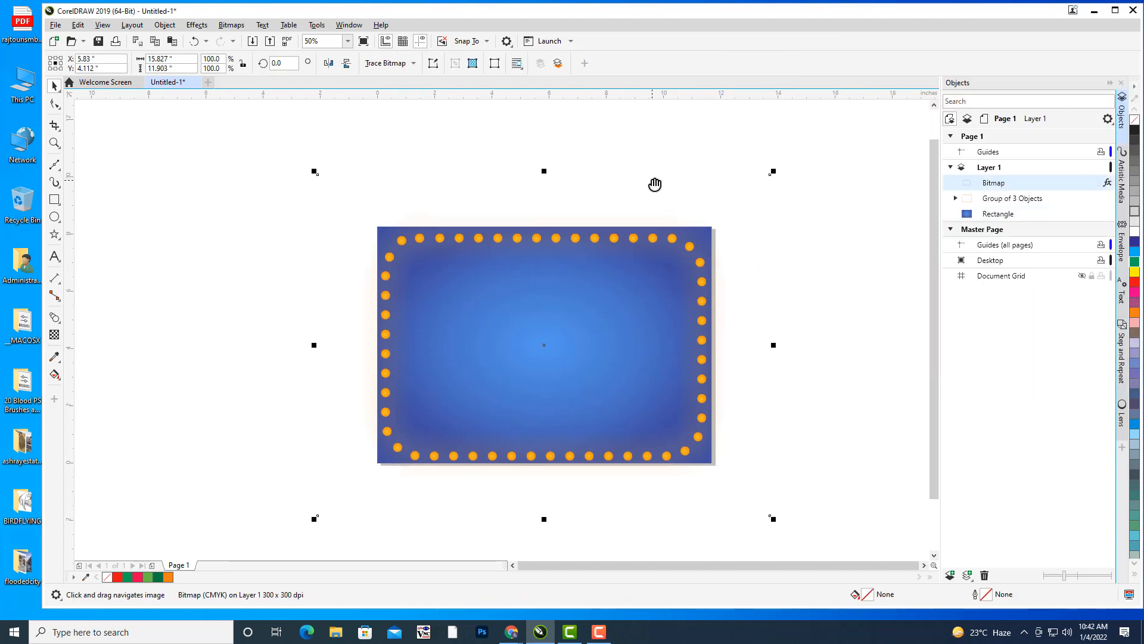
{"action": "left_click_drag", "start_coordinate": [539, 196], "coordinate": [532, 196]}
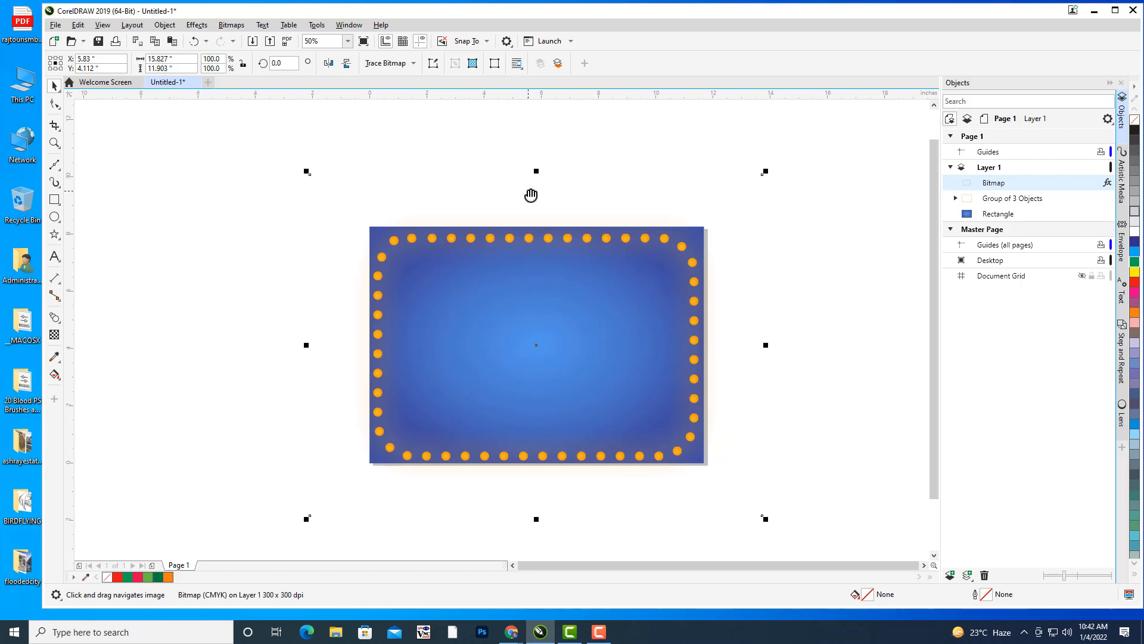
{"action": "scroll", "coordinate": [677, 212], "scroll_direction": "up", "scroll_amount": 1}
{"action": "scroll", "coordinate": [676, 212], "scroll_direction": "up", "scroll_amount": 1}
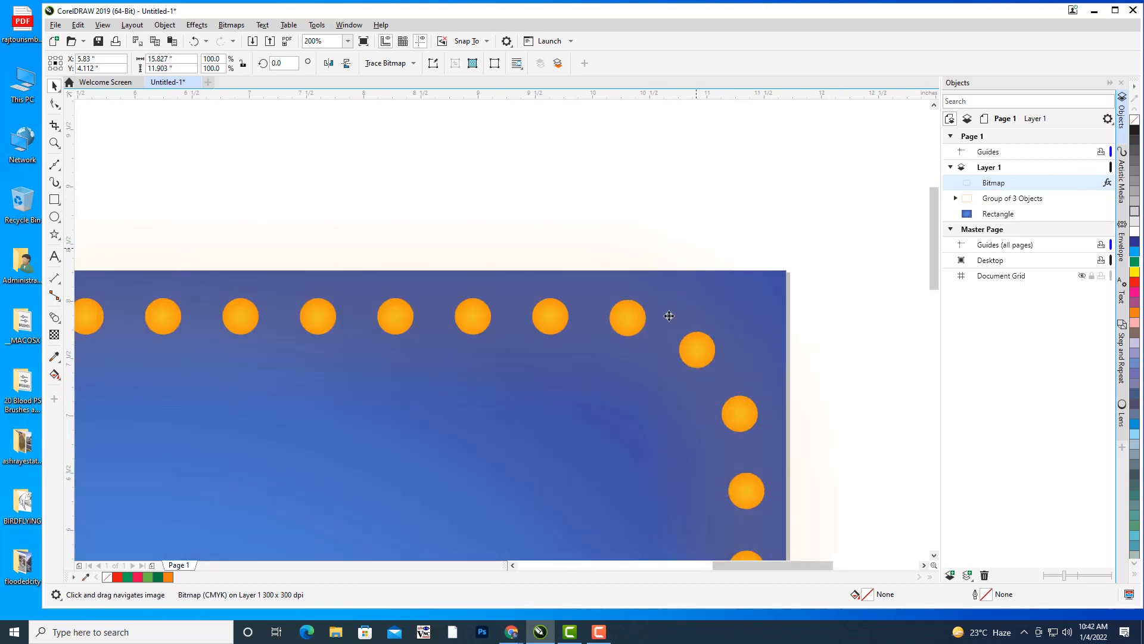
{"action": "scroll", "coordinate": [661, 212], "scroll_direction": "down", "scroll_amount": 2}
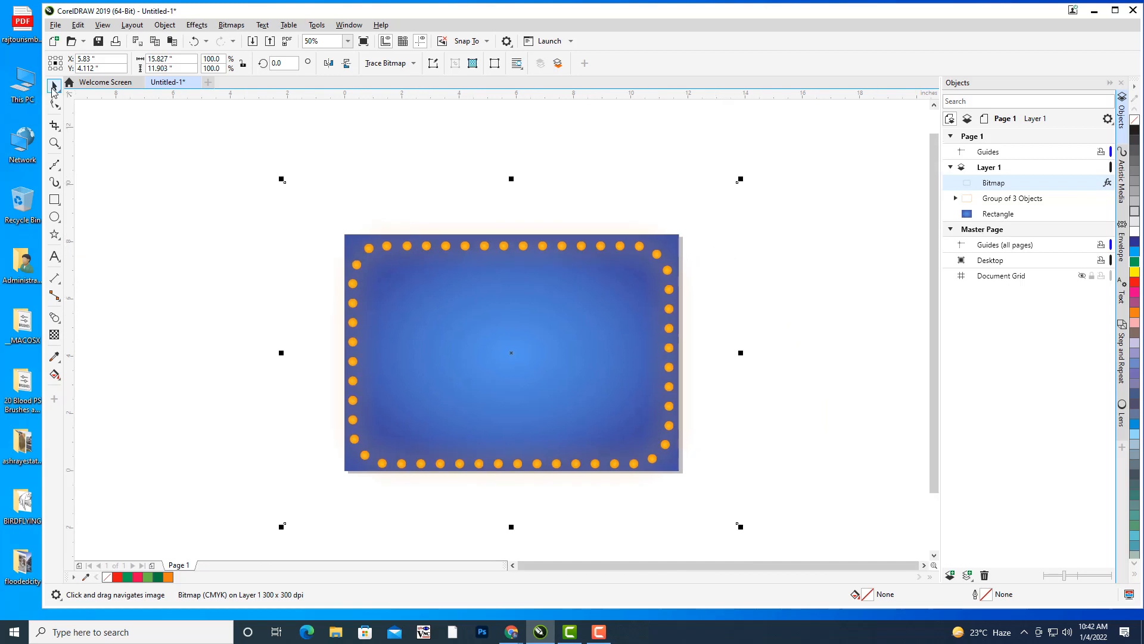
{"action": "left_click", "coordinate": [289, 191]}
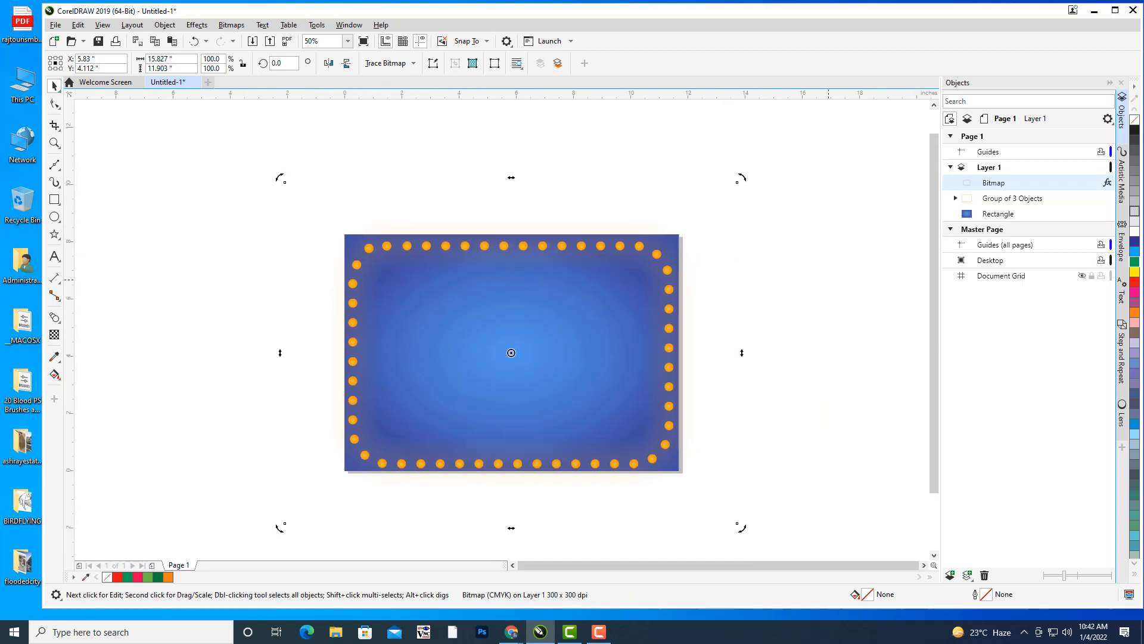
Duplicate the unblurred circle border group
{"action": "left_click", "coordinate": [1031, 198]}
{"action": "left_click_drag", "start_coordinate": [732, 208], "coordinate": [751, 209]}
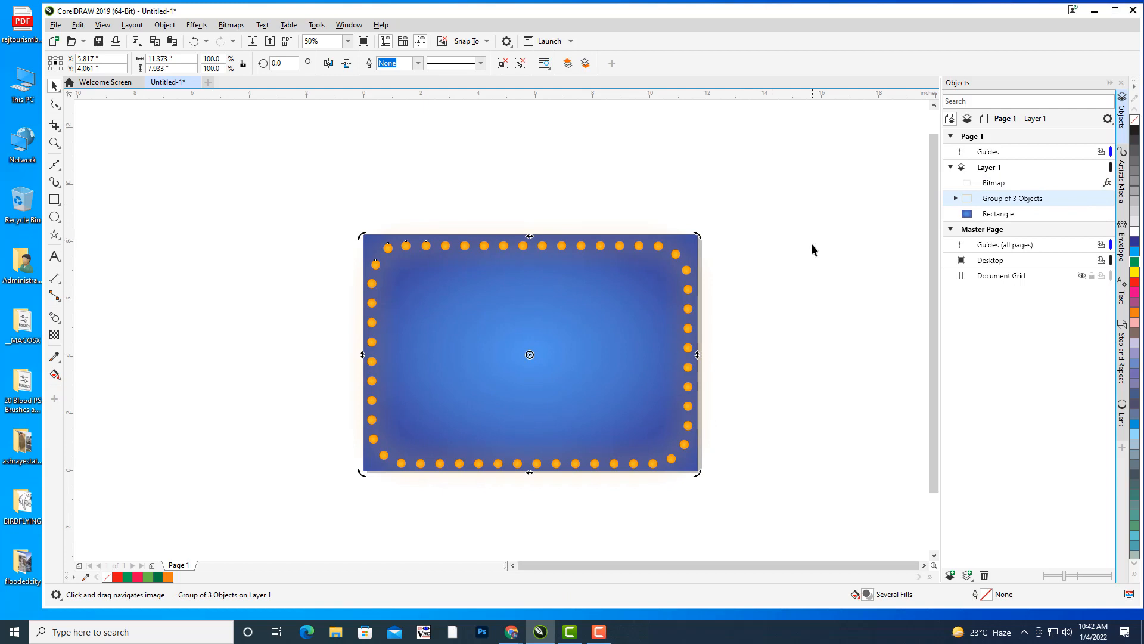
{"action": "key", "text": "ctrl+d"}
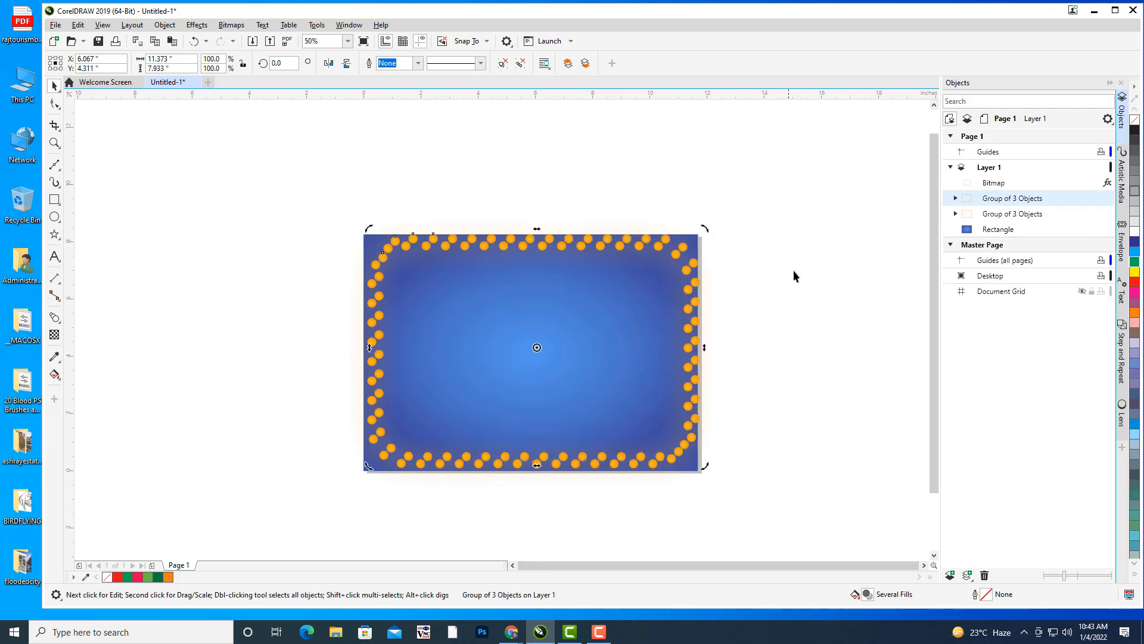
{"action": "left_click", "coordinate": [736, 206]}
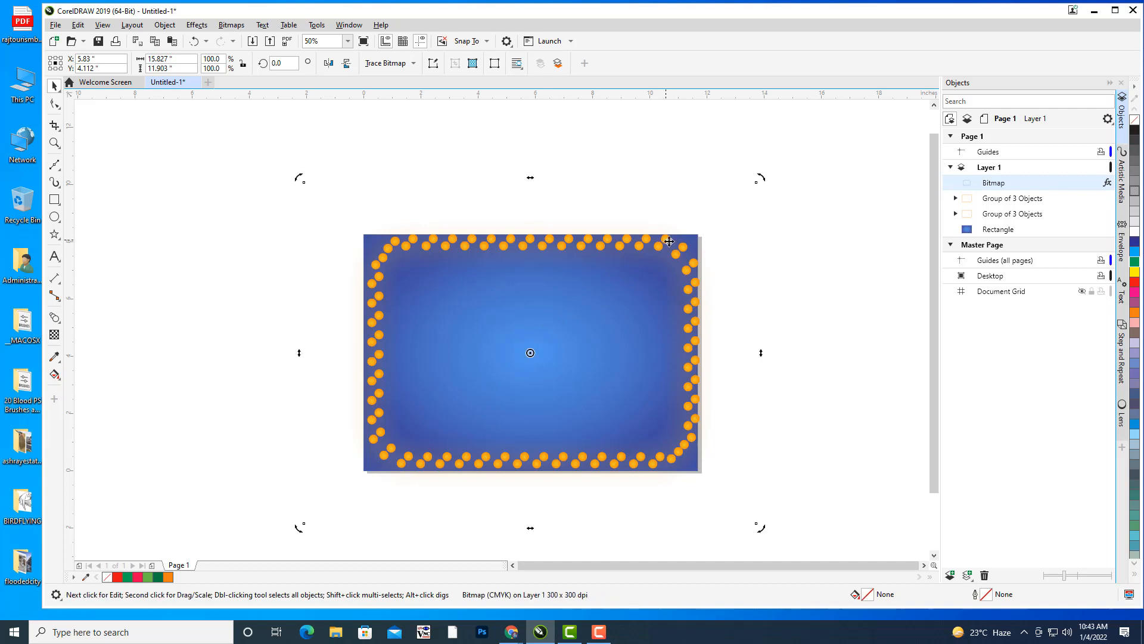
{"action": "left_click", "coordinate": [641, 266]}
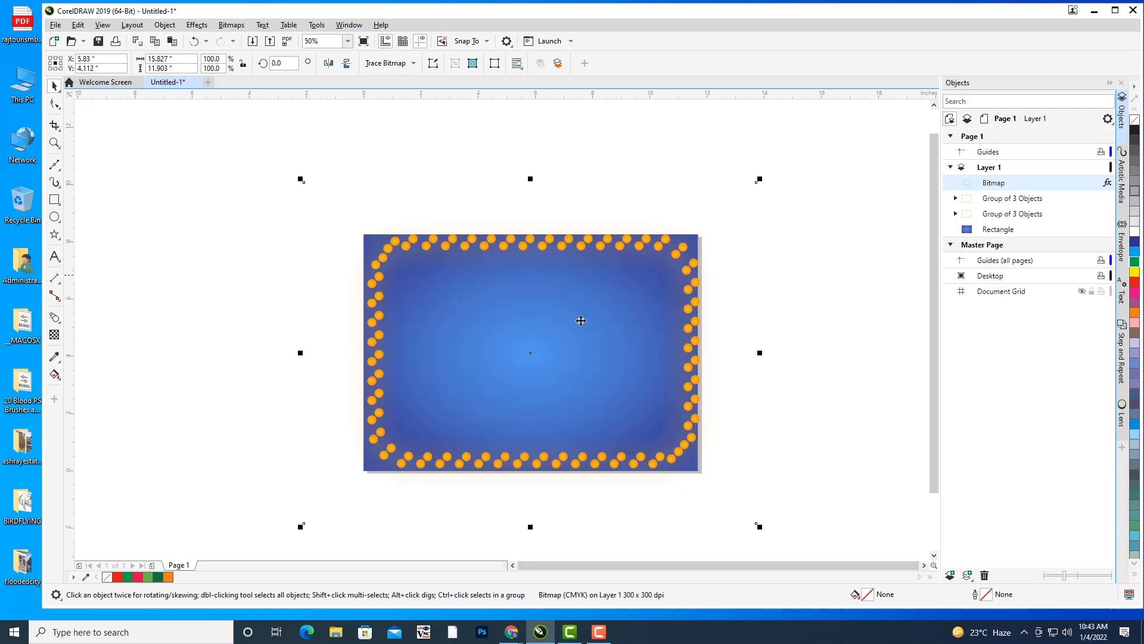
{"action": "left_click_drag", "start_coordinate": [547, 296], "coordinate": [540, 305]}
{"action": "key", "text": "ctrl+z"}
{"action": "left_click", "coordinate": [814, 218]}
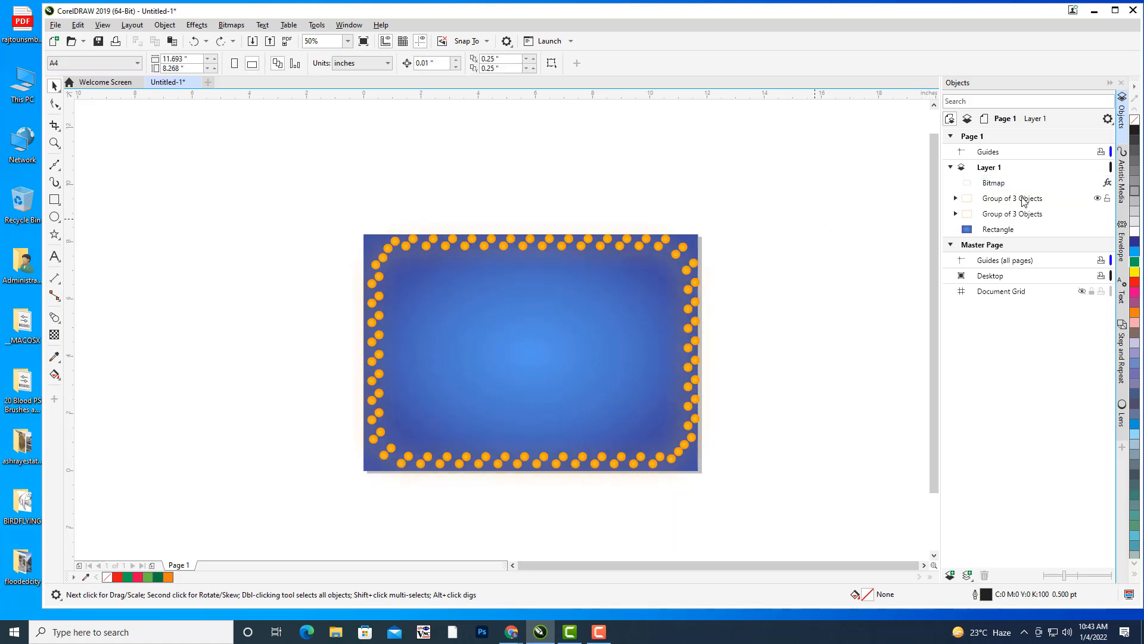
Move the duplicated circle border over the original and scale it about its centre to 88.9 percent, about 10.112 by 7.053 inches
{"action": "left_click", "coordinate": [1013, 198]}
{"action": "left_click_drag", "start_coordinate": [539, 349], "coordinate": [532, 354]}
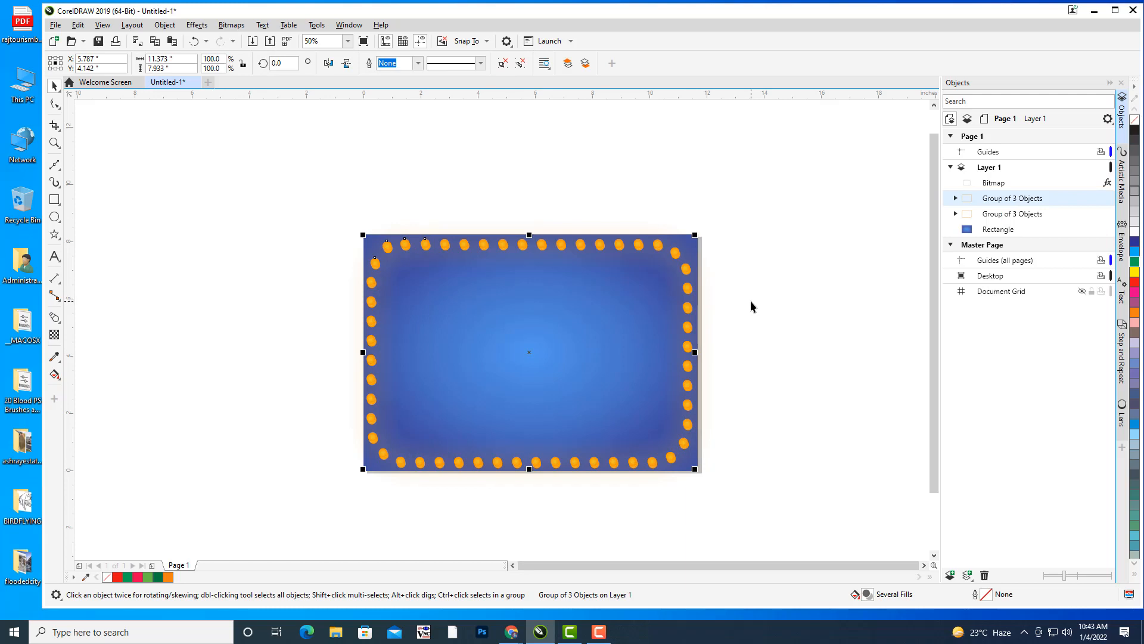
{"action": "left_click_drag", "start_coordinate": [695, 234], "coordinate": [677, 247]}
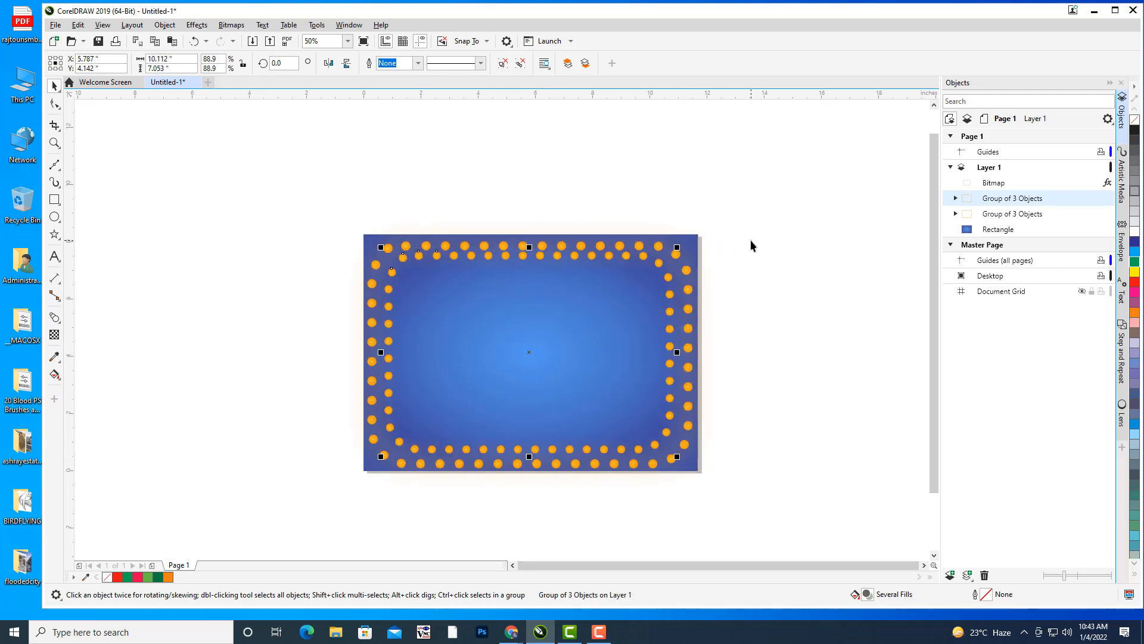
Nudge the smaller circle border down to Y 4.072 inches and deselect it
{"action": "key", "text": "Down"}
{"action": "key", "text": "Down"}
{"action": "key", "text": "Down"}
{"action": "key", "text": "Down"}
{"action": "key", "text": "Down"}
{"action": "key", "text": "Down"}
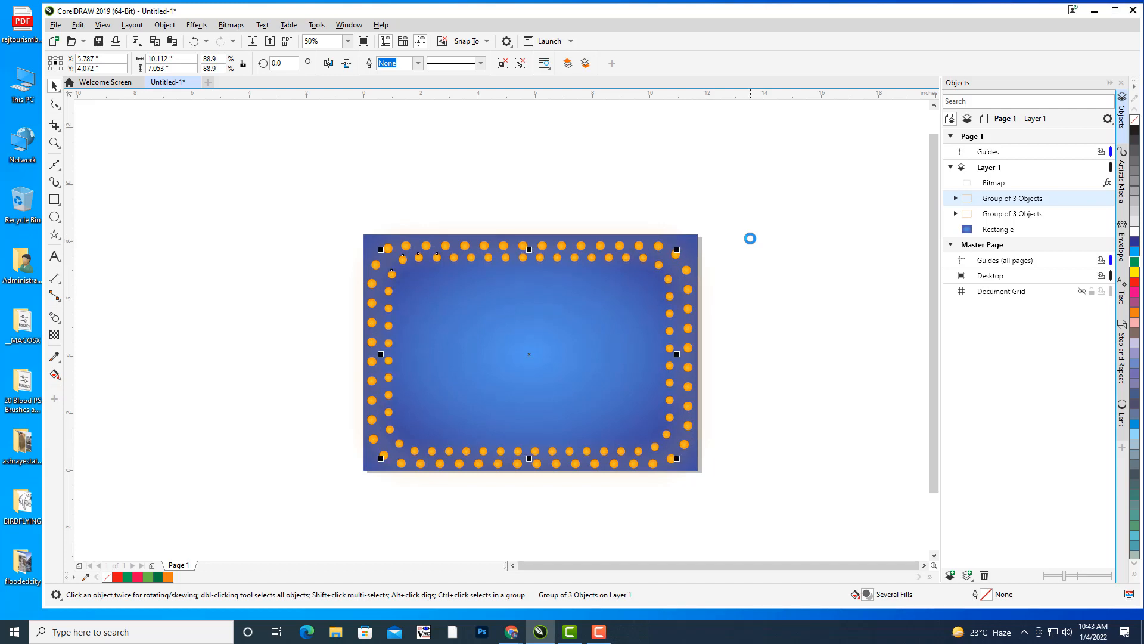
{"action": "key", "text": "Tab"}
{"action": "left_click", "coordinate": [786, 253]}
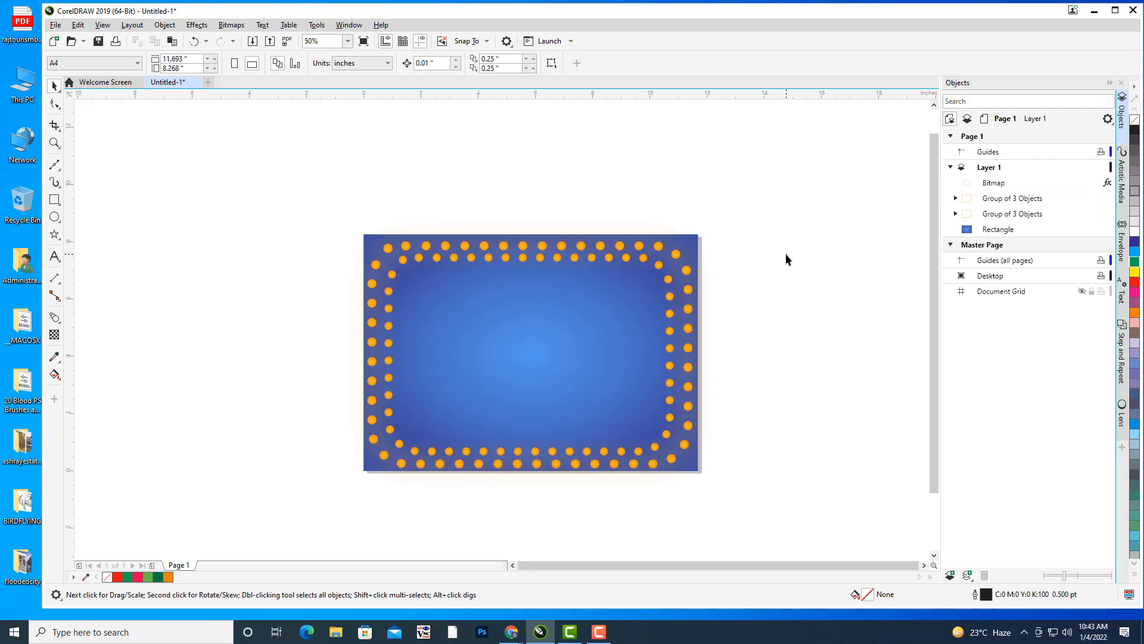
Set the transparency merge mode of the inner circle border group to Overlay
{"action": "left_click_drag", "start_coordinate": [642, 298], "coordinate": [733, 252]}
{"action": "scroll", "coordinate": [695, 271], "scroll_direction": "up", "scroll_amount": 1}
{"action": "scroll", "coordinate": [733, 249], "scroll_direction": "down", "scroll_amount": 1}
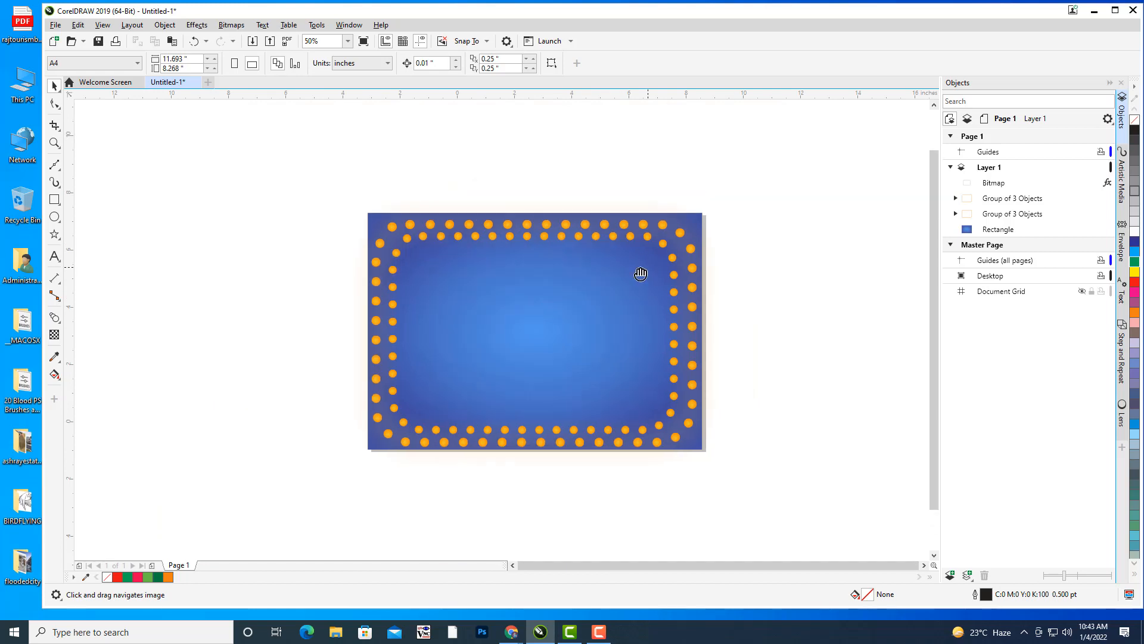
{"action": "left_click", "coordinate": [669, 262]}
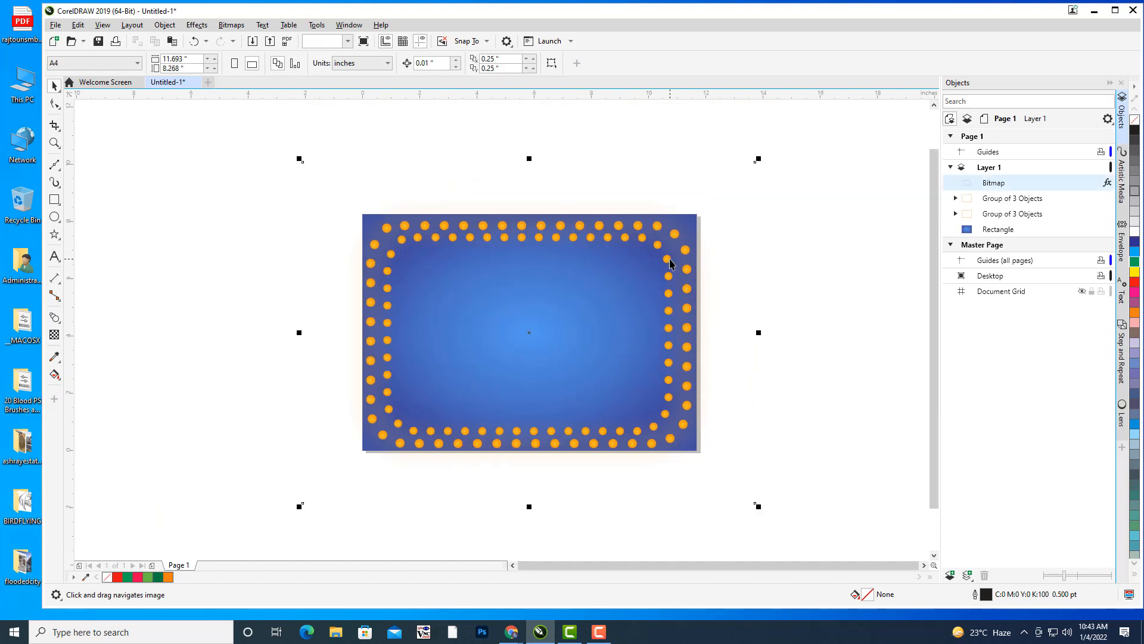
{"action": "left_click", "coordinate": [1004, 202]}
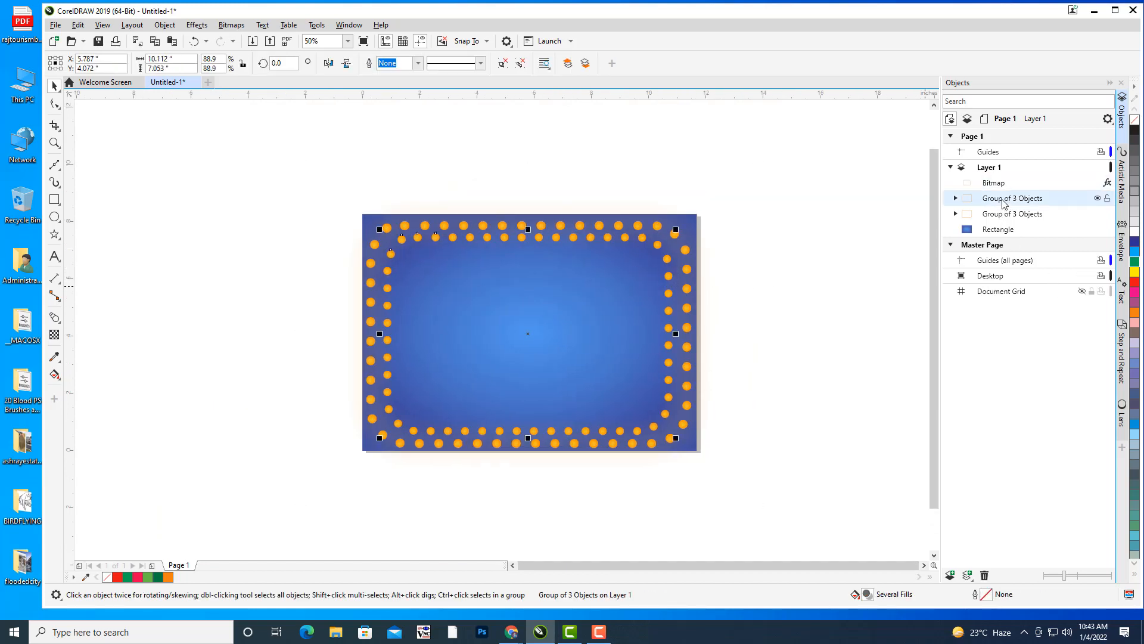
{"action": "left_click_drag", "start_coordinate": [702, 256], "coordinate": [737, 253]}
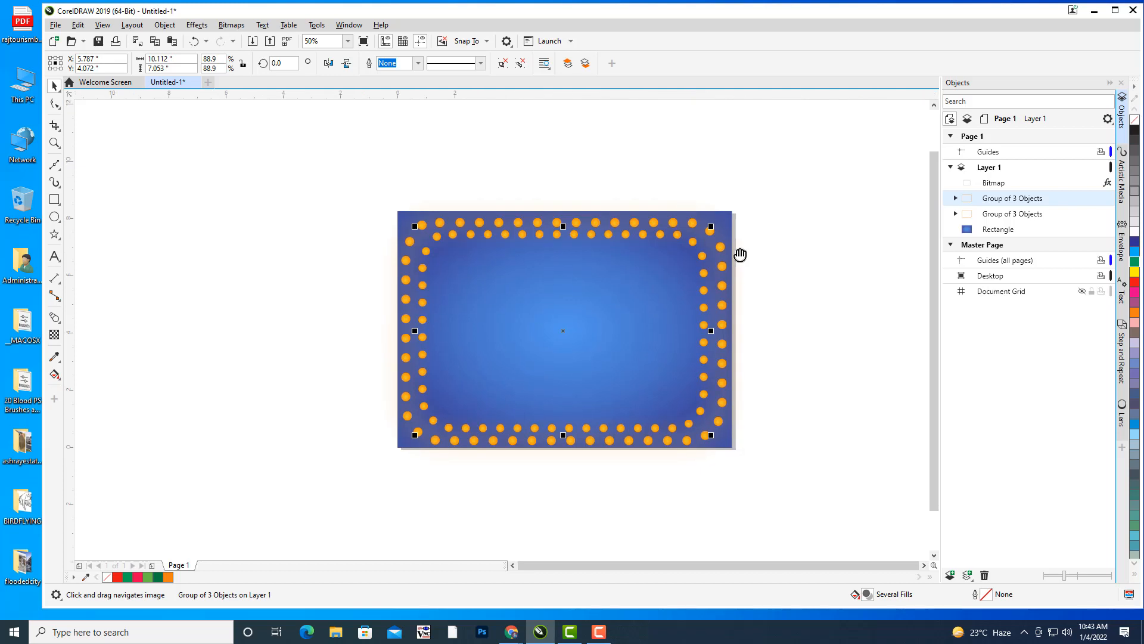
{"action": "left_click", "coordinate": [57, 334]}
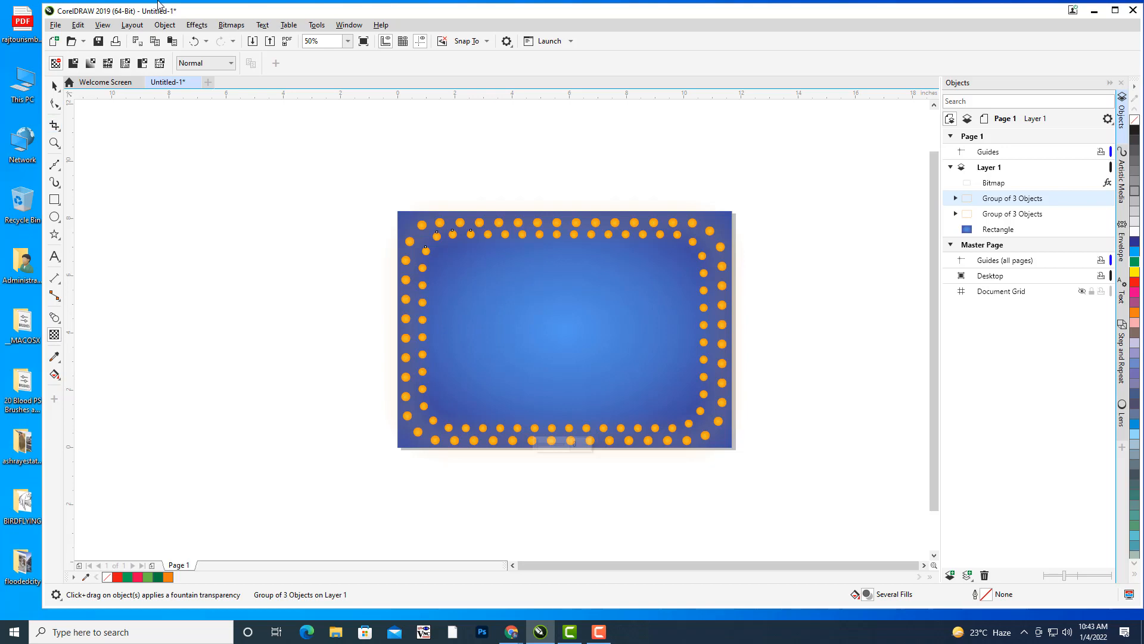
{"action": "left_click", "coordinate": [205, 64]}
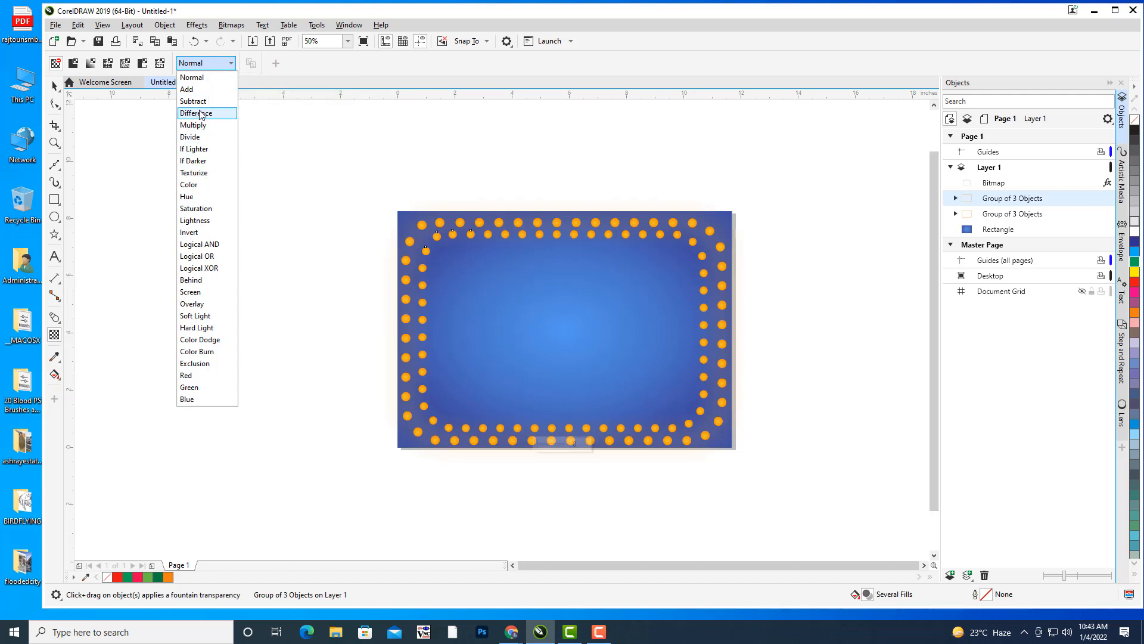
{"action": "left_click", "coordinate": [192, 304]}
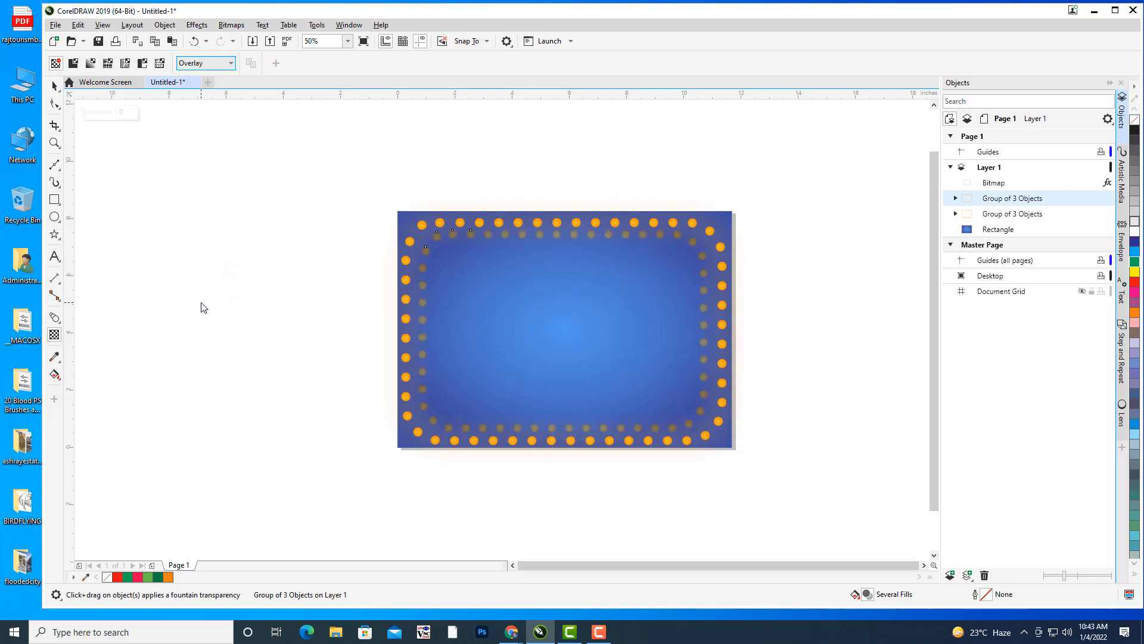
Try the Screen merge mode on the inner circle border group, settle on Color Dodge, and deselect the group
{"action": "left_click", "coordinate": [201, 65]}
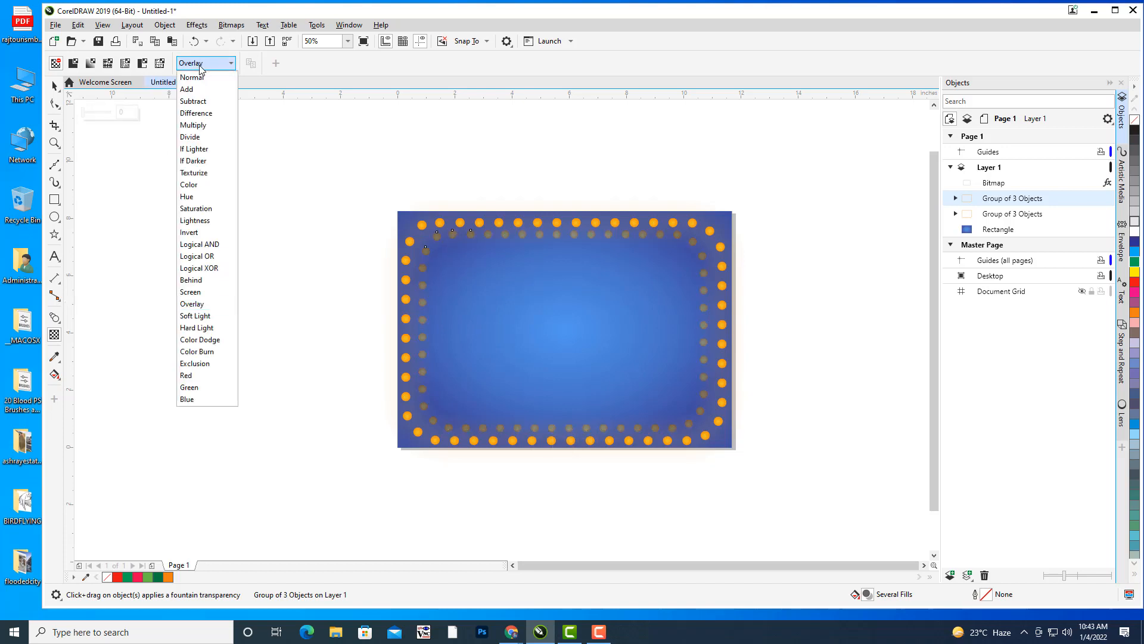
{"action": "left_click", "coordinate": [191, 292]}
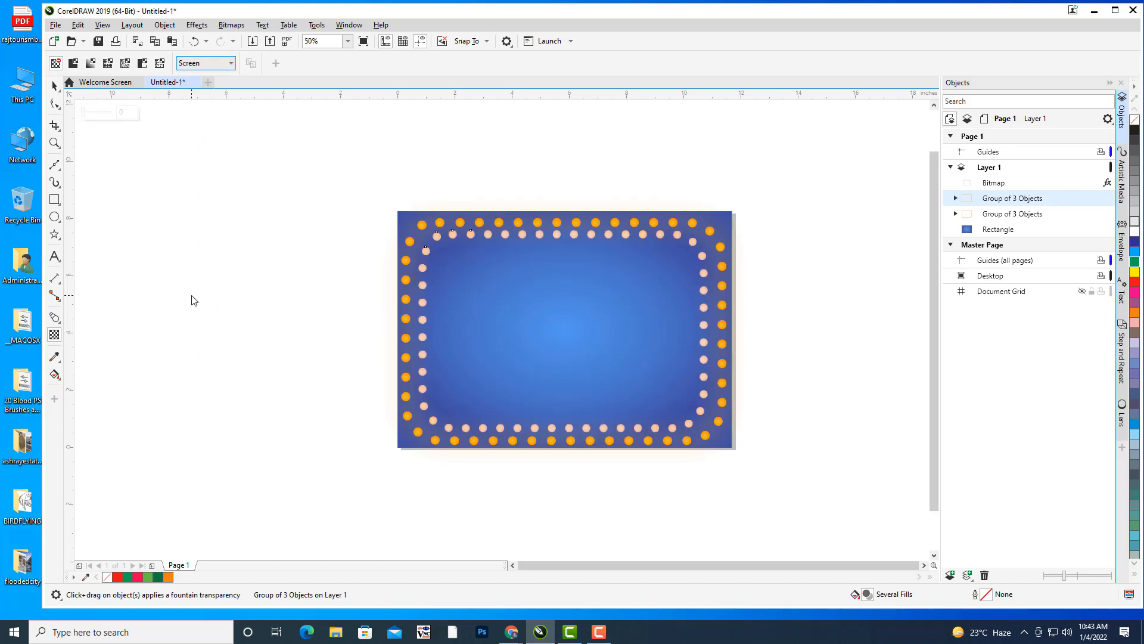
{"action": "left_click", "coordinate": [206, 65]}
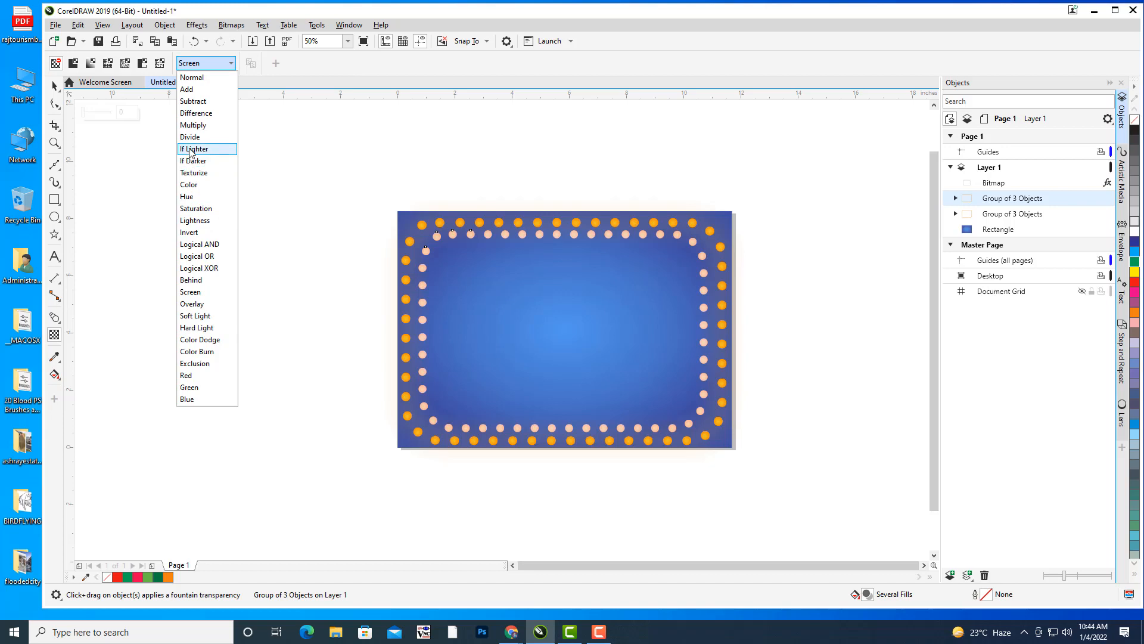
{"action": "left_click", "coordinate": [197, 339]}
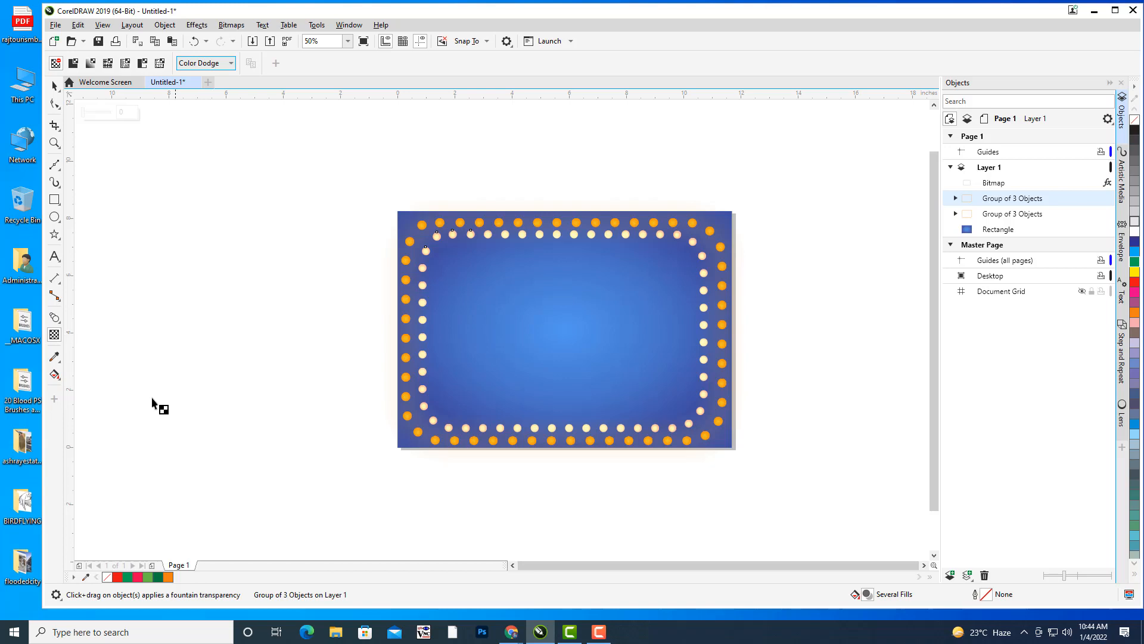
{"action": "left_click", "coordinate": [57, 89]}
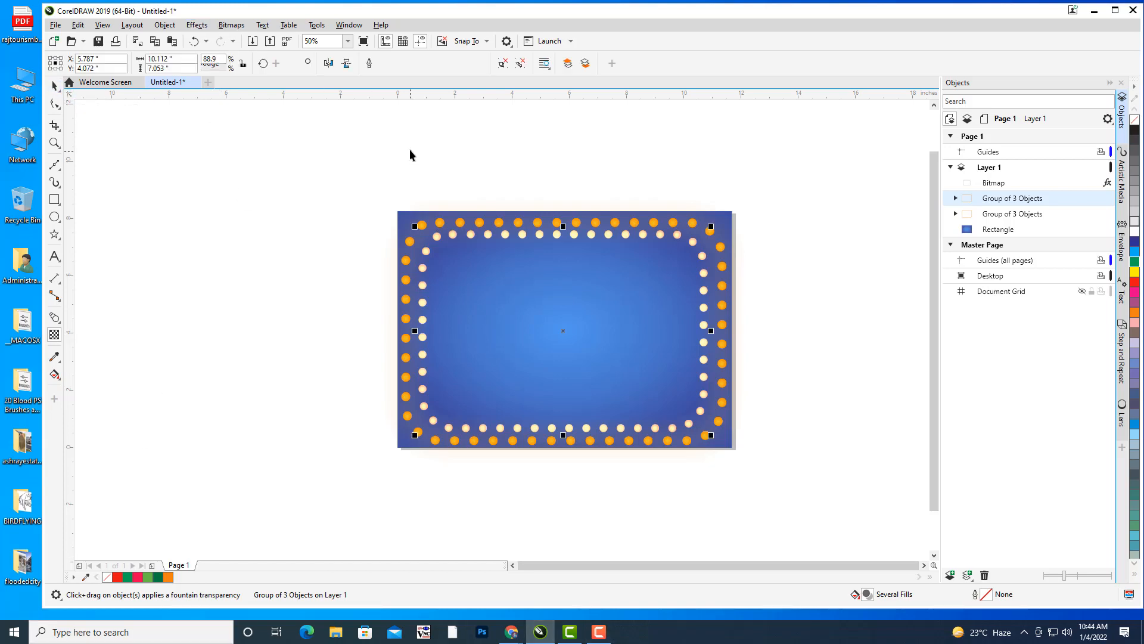
{"action": "left_click", "coordinate": [767, 240]}
{"action": "left_click_drag", "start_coordinate": [767, 239], "coordinate": [804, 230]}
{"action": "scroll", "coordinate": [807, 230], "scroll_direction": "up", "scroll_amount": 1}
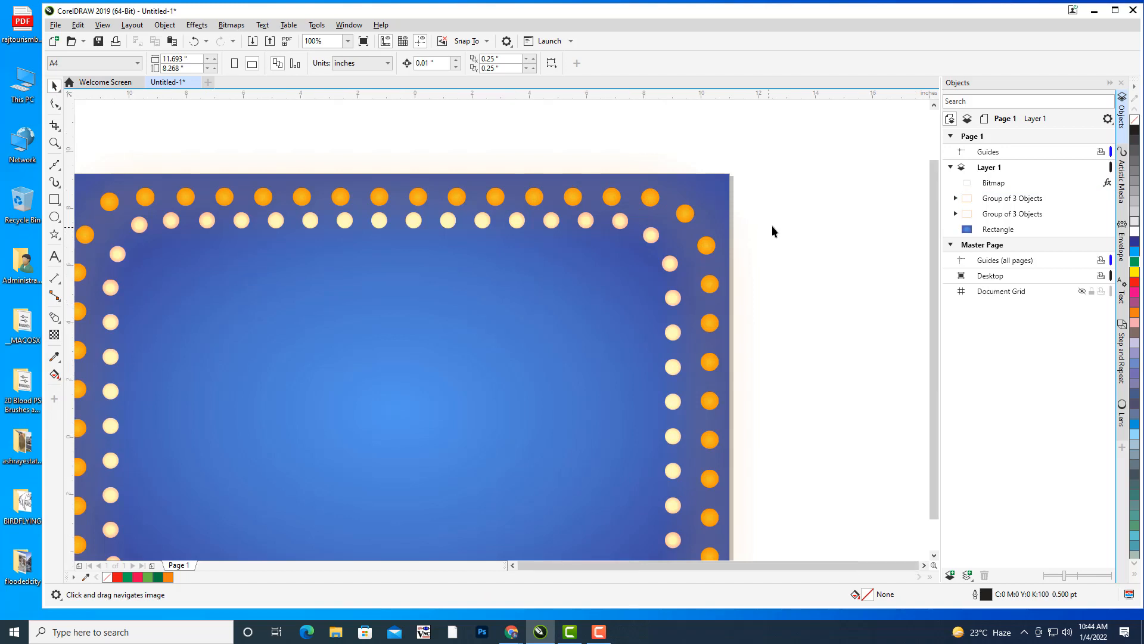
{"action": "scroll", "coordinate": [807, 229], "scroll_direction": "down", "scroll_amount": 1}
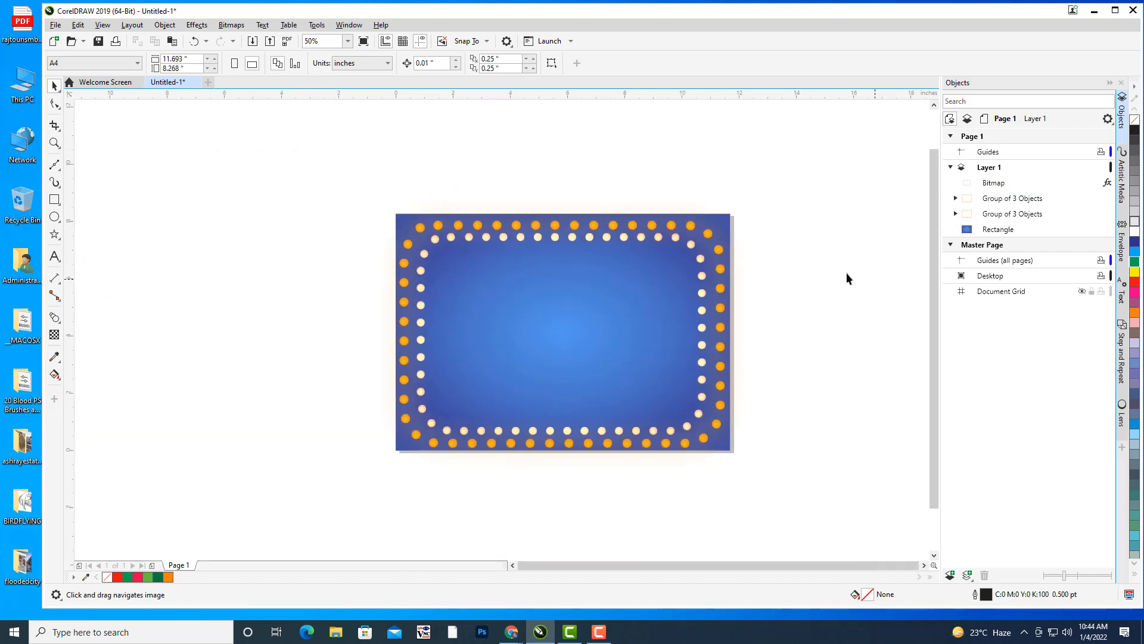
Add the artistic text "DISCO NIGHTS" on the empty area above the page
{"action": "left_click", "coordinate": [54, 256]}
{"action": "left_click", "coordinate": [509, 192]}
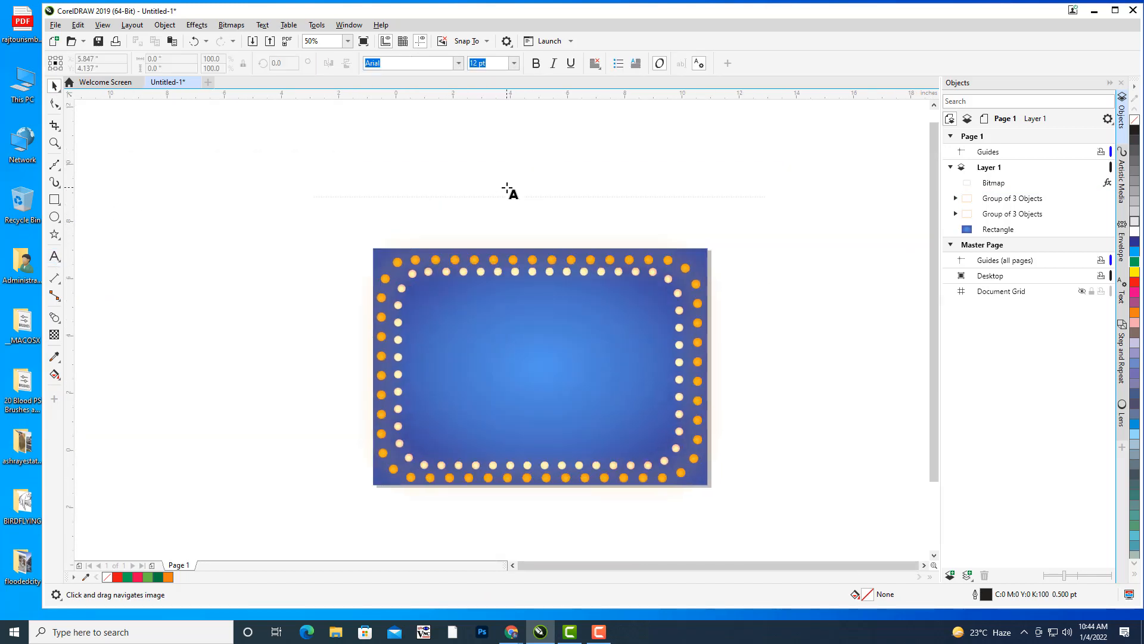
{"action": "left_click", "coordinate": [586, 179]}
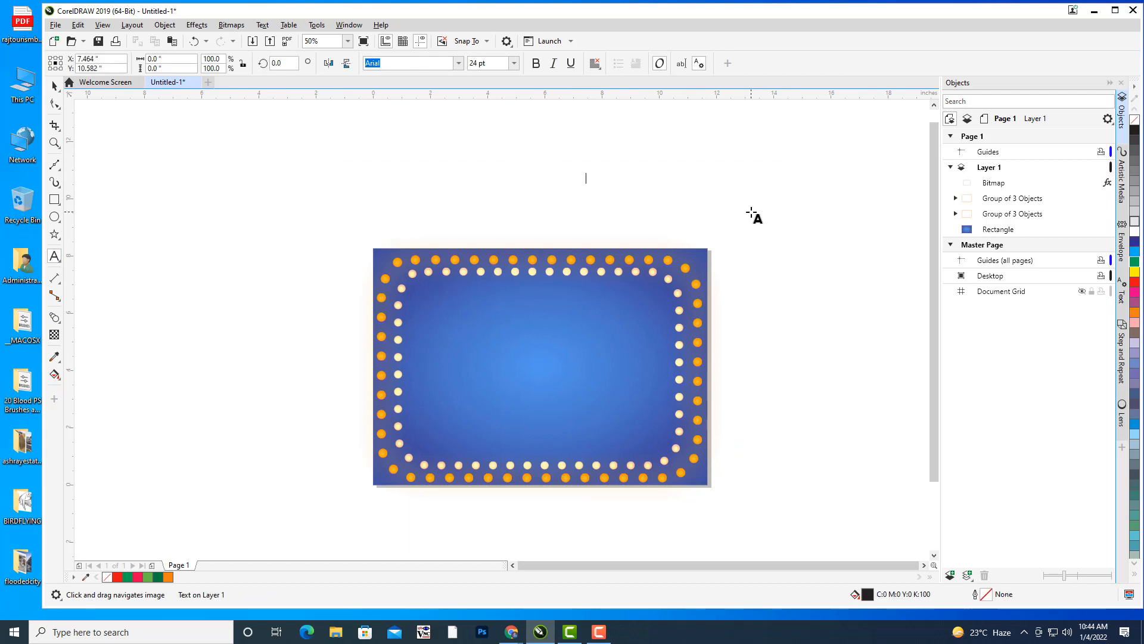
{"action": "type", "text": "d"}
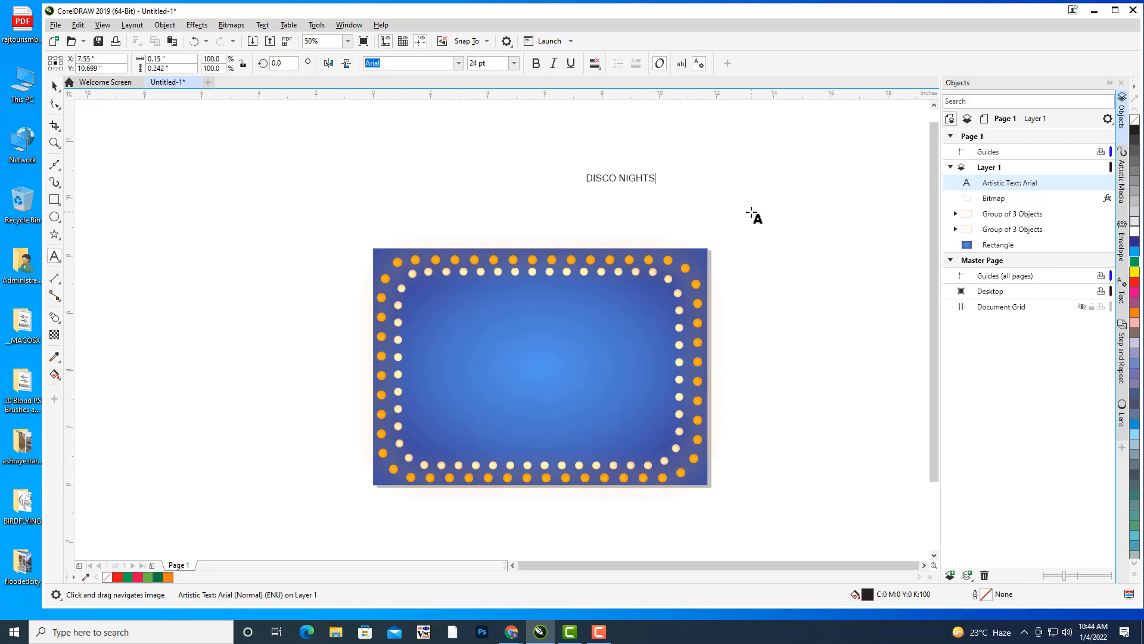
{"action": "key", "text": "Escape"}
{"action": "key", "text": "space"}
Change the font of the DISCO NIGHTS text to Impact at its original size
{"action": "left_click_drag", "start_coordinate": [660, 171], "coordinate": [721, 135]}
{"action": "key", "text": "ctrl+z"}
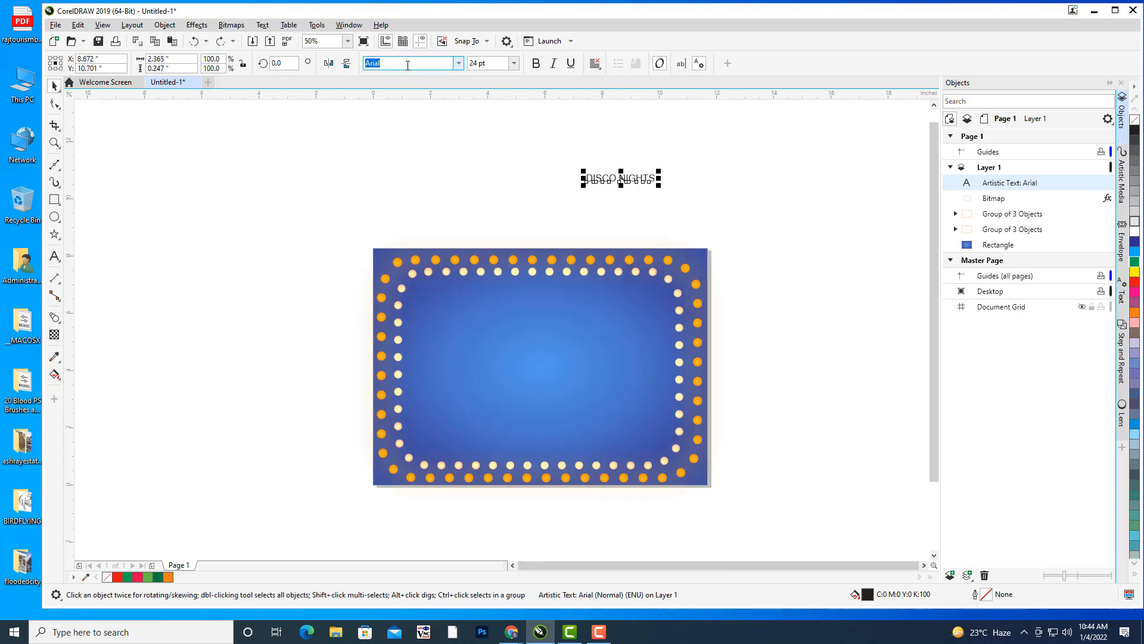
{"action": "double_click", "coordinate": [419, 60]}
{"action": "key", "text": "Return"}
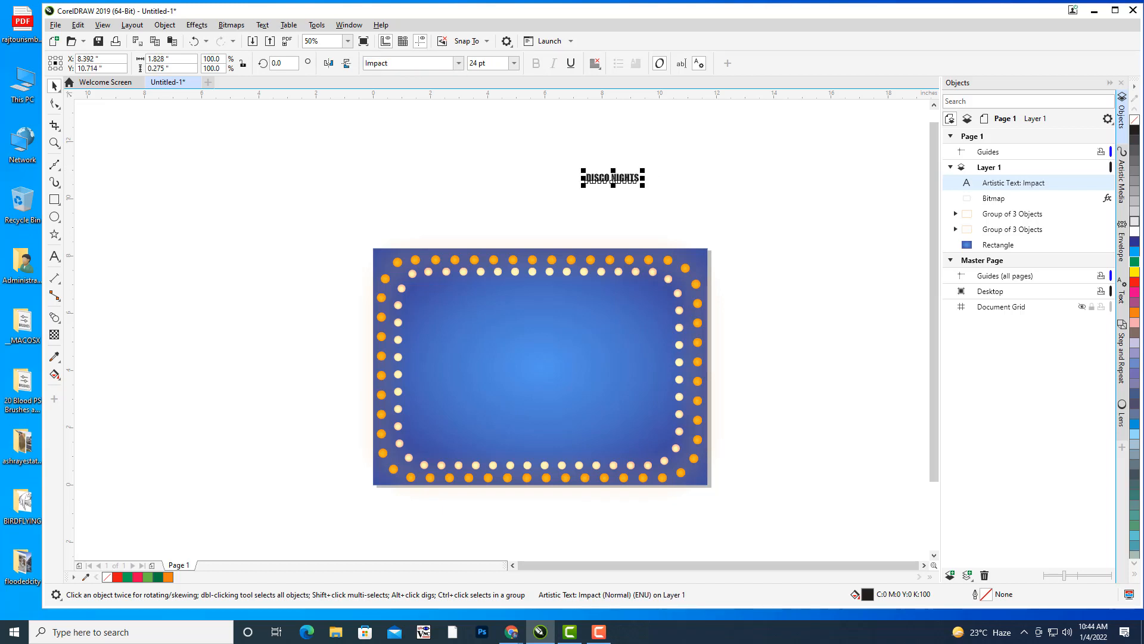
Enlarge the DISCO NIGHTS text to about 10.112 by 1.519 inches and place it above and left of the page
{"action": "left_click_drag", "start_coordinate": [643, 170], "coordinate": [761, 143]}
{"action": "left_click_drag", "start_coordinate": [657, 176], "coordinate": [315, 190]}
{"action": "left_click", "coordinate": [598, 188]}
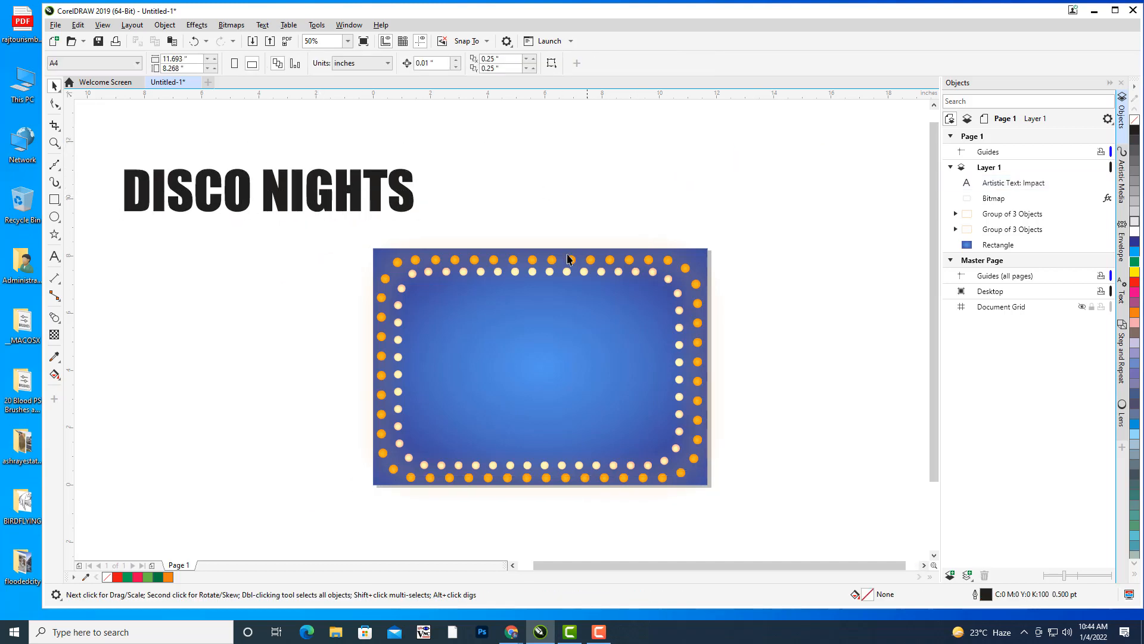
Draw a rectangle about 12.313 by 3.042 inches beside the text, shift it slightly left, and convert it to curves
{"action": "left_click", "coordinate": [54, 201]}
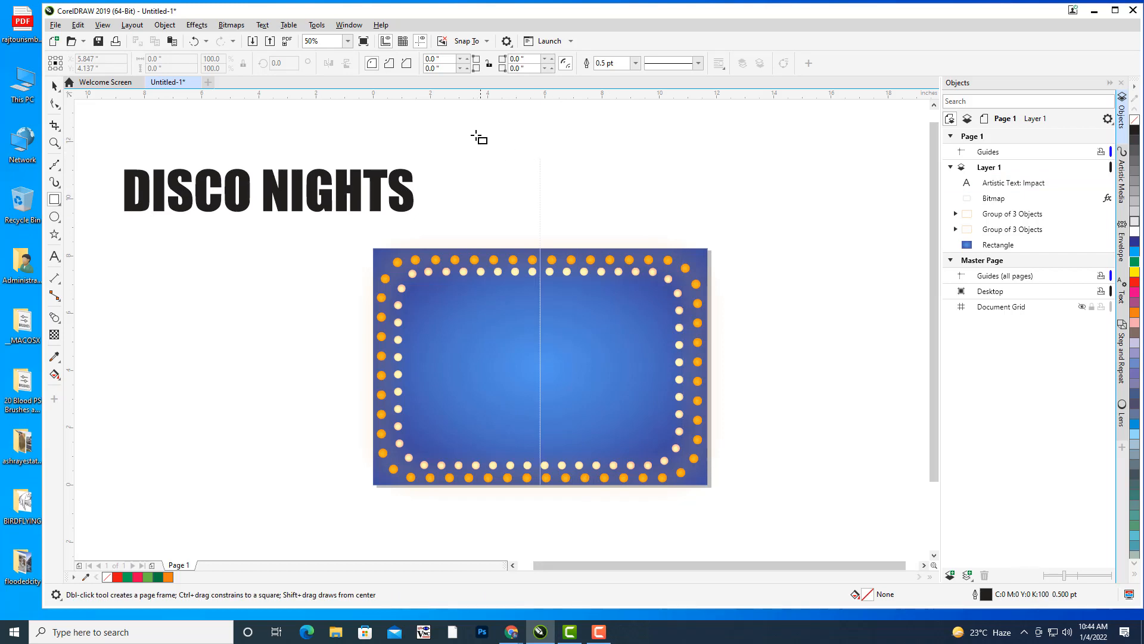
{"action": "left_click_drag", "start_coordinate": [475, 135], "coordinate": [828, 221]}
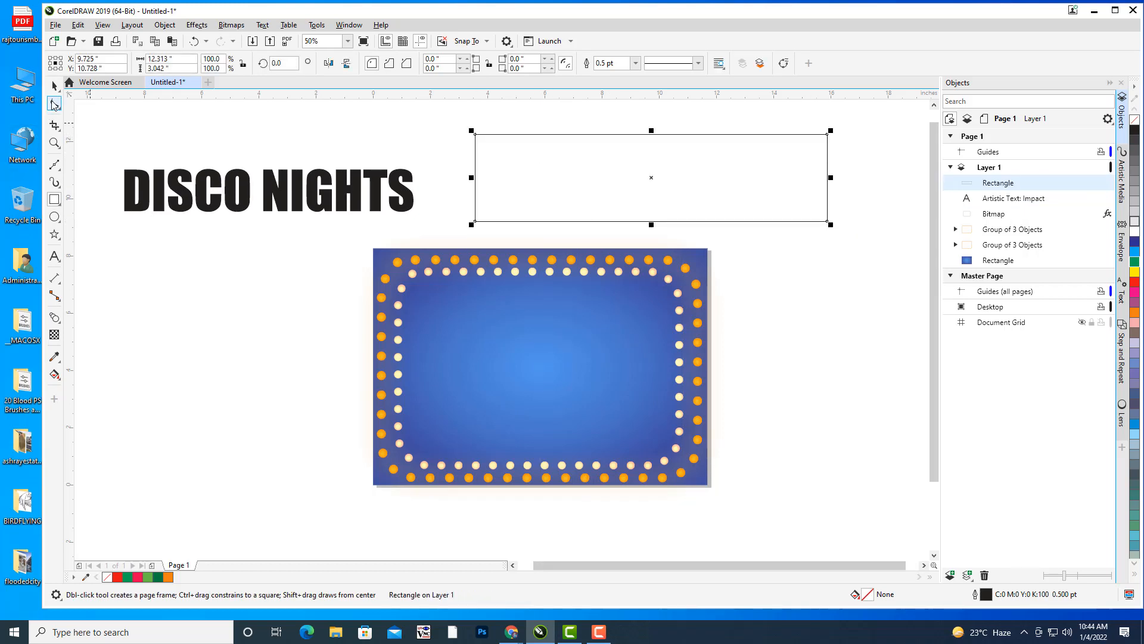
{"action": "left_click", "coordinate": [54, 87]}
{"action": "mouse_move", "coordinate": [647, 175]}
{"action": "left_mouse_down"}
{"action": "mouse_move", "coordinate": [636, 187]}
{"action": "mouse_move", "coordinate": [630, 176]}
{"action": "left_mouse_up"}
{"action": "key", "text": "ctrl+q"}
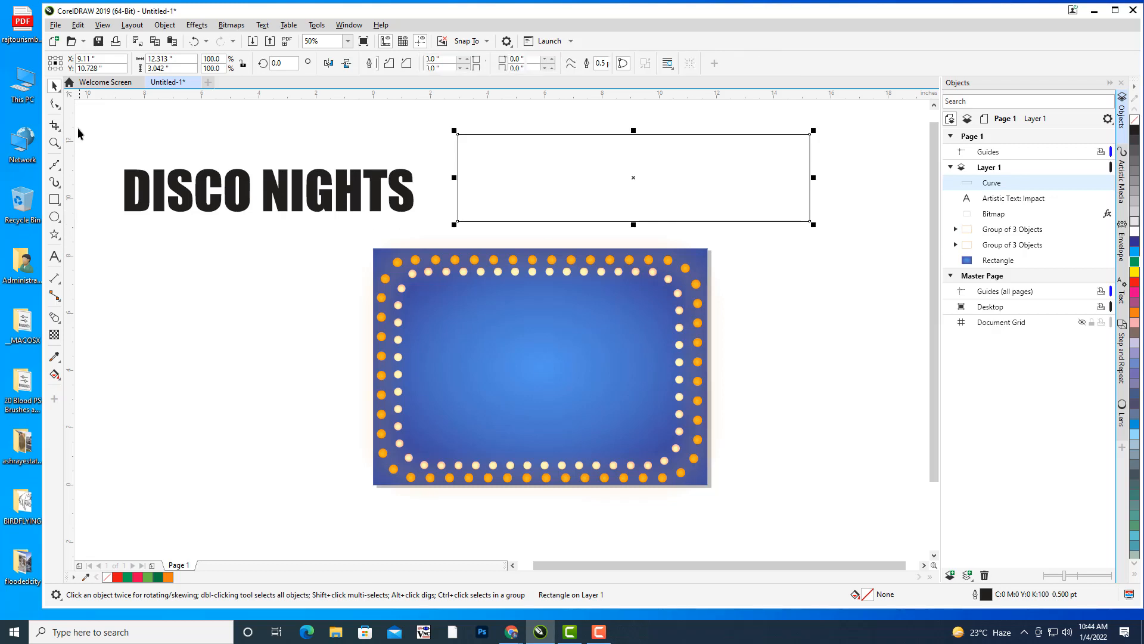
Add a node midway along the curve's upper and lower edges and pull both inward to form a bow-tie shape
{"action": "key", "text": "F10"}
{"action": "double_click", "coordinate": [636, 134]}
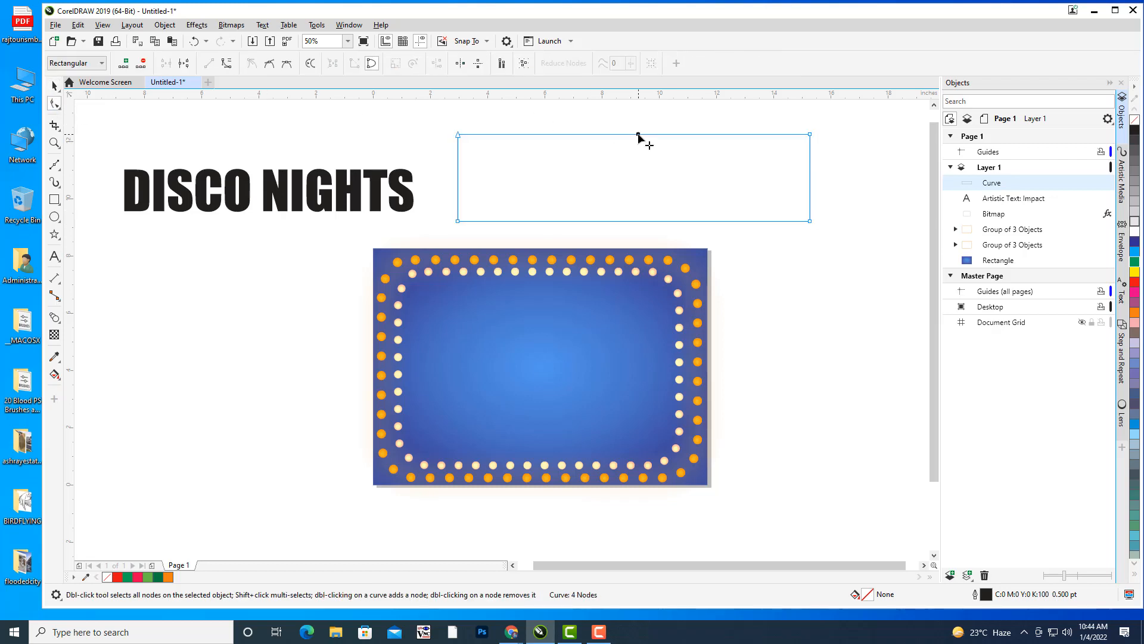
{"action": "left_click_drag", "start_coordinate": [635, 134], "coordinate": [634, 153]}
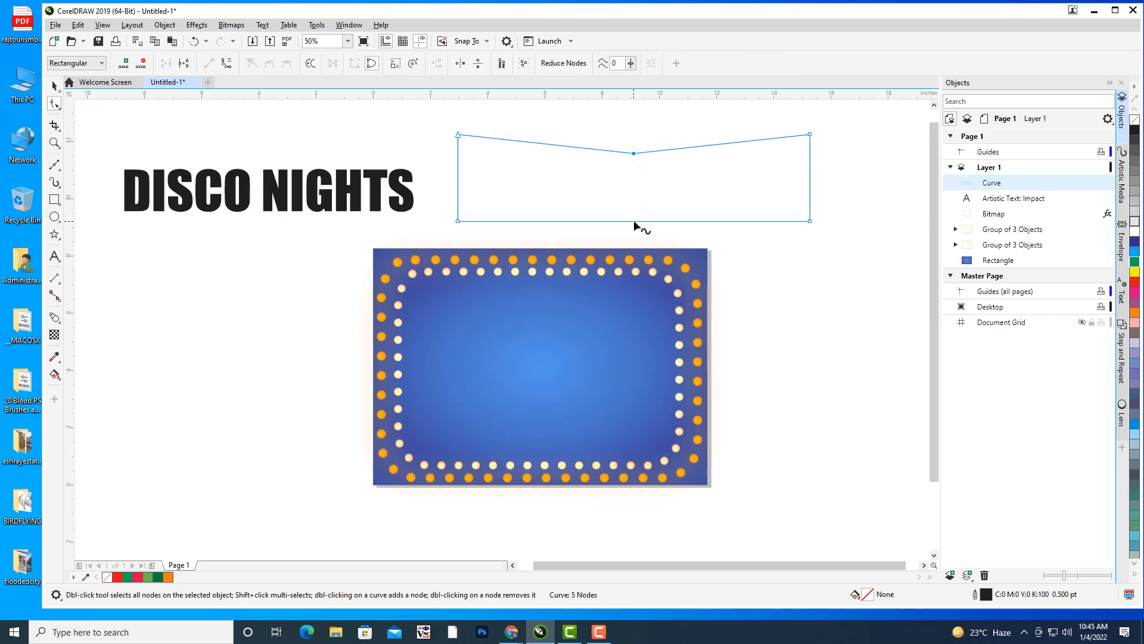
{"action": "double_click", "coordinate": [634, 220]}
{"action": "left_click_drag", "start_coordinate": [634, 220], "coordinate": [634, 198]}
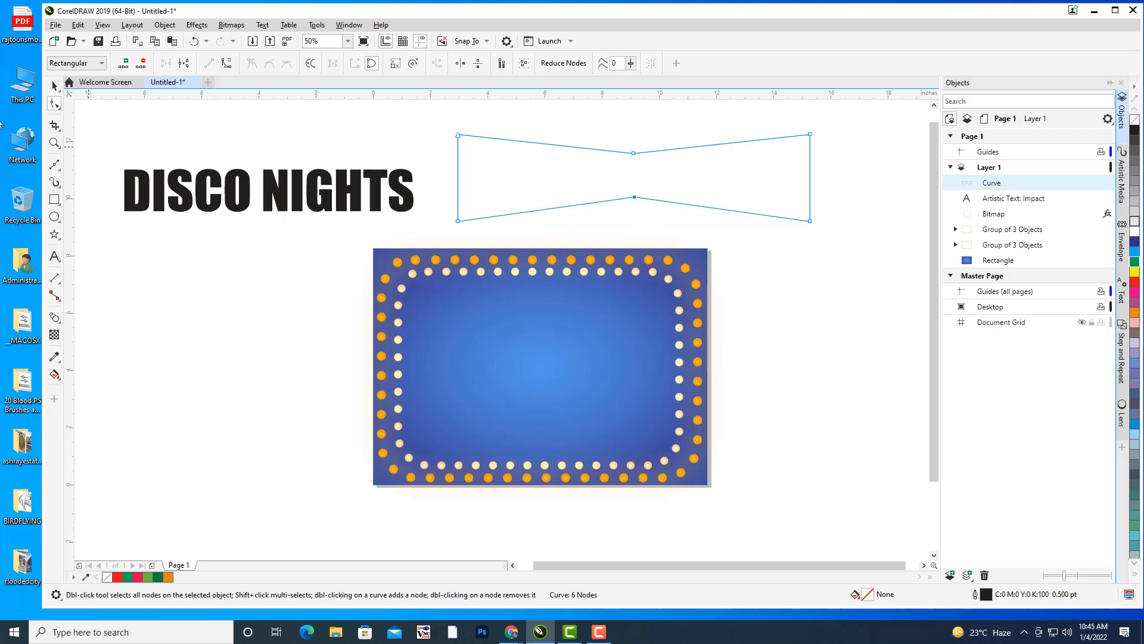
{"action": "left_click", "coordinate": [55, 85]}
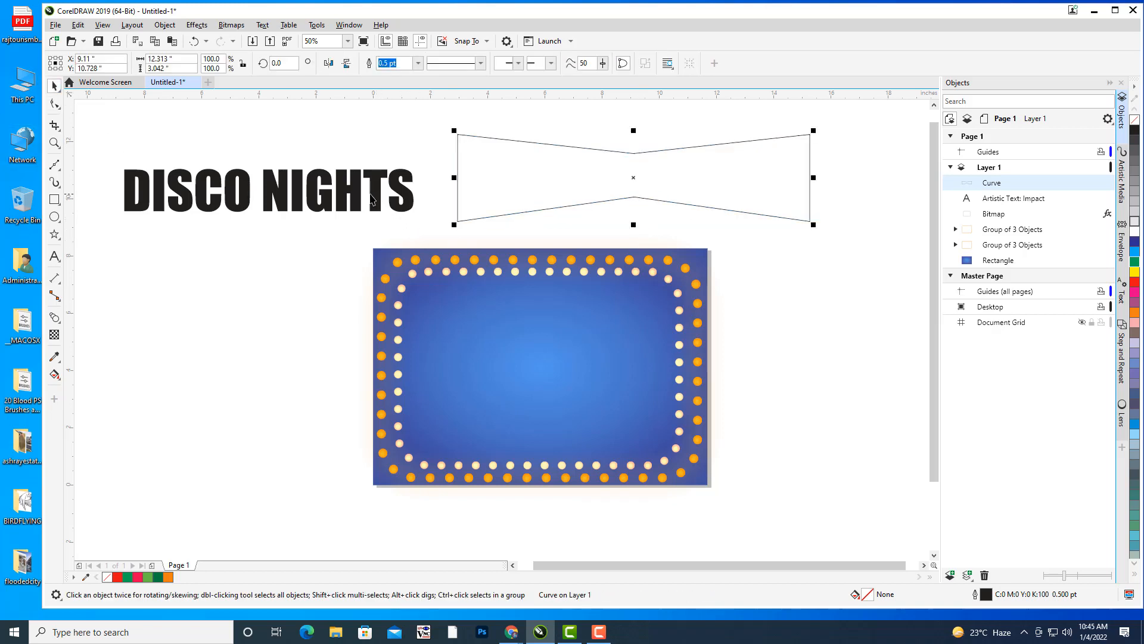
Apply an envelope to the DISCO NIGHTS text using the bow-tie curve as its shape, and delete the curve
{"action": "left_click", "coordinate": [382, 196]}
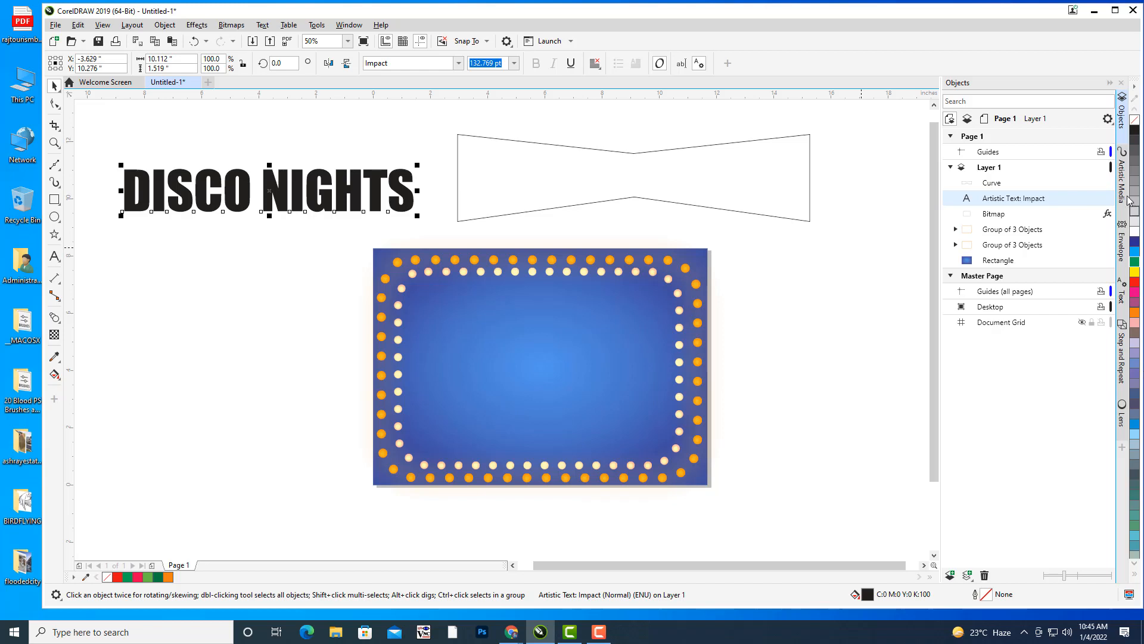
{"action": "left_click", "coordinate": [1123, 249]}
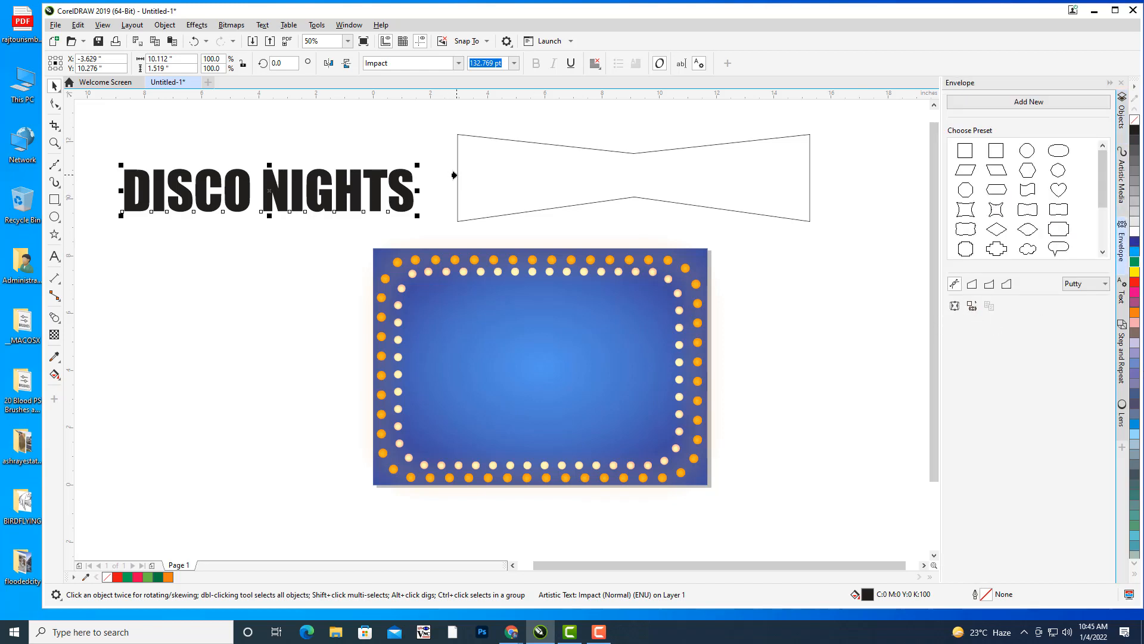
{"action": "left_click", "coordinate": [456, 175]}
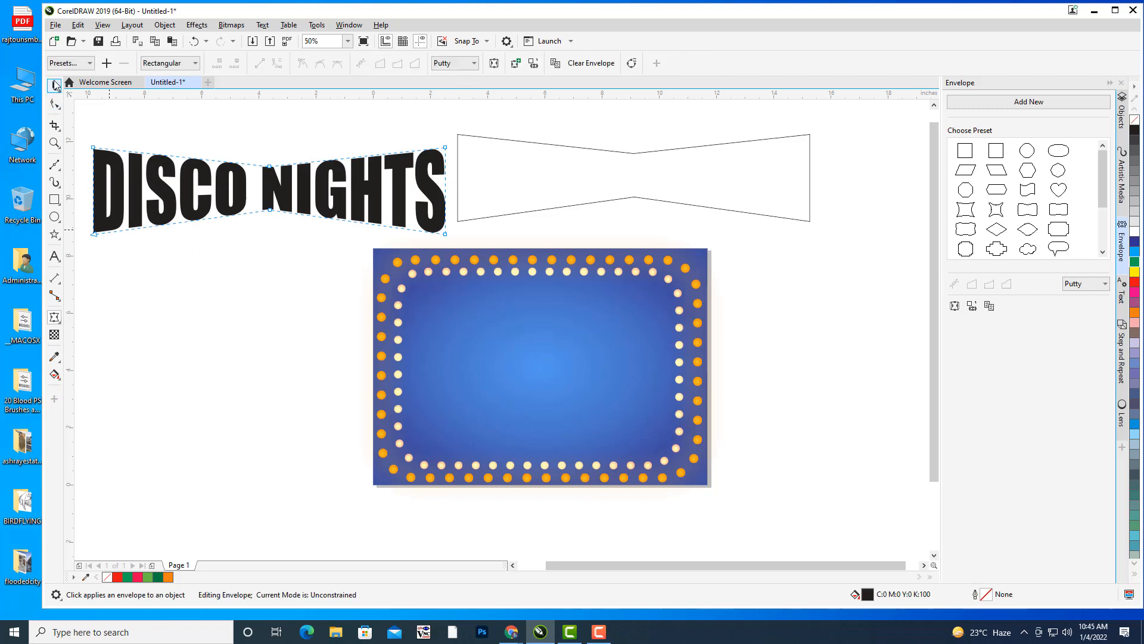
{"action": "key", "text": "space"}
{"action": "left_click", "coordinate": [654, 151]}
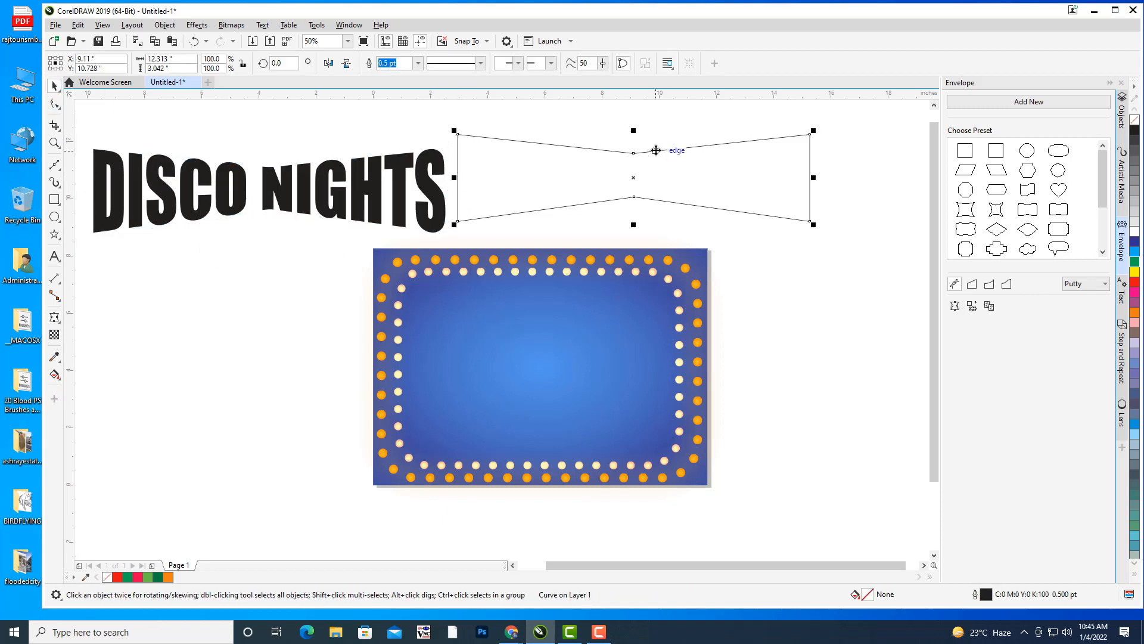
{"action": "key", "text": "Delete"}
Move the warped text to the centre of the page and scale it down to about 8.318 by 1.985 inches
{"action": "left_click_drag", "start_coordinate": [311, 165], "coordinate": [598, 319]}
{"action": "left_click_drag", "start_coordinate": [734, 298], "coordinate": [610, 356]}
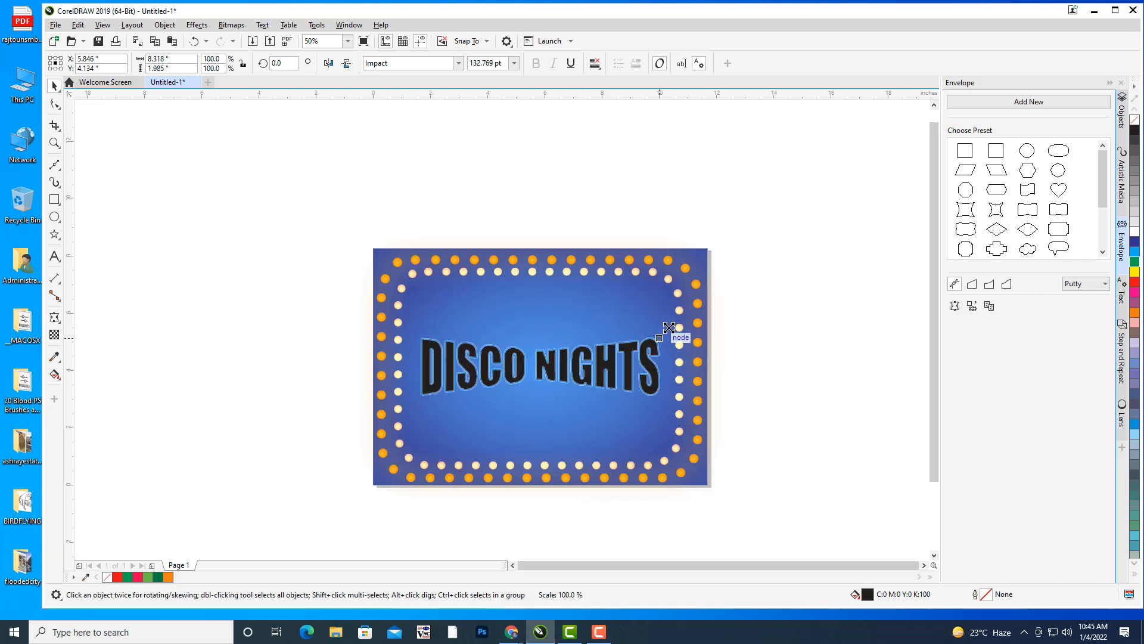
{"action": "left_click", "coordinate": [772, 341]}
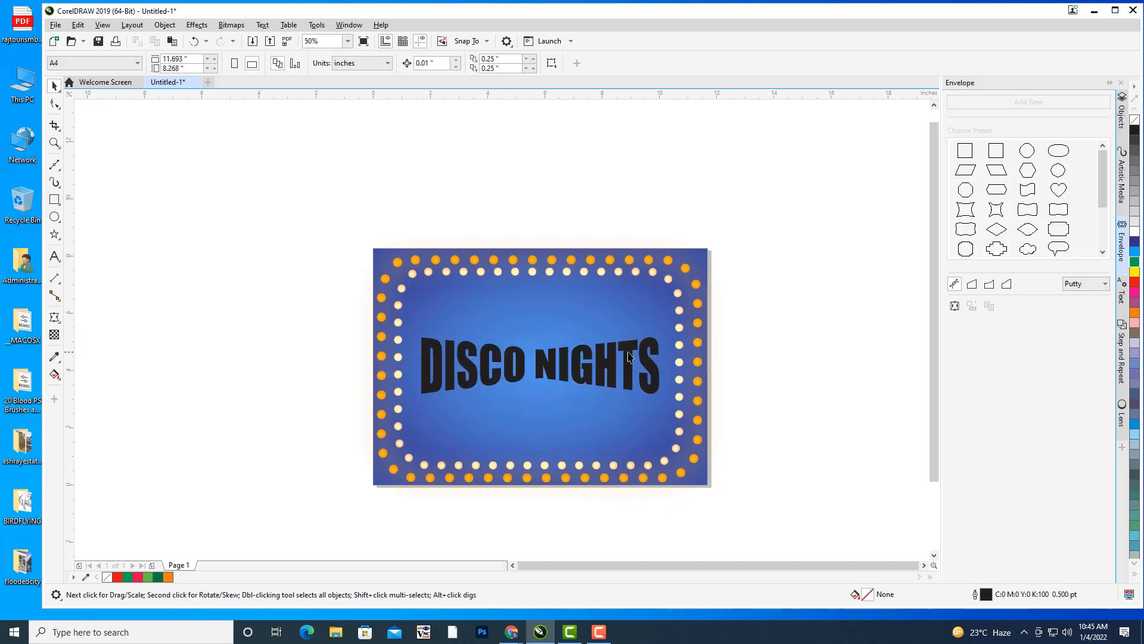
Fill the DISCO NIGHTS text with yellow and deselect it
{"action": "left_click", "coordinate": [629, 357]}
{"action": "left_click", "coordinate": [1136, 272]}
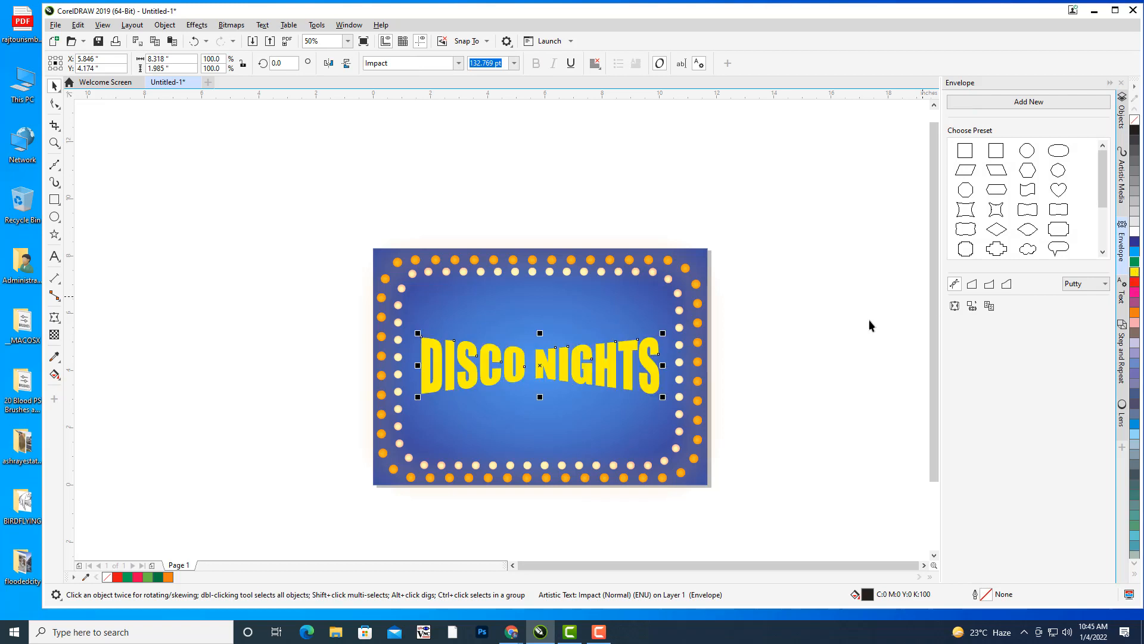
{"action": "left_click", "coordinate": [812, 276]}
{"action": "scroll", "coordinate": [679, 308], "scroll_direction": "up", "scroll_amount": 1}
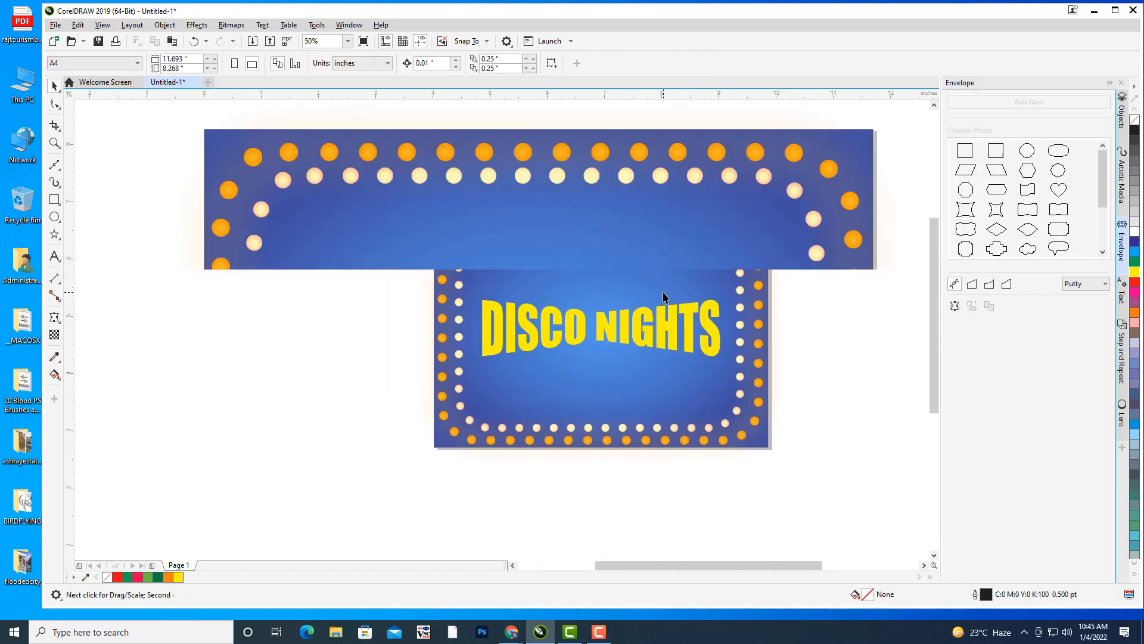
{"action": "scroll", "coordinate": [664, 256], "scroll_direction": "down", "scroll_amount": 1}
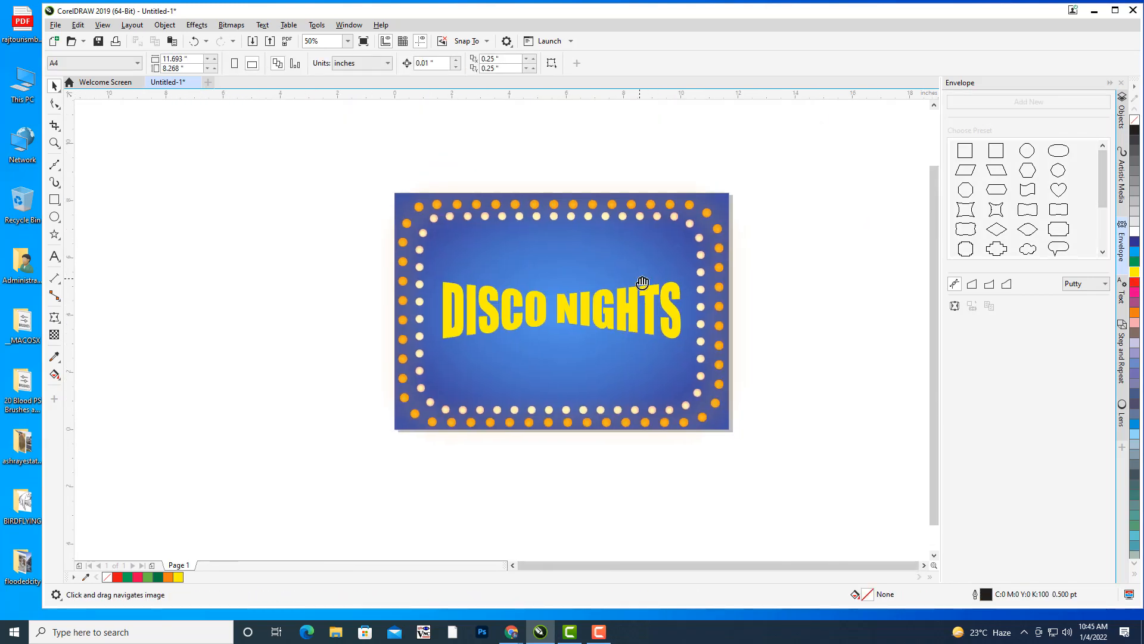
Add a black Multiply drop shadow across the DISCO NIGHTS text with opacity 50 and feathering 15, and deselect it
{"action": "left_click", "coordinate": [602, 314]}
{"action": "left_click_drag", "start_coordinate": [667, 282], "coordinate": [659, 285]}
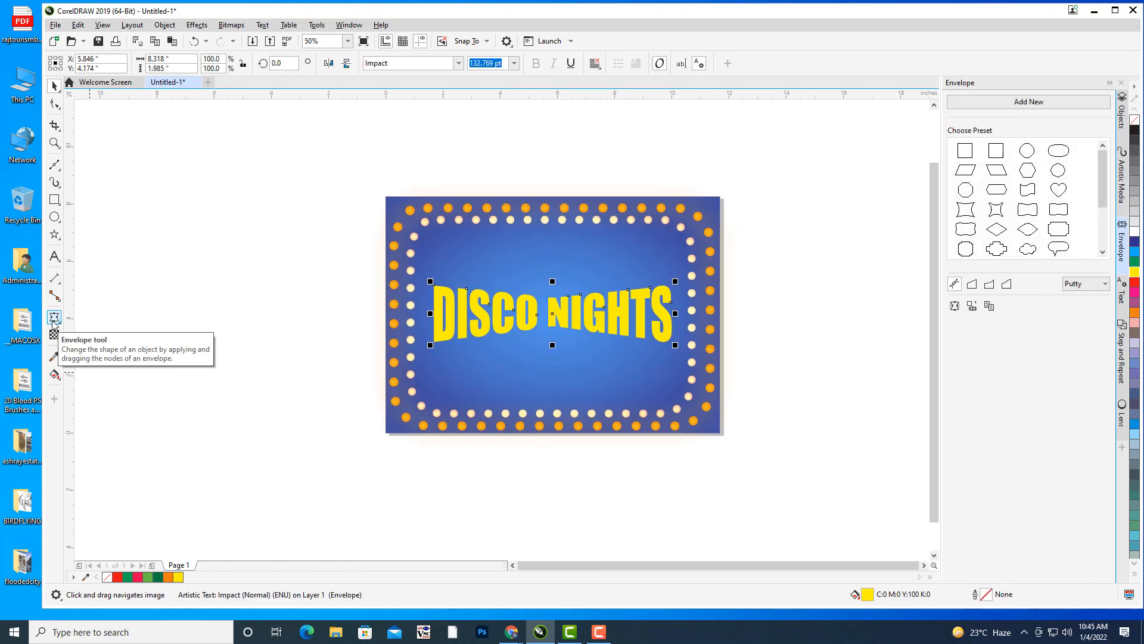
{"action": "left_click", "coordinate": [55, 317]}
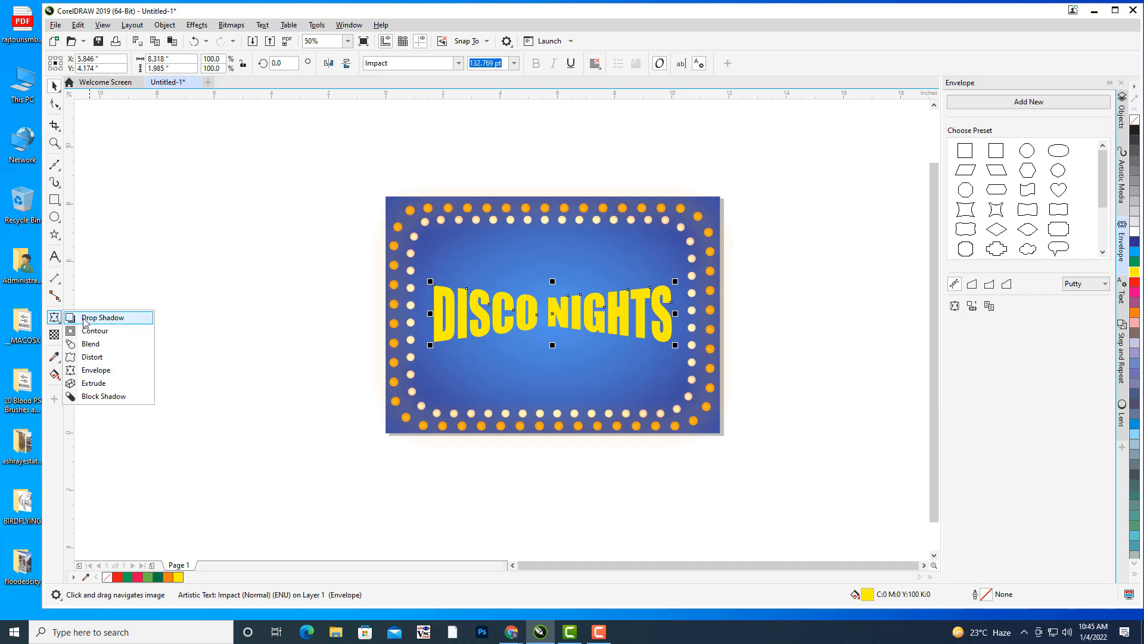
{"action": "left_click", "coordinate": [101, 314]}
{"action": "left_click_drag", "start_coordinate": [434, 313], "coordinate": [672, 317]}
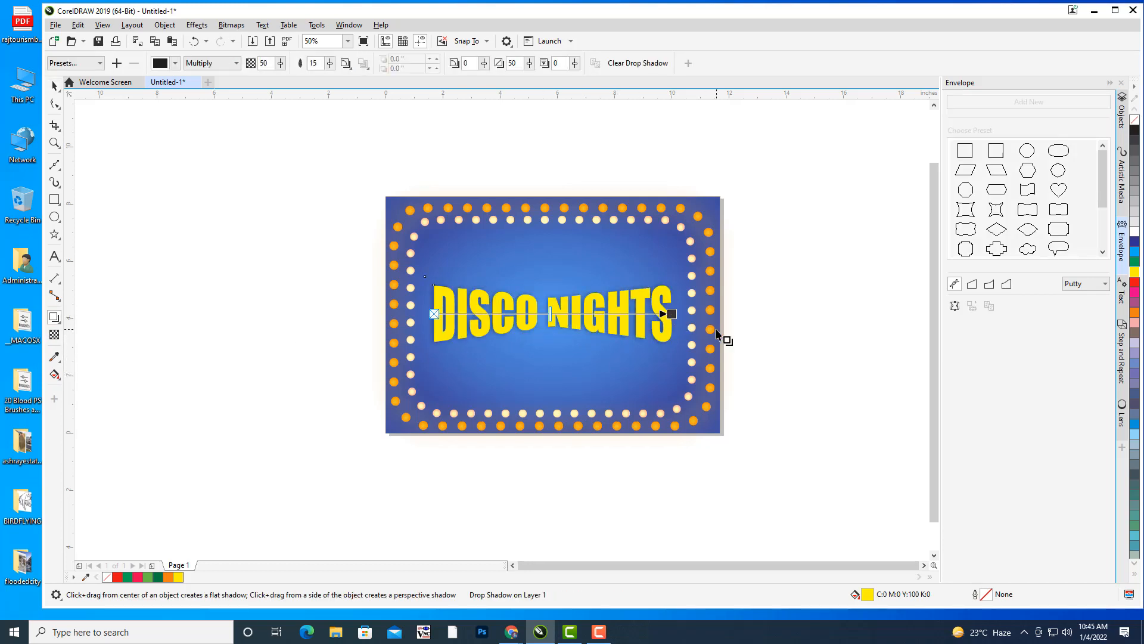
{"action": "left_click", "coordinate": [55, 86]}
{"action": "left_click", "coordinate": [179, 207]}
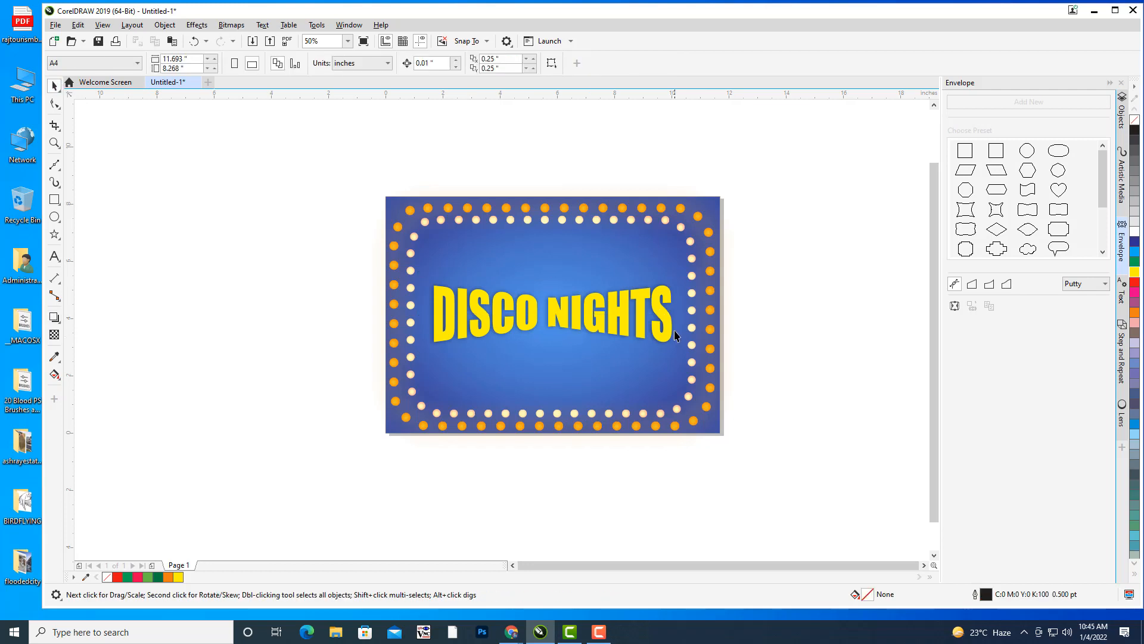
{"action": "left_click_drag", "start_coordinate": [669, 315], "coordinate": [714, 303]}
{"action": "scroll", "coordinate": [666, 241], "scroll_direction": "up", "scroll_amount": 1}
{"action": "scroll", "coordinate": [661, 247], "scroll_direction": "down", "scroll_amount": 1}
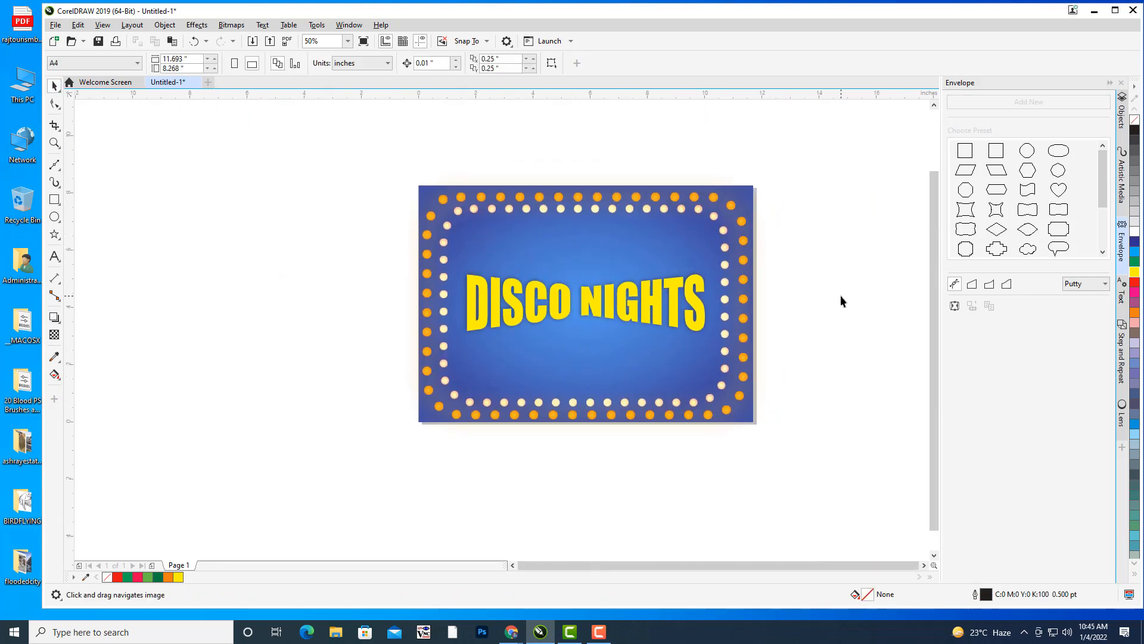
Draw a tall rectangle about 1.646 by 5.513 inches on the empty area to the right of the page
{"action": "left_click_drag", "start_coordinate": [841, 295], "coordinate": [705, 329]}
{"action": "left_click_drag", "start_coordinate": [665, 284], "coordinate": [617, 313]}
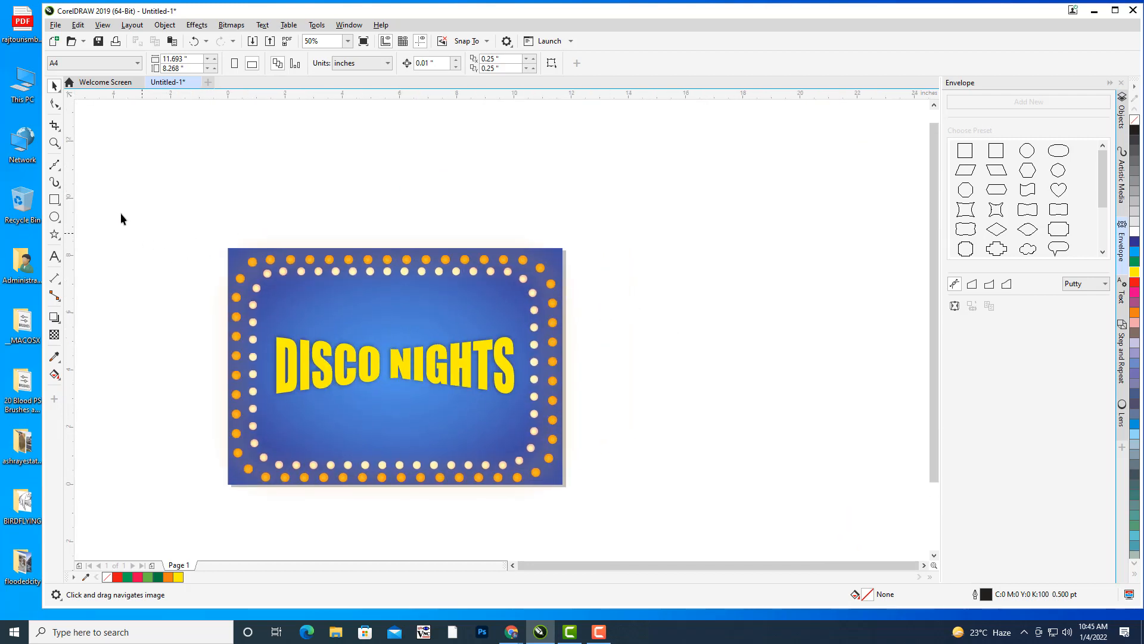
{"action": "left_click_drag", "start_coordinate": [670, 245], "coordinate": [720, 207]}
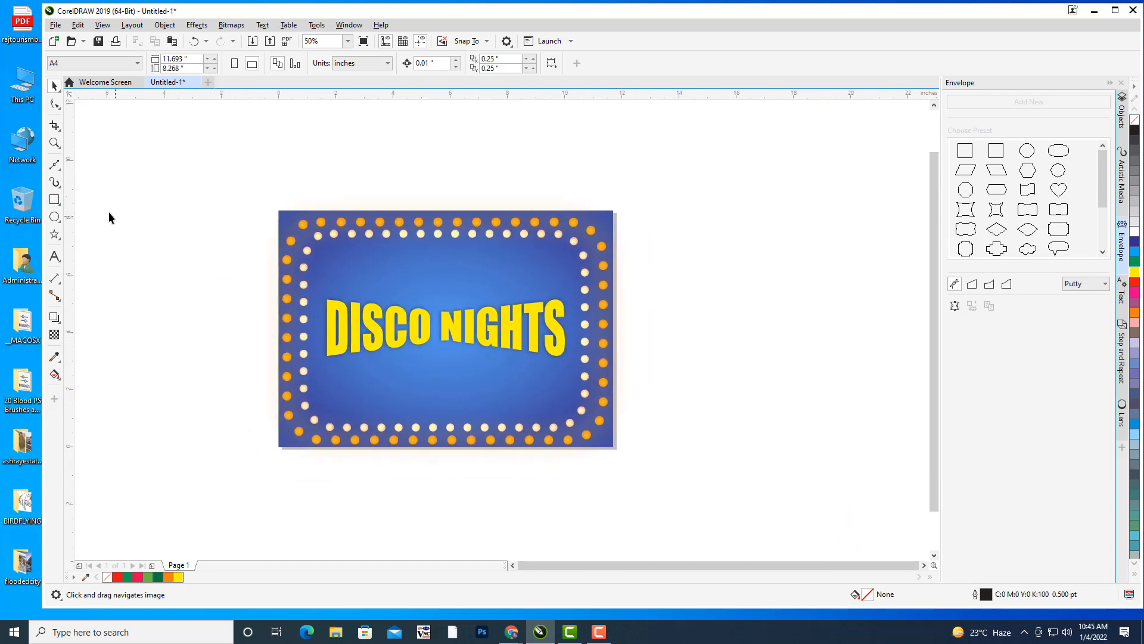
{"action": "left_click_drag", "start_coordinate": [761, 258], "coordinate": [658, 258]}
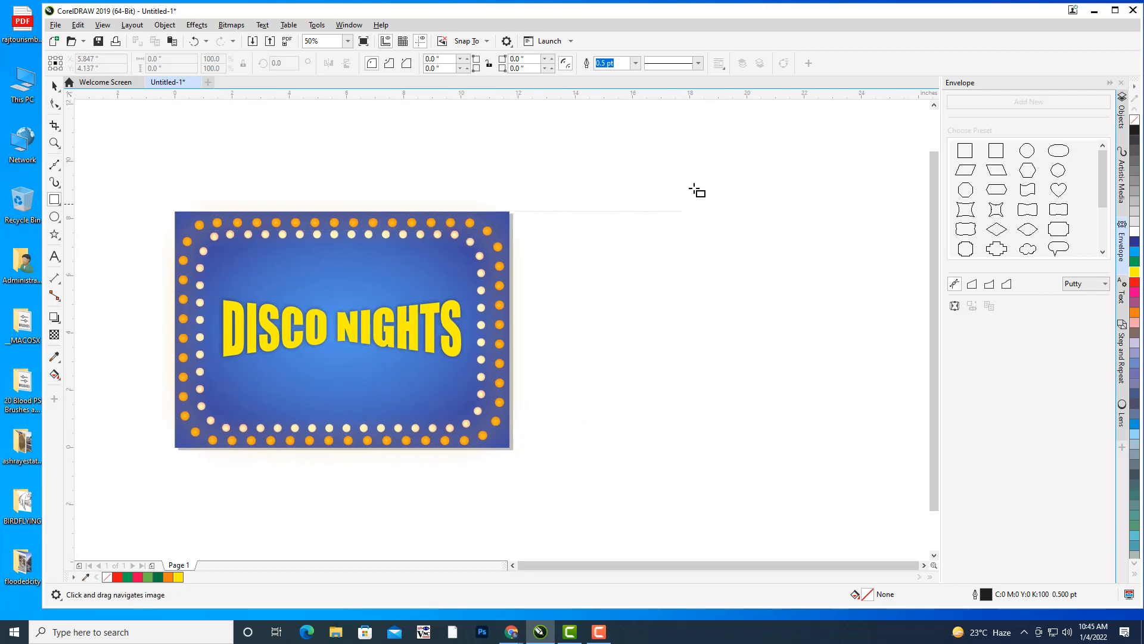
{"action": "mouse_move", "coordinate": [651, 159]}
{"action": "left_mouse_down"}
{"action": "mouse_move", "coordinate": [695, 197]}
{"action": "mouse_move", "coordinate": [698, 317]}
{"action": "left_mouse_up"}
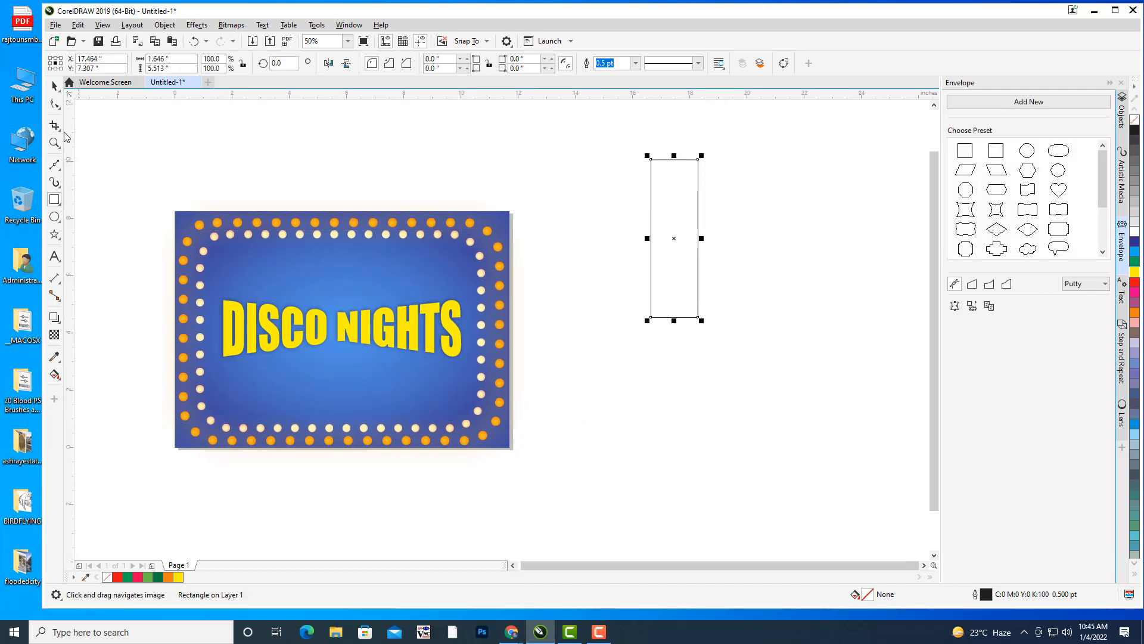
{"action": "left_click", "coordinate": [56, 102]}
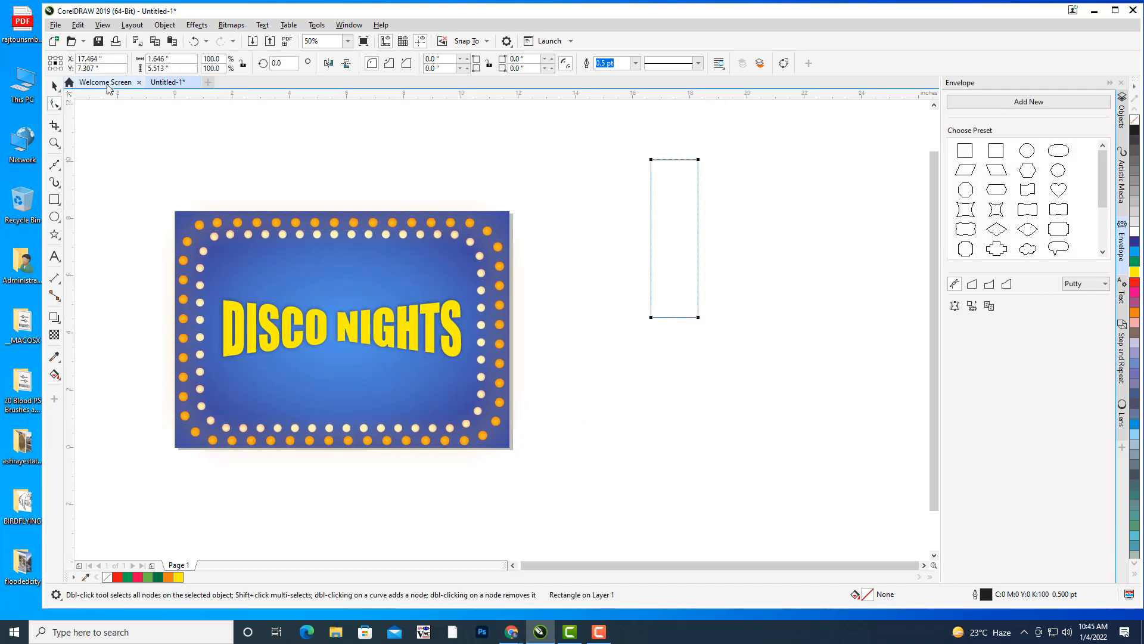
Fill the tall narrow rectangle with yellow and no outline, and shift it slightly to the right
{"action": "left_click", "coordinate": [55, 87]}
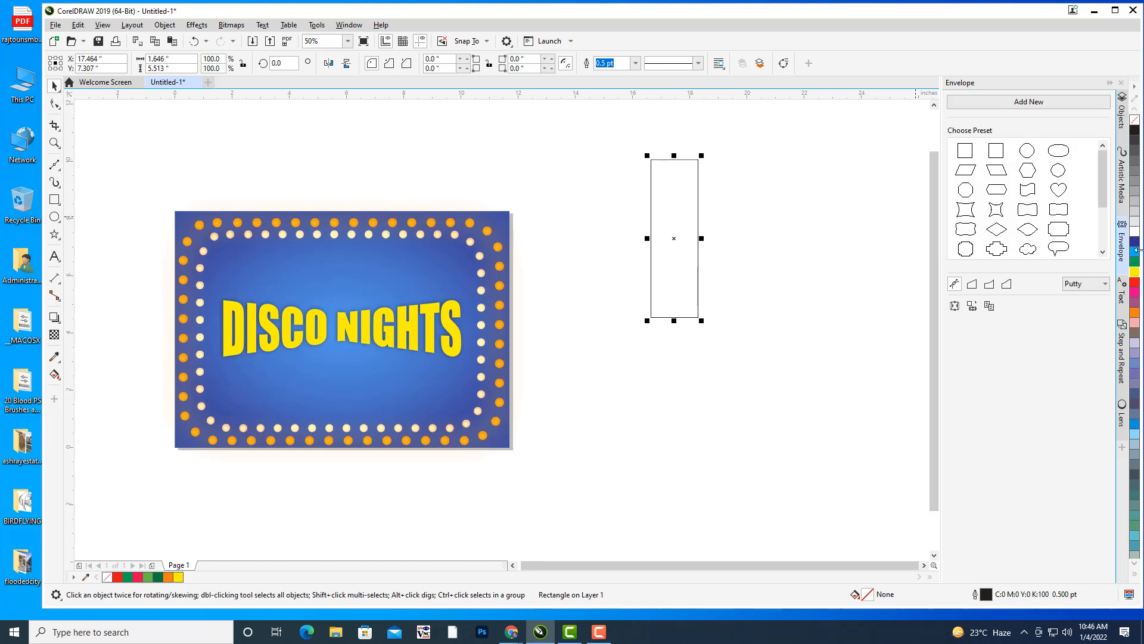
{"action": "left_click", "coordinate": [1134, 274]}
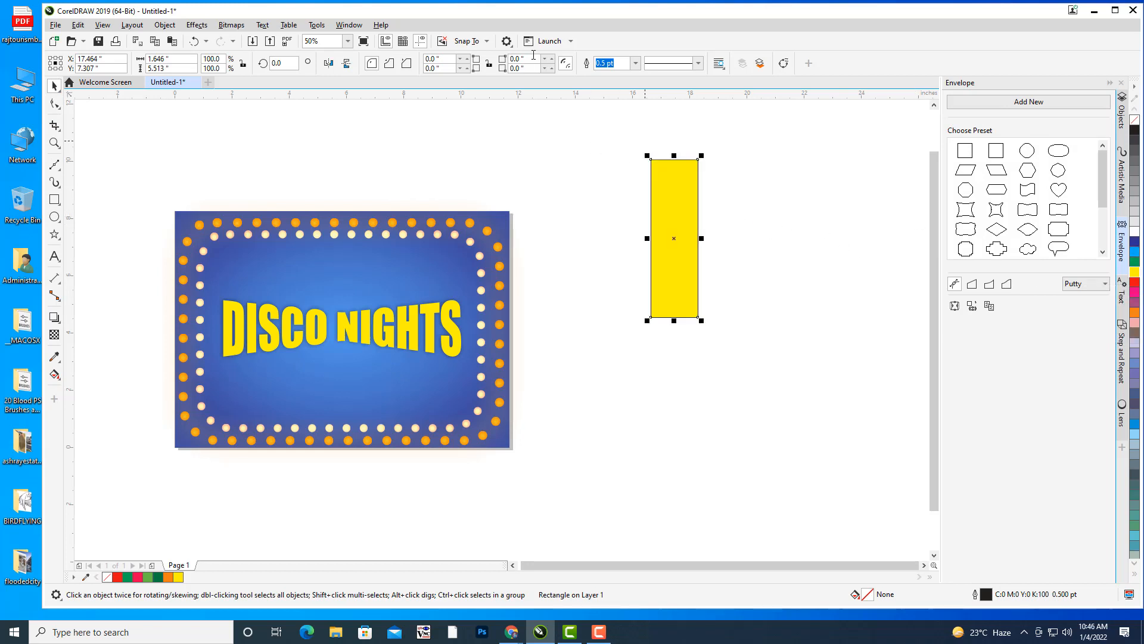
{"action": "left_click", "coordinate": [635, 63]}
{"action": "left_click", "coordinate": [608, 76]}
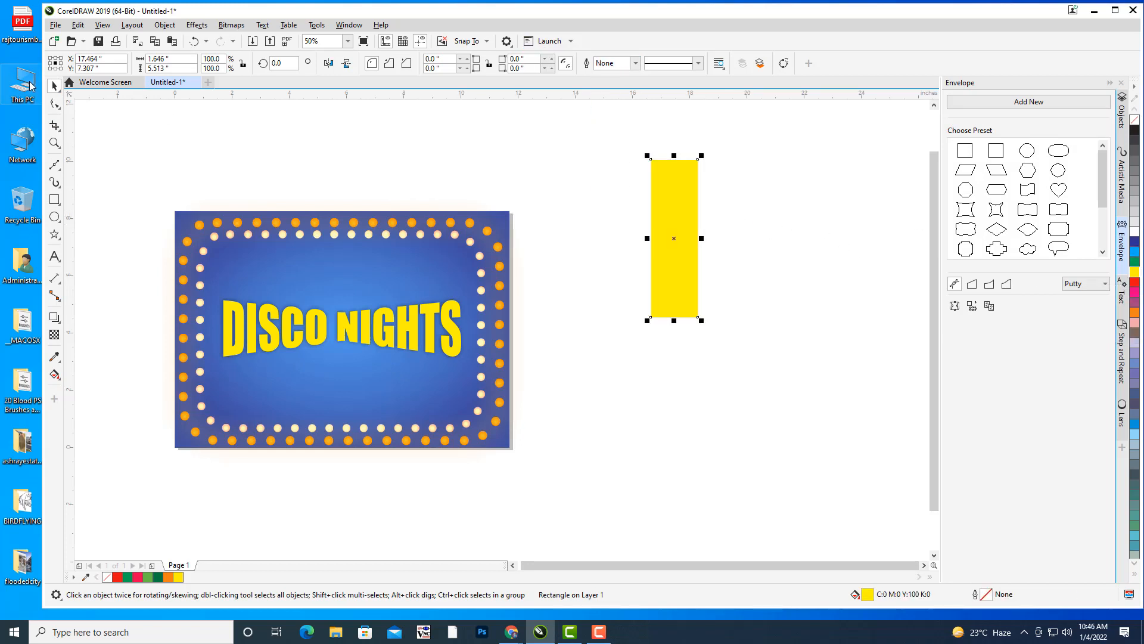
{"action": "left_click", "coordinate": [714, 261]}
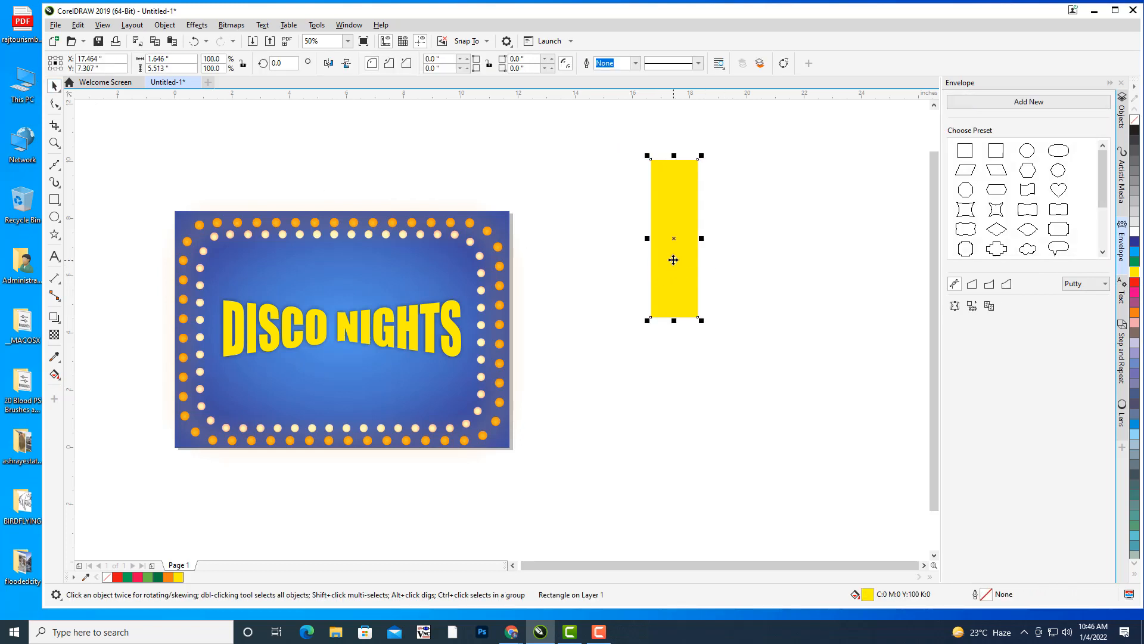
{"action": "left_click_drag", "start_coordinate": [672, 258], "coordinate": [706, 260]}
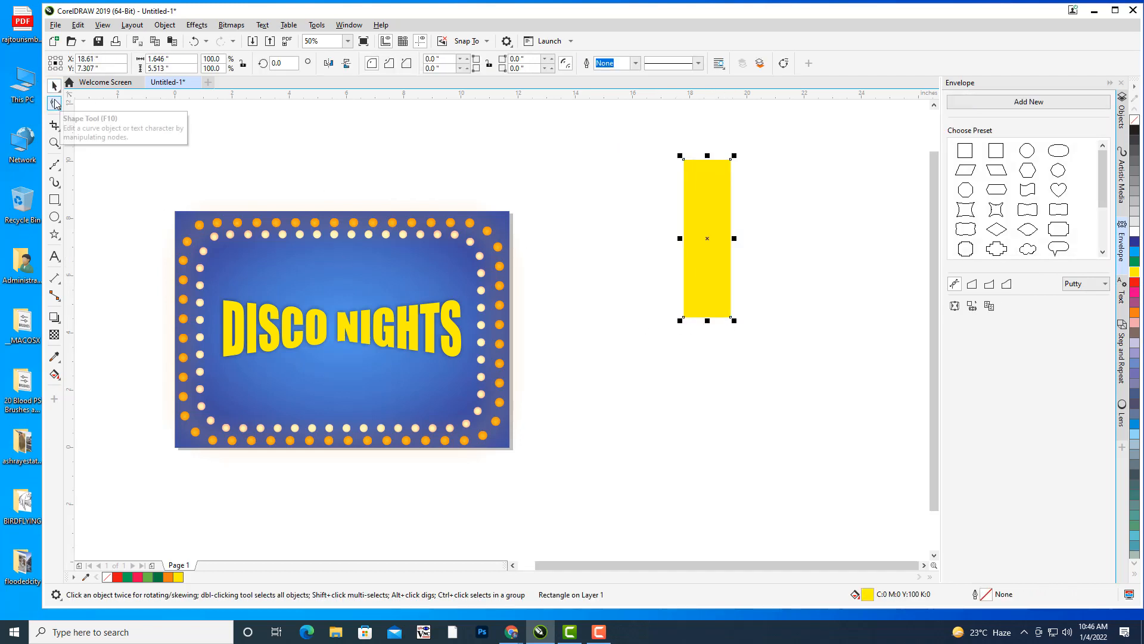
Convert the yellow rectangle to curves and taper it into a ray with a narrow bottom edge and a widened top edge
{"action": "left_click", "coordinate": [54, 104]}
{"action": "left_click", "coordinate": [54, 86]}
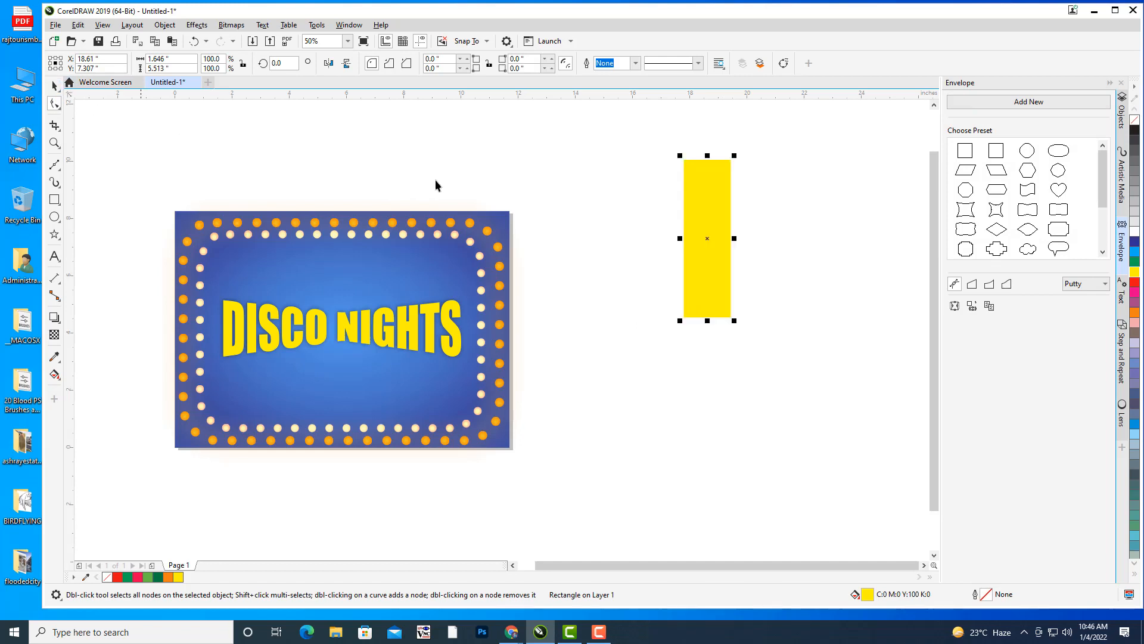
{"action": "left_click", "coordinate": [756, 203]}
{"action": "left_click", "coordinate": [714, 218]}
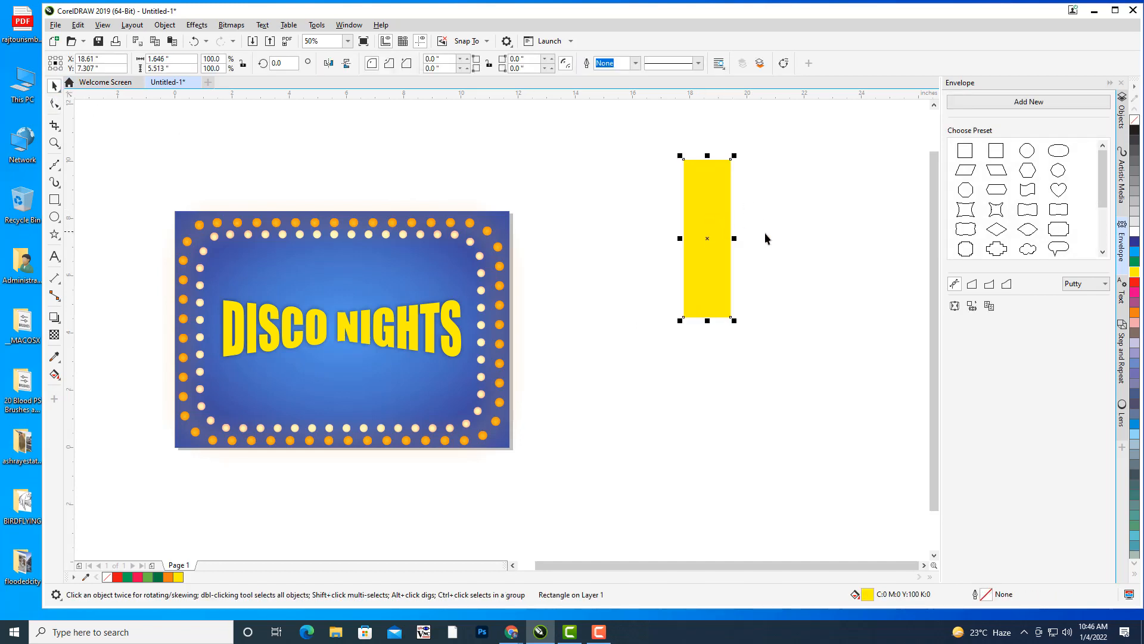
{"action": "key", "text": "ctrl+q"}
{"action": "left_click", "coordinate": [54, 103]}
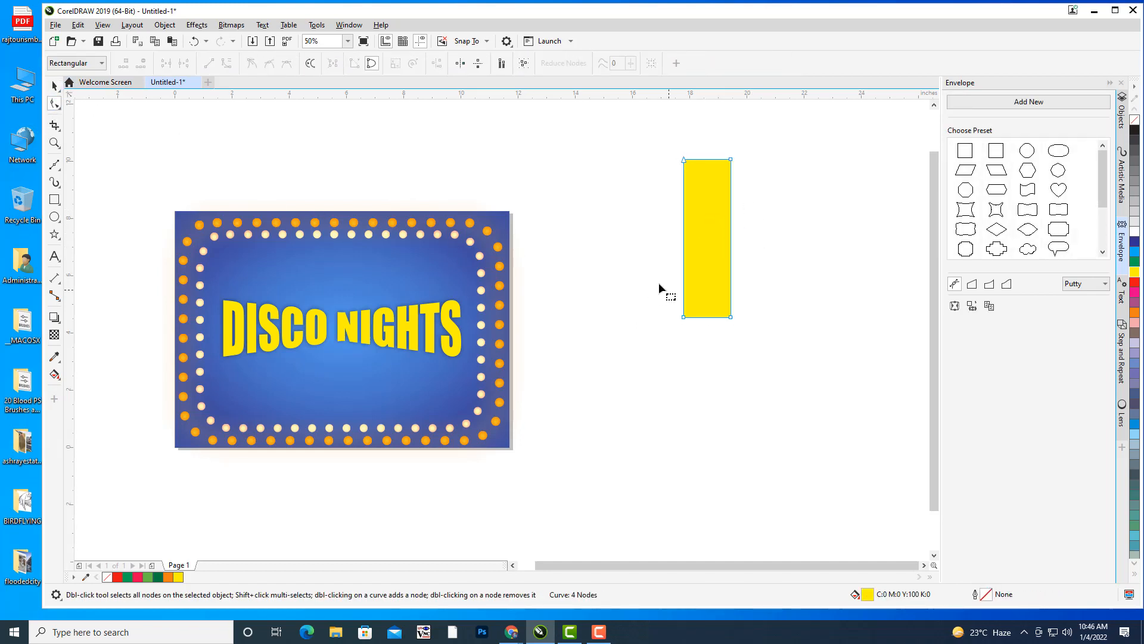
{"action": "left_click_drag", "start_coordinate": [683, 317], "coordinate": [719, 317]}
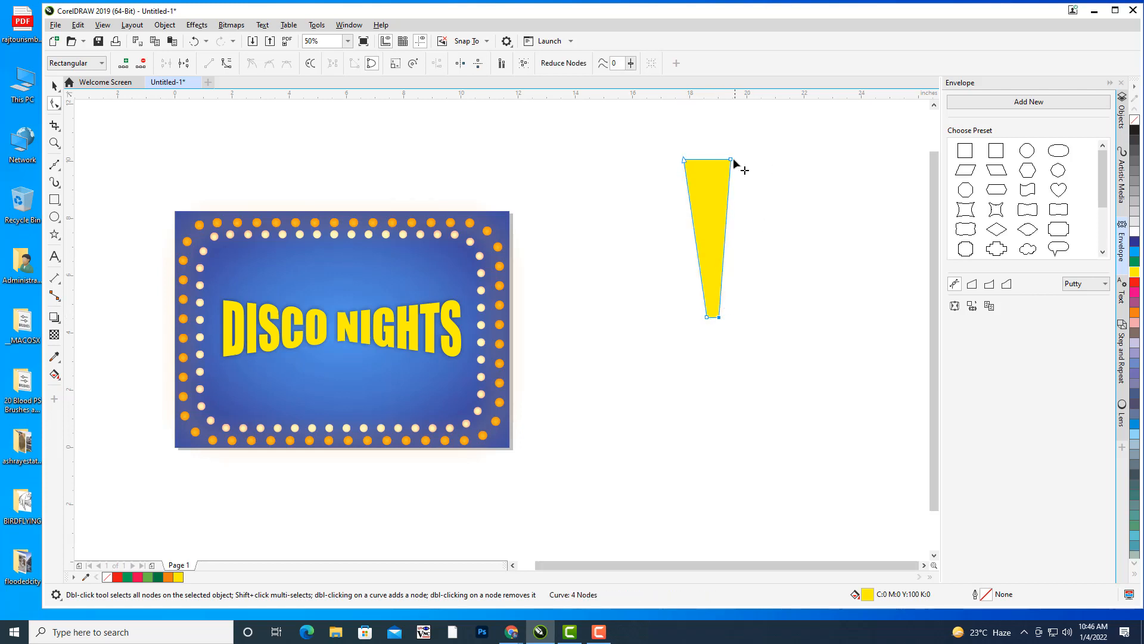
{"action": "left_click_drag", "start_coordinate": [737, 160], "coordinate": [745, 160]}
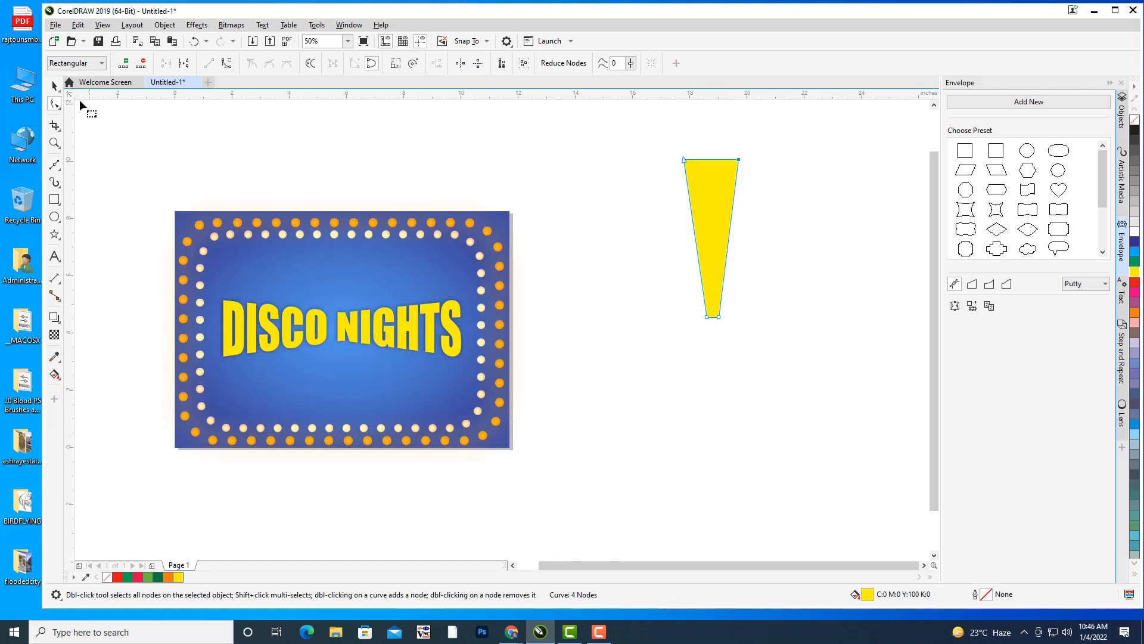
Place the ray's rotation centre at its narrow tip and create a copy rotated about 28 degrees clockwise
{"action": "left_click", "coordinate": [58, 91]}
{"action": "left_click_drag", "start_coordinate": [706, 206], "coordinate": [664, 196]}
{"action": "left_click", "coordinate": [665, 198]}
{"action": "left_click", "coordinate": [636, 230]}
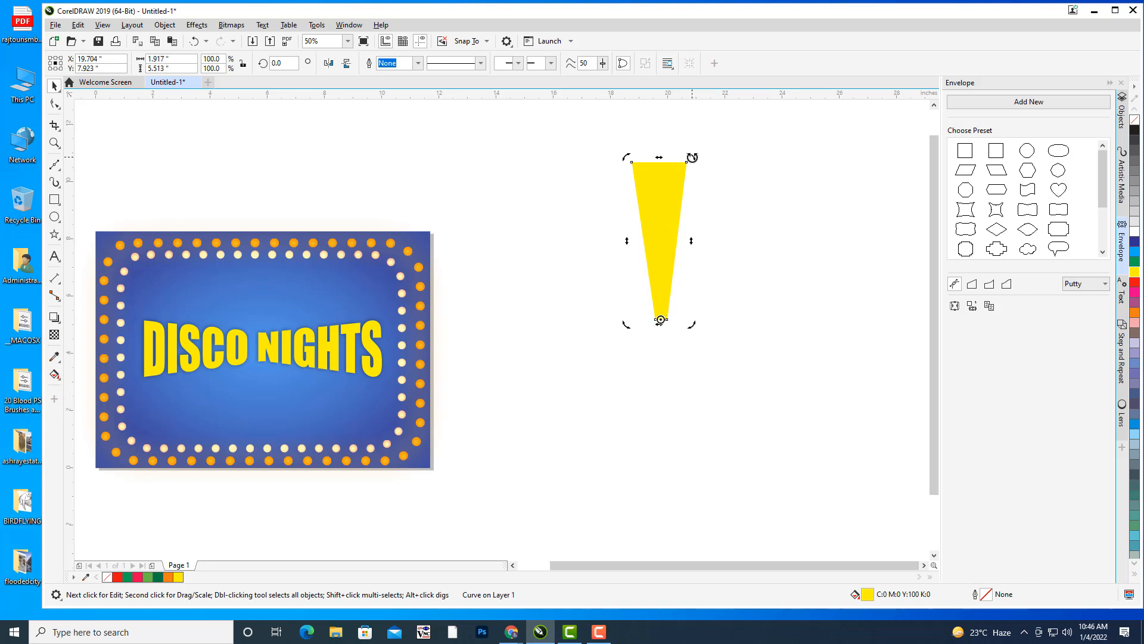
{"action": "left_click_drag", "start_coordinate": [692, 157], "coordinate": [755, 202]}
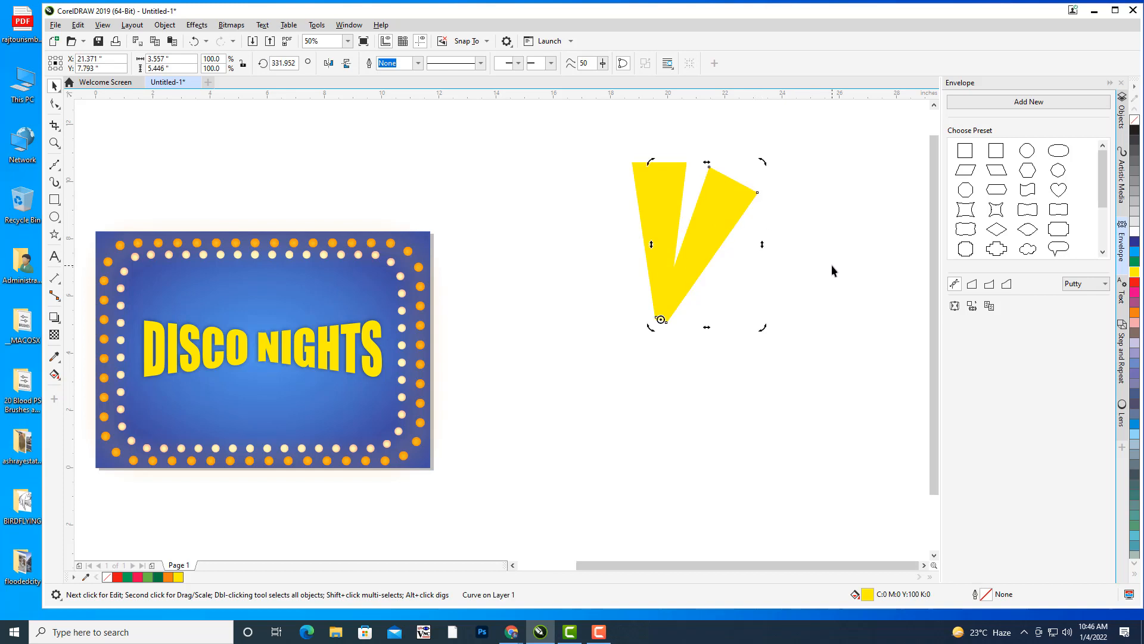
Repeat the rotated duplication until the yellow rays form a full sunburst circle
{"action": "key", "text": "ctrl+r"}
{"action": "key", "text": "ctrl+r"}
{"action": "key", "text": "ctrl+r"}
{"action": "key", "text": "ctrl+r"}
{"action": "key", "text": "ctrl+r"}
{"action": "key", "text": "ctrl+r"}
{"action": "key", "text": "ctrl+r"}
{"action": "key", "text": "ctrl+r"}
{"action": "key", "text": "ctrl+r"}
{"action": "key", "text": "ctrl+r"}
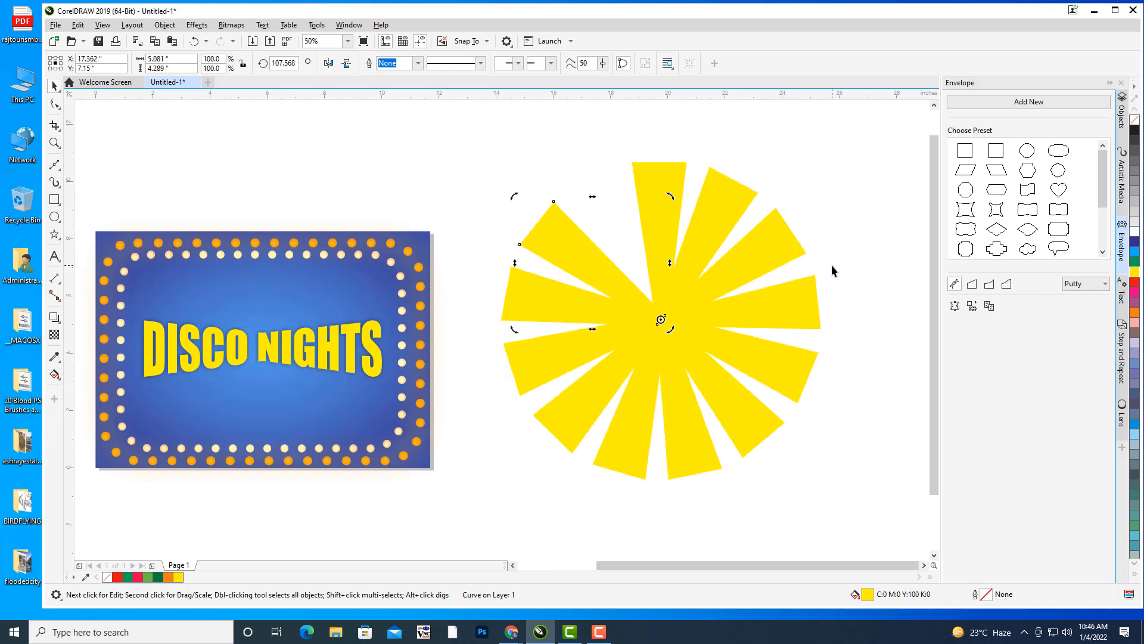
{"action": "key", "text": "ctrl+r"}
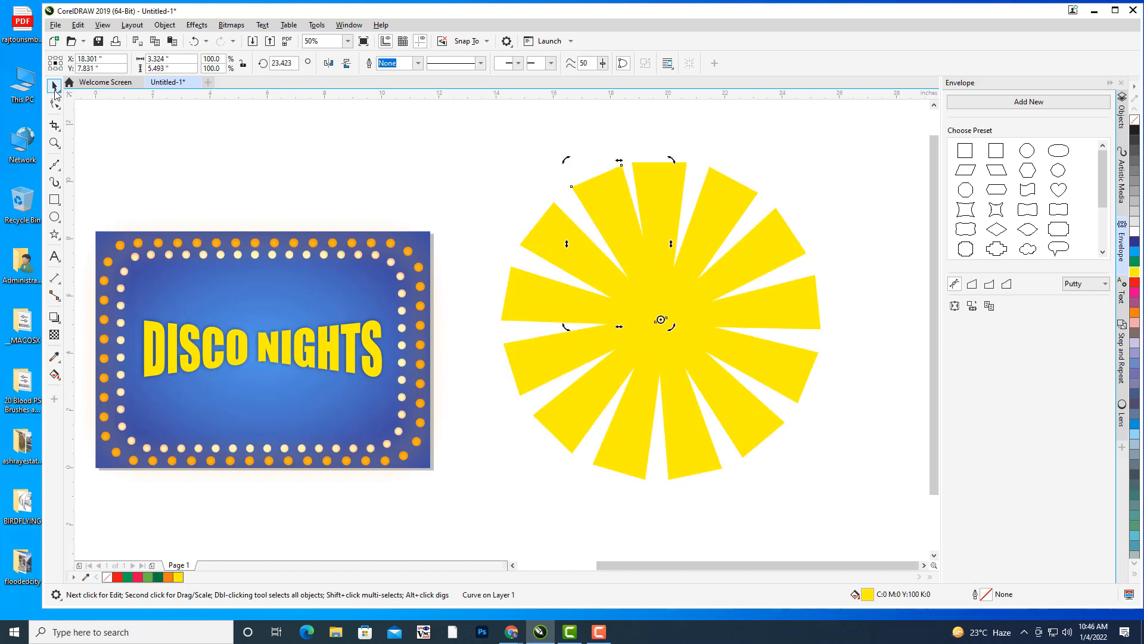
Rotate the last ray slightly, to 24.977 degrees, to even out the gaps beside it
{"action": "left_click", "coordinate": [561, 161]}
{"action": "left_click_drag", "start_coordinate": [622, 230], "coordinate": [698, 226]}
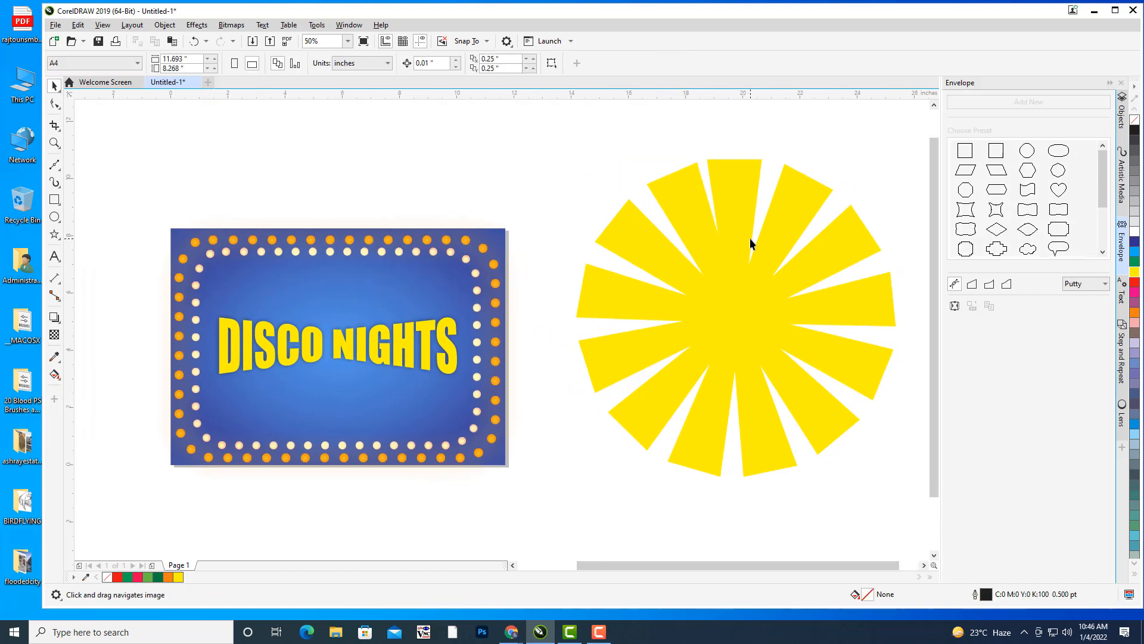
{"action": "left_click", "coordinate": [683, 210]}
{"action": "left_click", "coordinate": [684, 186]}
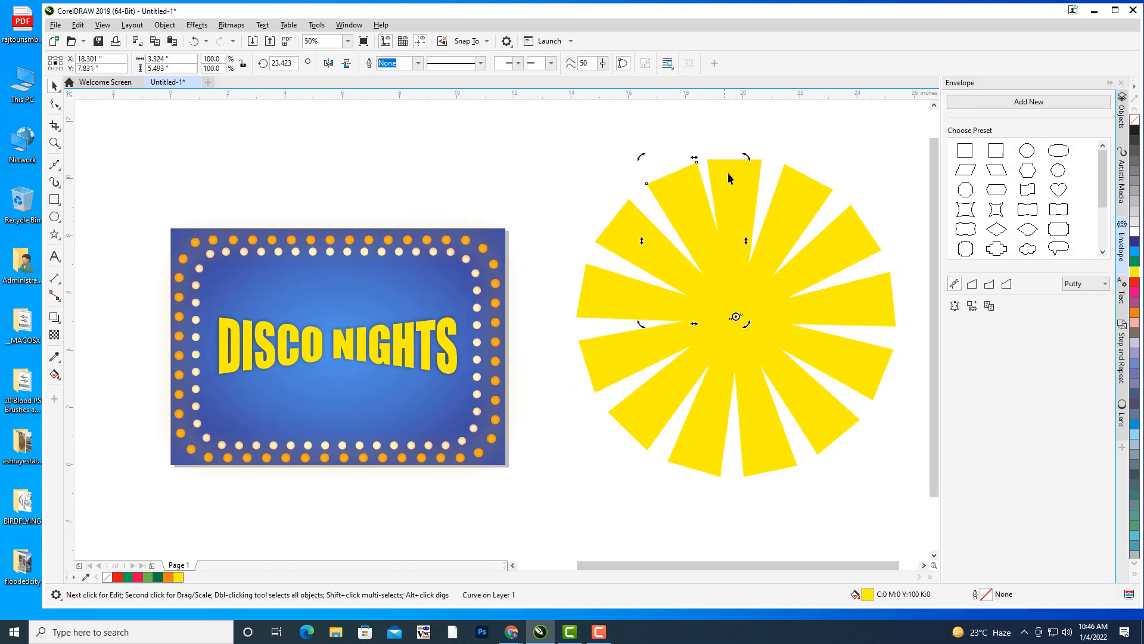
{"action": "left_click_drag", "start_coordinate": [745, 155], "coordinate": [753, 156]}
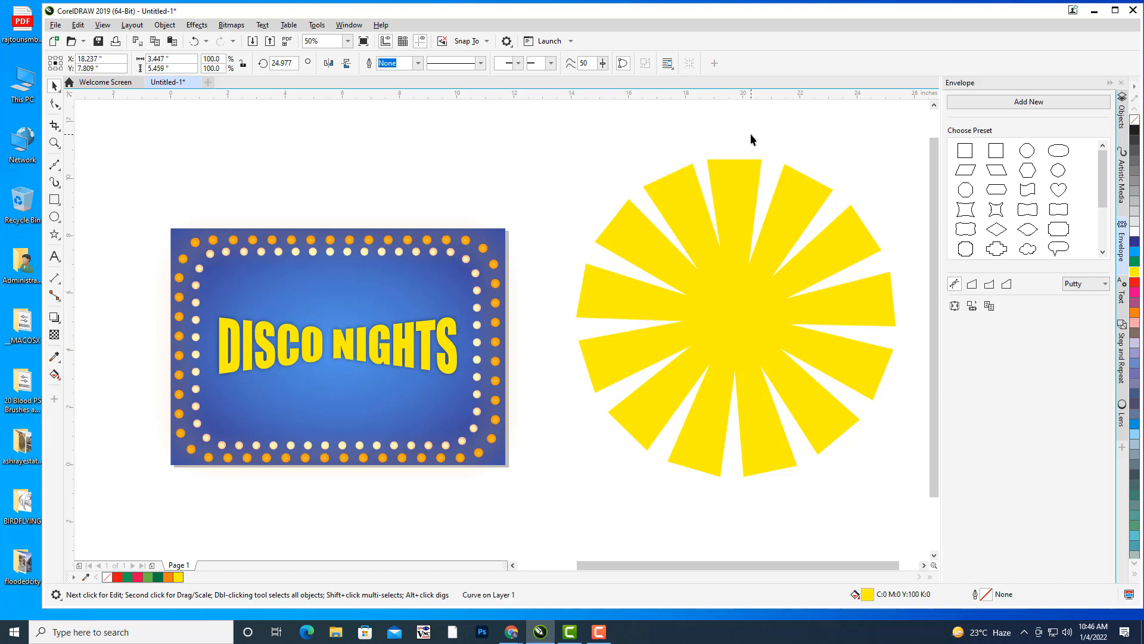
{"action": "left_click", "coordinate": [749, 133]}
Select all the yellow sunburst rays and group them into one object
{"action": "scroll", "coordinate": [799, 193], "scroll_direction": "down", "scroll_amount": 1}
{"action": "left_click_drag", "start_coordinate": [803, 191], "coordinate": [726, 202]}
{"action": "left_click", "coordinate": [664, 256]}
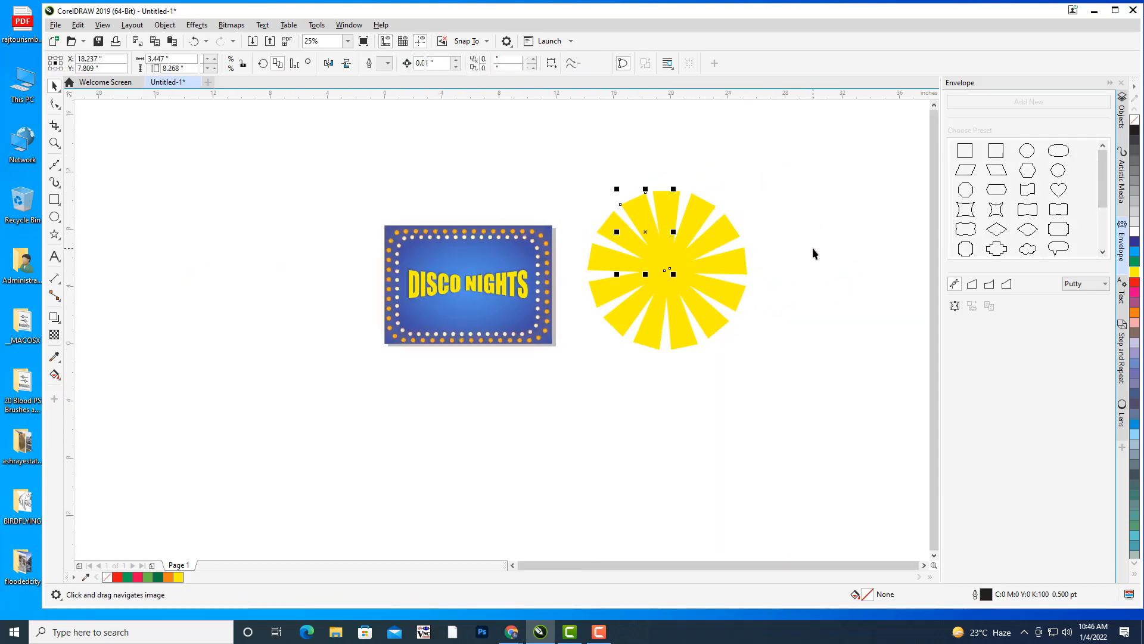
{"action": "left_click", "coordinate": [813, 248]}
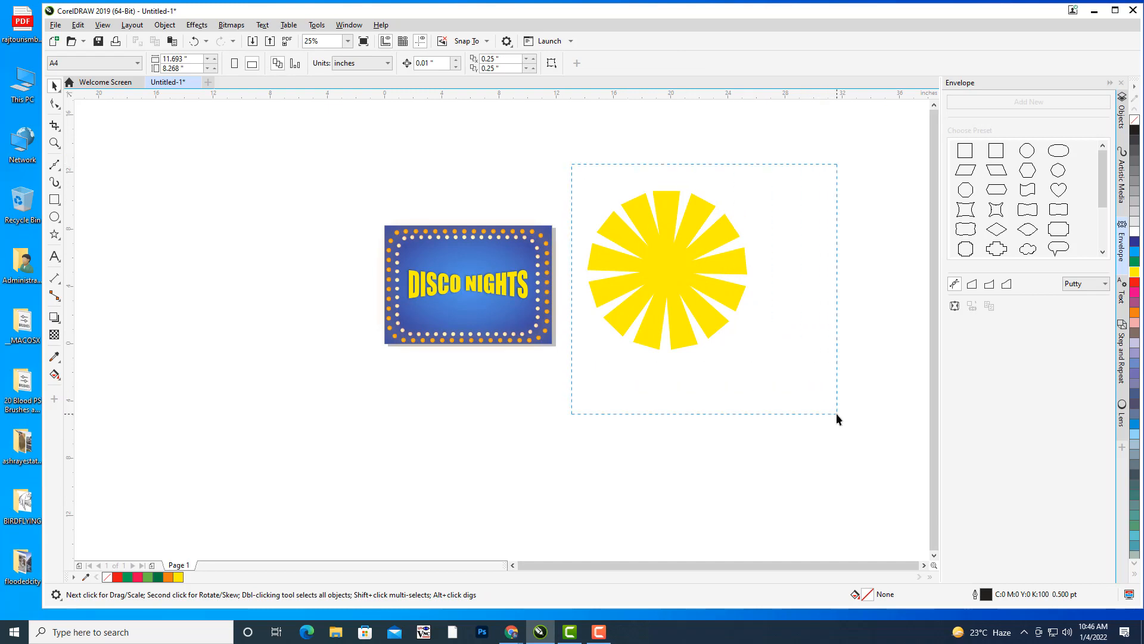
{"action": "left_click_drag", "start_coordinate": [836, 413], "coordinate": [836, 414]}
{"action": "left_click_drag", "start_coordinate": [794, 219], "coordinate": [747, 246]}
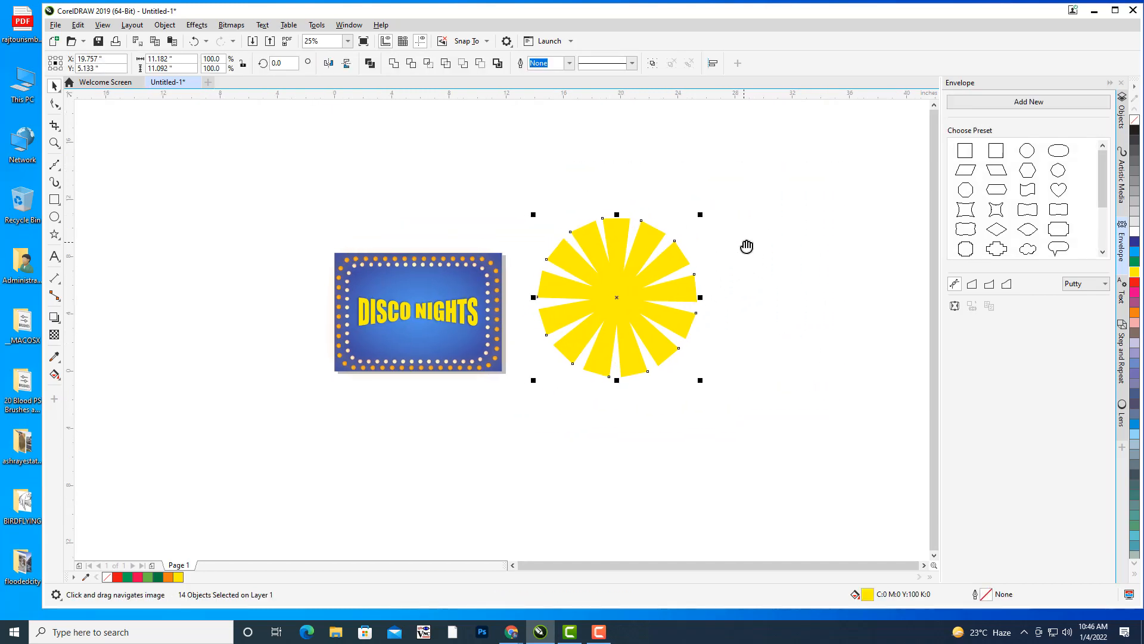
{"action": "key", "text": "ctrl+g"}
Move the sunburst group about 5 inches further away from the DISCO NIGHTS page
{"action": "left_click", "coordinate": [732, 258]}
{"action": "left_click_drag", "start_coordinate": [687, 290], "coordinate": [754, 276]}
{"action": "left_click", "coordinate": [691, 278]}
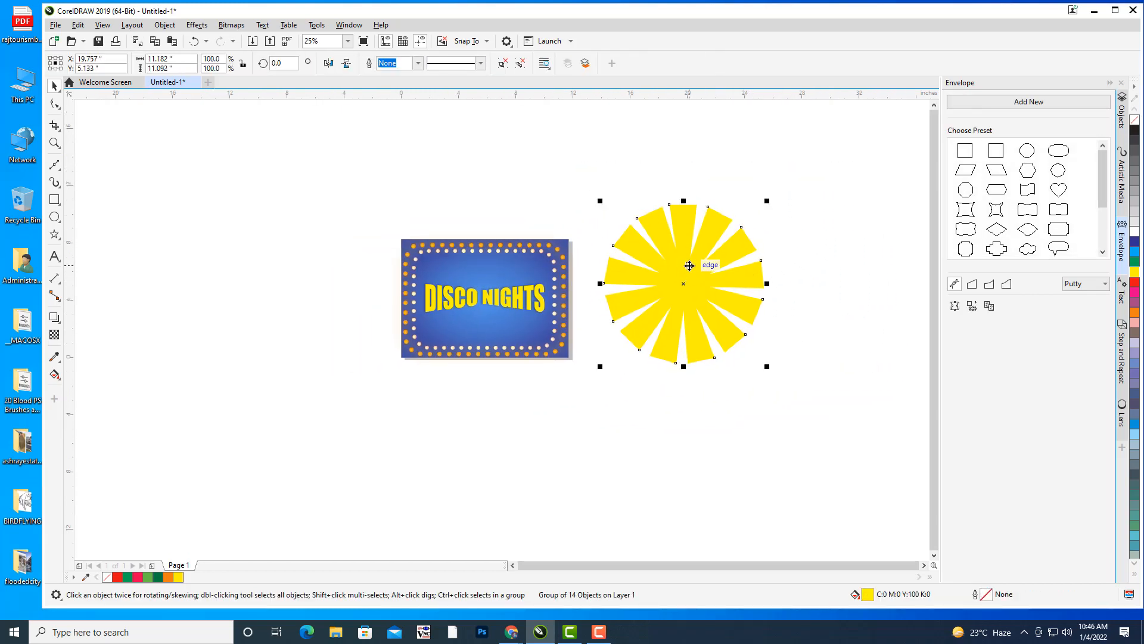
{"action": "left_click_drag", "start_coordinate": [669, 285], "coordinate": [740, 280]}
{"action": "left_click_drag", "start_coordinate": [738, 280], "coordinate": [699, 278]}
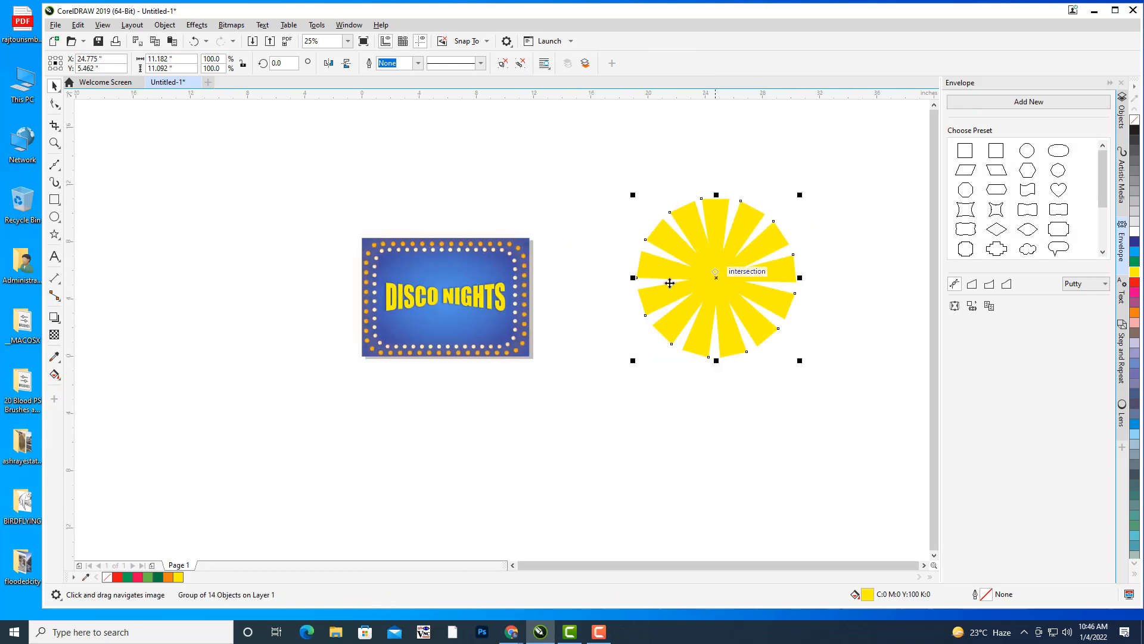
Create a page-sized rectangle, 11.693 by 8.268 inches, and place it on the far side of the sunburst
{"action": "double_click", "coordinate": [53, 203]}
{"action": "left_click_drag", "start_coordinate": [518, 302], "coordinate": [456, 321]}
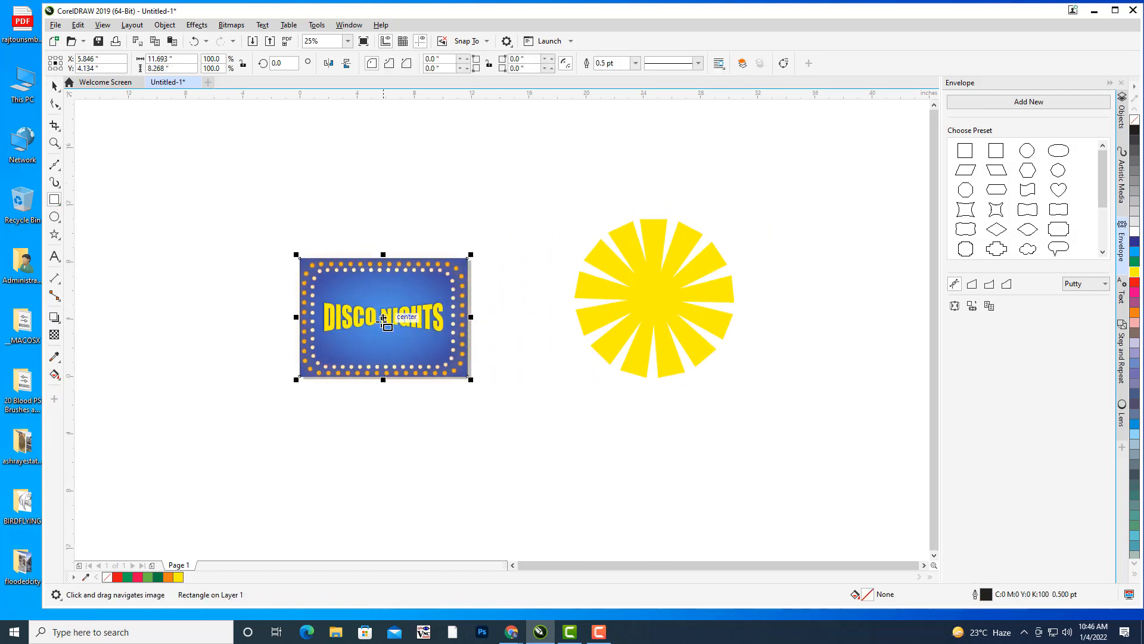
{"action": "left_click_drag", "start_coordinate": [384, 317], "coordinate": [678, 323]}
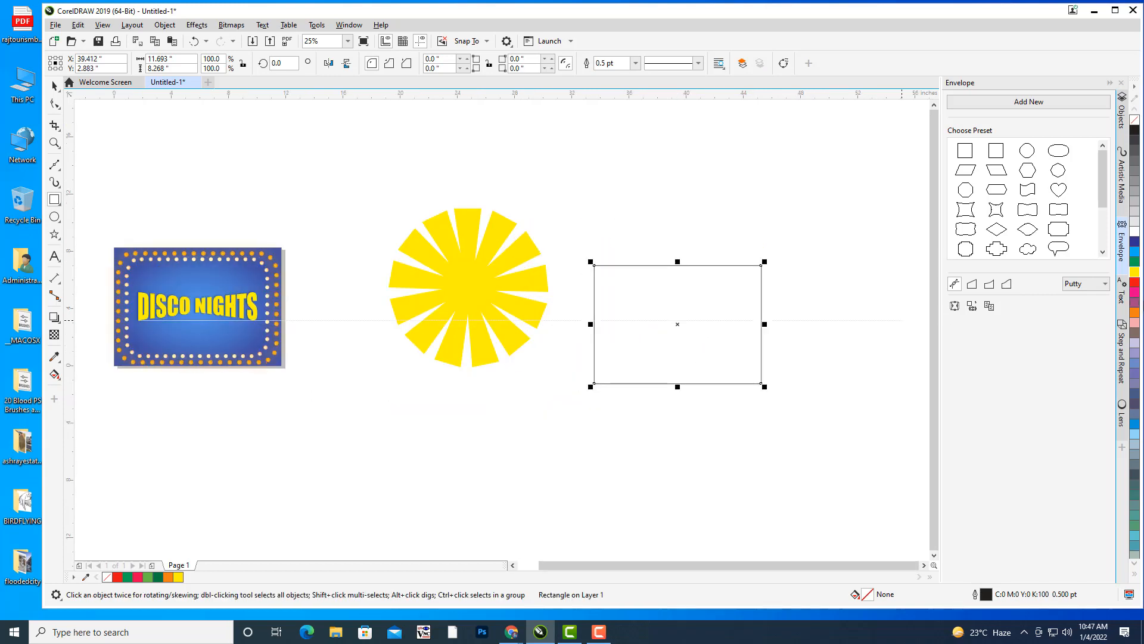
Fill the page-sized rectangle with red and remove its outline
{"action": "left_click", "coordinate": [1136, 283]}
{"action": "left_click", "coordinate": [636, 63]}
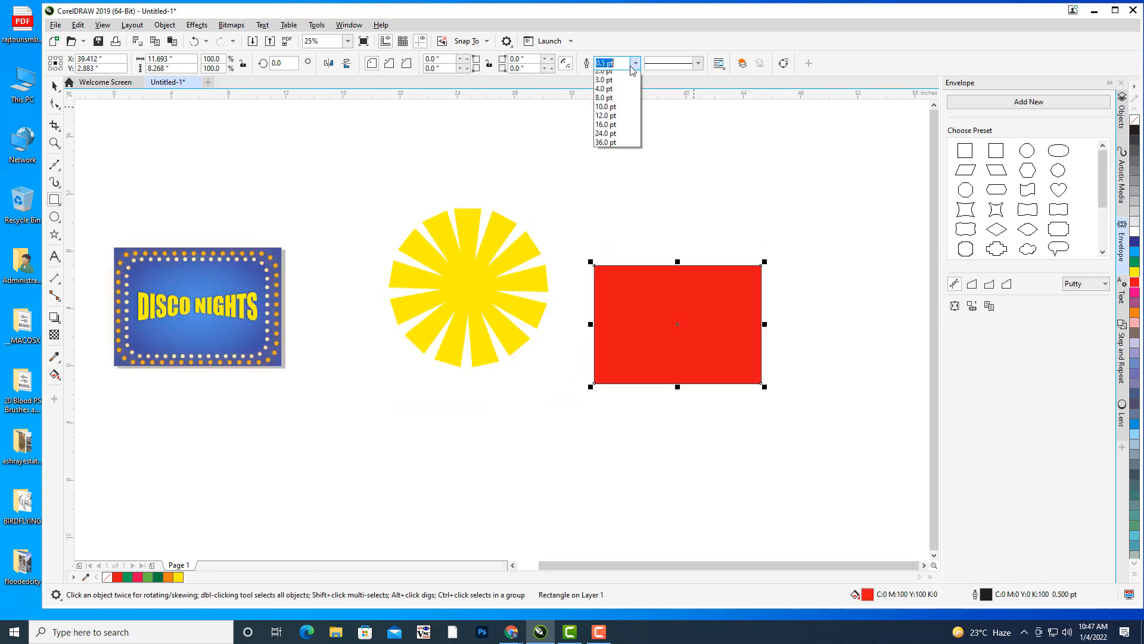
{"action": "left_click", "coordinate": [623, 77]}
{"action": "left_click", "coordinate": [567, 258]}
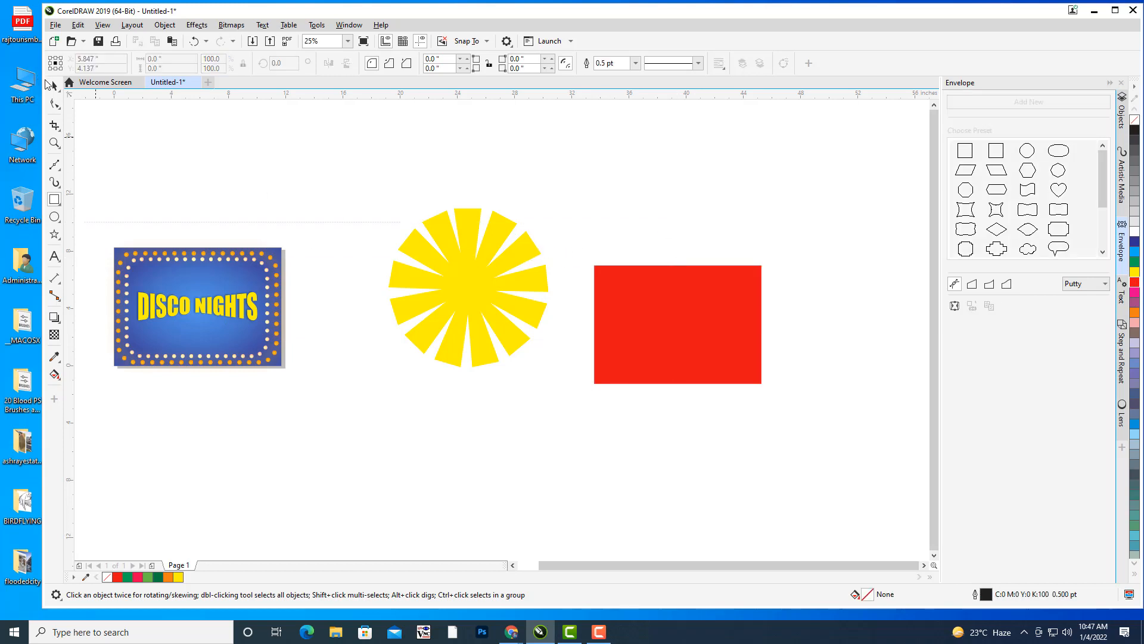
PowerClip the yellow sunburst group inside the red rectangle
{"action": "left_click", "coordinate": [54, 86]}
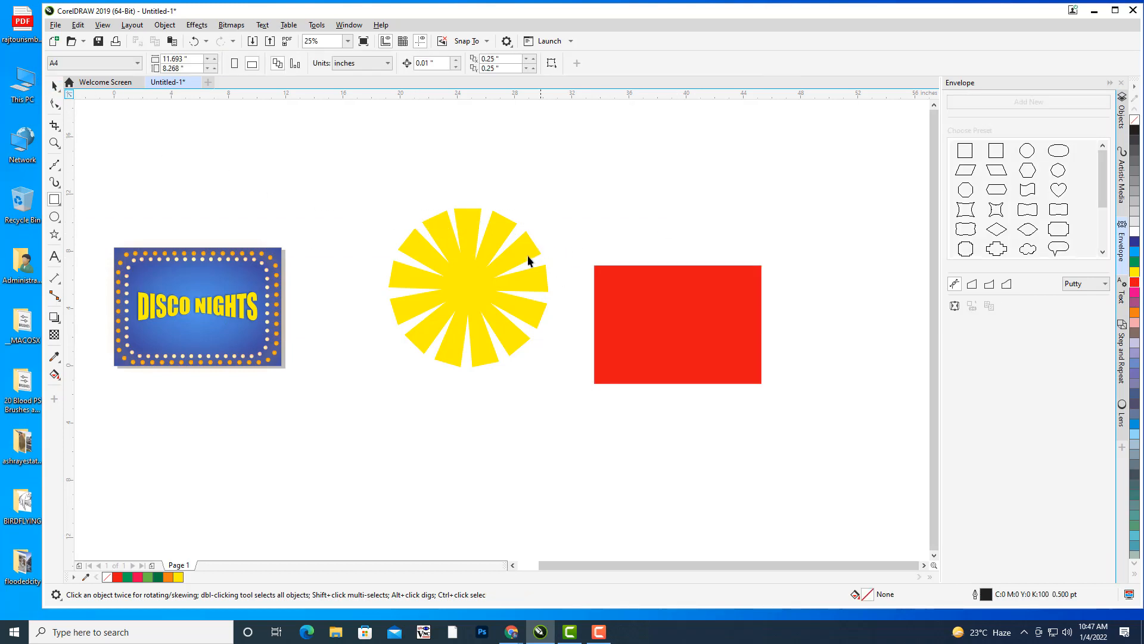
{"action": "left_click", "coordinate": [472, 241]}
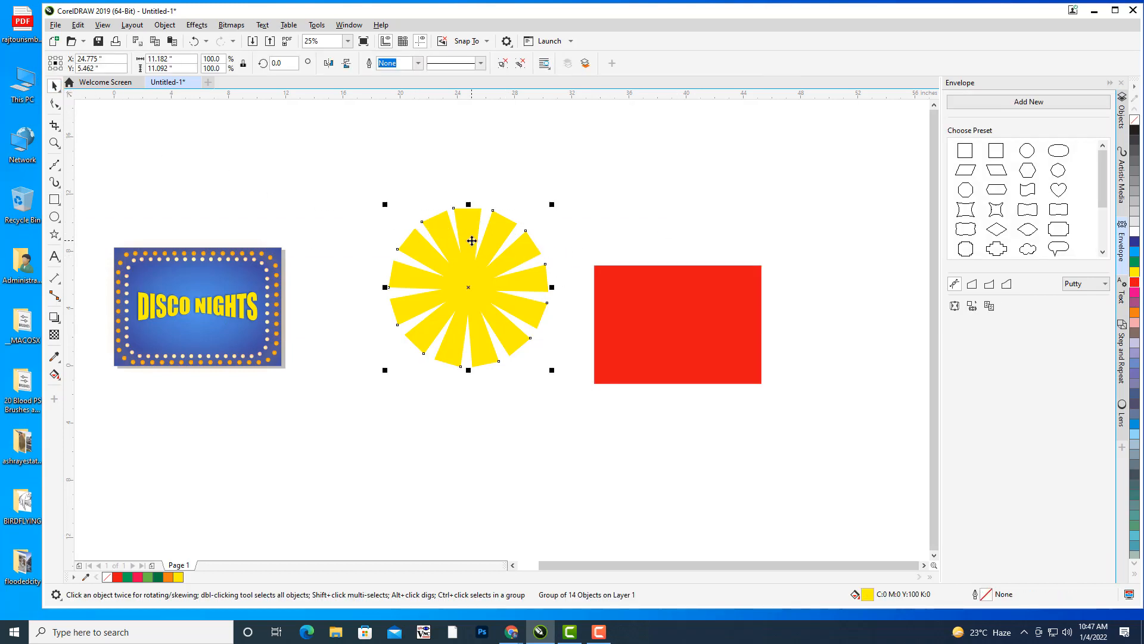
{"action": "left_click", "coordinate": [472, 241]}
{"action": "right_click", "coordinate": [472, 241]}
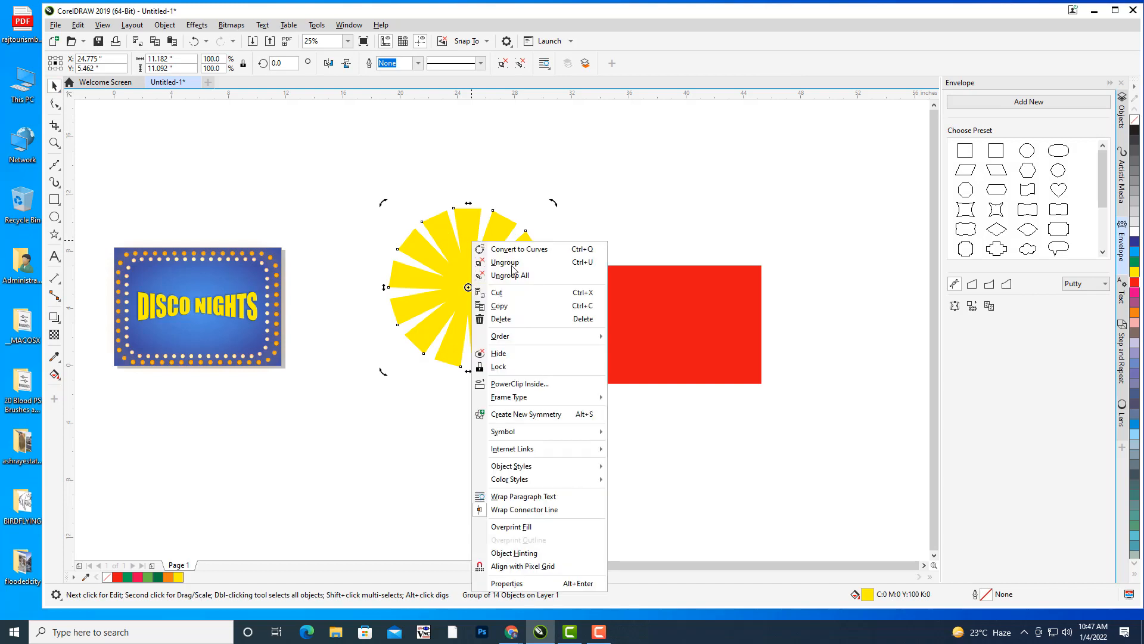
{"action": "left_click", "coordinate": [533, 387]}
{"action": "left_click", "coordinate": [660, 324]}
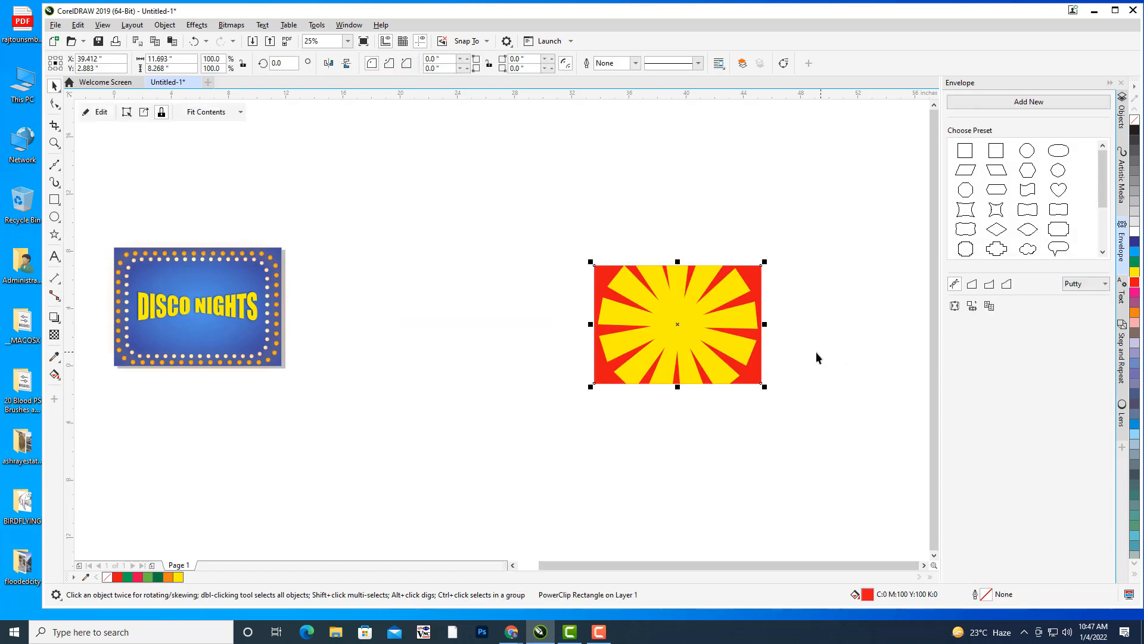
Edit the PowerClip contents, enlarging the sunburst to 154.8% so its rays extend beyond the frame, and finish editing
{"action": "left_click", "coordinate": [105, 114]}
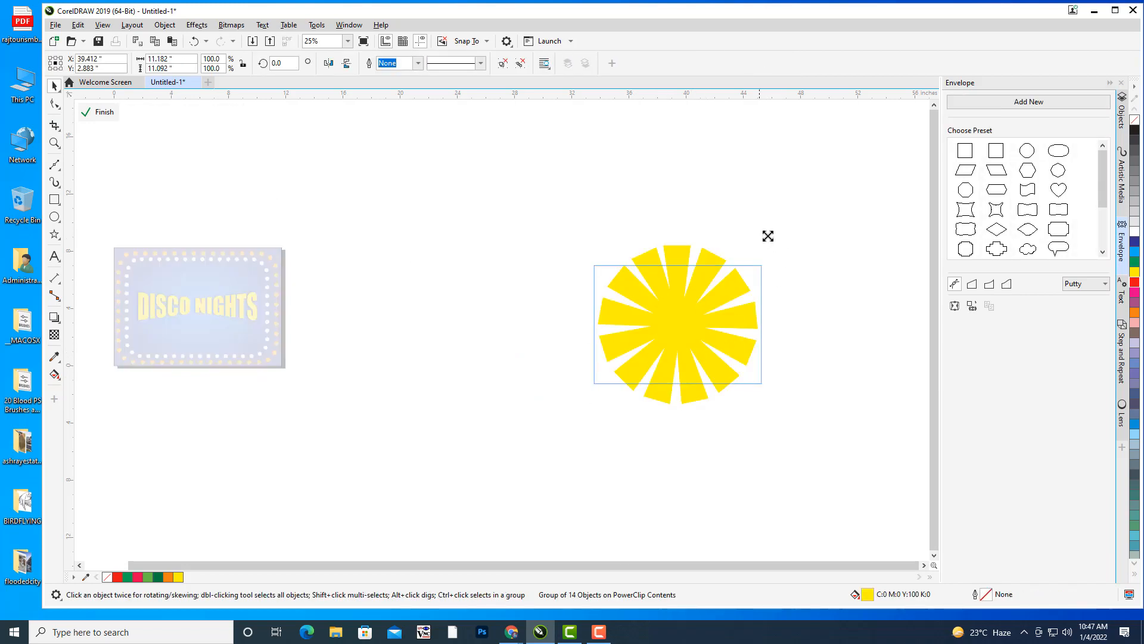
{"action": "left_click_drag", "start_coordinate": [768, 236], "coordinate": [822, 199]}
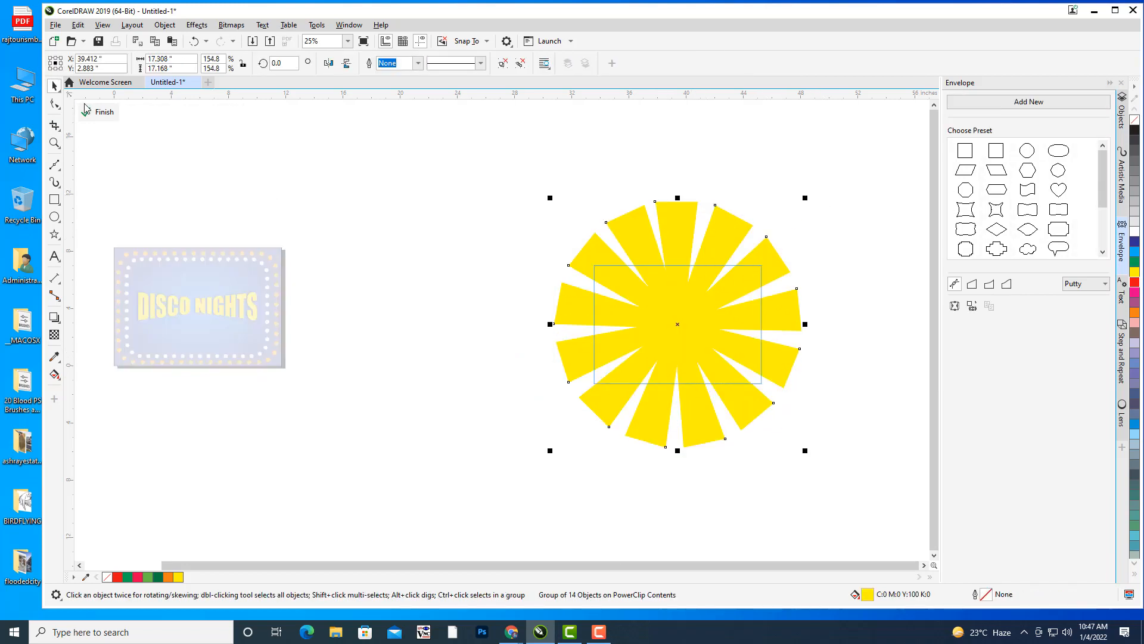
{"action": "left_click", "coordinate": [101, 112]}
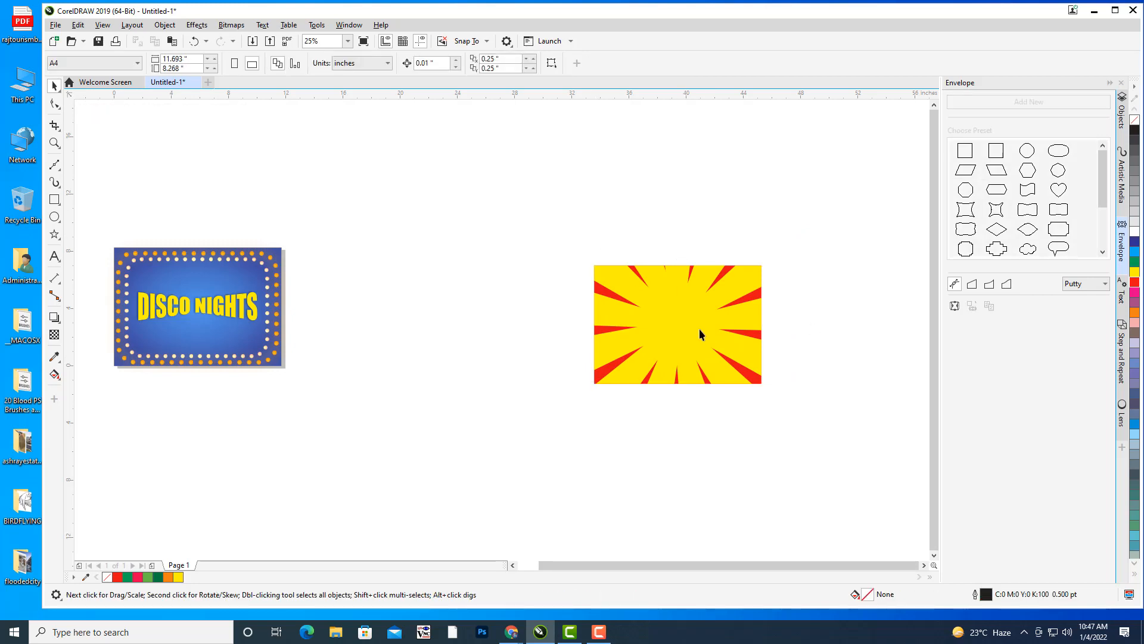
Edit the PowerClip contents, reducing the sunburst group to 129.7% scale about its centre, and finish editing
{"action": "left_click", "coordinate": [679, 328]}
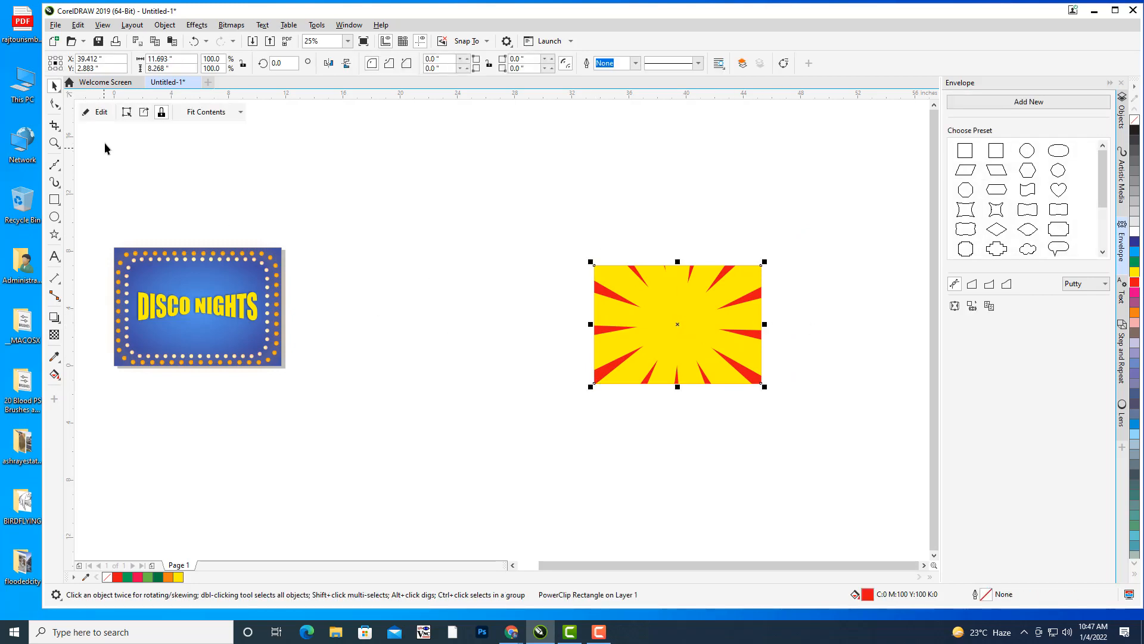
{"action": "left_click", "coordinate": [98, 112]}
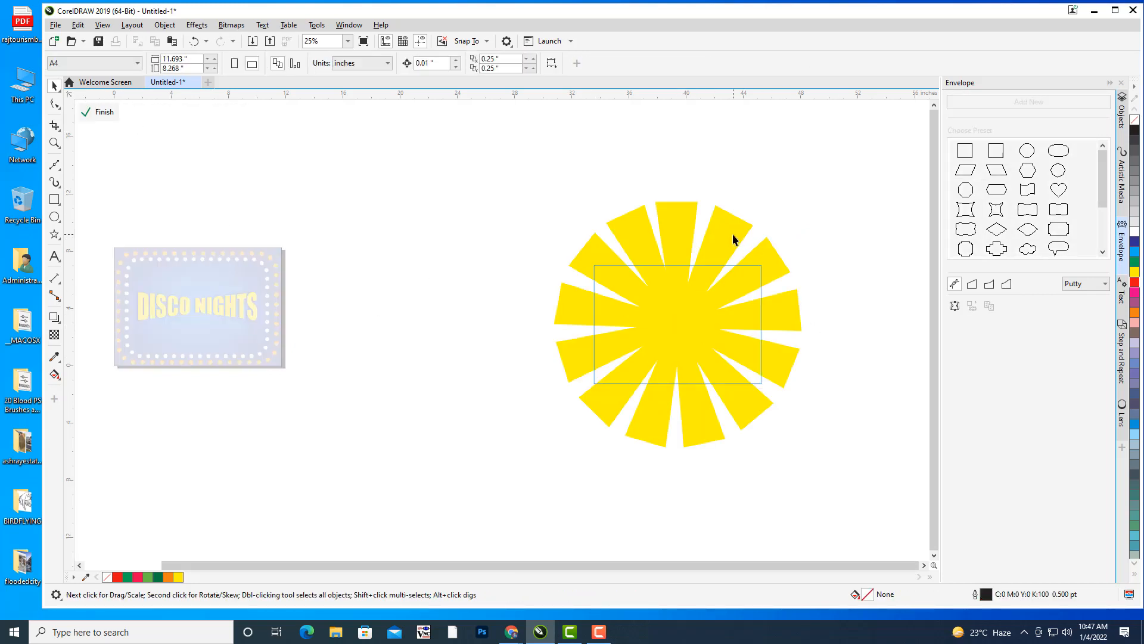
{"action": "left_click", "coordinate": [733, 238]}
{"action": "left_click_drag", "start_coordinate": [805, 198], "coordinate": [785, 214]}
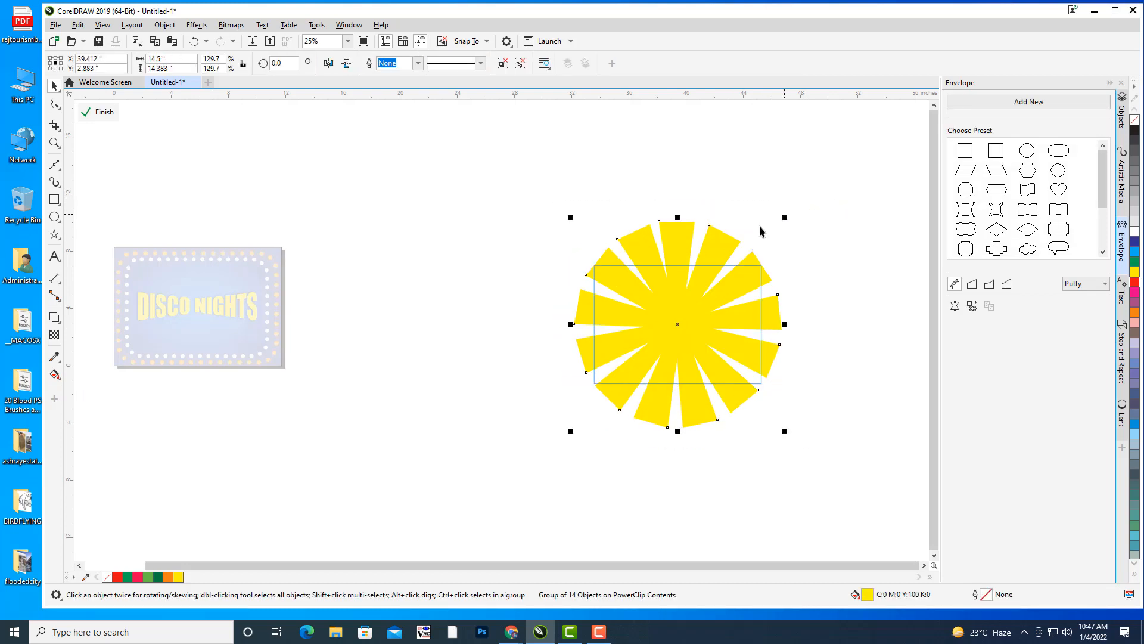
{"action": "left_click", "coordinate": [97, 112]}
{"action": "left_click", "coordinate": [487, 217]}
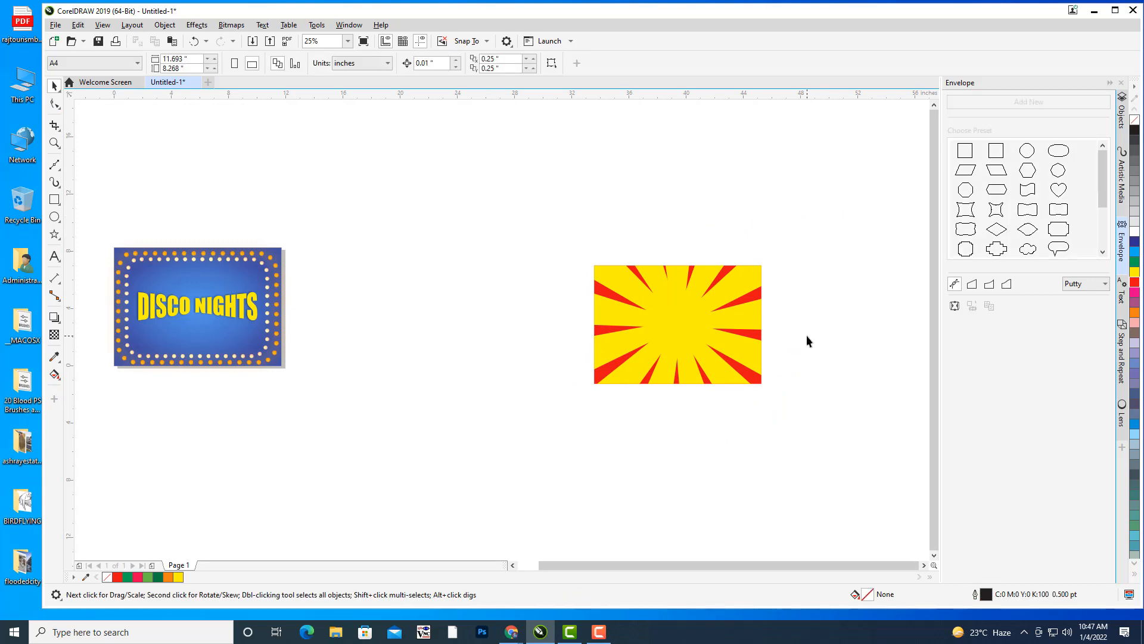
Move the sunburst PowerClip rectangle onto the DISCO NIGHTS artwork, snapping it to the page centre
{"action": "left_click_drag", "start_coordinate": [713, 327], "coordinate": [813, 326]}
{"action": "scroll", "coordinate": [814, 325], "scroll_direction": "down", "scroll_amount": 1}
{"action": "left_click", "coordinate": [814, 325]}
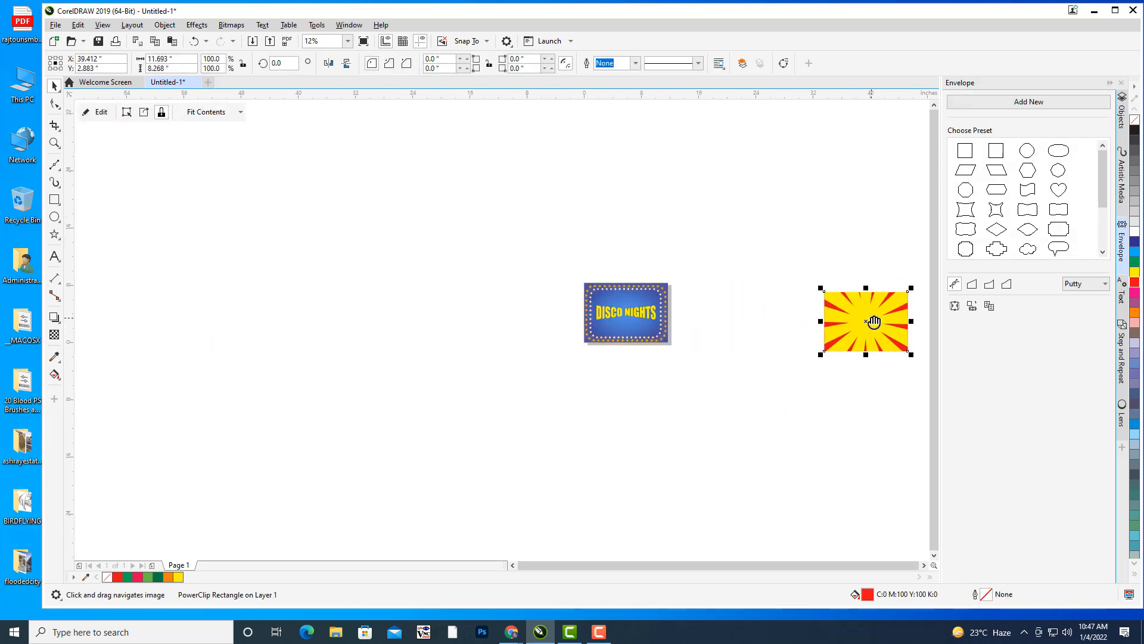
{"action": "scroll", "coordinate": [870, 325], "scroll_direction": "up", "scroll_amount": 1}
{"action": "left_click_drag", "start_coordinate": [875, 318], "coordinate": [322, 303]}
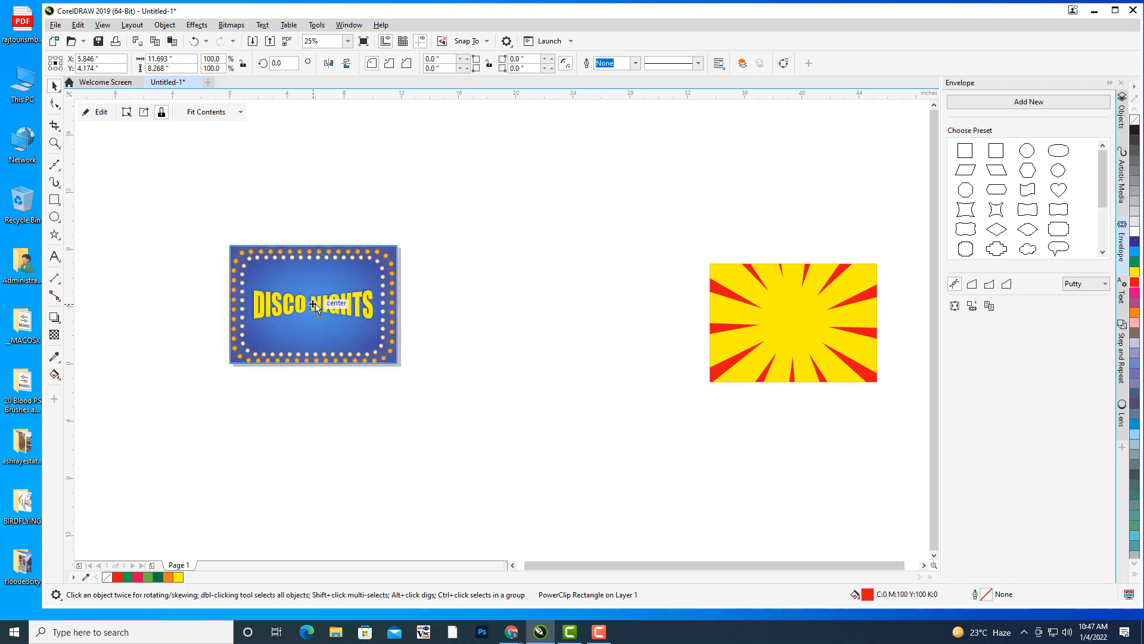
{"action": "left_click_drag", "start_coordinate": [494, 290], "coordinate": [784, 307]}
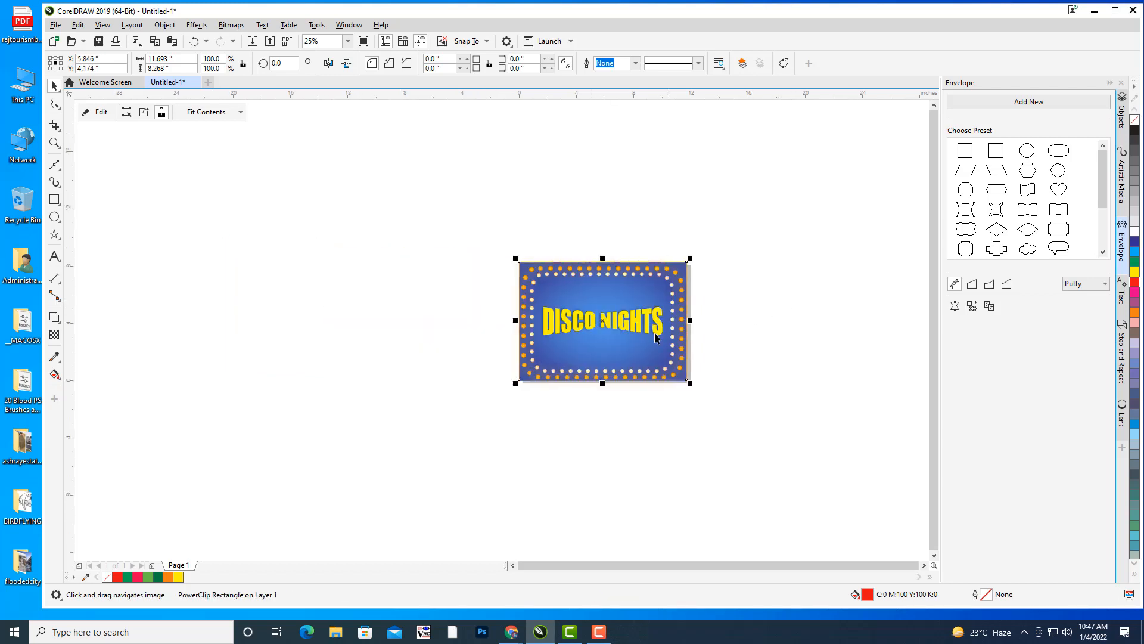
Reorder the sunburst PowerClip rectangle so it sits directly above the blue background rectangle and below the light groups
{"action": "left_click", "coordinate": [1122, 115]}
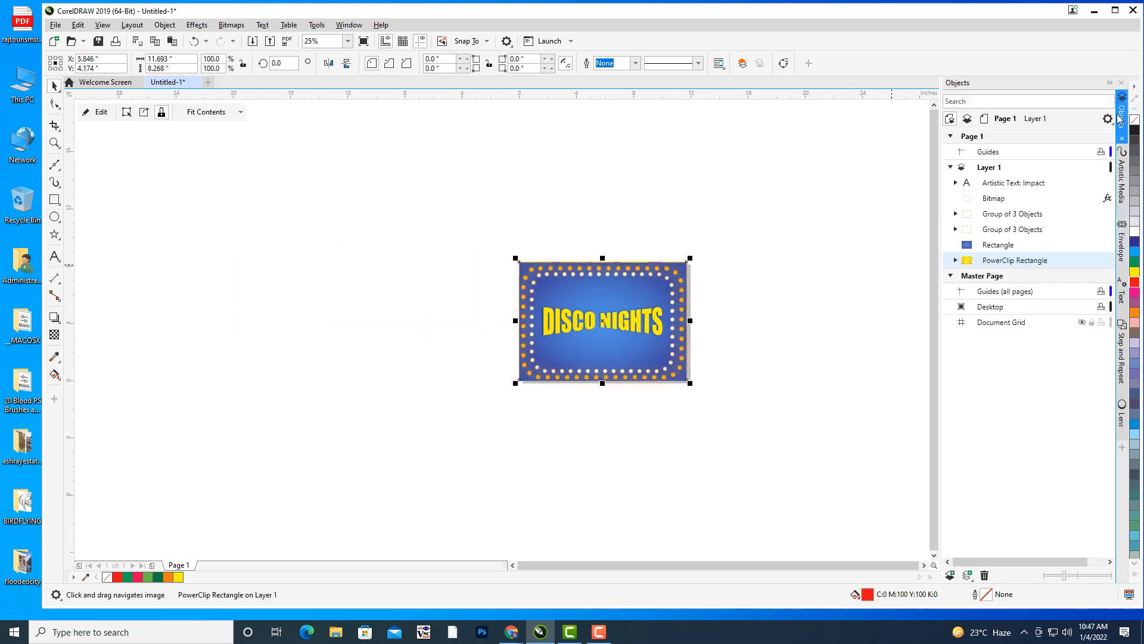
{"action": "left_click_drag", "start_coordinate": [1015, 204], "coordinate": [1005, 182]}
{"action": "left_click_drag", "start_coordinate": [678, 276], "coordinate": [657, 274]}
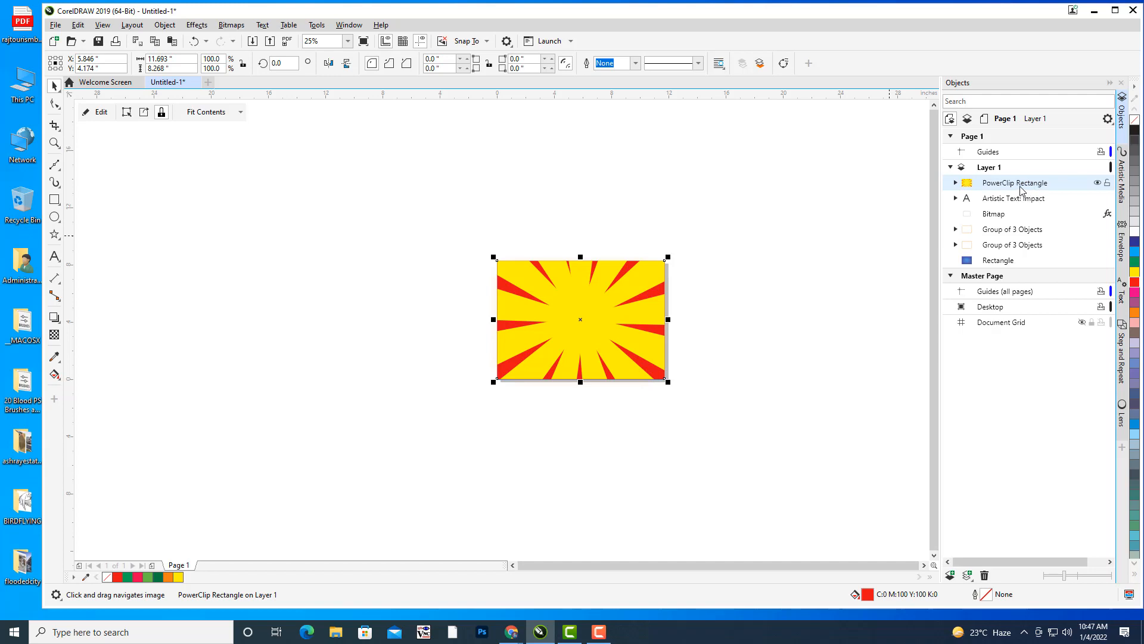
{"action": "left_click_drag", "start_coordinate": [1017, 189], "coordinate": [1007, 258]}
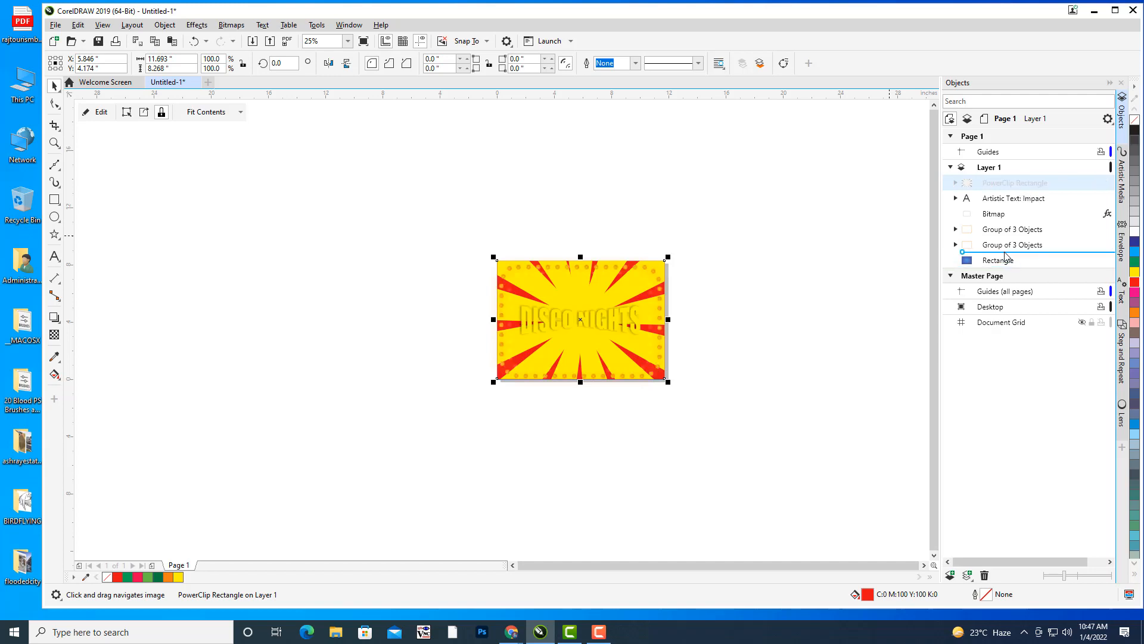
{"action": "left_click_drag", "start_coordinate": [735, 292], "coordinate": [712, 291]}
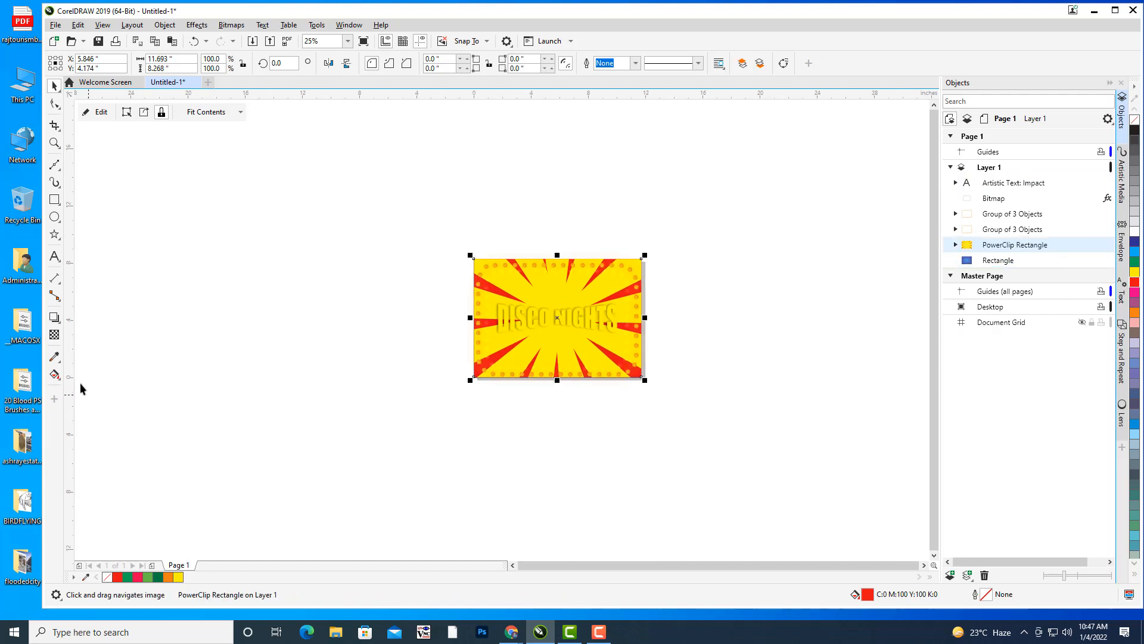
Apply a transparency of 0 to the sunburst PowerClip, try the Overlay, Multiply and Exclusion merge modes, and settle on Soft Light
{"action": "left_click", "coordinate": [54, 335]}
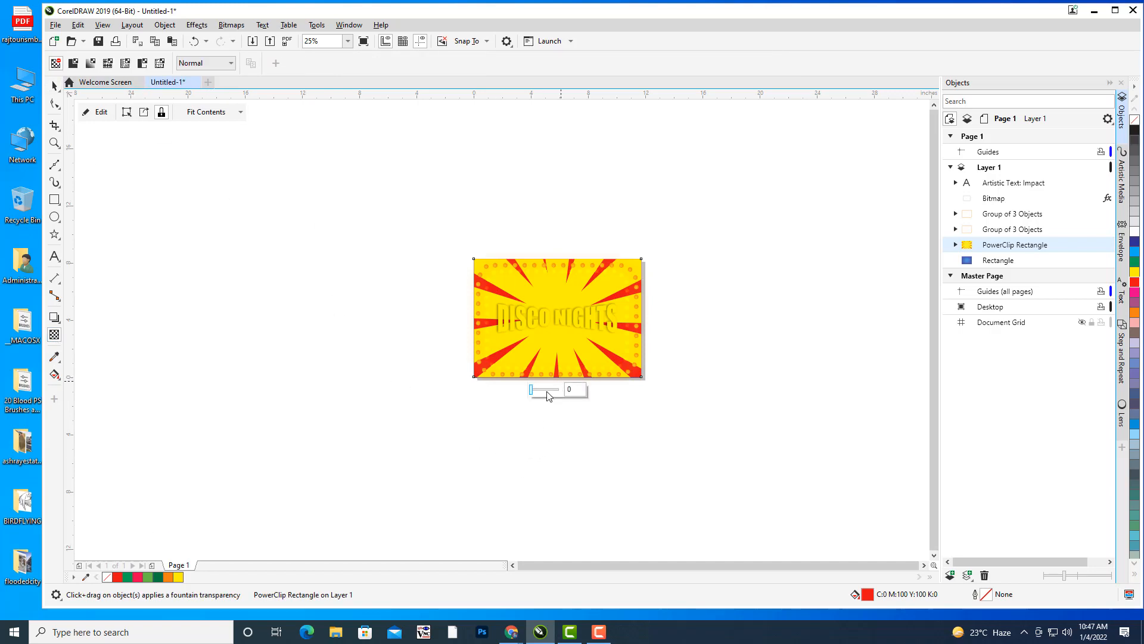
{"action": "left_click_drag", "start_coordinate": [544, 389], "coordinate": [519, 385]}
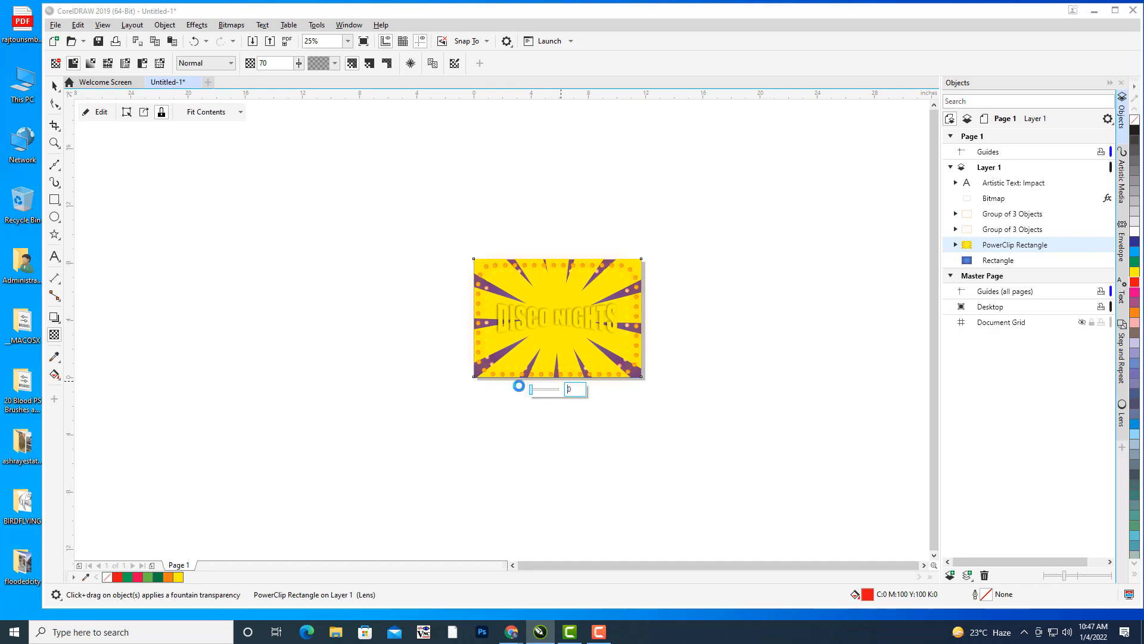
{"action": "left_click", "coordinate": [200, 63]}
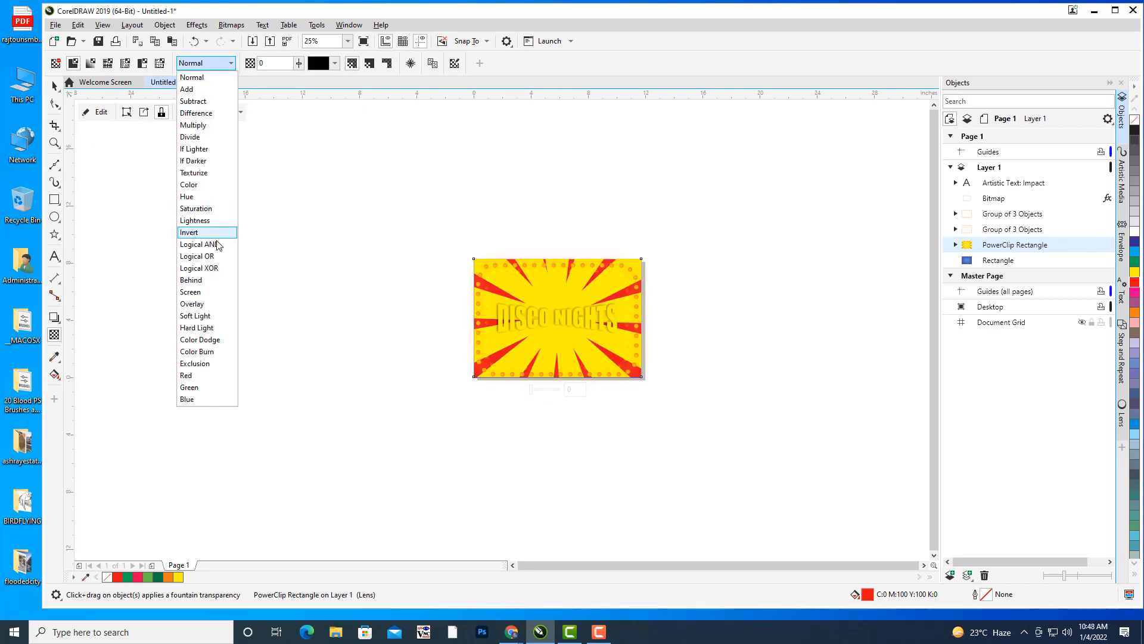
{"action": "left_click", "coordinate": [200, 303]}
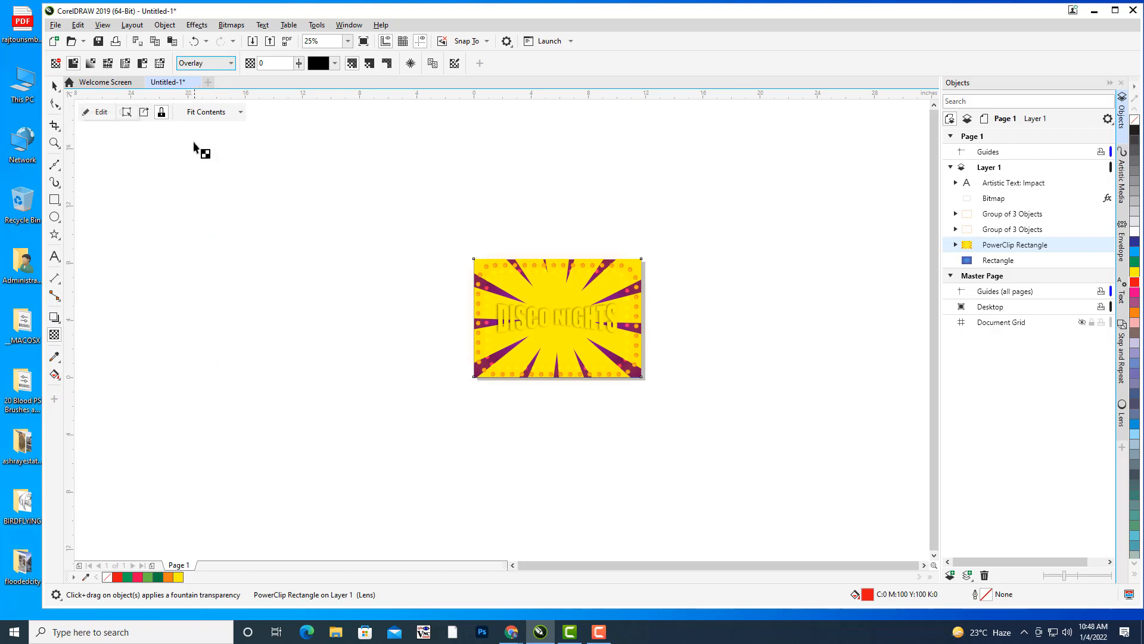
{"action": "left_click", "coordinate": [218, 64]}
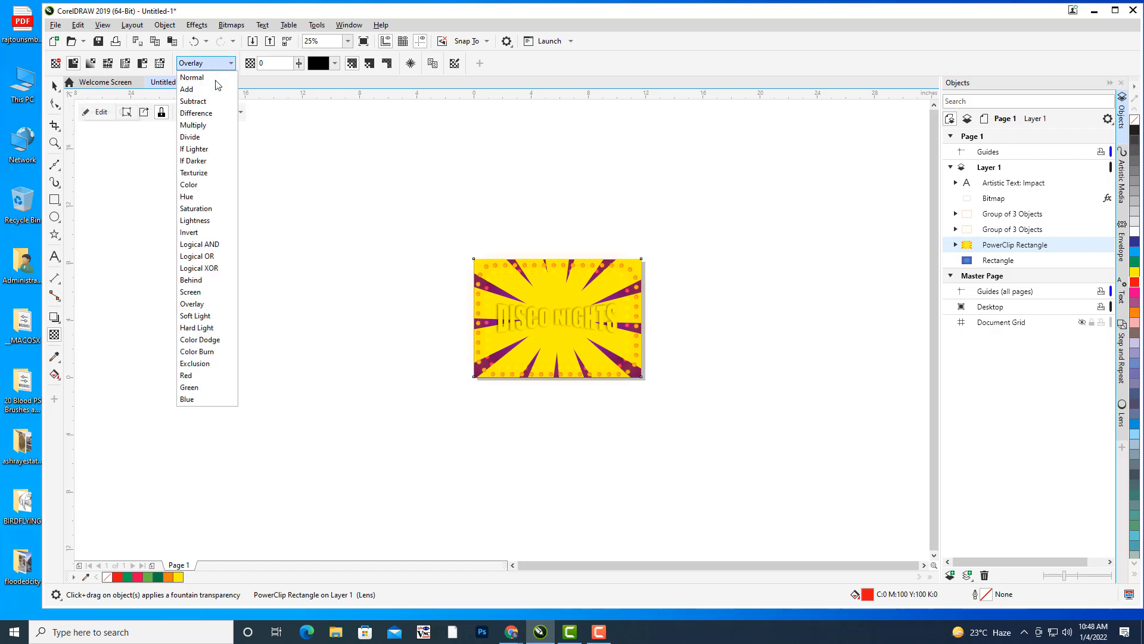
{"action": "left_click", "coordinate": [193, 125]}
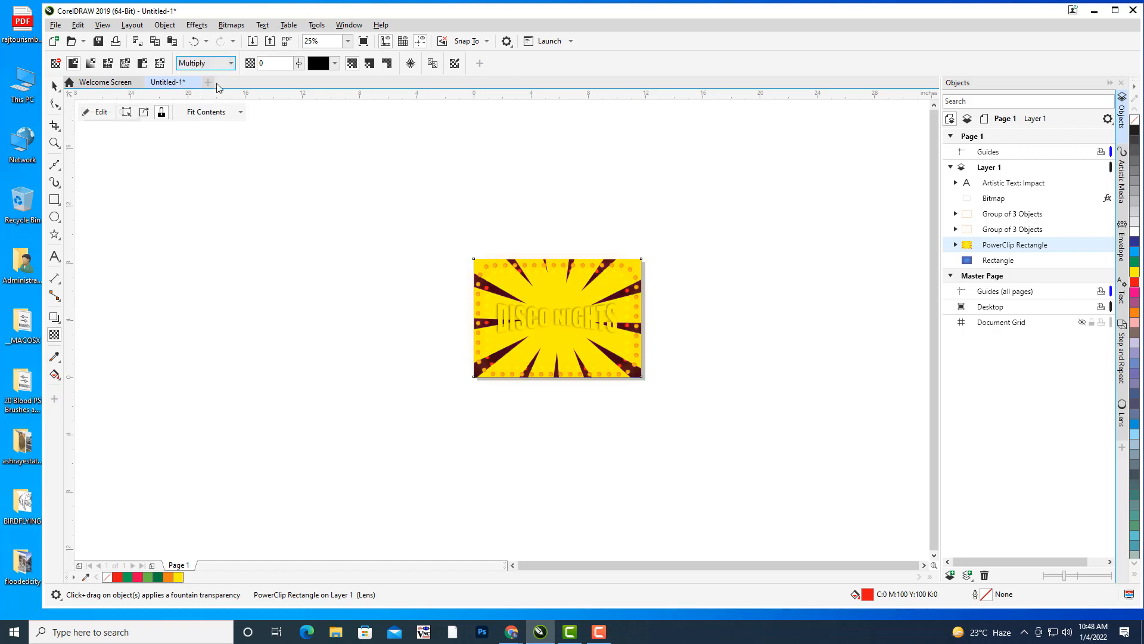
{"action": "left_click", "coordinate": [213, 64]}
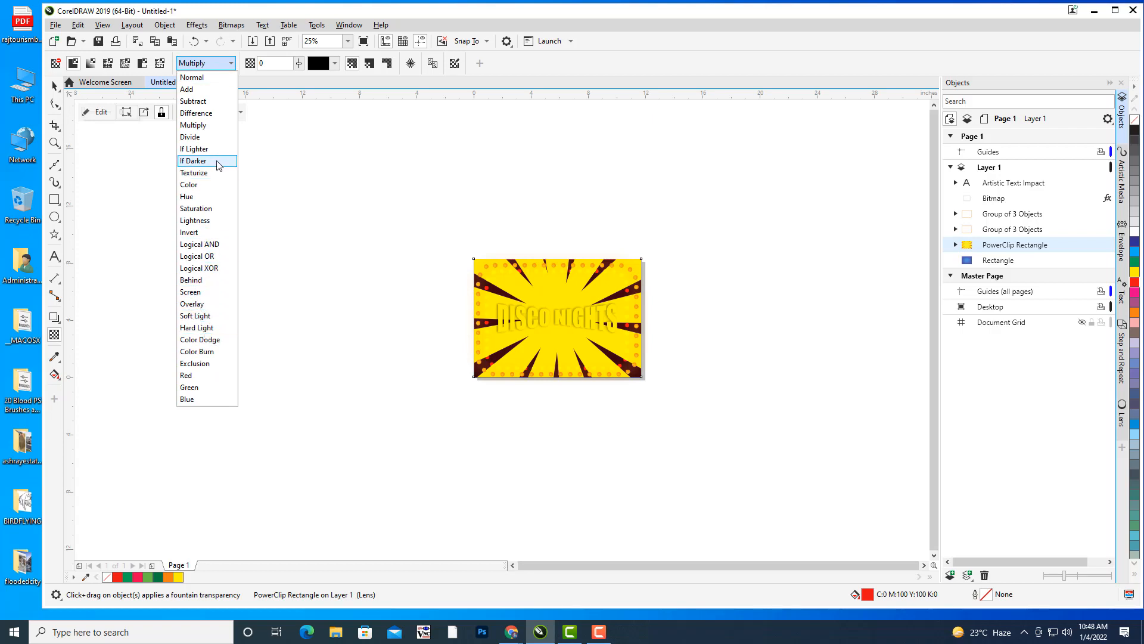
{"action": "left_click", "coordinate": [201, 365]}
{"action": "scroll", "coordinate": [572, 336], "scroll_direction": "up", "scroll_amount": 1}
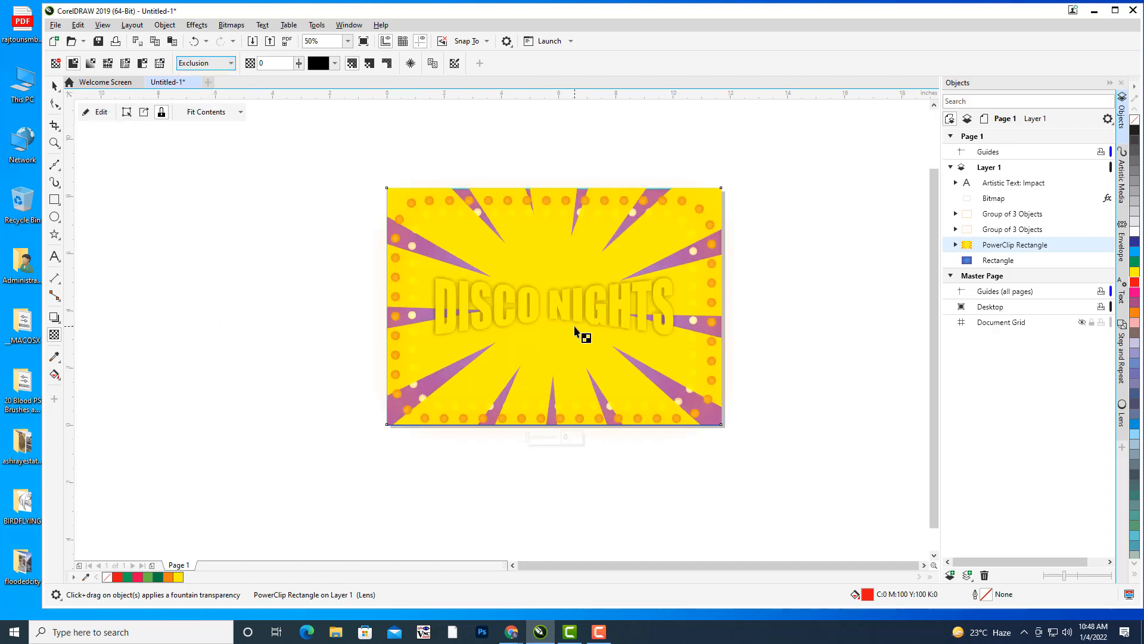
{"action": "left_click", "coordinate": [215, 64]}
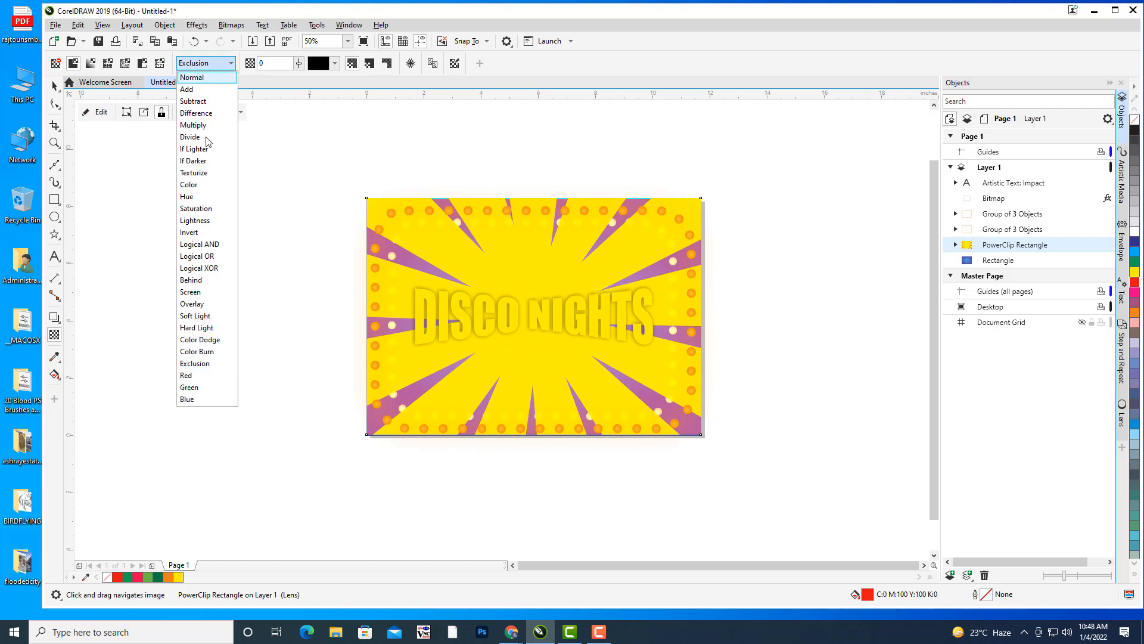
{"action": "left_click", "coordinate": [203, 316]}
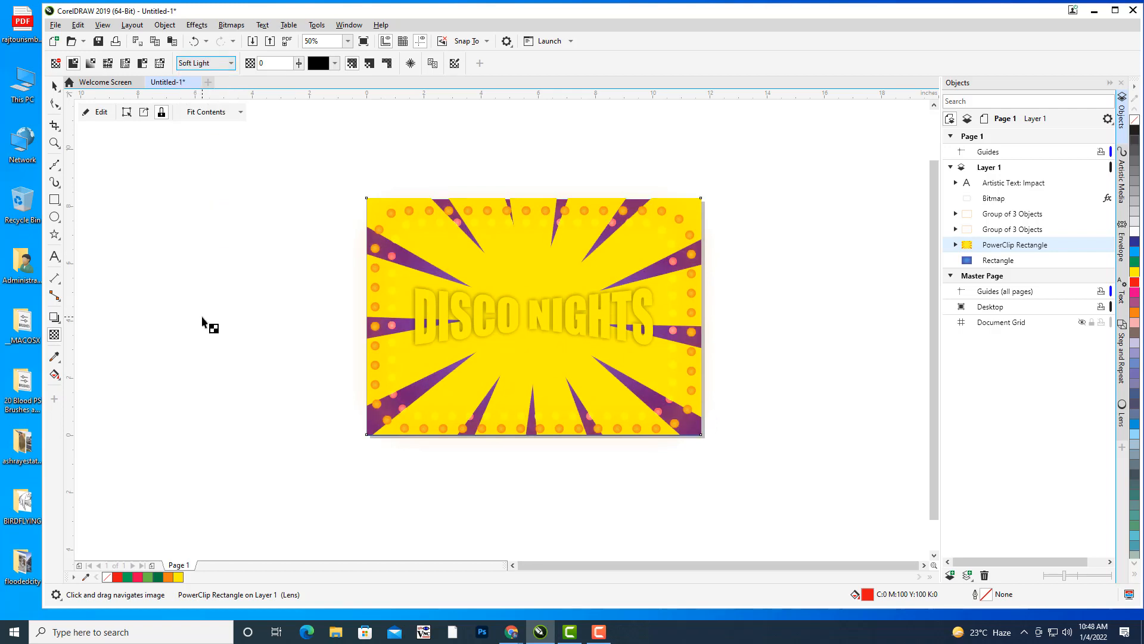
{"action": "left_click_drag", "start_coordinate": [690, 302], "coordinate": [686, 310]}
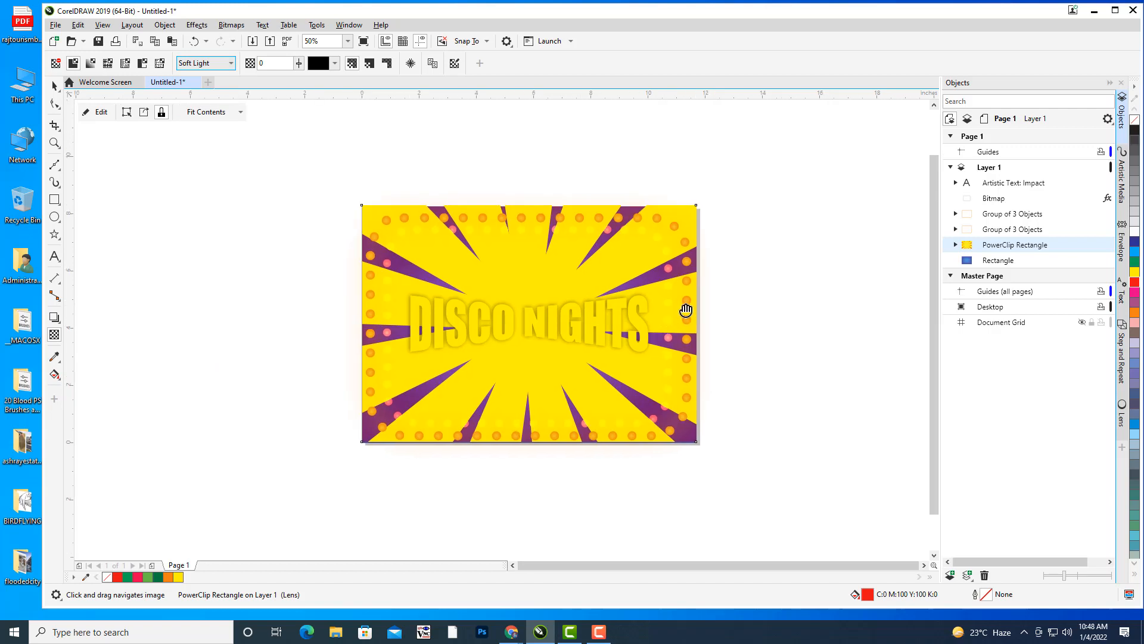
Apply a uniform transparency of 23 to the bitmap over the artwork
{"action": "left_click", "coordinate": [54, 336]}
{"action": "left_click", "coordinate": [563, 431]}
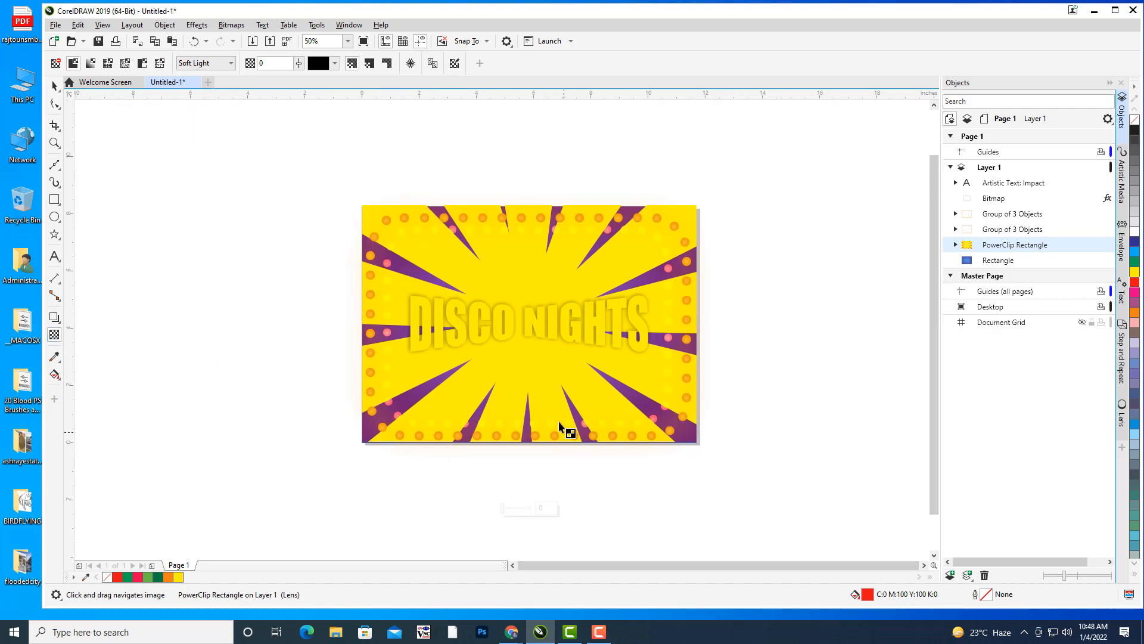
{"action": "left_click", "coordinate": [563, 426]}
{"action": "mouse_move", "coordinate": [503, 507]}
{"action": "left_mouse_down"}
{"action": "mouse_move", "coordinate": [525, 511]}
{"action": "mouse_move", "coordinate": [513, 510]}
{"action": "left_mouse_up"}
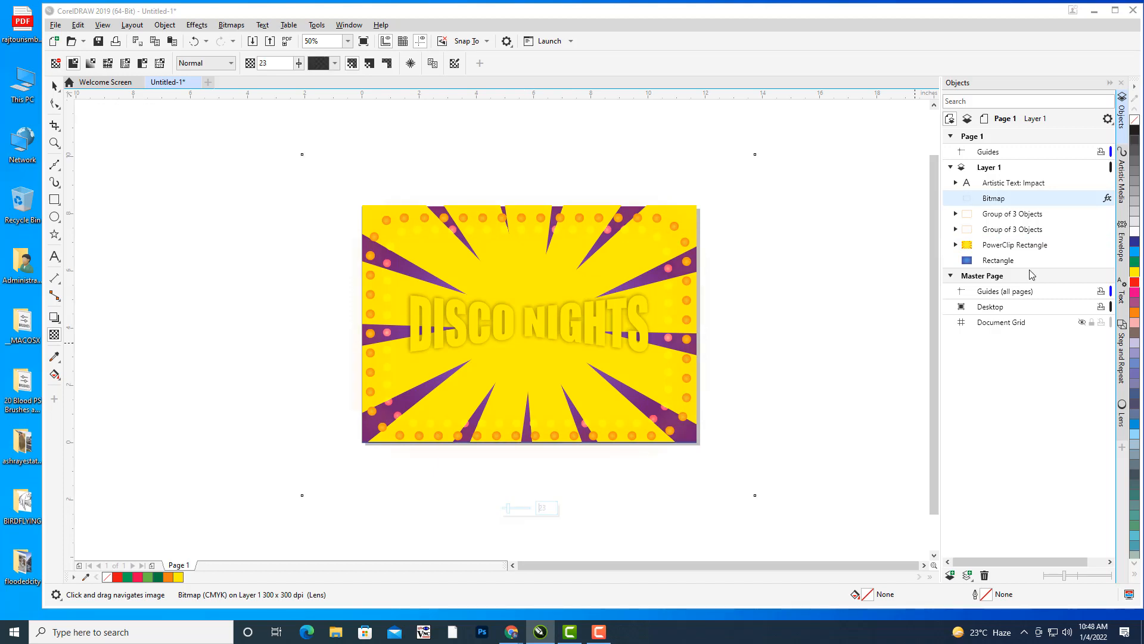
{"action": "left_click", "coordinate": [963, 247]}
{"action": "left_click", "coordinate": [955, 245]}
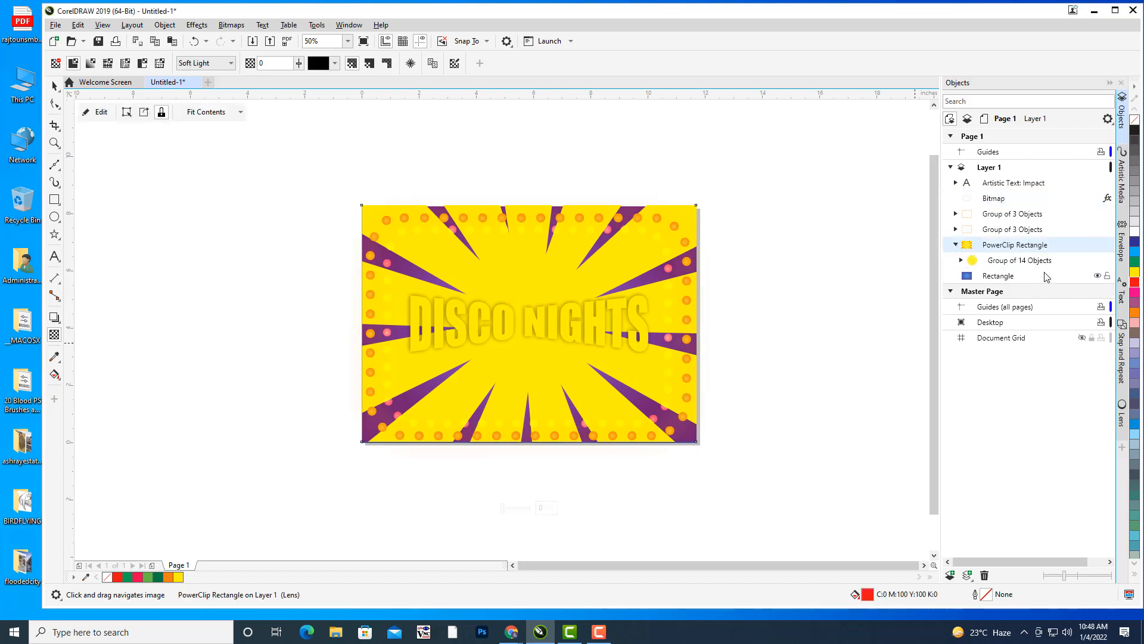
{"action": "left_click", "coordinate": [961, 263]}
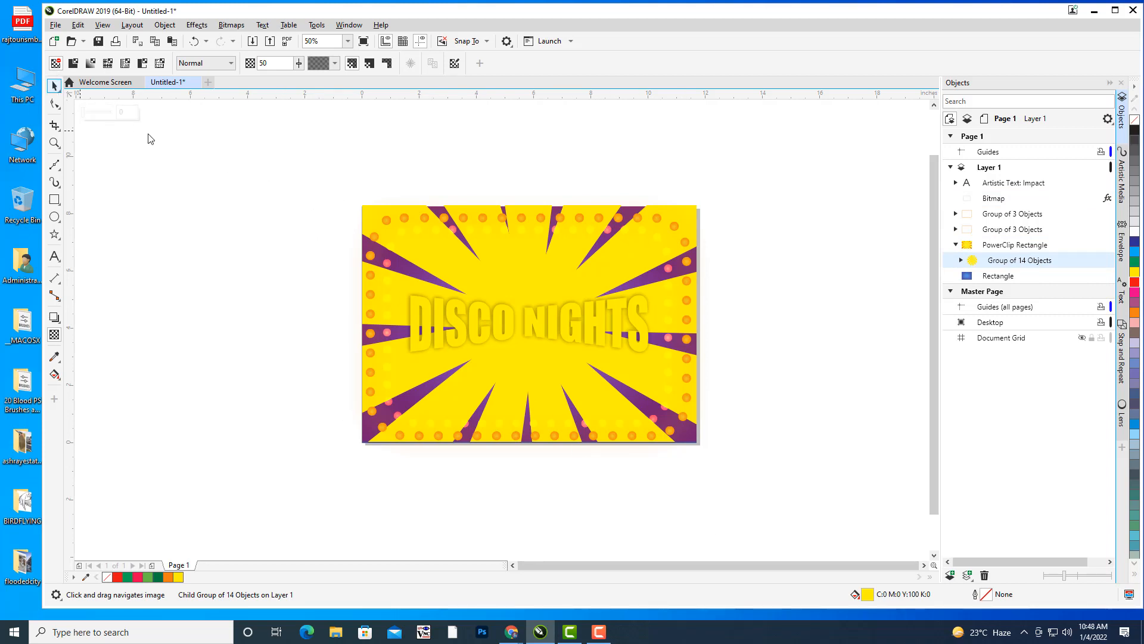
{"action": "key", "text": "space"}
{"action": "left_click", "coordinate": [703, 221]}
{"action": "left_click", "coordinate": [689, 202]}
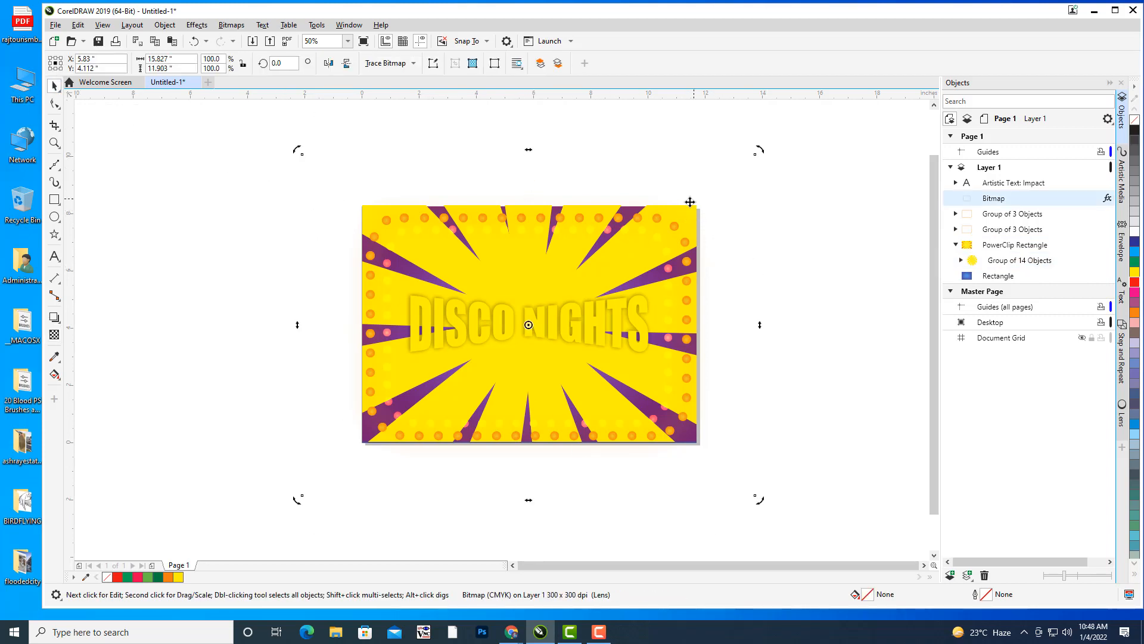
{"action": "left_click", "coordinate": [684, 212]}
{"action": "left_click", "coordinate": [914, 403]}
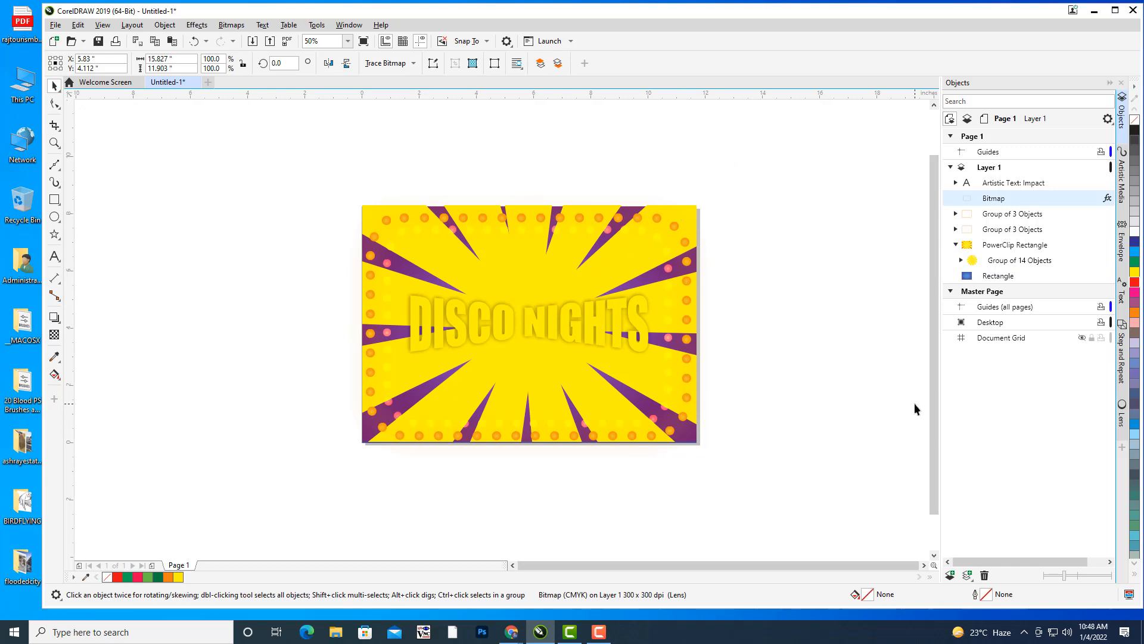
Edit the contents of the sunburst PowerClip, give the group of 14 yellow rays a uniform transparency of 64, and finish editing
{"action": "left_click", "coordinate": [1021, 247]}
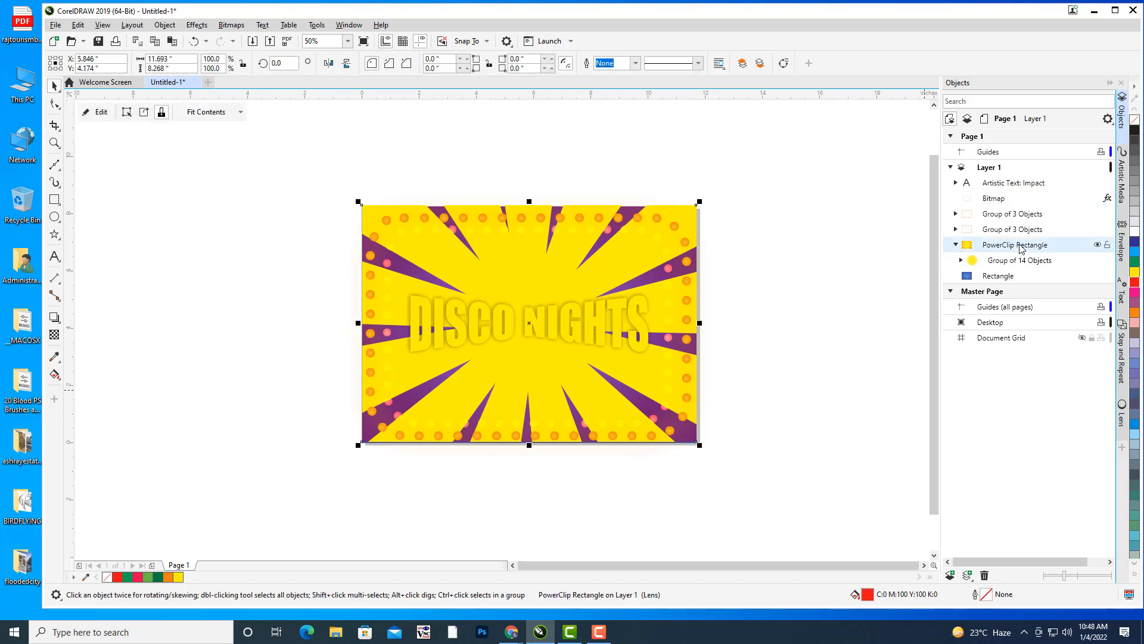
{"action": "left_click", "coordinate": [100, 113]}
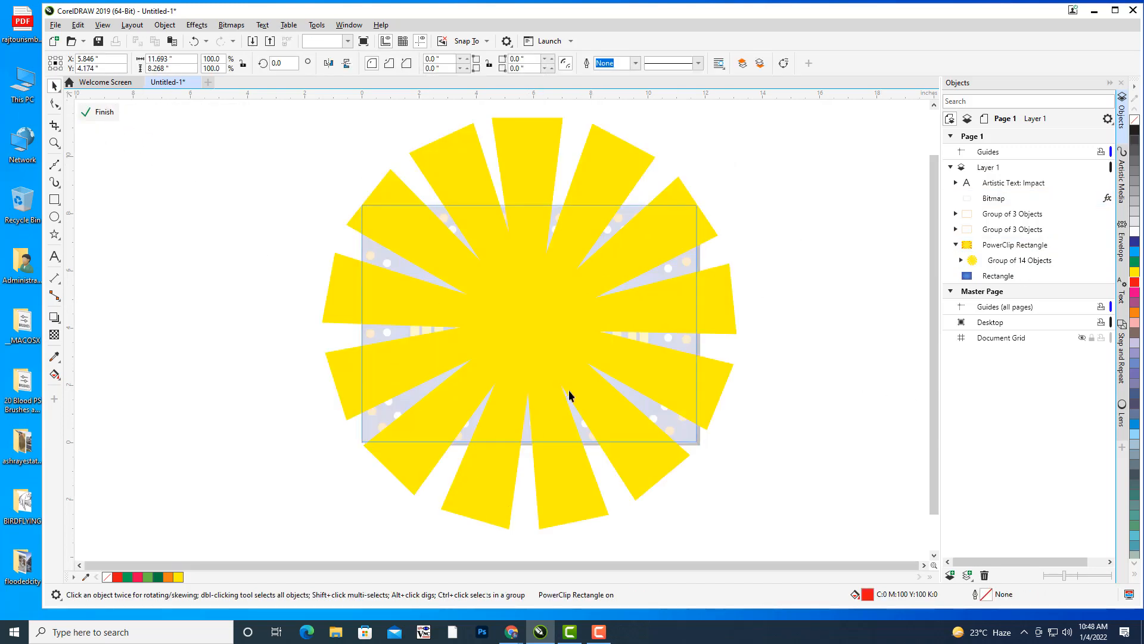
{"action": "left_click", "coordinate": [54, 335]}
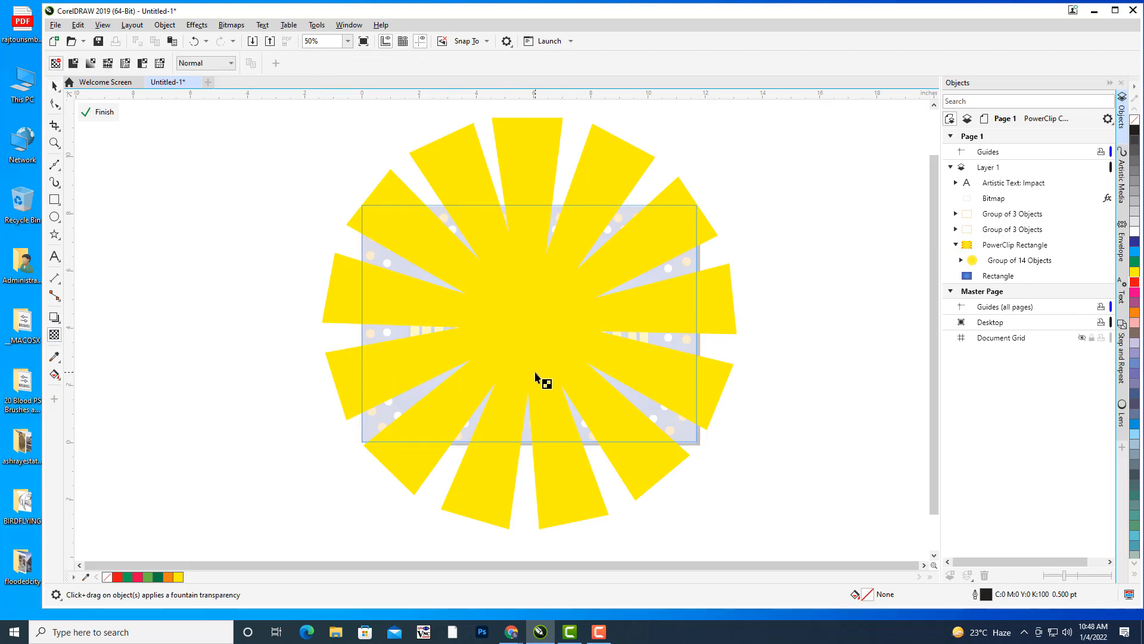
{"action": "left_click", "coordinate": [537, 381]}
{"action": "left_click", "coordinate": [521, 541]}
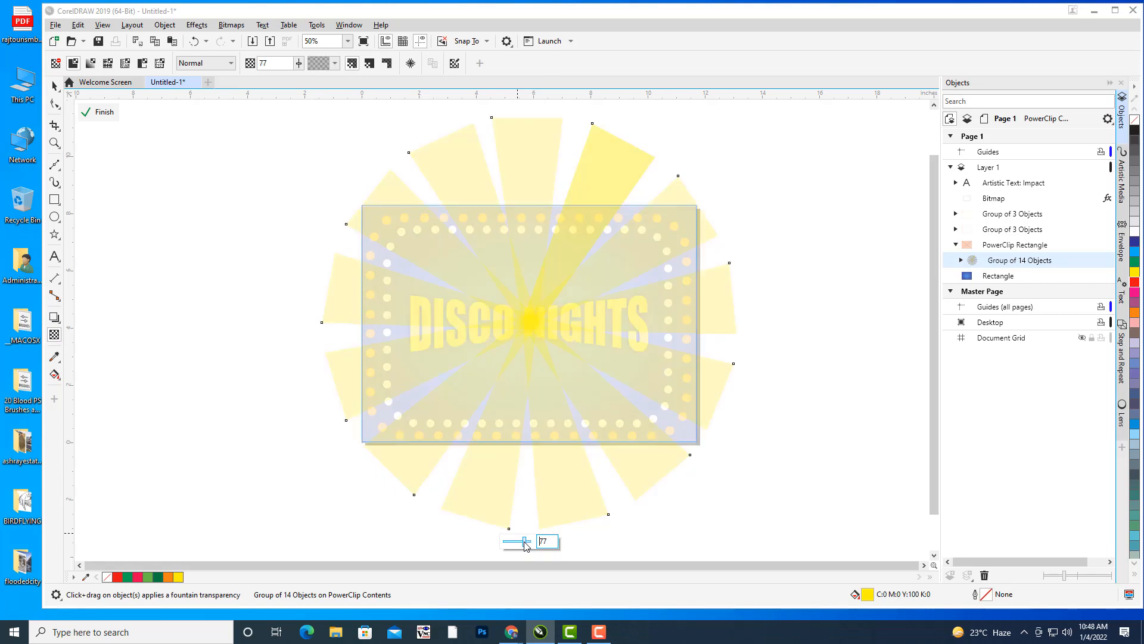
{"action": "left_click_drag", "start_coordinate": [525, 542], "coordinate": [521, 542]}
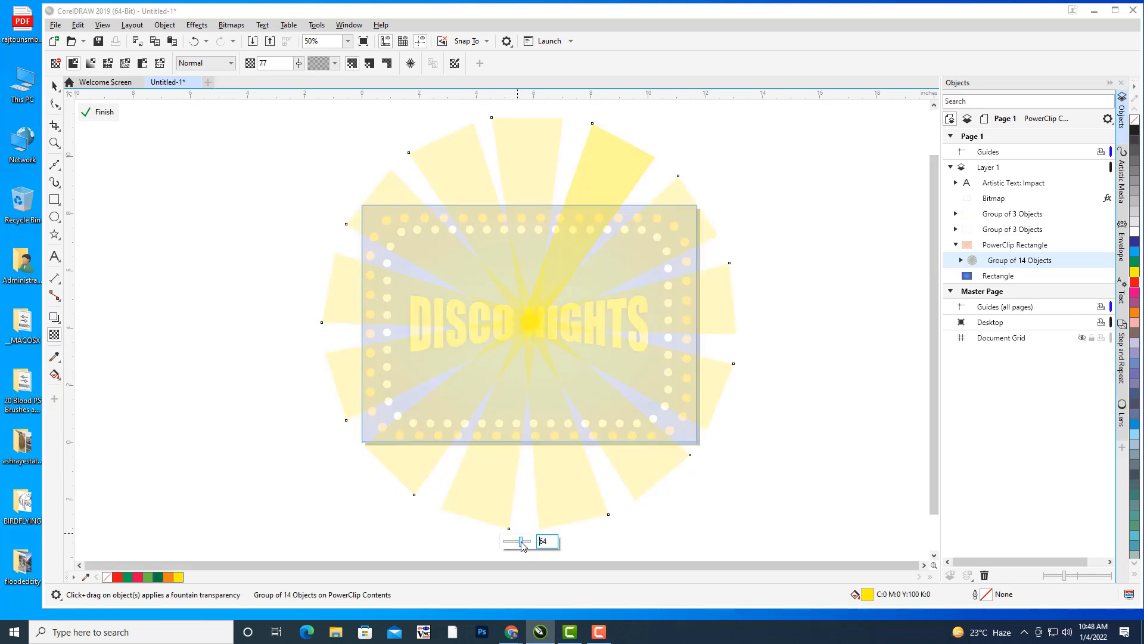
{"action": "left_click", "coordinate": [106, 113]}
{"action": "left_click", "coordinate": [102, 112]}
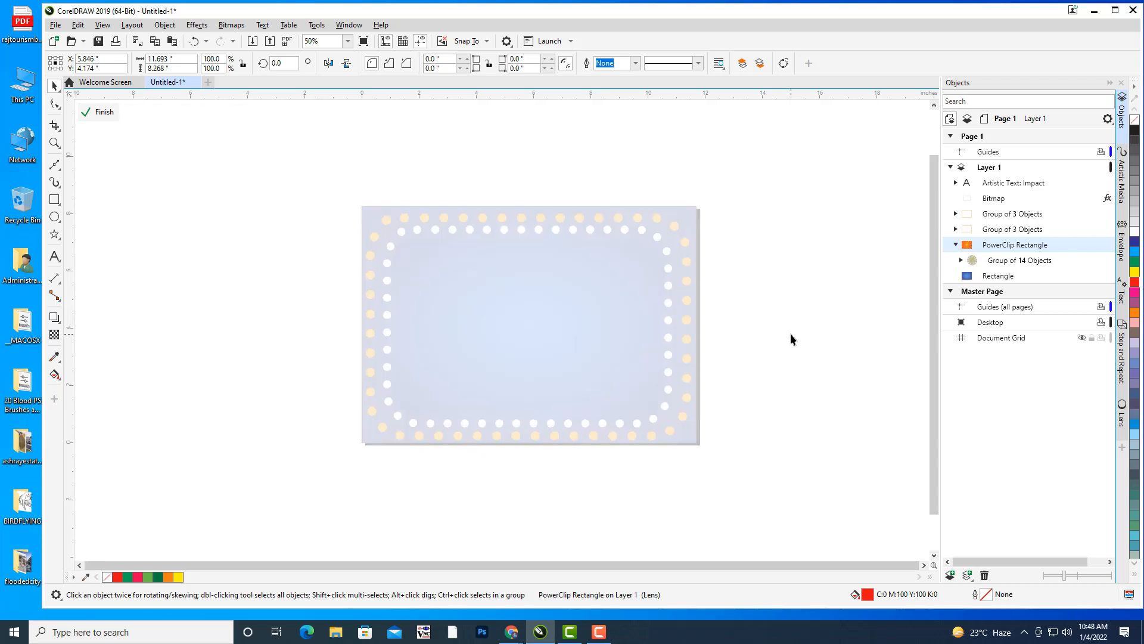
{"action": "left_click", "coordinate": [105, 113]}
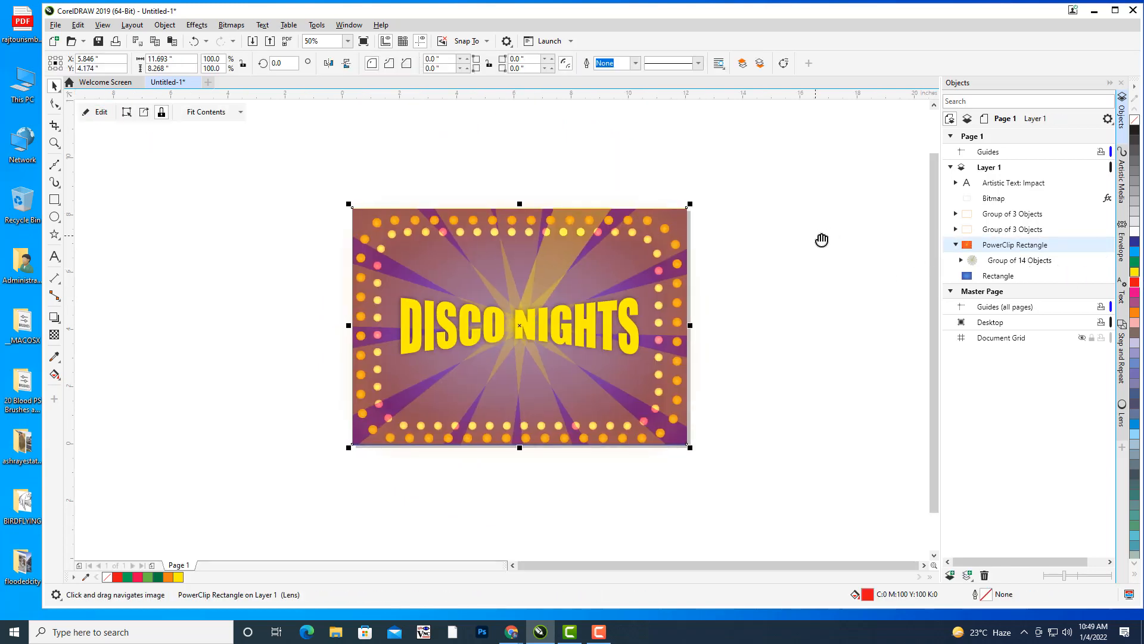
{"action": "left_click", "coordinate": [1023, 264]}
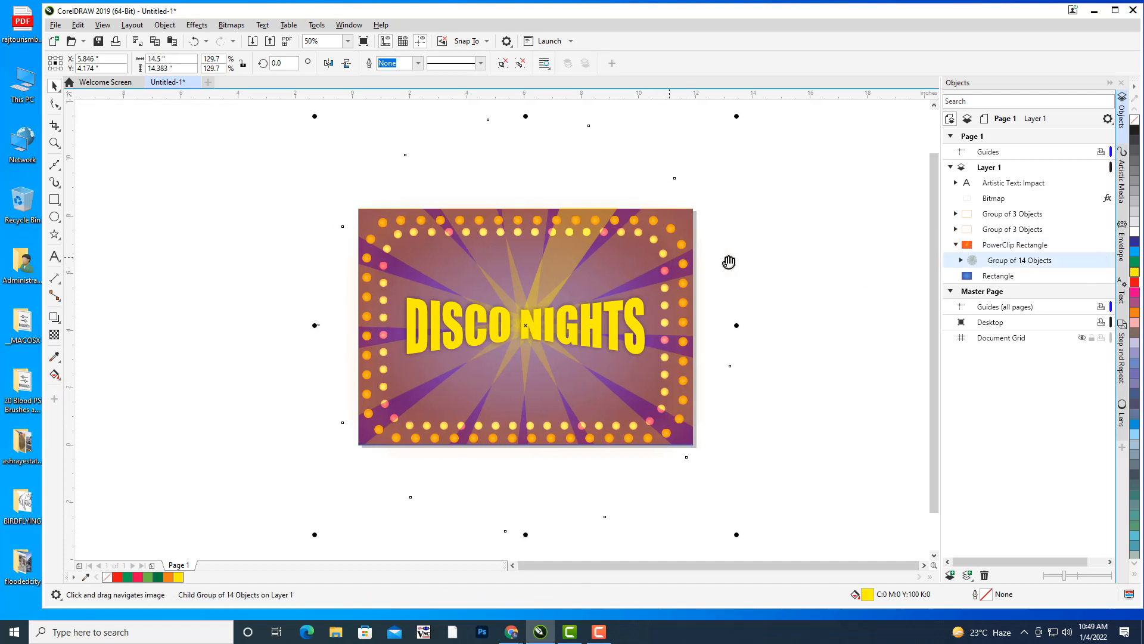
{"action": "left_click", "coordinate": [1042, 249]}
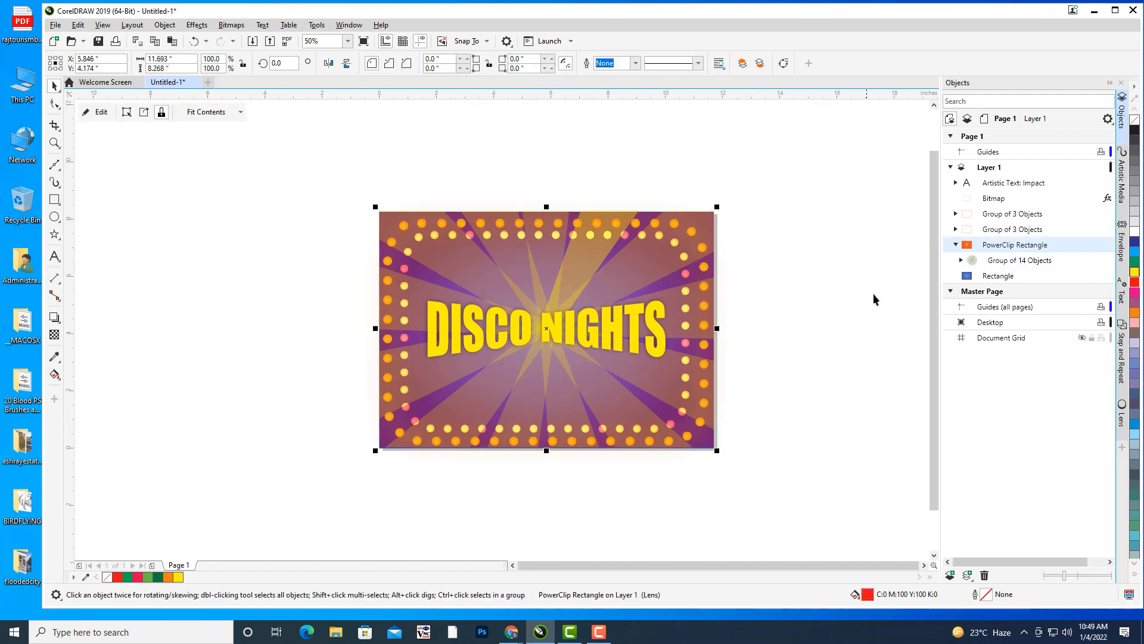
{"action": "left_click", "coordinate": [1005, 264]}
{"action": "right_click", "coordinate": [1004, 265]}
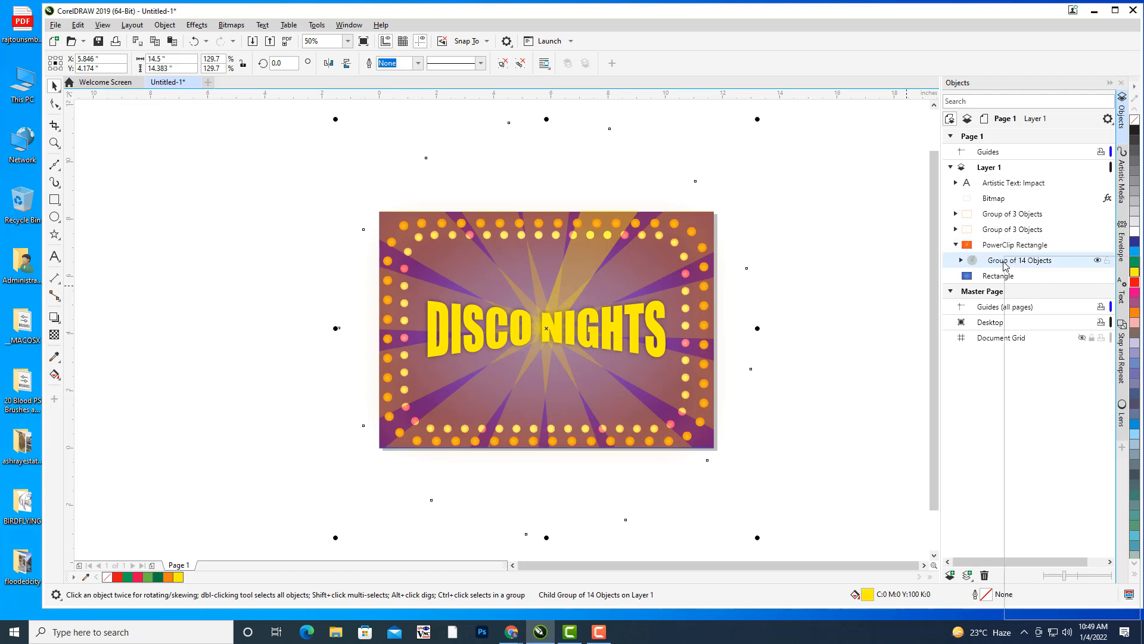
{"action": "left_click", "coordinate": [997, 248]}
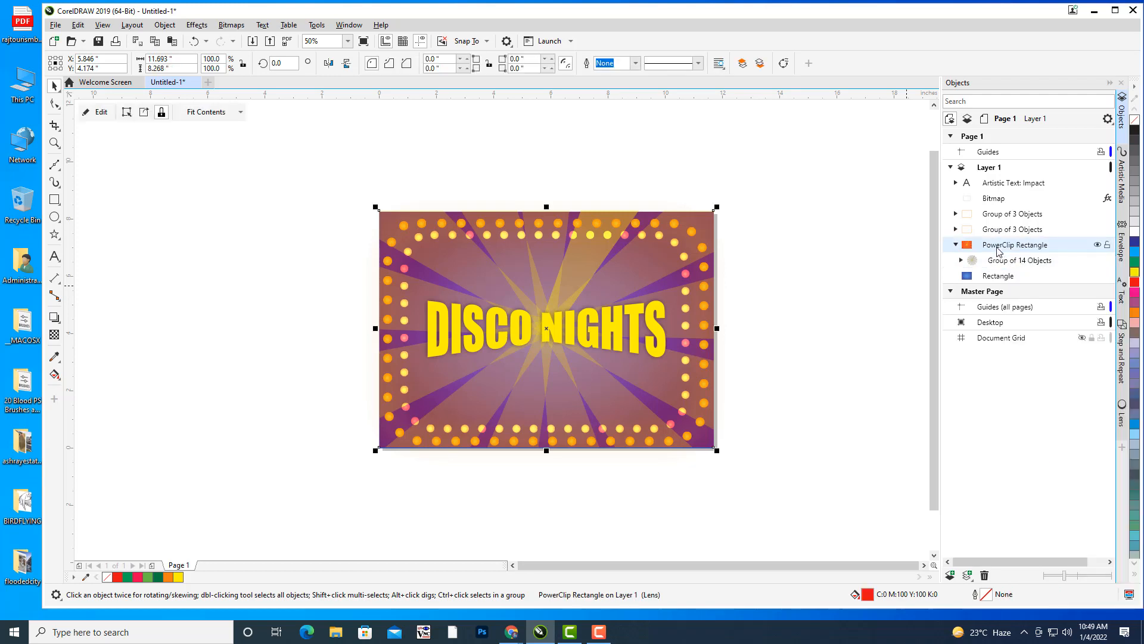
{"action": "double_click", "coordinate": [711, 222]}
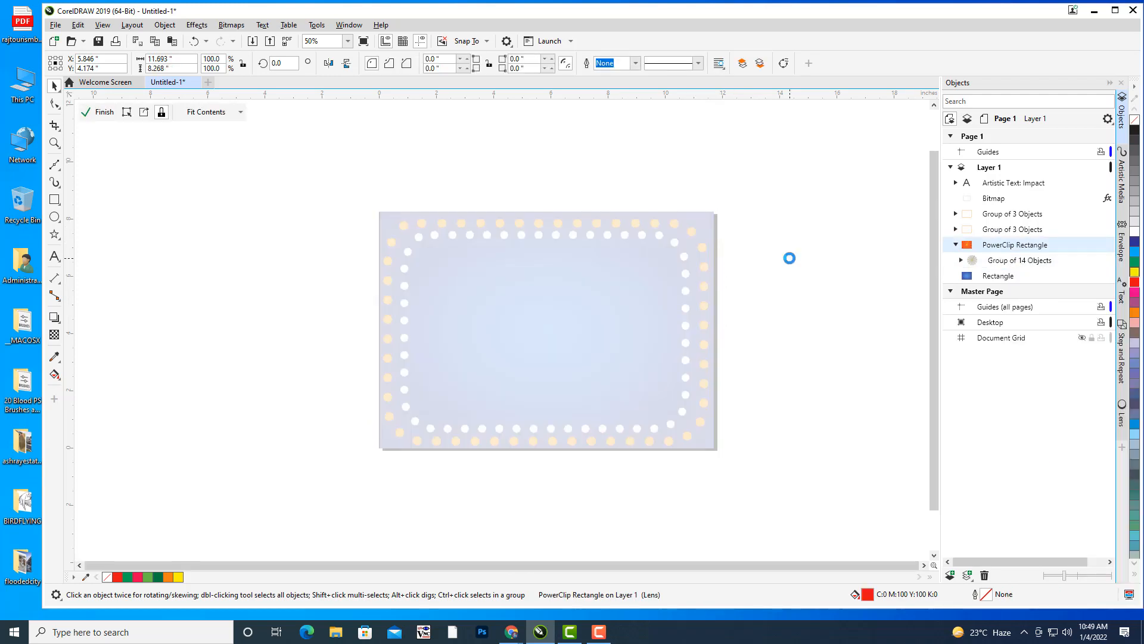
Undo the transparency changes made to the group of 14 rays inside the sunburst PowerClip
{"action": "key", "text": "ctrl+z"}
{"action": "key", "text": "ctrl+z"}
{"action": "key", "text": "ctrl+z"}
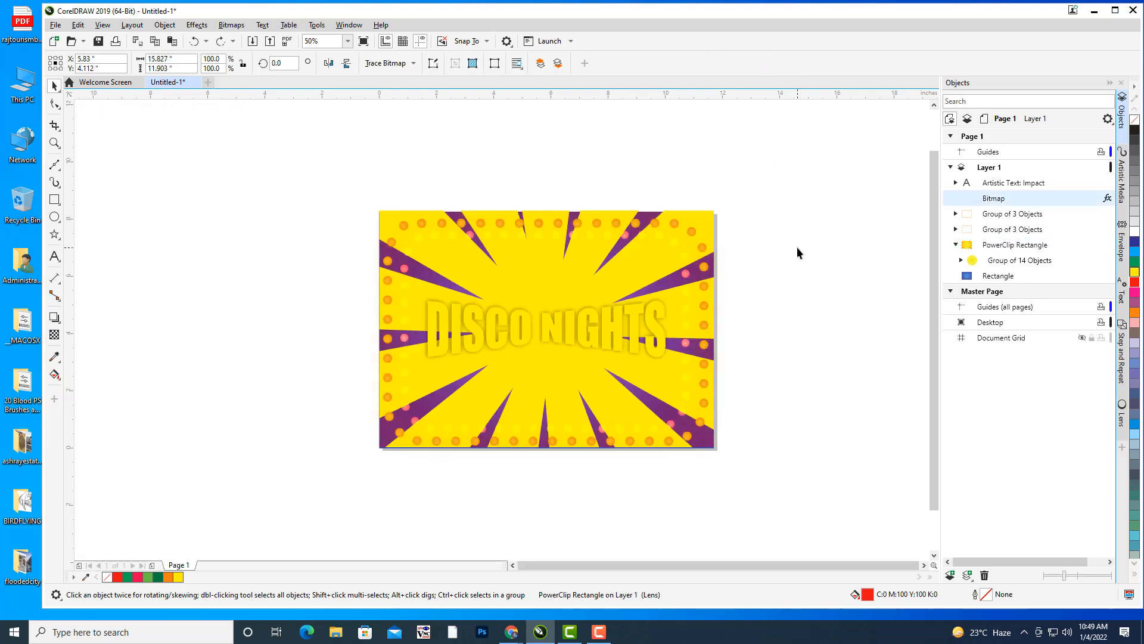
Move the bitmap off the artwork into the empty area to the right of the page
{"action": "left_click_drag", "start_coordinate": [781, 282], "coordinate": [728, 285]}
{"action": "left_click", "coordinate": [582, 277]}
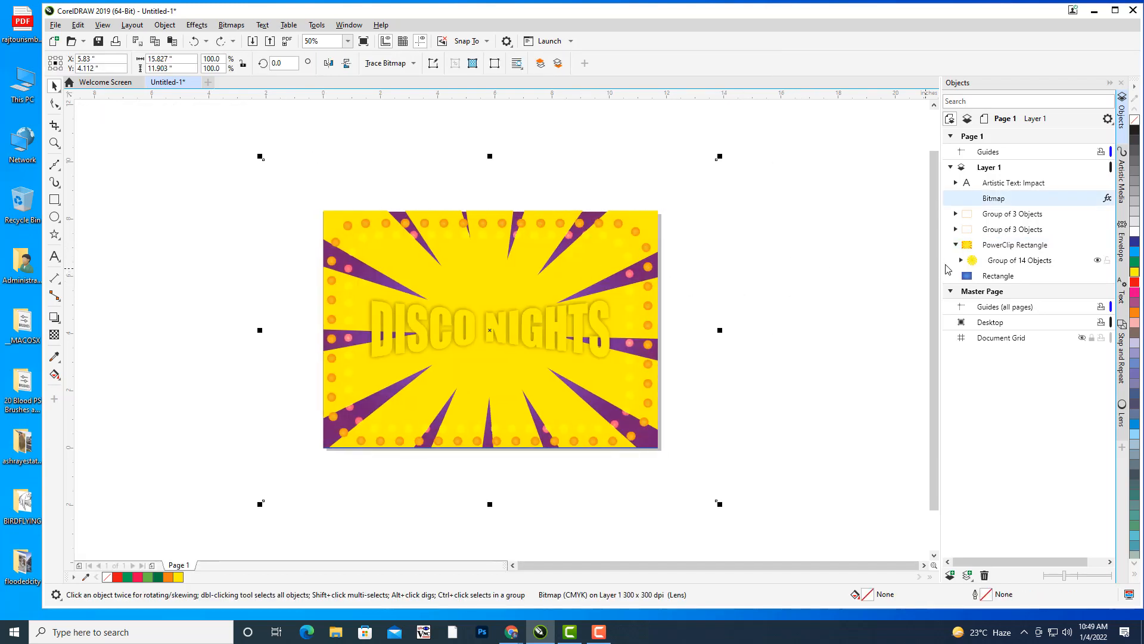
{"action": "mouse_move", "coordinate": [800, 232]}
{"action": "left_mouse_down"}
{"action": "mouse_move", "coordinate": [767, 235]}
{"action": "mouse_move", "coordinate": [794, 240]}
{"action": "left_mouse_up"}
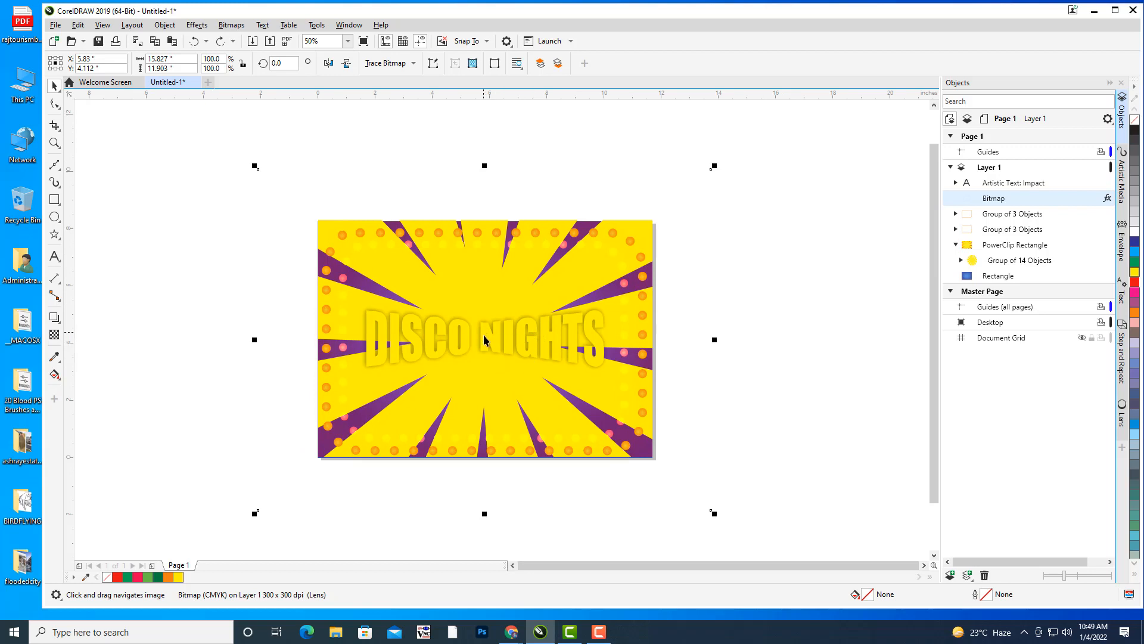
{"action": "left_click_drag", "start_coordinate": [476, 338], "coordinate": [696, 319]}
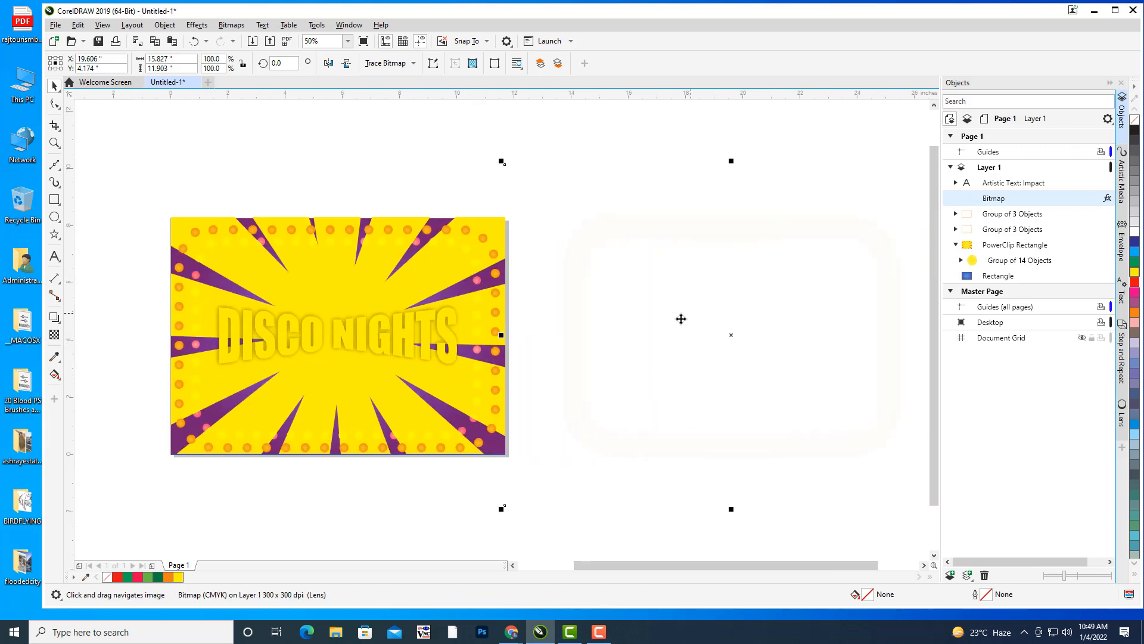
Move the PowerClip's group of 14 yellow rays out of its rectangle to the right of the page
{"action": "left_click", "coordinate": [1035, 266]}
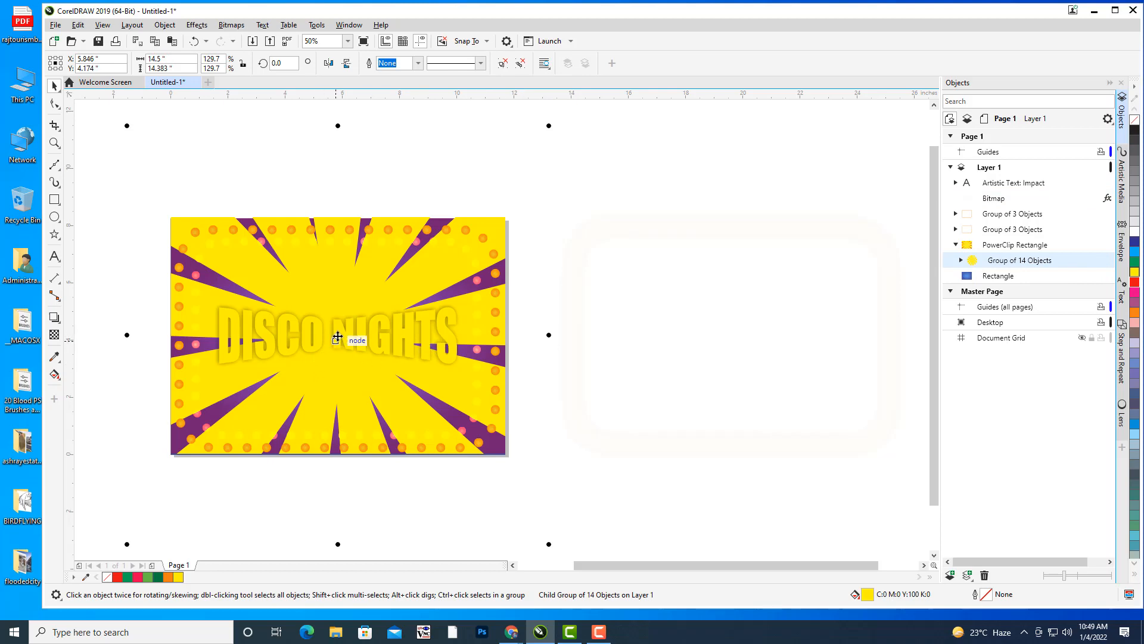
{"action": "left_click_drag", "start_coordinate": [335, 338], "coordinate": [648, 330]}
{"action": "scroll", "coordinate": [762, 326], "scroll_direction": "down", "scroll_amount": 1}
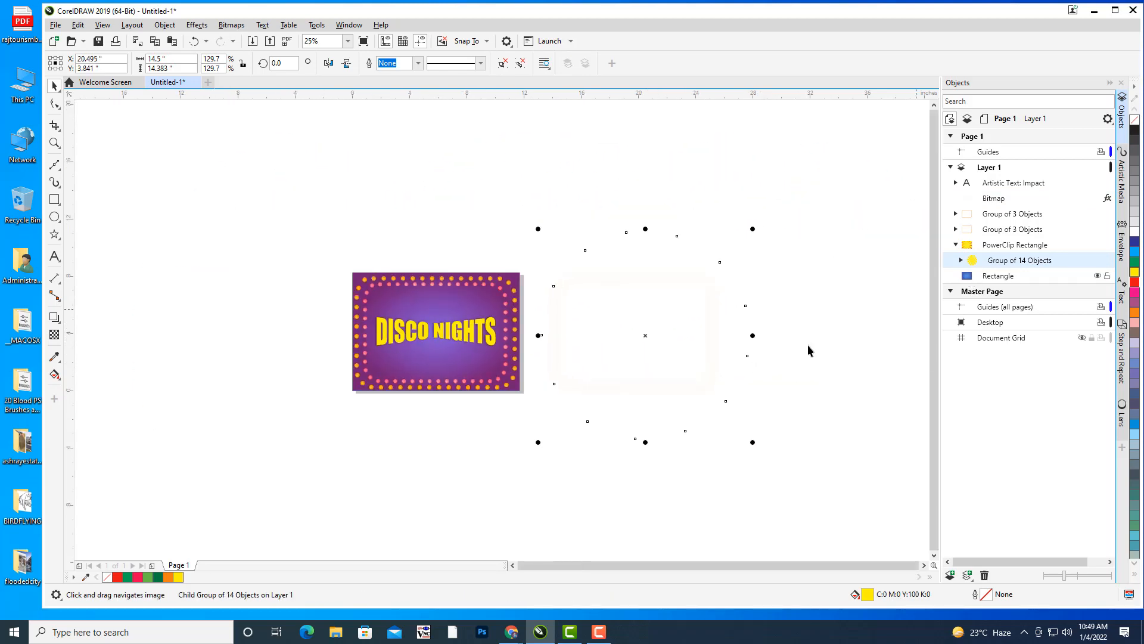
Edit the PowerClip contents, fill the group of 14 rays with red (C:0 M:100 Y:100 K:0), and finish editing
{"action": "left_click", "coordinate": [1024, 246]}
{"action": "left_click", "coordinate": [95, 112]}
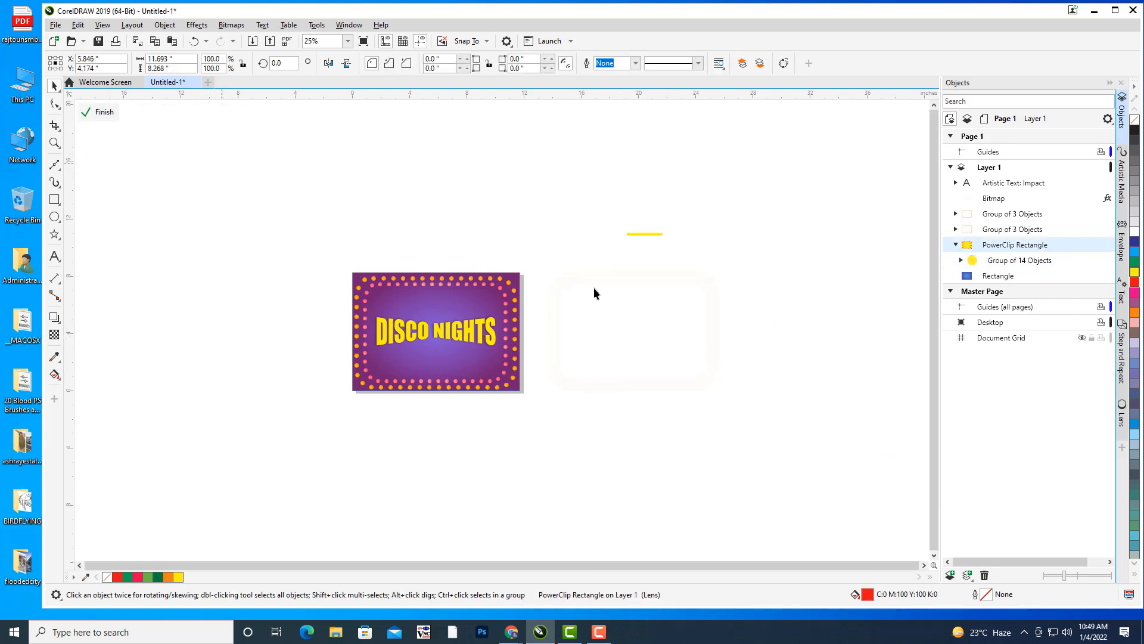
{"action": "left_click", "coordinate": [706, 319]}
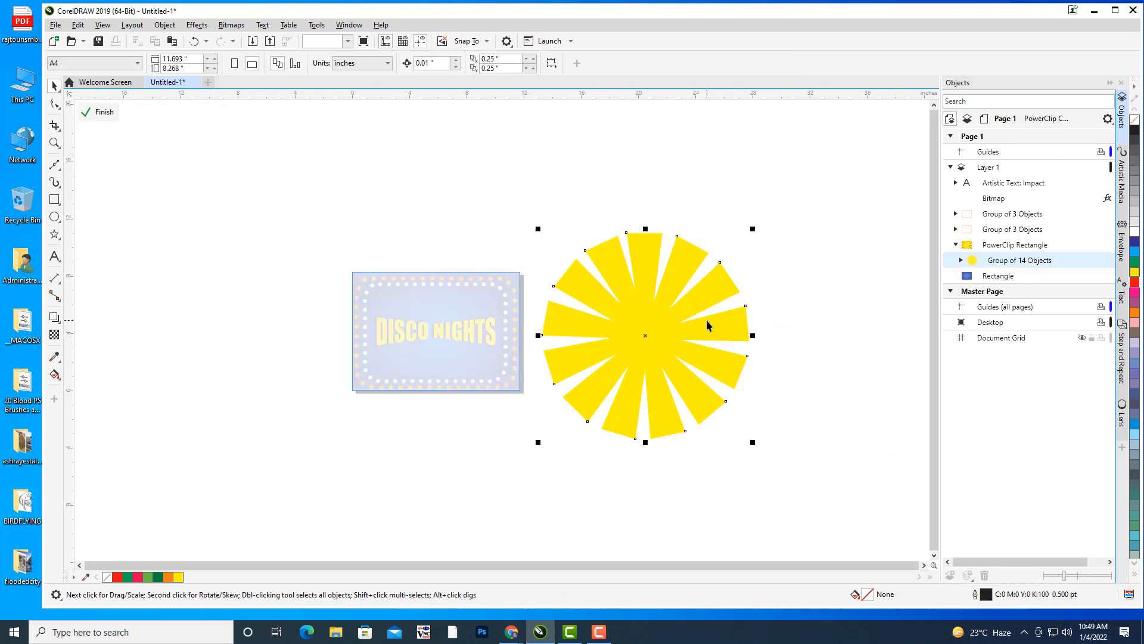
{"action": "left_click", "coordinate": [1136, 286]}
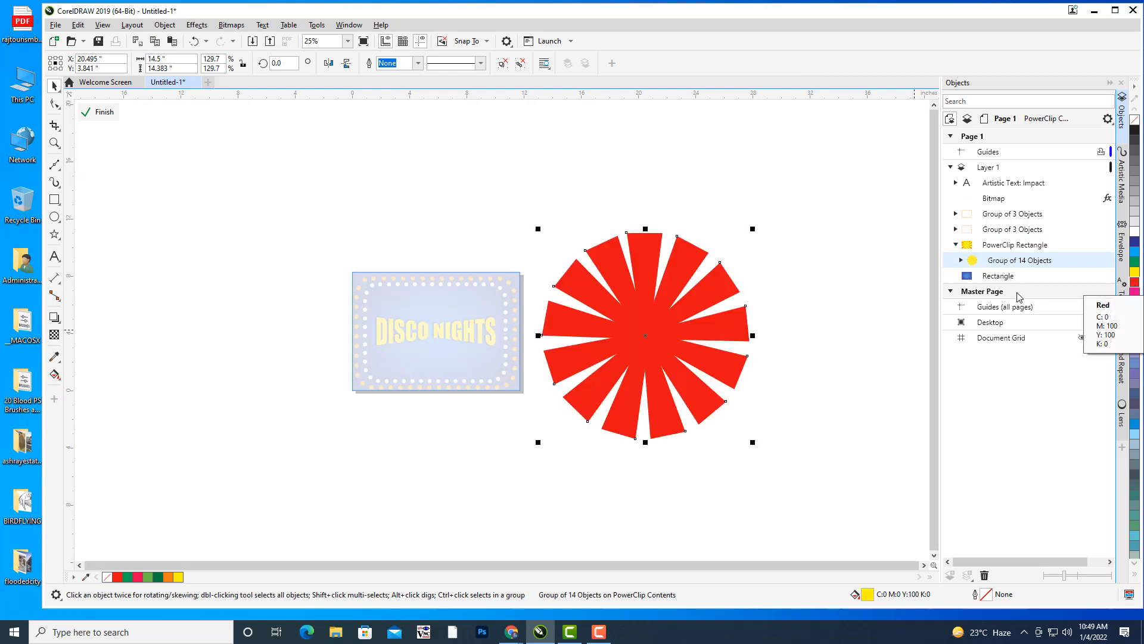
{"action": "left_click", "coordinate": [97, 119]}
Move the red ray group back over the page so it radiates from behind the centre of the DISCO NIGHTS text
{"action": "left_click_drag", "start_coordinate": [601, 267], "coordinate": [632, 304]}
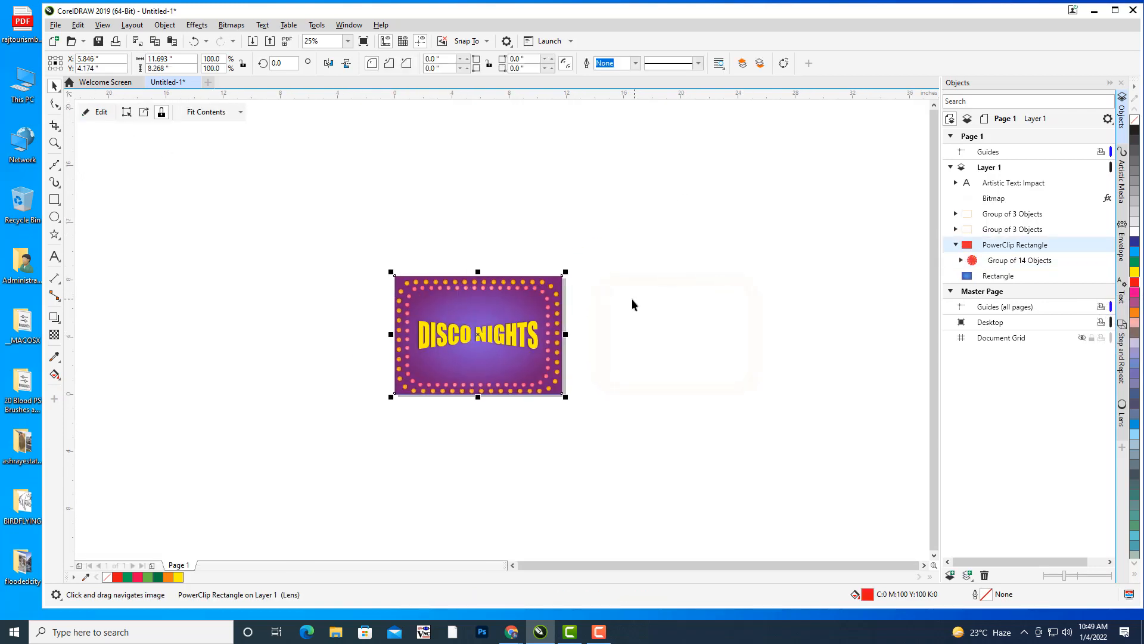
{"action": "left_click", "coordinate": [1016, 260]}
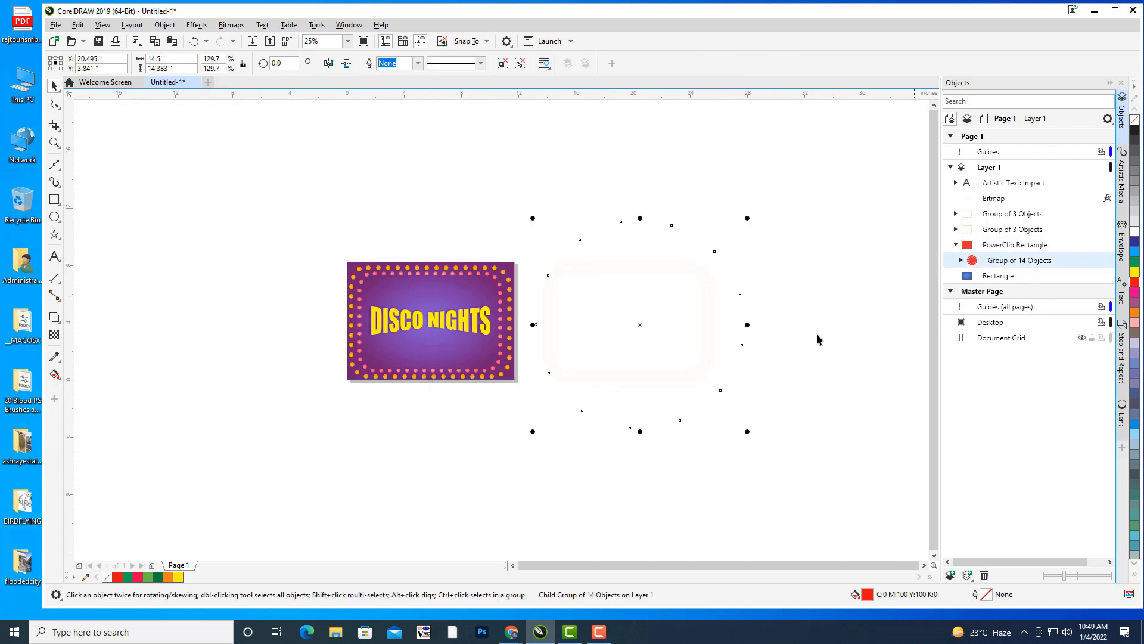
{"action": "left_click_drag", "start_coordinate": [641, 325], "coordinate": [422, 321]}
{"action": "left_click_drag", "start_coordinate": [558, 315], "coordinate": [582, 321]}
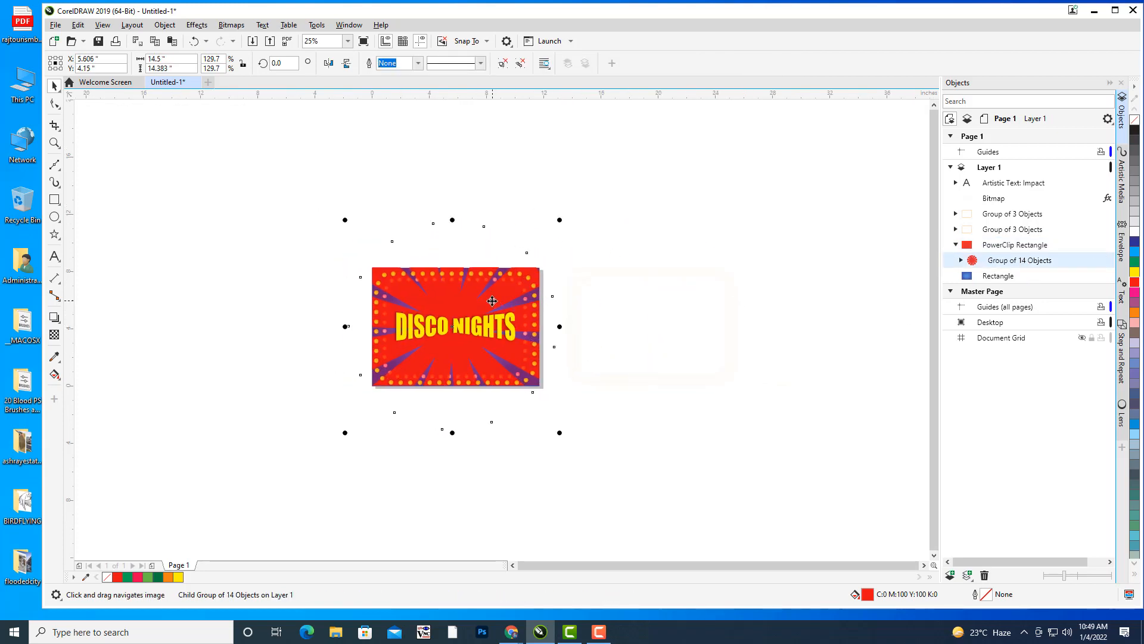
Apply a uniform transparency of 64 to the sunburst PowerClip rectangle and collapse its contents in the object list
{"action": "scroll", "coordinate": [492, 301], "scroll_direction": "up", "scroll_amount": 2}
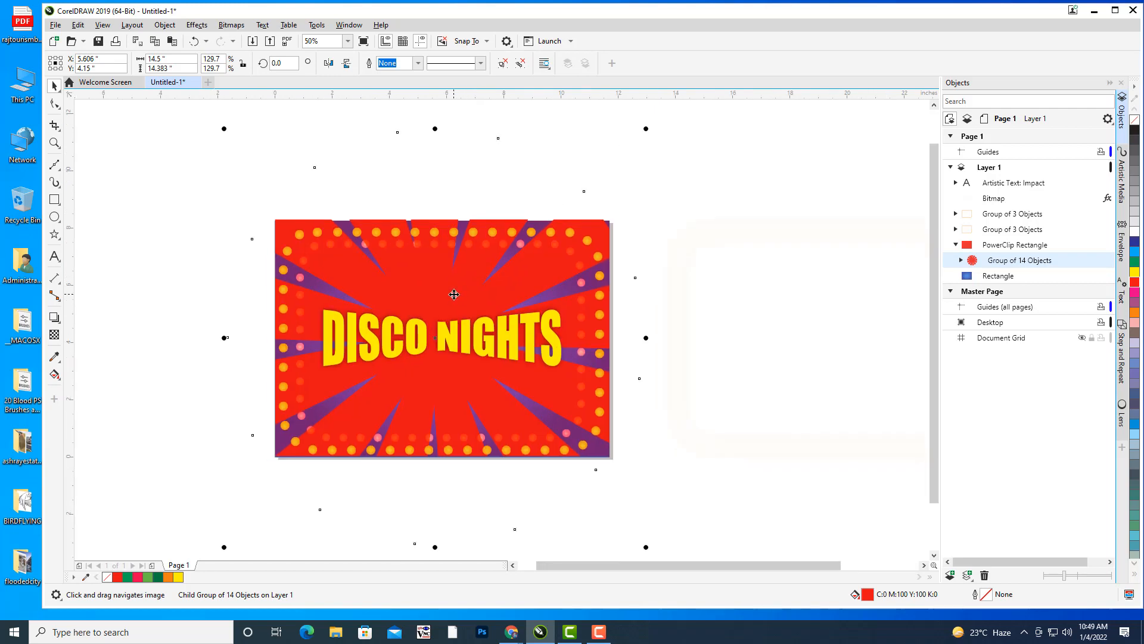
{"action": "left_click", "coordinate": [54, 335]}
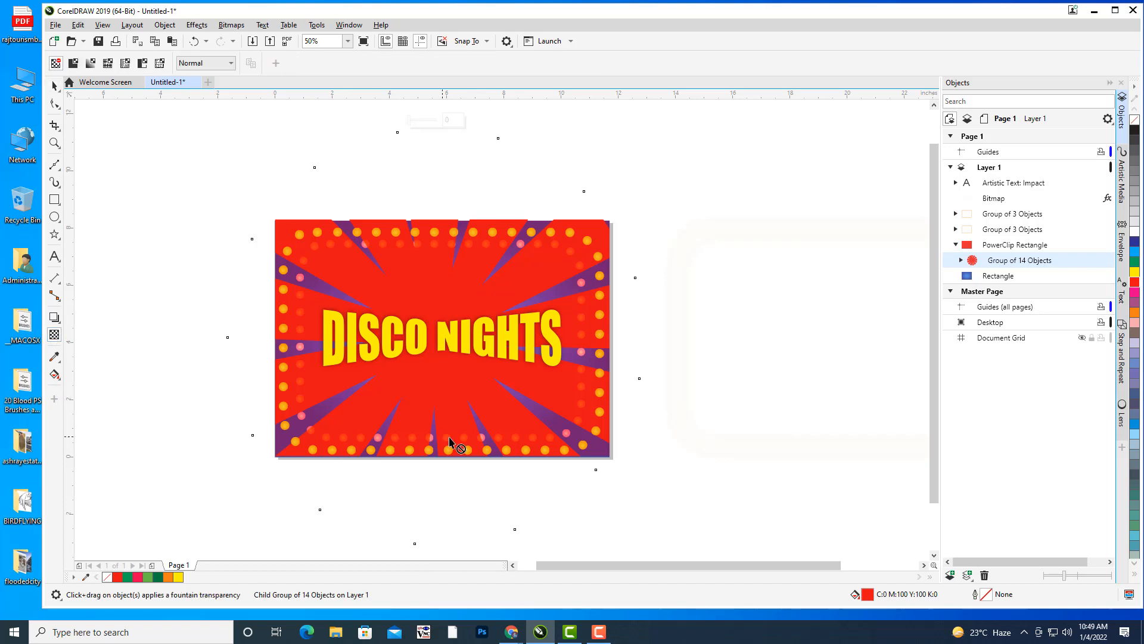
{"action": "left_click_drag", "start_coordinate": [456, 391], "coordinate": [448, 513]}
{"action": "left_click", "coordinate": [1015, 244]}
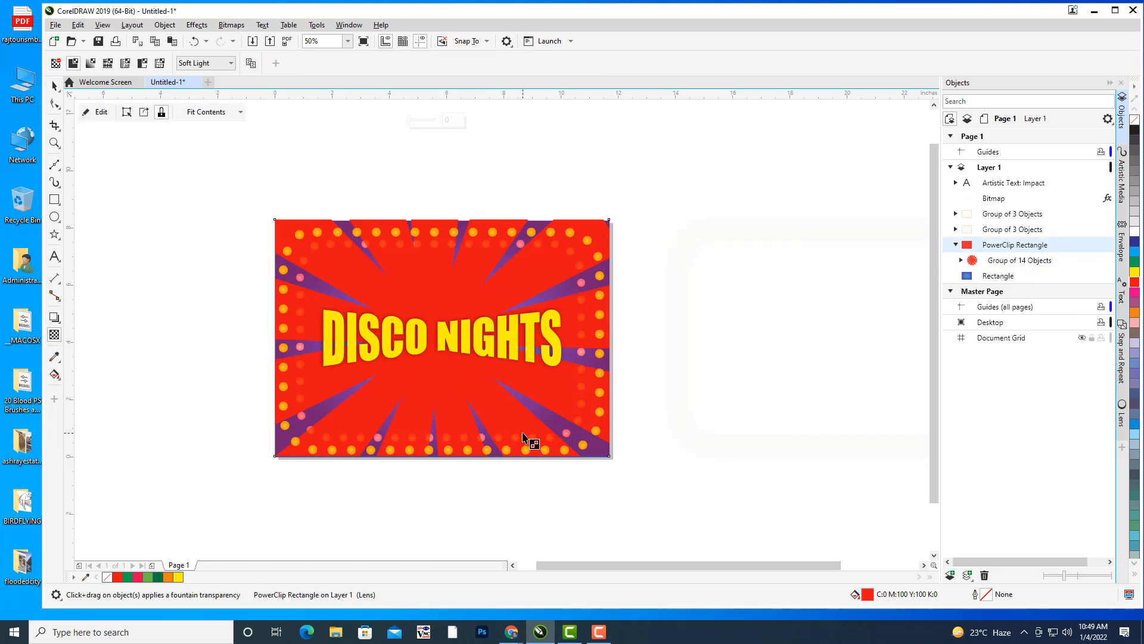
{"action": "scroll", "coordinate": [646, 370], "scroll_direction": "up", "scroll_amount": 3}
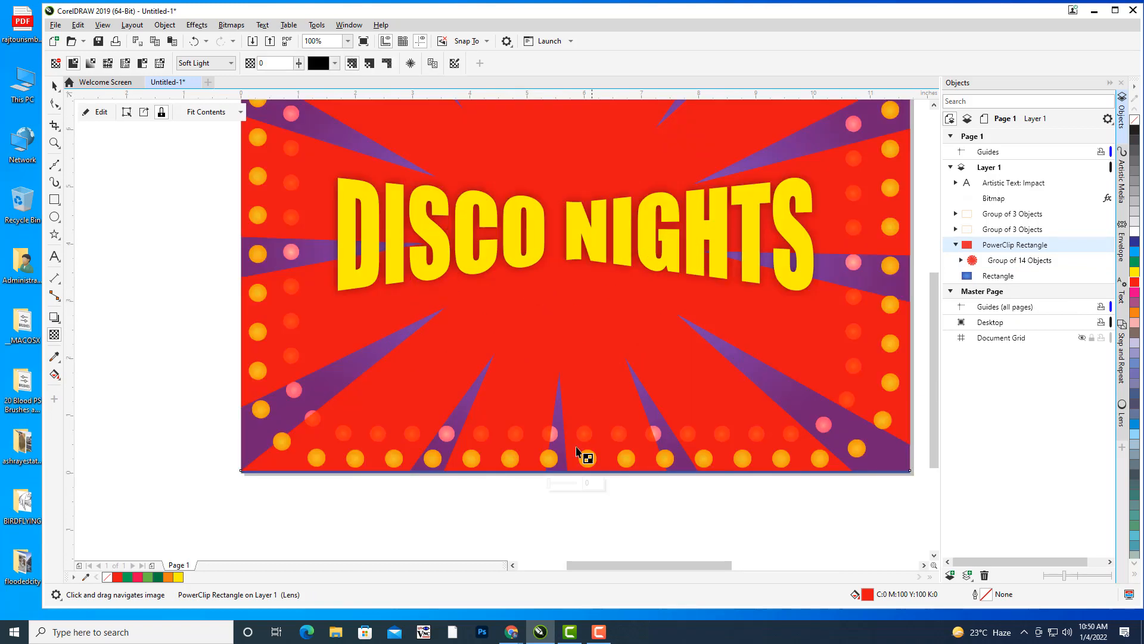
{"action": "left_click", "coordinate": [561, 484]}
{"action": "left_click_drag", "start_coordinate": [561, 484], "coordinate": [569, 487]}
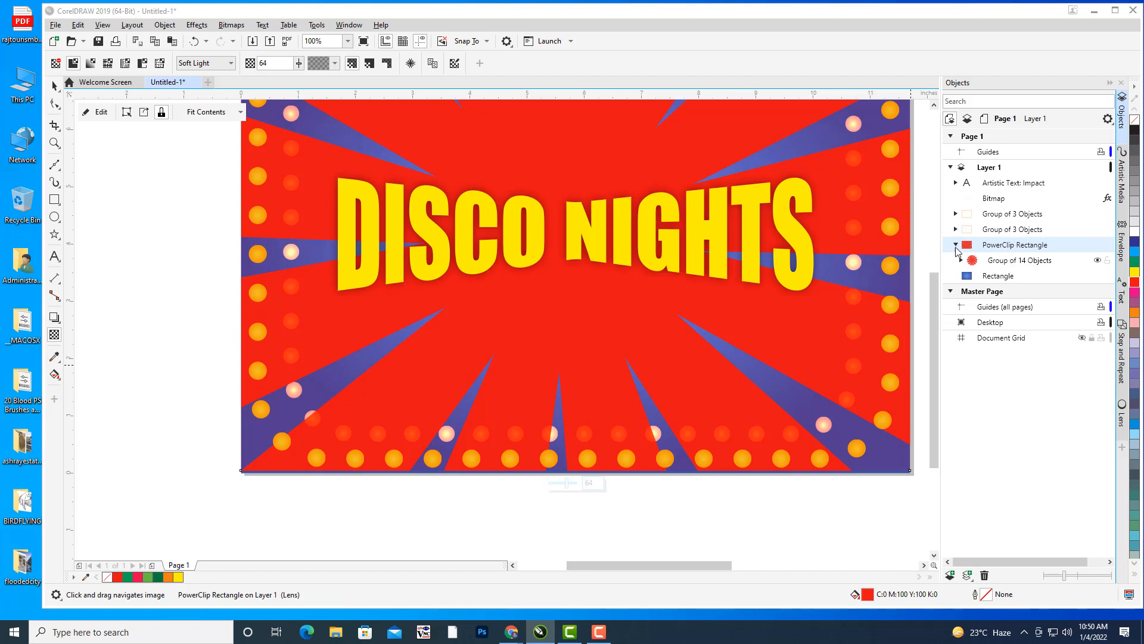
{"action": "left_click", "coordinate": [956, 245]}
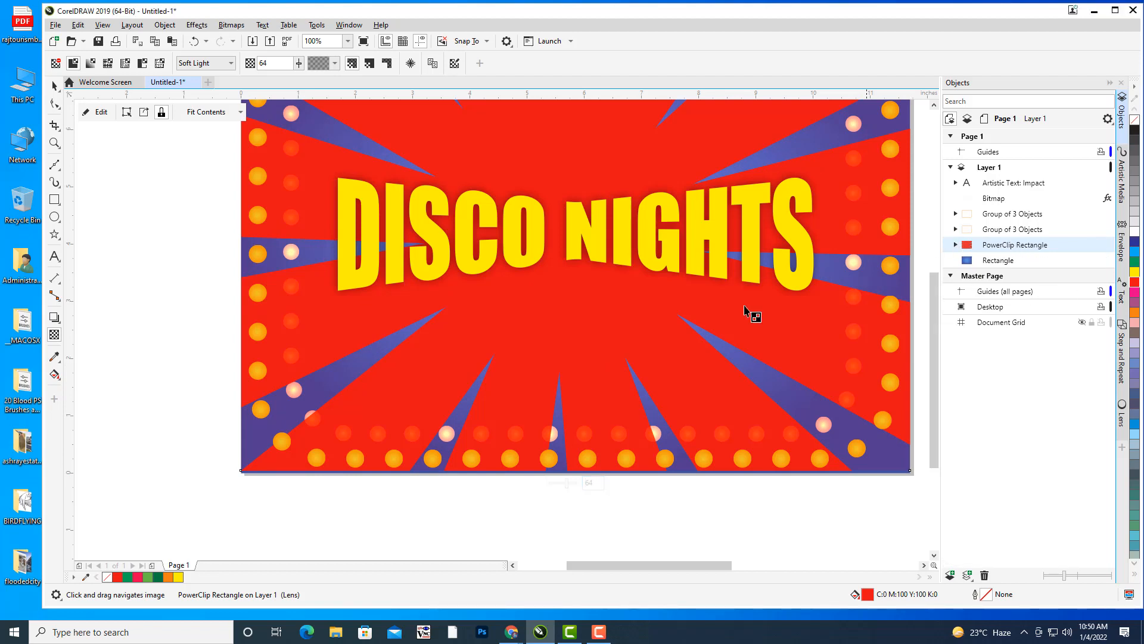
{"action": "scroll", "coordinate": [646, 322], "scroll_direction": "down", "scroll_amount": 2}
{"action": "scroll", "coordinate": [635, 330], "scroll_direction": "up", "scroll_amount": 2}
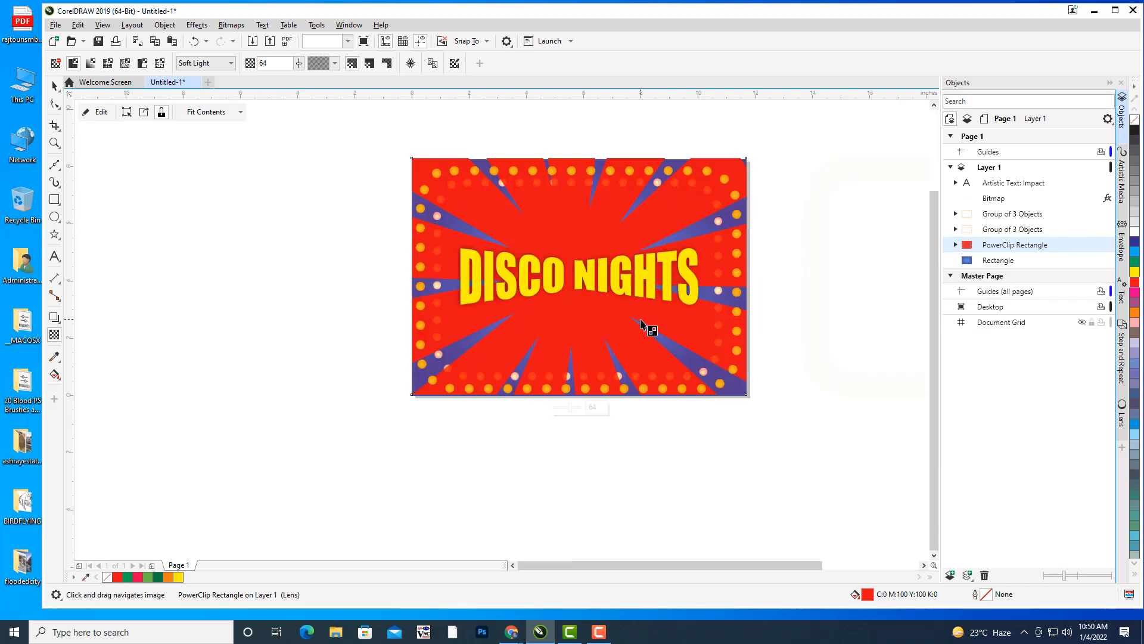
Reorder Layer 1 by placing the inner light group above the bitmap and the bitmap above the DISCO NIGHTS text
{"action": "left_click", "coordinate": [1020, 235]}
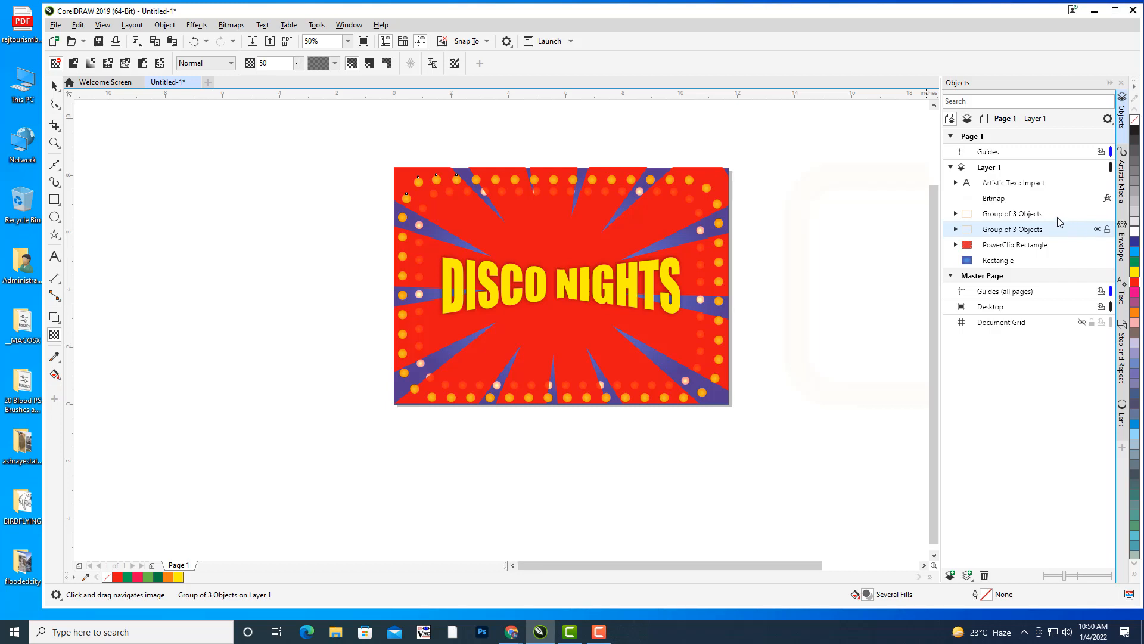
{"action": "left_click", "coordinate": [1042, 216]}
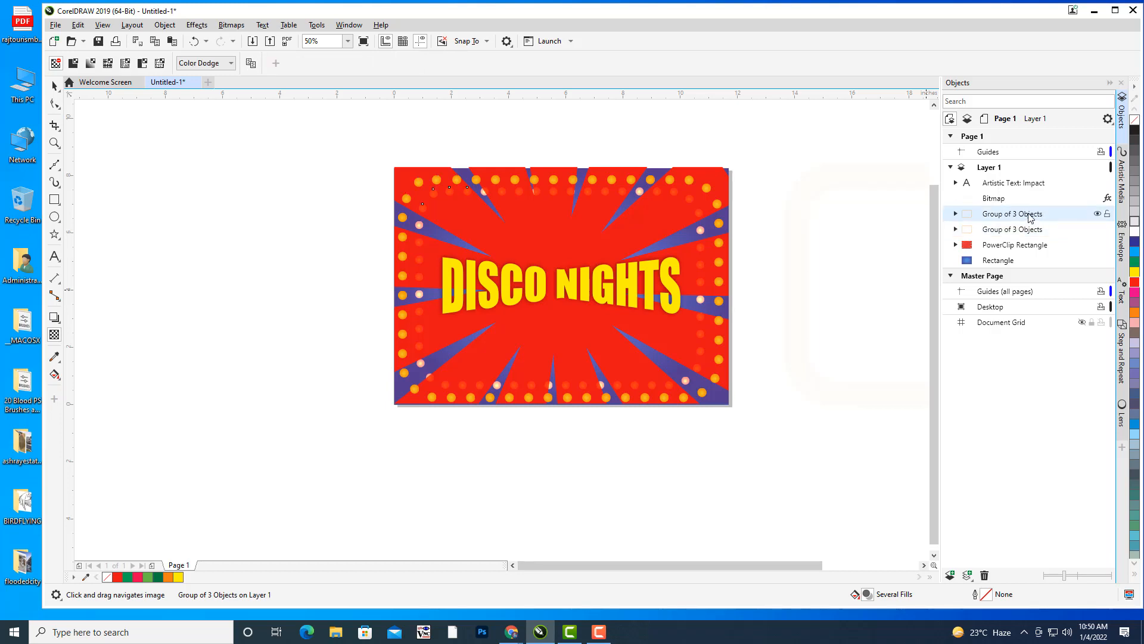
{"action": "left_click_drag", "start_coordinate": [1030, 218], "coordinate": [1023, 197]}
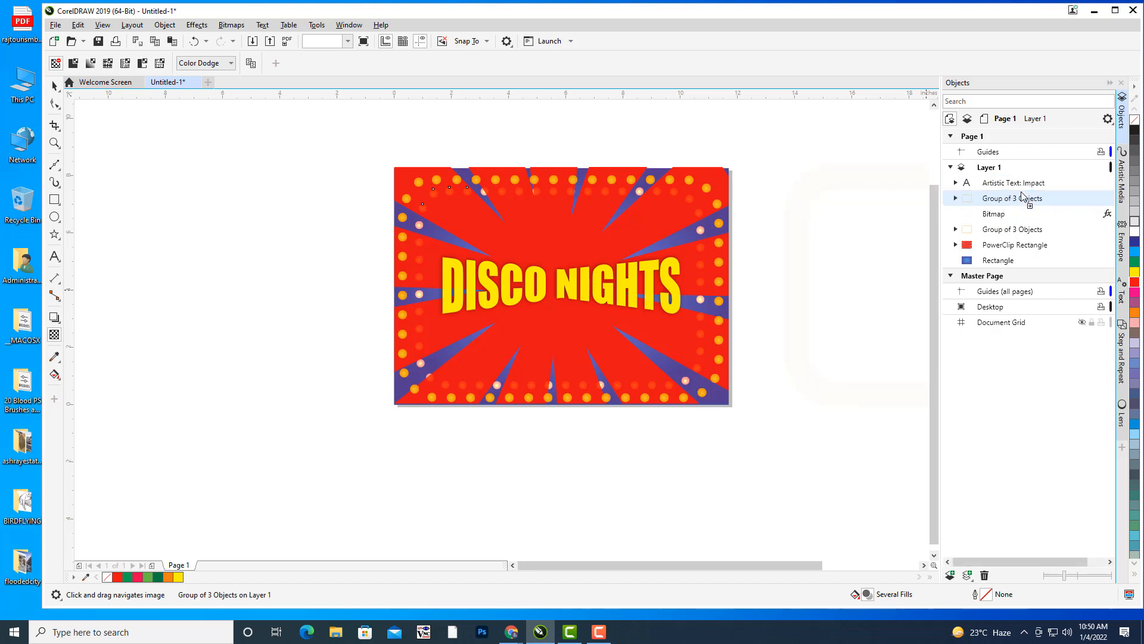
{"action": "left_click", "coordinate": [997, 217]}
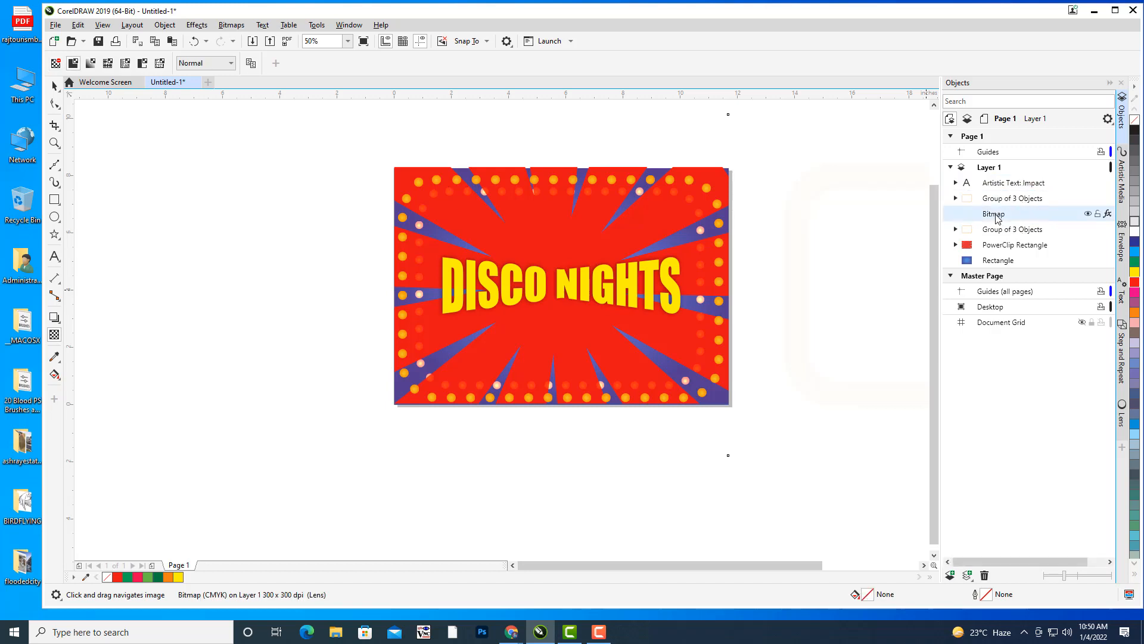
{"action": "left_click_drag", "start_coordinate": [1002, 218], "coordinate": [1000, 194]}
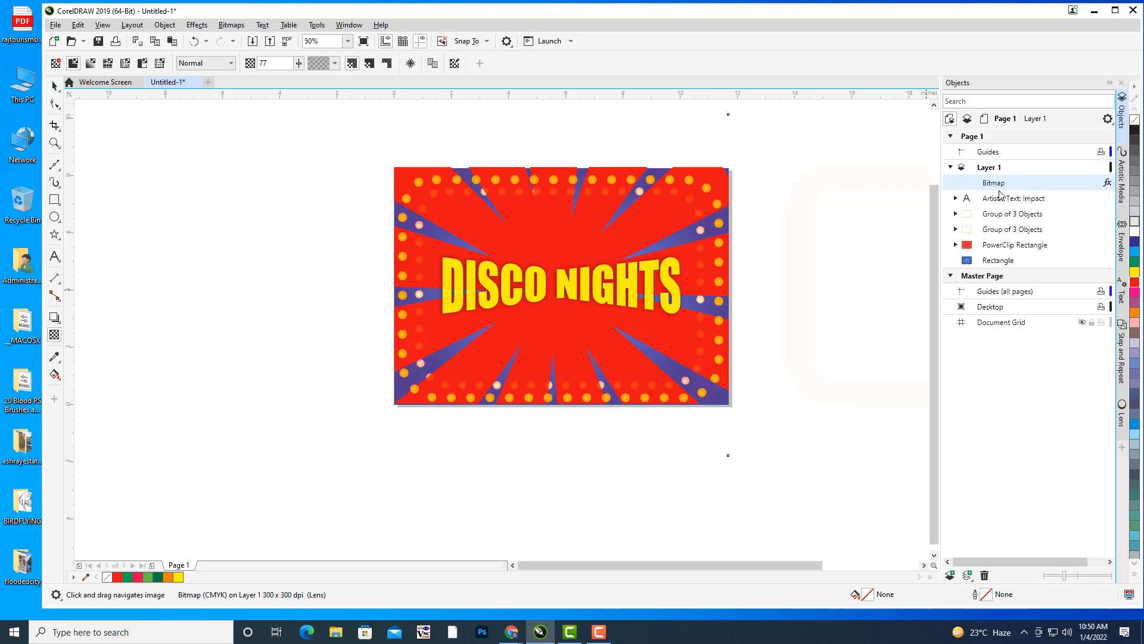
Move both light groups together to the top of Layer 1, above the bitmap and the text
{"action": "left_click", "coordinate": [1011, 232]}
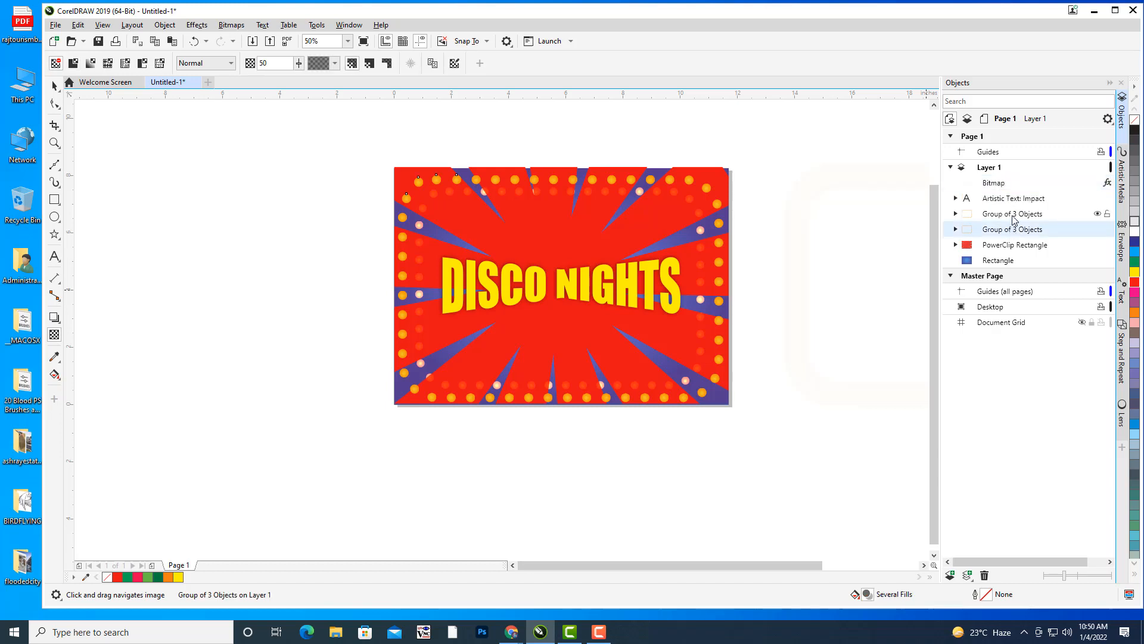
{"action": "left_click", "coordinate": [1013, 218], "text": "shift"}
{"action": "left_click_drag", "start_coordinate": [1013, 220], "coordinate": [1006, 180]}
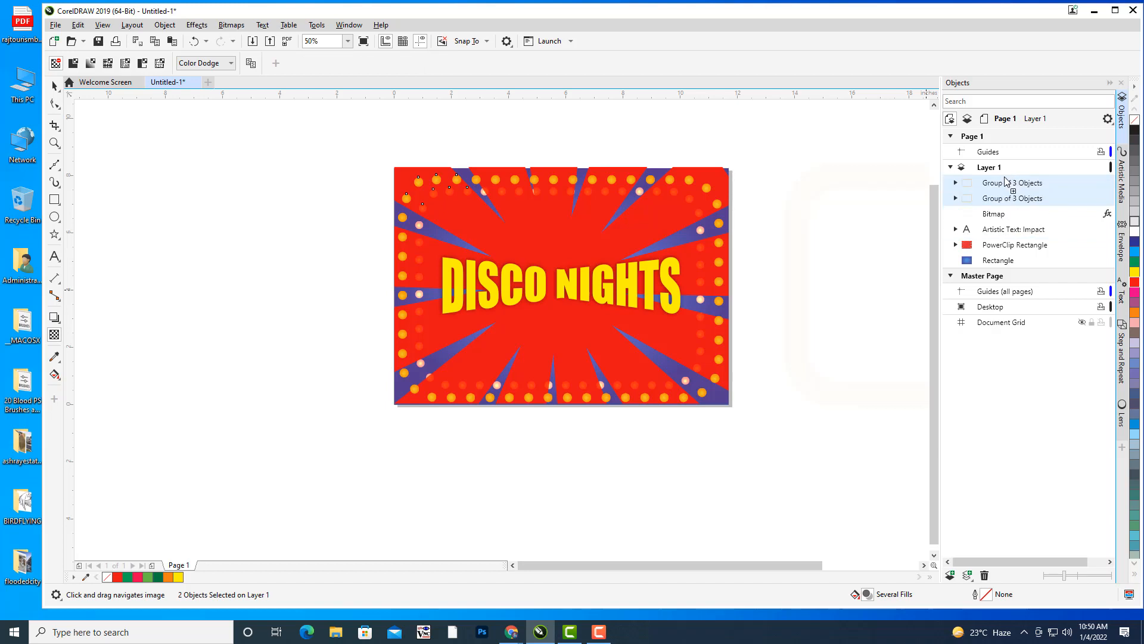
Hide the bitmap, and briefly hide and reshow the sunburst PowerClip to compare the artwork with and without it
{"action": "left_click", "coordinate": [1002, 217]}
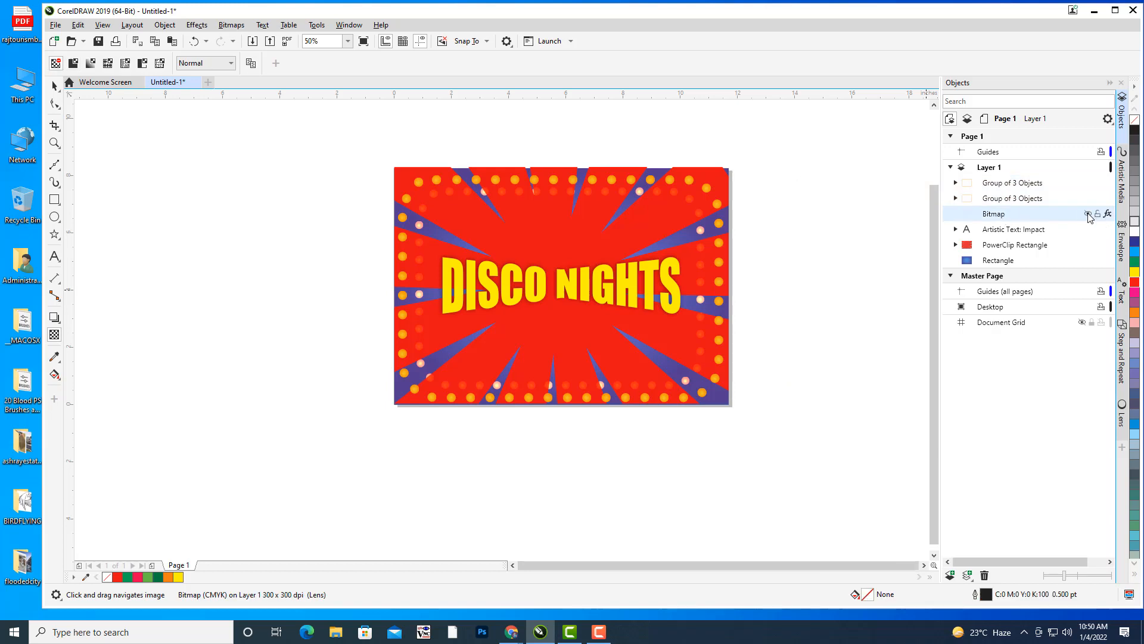
{"action": "left_click", "coordinate": [1018, 198]}
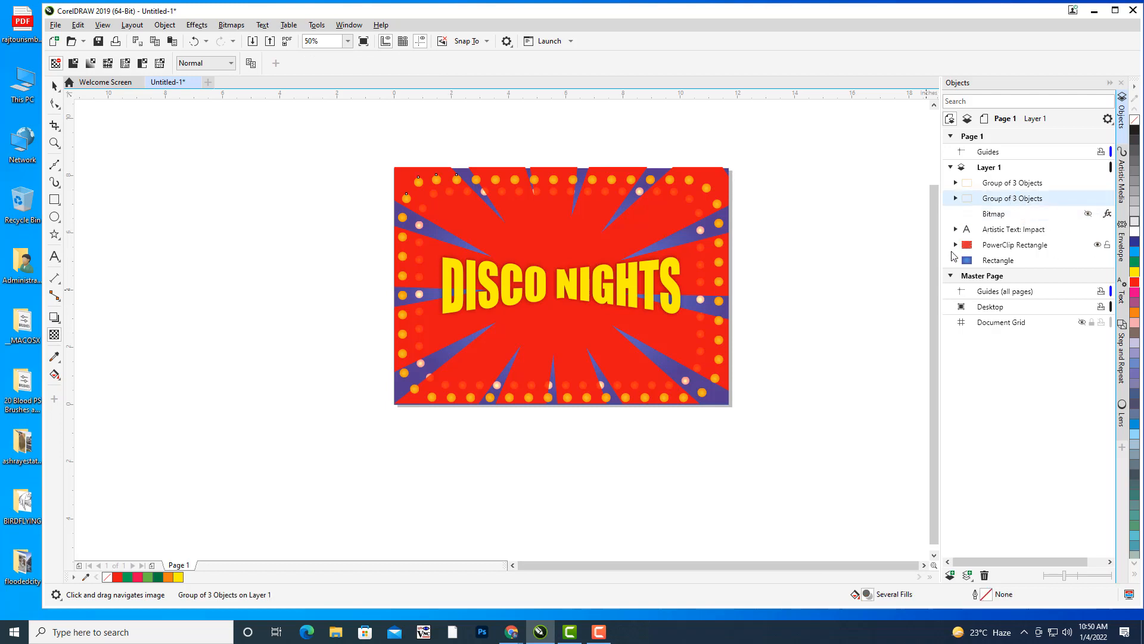
{"action": "left_click", "coordinate": [1098, 246]}
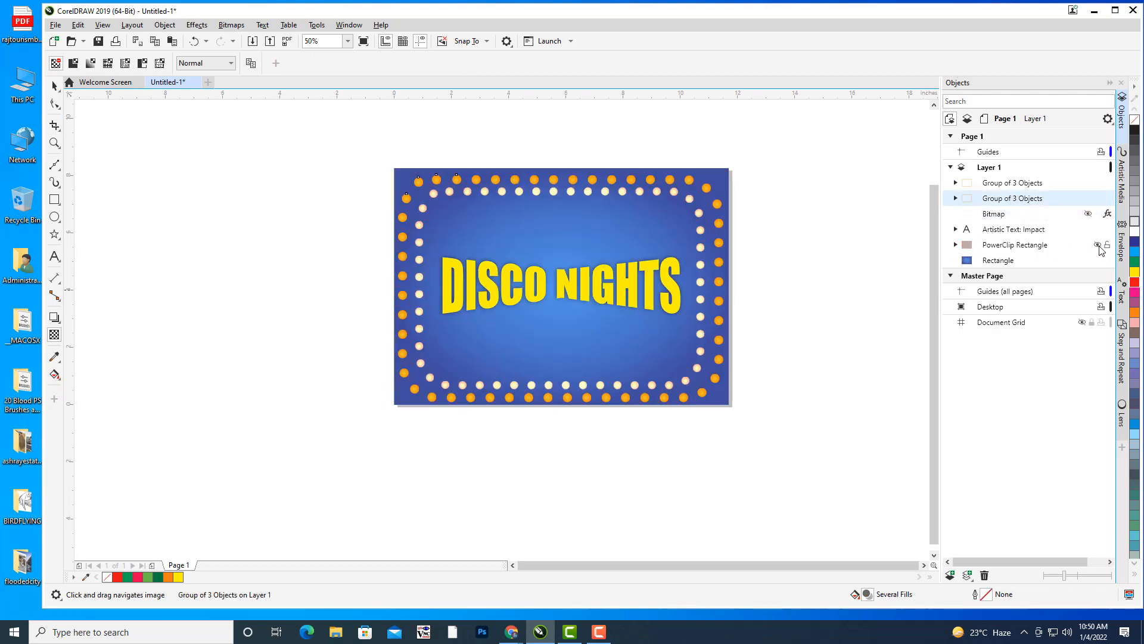
{"action": "left_click", "coordinate": [1098, 246]}
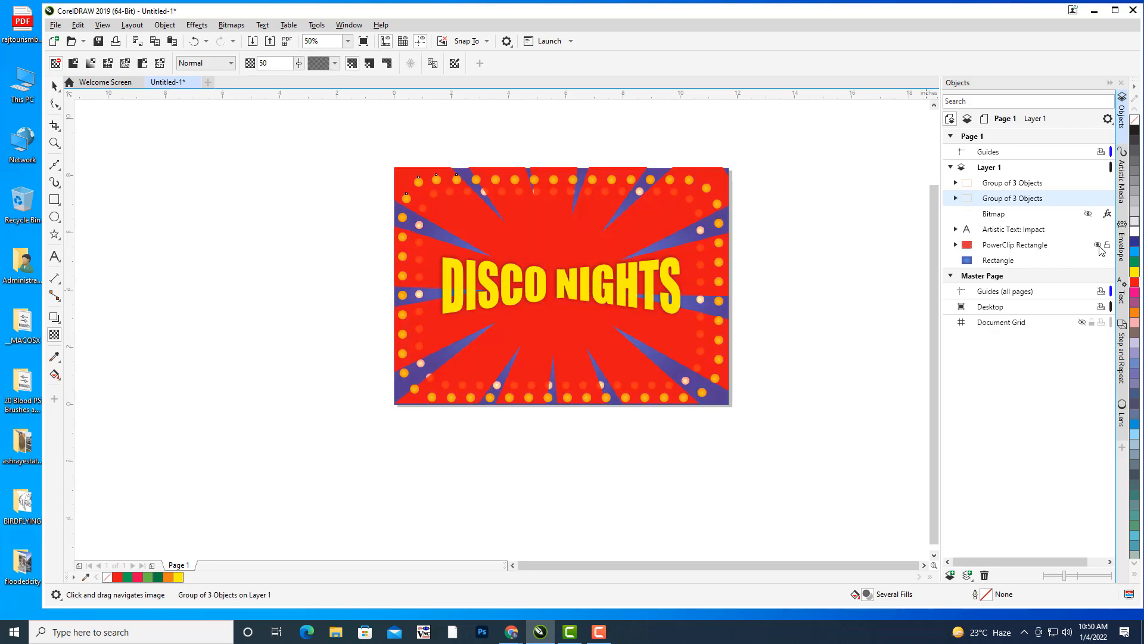
Delete the sunburst PowerClip rectangle from Layer 1 after briefly toggling its visibility and contents list
{"action": "left_click", "coordinate": [1099, 245]}
{"action": "left_click", "coordinate": [1098, 246]}
{"action": "left_click", "coordinate": [955, 245]}
{"action": "left_click", "coordinate": [955, 245]}
{"action": "left_click", "coordinate": [1003, 245]}
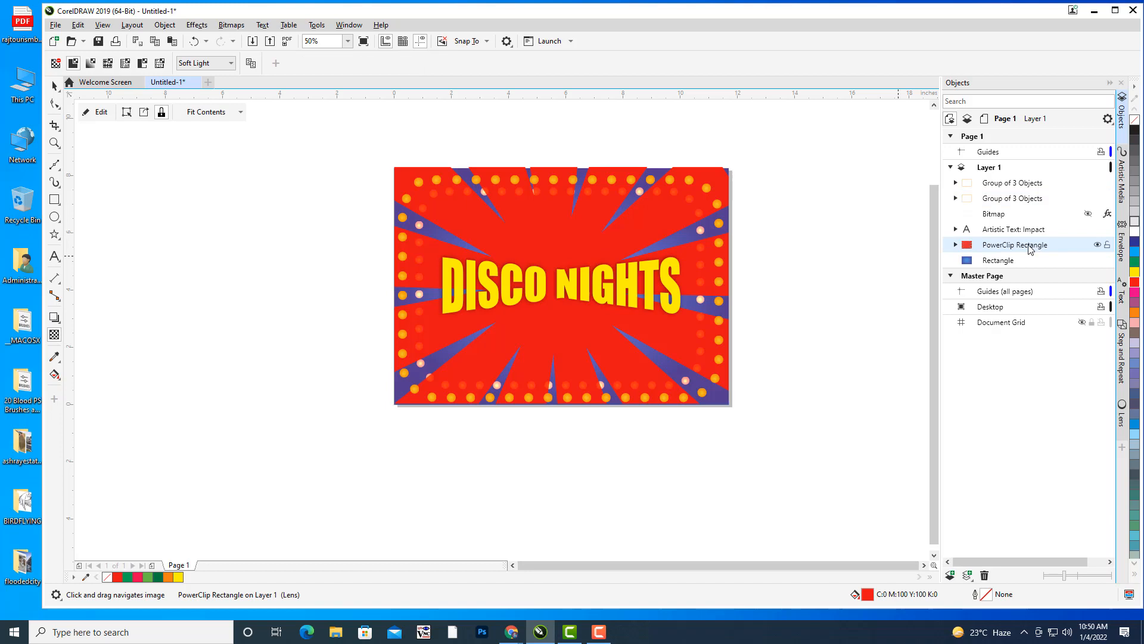
{"action": "key", "text": "Delete"}
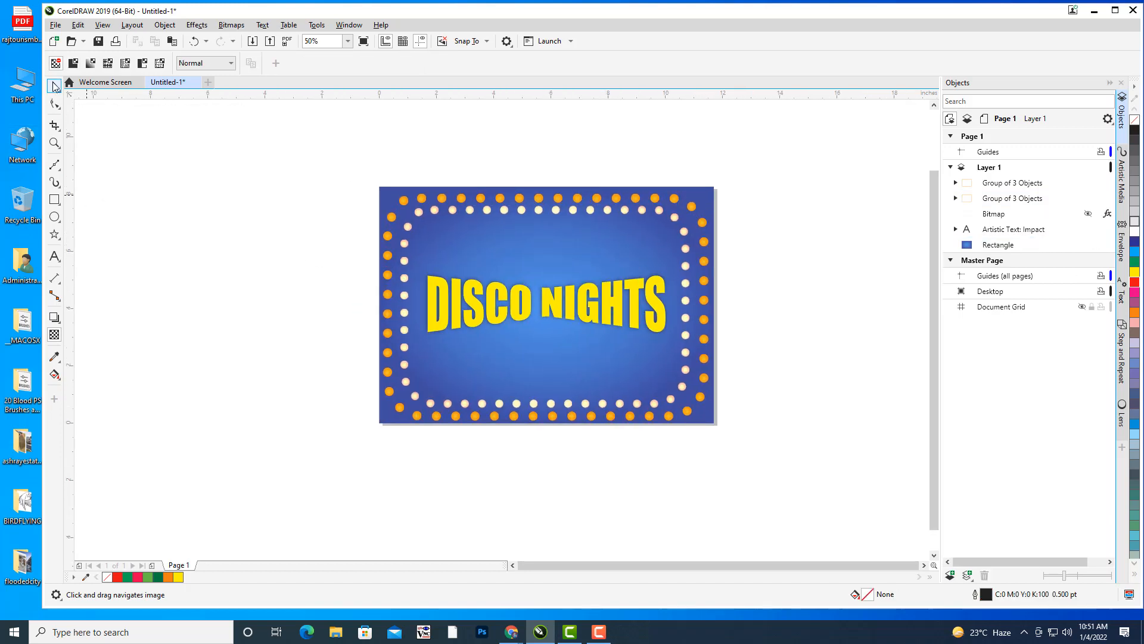
Draw an unfilled circle about 4.65 inches in diameter on the empty area beside the DISCO NIGHTS artwork
{"action": "left_click", "coordinate": [54, 85]}
{"action": "left_click_drag", "start_coordinate": [631, 270], "coordinate": [601, 298]}
{"action": "scroll", "coordinate": [552, 299], "scroll_direction": "up", "scroll_amount": 1}
{"action": "scroll", "coordinate": [552, 299], "scroll_direction": "down", "scroll_amount": 1}
{"action": "left_click_drag", "start_coordinate": [688, 266], "coordinate": [710, 260]}
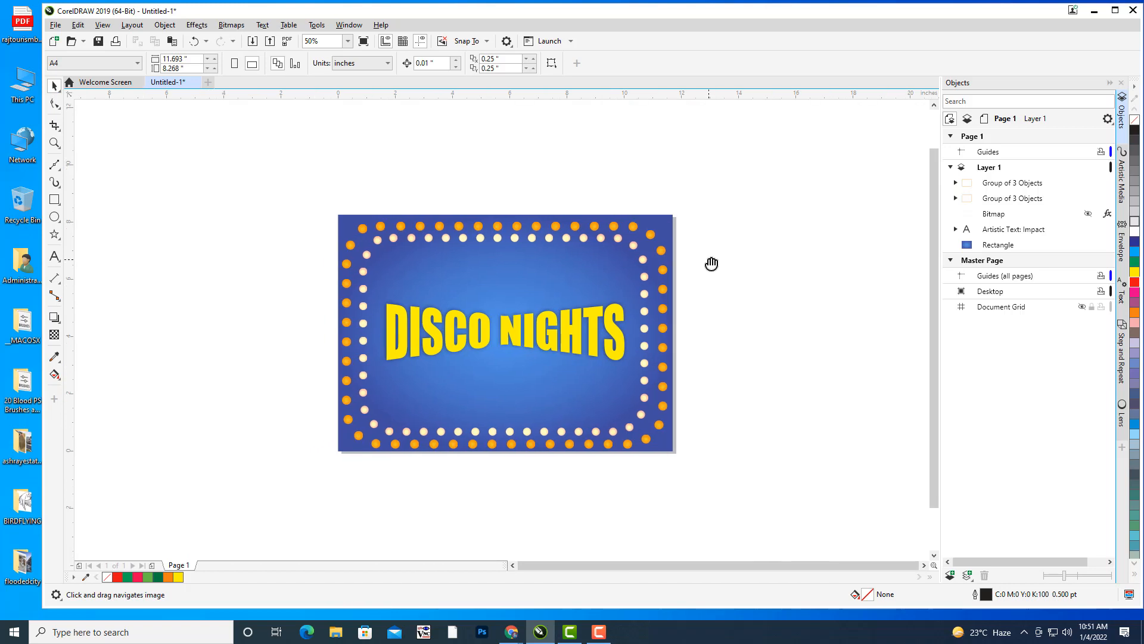
{"action": "left_click_drag", "start_coordinate": [730, 217], "coordinate": [666, 222]}
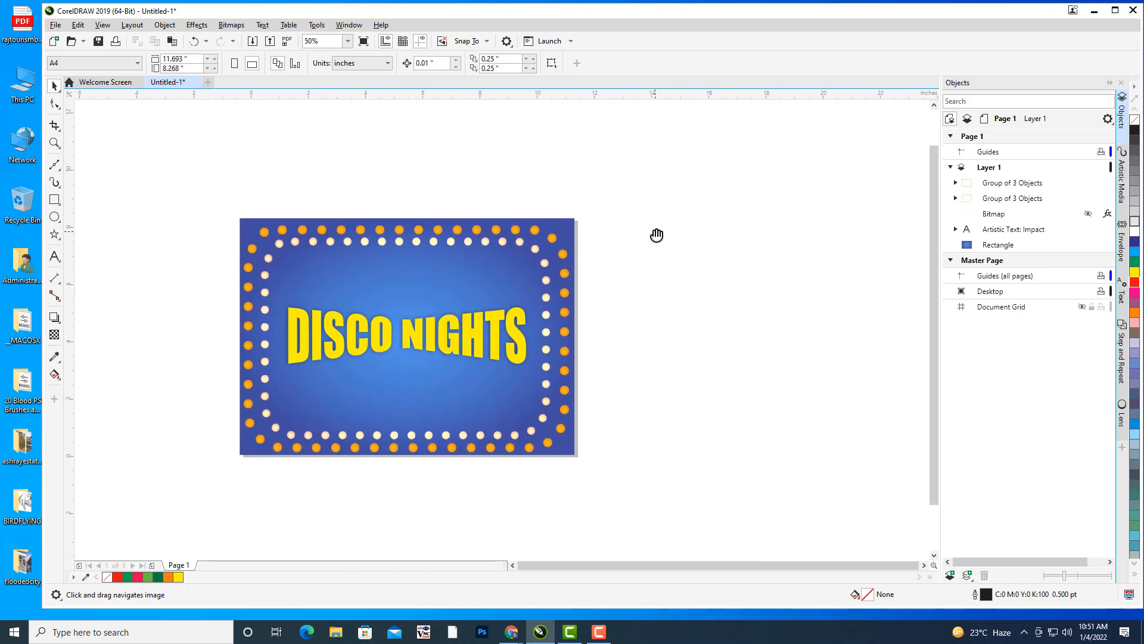
{"action": "left_click", "coordinate": [54, 216]}
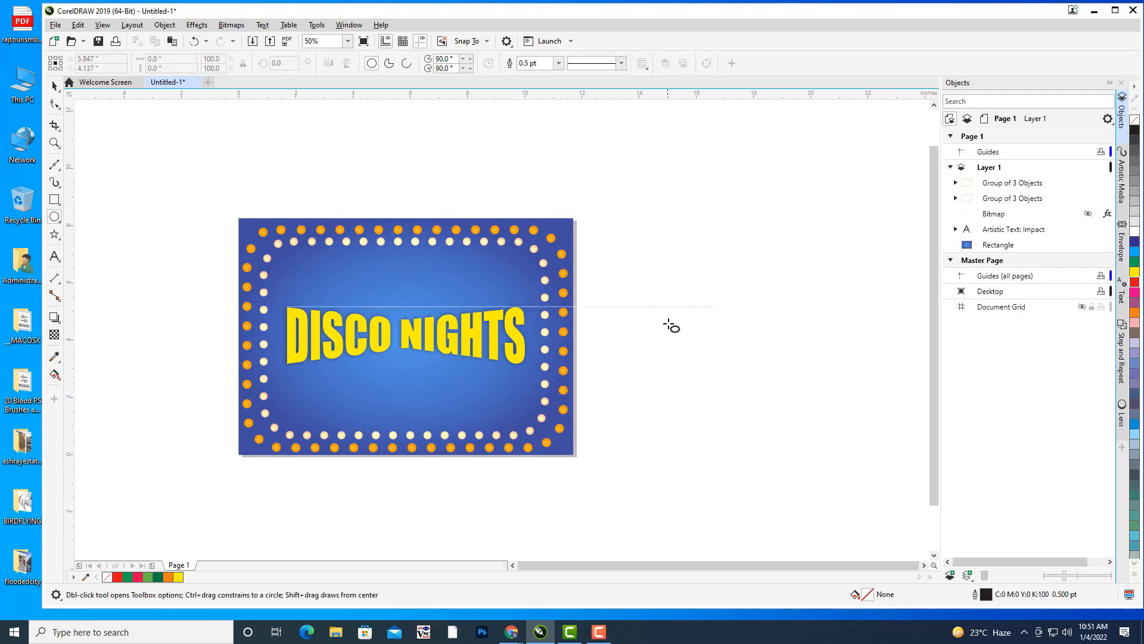
{"action": "left_click_drag", "start_coordinate": [670, 325], "coordinate": [646, 320]}
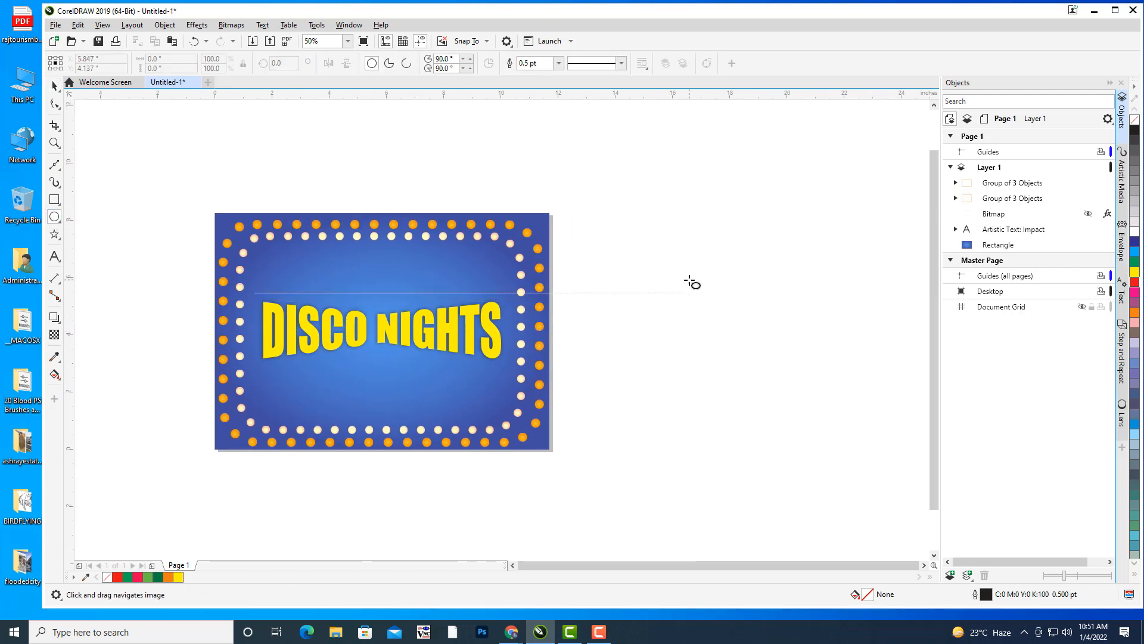
{"action": "left_click_drag", "start_coordinate": [677, 273], "coordinate": [815, 409]}
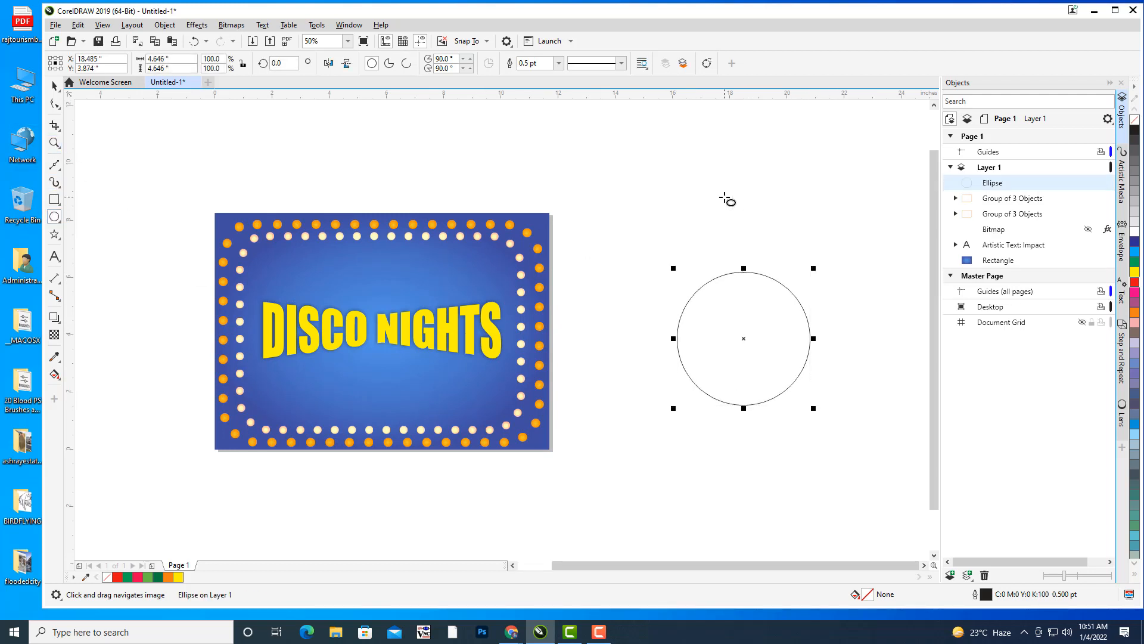
Draw a small circle about 0.66 inches in diameter above the large one and give it the orange fountain fill preset
{"action": "left_click_drag", "start_coordinate": [724, 197], "coordinate": [744, 215]}
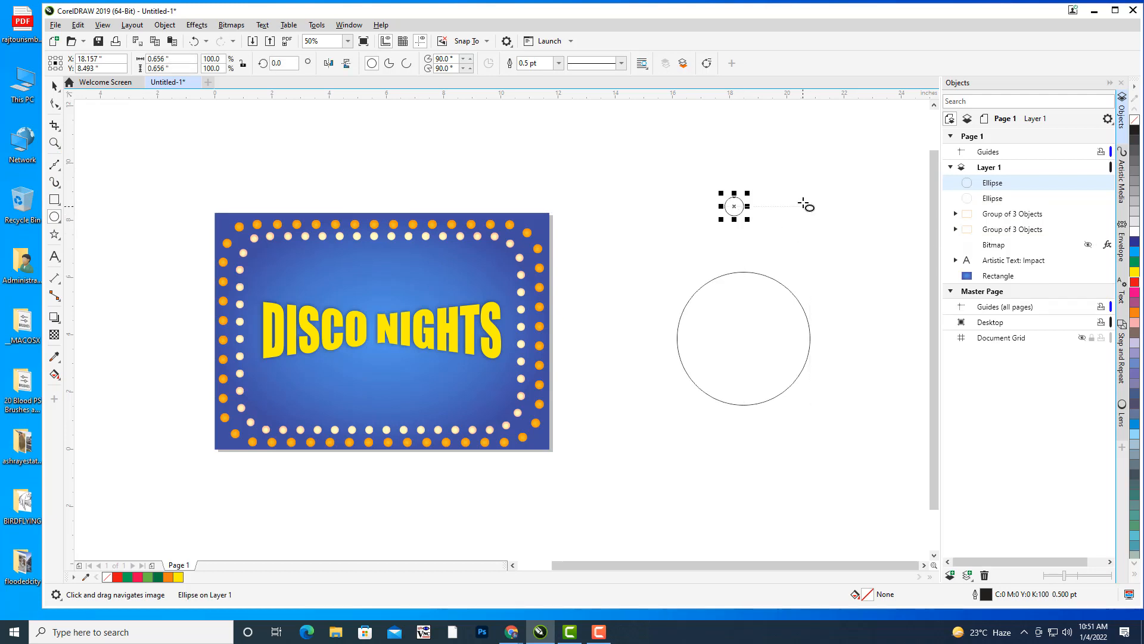
{"action": "key", "text": "F11"}
{"action": "left_click_drag", "start_coordinate": [549, 138], "coordinate": [959, 84]}
{"action": "left_click", "coordinate": [864, 161]}
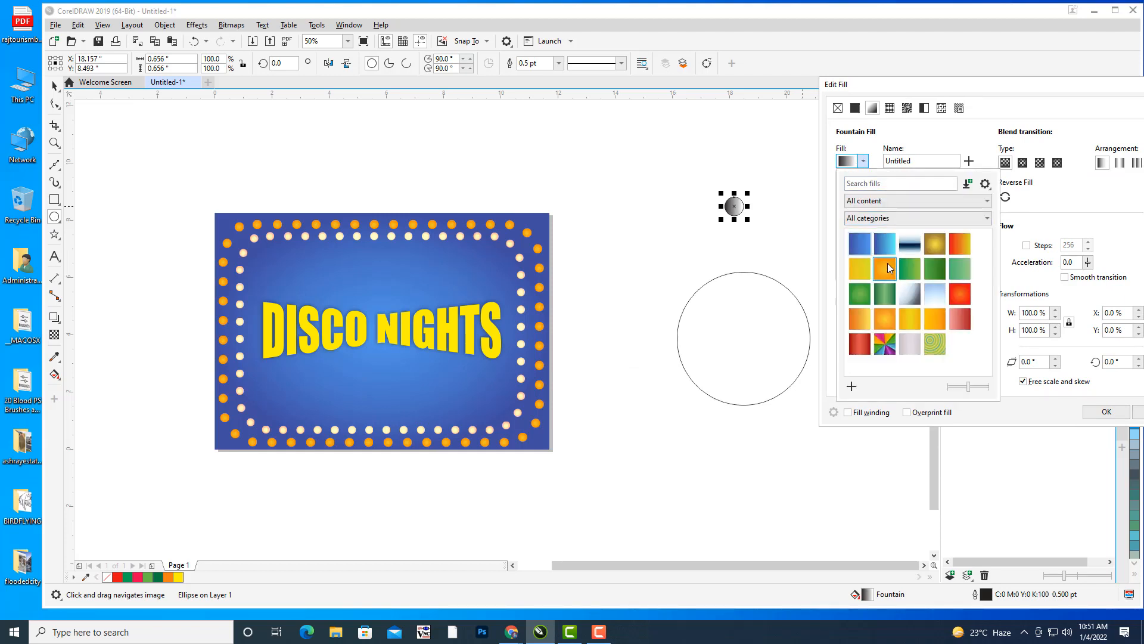
{"action": "left_click", "coordinate": [886, 264]}
{"action": "left_click", "coordinate": [1106, 415]}
{"action": "left_click", "coordinate": [1104, 415]}
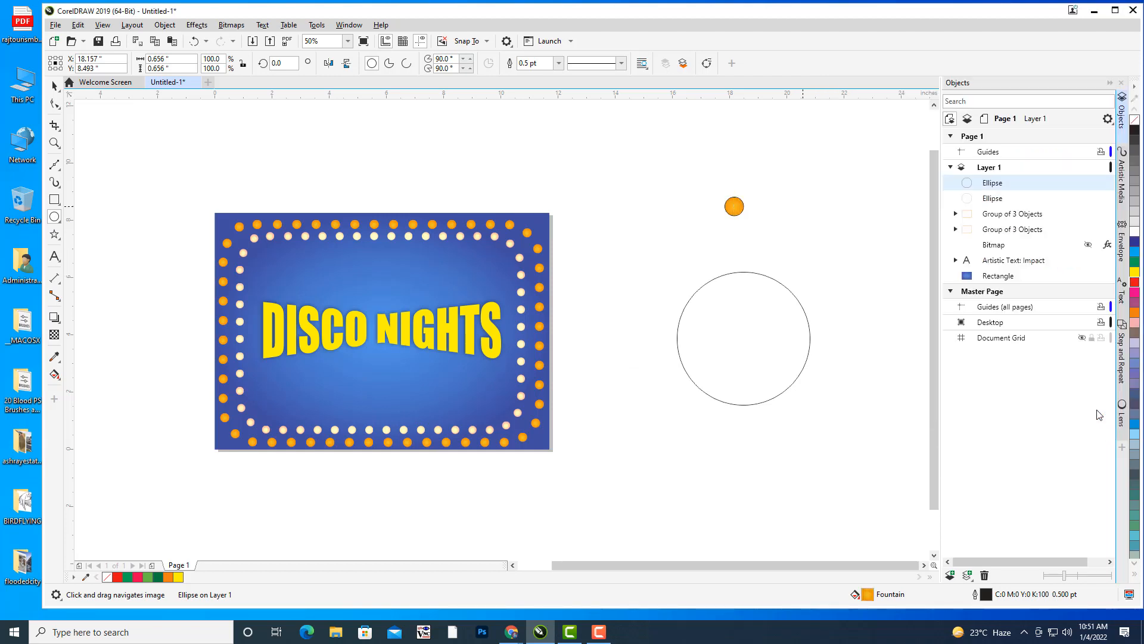
Remove the small orange circle's outline, shrink it to about 0.27 inches and centre it on the top point of the large circle
{"action": "left_click", "coordinate": [55, 86]}
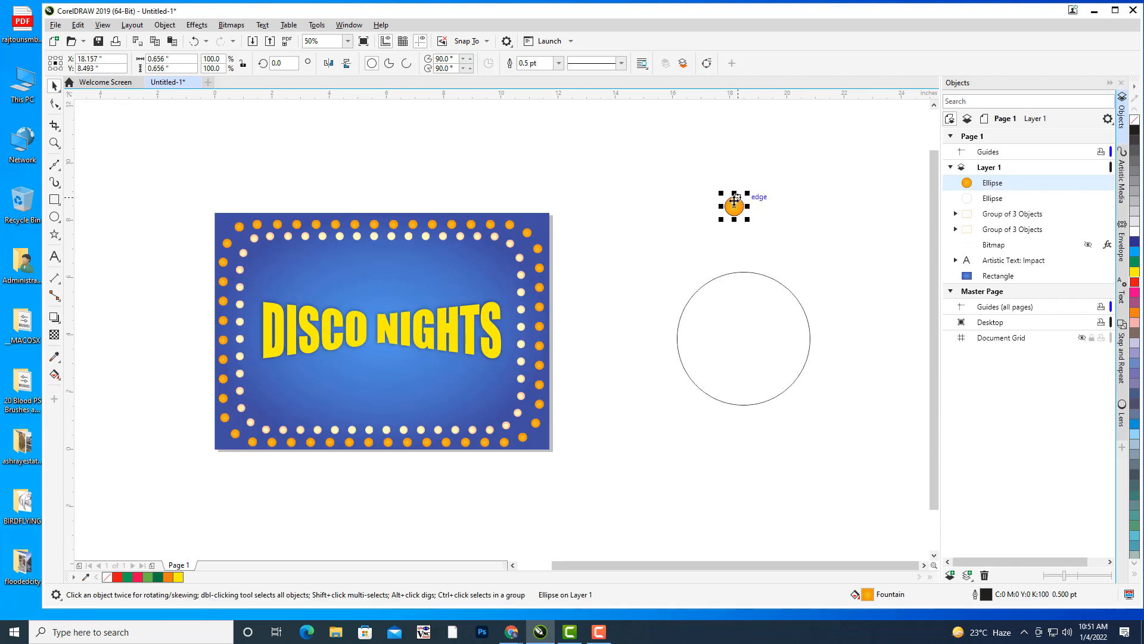
{"action": "left_click", "coordinate": [559, 64]}
{"action": "left_click", "coordinate": [536, 81]}
{"action": "left_click_drag", "start_coordinate": [735, 206], "coordinate": [728, 271]}
{"action": "scroll", "coordinate": [769, 263], "scroll_direction": "up", "scroll_amount": 2}
{"action": "left_click", "coordinate": [728, 301]}
{"action": "key", "text": "Tab"}
{"action": "scroll", "coordinate": [774, 251], "scroll_direction": "down", "scroll_amount": 3}
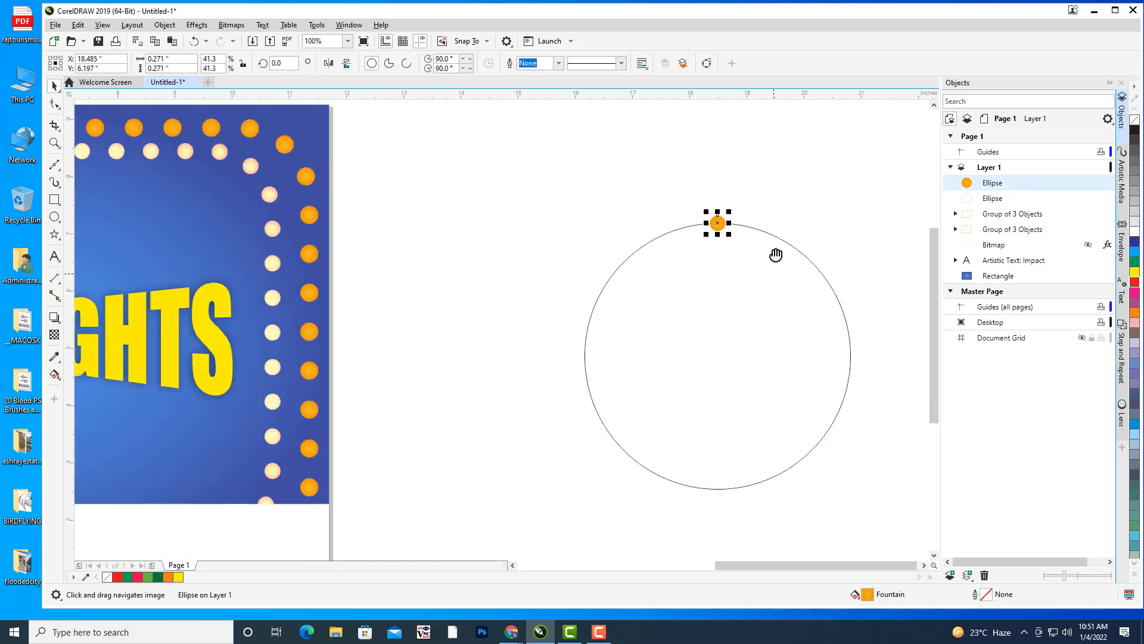
Duplicate the small orange circle and place the copy on the bottom point of the large circle
{"action": "key", "text": "ctrl+d"}
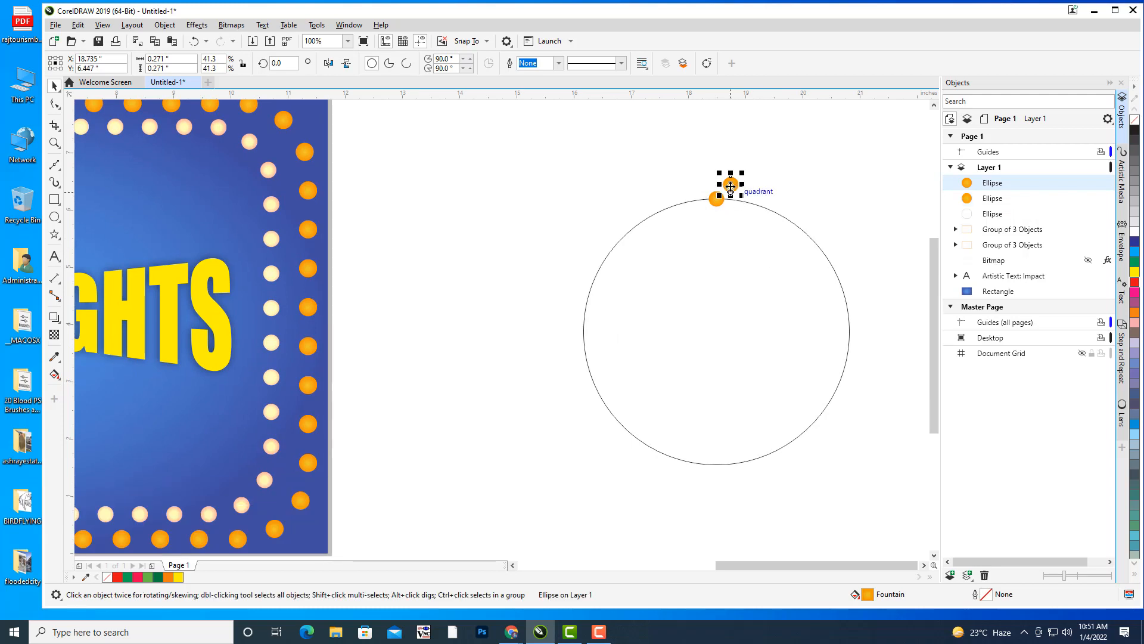
{"action": "left_click", "coordinate": [734, 365]}
{"action": "left_click_drag", "start_coordinate": [727, 459], "coordinate": [717, 465]}
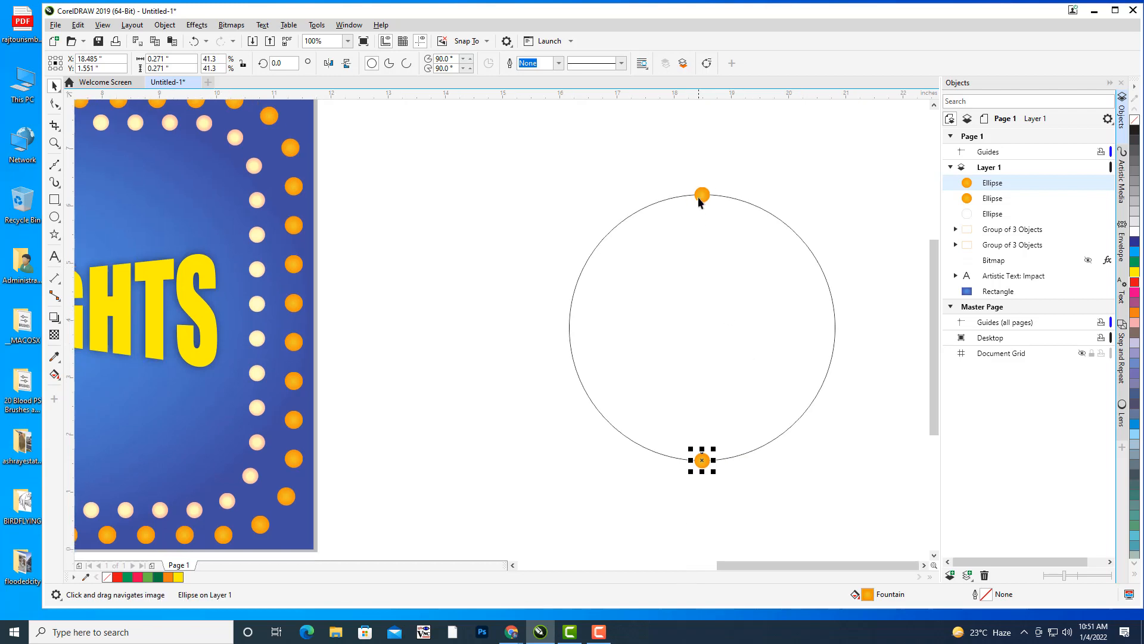
Blend the small orange circle at the top with its copy at the bottom of the large circle
{"action": "left_click", "coordinate": [702, 197]}
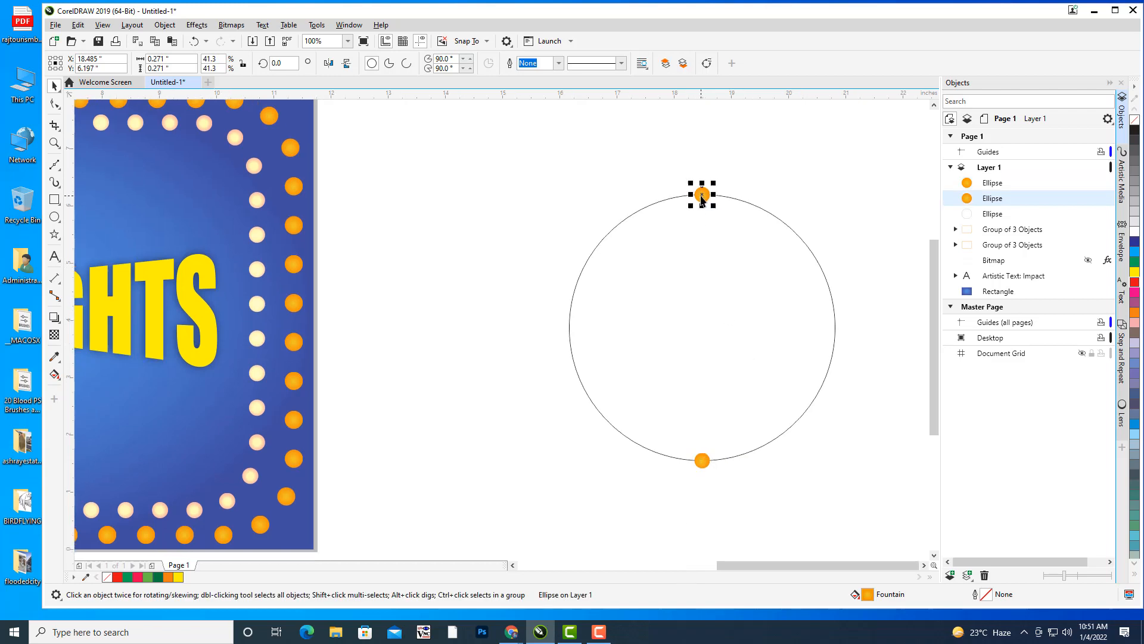
{"action": "left_click", "coordinate": [54, 319]}
{"action": "left_click", "coordinate": [91, 343]}
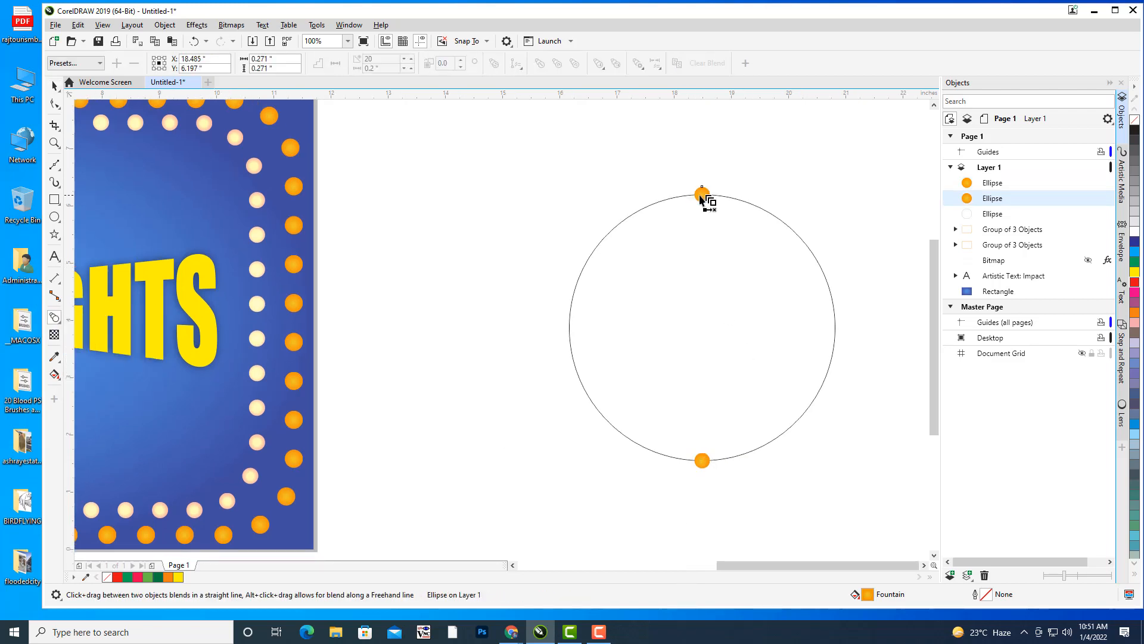
{"action": "left_click_drag", "start_coordinate": [702, 194], "coordinate": [702, 460]}
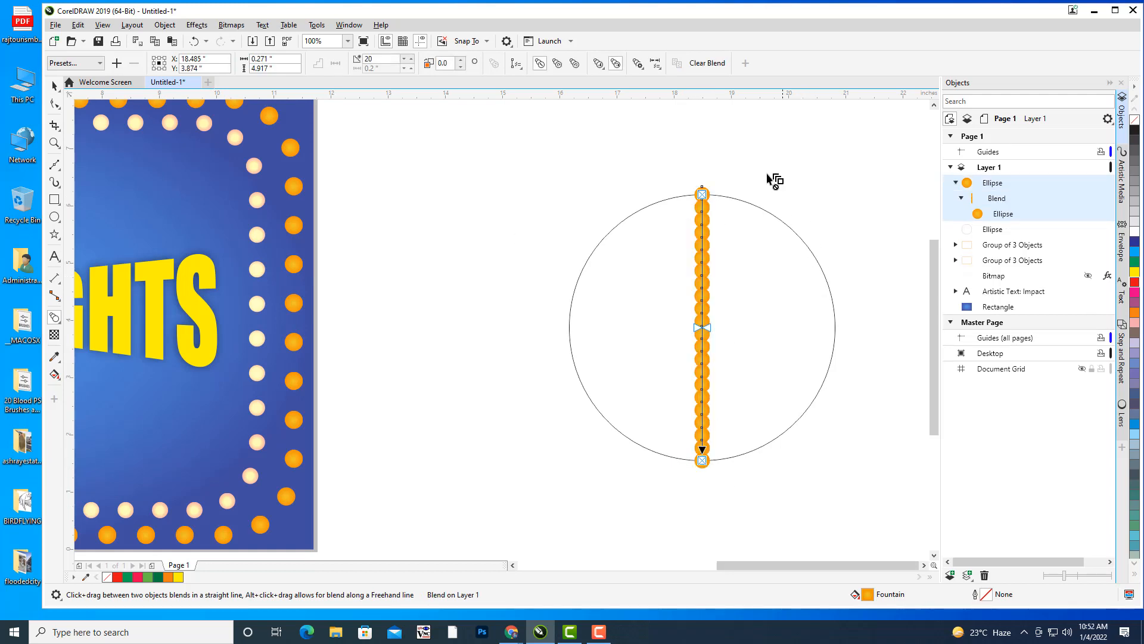
Assign the large circle as the new path of the blend
{"action": "left_click", "coordinate": [516, 63]}
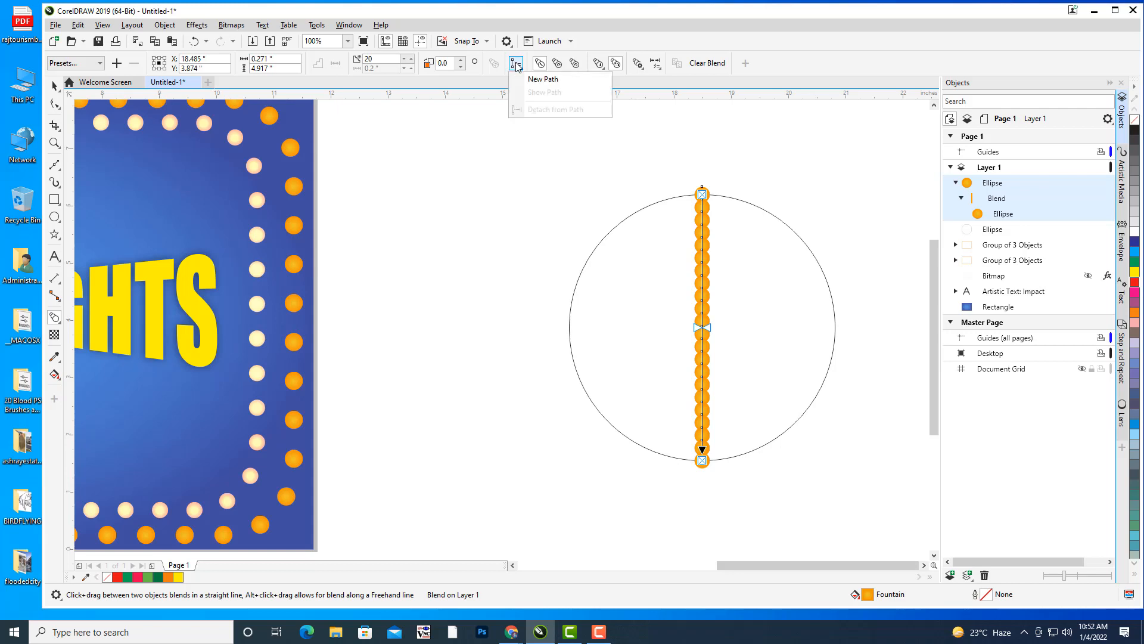
{"action": "left_click", "coordinate": [543, 80]}
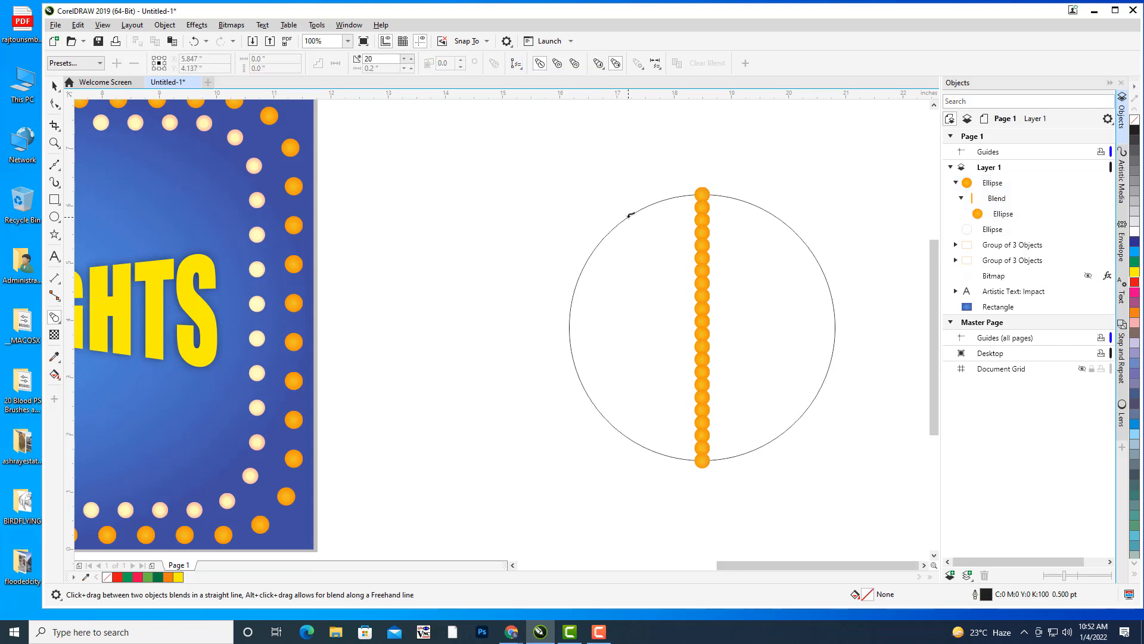
{"action": "left_click", "coordinate": [629, 215]}
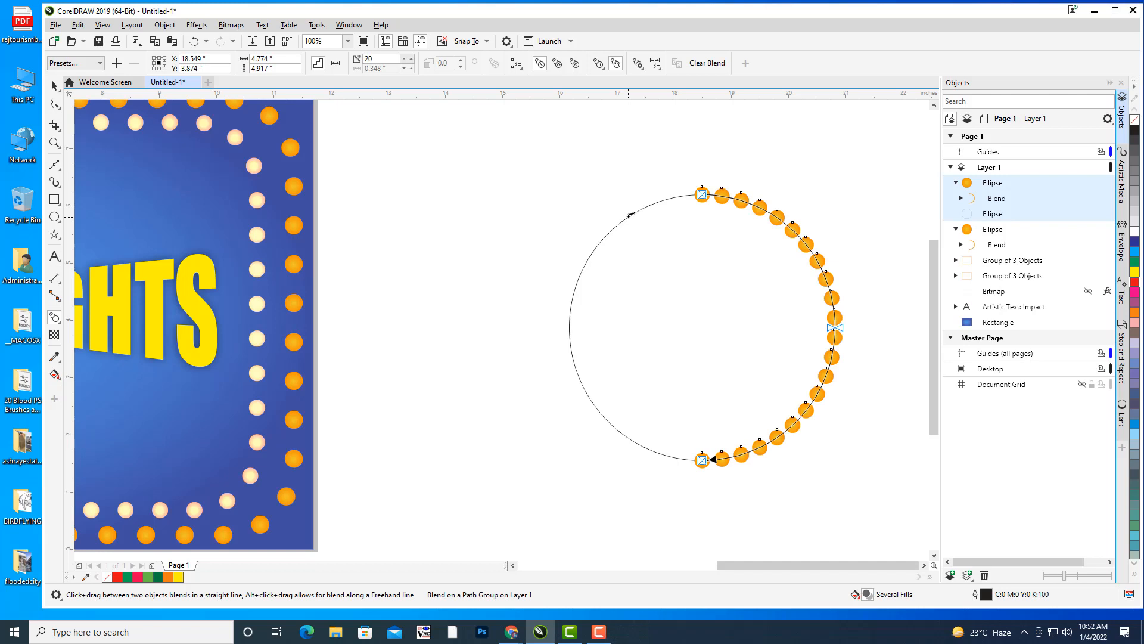
Set the number of blend steps to 40 for the orange circles on the circular path
{"action": "left_click", "coordinate": [55, 85]}
{"action": "left_click", "coordinate": [808, 205]}
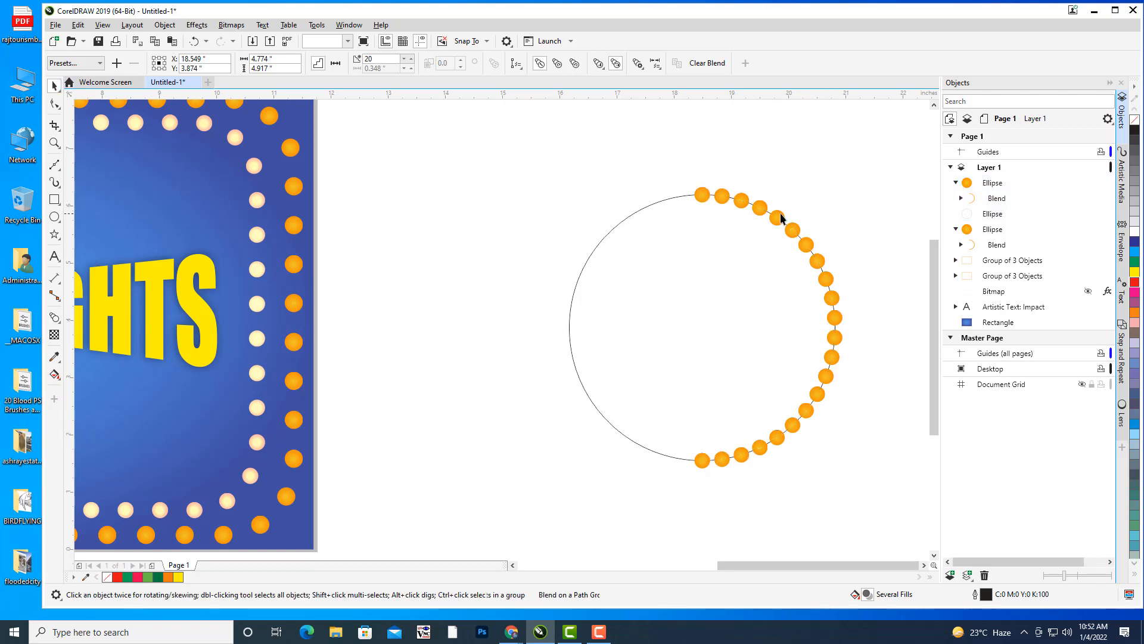
{"action": "left_click", "coordinate": [778, 216]}
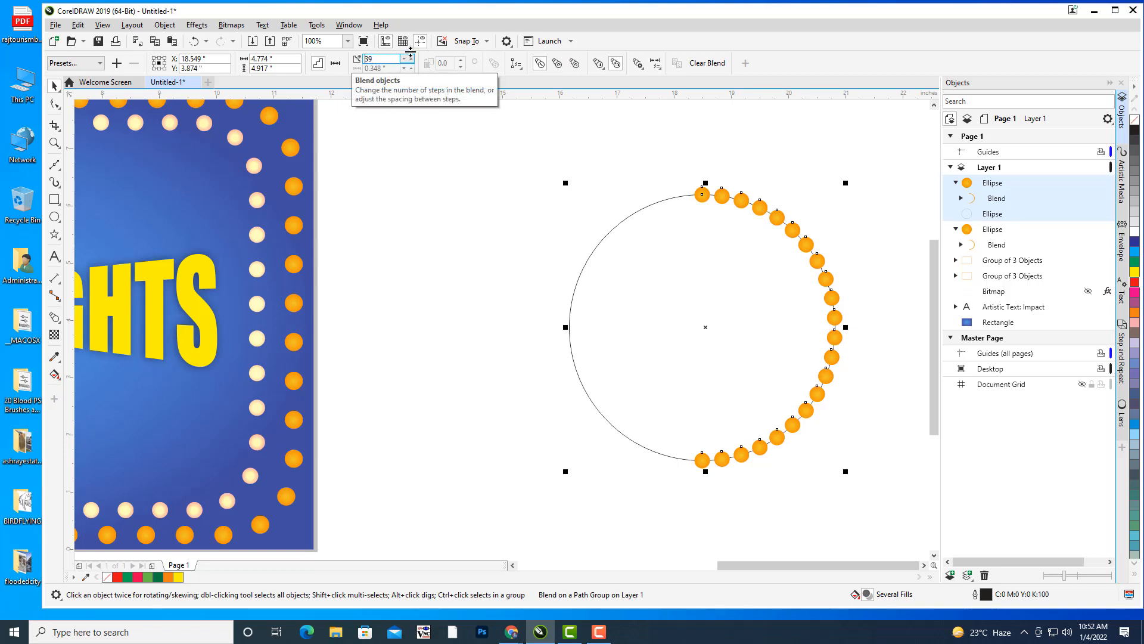
{"action": "left_click_drag", "start_coordinate": [412, 52], "coordinate": [412, 52]}
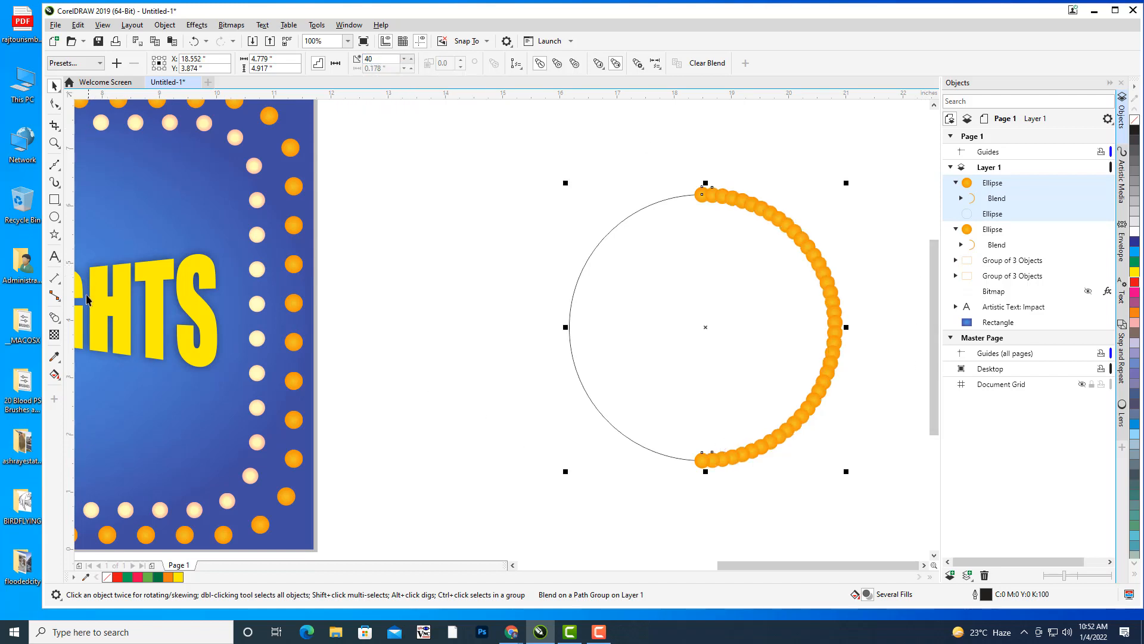
Move the blend's end circle around the path to just beside the start circle, spreading the lights around the full ring
{"action": "left_click", "coordinate": [54, 317]}
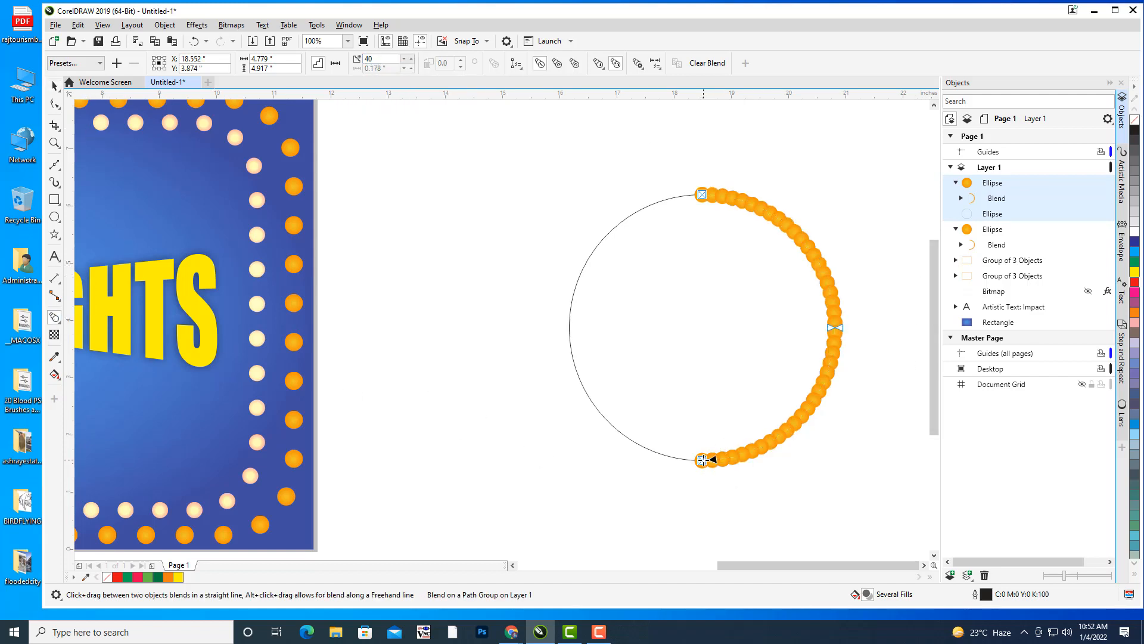
{"action": "left_click_drag", "start_coordinate": [704, 460], "coordinate": [684, 195]}
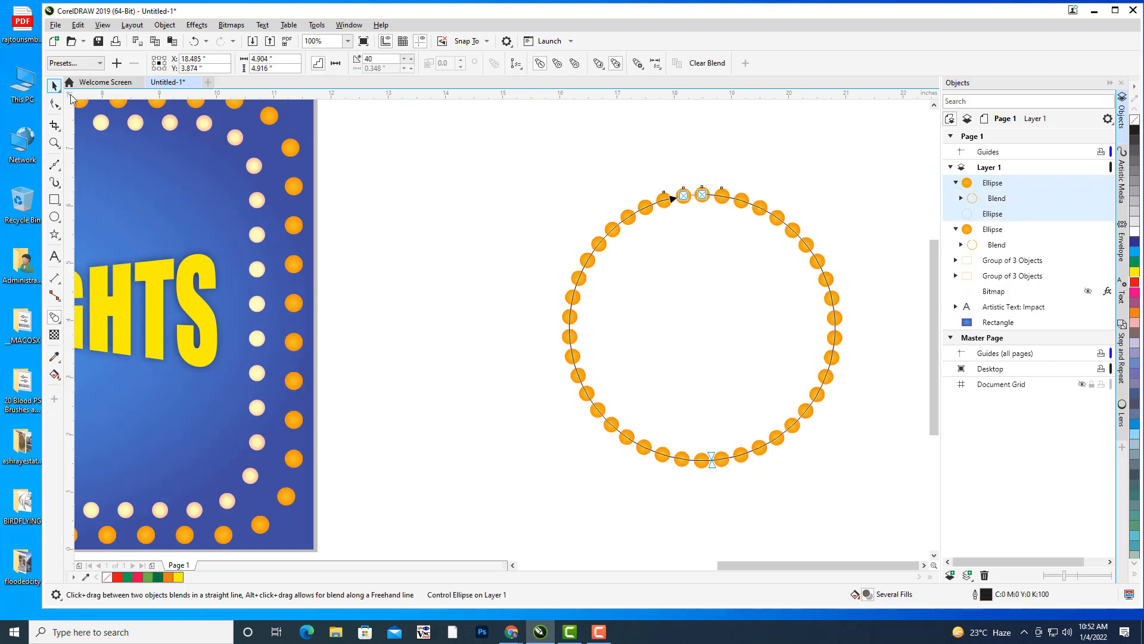
{"action": "left_click", "coordinate": [54, 85]}
{"action": "left_click", "coordinate": [523, 188]}
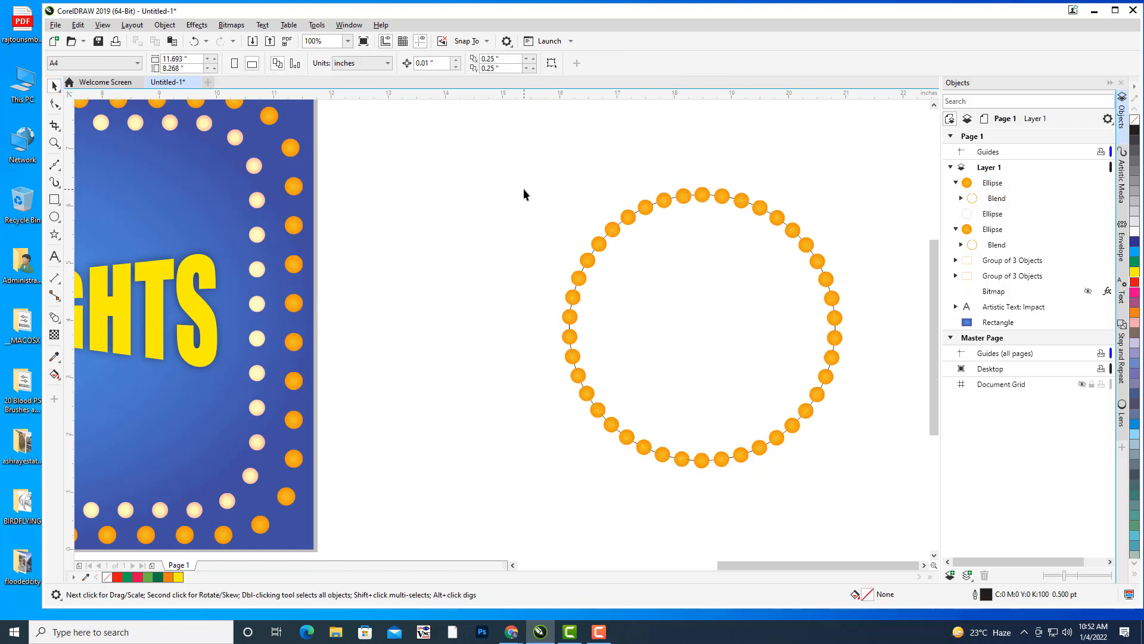
Break the ring's blend apart and clear the selection
{"action": "left_click", "coordinate": [808, 247]}
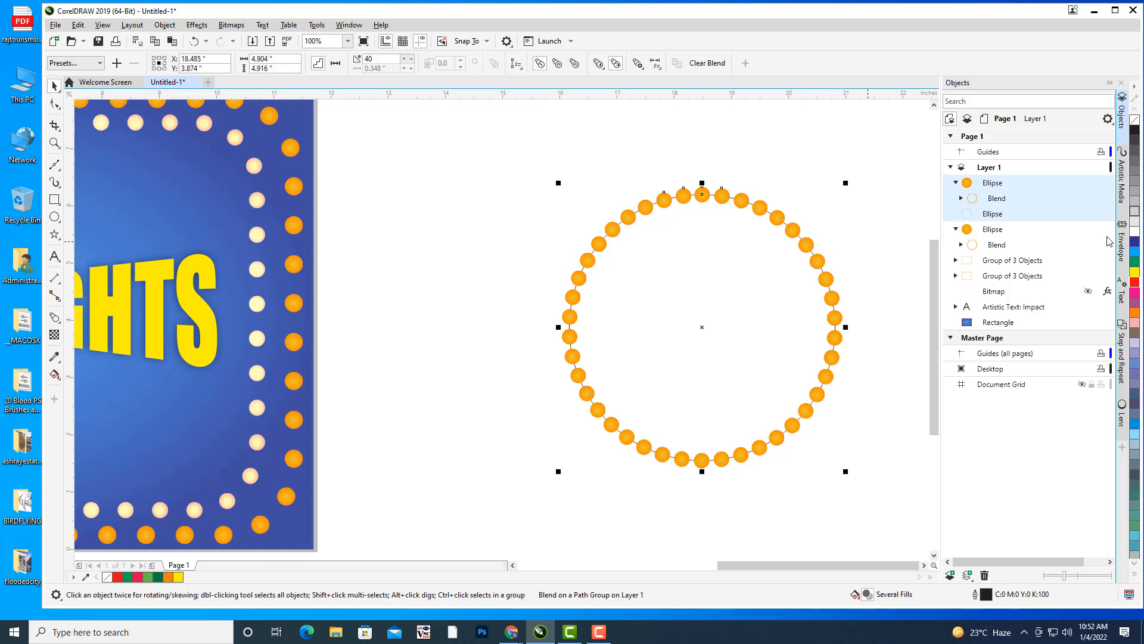
{"action": "right_click", "coordinate": [1006, 204]}
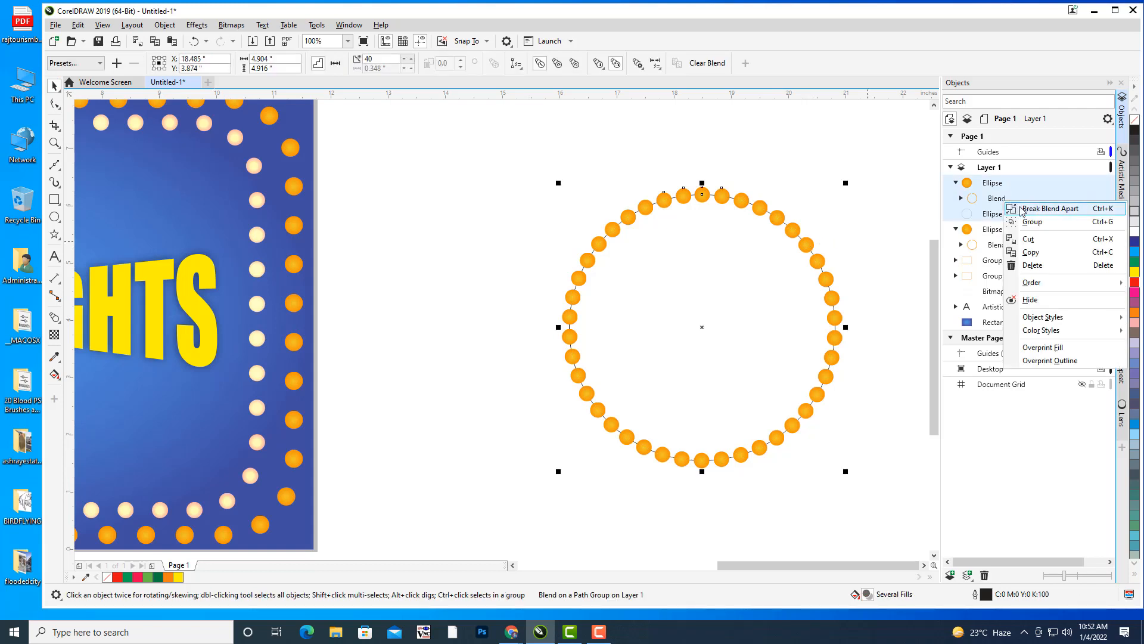
{"action": "left_click", "coordinate": [1020, 206]}
{"action": "left_click", "coordinate": [802, 176]}
Delete the large circle's outline that served as the path beneath the orange lights
{"action": "scroll", "coordinate": [715, 200], "scroll_direction": "up", "scroll_amount": 5}
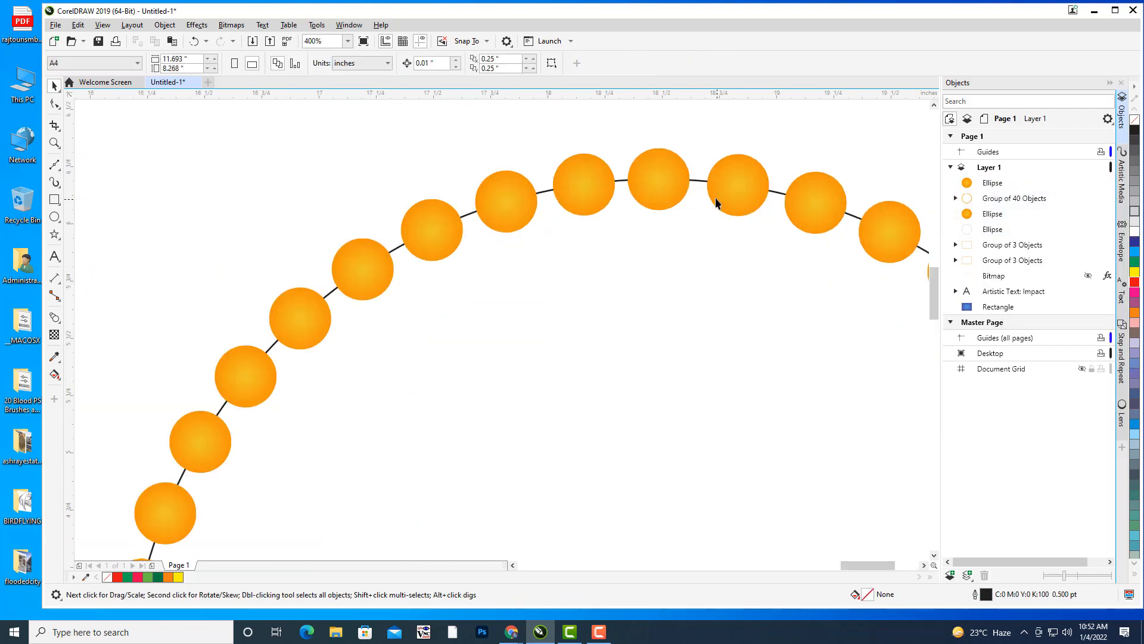
{"action": "left_click", "coordinate": [699, 186]}
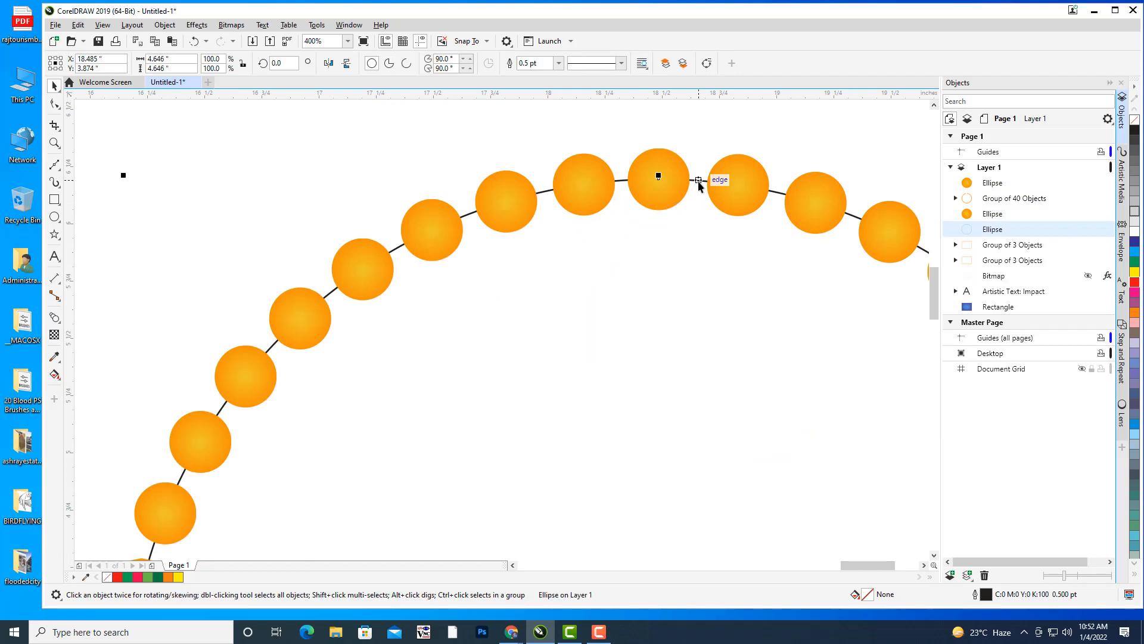
{"action": "key", "text": "Delete"}
{"action": "scroll", "coordinate": [703, 182], "scroll_direction": "down", "scroll_amount": 6}
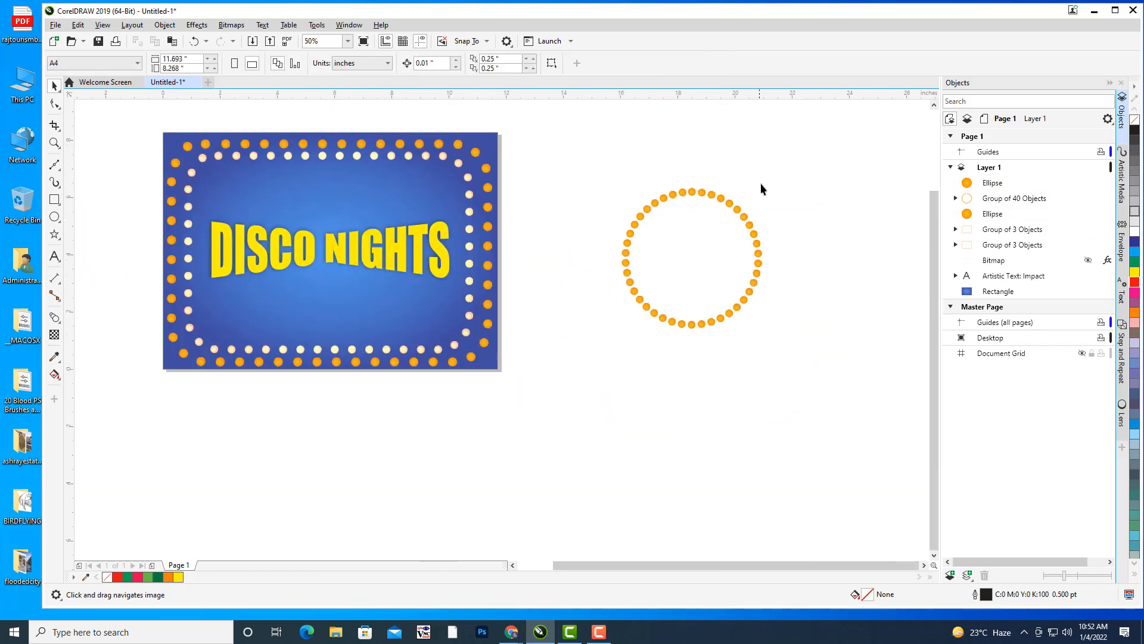
Try to scale the group of 40 orange circles down to 60.6% about its centre, and undo the scaling
{"action": "scroll", "coordinate": [733, 203], "scroll_direction": "up", "scroll_amount": 3}
{"action": "left_click", "coordinate": [745, 200]}
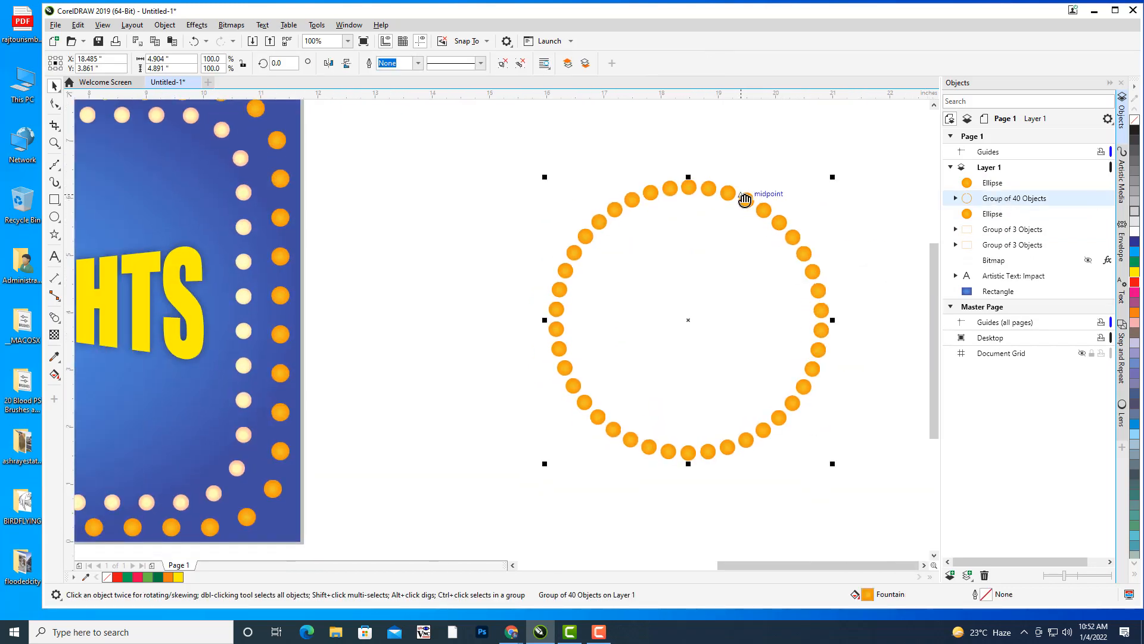
{"action": "scroll", "coordinate": [722, 205], "scroll_direction": "down", "scroll_amount": 3}
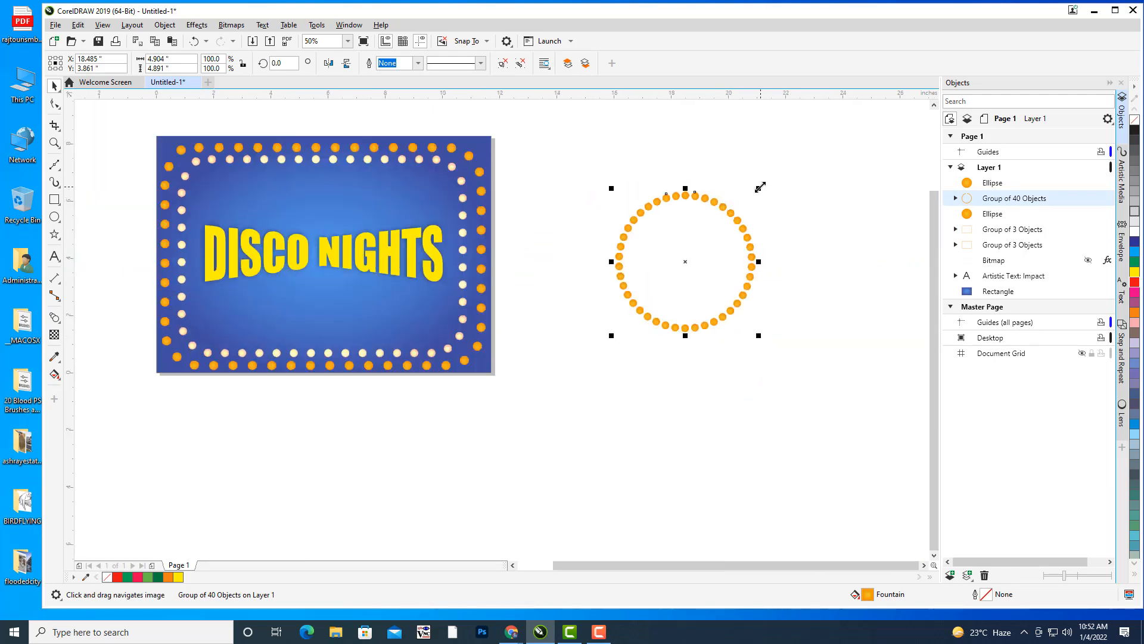
{"action": "left_click_drag", "start_coordinate": [760, 188], "coordinate": [732, 215]}
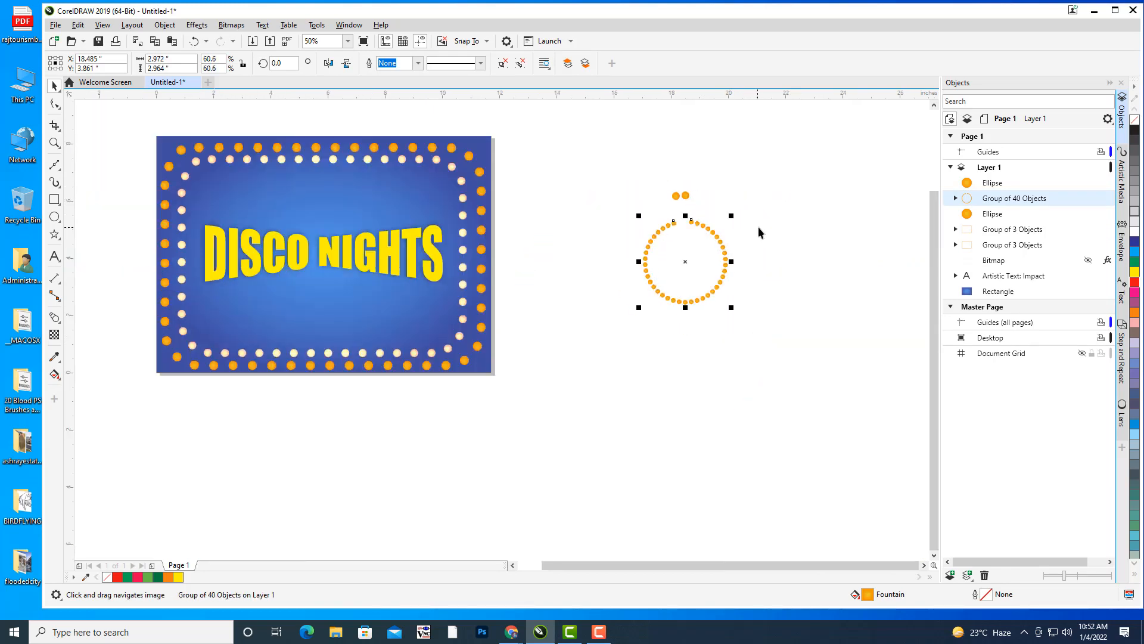
{"action": "key", "text": "ctrl+z"}
Group the two loose orange circles with the group of 40 circles into one ring
{"action": "left_click", "coordinate": [993, 182], "text": "ctrl"}
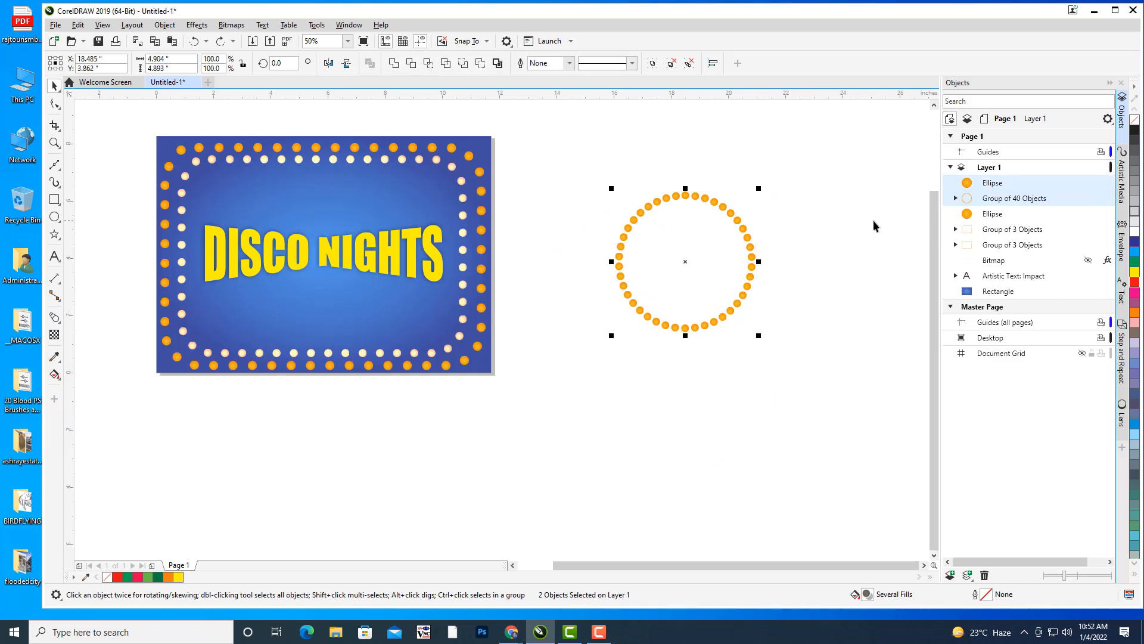
{"action": "left_click", "coordinate": [993, 214], "text": "shift"}
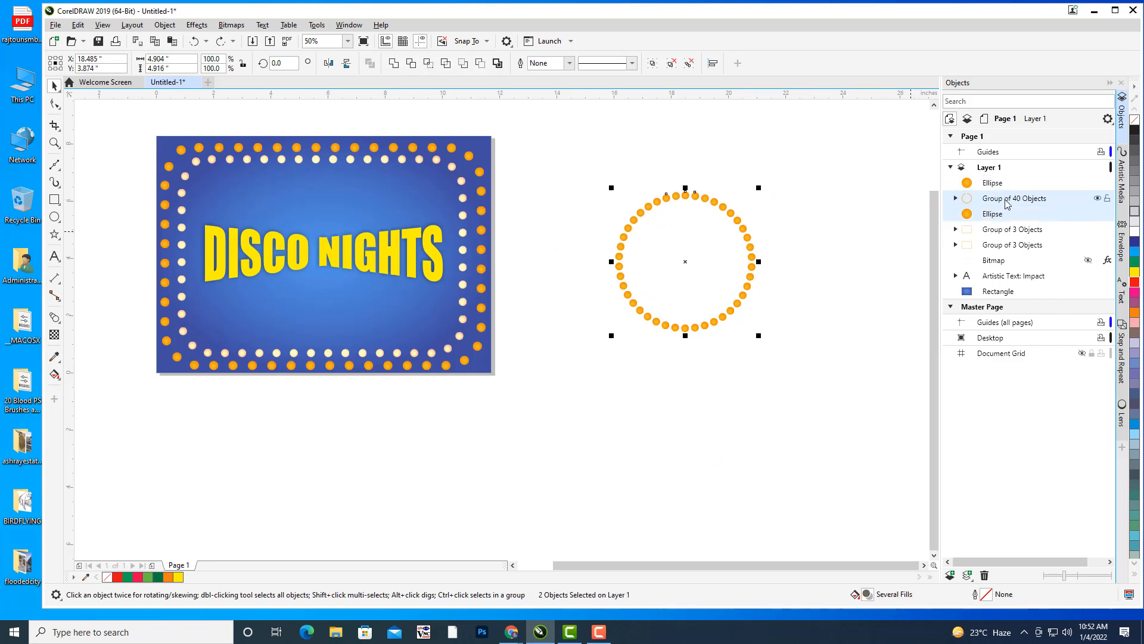
{"action": "left_click", "coordinate": [996, 186], "text": "ctrl"}
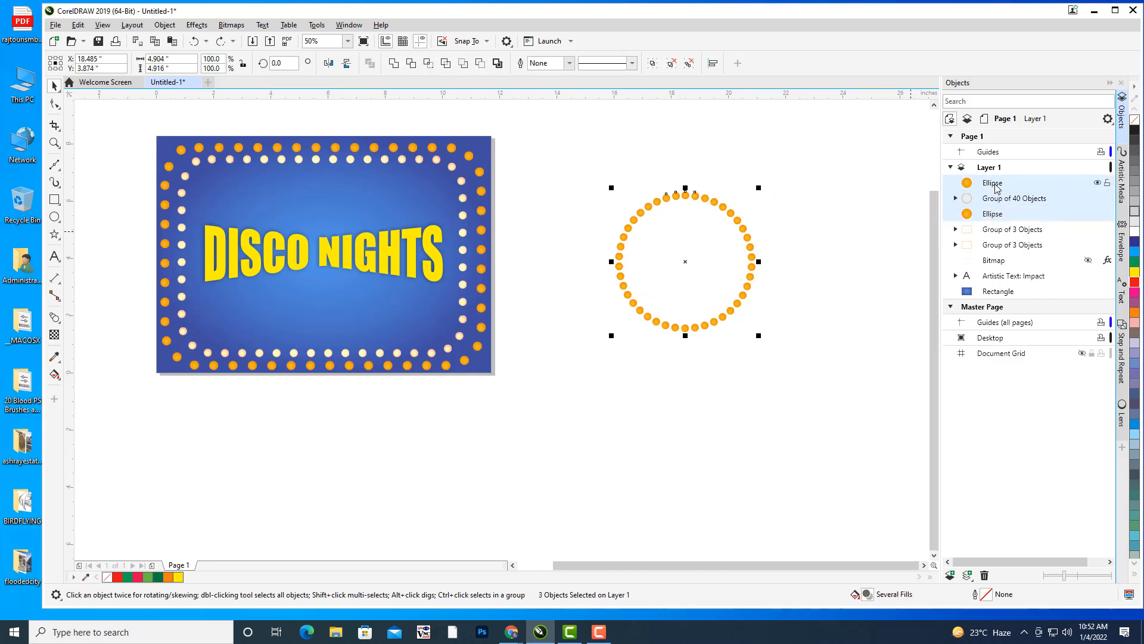
{"action": "key", "text": "ctrl+g"}
{"action": "left_click", "coordinate": [753, 206]}
{"action": "left_click", "coordinate": [727, 207]}
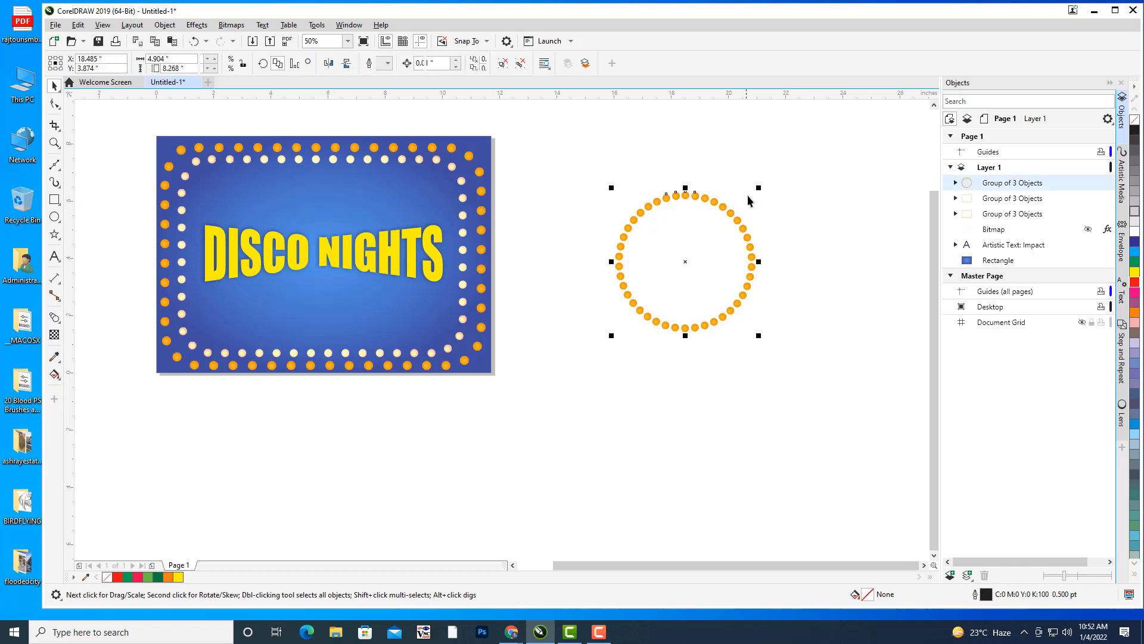
Scale the ring of lights down to 31.9% about its centre and centre it on the page
{"action": "left_click_drag", "start_coordinate": [757, 185], "coordinate": [712, 236]}
{"action": "left_click_drag", "start_coordinate": [770, 270], "coordinate": [891, 291]}
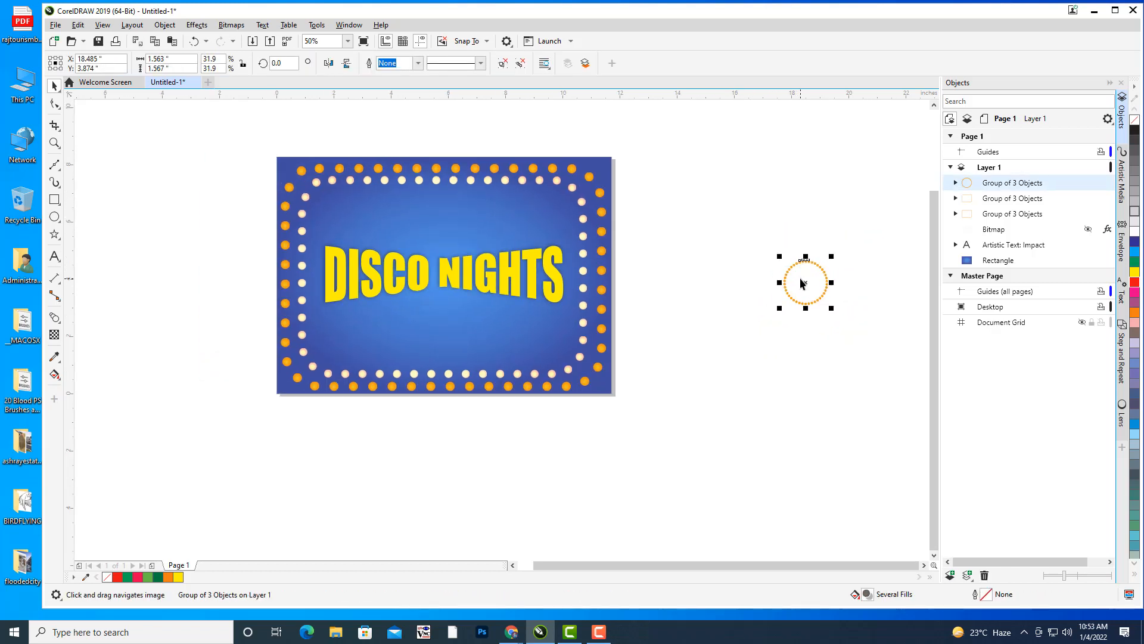
{"action": "left_click_drag", "start_coordinate": [805, 280], "coordinate": [437, 277]}
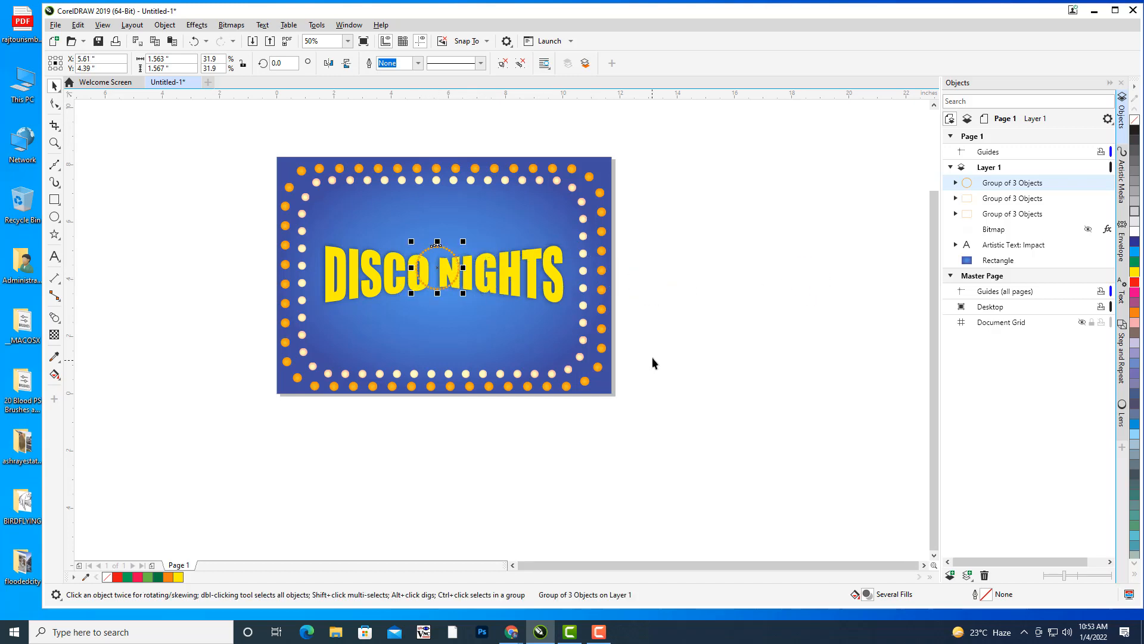
{"action": "key", "text": "p"}
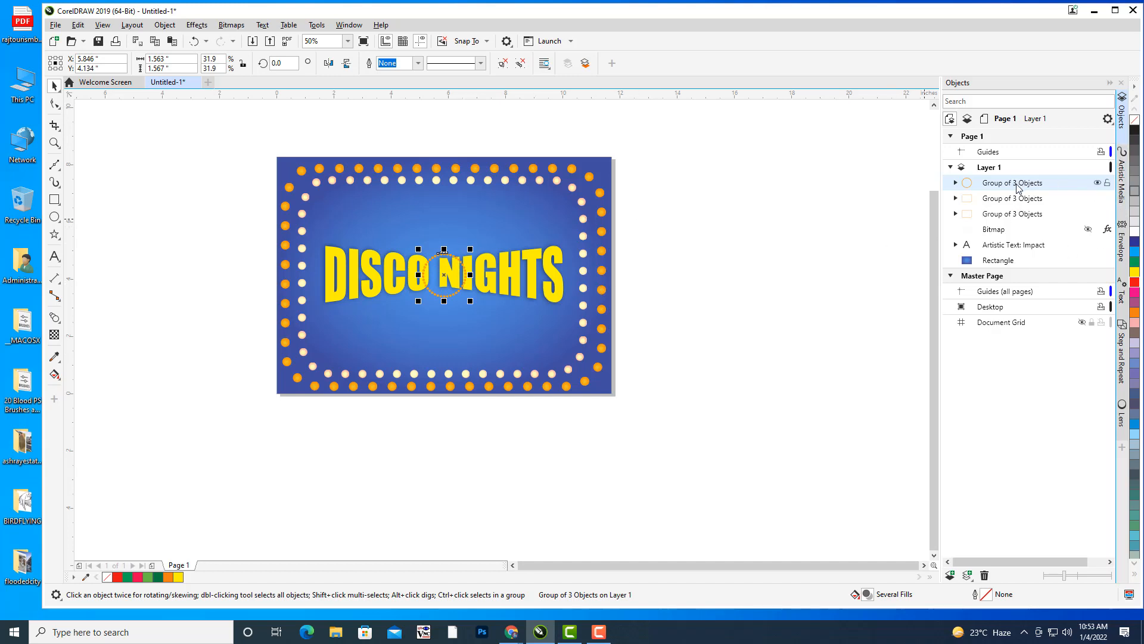
Place the ring of lights behind the DISCO NIGHTS text, directly above the background rectangle in the stacking order
{"action": "left_click_drag", "start_coordinate": [1014, 188], "coordinate": [1001, 260]}
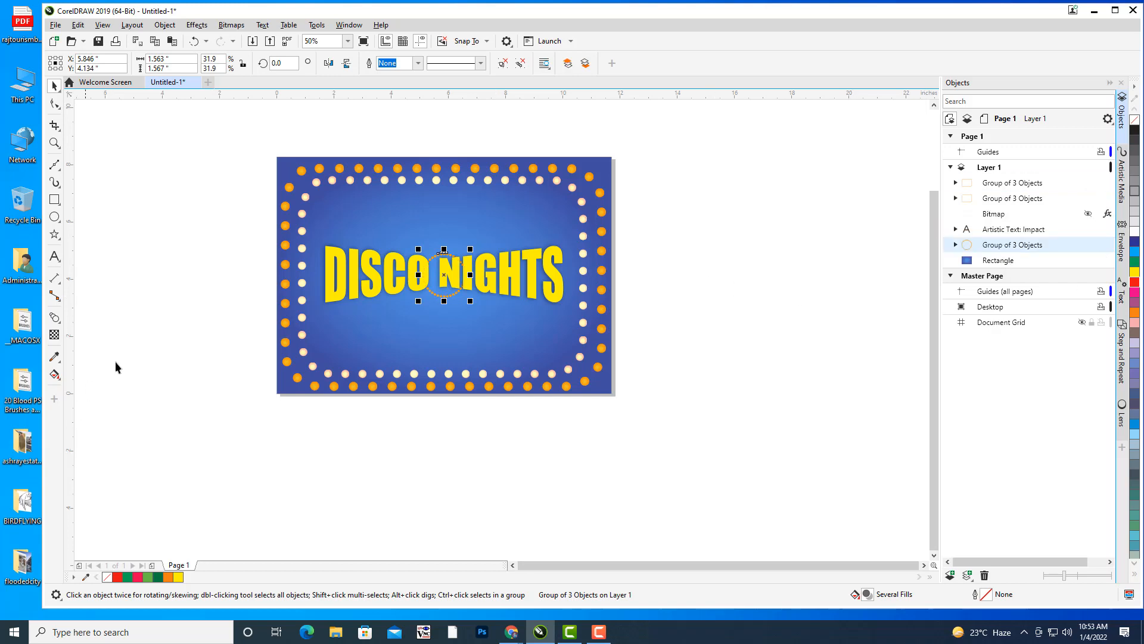
{"action": "mouse_move", "coordinate": [258, 327]}
{"action": "left_mouse_down"}
{"action": "mouse_move", "coordinate": [288, 327]}
{"action": "mouse_move", "coordinate": [266, 339]}
{"action": "left_mouse_up"}
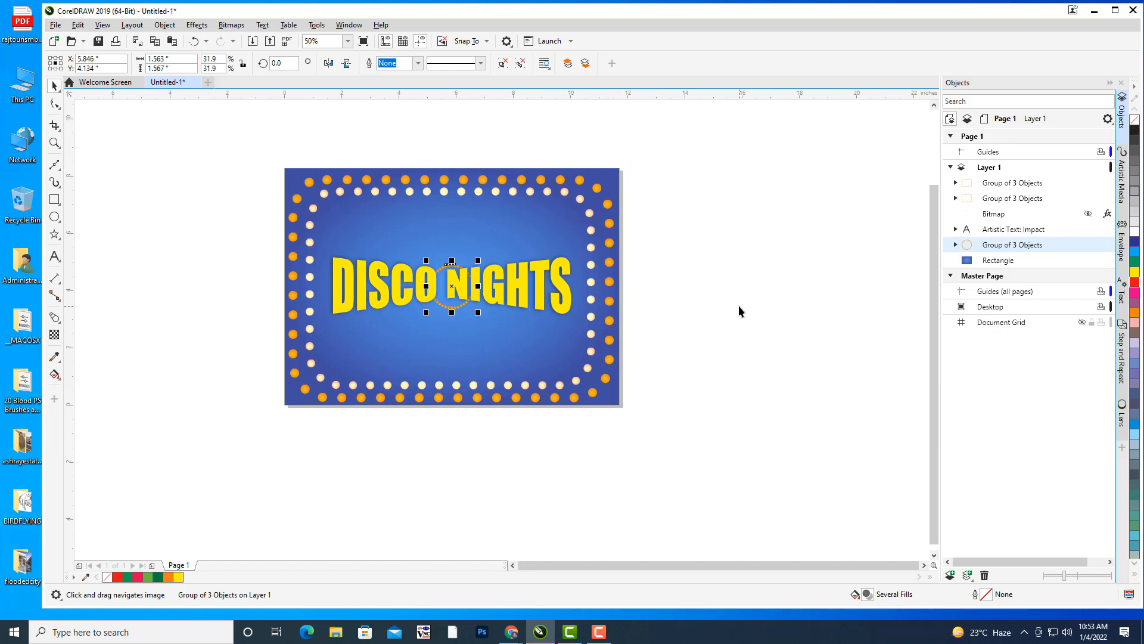
{"action": "left_click", "coordinate": [714, 273]}
{"action": "left_click", "coordinate": [1010, 246]}
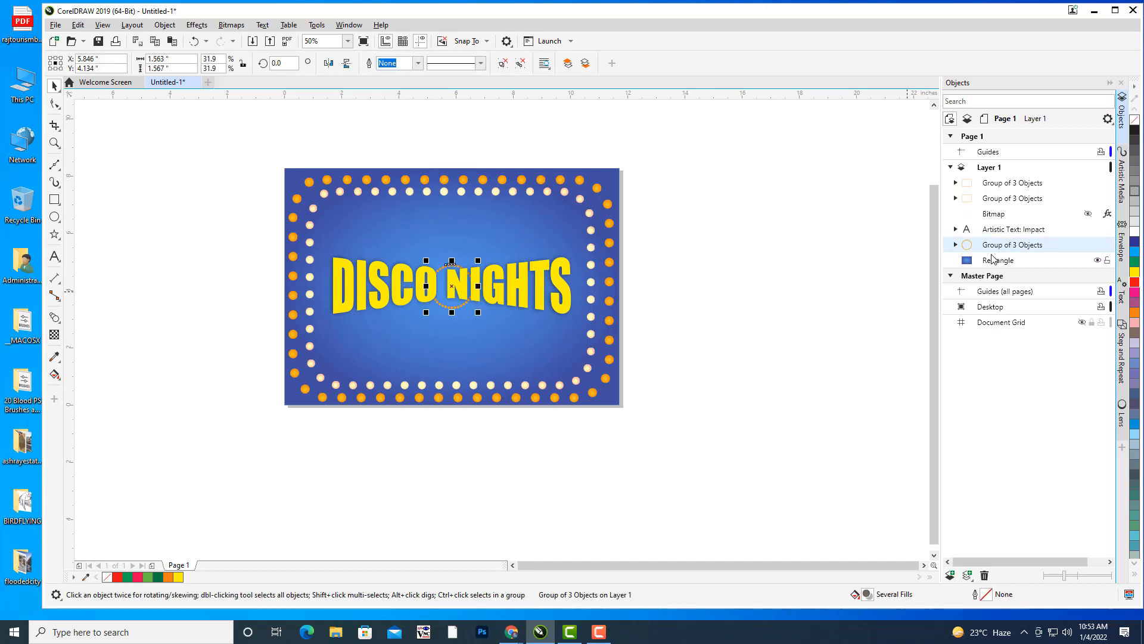
Duplicate the ring, place the copy over the original, and enlarge it about its centre to 40.2%, about 1.97 inches wide
{"action": "left_click_drag", "start_coordinate": [493, 289], "coordinate": [576, 290]}
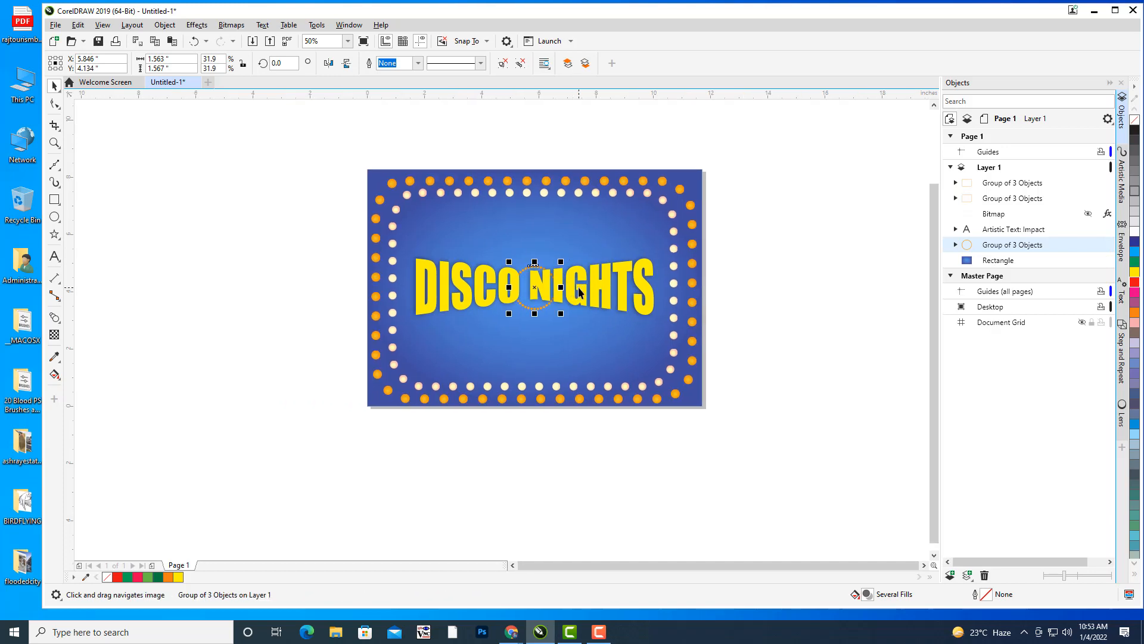
{"action": "key", "text": "ctrl+d"}
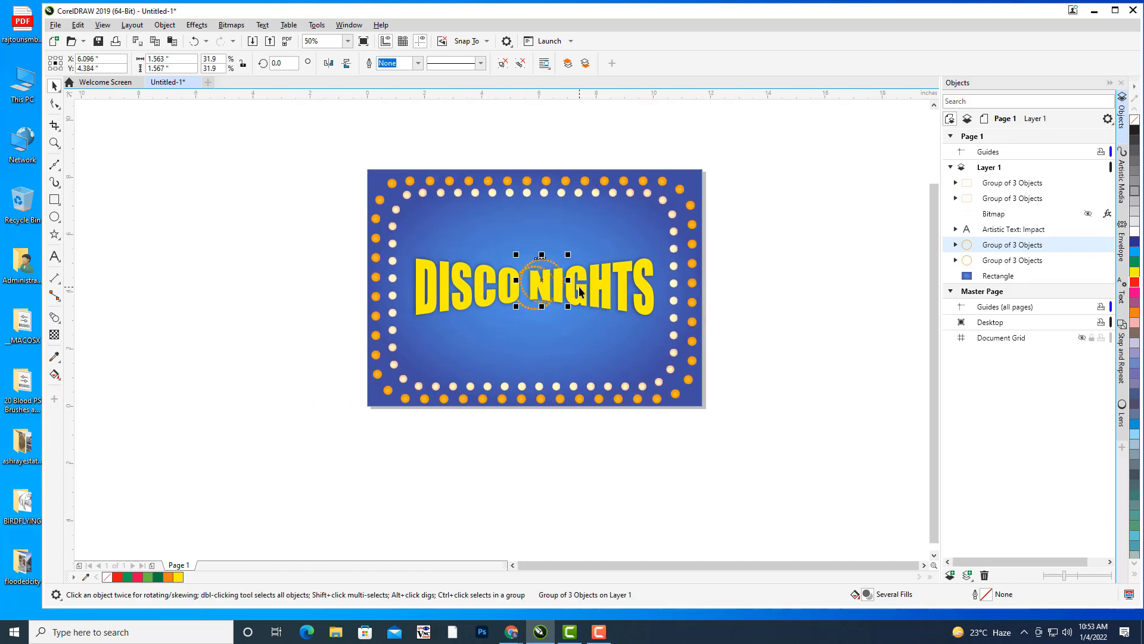
{"action": "scroll", "coordinate": [556, 280], "scroll_direction": "up", "scroll_amount": 2}
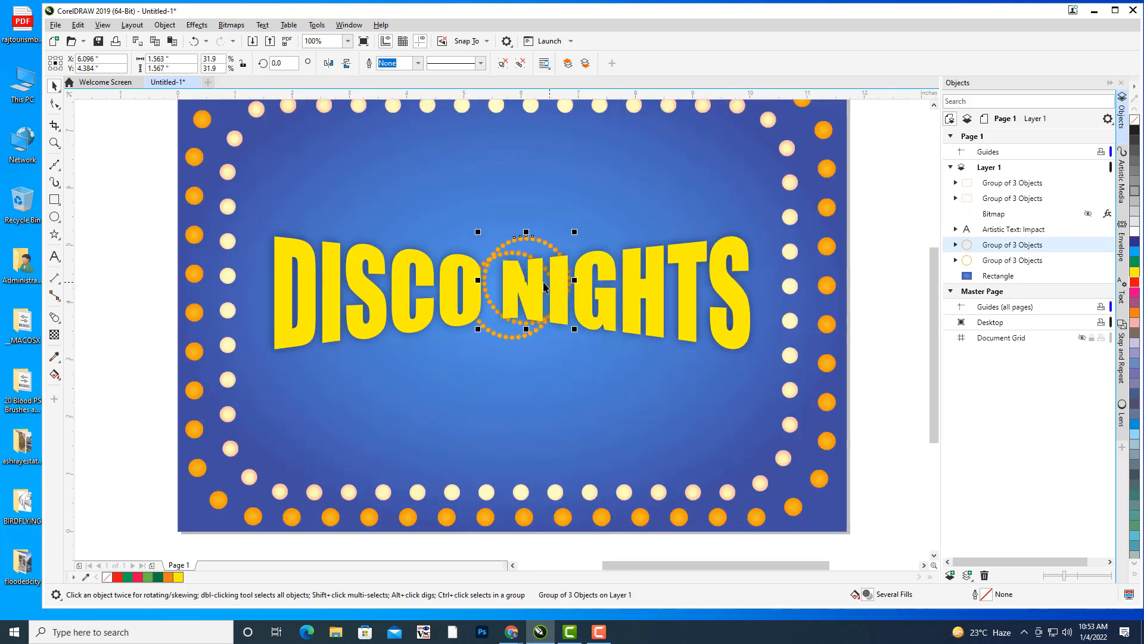
{"action": "left_click_drag", "start_coordinate": [526, 280], "coordinate": [512, 292]}
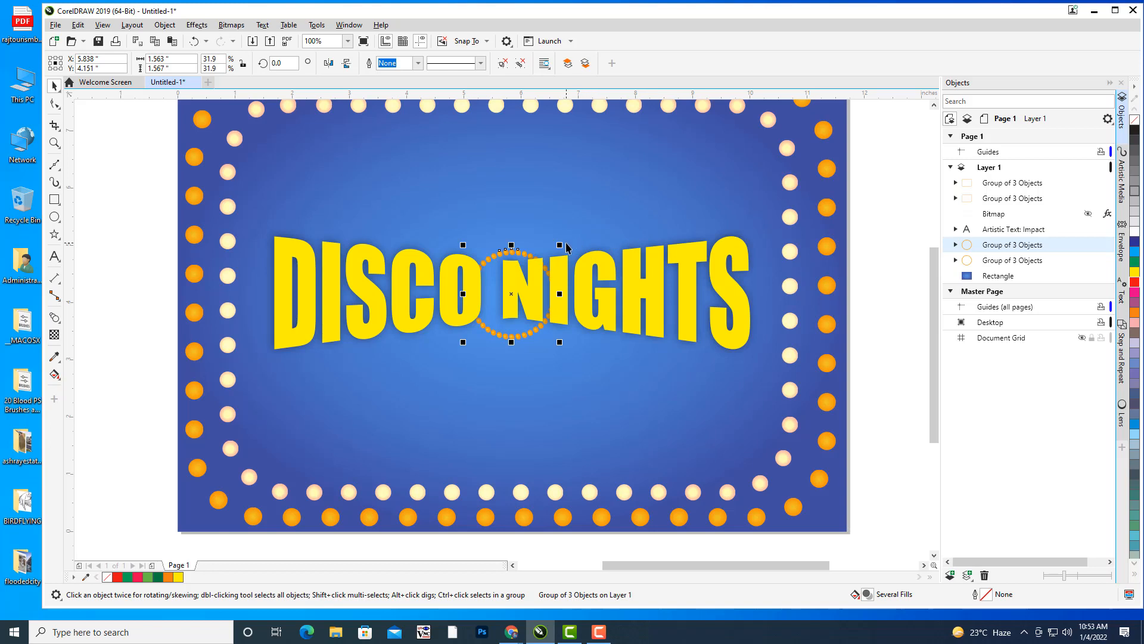
{"action": "left_click_drag", "start_coordinate": [560, 244], "coordinate": [620, 260]}
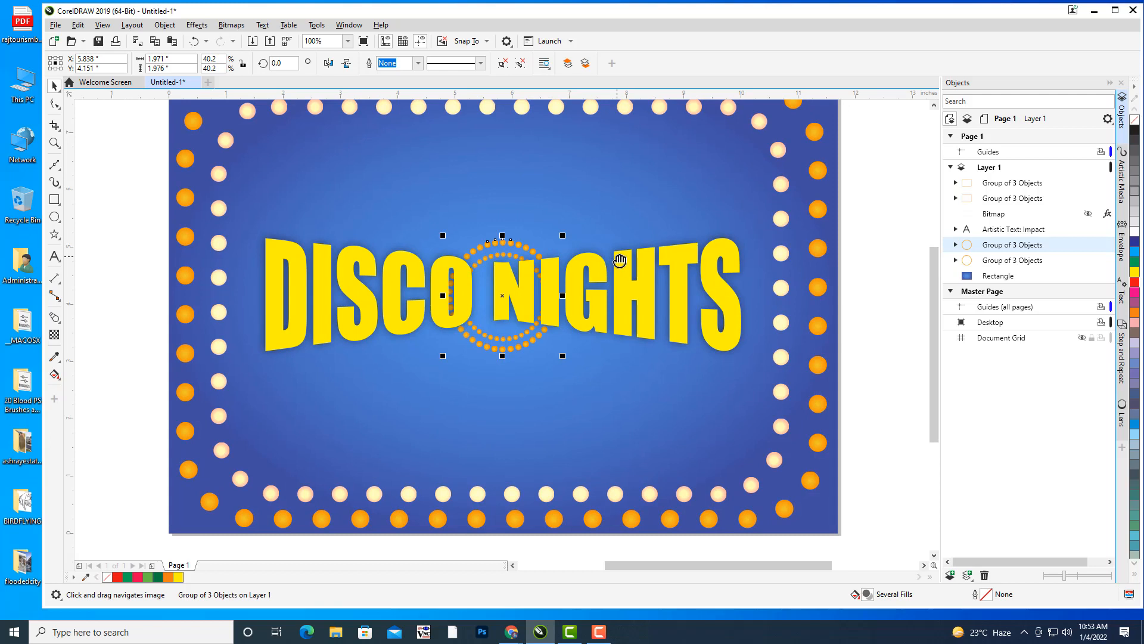
Group the two rings and add a page-centred duplicate of the pair, enlarged about its centre to about 3.23 inches wide
{"action": "left_click", "coordinate": [1032, 262], "text": "shift"}
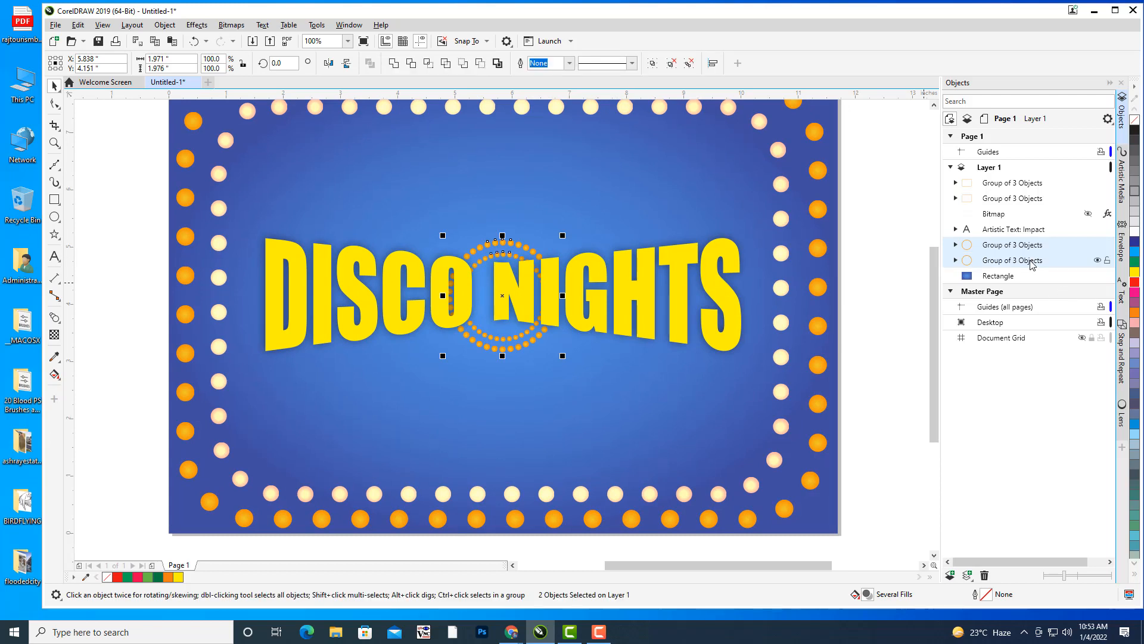
{"action": "key", "text": "ctrl+g"}
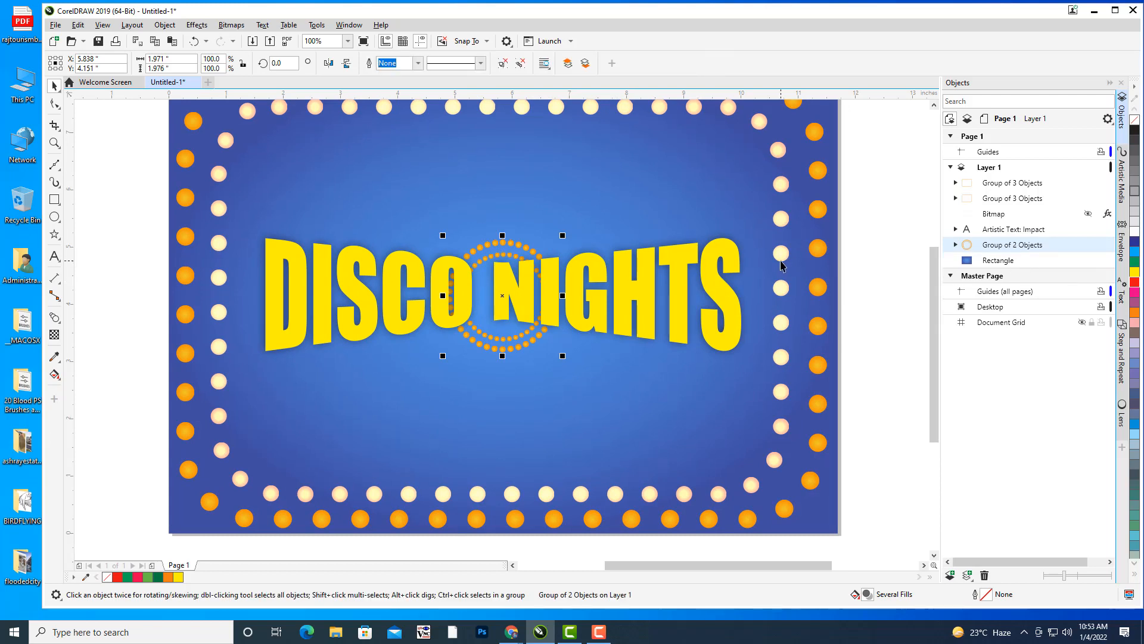
{"action": "key", "text": "ctrl+d"}
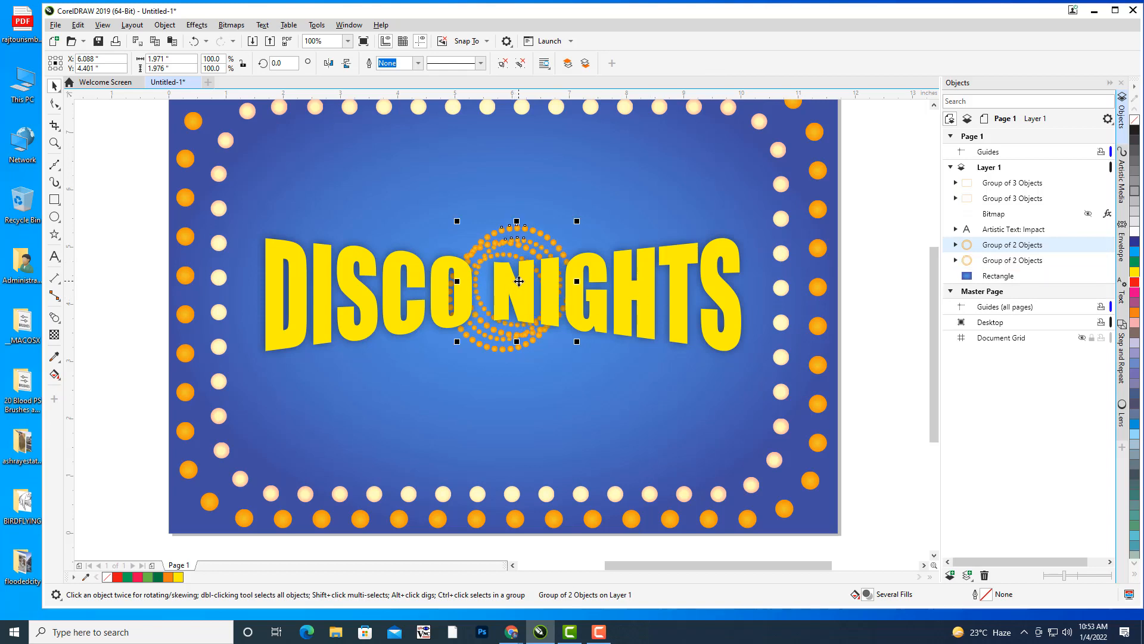
{"action": "key", "text": "p"}
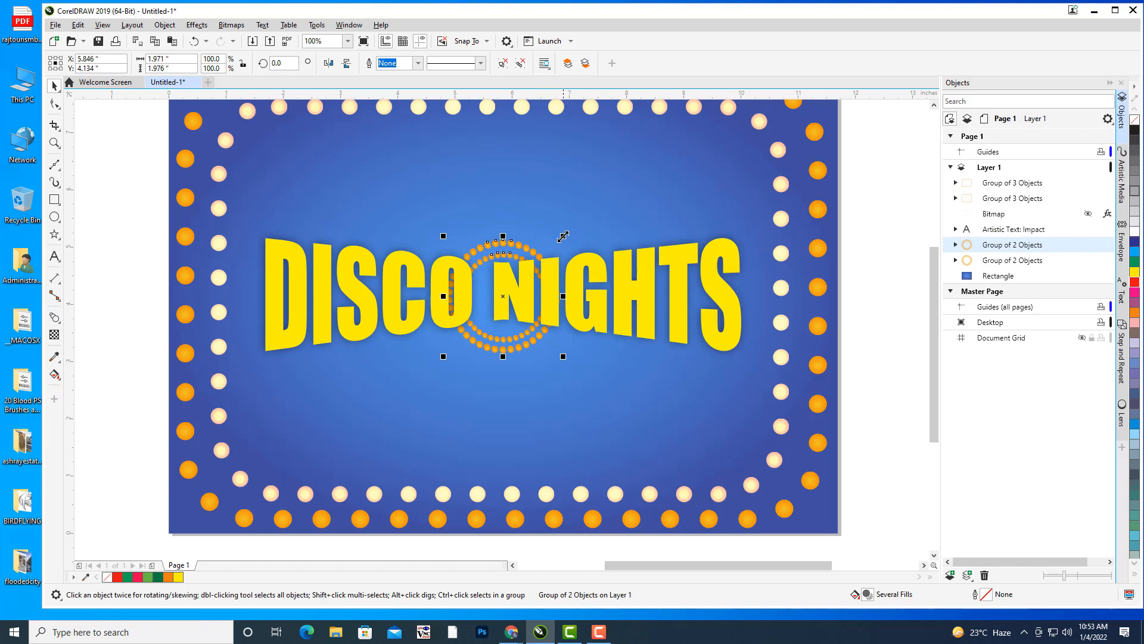
{"action": "left_click_drag", "start_coordinate": [563, 236], "coordinate": [602, 197]}
Group both ring pairs and add a page-centred duplicate of the set, enlarged about its centre to 206.6%
{"action": "left_click", "coordinate": [1010, 261], "text": "shift"}
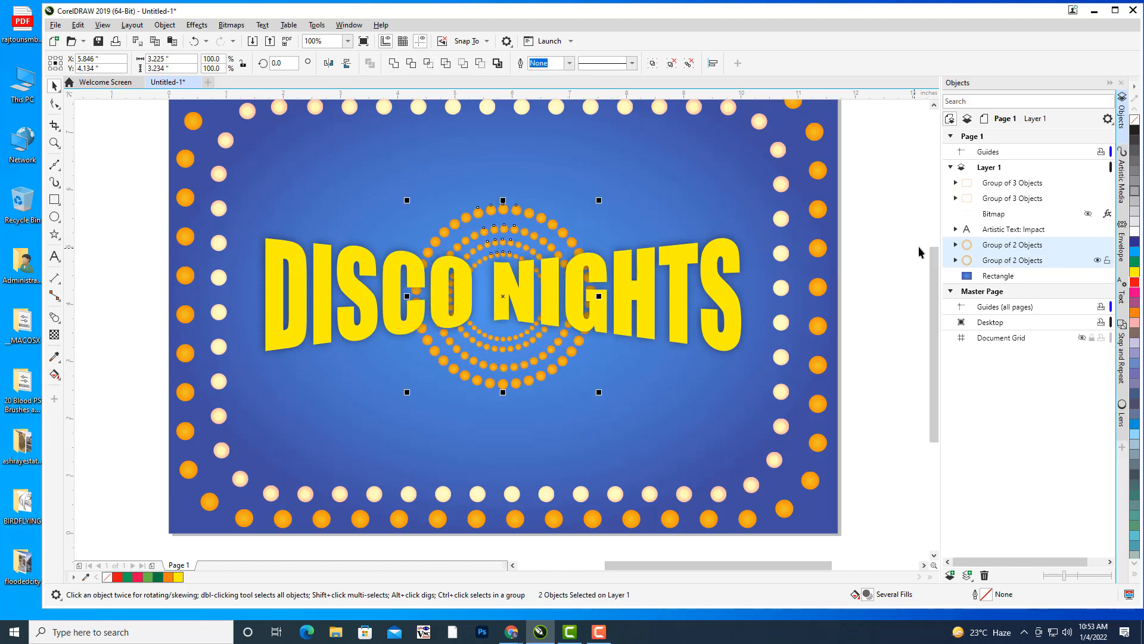
{"action": "key", "text": "ctrl+g"}
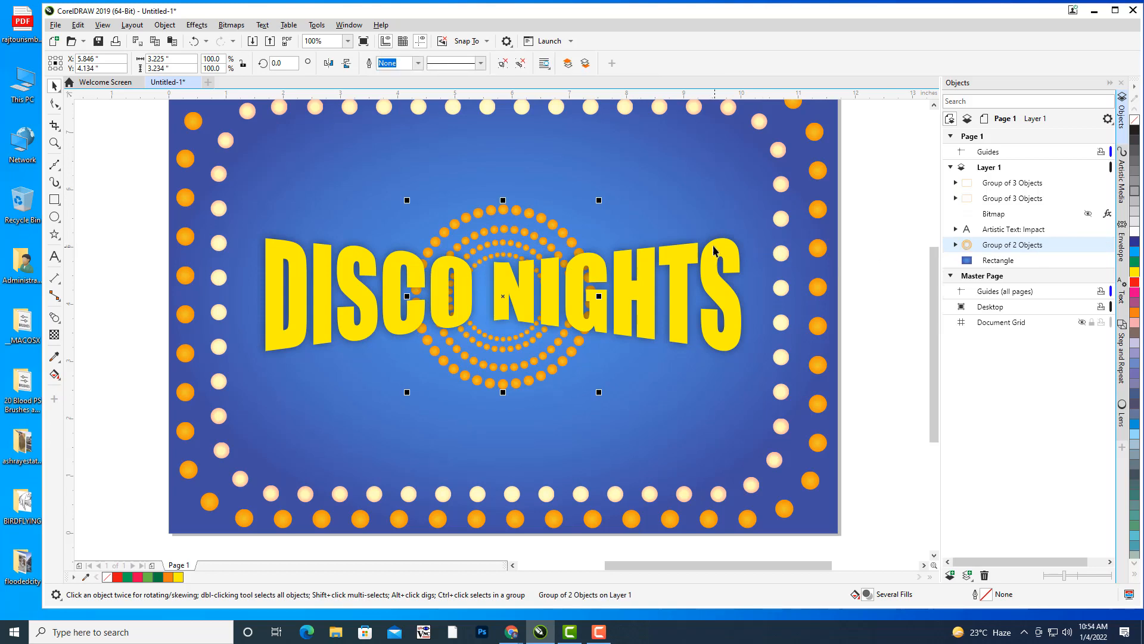
{"action": "key", "text": "ctrl+d"}
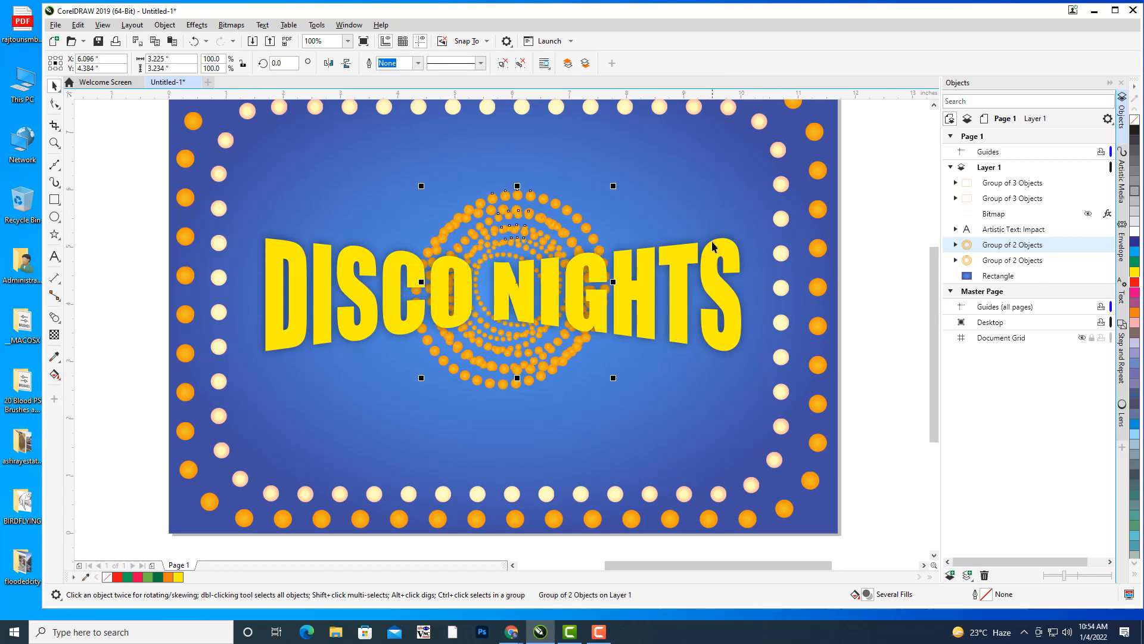
{"action": "key", "text": "ctrl+z"}
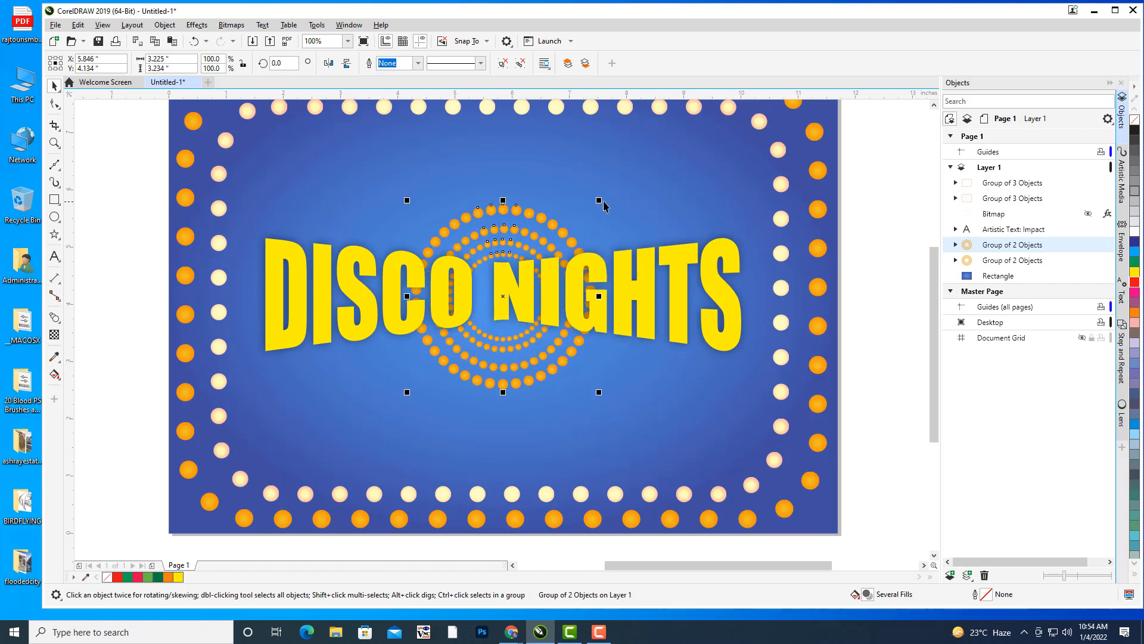
{"action": "left_click_drag", "start_coordinate": [604, 197], "coordinate": [700, 147]}
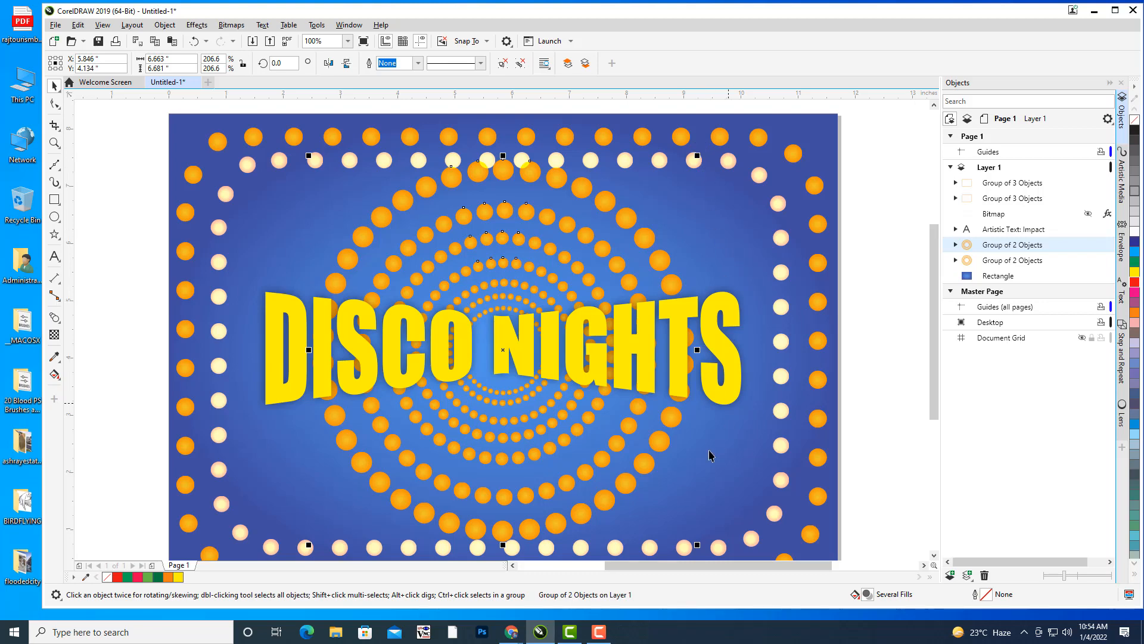
Reduce the larger ring set about its centre to 199.4%, about 6.43 inches wide, to fit inside the inner border of lights
{"action": "scroll", "coordinate": [600, 304], "scroll_direction": "down", "scroll_amount": 1}
{"action": "left_click_drag", "start_coordinate": [894, 300], "coordinate": [892, 270]}
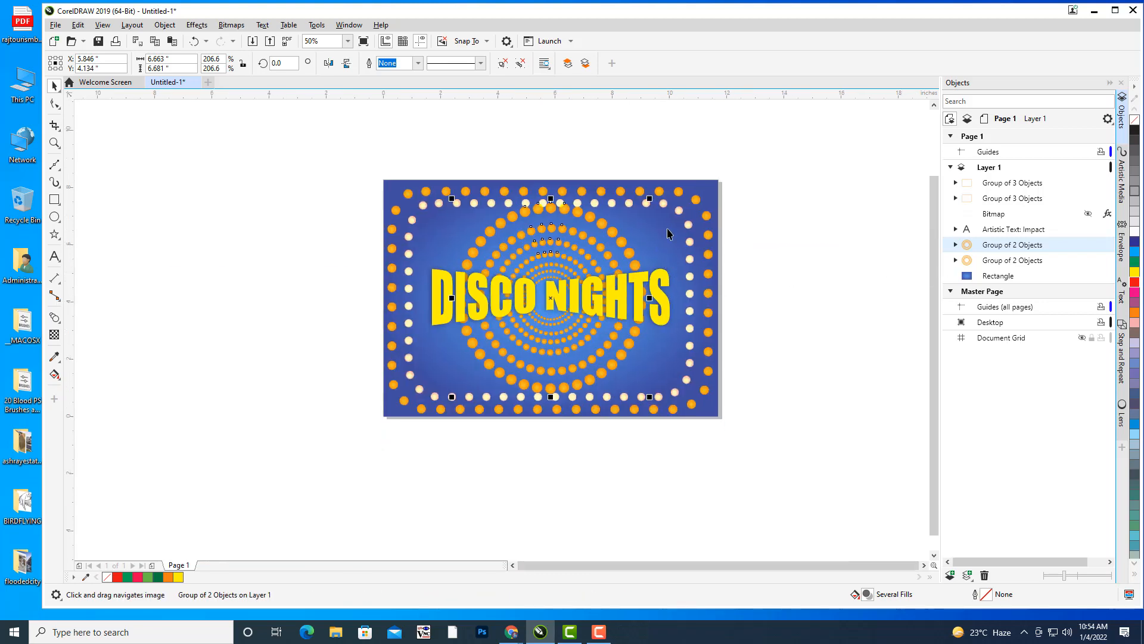
{"action": "left_click_drag", "start_coordinate": [653, 199], "coordinate": [690, 239]}
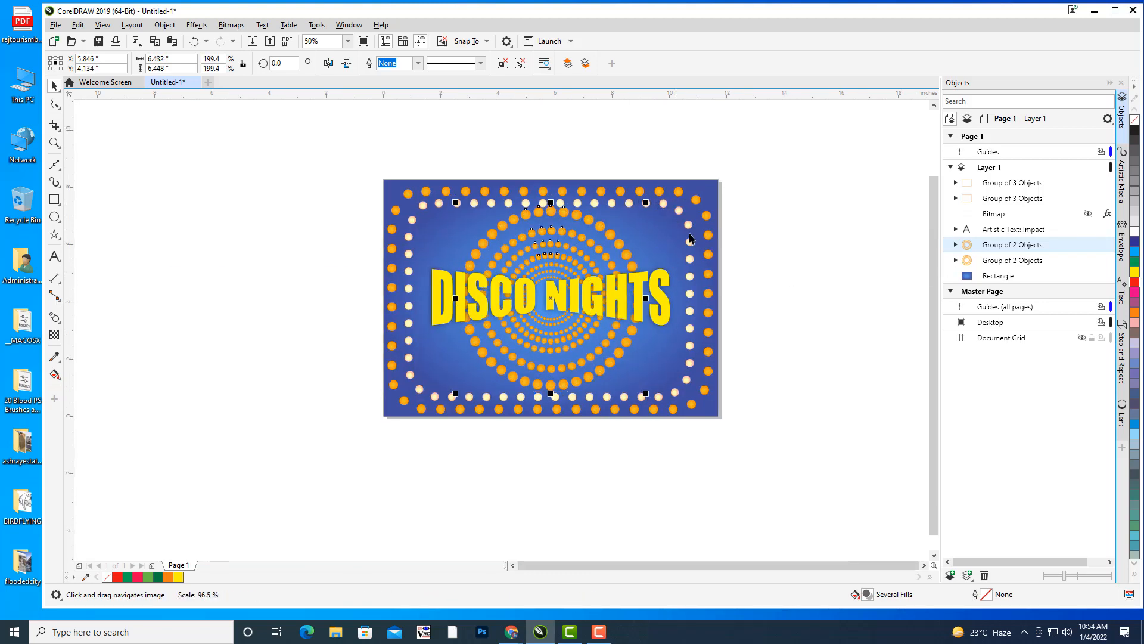
{"action": "left_click_drag", "start_coordinate": [809, 298], "coordinate": [799, 296]}
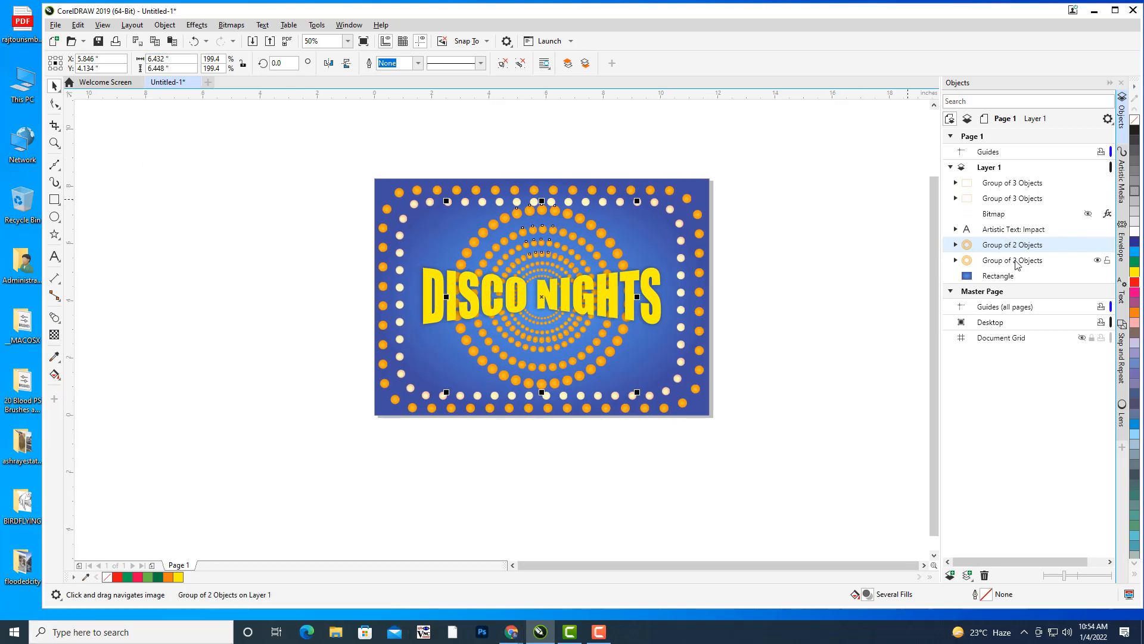
{"action": "left_click_drag", "start_coordinate": [786, 191], "coordinate": [772, 193]}
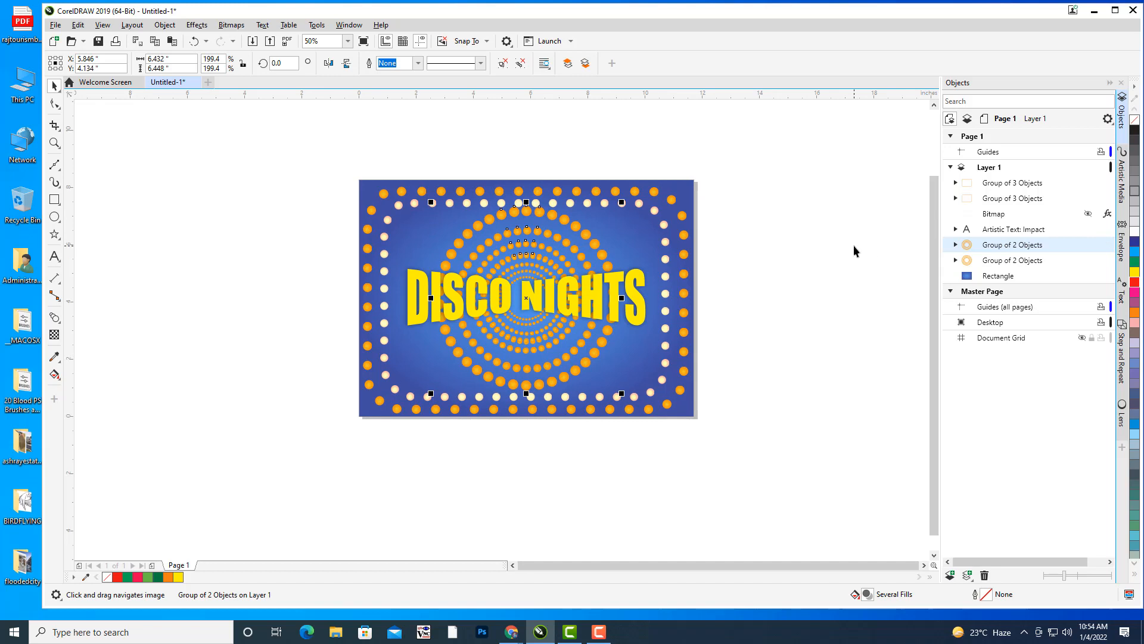
Try adding another enlarged copy of the ring set at 308.7%, and delete it
{"action": "key", "text": "ctrl+r"}
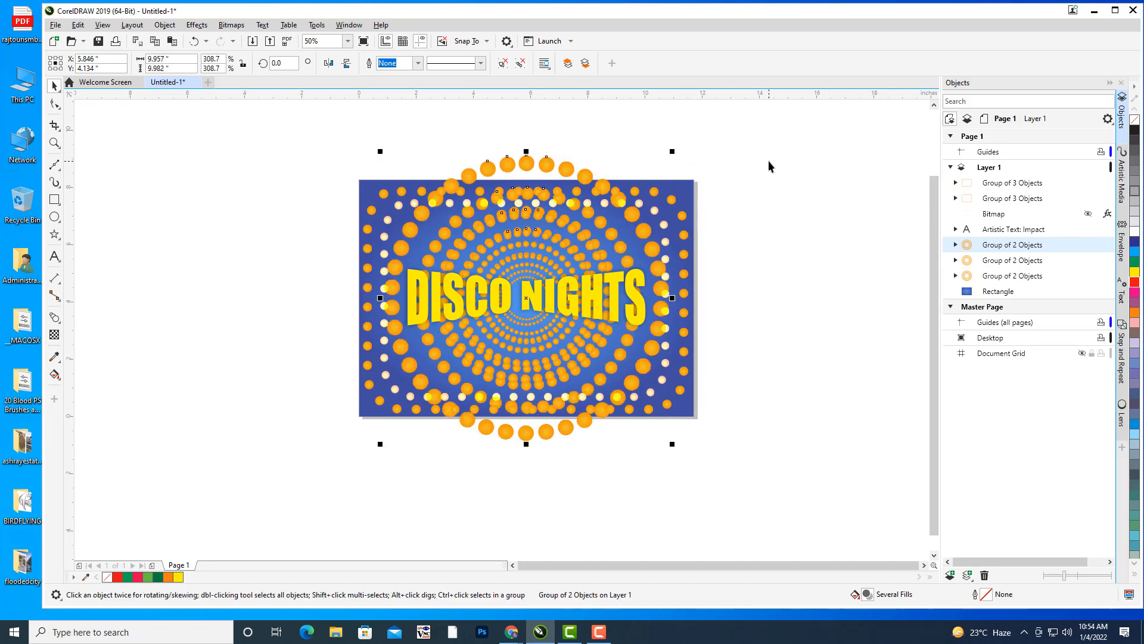
{"action": "key", "text": "Delete"}
{"action": "scroll", "coordinate": [581, 252], "scroll_direction": "left", "scroll_amount": 1}
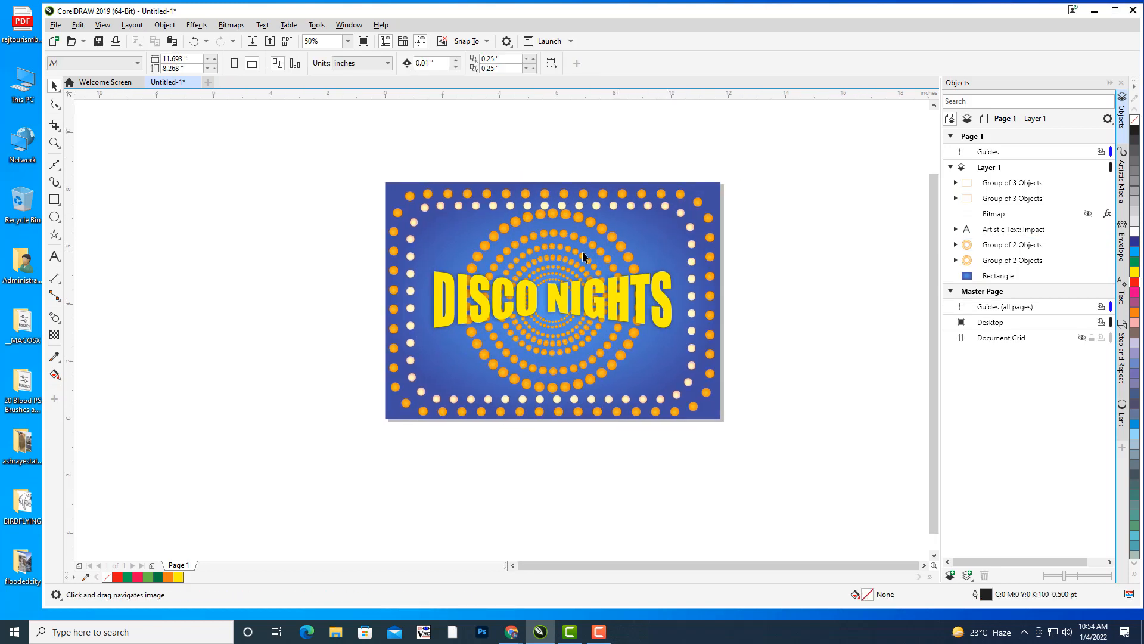
Group the two concentric ring sets behind the text into a single group
{"action": "left_click", "coordinate": [1025, 249]}
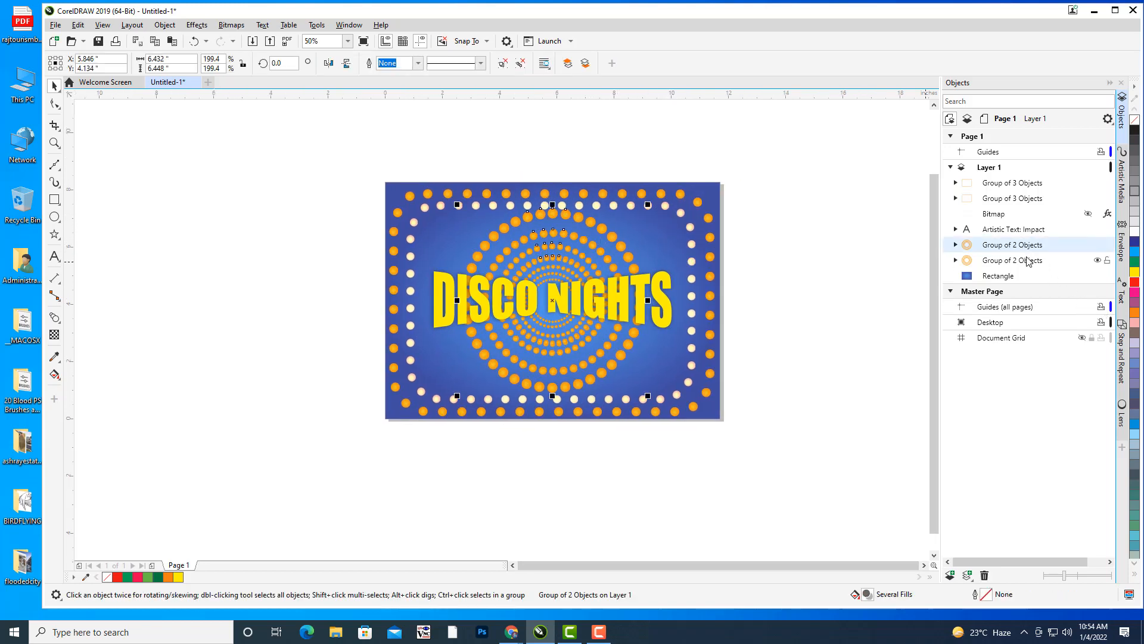
{"action": "left_click", "coordinate": [1026, 260], "text": "shift"}
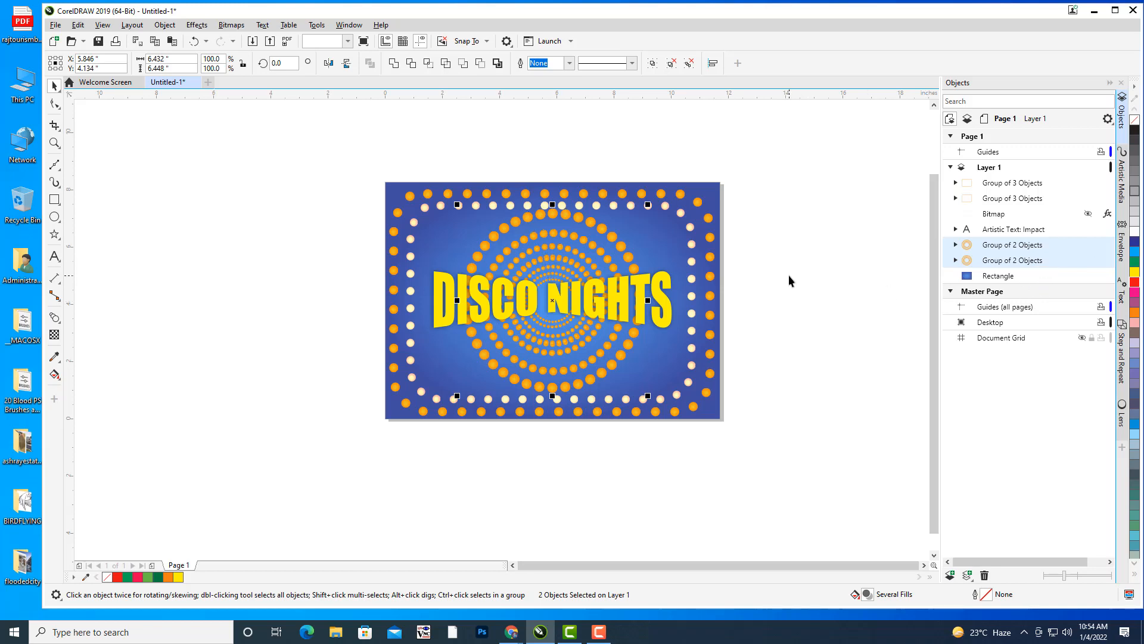
{"action": "key", "text": "ctrl+g"}
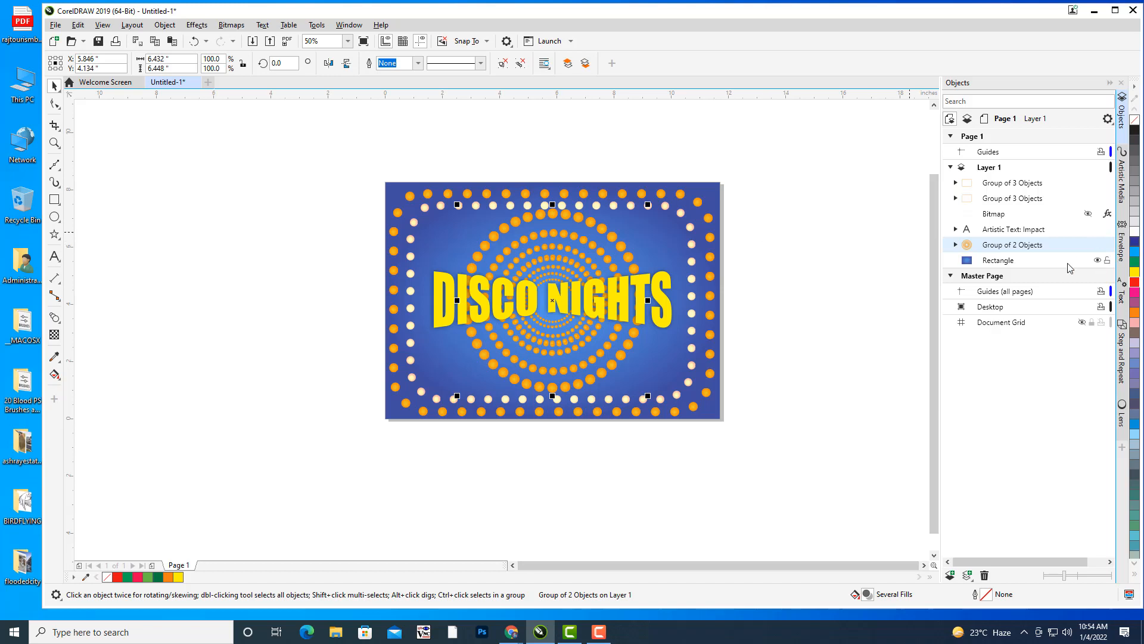
{"action": "right_click", "coordinate": [1013, 246]}
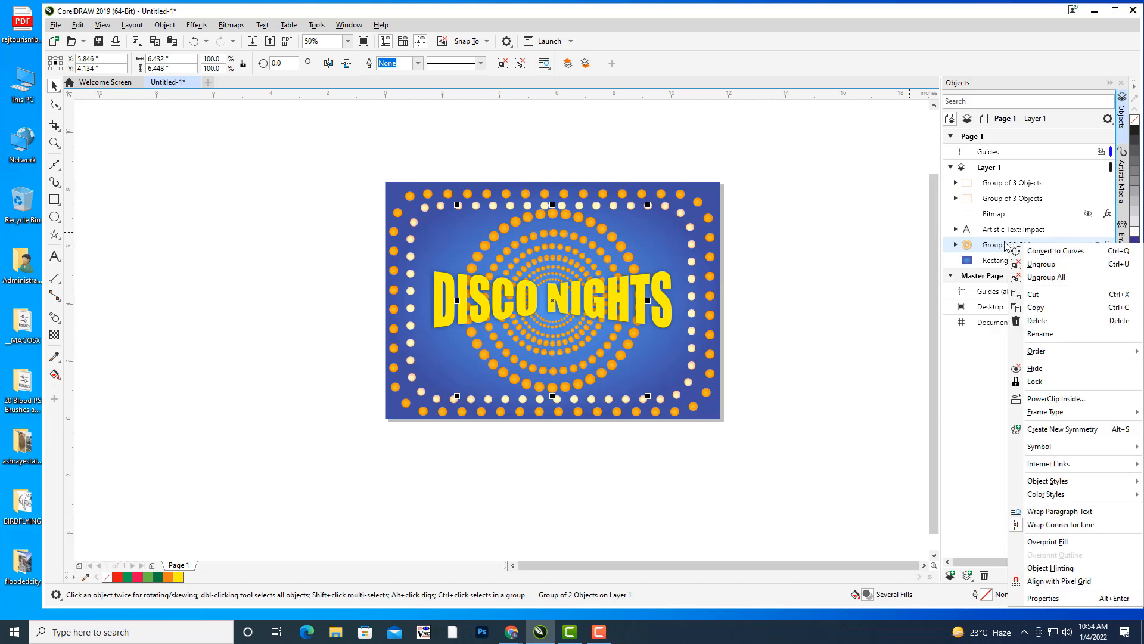
{"action": "key", "text": "Escape"}
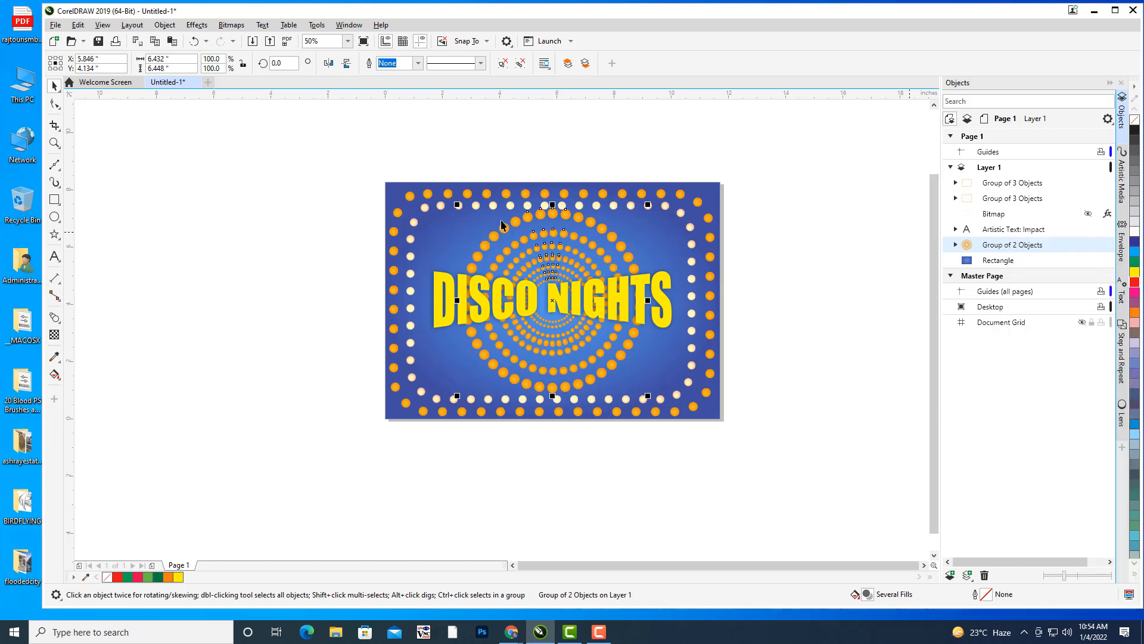
Convert the grouped light rings behind the text to a 300 dpi CMYK bitmap with anti-aliasing and a transparent background
{"action": "left_click", "coordinate": [230, 26]}
{"action": "left_click", "coordinate": [263, 40]}
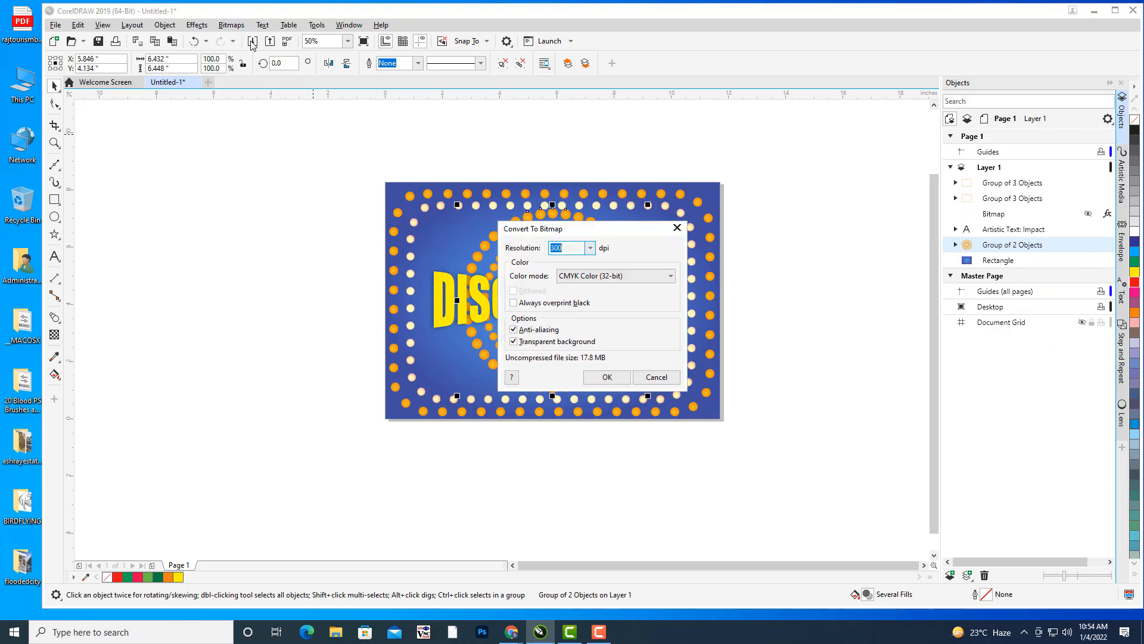
{"action": "left_click", "coordinate": [604, 377]}
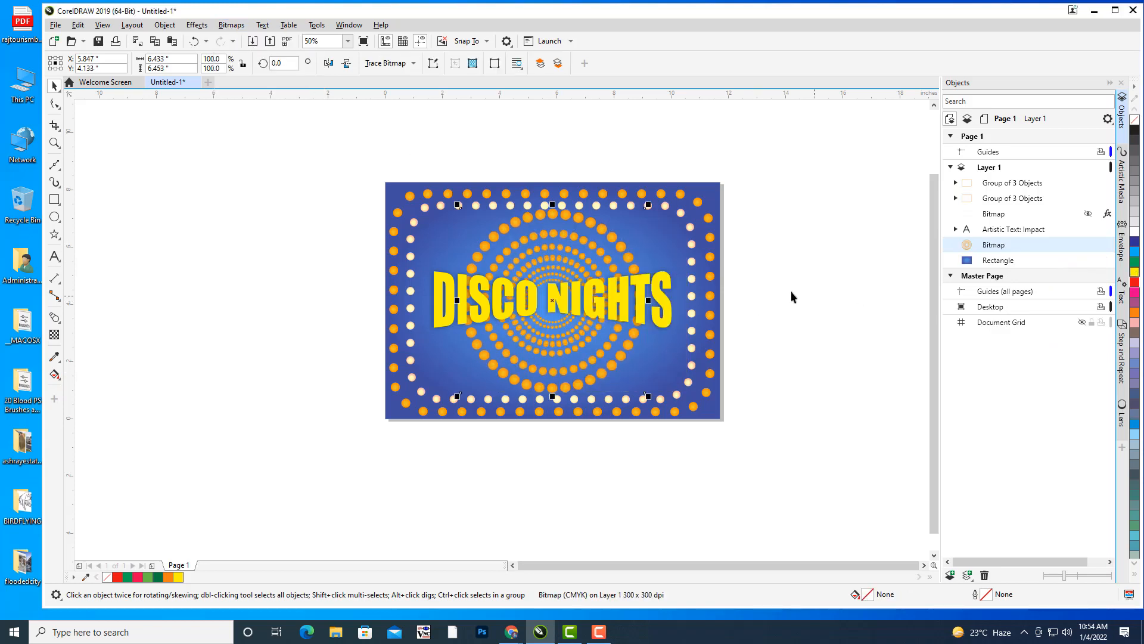
Start a Radial Blur on the ring bitmap and place the blur centre in the middle of the rings
{"action": "left_click", "coordinate": [196, 26]}
{"action": "mouse_move", "coordinate": [213, 97]}
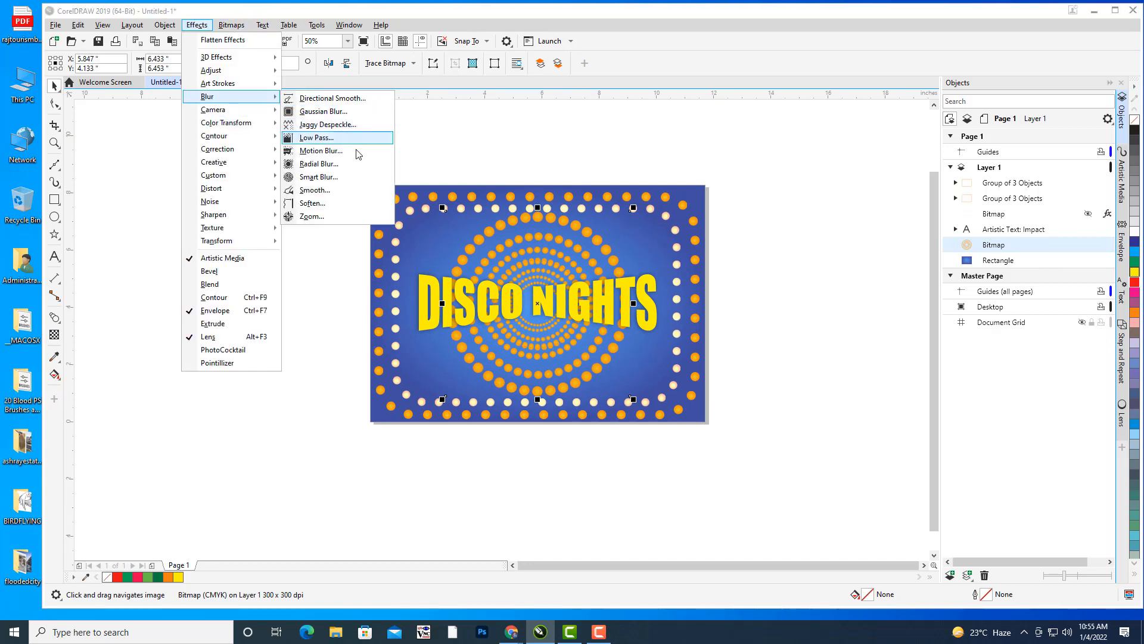
{"action": "left_click", "coordinate": [341, 166]}
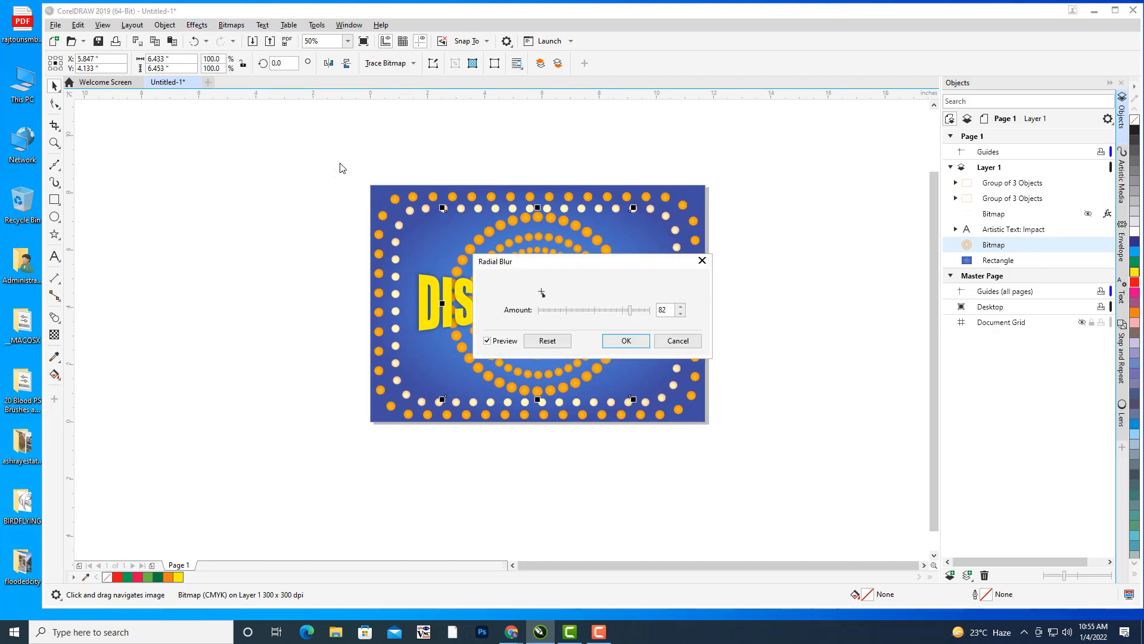
{"action": "left_click_drag", "start_coordinate": [617, 265], "coordinate": [808, 194]}
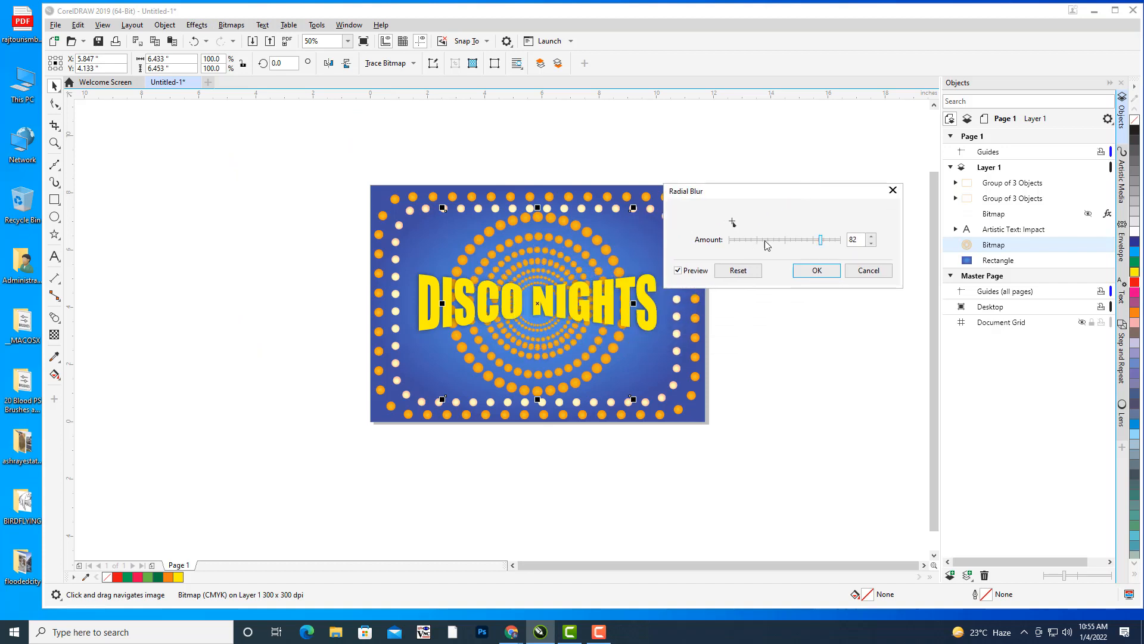
{"action": "left_click", "coordinate": [733, 222]}
{"action": "left_click", "coordinate": [534, 303]}
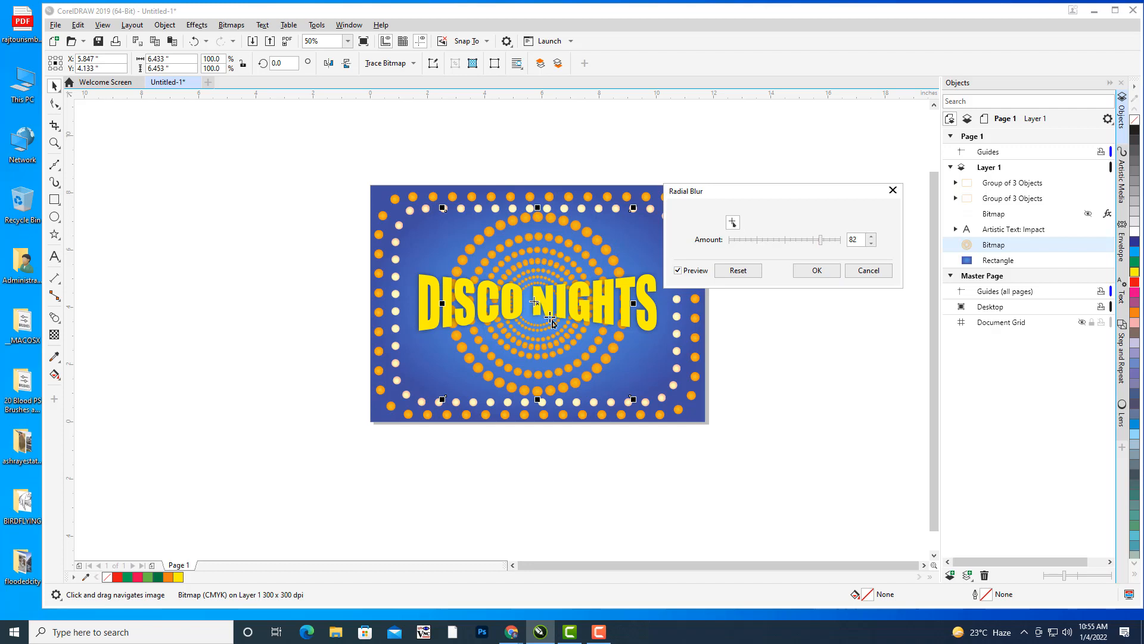
Try applying the Radial Blur to the ring bitmap with an amount of 98, and close the effect
{"action": "left_click", "coordinate": [827, 240]}
{"action": "left_click_drag", "start_coordinate": [772, 195], "coordinate": [783, 193]}
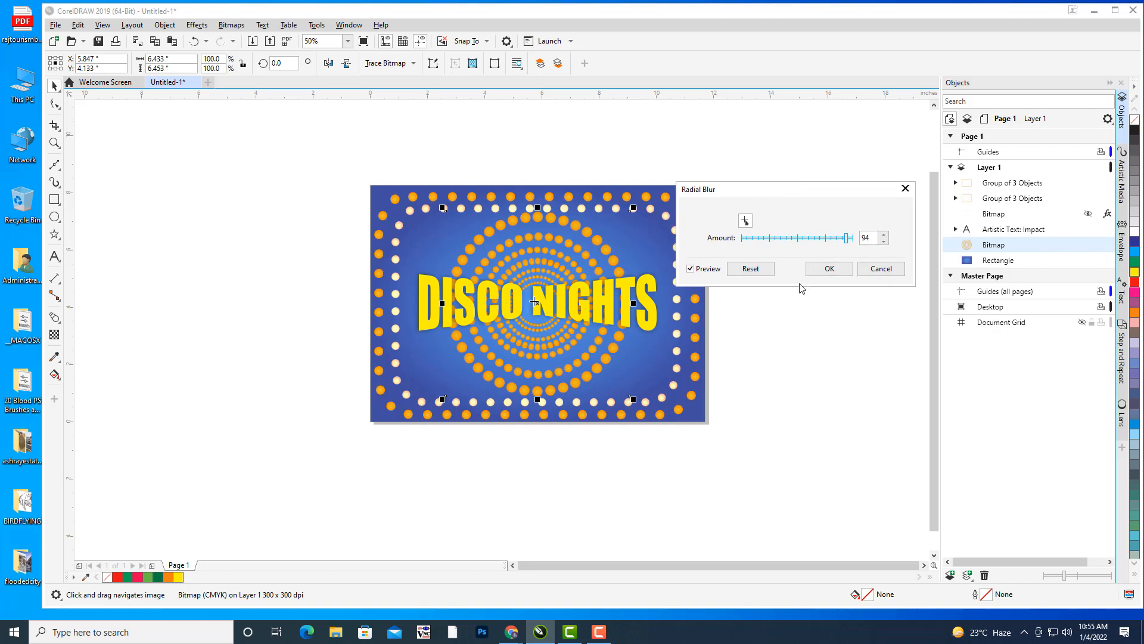
{"action": "left_click_drag", "start_coordinate": [846, 239], "coordinate": [851, 238]}
{"action": "left_click_drag", "start_coordinate": [773, 192], "coordinate": [785, 190]}
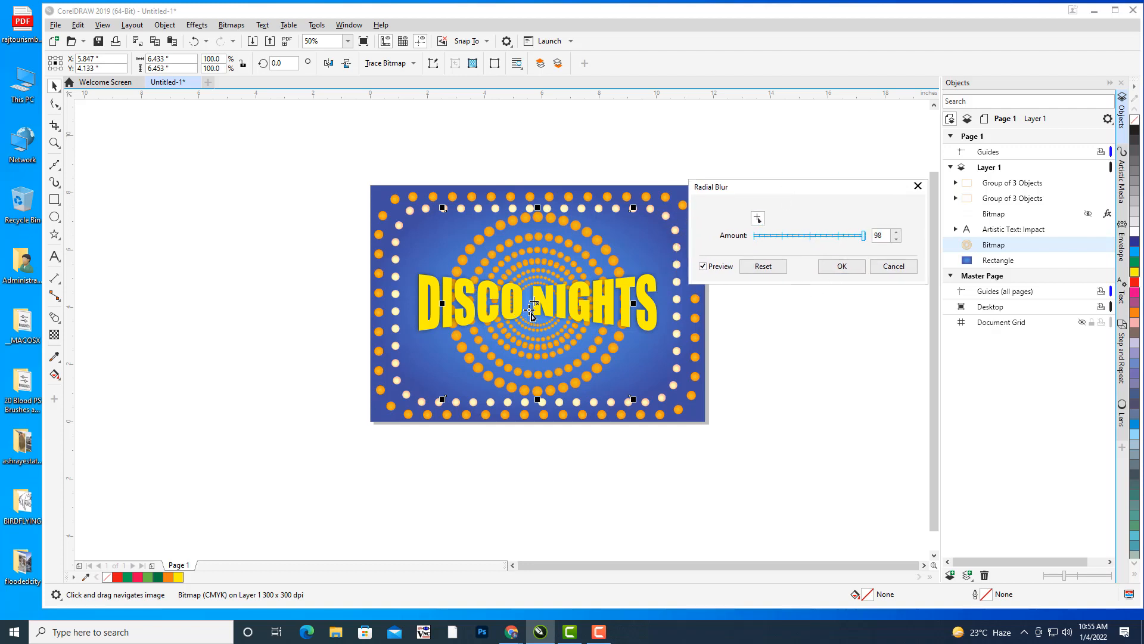
{"action": "left_click", "coordinate": [838, 266]}
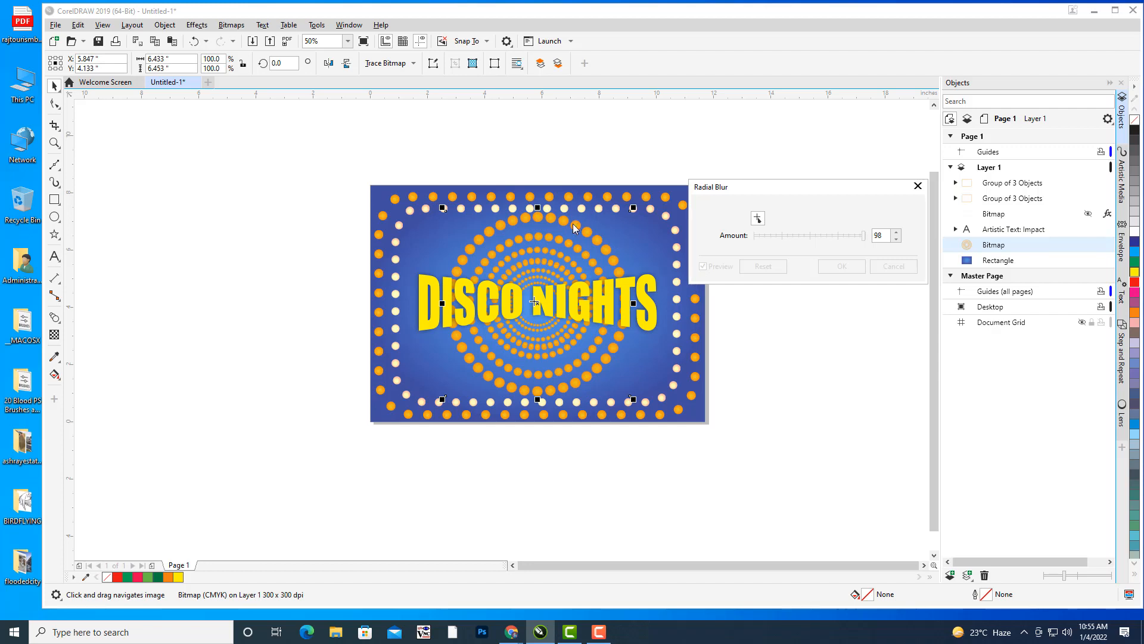
{"action": "left_click_drag", "start_coordinate": [744, 187], "coordinate": [783, 162]}
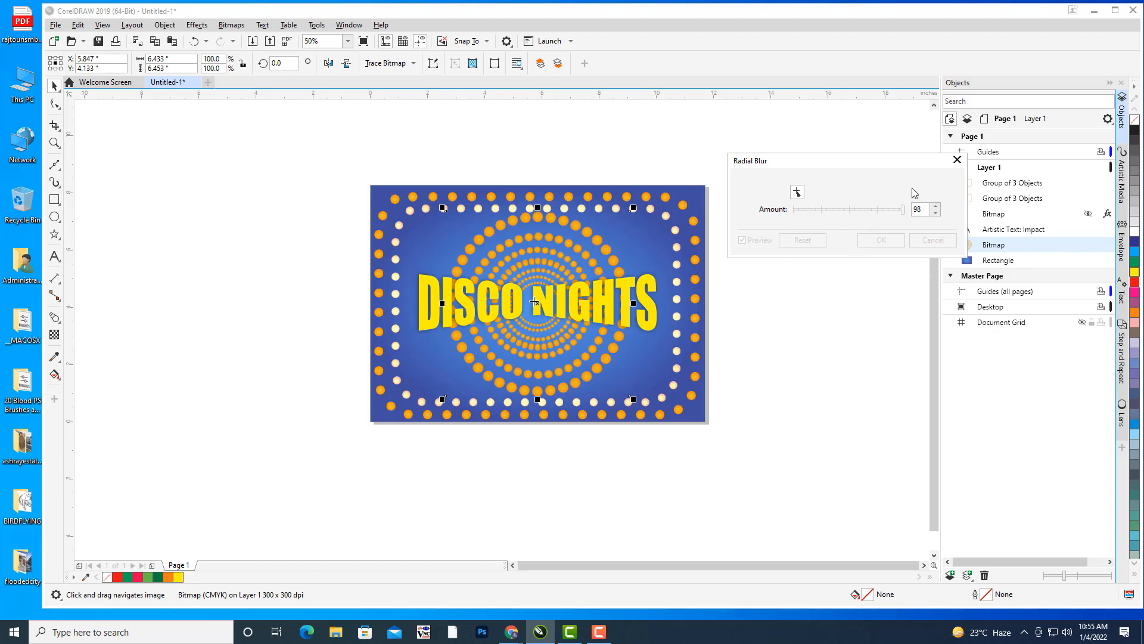
{"action": "left_click", "coordinate": [957, 160]}
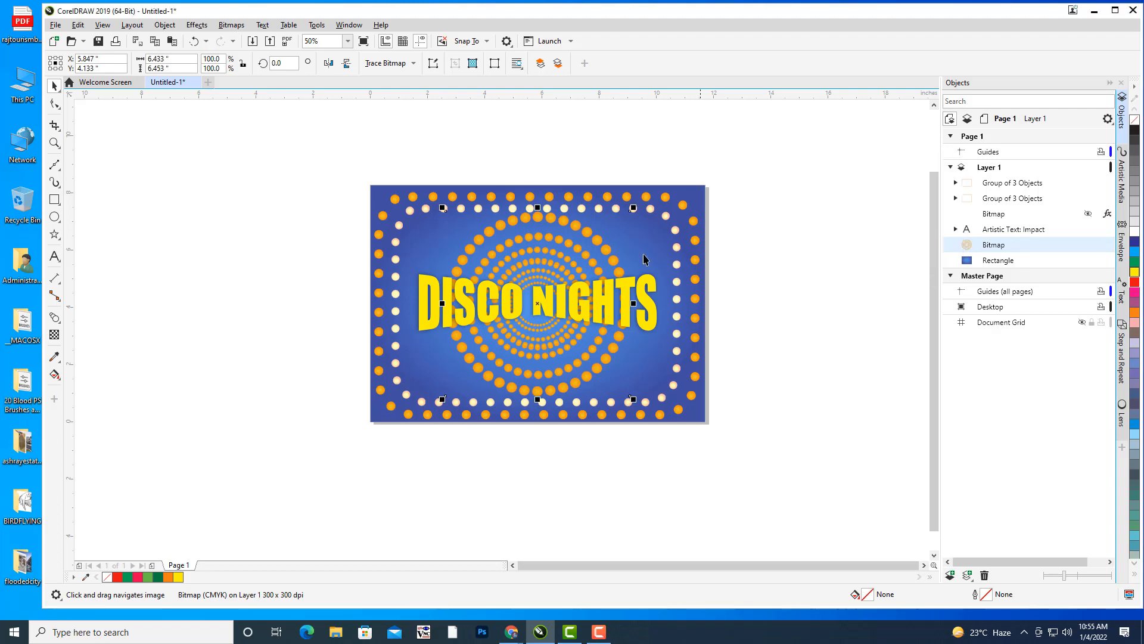
{"action": "key", "text": "h"}
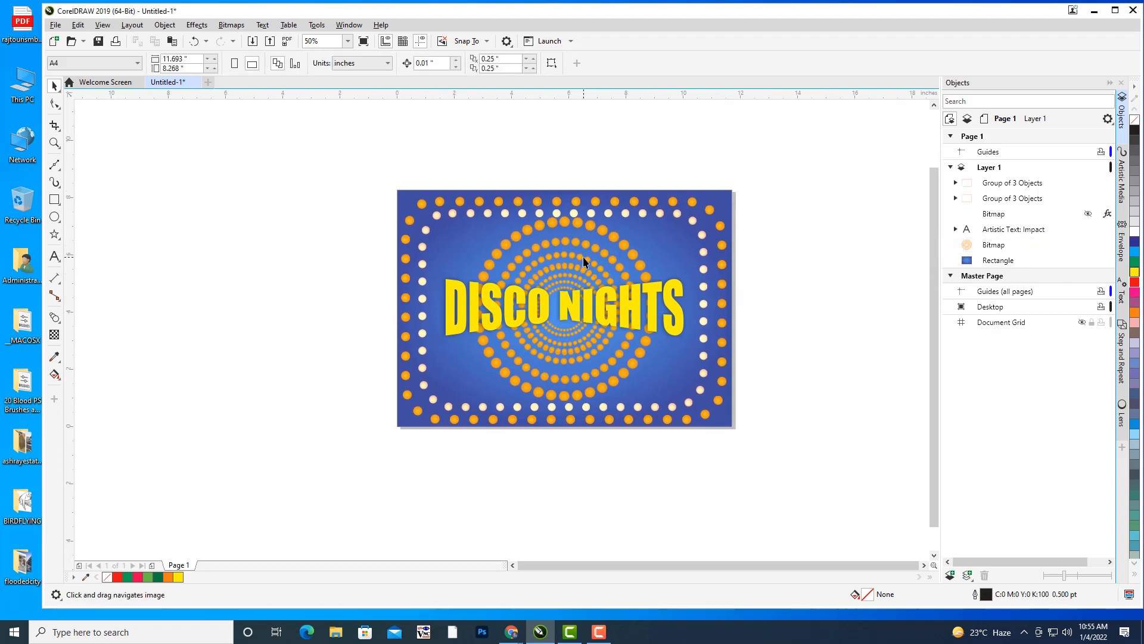
{"action": "scroll", "coordinate": [583, 256], "scroll_direction": "up", "scroll_amount": 2}
{"action": "left_click_drag", "start_coordinate": [584, 256], "coordinate": [551, 270]}
{"action": "scroll", "coordinate": [567, 261], "scroll_direction": "down", "scroll_amount": 2}
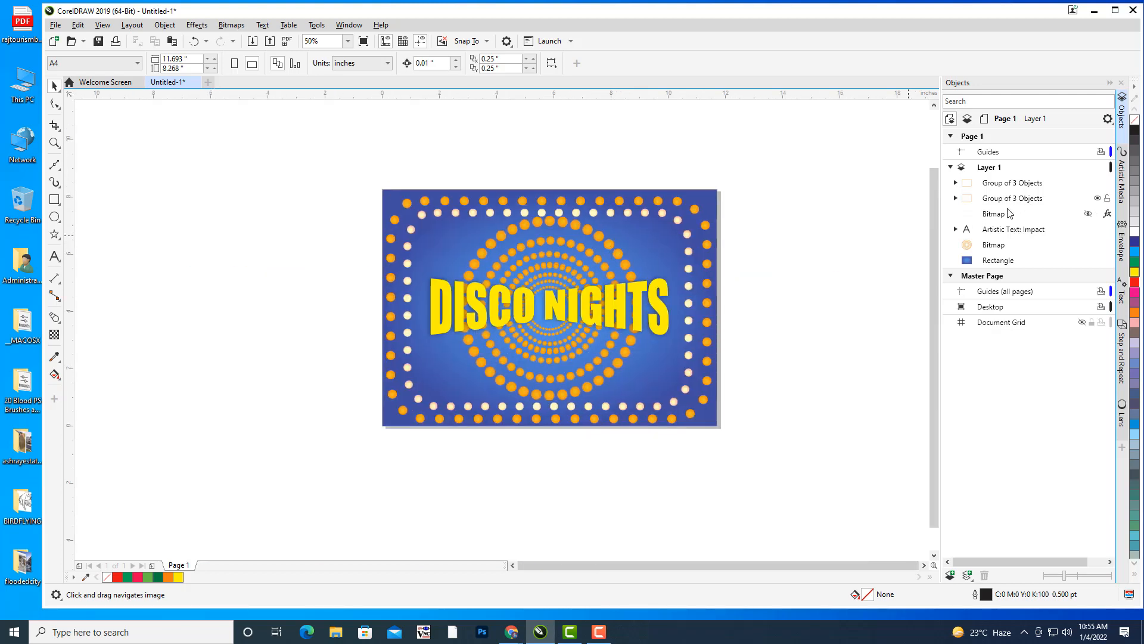
{"action": "left_click", "coordinate": [994, 214]}
{"action": "key", "text": "h"}
{"action": "left_click_drag", "start_coordinate": [773, 256], "coordinate": [750, 256]}
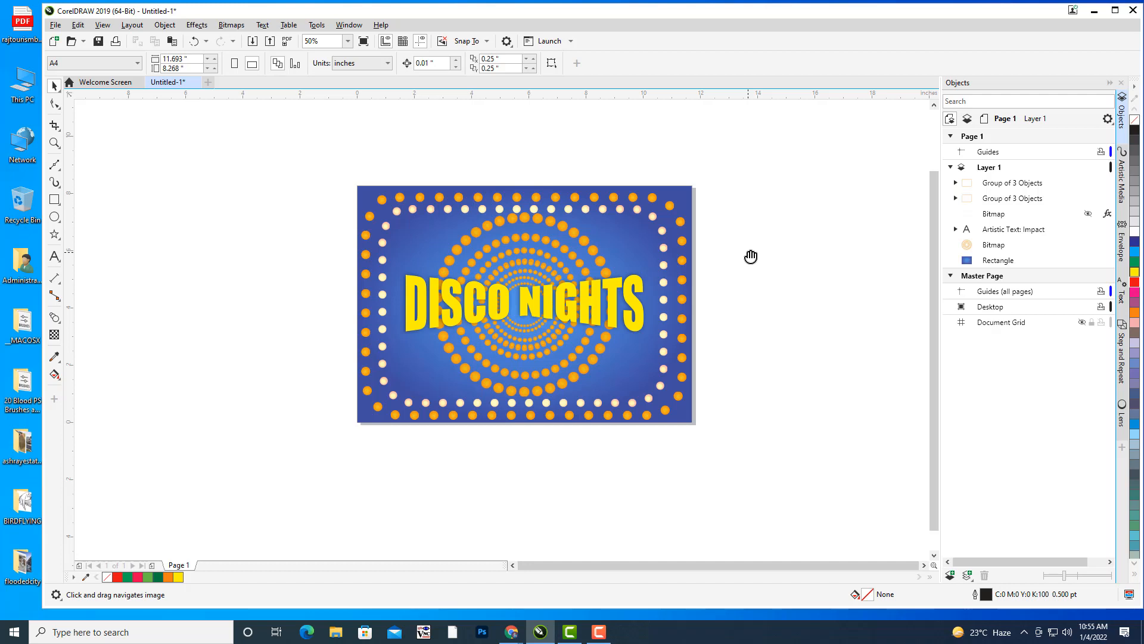
{"action": "left_click_drag", "start_coordinate": [639, 279], "coordinate": [602, 276]}
{"action": "left_click_drag", "start_coordinate": [783, 243], "coordinate": [744, 250]}
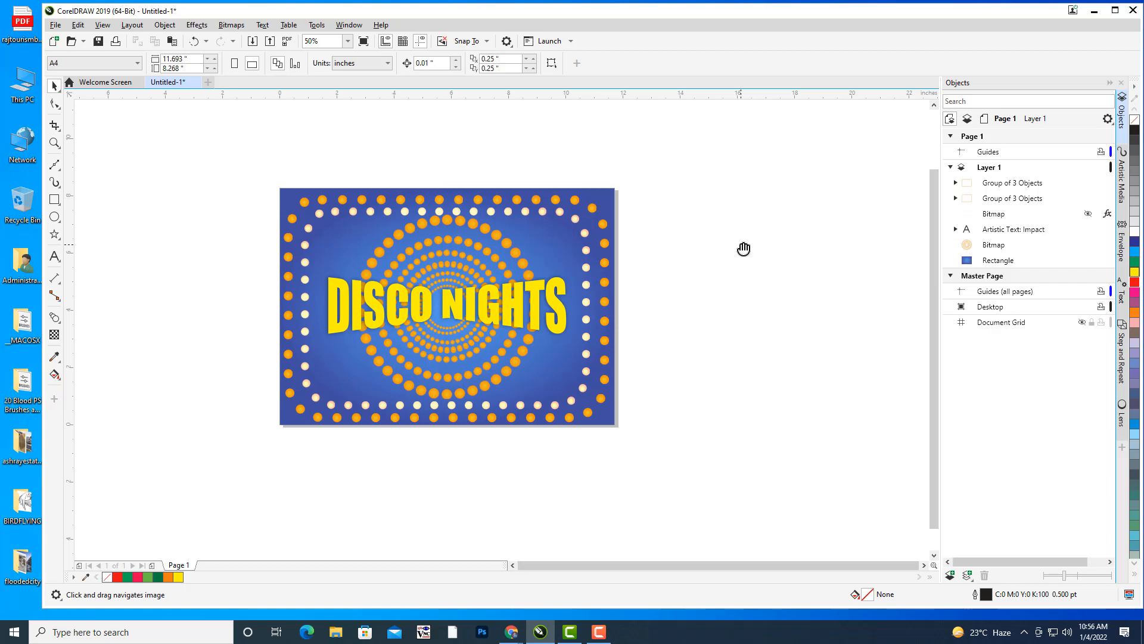
{"action": "left_click_drag", "start_coordinate": [664, 313], "coordinate": [693, 316]}
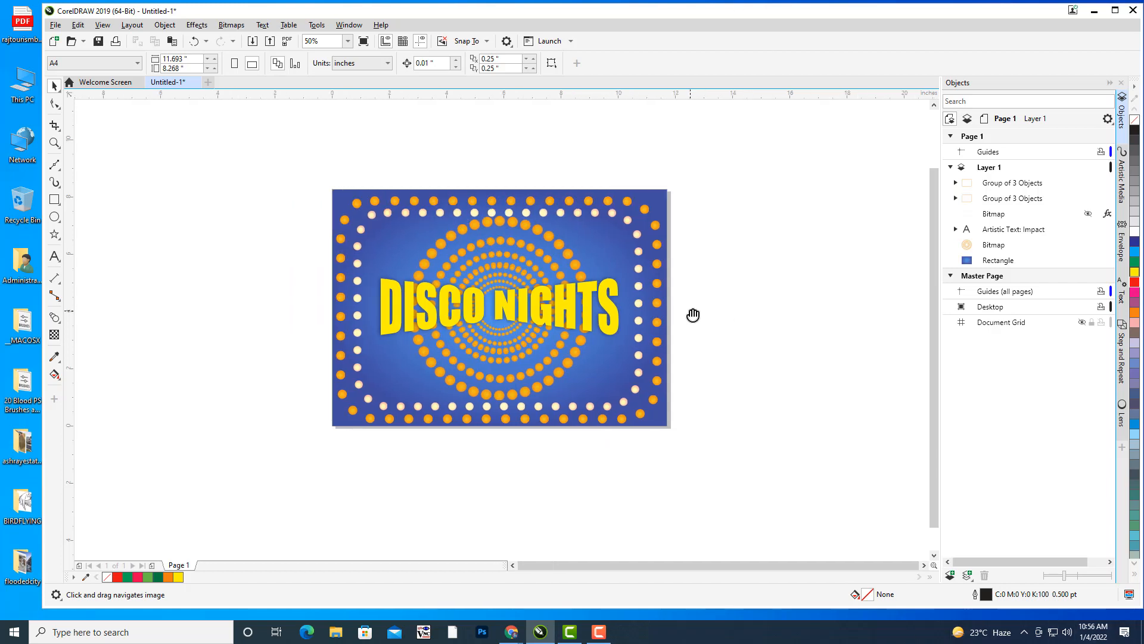
Create a new A4 document in landscape orientation
{"action": "left_click", "coordinate": [55, 25]}
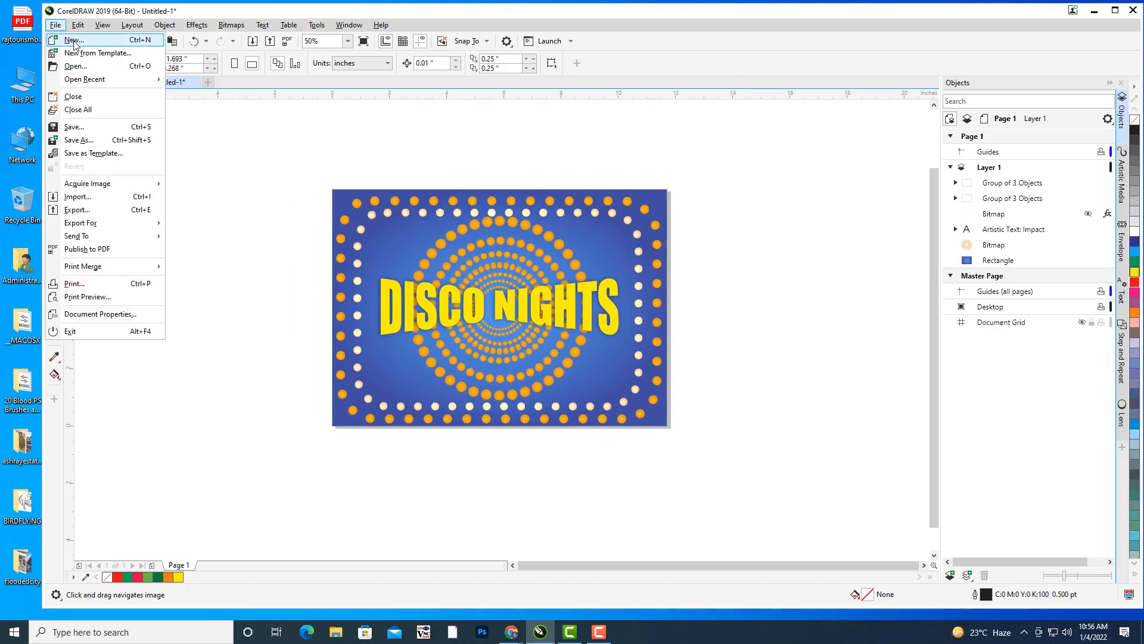
{"action": "left_click", "coordinate": [74, 40]}
{"action": "left_click", "coordinate": [626, 458]}
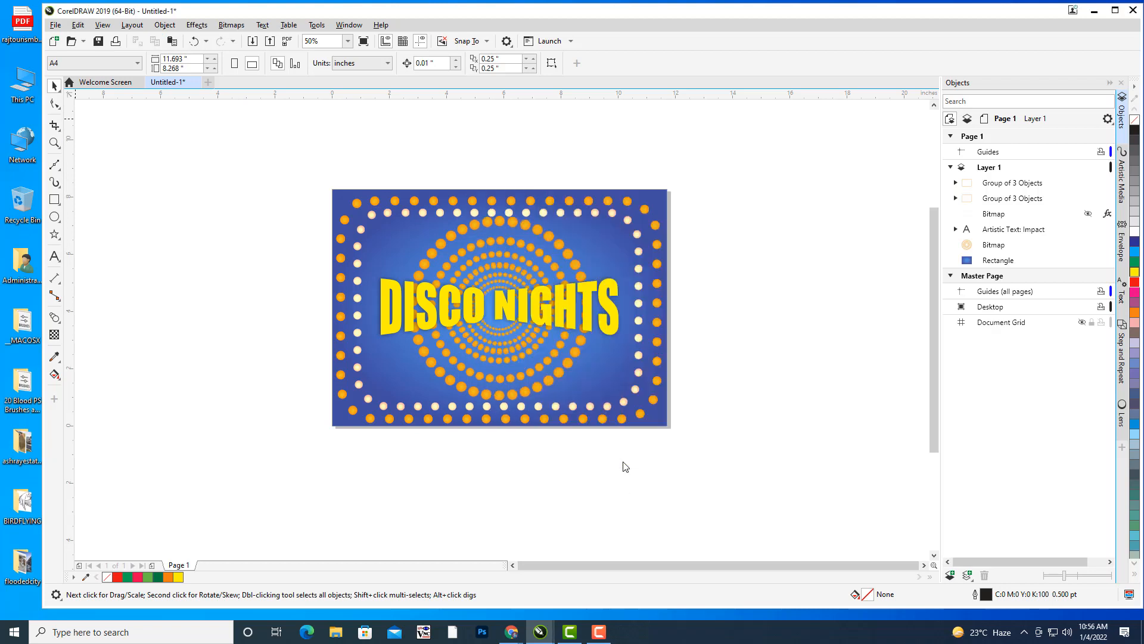
{"action": "left_click_drag", "start_coordinate": [580, 285], "coordinate": [596, 315]}
{"action": "left_click", "coordinate": [252, 64]}
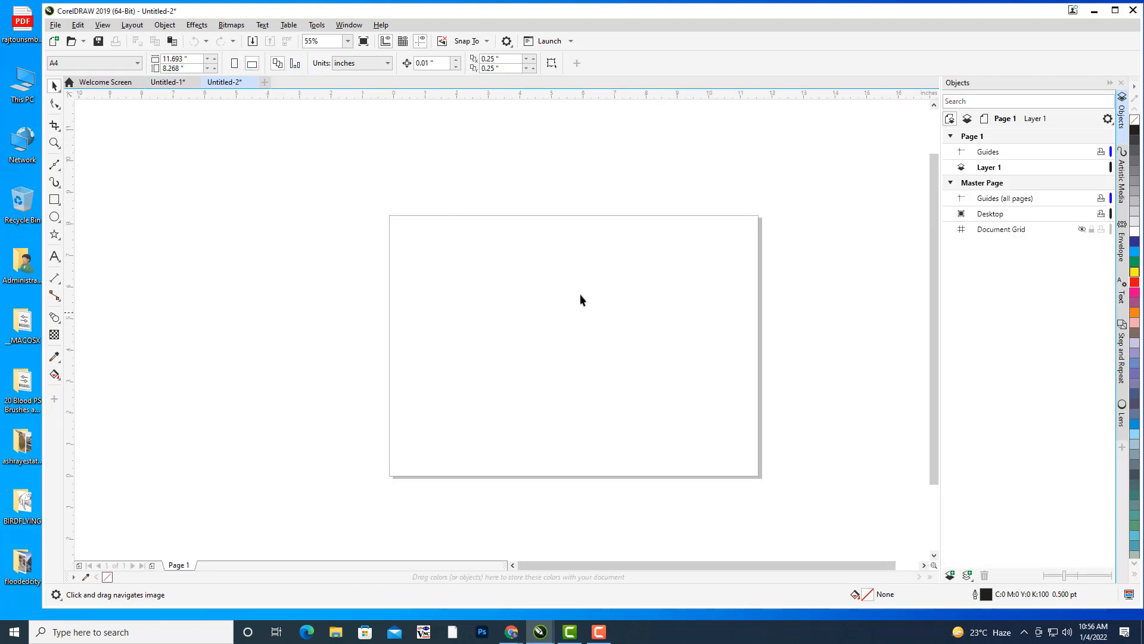
{"action": "scroll", "coordinate": [578, 298], "scroll_direction": "up", "scroll_amount": 2}
{"action": "left_click_drag", "start_coordinate": [667, 291], "coordinate": [667, 197]}
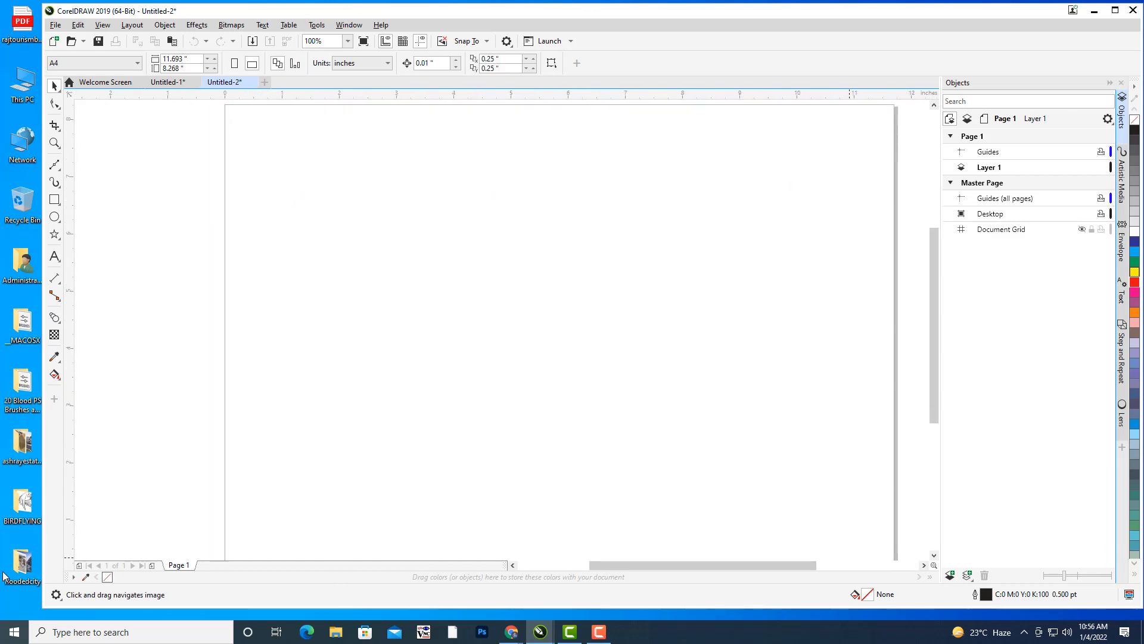
{"action": "left_click_drag", "start_coordinate": [577, 285], "coordinate": [577, 285]}
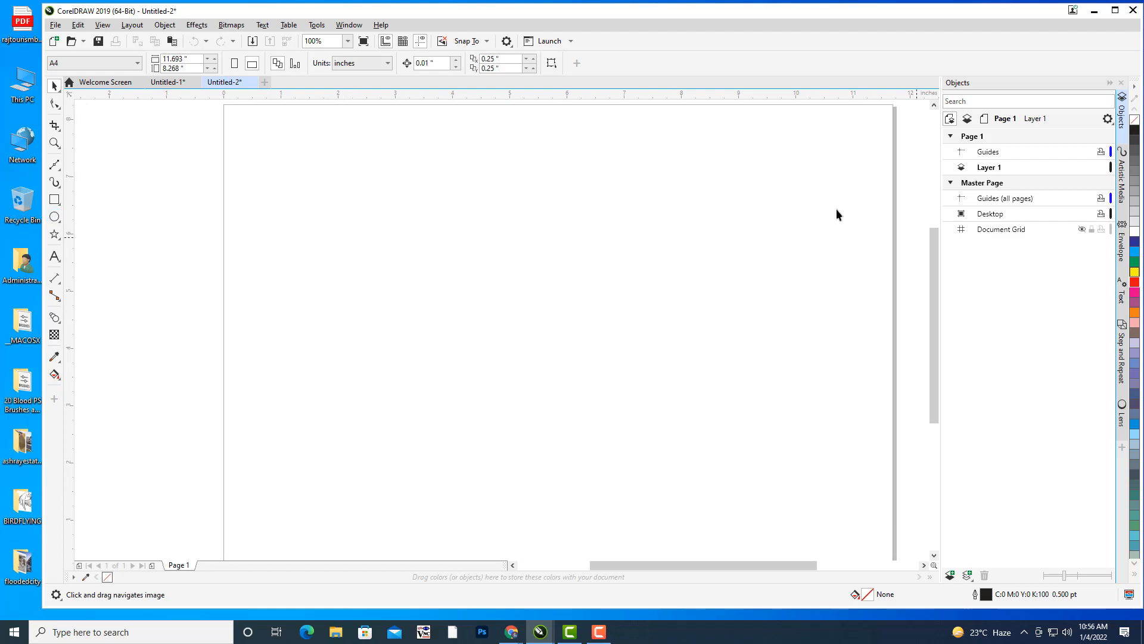
Draw a tall ellipse about 2.82 inches wide and 4.43 inches high on the page
{"action": "left_click", "coordinate": [54, 216]}
{"action": "left_click_drag", "start_coordinate": [733, 291], "coordinate": [711, 284]}
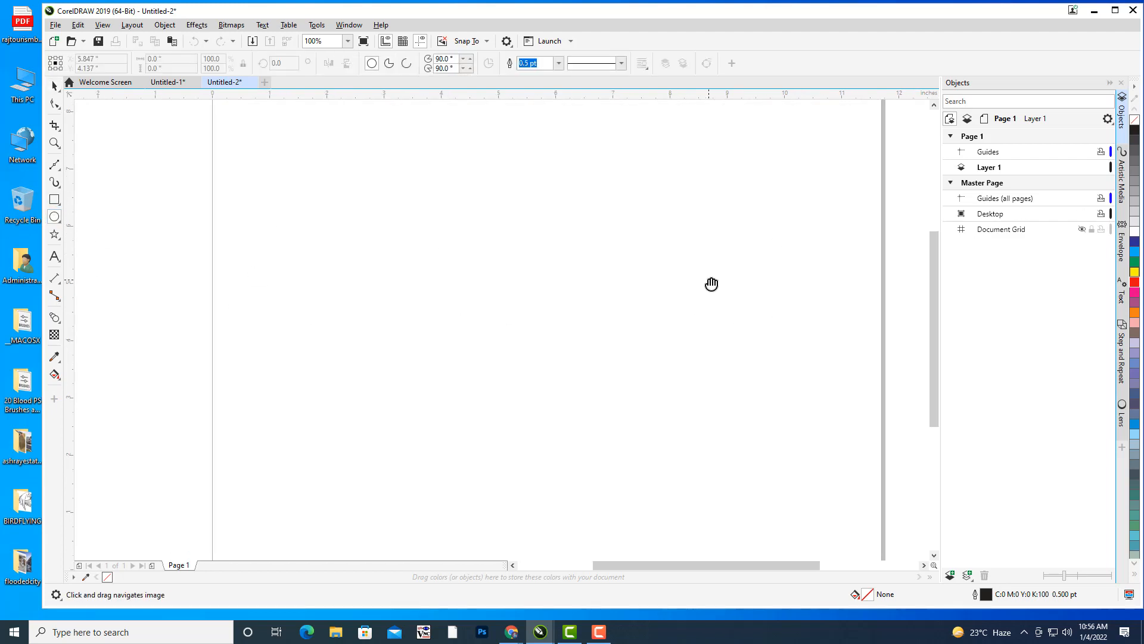
{"action": "left_click_drag", "start_coordinate": [584, 179], "coordinate": [754, 438]}
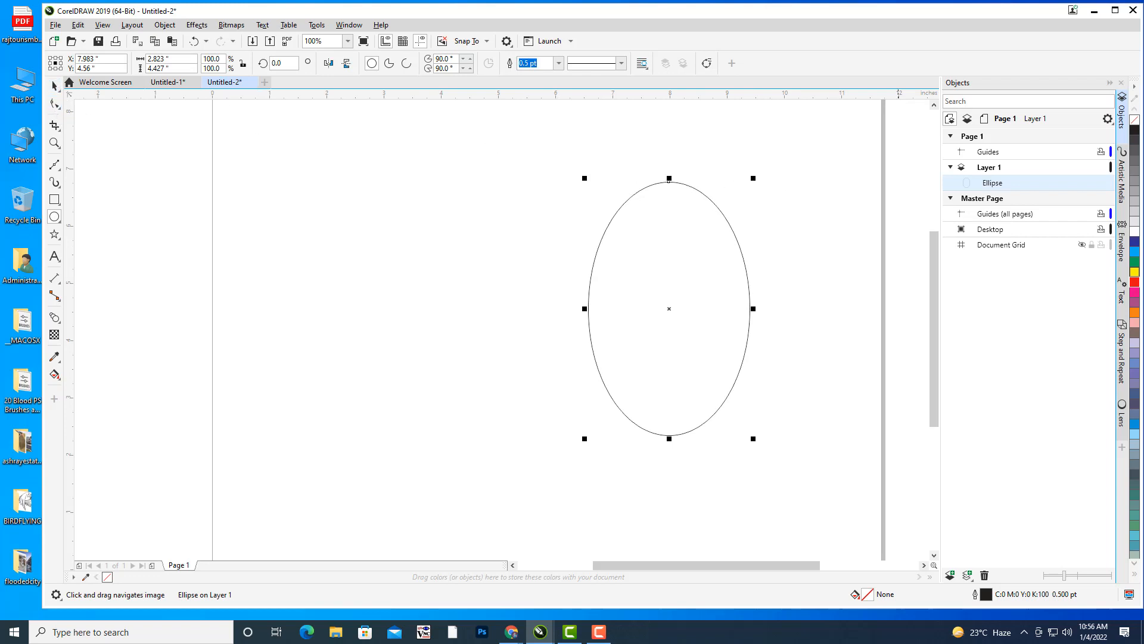
Fill the ellipse with green (C:100 M:0 Y:100 K:0) and remove its outline
{"action": "left_click", "coordinate": [1137, 264]}
{"action": "left_click_drag", "start_coordinate": [620, 270], "coordinate": [597, 271]}
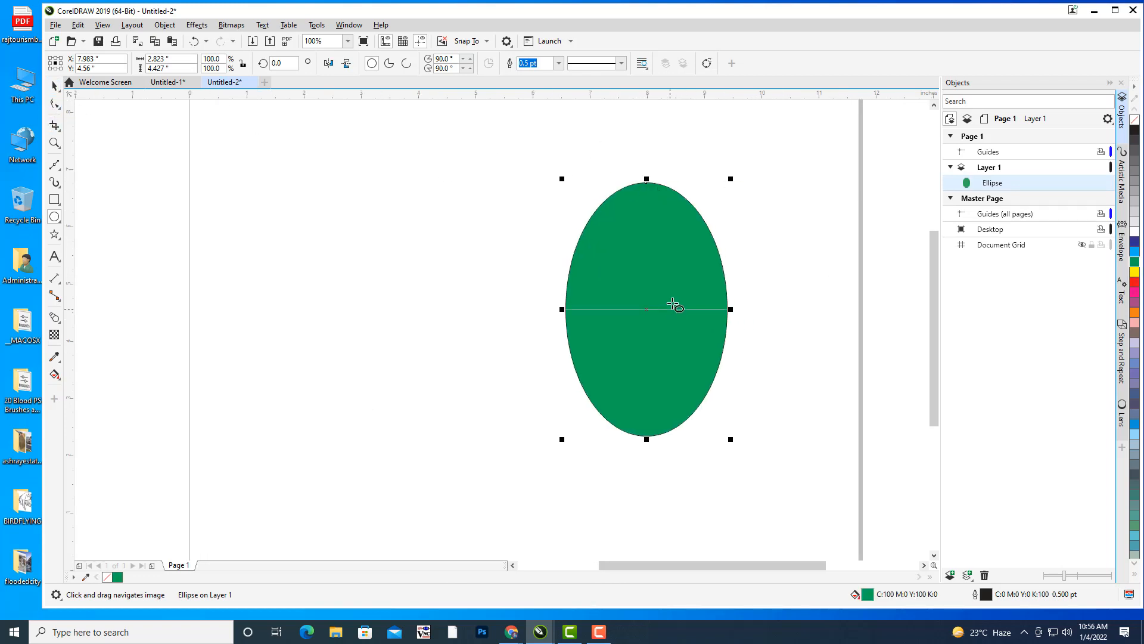
{"action": "left_click", "coordinate": [559, 63]}
{"action": "left_click", "coordinate": [530, 72]}
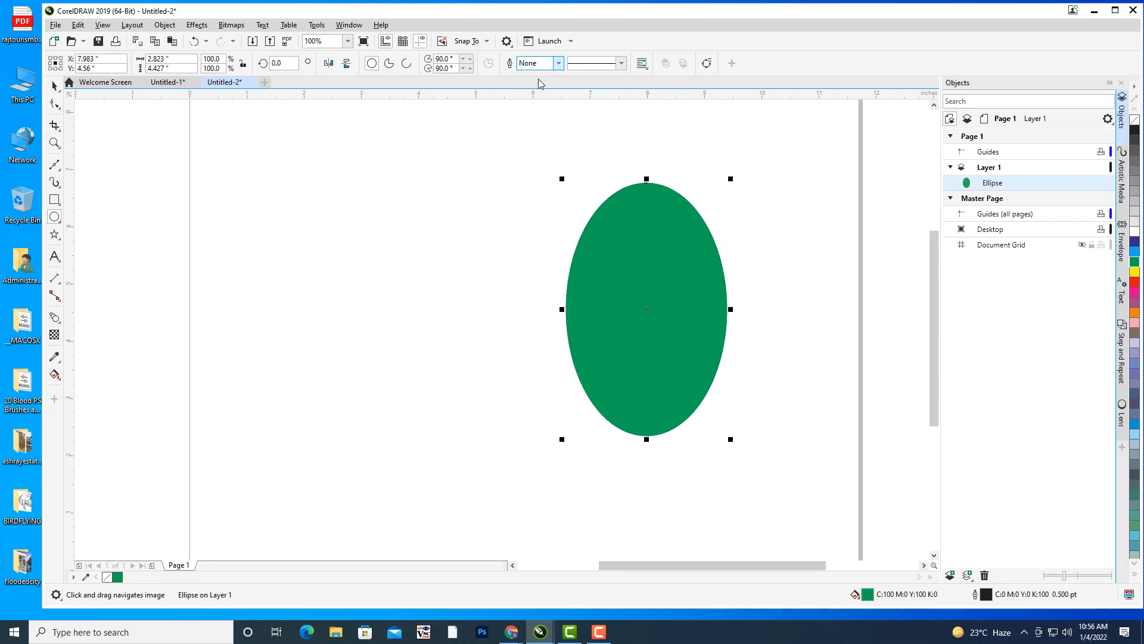
Move the ellipse down to about X 8.11, Y 4.03 inches and convert it to curves
{"action": "left_click", "coordinate": [54, 86]}
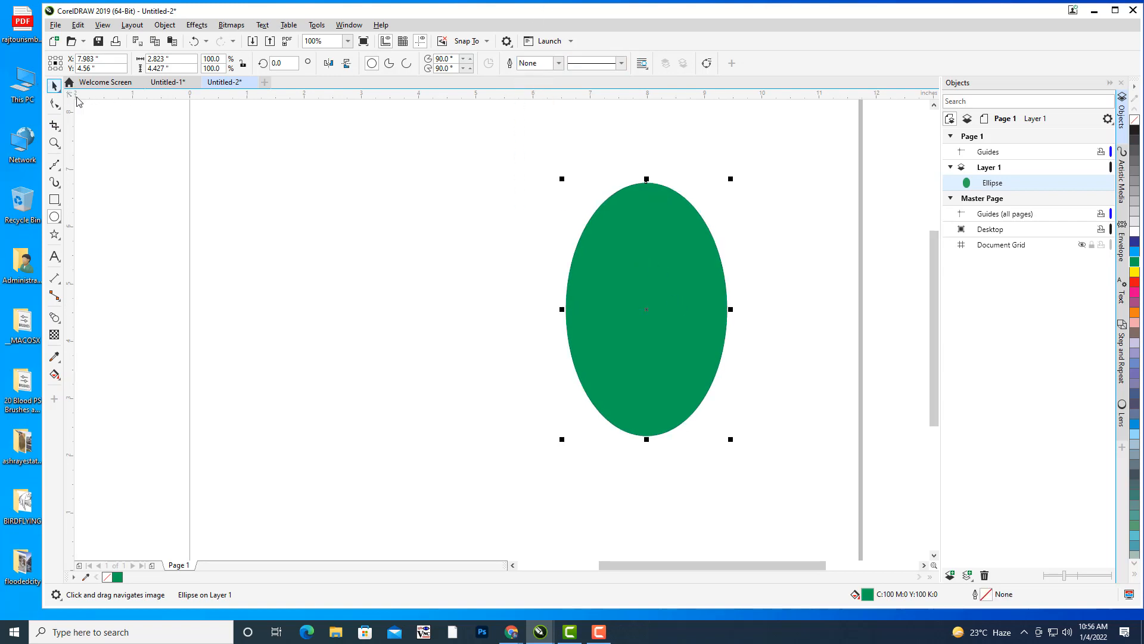
{"action": "left_click", "coordinate": [802, 293]}
{"action": "left_click_drag", "start_coordinate": [685, 269], "coordinate": [692, 300]}
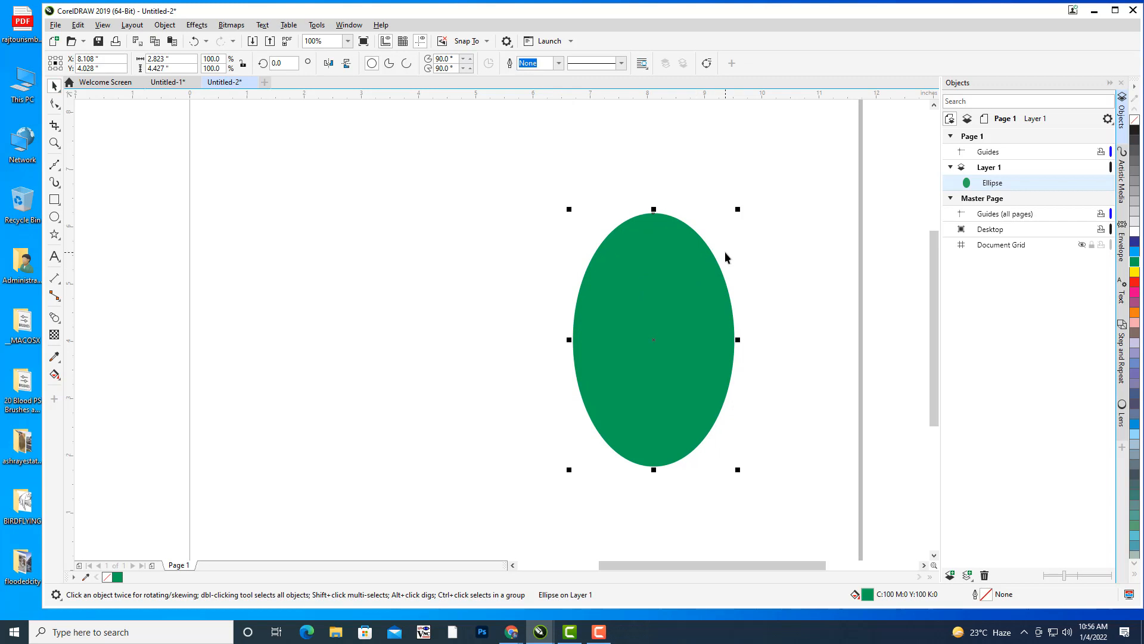
{"action": "key", "text": "ctrl+q"}
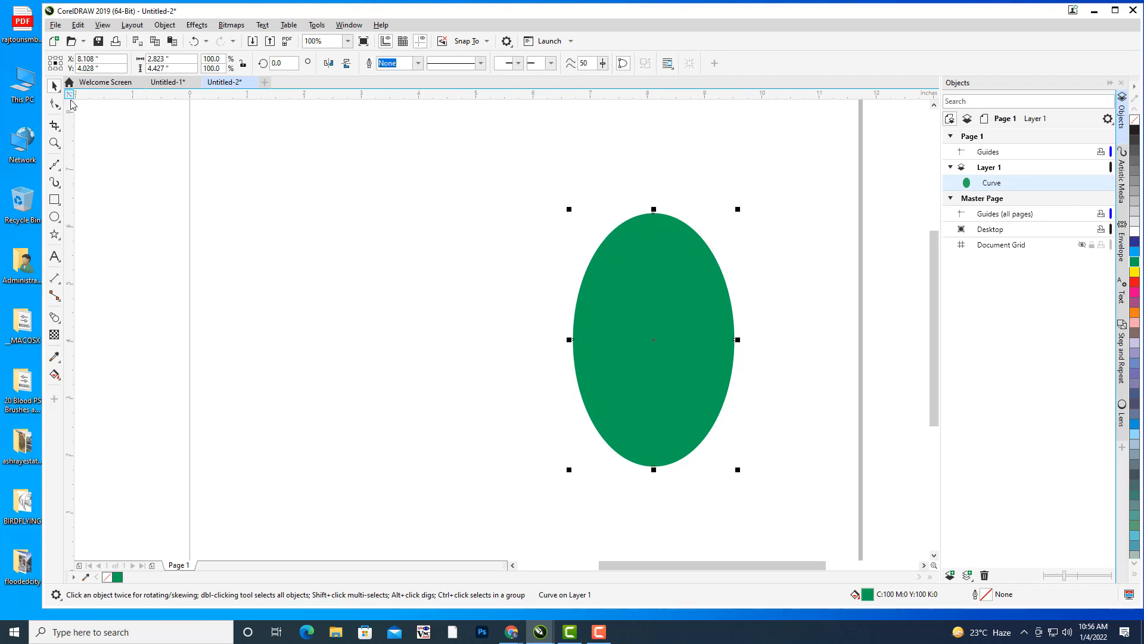
Collapse the curve handles onto the upper and lower end nodes to give the ellipse pointed tips
{"action": "key", "text": "F10"}
{"action": "left_click", "coordinate": [653, 213]}
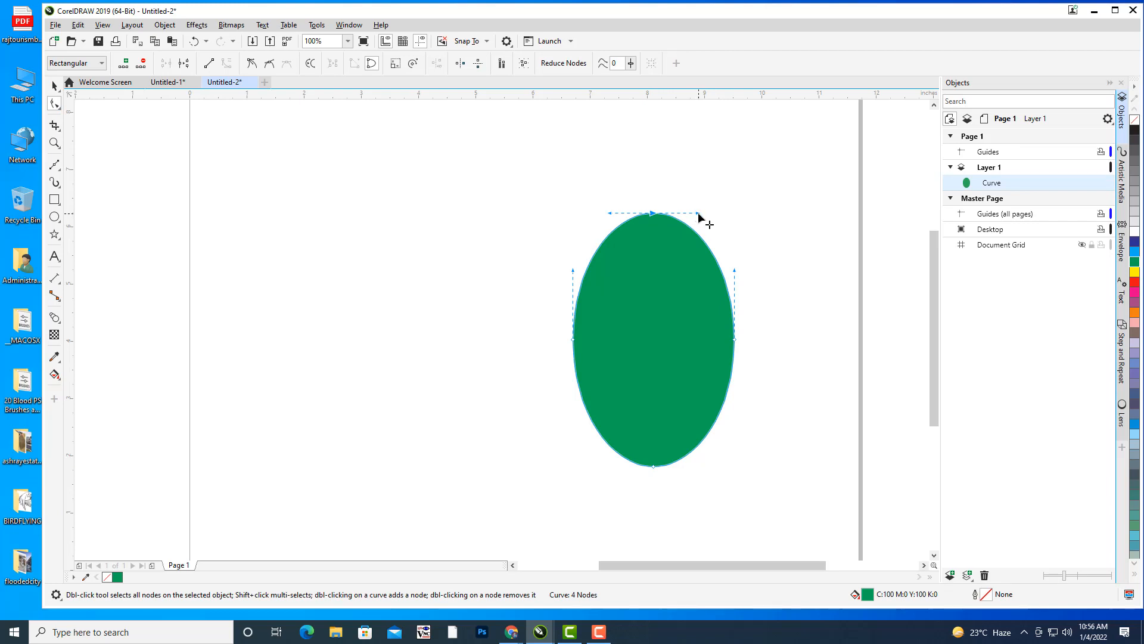
{"action": "left_click_drag", "start_coordinate": [698, 215], "coordinate": [654, 213]}
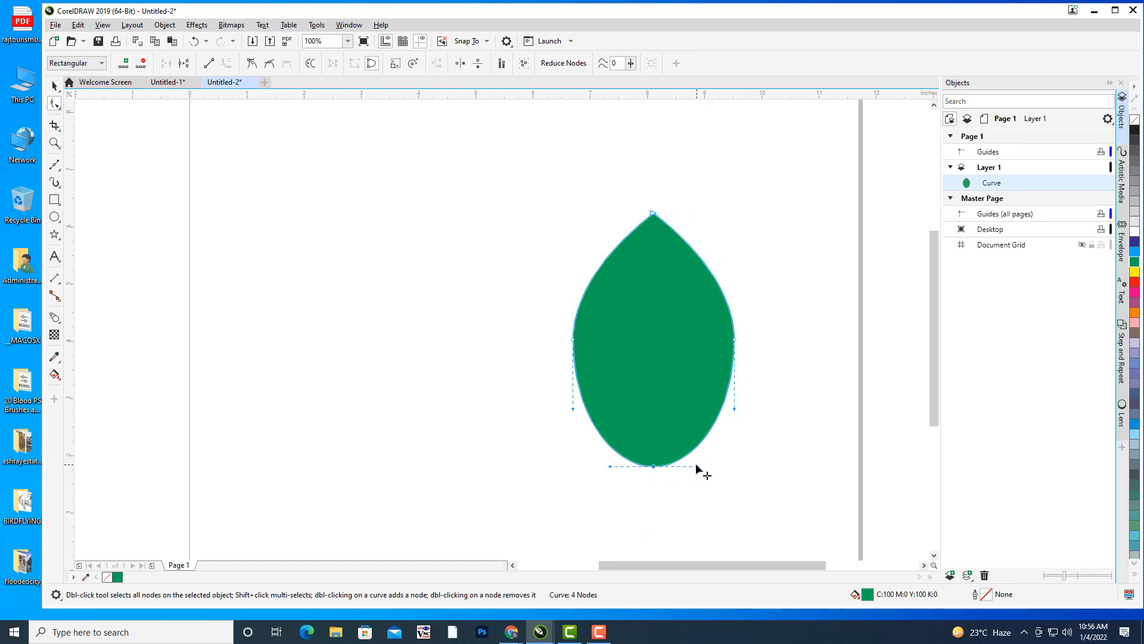
{"action": "left_click_drag", "start_coordinate": [696, 464], "coordinate": [655, 466]}
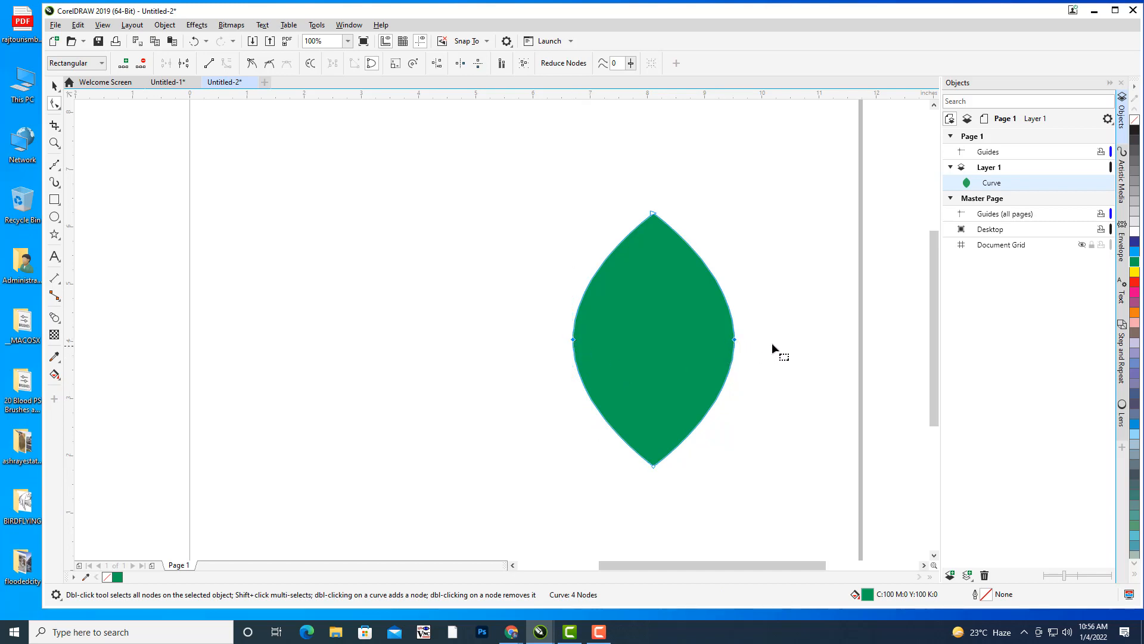
Nudge the two side nodes down to shape the pointed ellipse into a teardrop
{"action": "key", "text": "Down"}
{"action": "key", "text": "Down"}
{"action": "key", "text": "Down"}
{"action": "key", "text": "Down"}
{"action": "key", "text": "Down"}
{"action": "key", "text": "Down"}
{"action": "key", "text": "Down"}
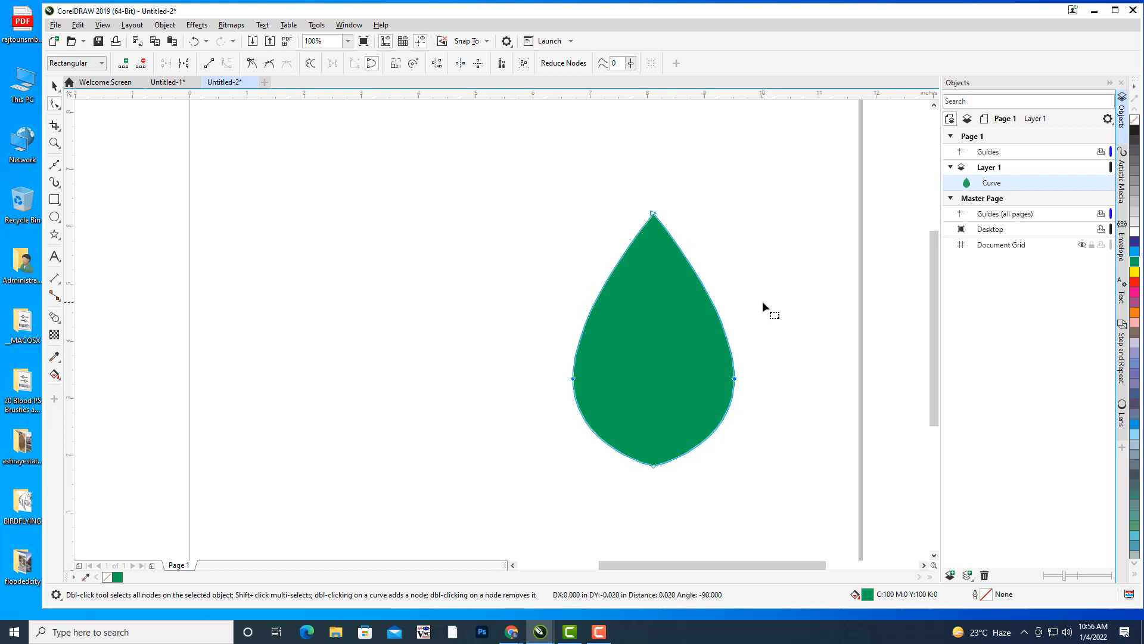
{"action": "key", "text": "Down"}
{"action": "key", "text": "Down"}
{"action": "key", "text": "Down"}
{"action": "key", "text": "Down"}
{"action": "key", "text": "Up"}
{"action": "key", "text": "Up"}
{"action": "key", "text": "Up"}
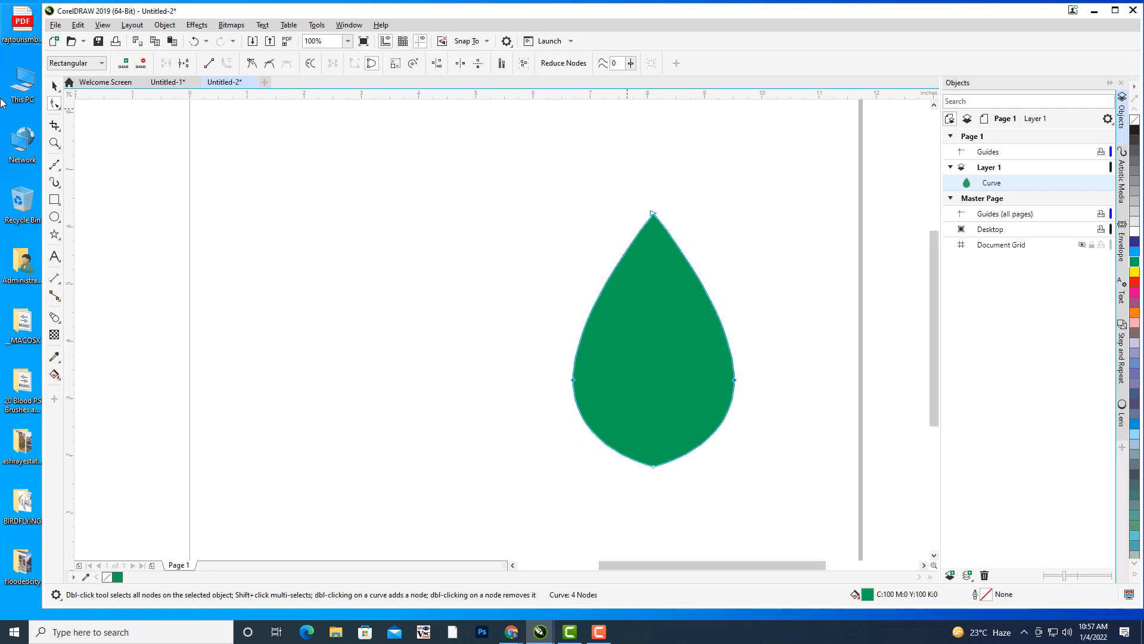
Narrow the green teardrop from its outer left side to 74.2%, about 2.09 inches wide
{"action": "left_click", "coordinate": [55, 86]}
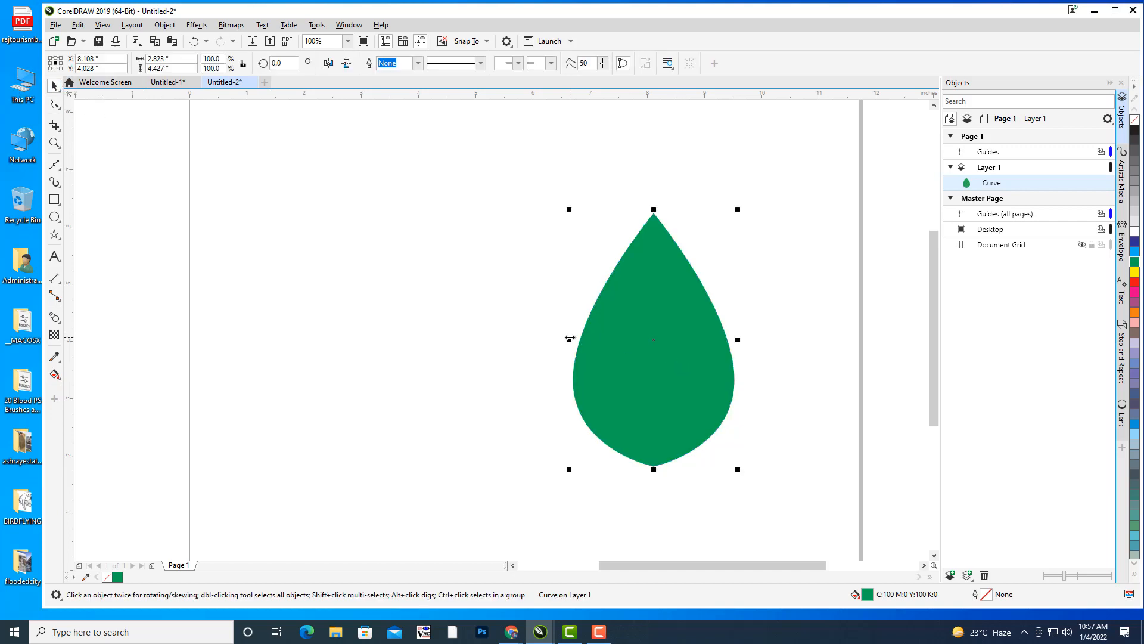
{"action": "left_click_drag", "start_coordinate": [568, 339], "coordinate": [611, 339]}
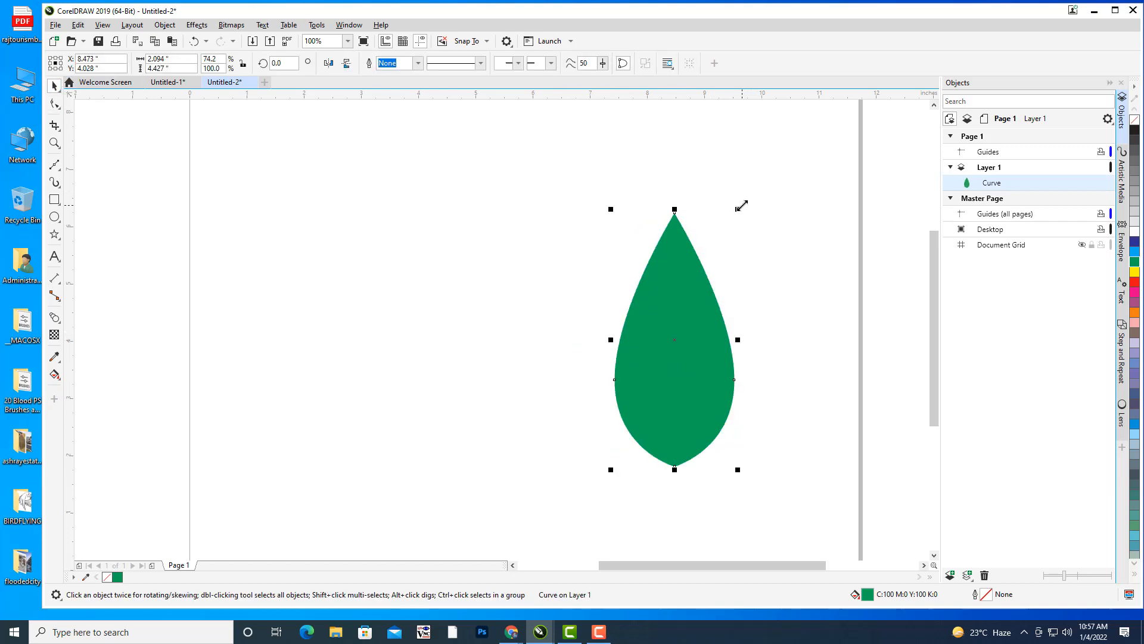
Scale the teardrop to about 0.78 by 1.66 inches and place a copy near the page's left edge
{"action": "left_click_drag", "start_coordinate": [738, 210], "coordinate": [701, 289]}
{"action": "left_click_drag", "start_coordinate": [680, 337], "coordinate": [255, 316]}
{"action": "key", "text": "ctrl+d"}
{"action": "left_click", "coordinate": [692, 431]}
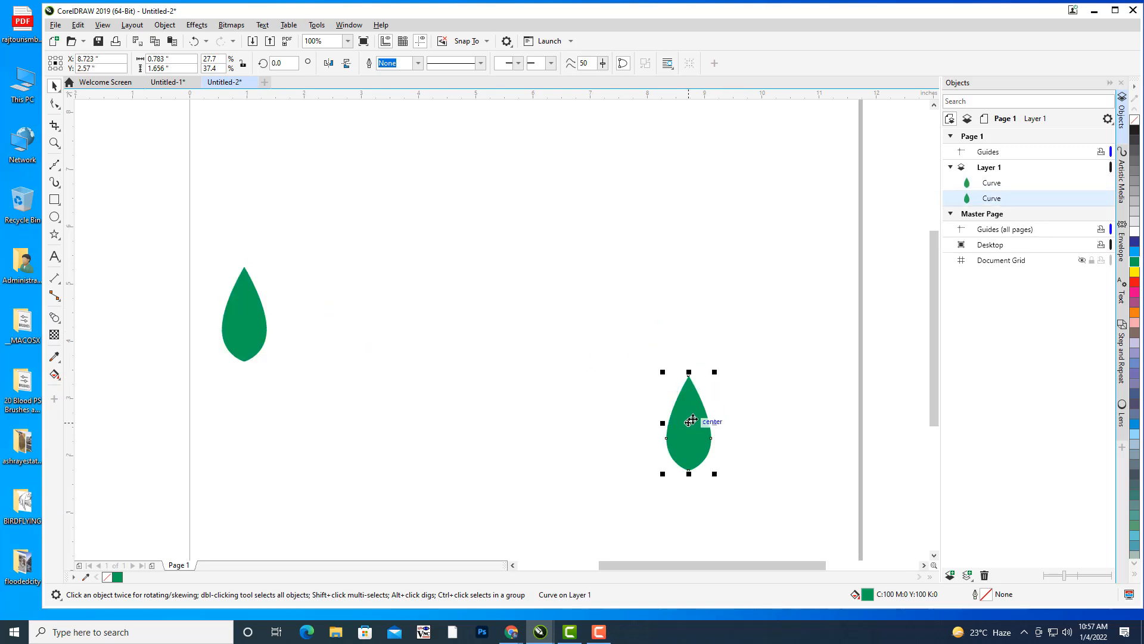
Rotate the lower right teardrop to about 323.8° and shrink it to about 0.77 by 0.96 inches as a slanted leaf
{"action": "left_click", "coordinate": [691, 414]}
{"action": "left_click", "coordinate": [691, 406]}
{"action": "left_click_drag", "start_coordinate": [692, 405], "coordinate": [747, 436]}
{"action": "key", "text": "h"}
{"action": "left_click_drag", "start_coordinate": [779, 375], "coordinate": [755, 383]}
{"action": "scroll", "coordinate": [773, 331], "scroll_direction": "down", "scroll_amount": 1}
{"action": "scroll", "coordinate": [747, 391], "scroll_direction": "up", "scroll_amount": 1}
{"action": "left_click", "coordinate": [716, 392]}
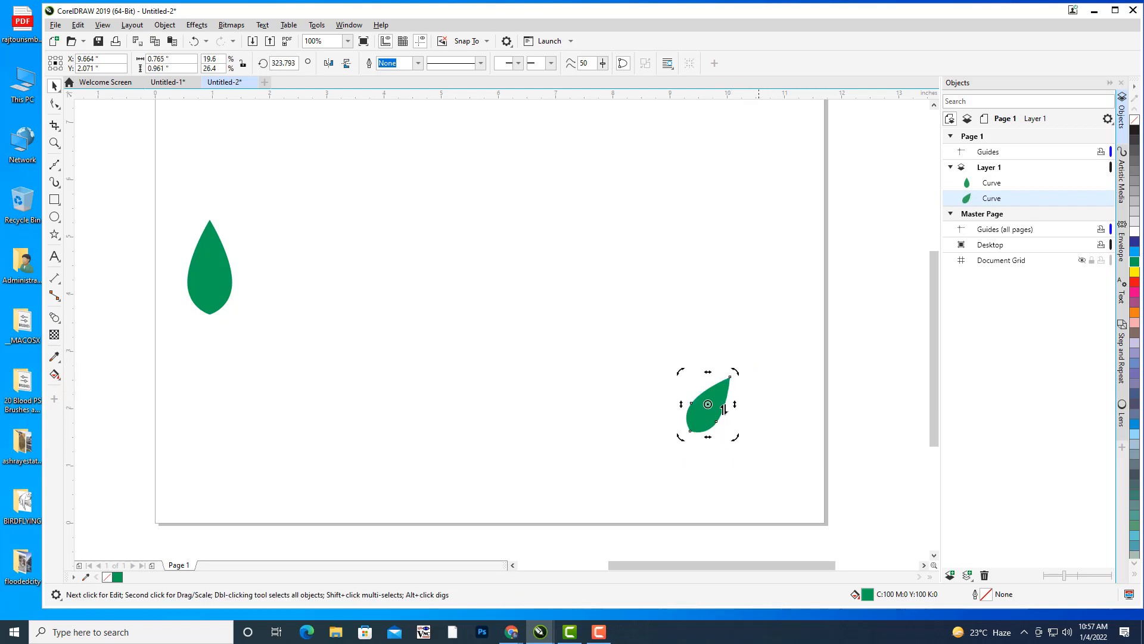
Move the slanted leaf to about X 10.27, Y 1.88 inches and place its rotation centre on its lower tip
{"action": "left_click_drag", "start_coordinate": [699, 416], "coordinate": [733, 428]}
{"action": "left_click", "coordinate": [761, 438]}
{"action": "left_click", "coordinate": [742, 416]}
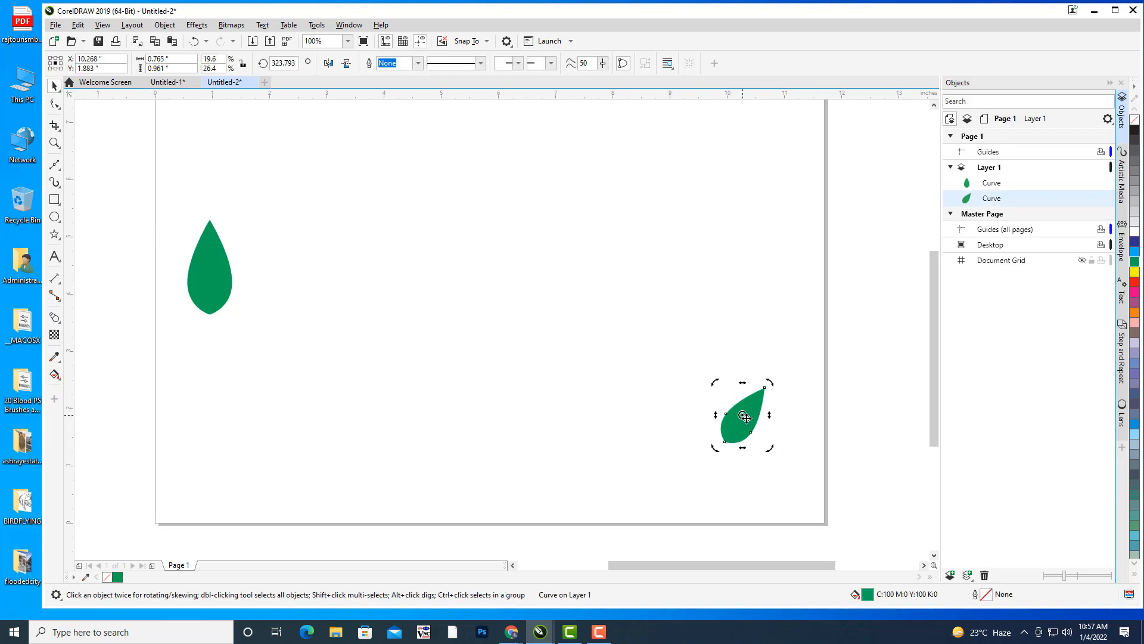
{"action": "left_click", "coordinate": [742, 417]}
{"action": "left_click_drag", "start_coordinate": [724, 442], "coordinate": [724, 442]}
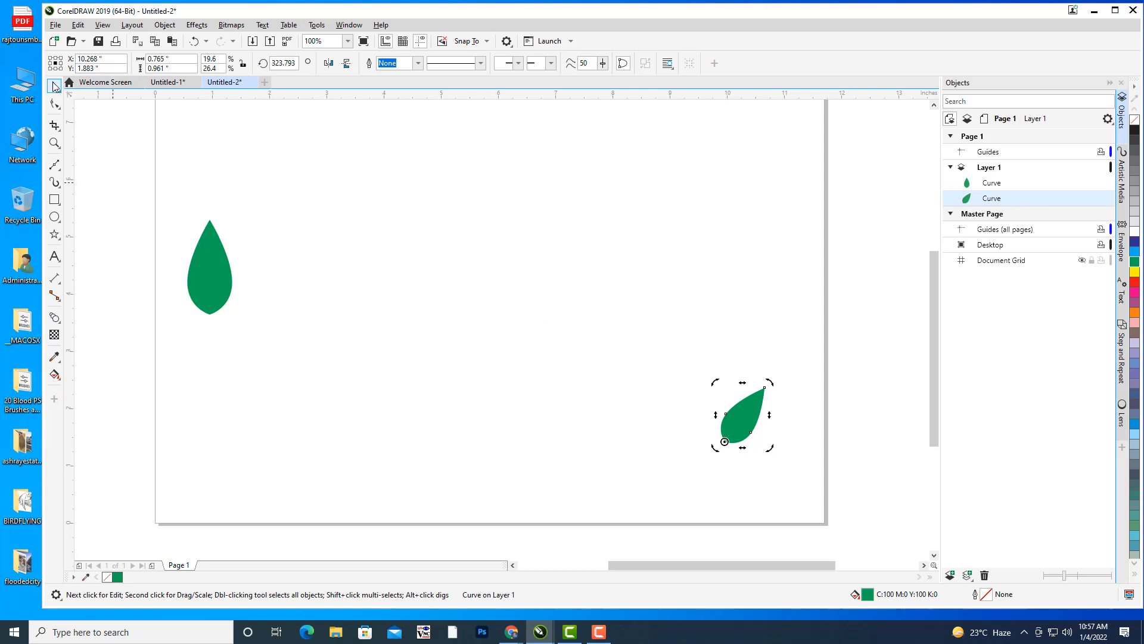
Make a horizontally mirrored copy of the slanted leaf beside it to form a pair at about Y 1.75 inches
{"action": "left_click", "coordinate": [815, 444]}
{"action": "left_click", "coordinate": [749, 413]}
{"action": "left_click_drag", "start_coordinate": [749, 413], "coordinate": [715, 438]}
{"action": "key", "text": "ctrl+d"}
{"action": "left_click", "coordinate": [328, 64]}
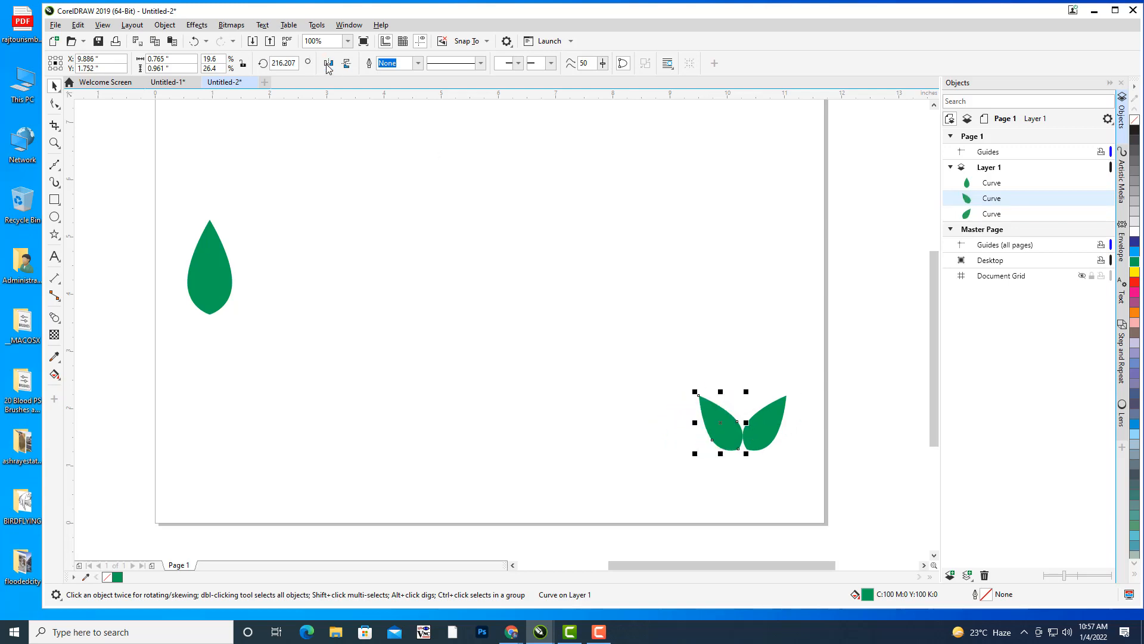
Nudge the mirrored leaf right to about X 9.91 inches so the two leaf bases meet
{"action": "left_click", "coordinate": [600, 295]}
{"action": "left_click", "coordinate": [737, 446]}
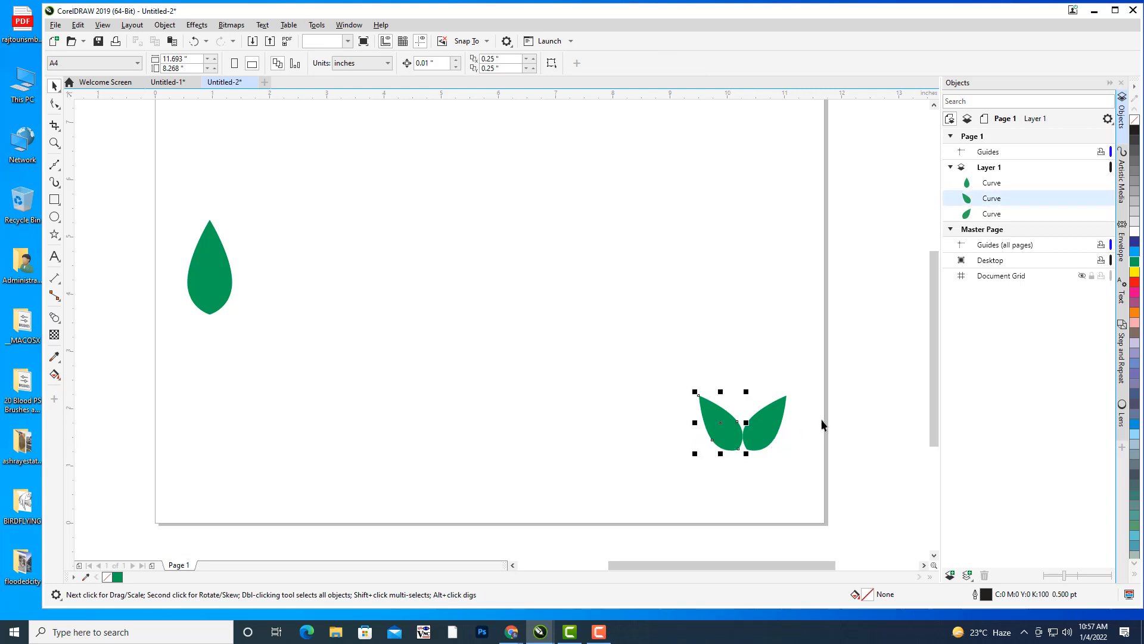
{"action": "key", "text": "Right"}
{"action": "key", "text": "Right"}
{"action": "key", "text": "Left"}
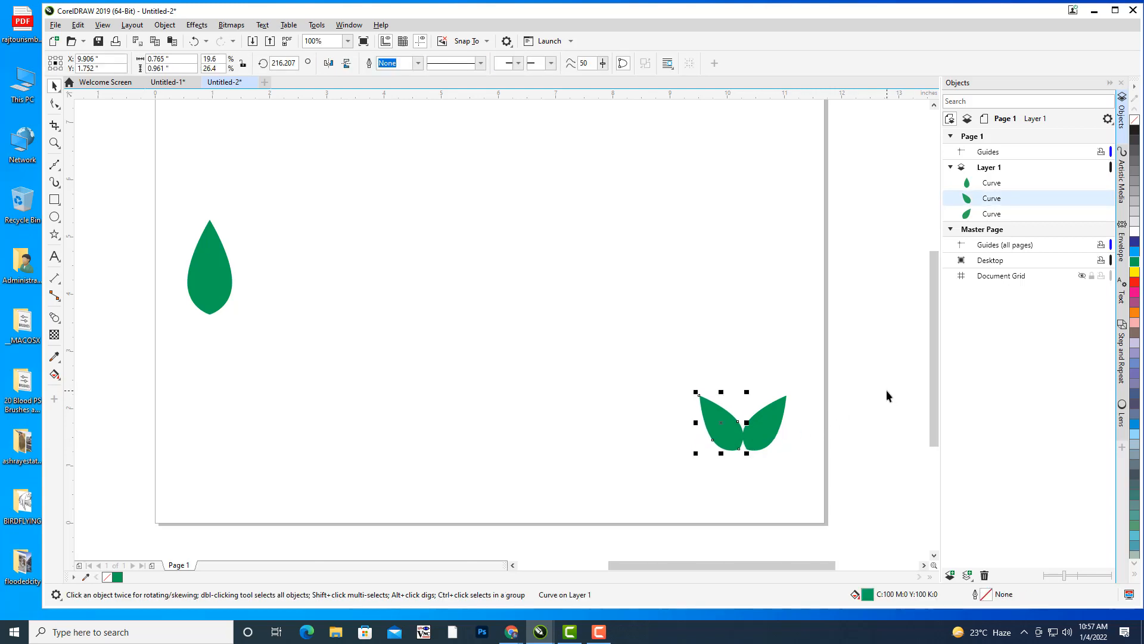
{"action": "left_click", "coordinate": [879, 379]}
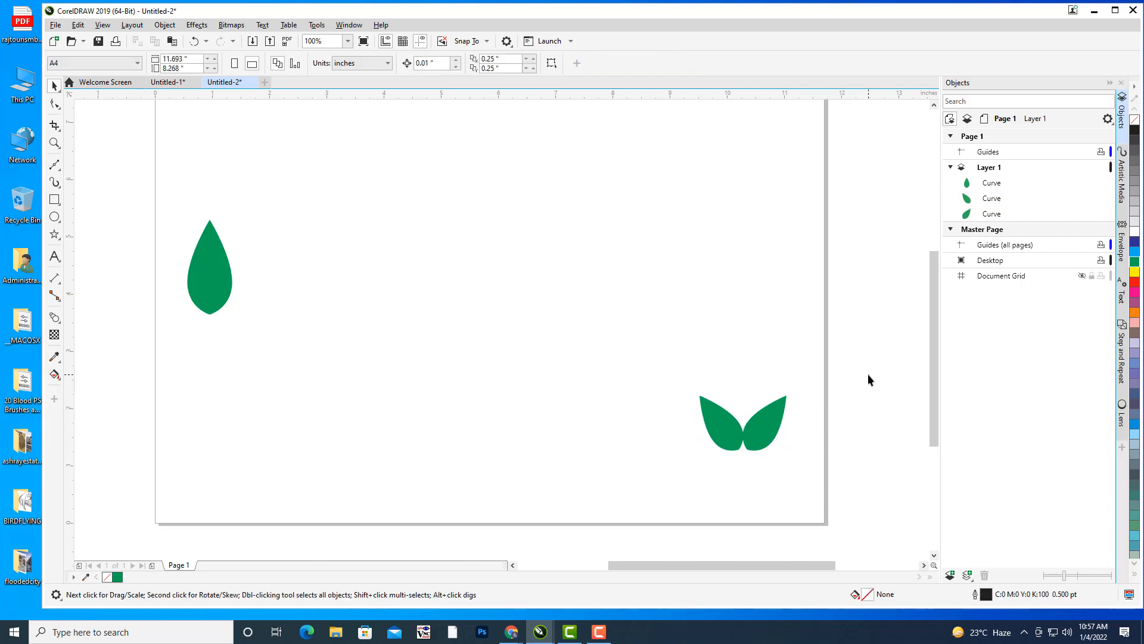
Group the two slanted leaves
{"action": "left_click", "coordinate": [757, 433]}
{"action": "left_click", "coordinate": [725, 422], "text": "shift"}
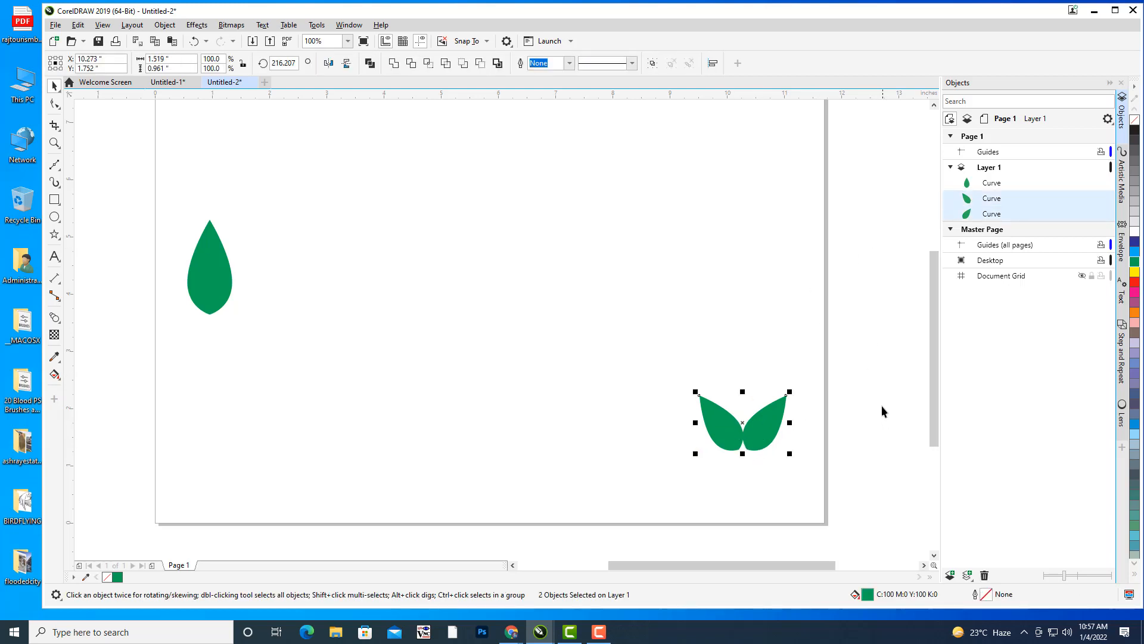
{"action": "key", "text": "ctrl+g"}
Move the leaf group down to about Y 0.83 inches and scale it to 81.2%, about 1.23 inches wide
{"action": "left_click", "coordinate": [763, 432]}
{"action": "left_click_drag", "start_coordinate": [763, 431], "coordinate": [764, 478]}
{"action": "left_click_drag", "start_coordinate": [792, 438], "coordinate": [781, 446]}
{"action": "left_click", "coordinate": [815, 452]}
{"action": "left_click", "coordinate": [765, 477]}
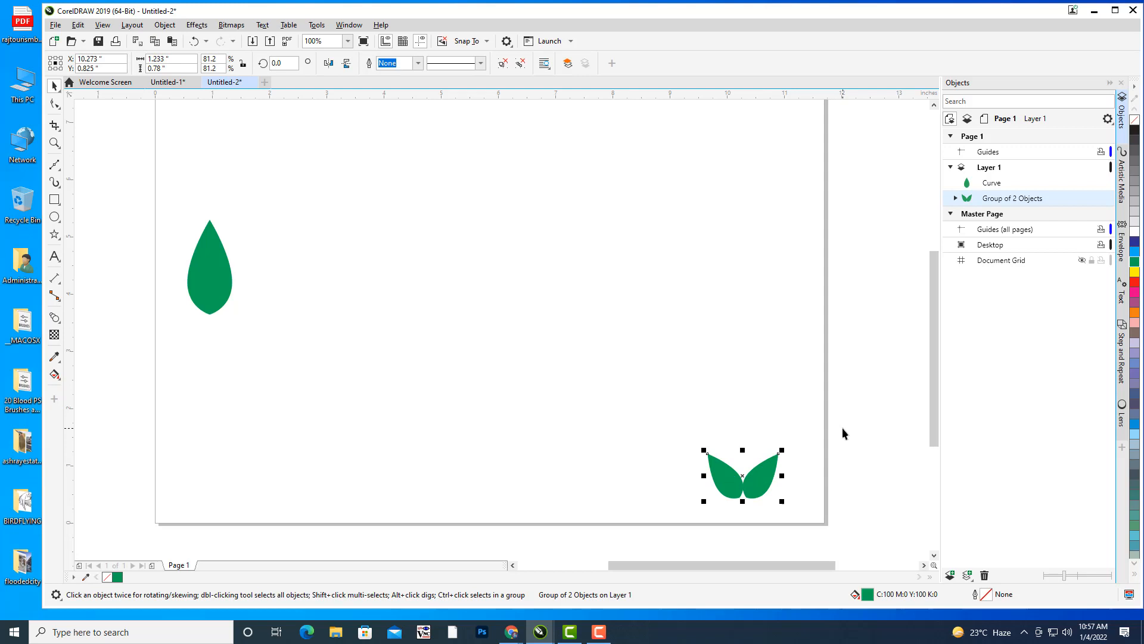
Place a copy of the leaf group straight above, at about Y 6.91 inches, scaled to 58.2% and about 0.88 inches wide
{"action": "key", "text": "ctrl+d"}
{"action": "left_click_drag", "start_coordinate": [766, 461], "coordinate": [767, 133]}
{"action": "left_click", "coordinate": [841, 257]}
{"action": "scroll", "coordinate": [771, 320], "scroll_direction": "down", "scroll_amount": 1}
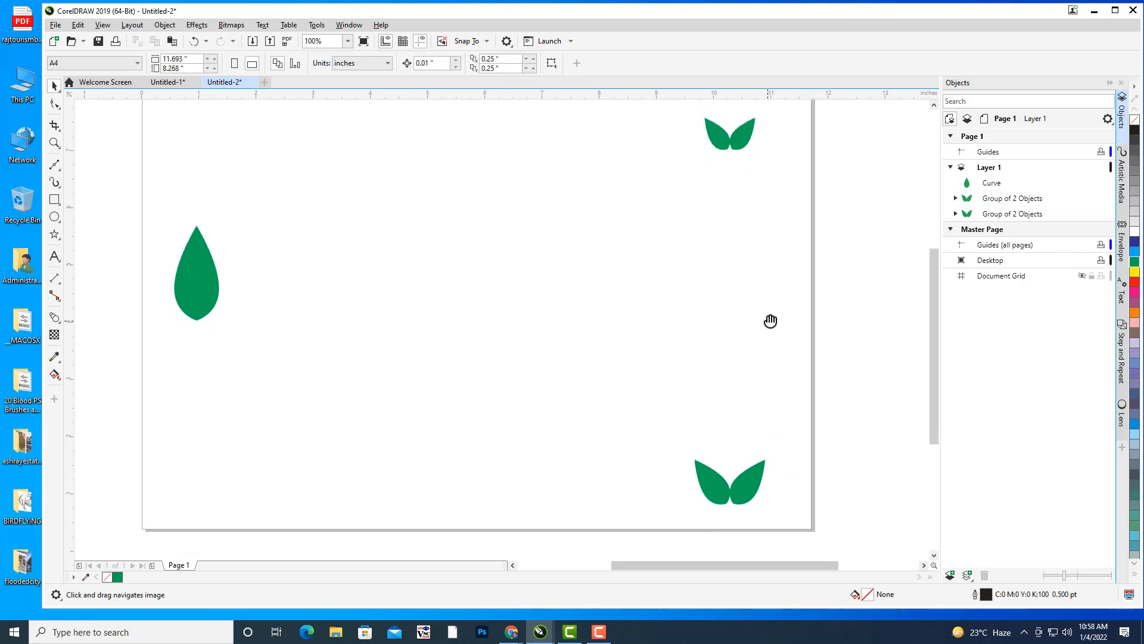
{"action": "left_click", "coordinate": [741, 492]}
{"action": "left_click", "coordinate": [741, 142]}
{"action": "left_click_drag", "start_coordinate": [781, 216], "coordinate": [771, 242]}
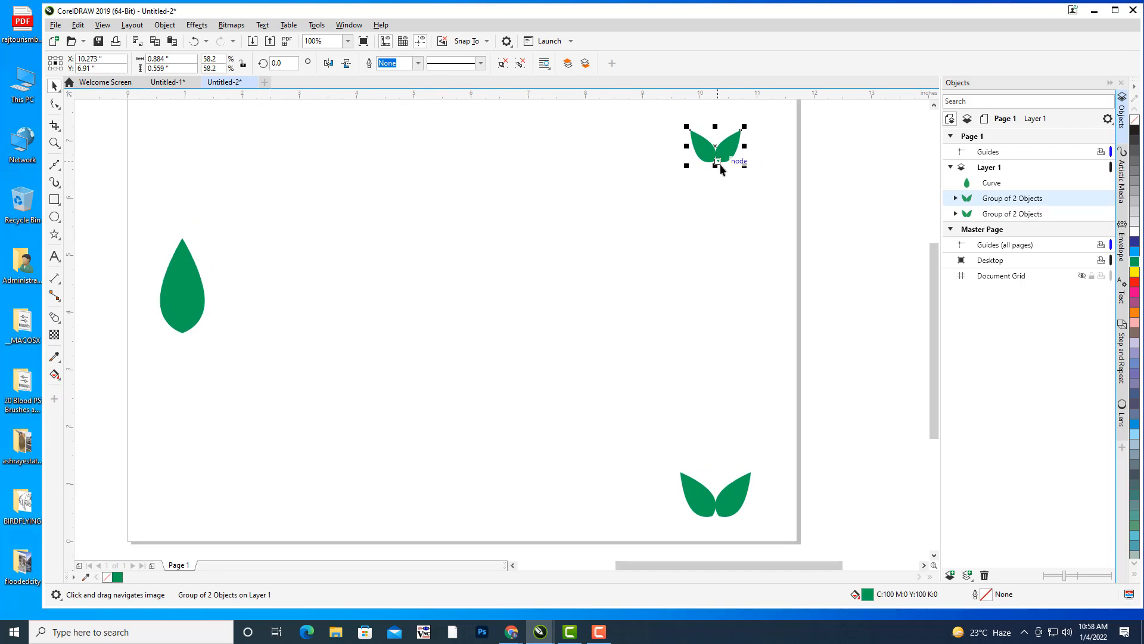
Draw a circle about 5.71 inches in diameter between the teardrop and leaf groups and centre it on the page
{"action": "left_click", "coordinate": [523, 300]}
{"action": "scroll", "coordinate": [608, 288], "scroll_direction": "left", "scroll_amount": 3}
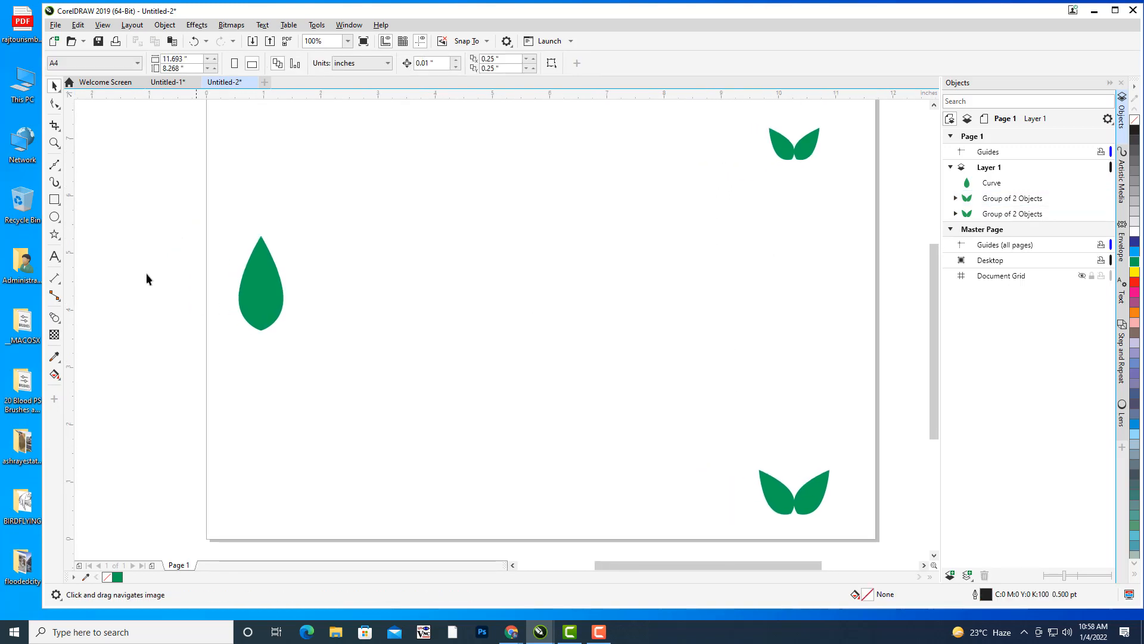
{"action": "left_click", "coordinate": [54, 217]}
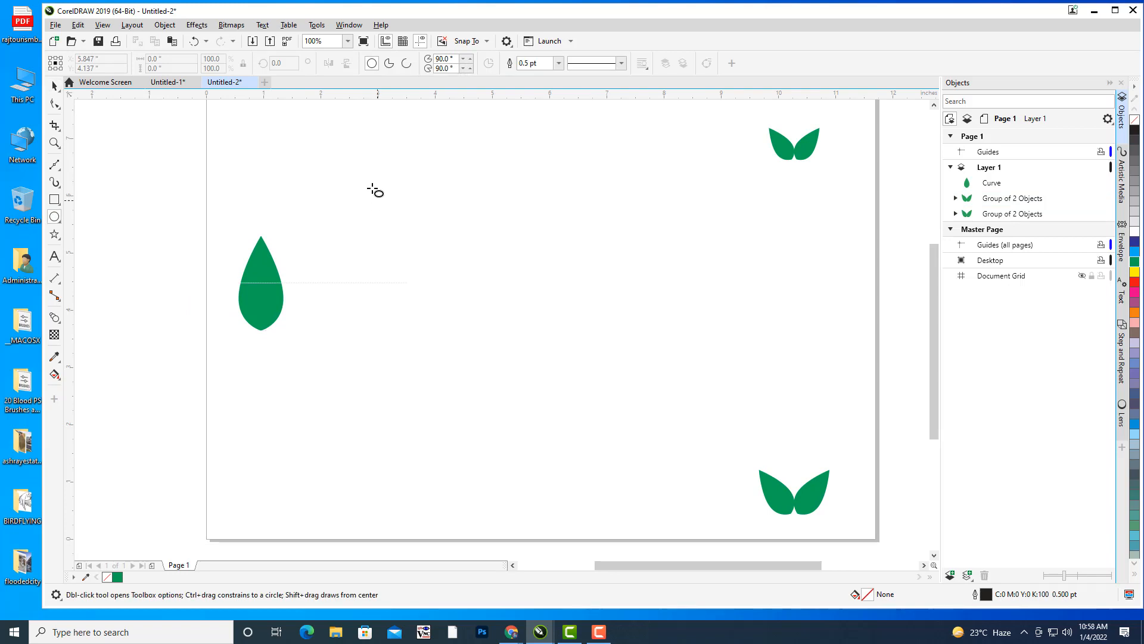
{"action": "left_click_drag", "start_coordinate": [402, 144], "coordinate": [728, 470]}
{"action": "key", "text": "space"}
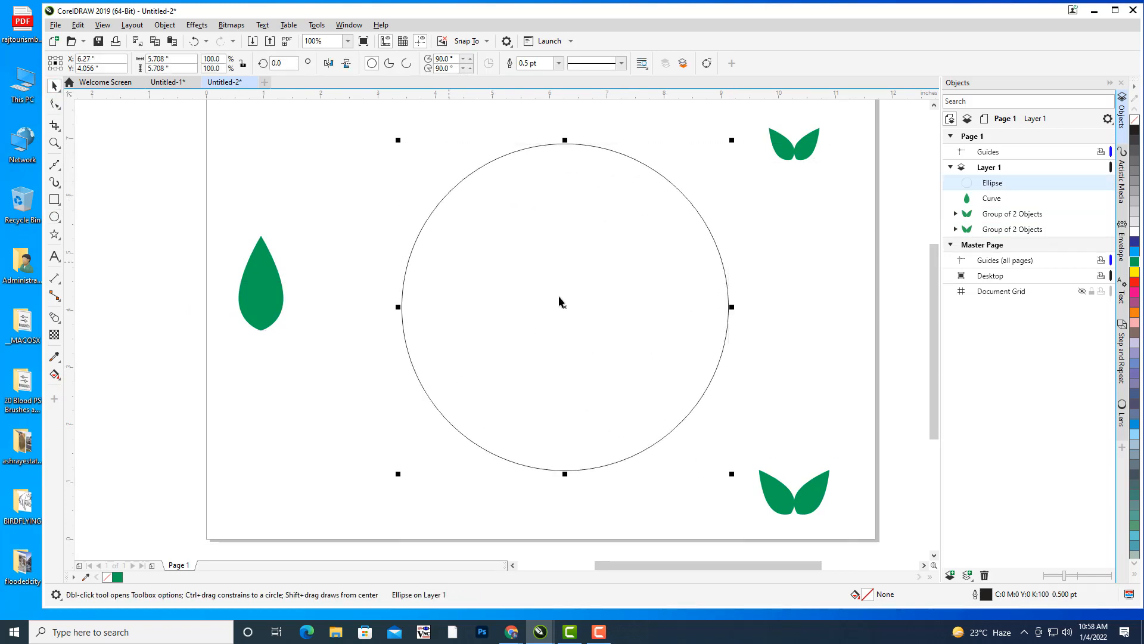
{"action": "key", "text": "p"}
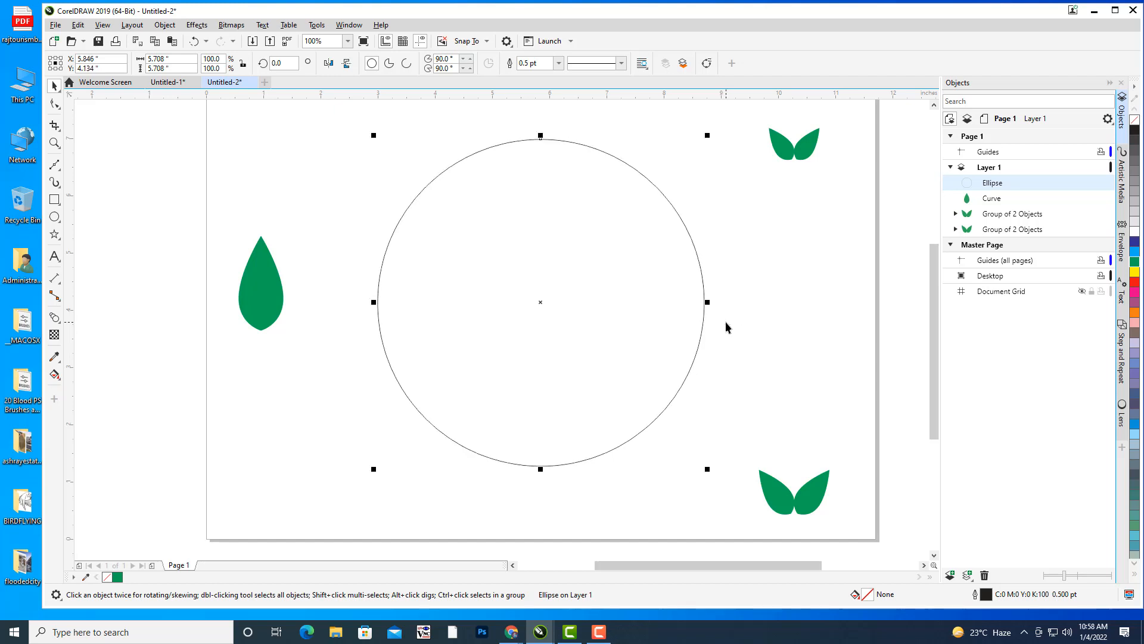
{"action": "left_click", "coordinate": [724, 322]}
{"action": "left_click_drag", "start_coordinate": [593, 238], "coordinate": [584, 249]}
{"action": "left_click", "coordinate": [644, 199]}
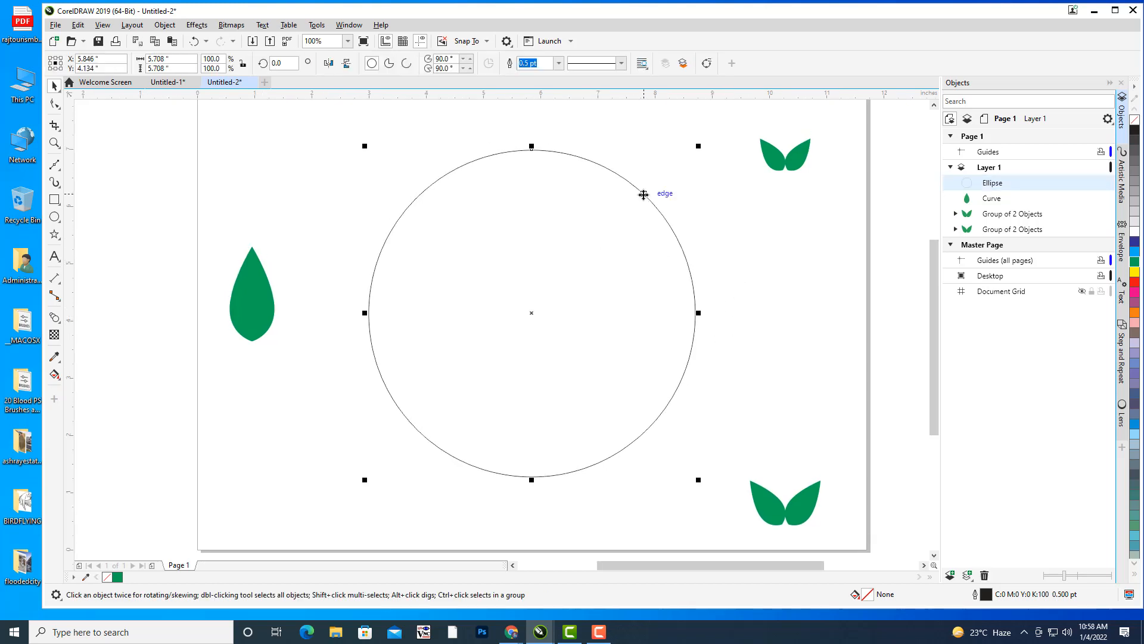
{"action": "left_click_drag", "start_coordinate": [659, 197], "coordinate": [654, 200]}
{"action": "left_click_drag", "start_coordinate": [592, 120], "coordinate": [640, 145]}
Convert the circle to an open arc with an ending angle of 180°
{"action": "left_click", "coordinate": [404, 63]}
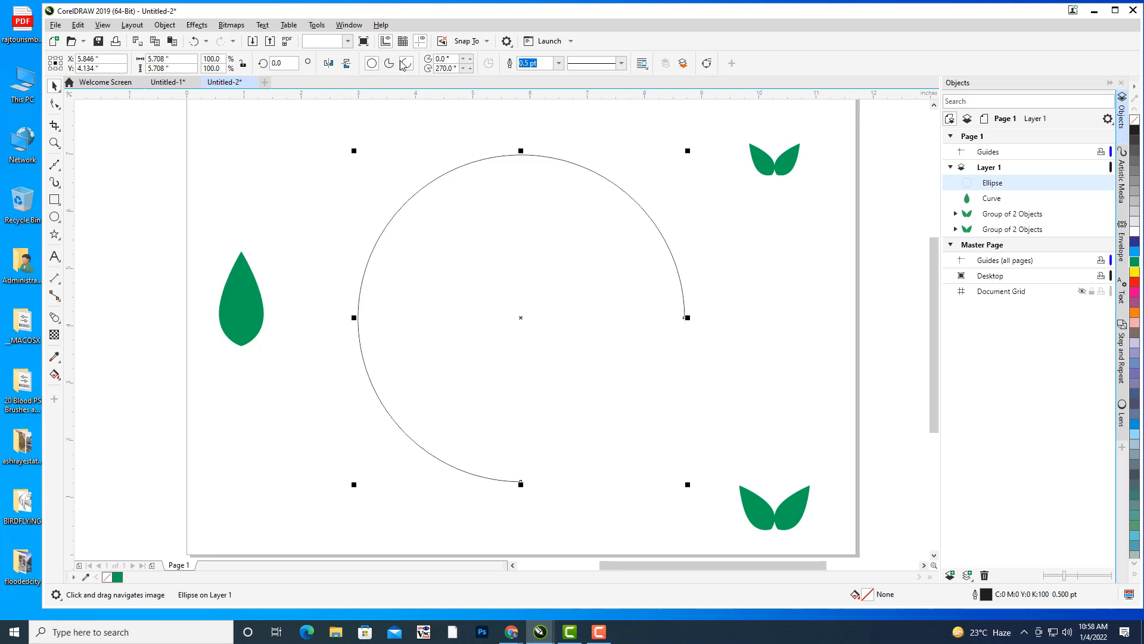
{"action": "double_click", "coordinate": [456, 69]}
{"action": "type", "text": "1"}
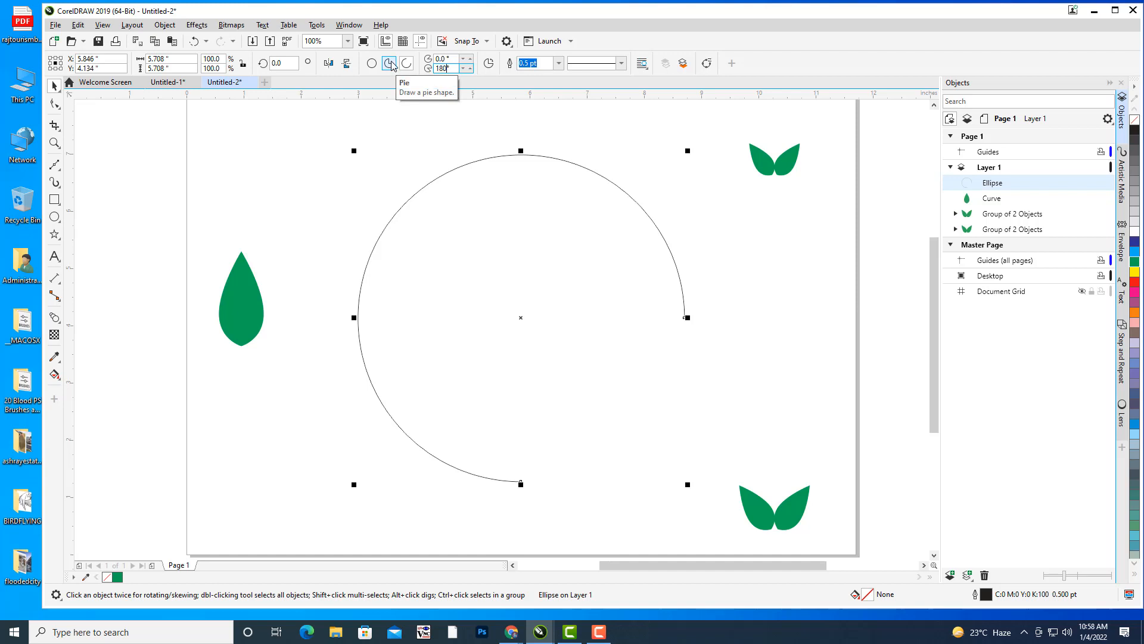
{"action": "type", "text": "80"}
{"action": "key", "text": "Return"}
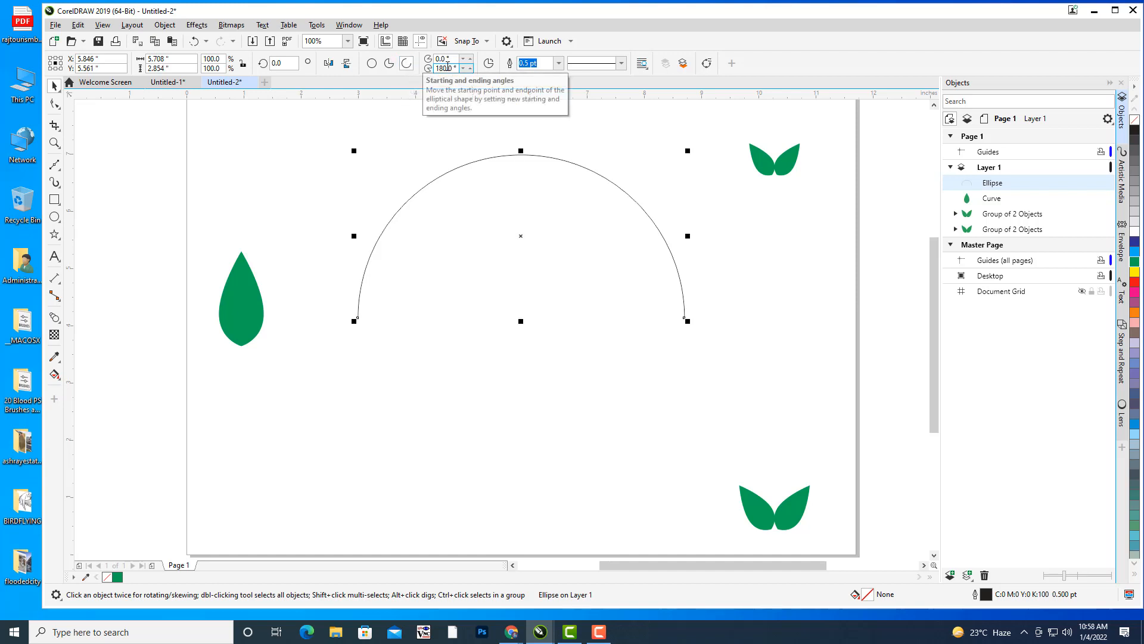
Rotate the half-circle arc to about 266.3° so it bulges right, and move it down to about Y 4.31 inches
{"action": "left_click", "coordinate": [521, 237]}
{"action": "left_click_drag", "start_coordinate": [688, 152], "coordinate": [608, 357]}
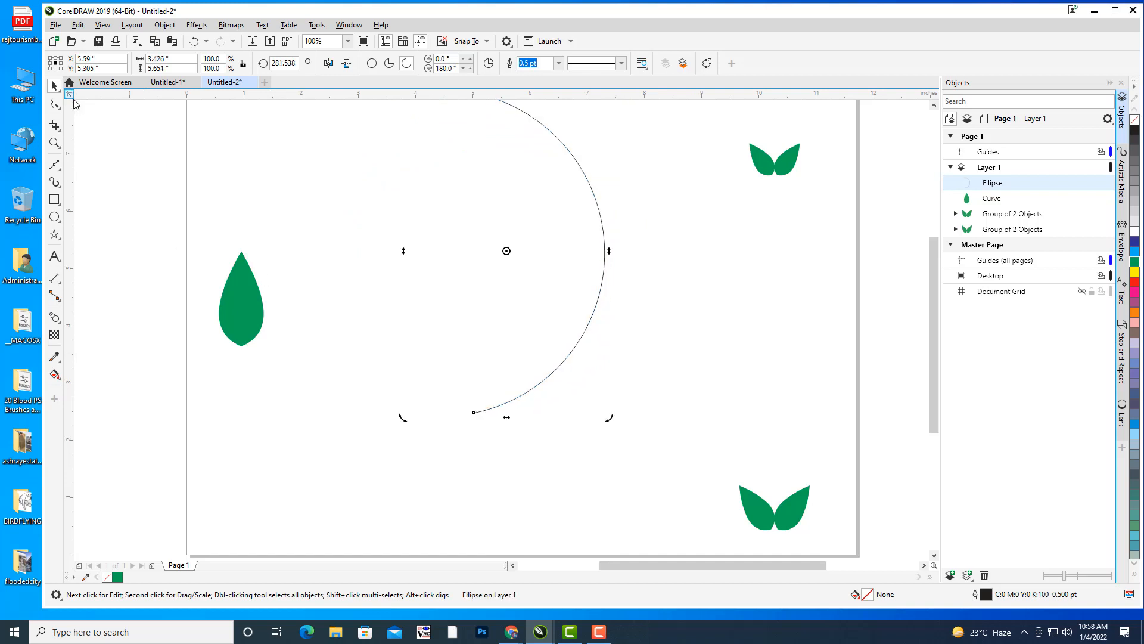
{"action": "left_click", "coordinate": [599, 201]}
{"action": "left_click_drag", "start_coordinate": [509, 249], "coordinate": [513, 322]}
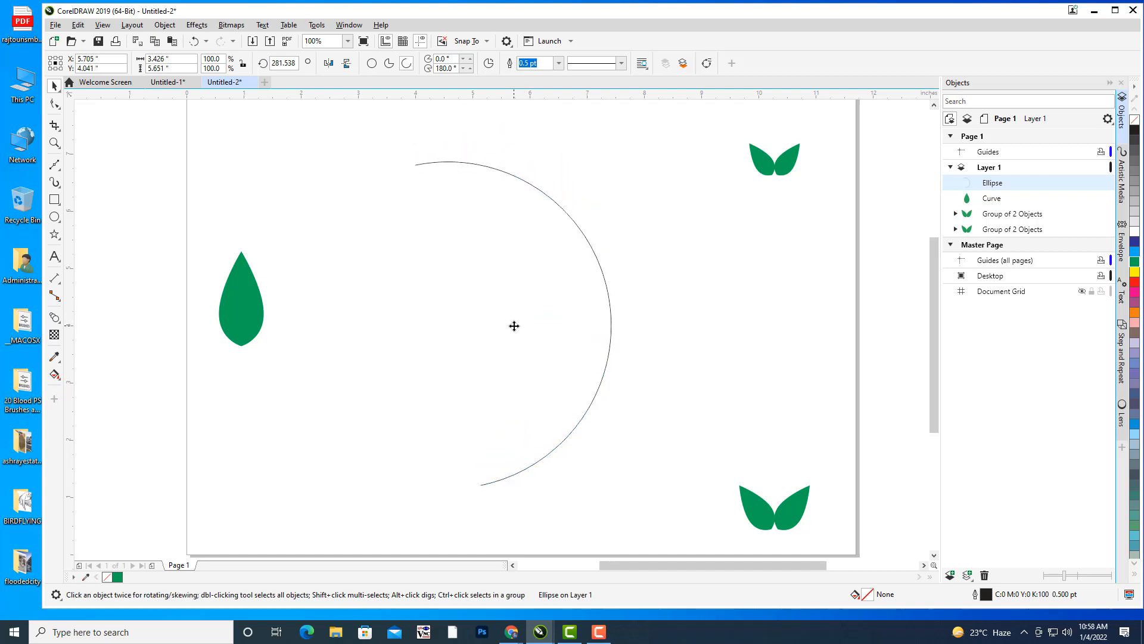
{"action": "left_click", "coordinate": [513, 323]}
{"action": "left_click_drag", "start_coordinate": [620, 158], "coordinate": [635, 209]}
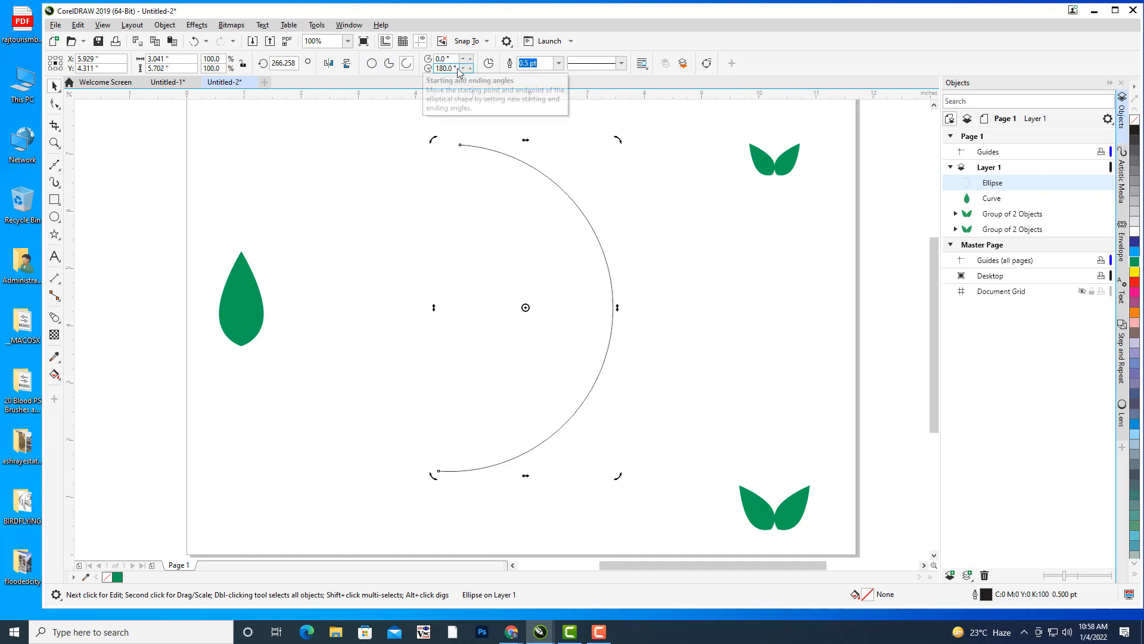
Set the arc's ending angle to 120°
{"action": "left_click_drag", "start_coordinate": [455, 69], "coordinate": [435, 68]}
{"action": "type", "text": "12"}
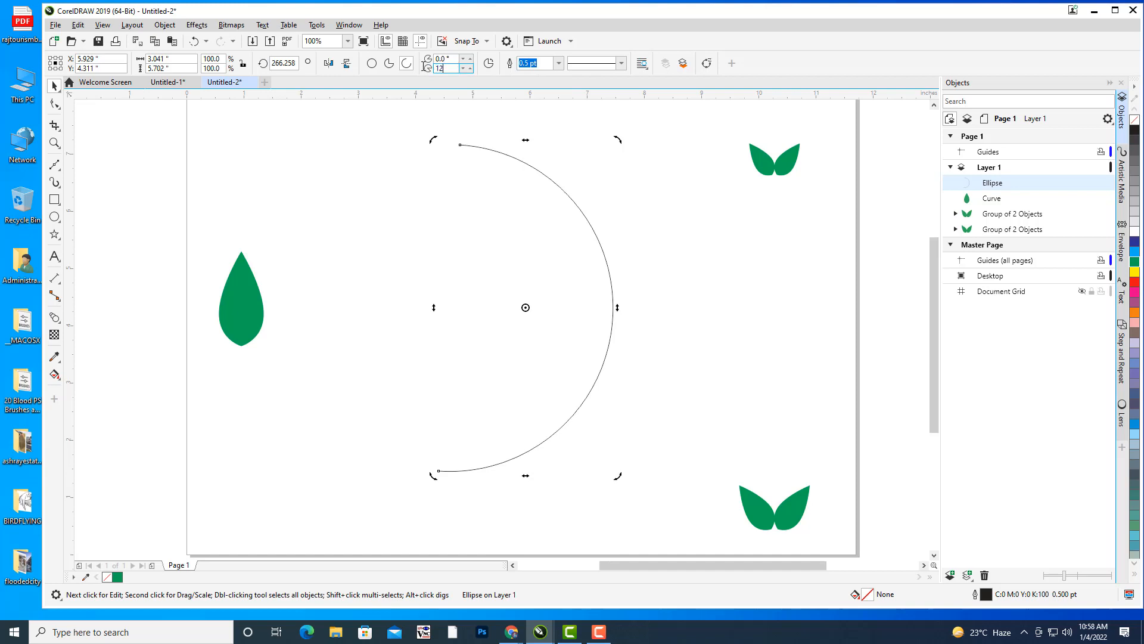
{"action": "type", "text": "0"}
{"action": "key", "text": "Return"}
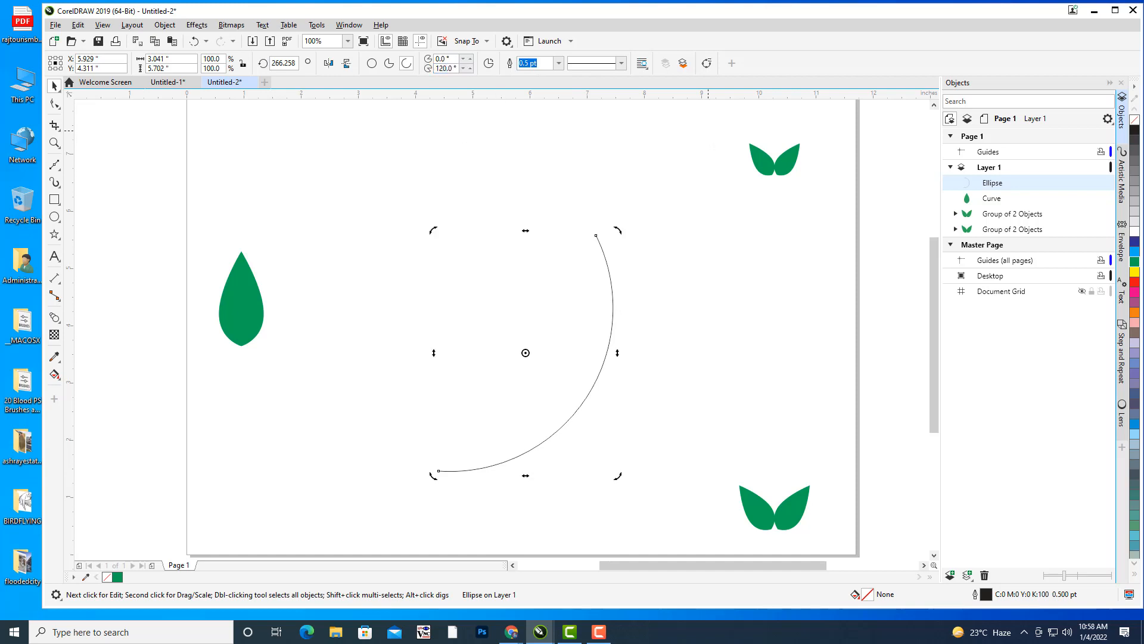
Rotate the shortened arc to about 298° and move it to about X 7.21, Y 4.12 inches
{"action": "left_click", "coordinate": [574, 405]}
{"action": "left_click", "coordinate": [527, 352]}
{"action": "left_click_drag", "start_coordinate": [618, 476], "coordinate": [638, 411]}
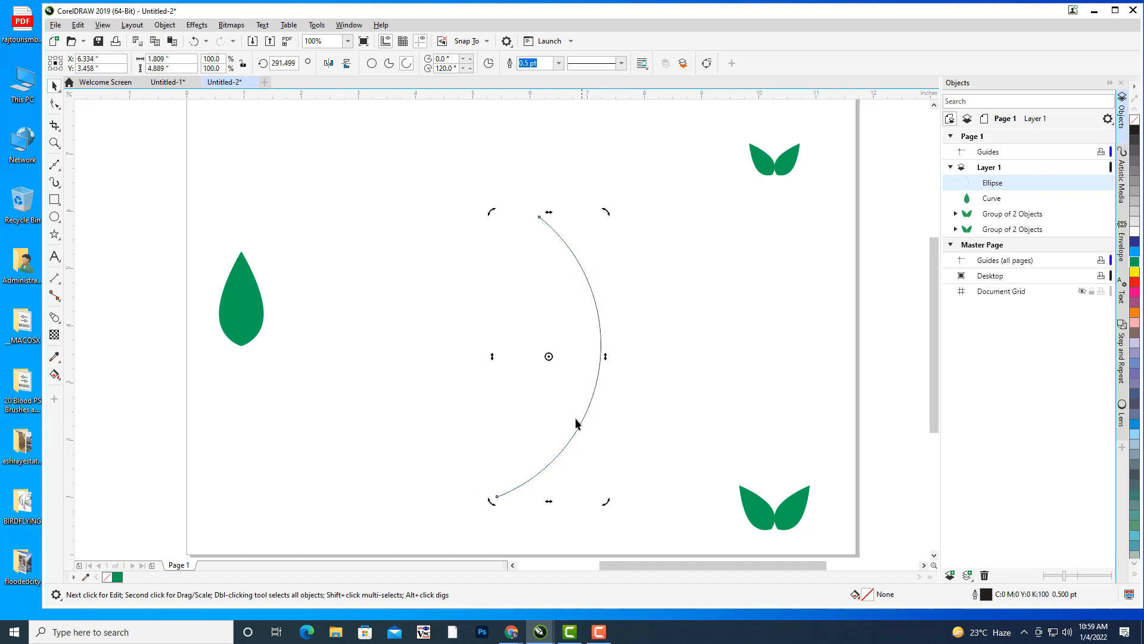
{"action": "left_click", "coordinate": [594, 388]}
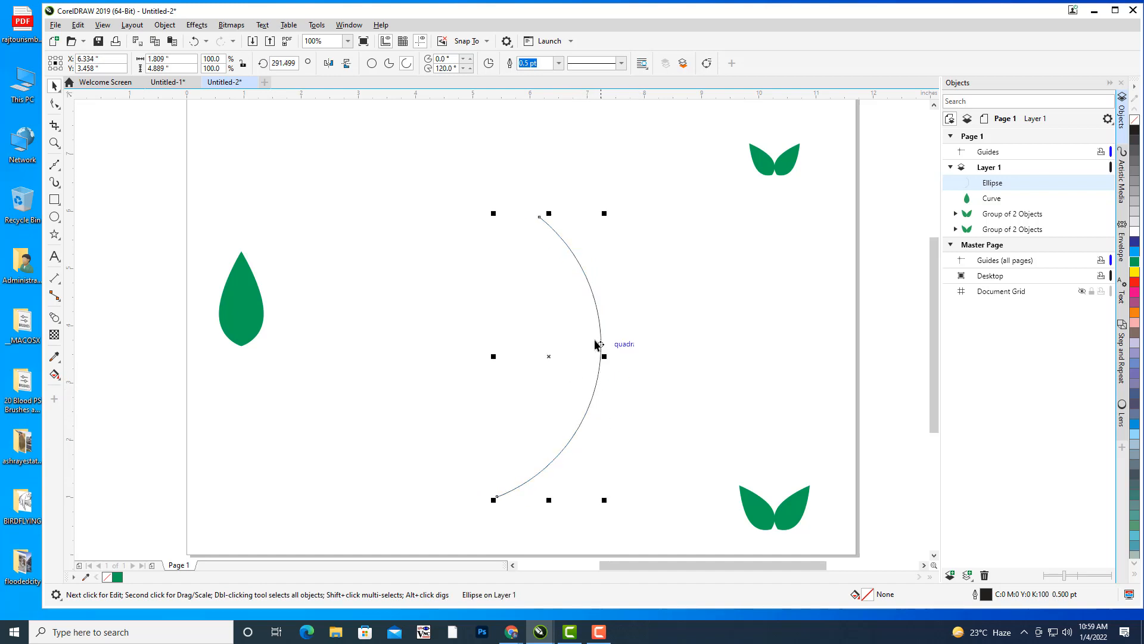
{"action": "left_click_drag", "start_coordinate": [547, 358], "coordinate": [589, 316]}
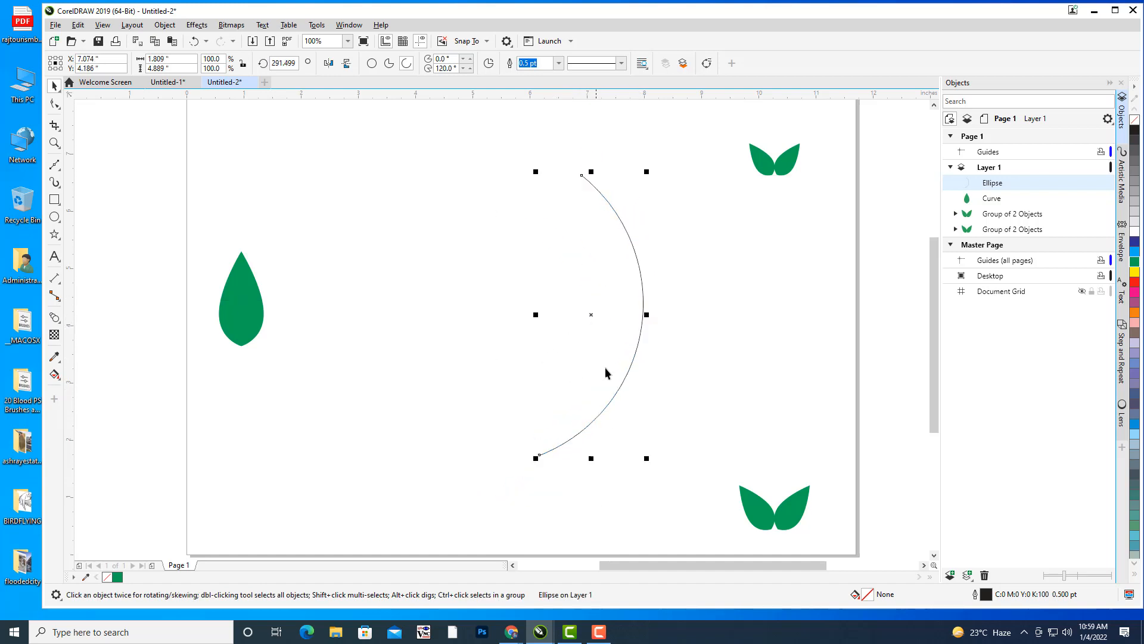
{"action": "left_click", "coordinate": [594, 314]}
{"action": "left_click_drag", "start_coordinate": [649, 456], "coordinate": [662, 447]}
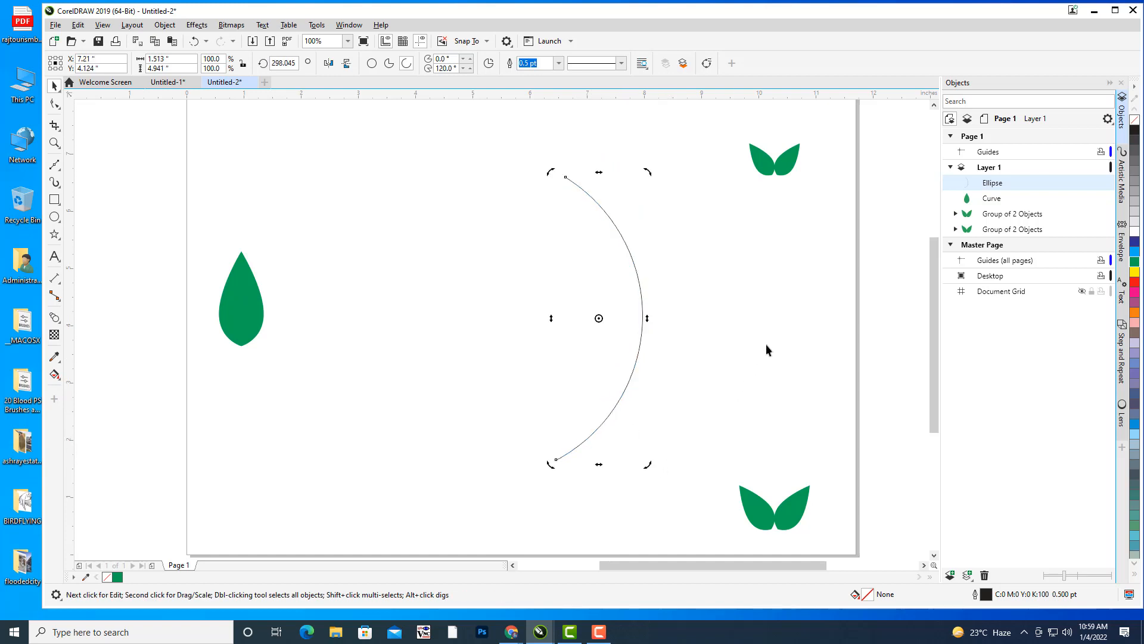
Scale both leaf groups down together so the upper one is about 0.63 inches wide
{"action": "left_click", "coordinate": [823, 411]}
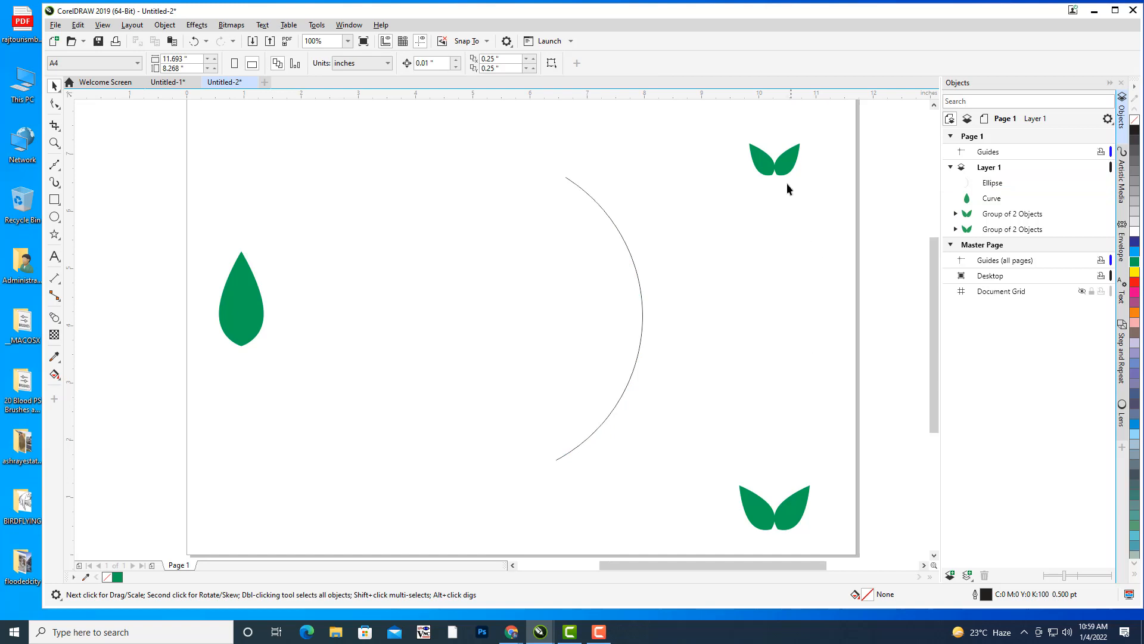
{"action": "left_click", "coordinate": [788, 158]}
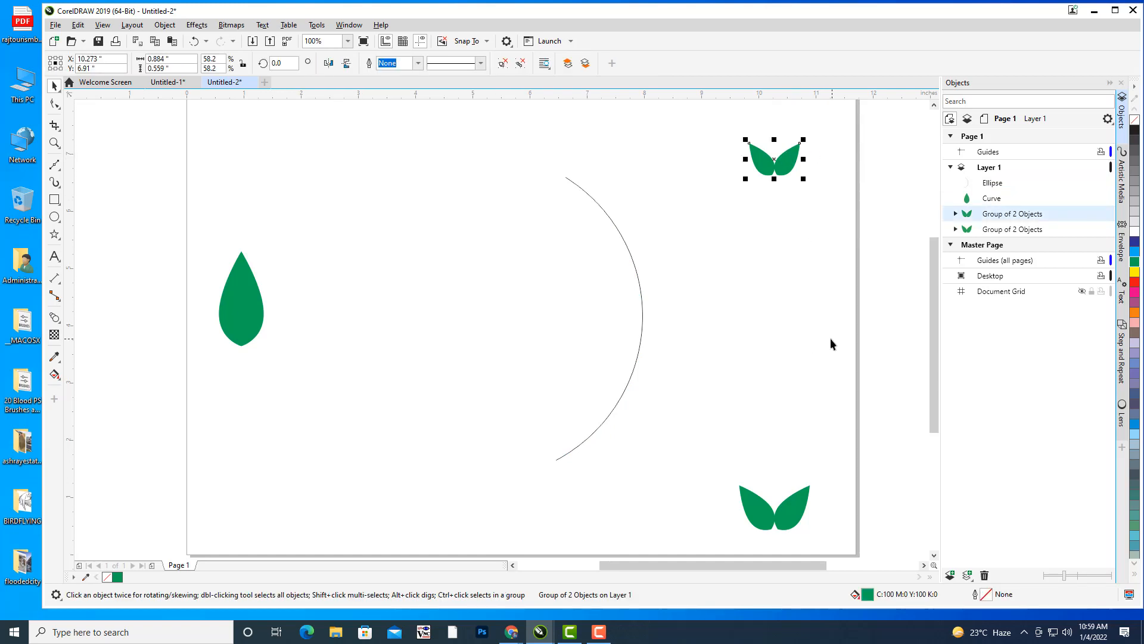
{"action": "left_click", "coordinate": [798, 512]}
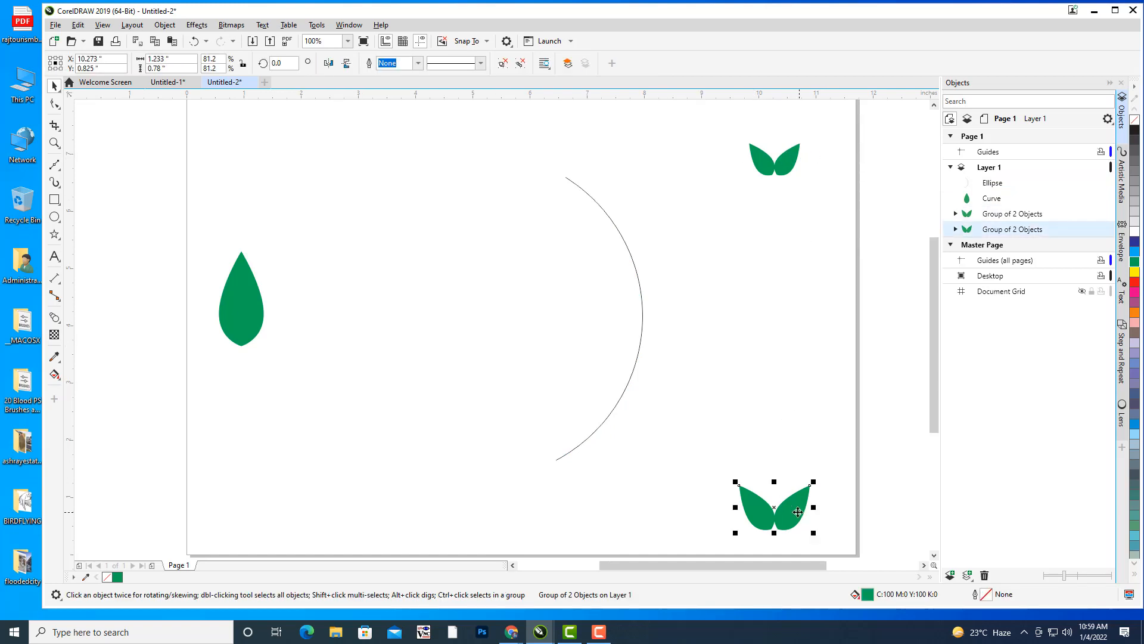
{"action": "left_click", "coordinate": [794, 155], "text": "shift"}
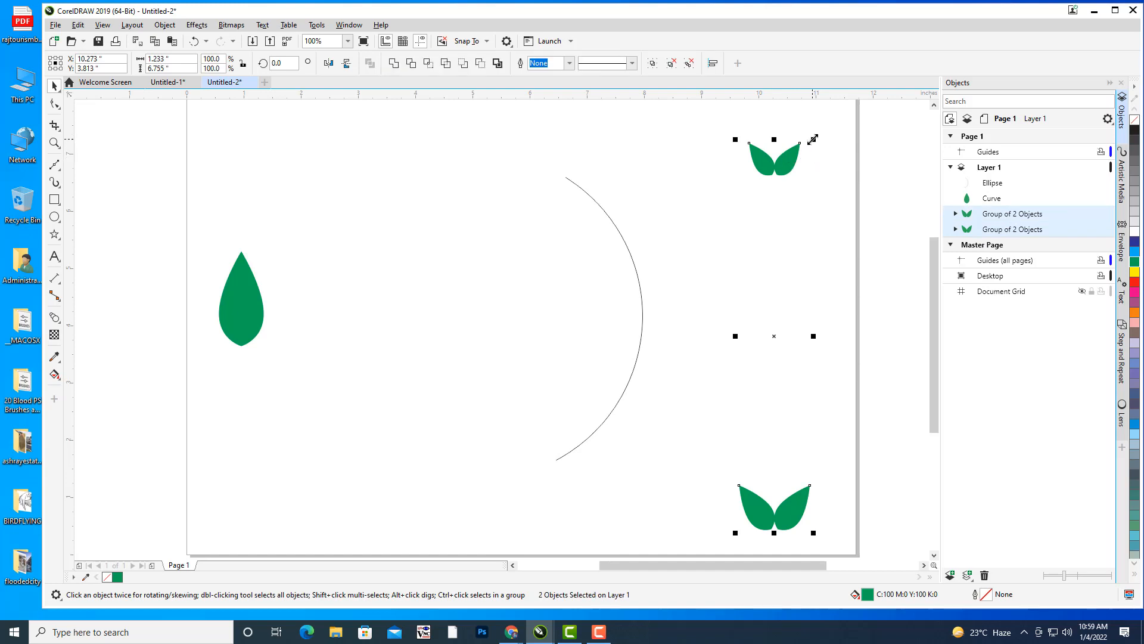
{"action": "left_click_drag", "start_coordinate": [813, 140], "coordinate": [806, 153]}
{"action": "left_click", "coordinate": [839, 196]}
{"action": "left_click", "coordinate": [783, 213]}
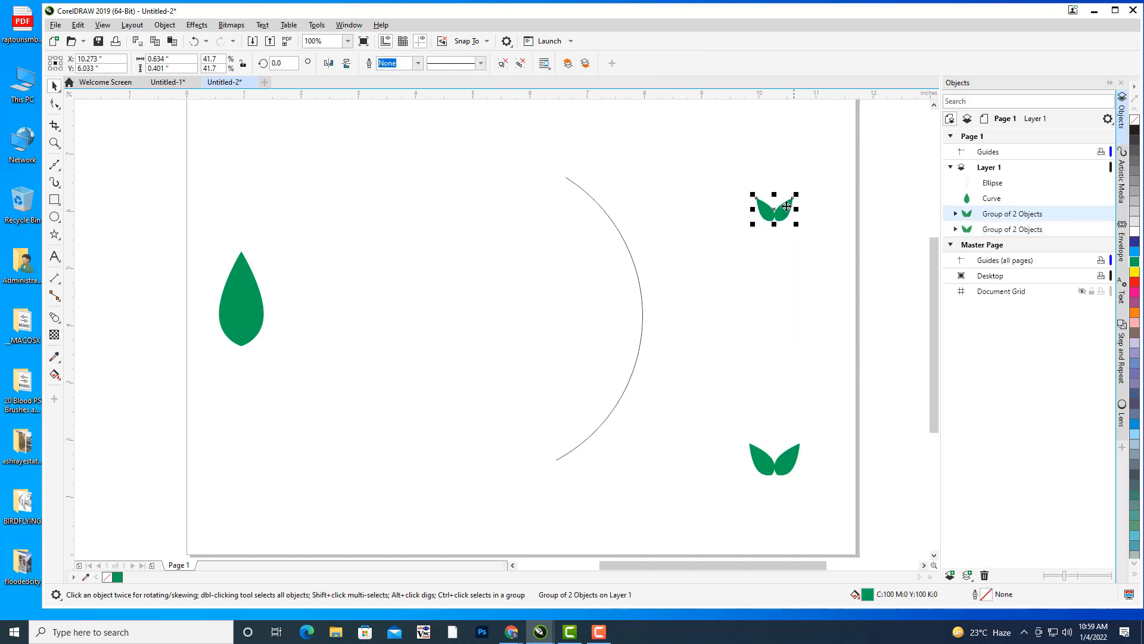
{"action": "left_click_drag", "start_coordinate": [820, 261], "coordinate": [813, 253]}
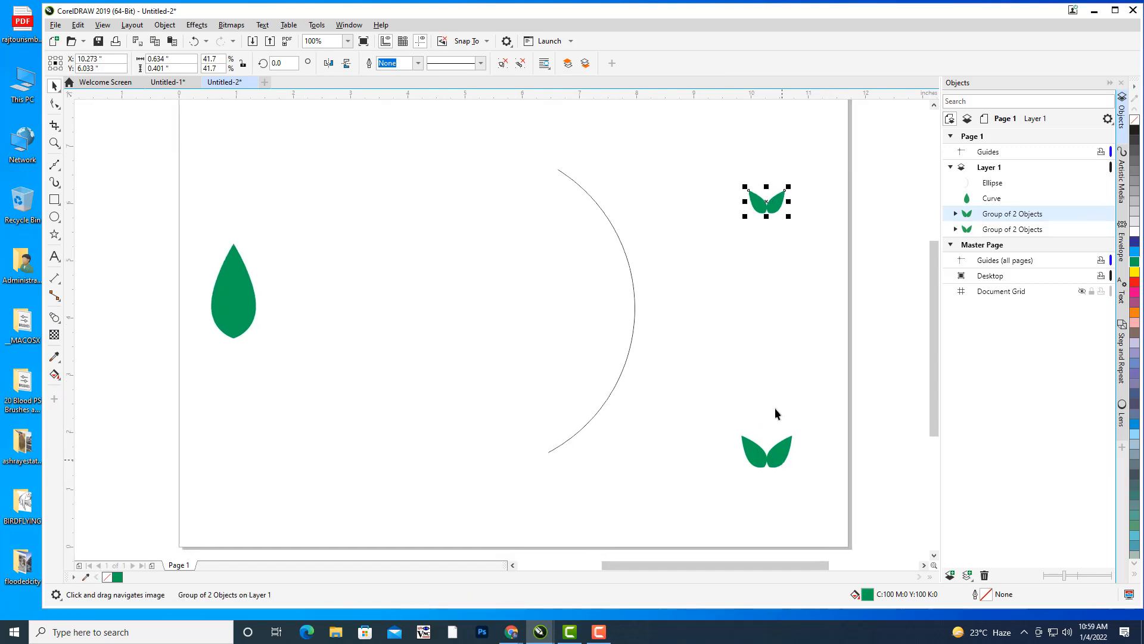
Shrink the upper leaf group to about 0.5 inches wide and blend the lower leaf group into it
{"action": "left_click_drag", "start_coordinate": [790, 187], "coordinate": [787, 189]}
{"action": "left_click", "coordinate": [827, 248]}
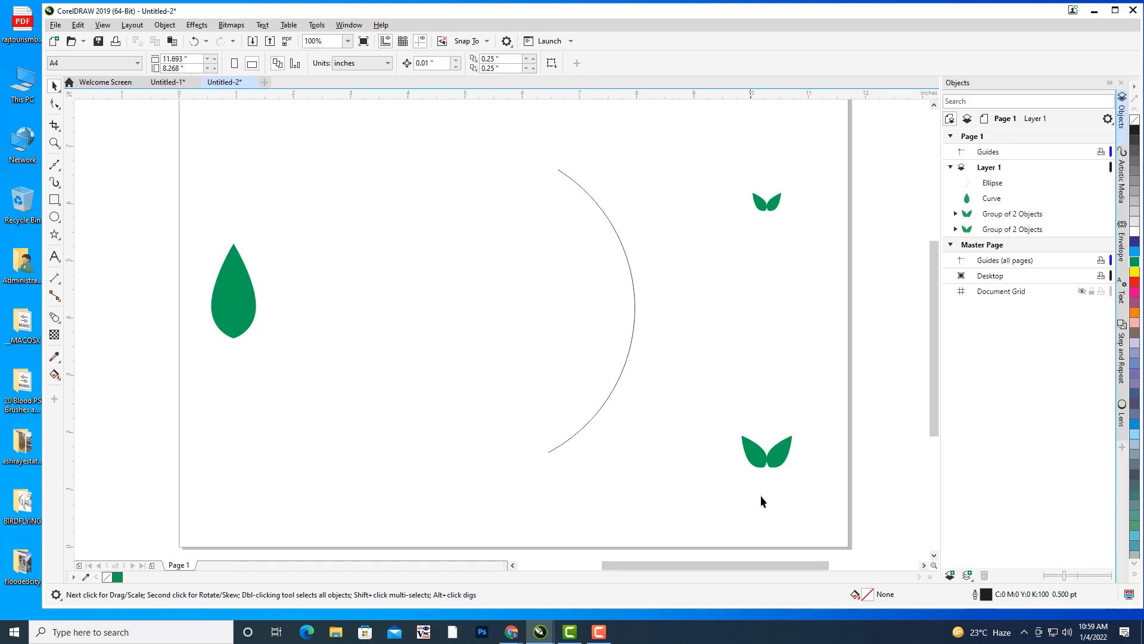
{"action": "left_click", "coordinate": [777, 459]}
{"action": "left_click_drag", "start_coordinate": [800, 352], "coordinate": [795, 355]}
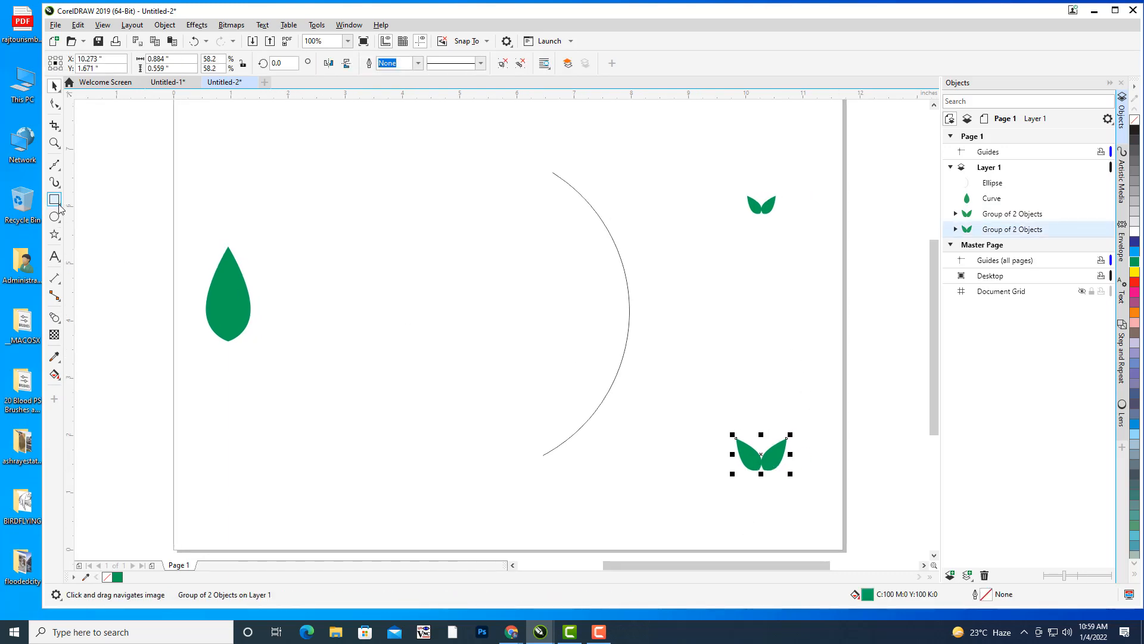
{"action": "left_click", "coordinate": [56, 319]}
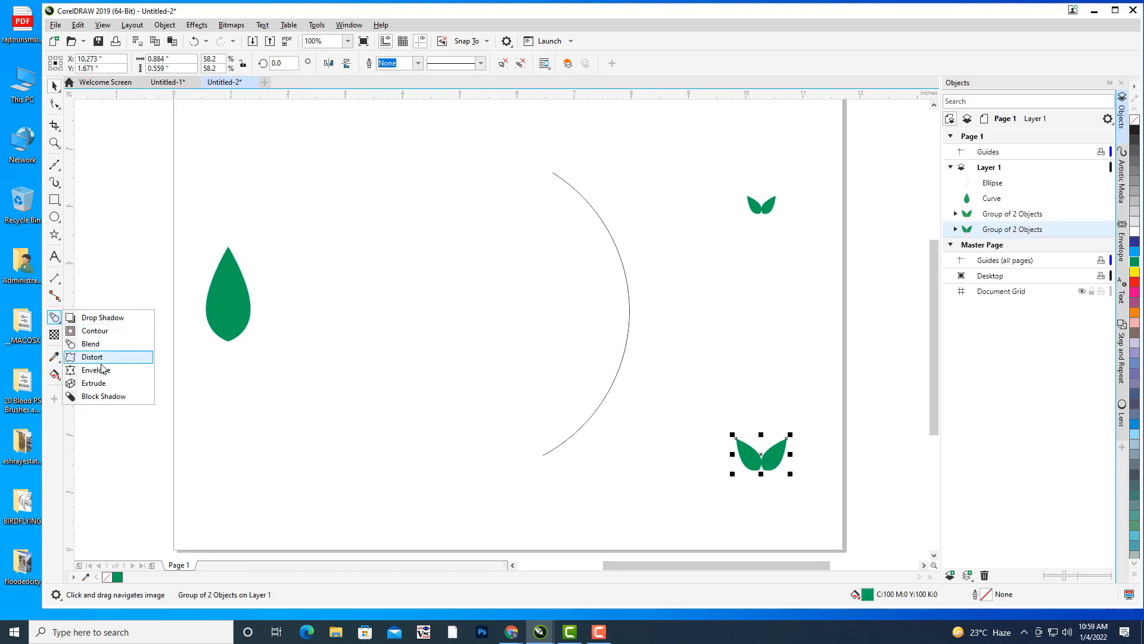
{"action": "left_click", "coordinate": [90, 344]}
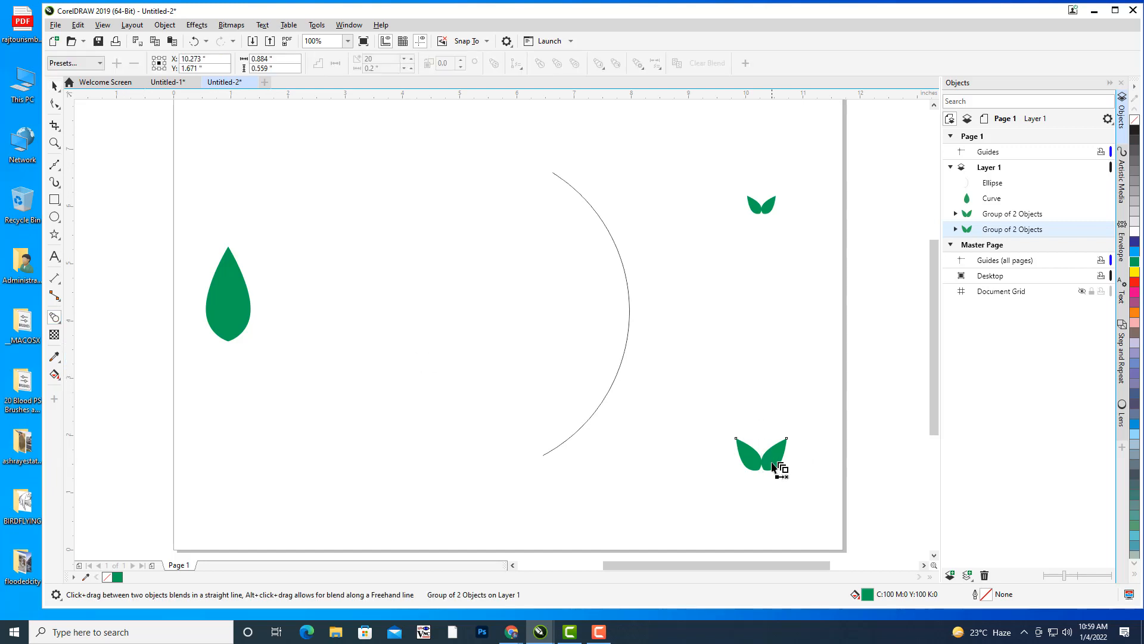
{"action": "left_click_drag", "start_coordinate": [779, 467], "coordinate": [770, 209]}
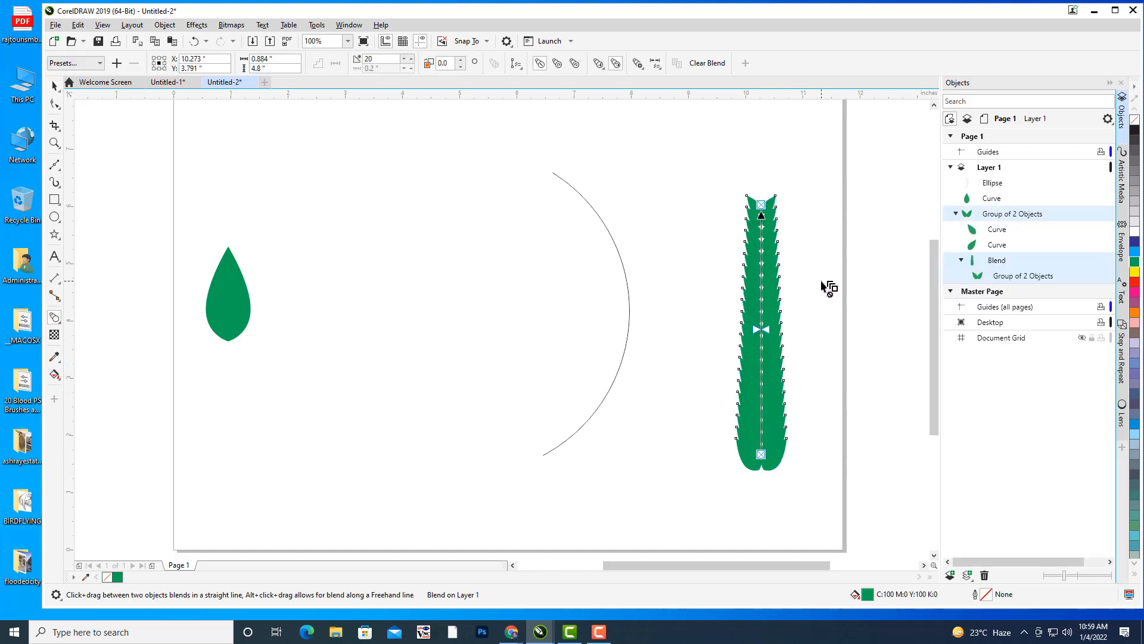
Assign the curved arc as the new path for the leaf blend
{"action": "left_click_drag", "start_coordinate": [792, 253], "coordinate": [793, 240]}
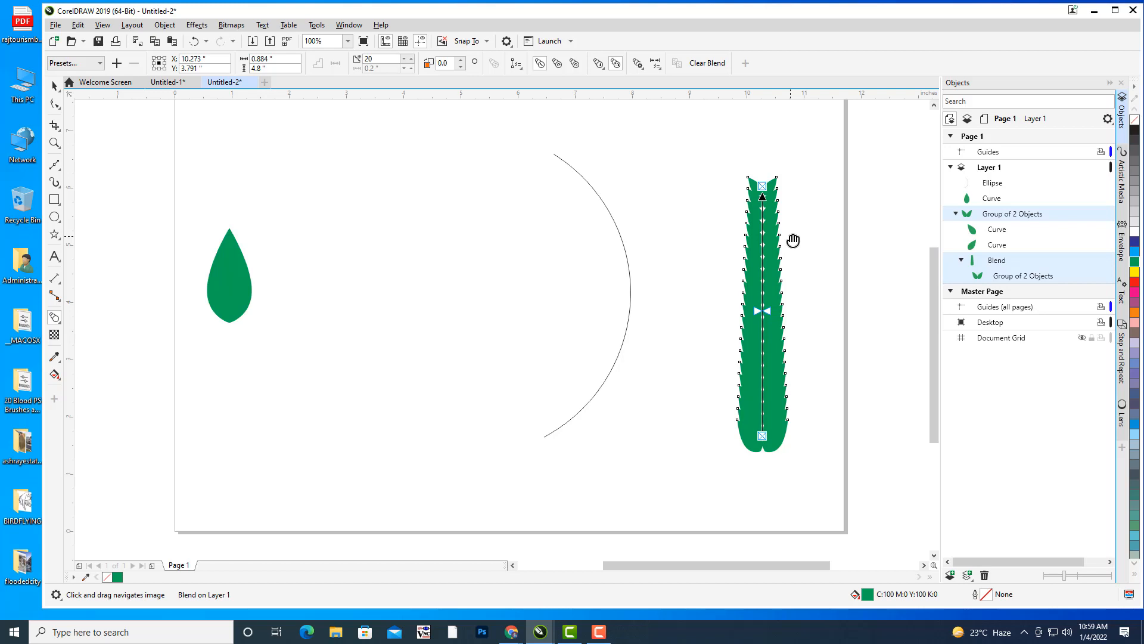
{"action": "left_click", "coordinate": [515, 63]}
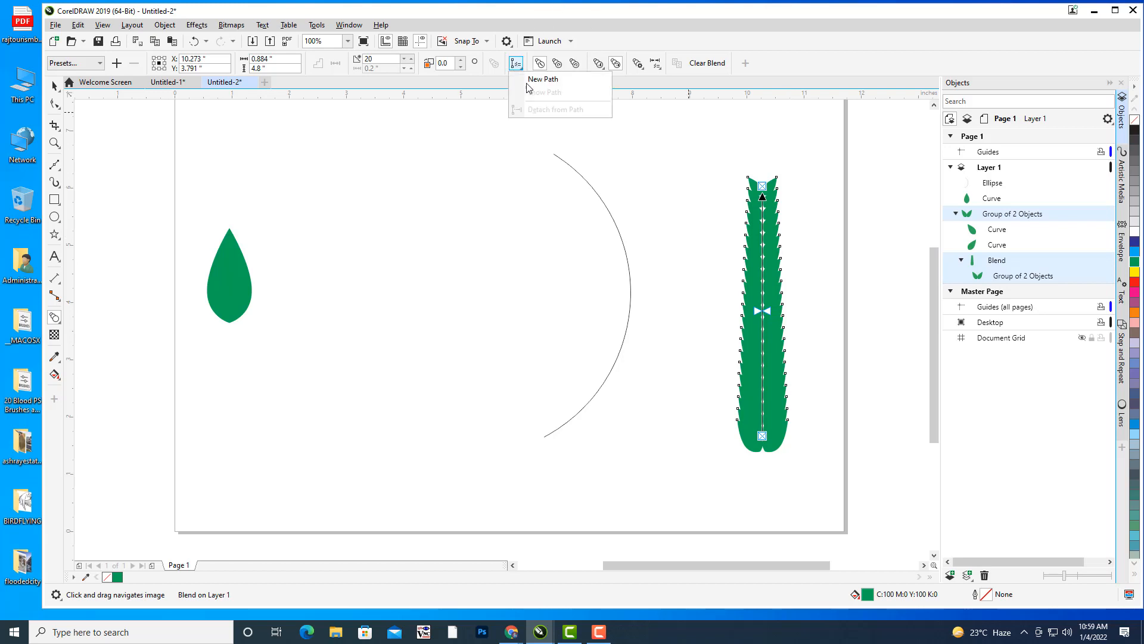
{"action": "left_click", "coordinate": [528, 83]}
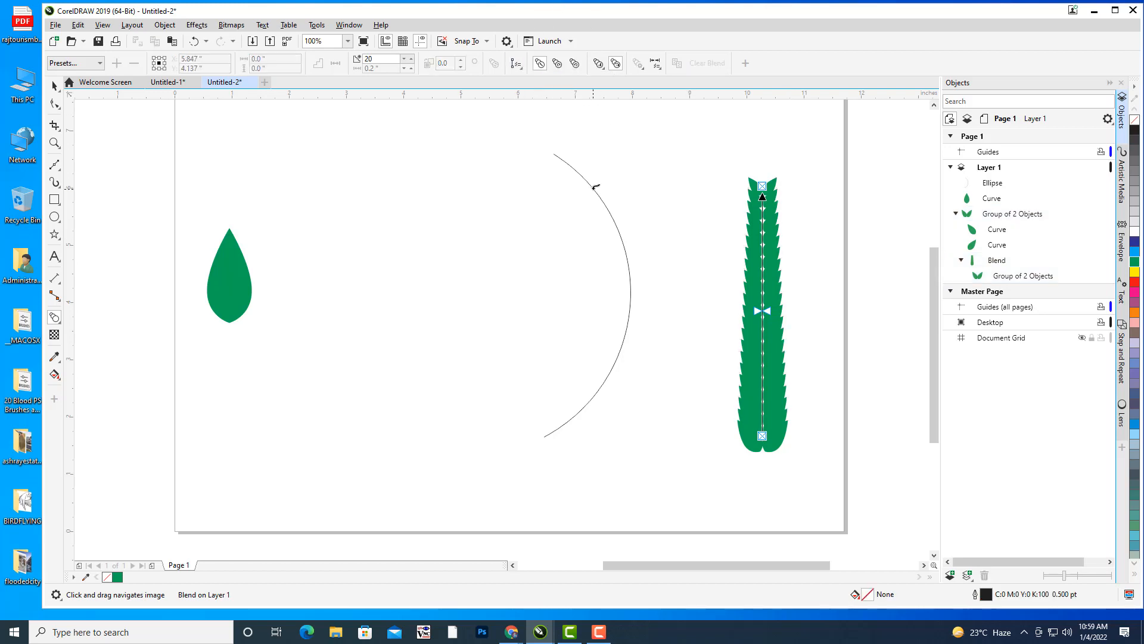
{"action": "left_click", "coordinate": [596, 187]}
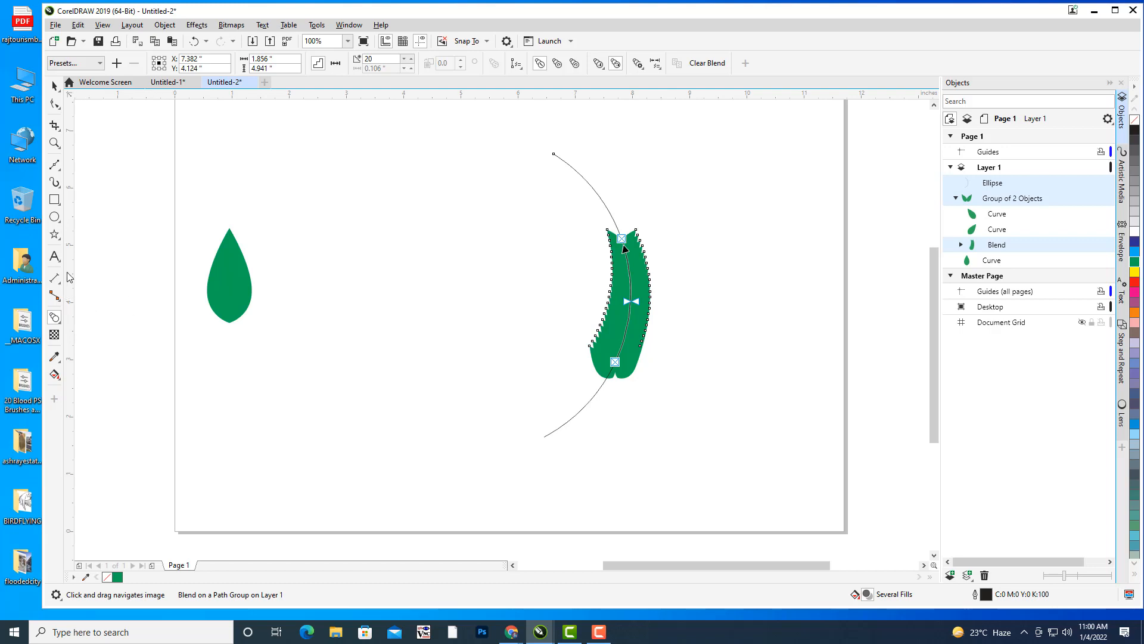
Extend the leaf blend along the whole arc by moving its small and large end groups to the arc's two ends
{"action": "left_click", "coordinate": [56, 87]}
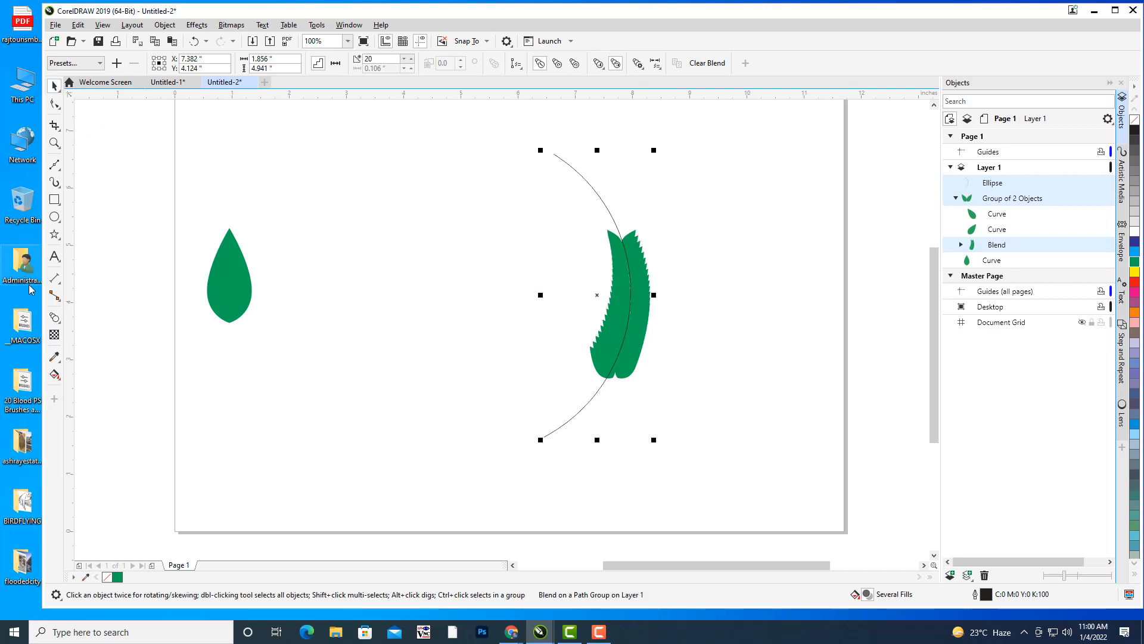
{"action": "left_click", "coordinate": [54, 318]}
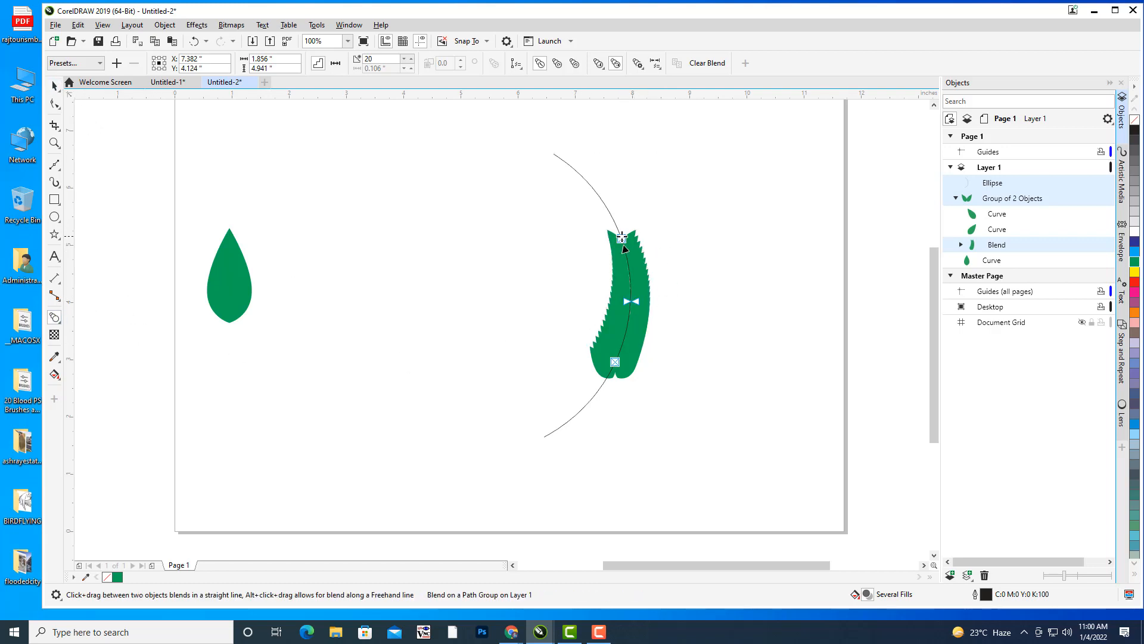
{"action": "left_click_drag", "start_coordinate": [599, 192], "coordinate": [555, 154]}
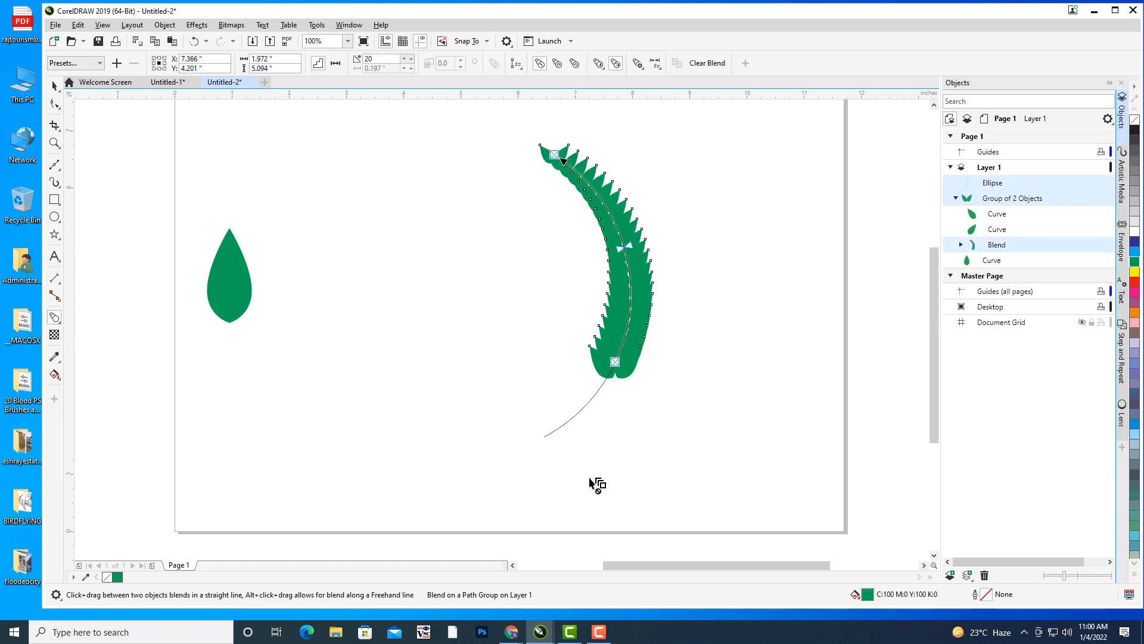
{"action": "left_click_drag", "start_coordinate": [615, 360], "coordinate": [545, 436]}
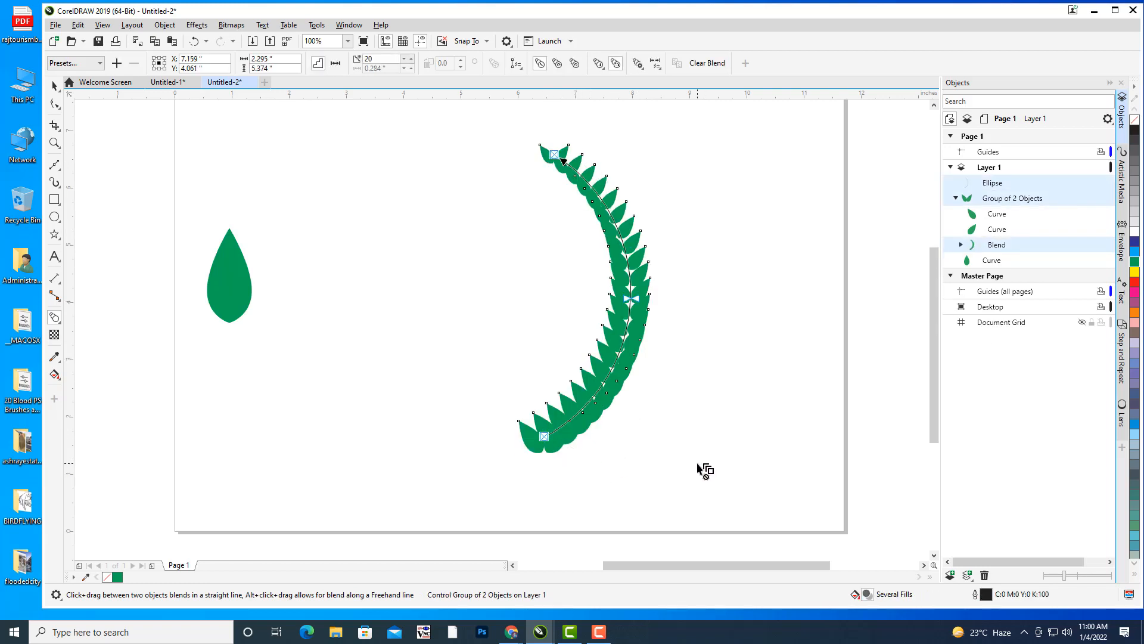
Set the blend to 12 steps and turn on Rotate all objects so the leaves follow the path
{"action": "double_click", "coordinate": [368, 58]}
{"action": "key", "text": "Return"}
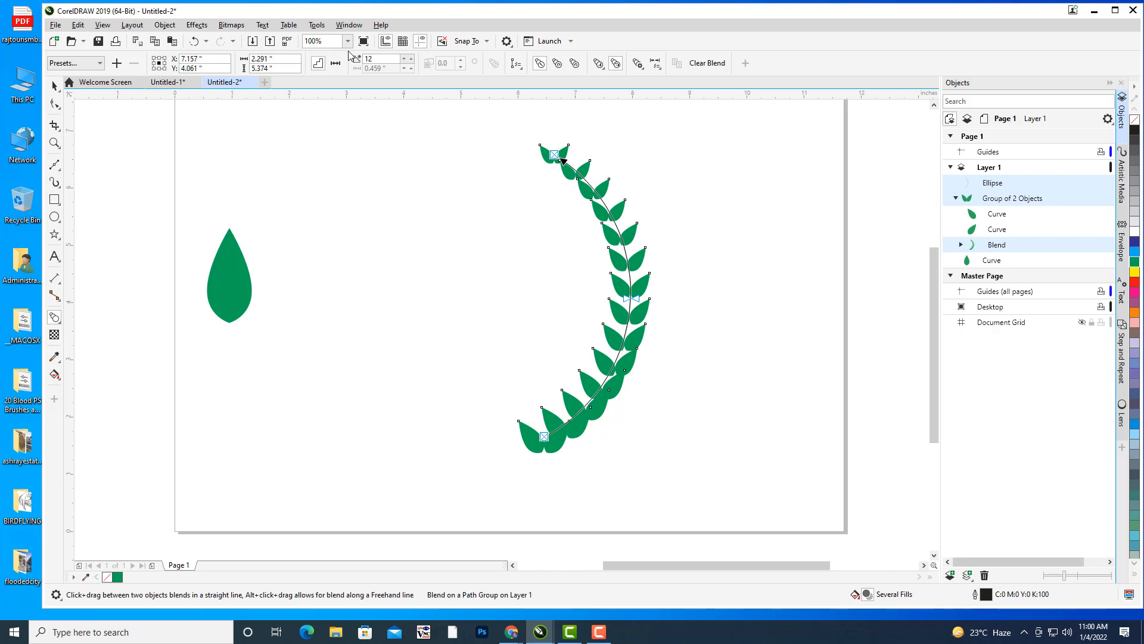
{"action": "left_click", "coordinate": [639, 63]}
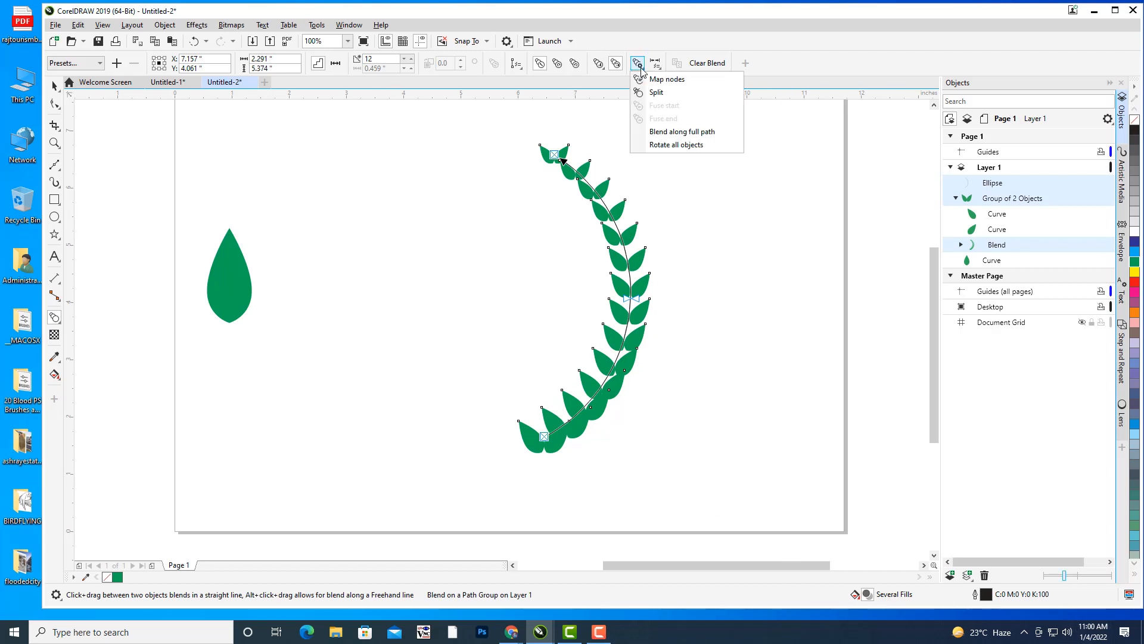
{"action": "left_click", "coordinate": [684, 145]}
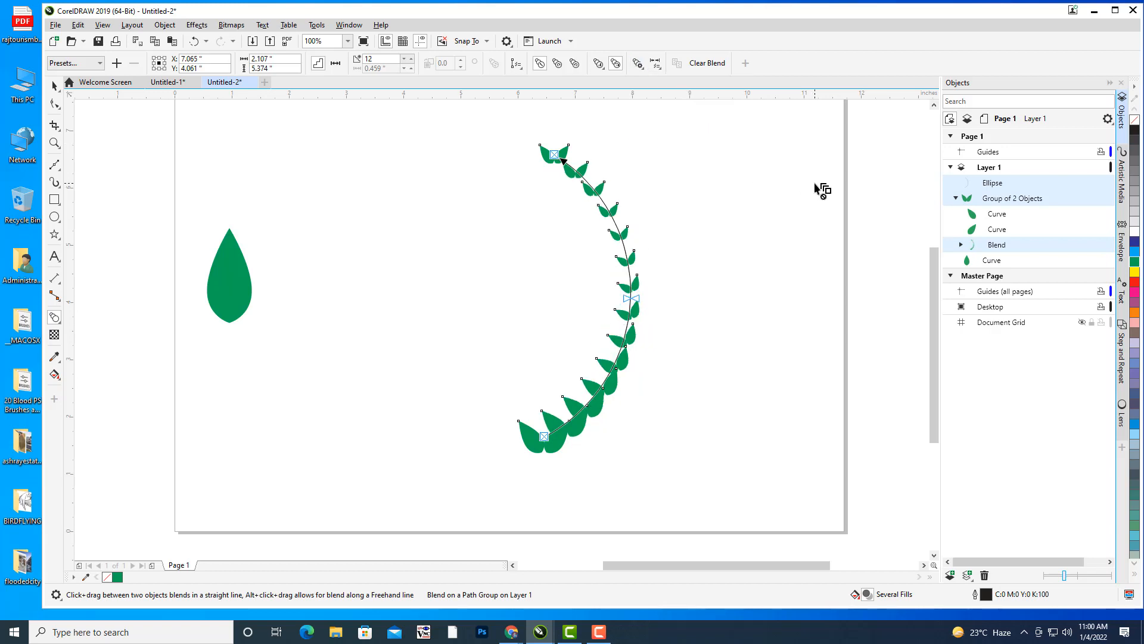
Rotate the small leaf group at the arc's upper end to about 56.8°
{"action": "left_click", "coordinate": [54, 85]}
{"action": "left_click", "coordinate": [556, 153]}
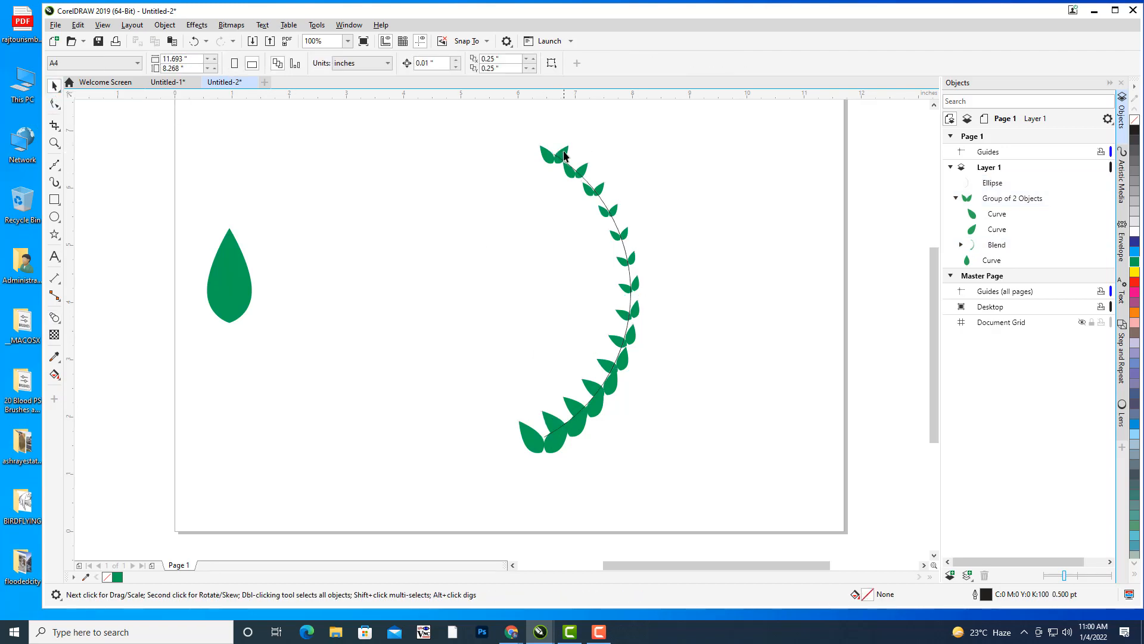
{"action": "left_click", "coordinate": [564, 155]}
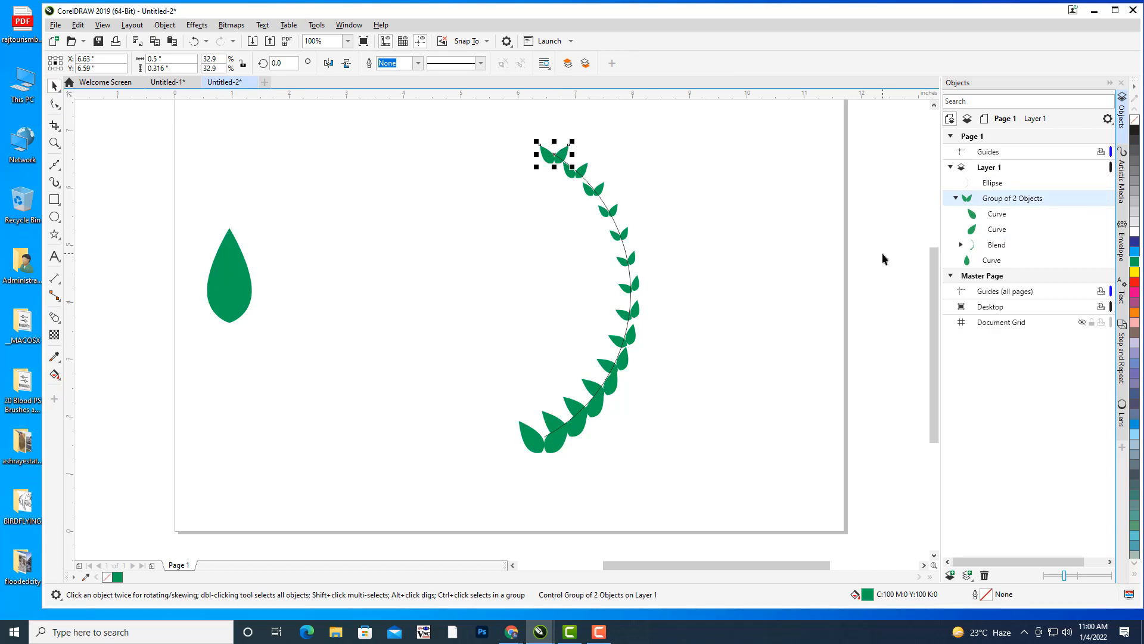
{"action": "left_click", "coordinate": [569, 154]}
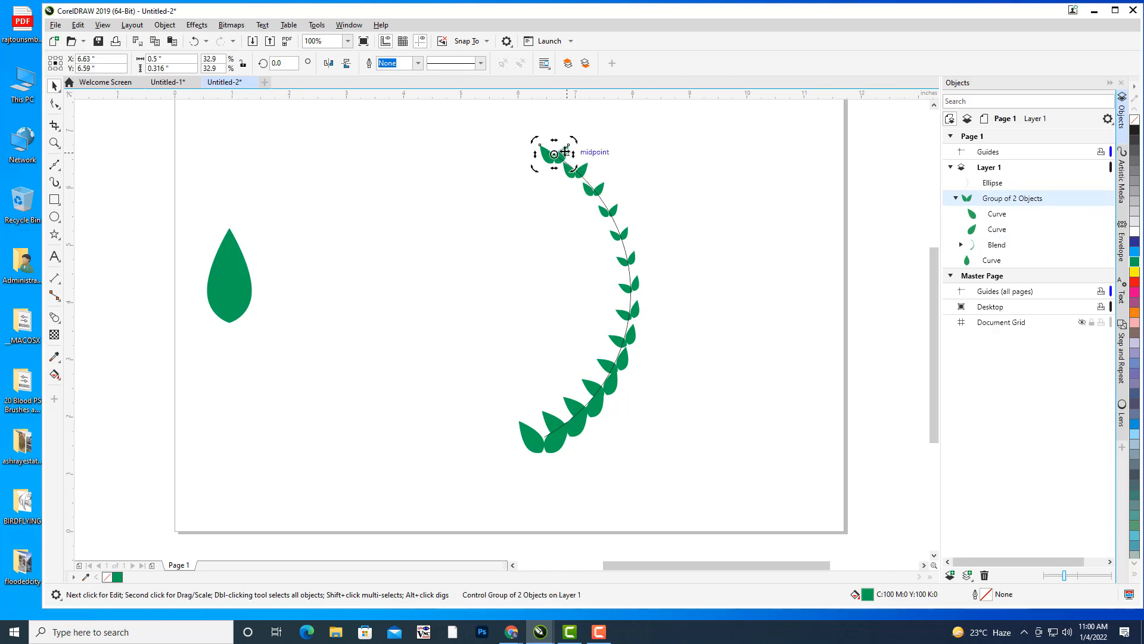
{"action": "left_click_drag", "start_coordinate": [574, 166], "coordinate": [577, 146]}
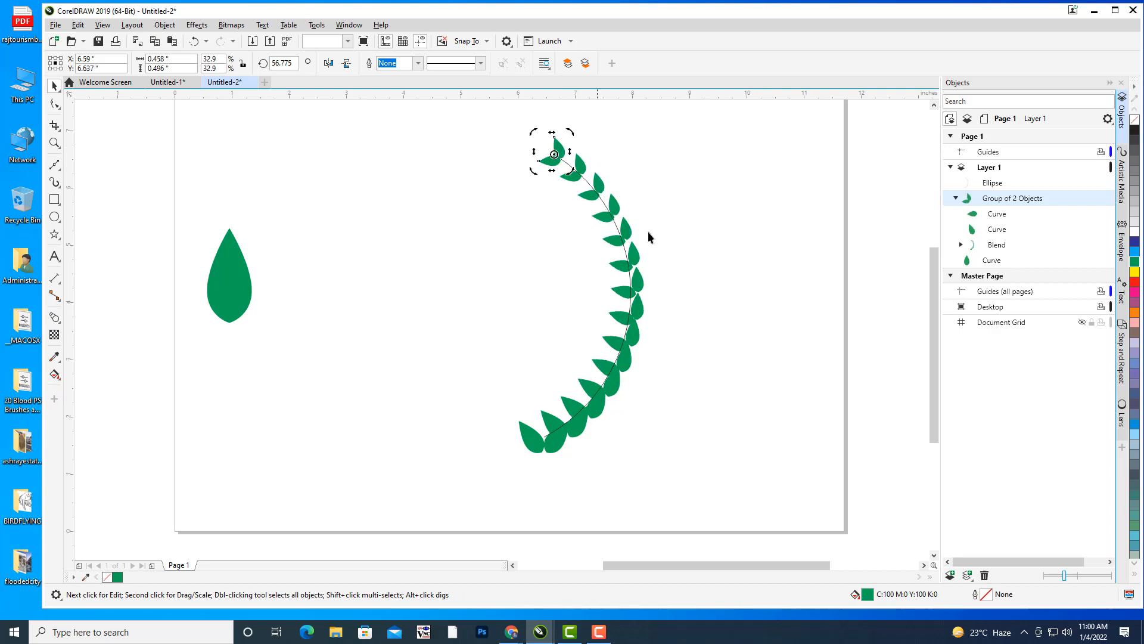
Rotate the large leaf group at the arc's lower end to about 298°
{"action": "left_click", "coordinate": [540, 438]}
{"action": "left_click", "coordinate": [539, 438]}
{"action": "left_click_drag", "start_coordinate": [576, 456], "coordinate": [552, 473]}
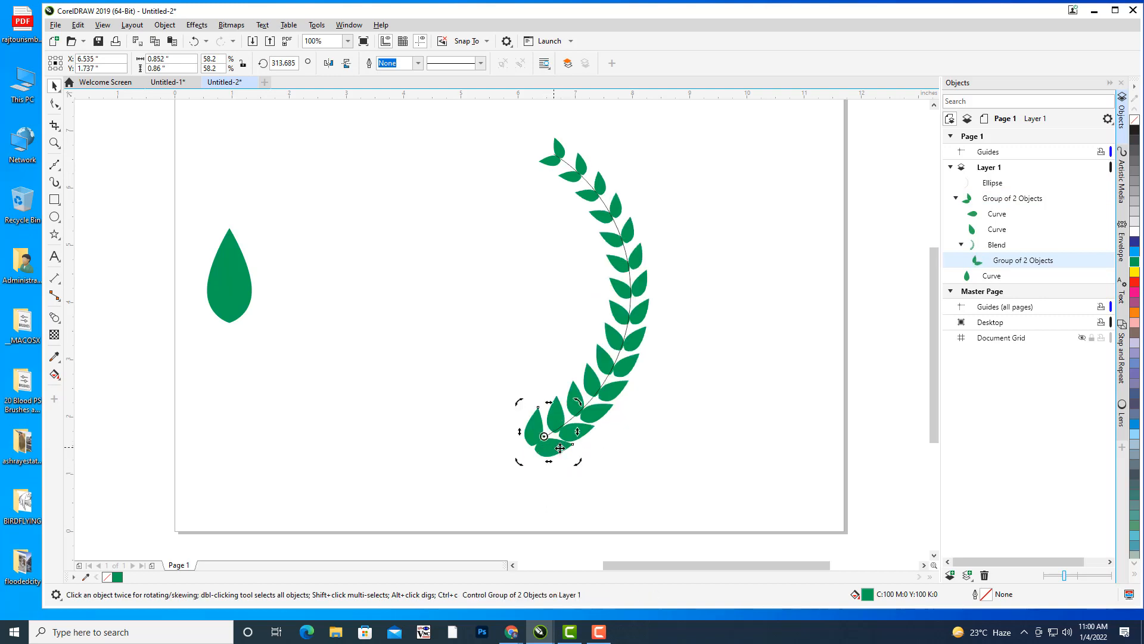
{"action": "left_click_drag", "start_coordinate": [577, 462], "coordinate": [574, 465]}
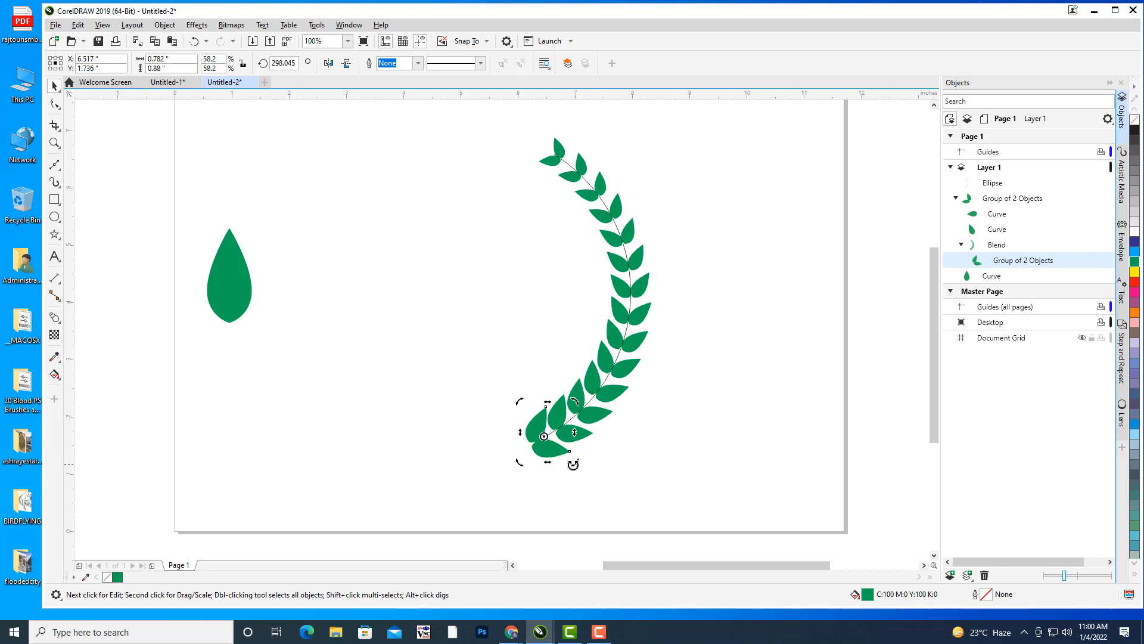
{"action": "left_click", "coordinate": [760, 370]}
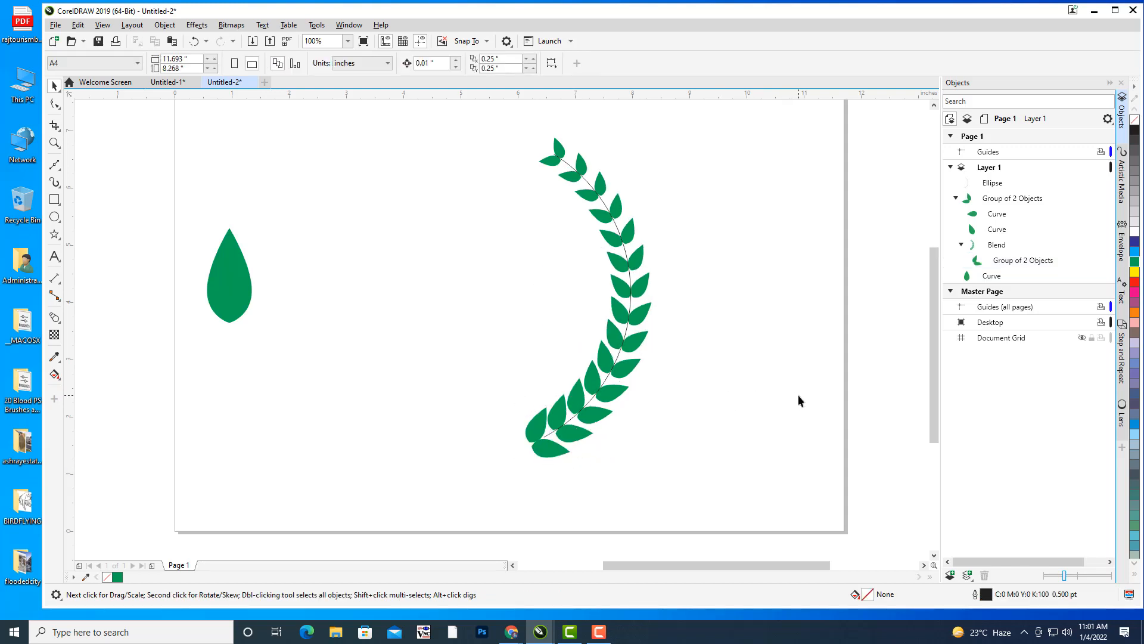
Shrink the teardrop to about 0.24 × 0.5 inches and move it next to the arc's upper end, about X 6.4, Y 6.89 inches
{"action": "left_click_drag", "start_coordinate": [724, 348], "coordinate": [785, 361]}
{"action": "left_click", "coordinate": [291, 302]}
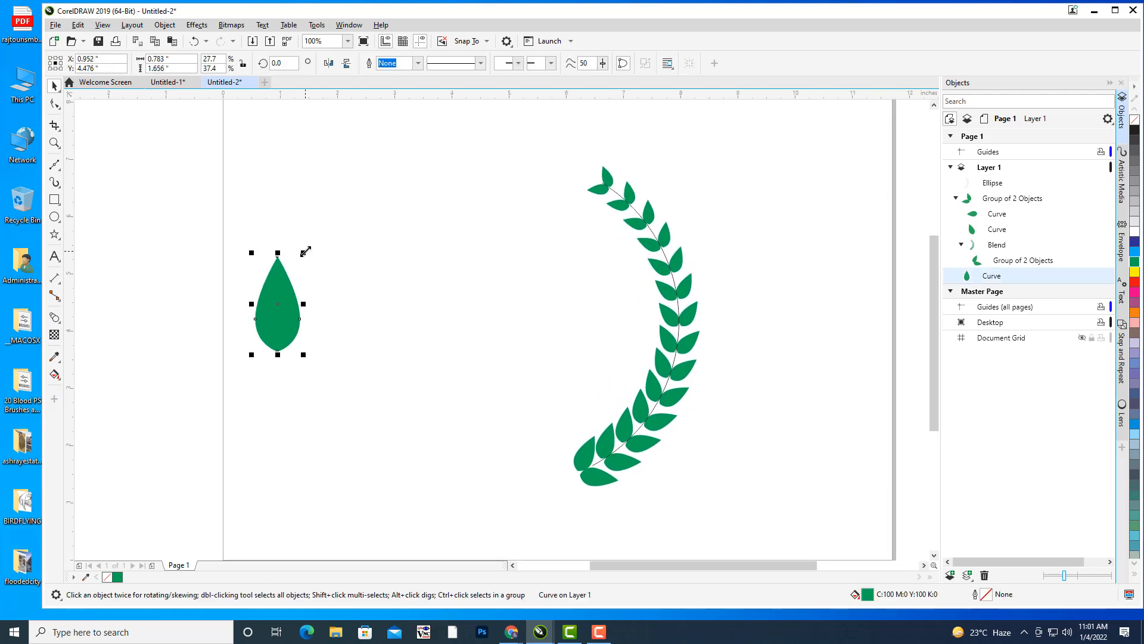
{"action": "left_click_drag", "start_coordinate": [291, 274], "coordinate": [294, 276]}
{"action": "left_click_drag", "start_coordinate": [292, 277], "coordinate": [599, 158]}
{"action": "scroll", "coordinate": [605, 147], "scroll_direction": "up", "scroll_amount": 1}
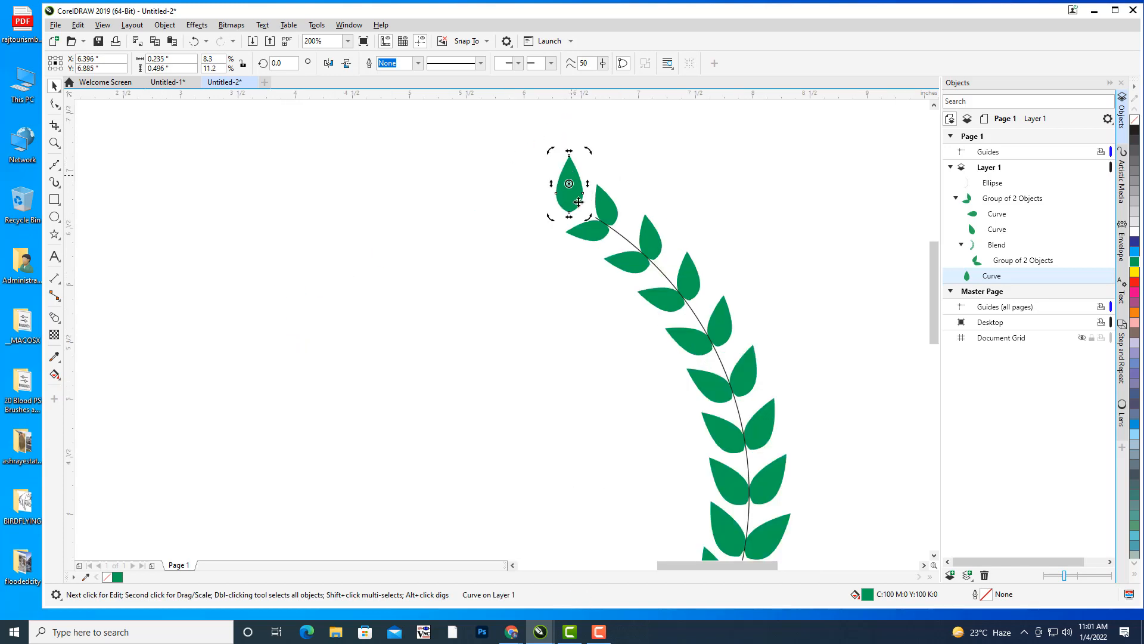
Rotate the small teardrop to about 53.4° so its point faces away from the stem
{"action": "left_click", "coordinate": [573, 202]}
{"action": "mouse_move", "coordinate": [587, 215]}
{"action": "left_mouse_down"}
{"action": "mouse_move", "coordinate": [601, 190]}
{"action": "mouse_move", "coordinate": [582, 206]}
{"action": "left_mouse_up"}
{"action": "scroll", "coordinate": [567, 151], "scroll_direction": "up", "scroll_amount": 4}
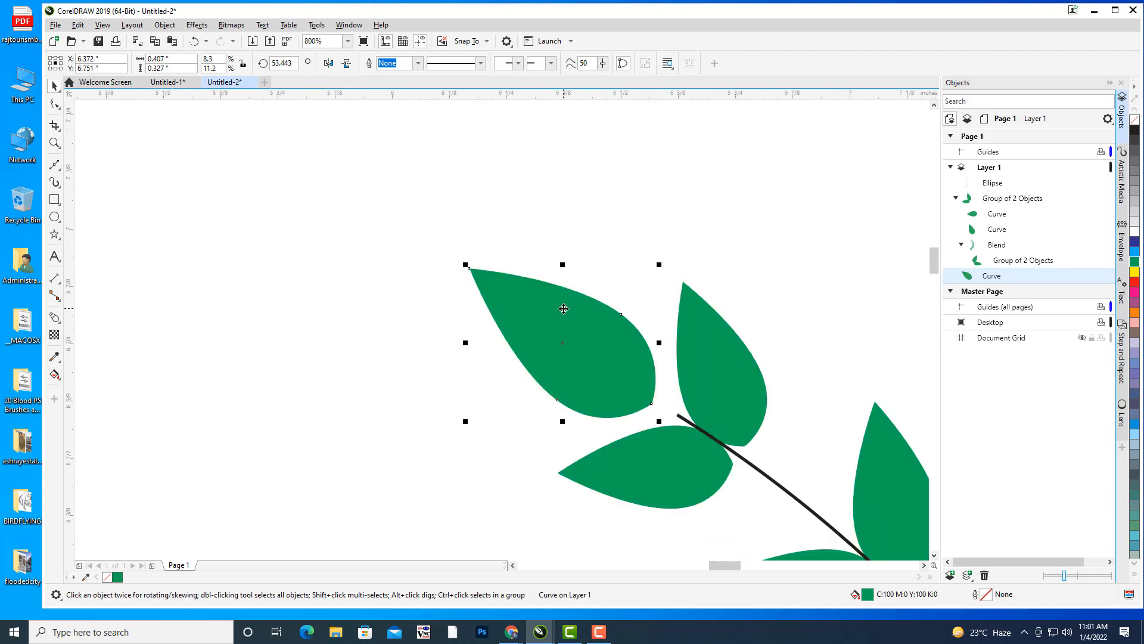
Scale the rotated teardrop to about 0.28 inches wide and place its base on the stem tip, about X 6.48, Y 6.69 inches
{"action": "left_click", "coordinate": [554, 305]}
{"action": "left_click_drag", "start_coordinate": [660, 262], "coordinate": [631, 280]}
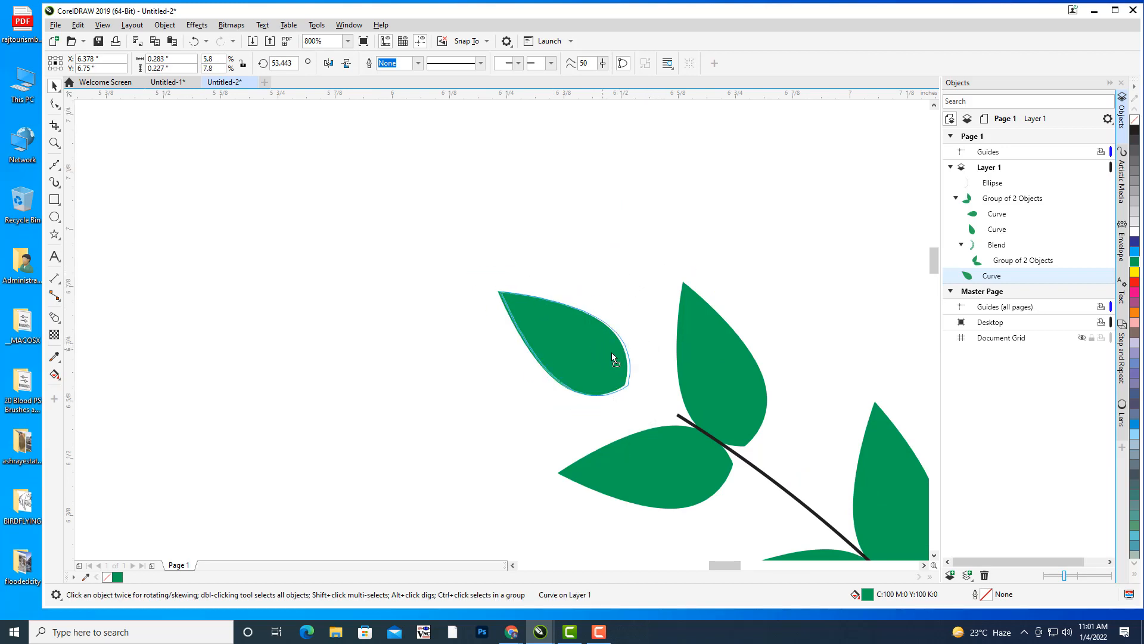
{"action": "left_click_drag", "start_coordinate": [612, 354], "coordinate": [647, 380]}
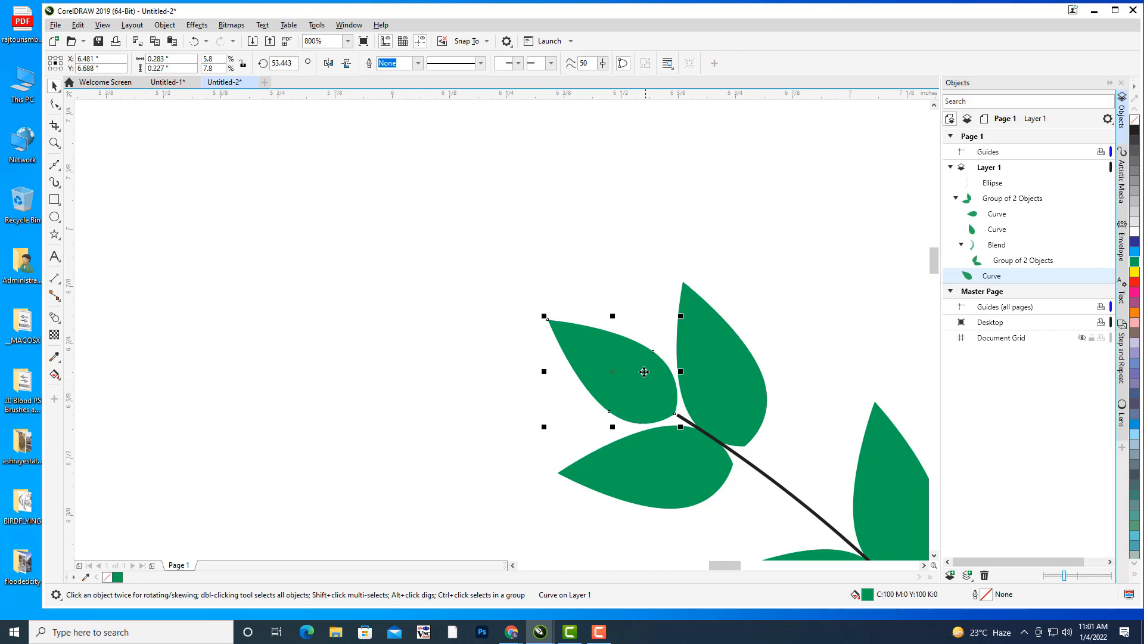
{"action": "left_click", "coordinate": [644, 251]}
{"action": "scroll", "coordinate": [693, 253], "scroll_direction": "down", "scroll_amount": 4}
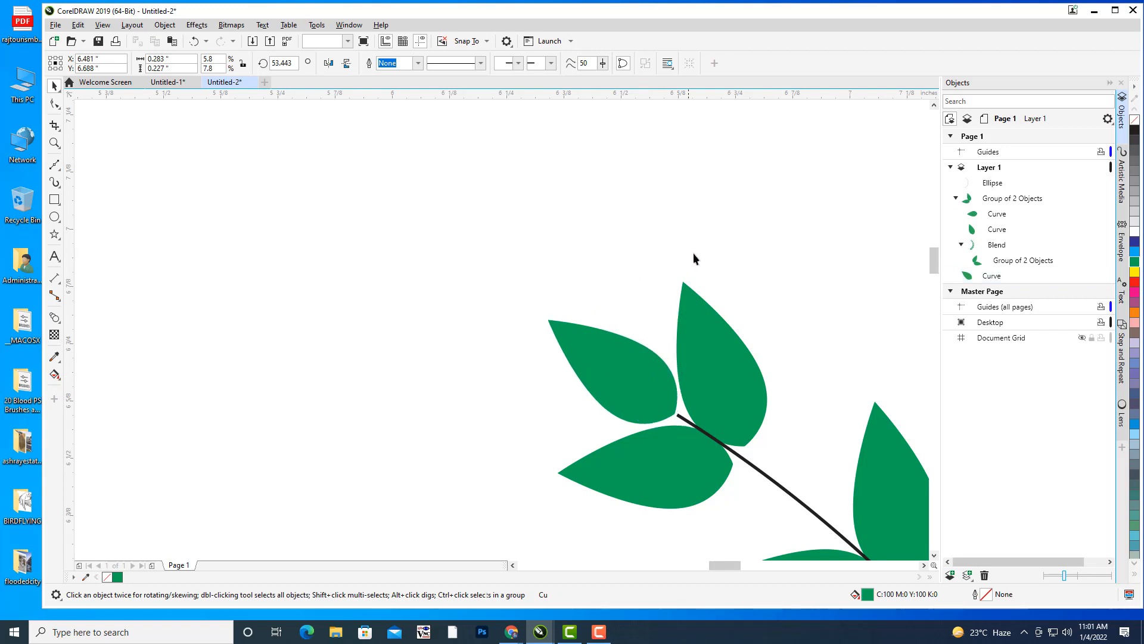
Rotate the tip leaf to about 56.8° and adjust its height to about Y 6.69 inches
{"action": "scroll", "coordinate": [685, 247], "scroll_direction": "up", "scroll_amount": 4}
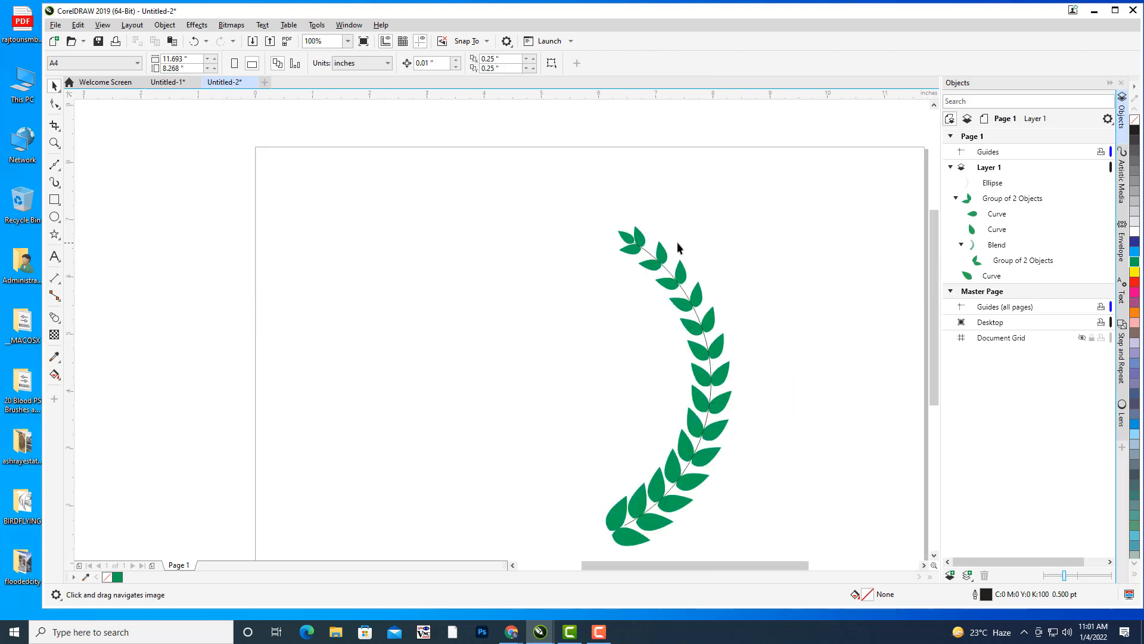
{"action": "left_click", "coordinate": [491, 225]}
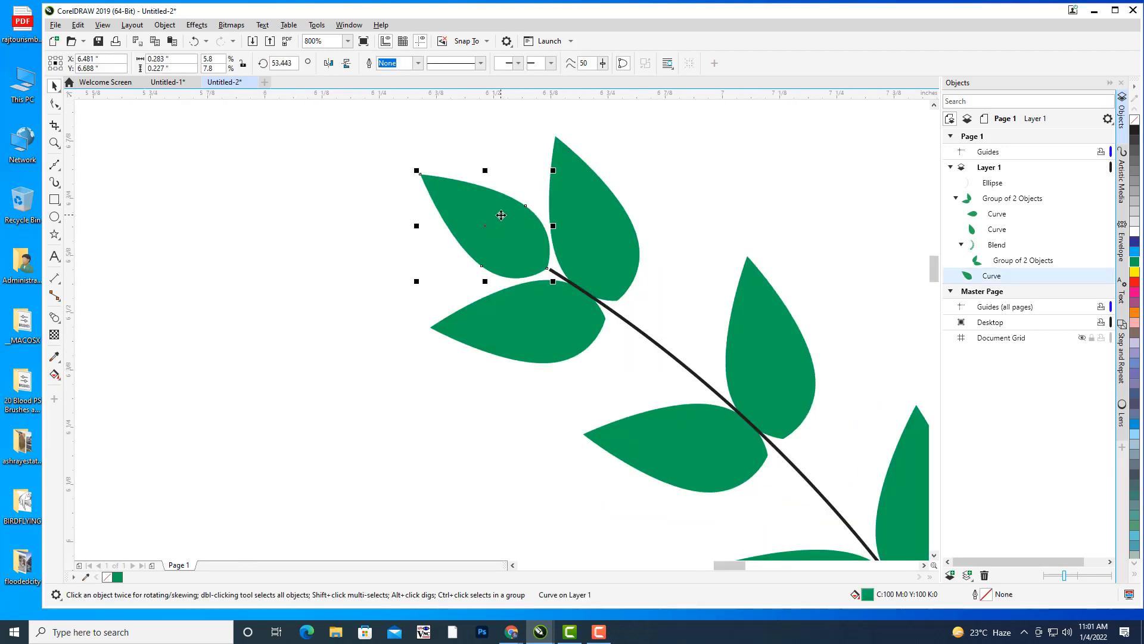
{"action": "left_click", "coordinate": [492, 226]}
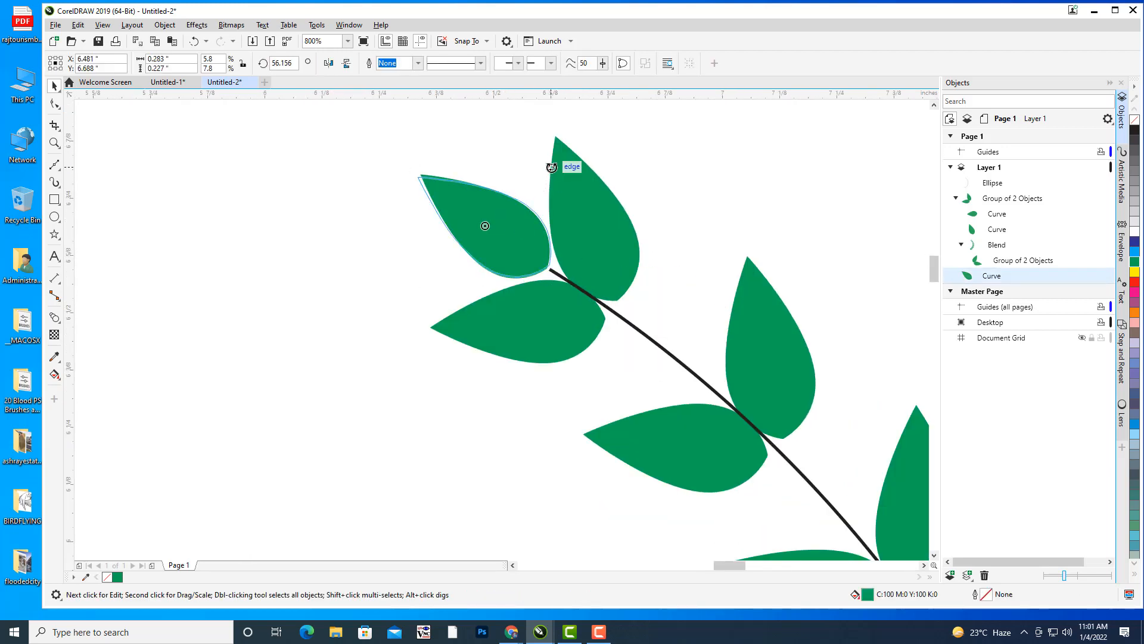
{"action": "left_click_drag", "start_coordinate": [549, 165], "coordinate": [547, 164]}
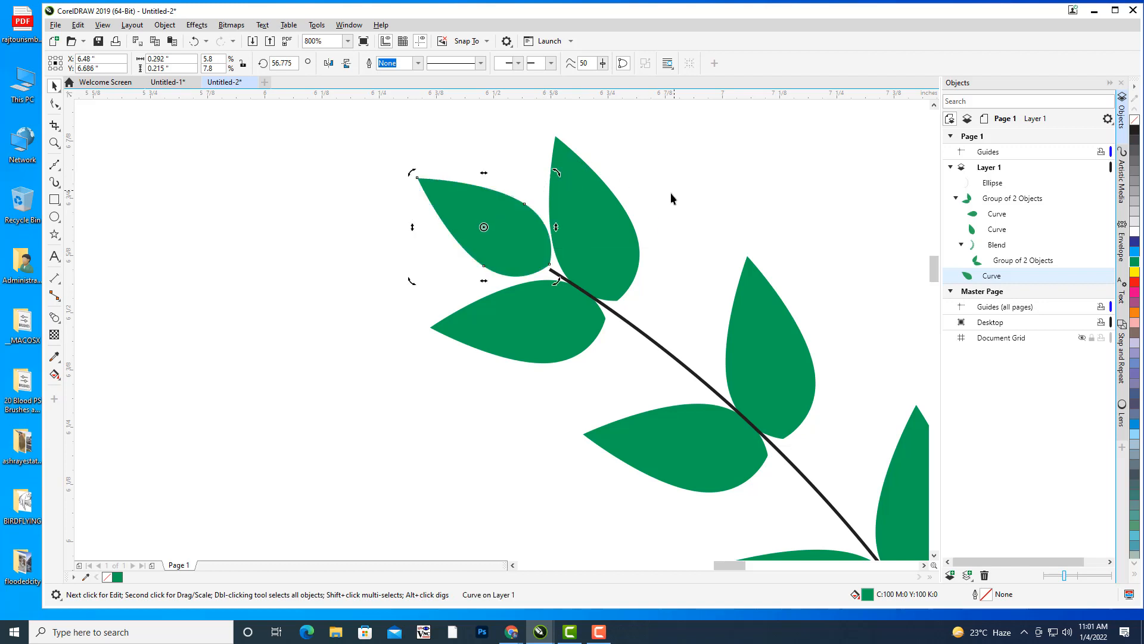
{"action": "left_click", "coordinate": [524, 231]}
{"action": "left_click_drag", "start_coordinate": [509, 226], "coordinate": [511, 233]}
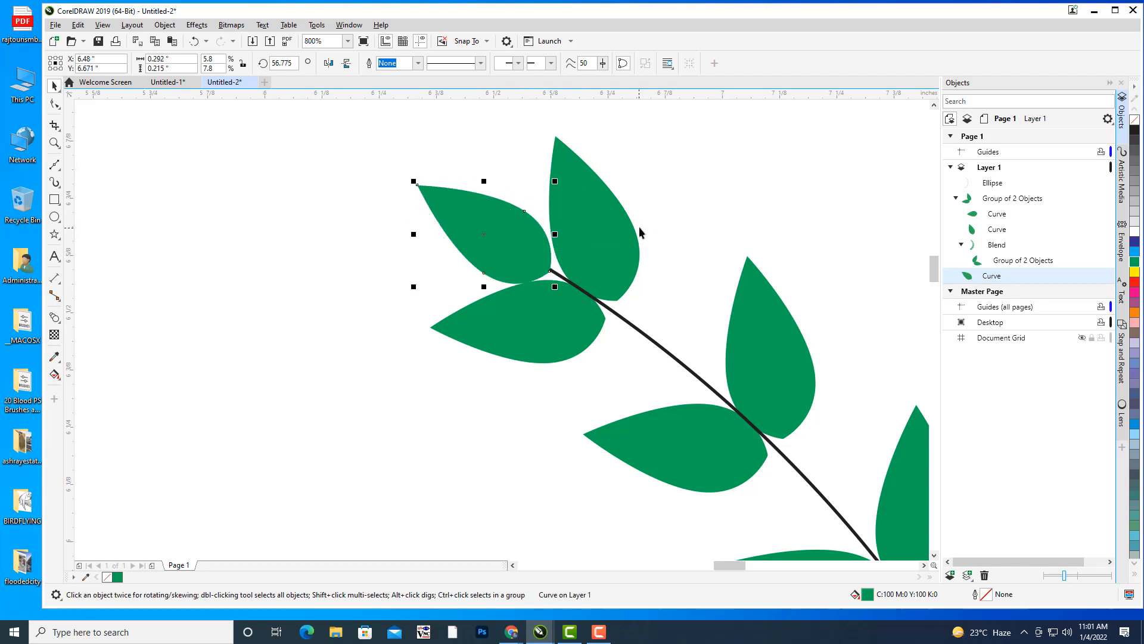
{"action": "key", "text": "Up"}
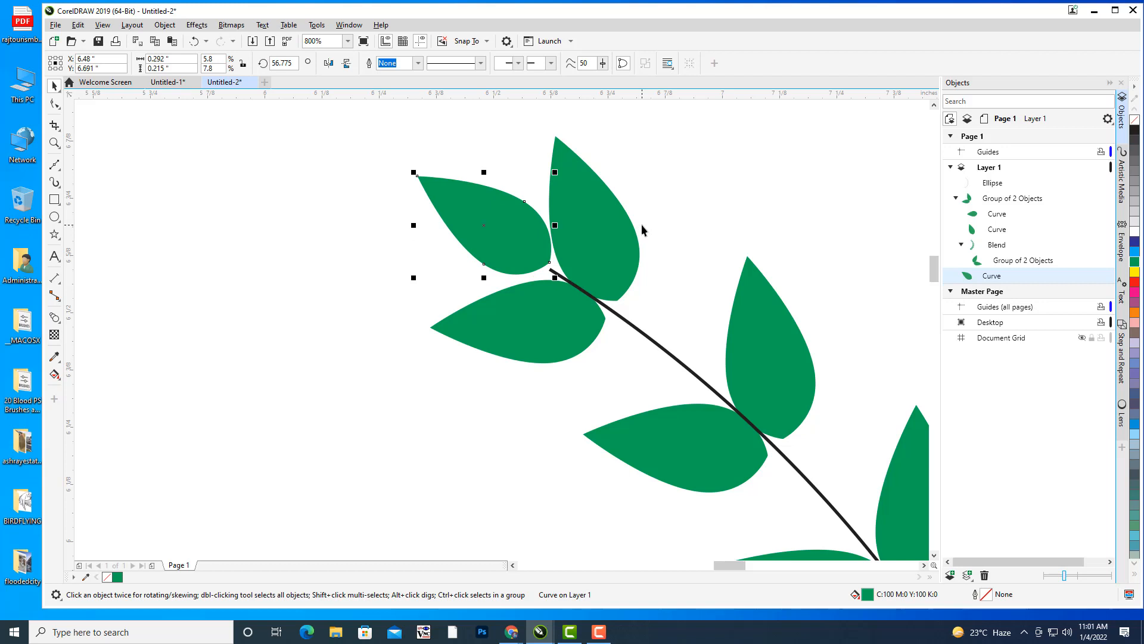
Nudge the tip leaf's base onto the end of the stem, placing it at about X 6.483, Y 6.676 inches
{"action": "key", "text": "Down"}
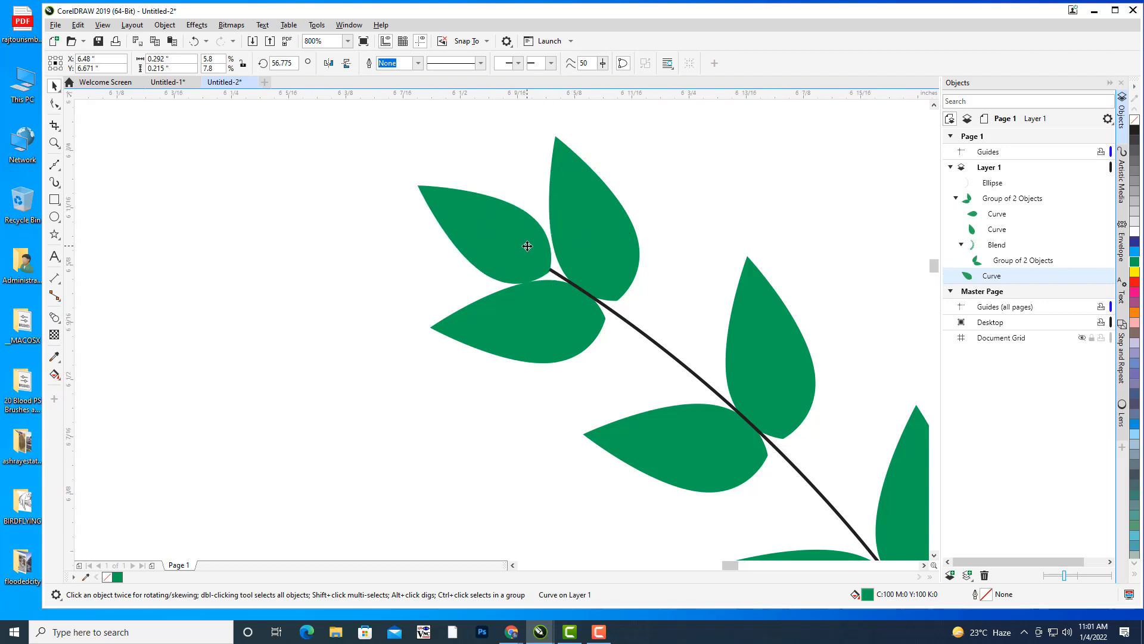
{"action": "scroll", "coordinate": [524, 248], "scroll_direction": "up", "scroll_amount": 2}
{"action": "left_click_drag", "start_coordinate": [538, 262], "coordinate": [543, 252]}
{"action": "left_click", "coordinate": [276, 277]}
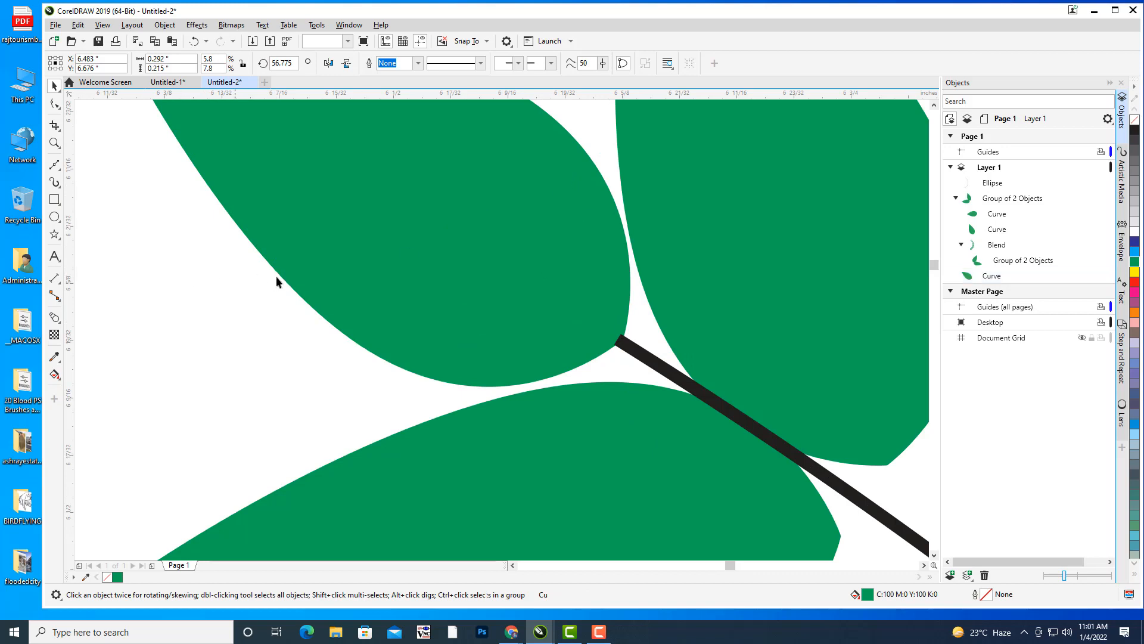
{"action": "scroll", "coordinate": [276, 277], "scroll_direction": "down", "scroll_amount": 8}
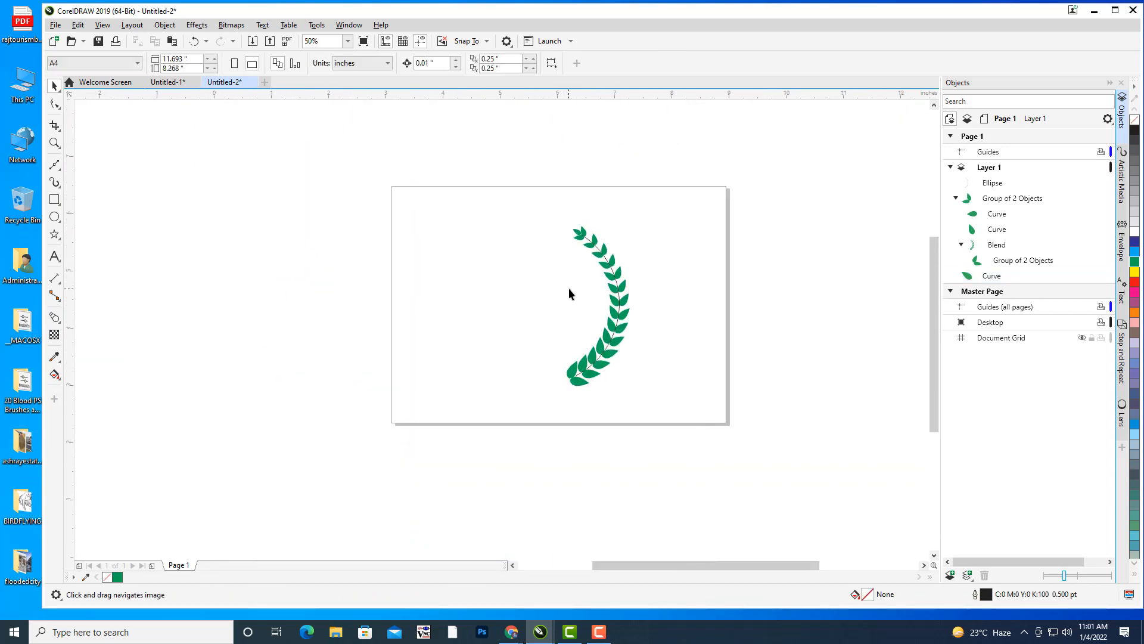
Break apart the leaf blend from its elliptical arc path
{"action": "scroll", "coordinate": [569, 292], "scroll_direction": "up", "scroll_amount": 1}
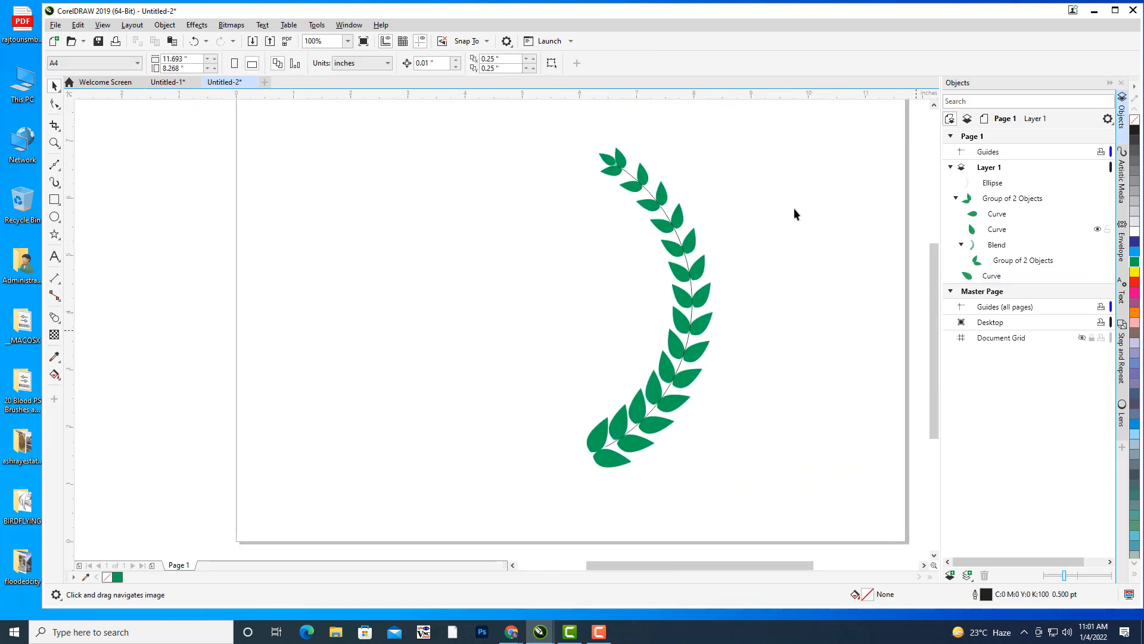
{"action": "left_click", "coordinate": [1017, 199]}
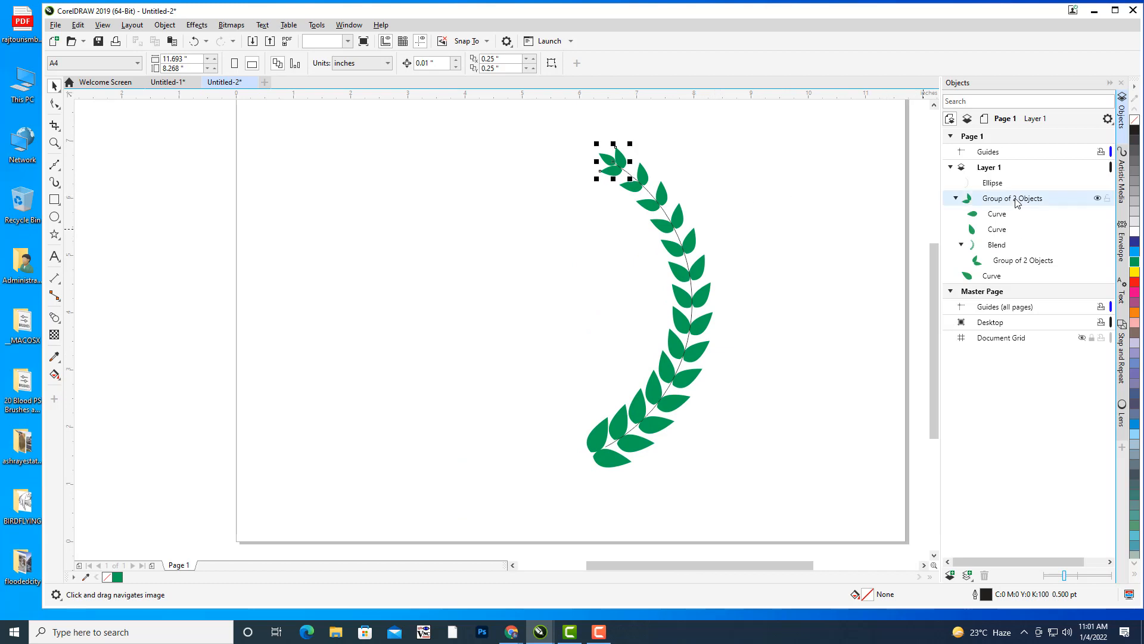
{"action": "left_click", "coordinate": [1026, 262]}
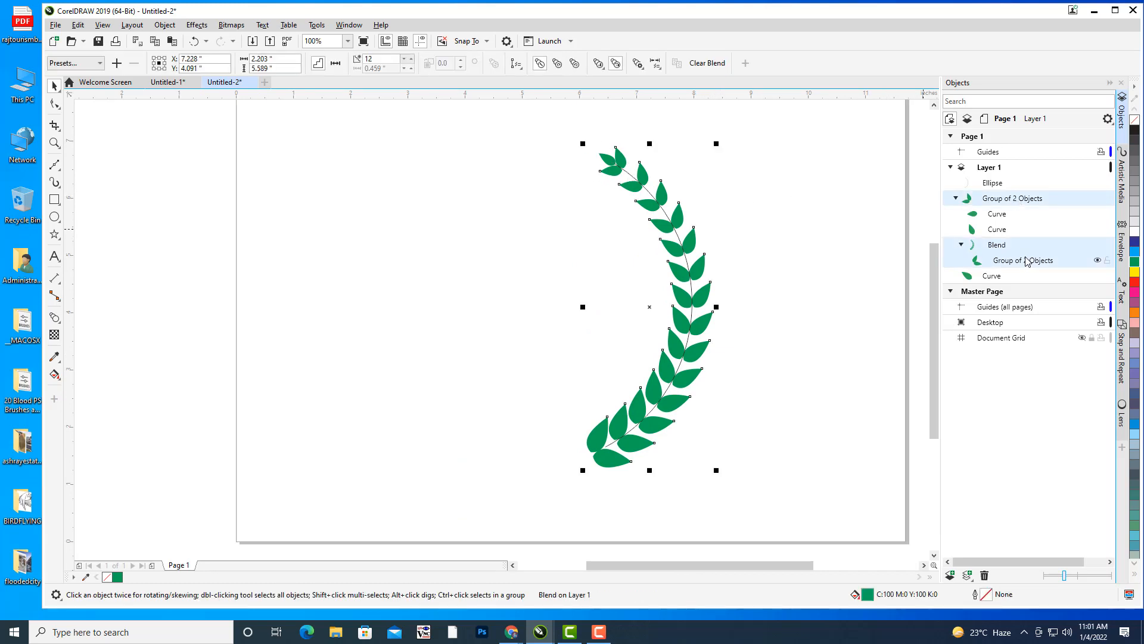
{"action": "left_click", "coordinate": [829, 256]}
{"action": "left_click", "coordinate": [694, 245]}
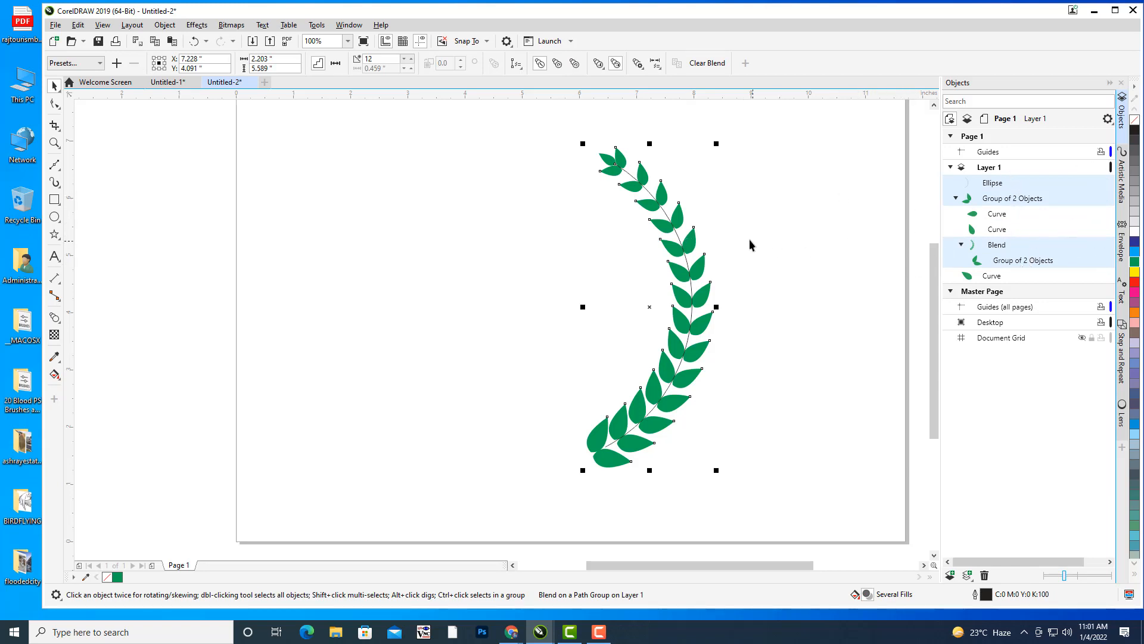
{"action": "left_click", "coordinate": [1018, 200]}
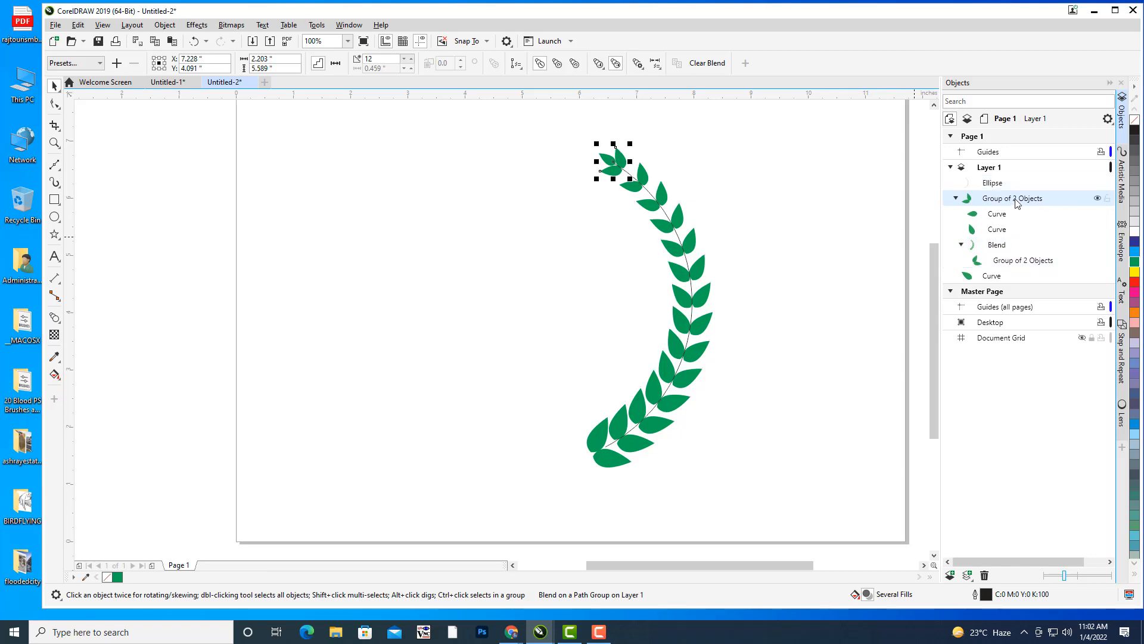
{"action": "left_click", "coordinate": [1000, 184]}
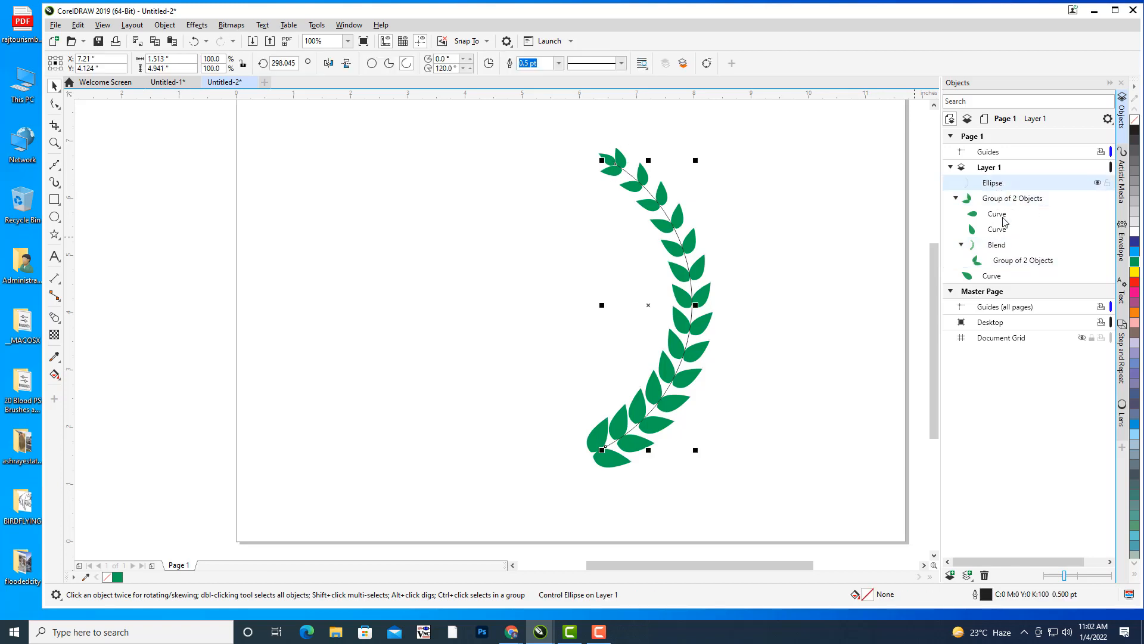
{"action": "left_click", "coordinate": [1010, 250]}
{"action": "right_click", "coordinate": [1012, 251]}
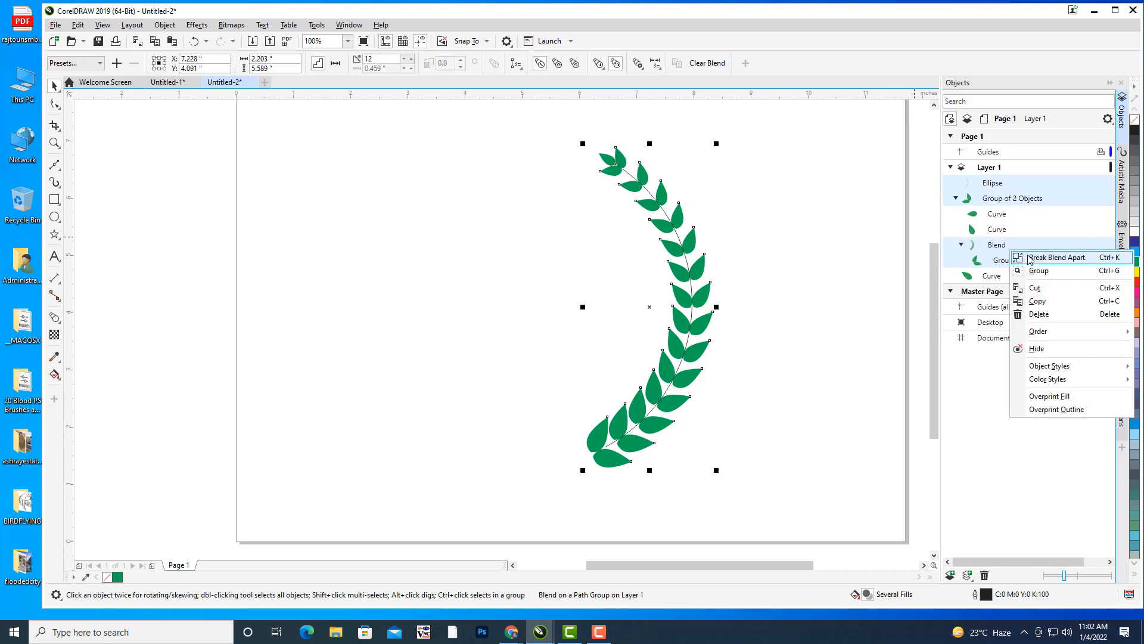
{"action": "left_click", "coordinate": [1054, 258]}
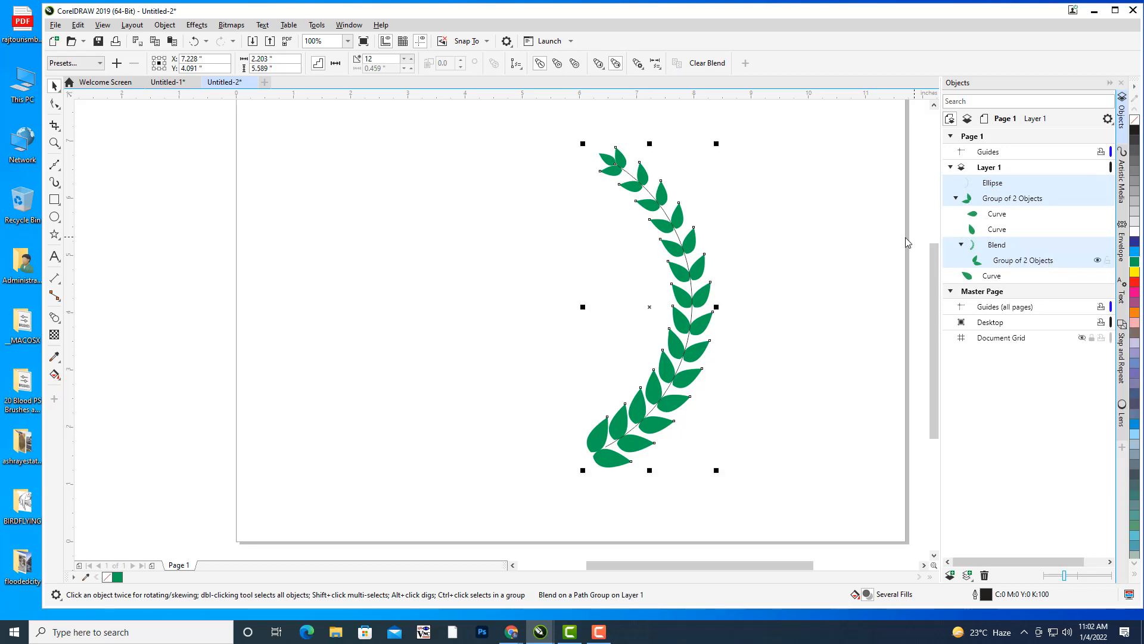
Group the stem arc, the tip leaf and all leaf groups into one branch object
{"action": "left_click", "coordinate": [795, 204]}
{"action": "left_click", "coordinate": [998, 189]}
{"action": "left_click", "coordinate": [886, 204]}
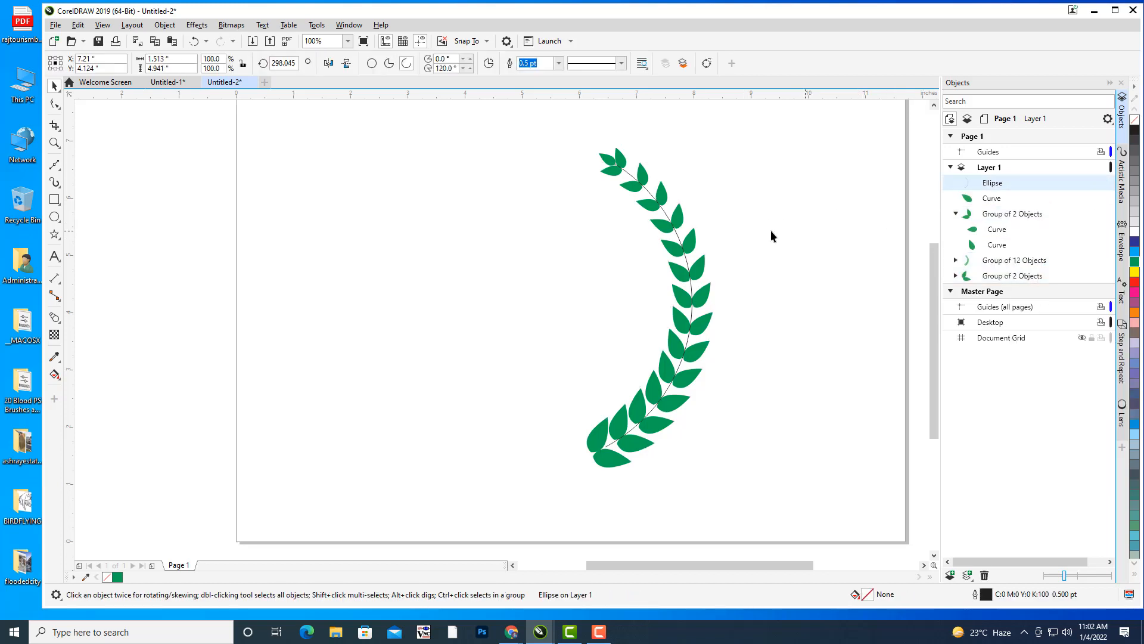
{"action": "left_click_drag", "start_coordinate": [497, 136], "coordinate": [881, 544]}
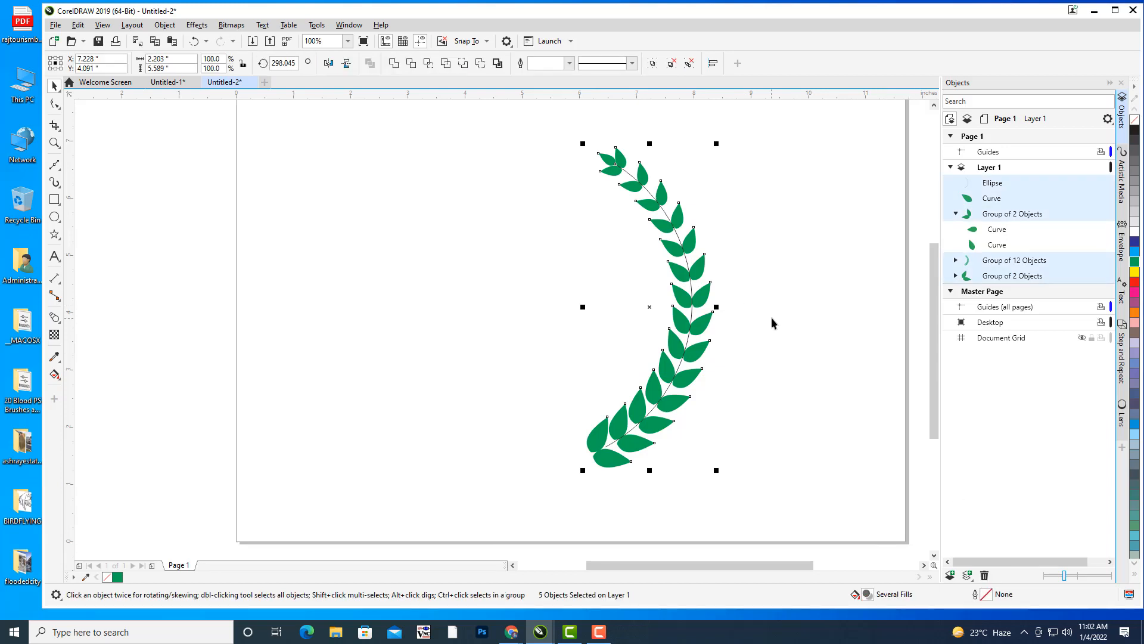
{"action": "key", "text": "ctrl+g"}
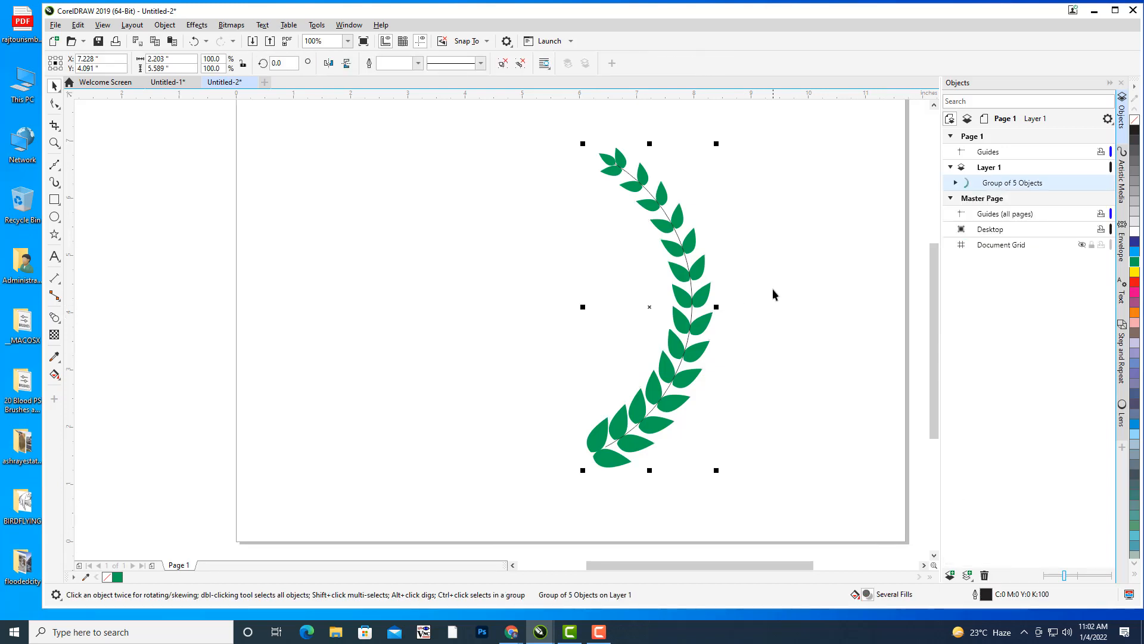
Scale the branch group proportionally to about 82.3% and move it to about X 7.837, Y 4.063 inches
{"action": "left_click_drag", "start_coordinate": [716, 141], "coordinate": [704, 173]}
{"action": "left_click", "coordinate": [777, 260]}
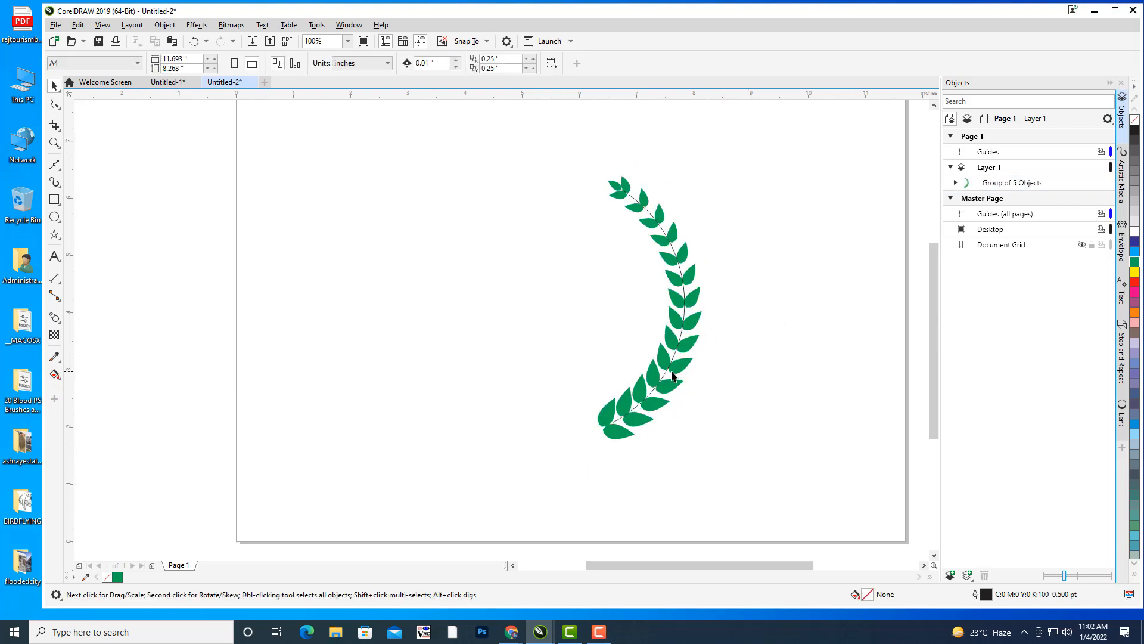
{"action": "left_click", "coordinate": [672, 375]}
{"action": "left_click_drag", "start_coordinate": [675, 345], "coordinate": [711, 341]}
{"action": "left_click", "coordinate": [796, 358]}
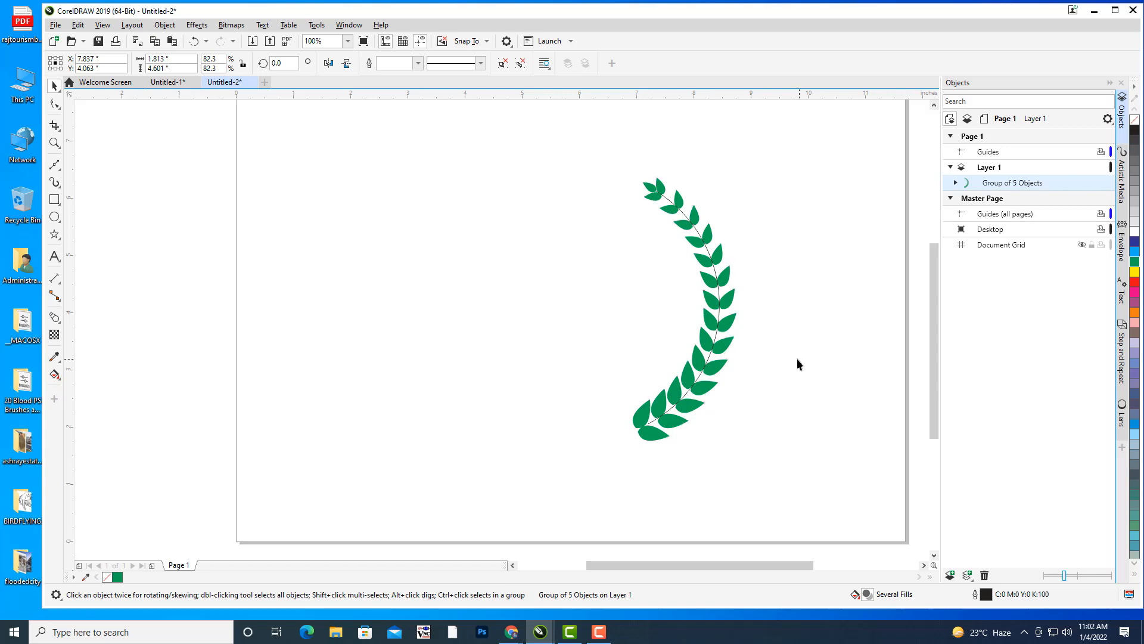
Duplicate the branch and place the copy to the left of the original at about X 4.776, Y 4.035 inches
{"action": "left_click", "coordinate": [724, 342]}
{"action": "key", "text": "ctrl+d"}
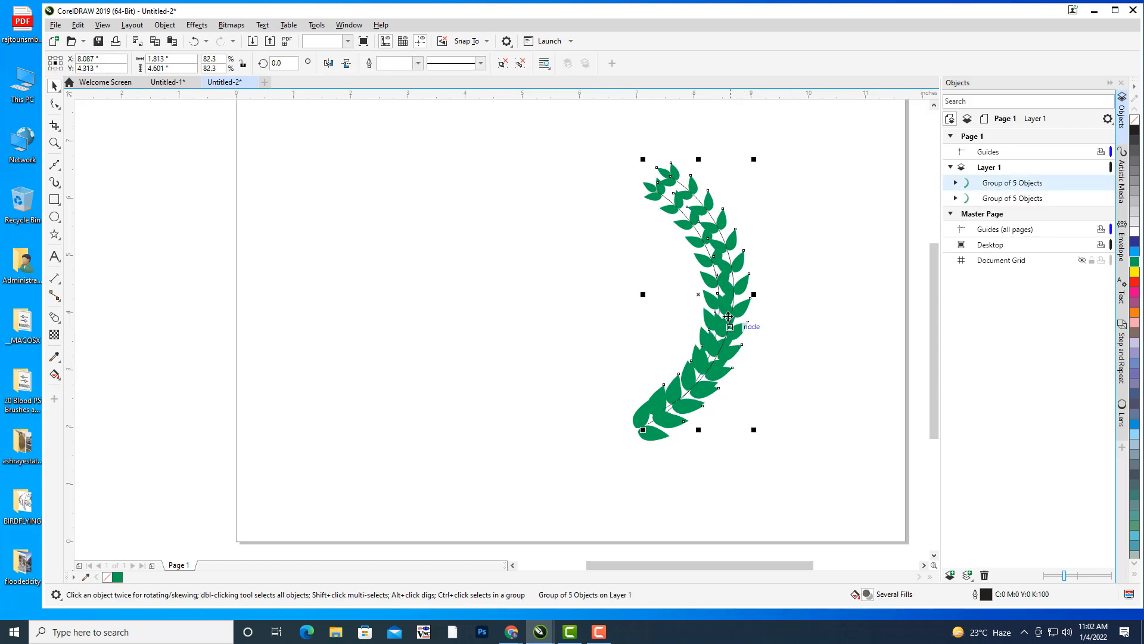
{"action": "left_click_drag", "start_coordinate": [732, 310], "coordinate": [512, 311]}
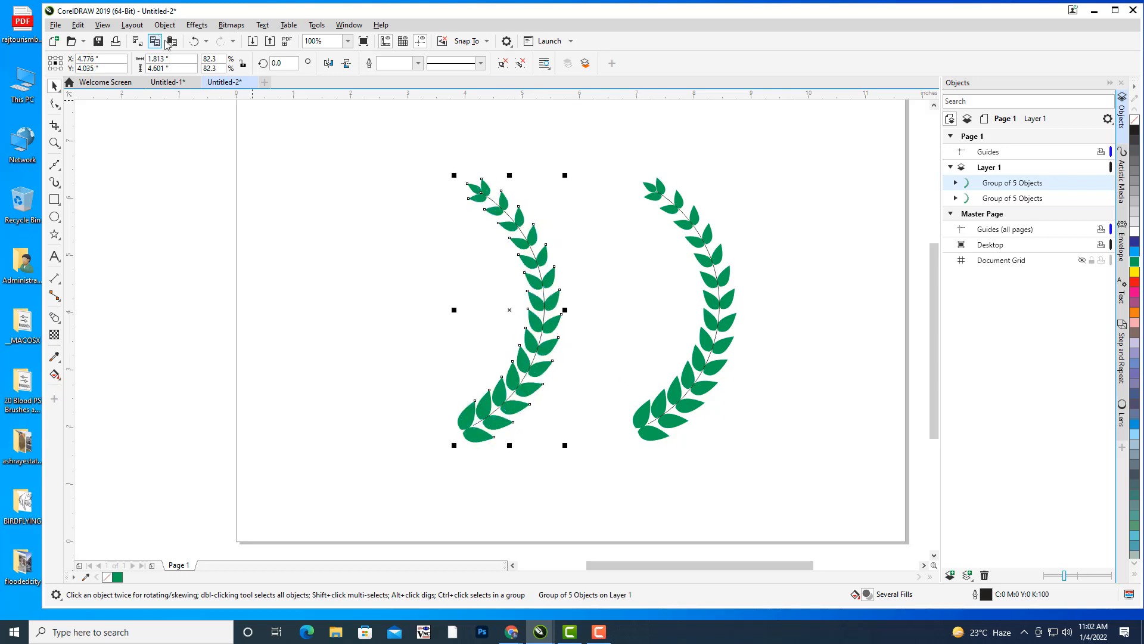
Mirror the duplicated branch horizontally and shift it outward to about X 4.641 inches
{"action": "left_click", "coordinate": [329, 66]}
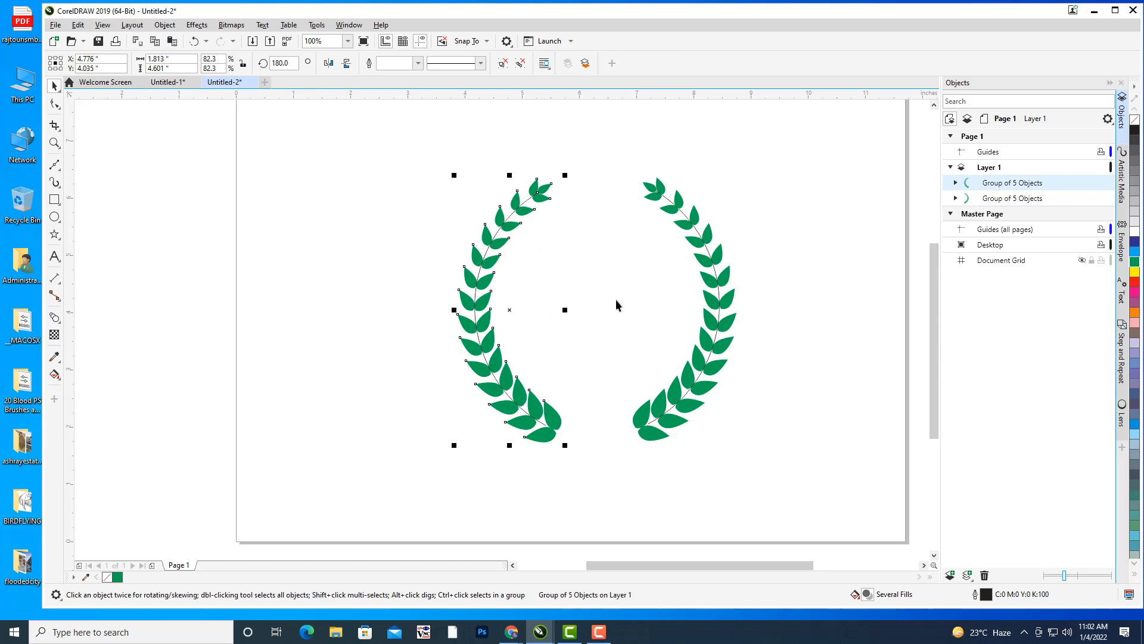
{"action": "left_click", "coordinate": [797, 327]}
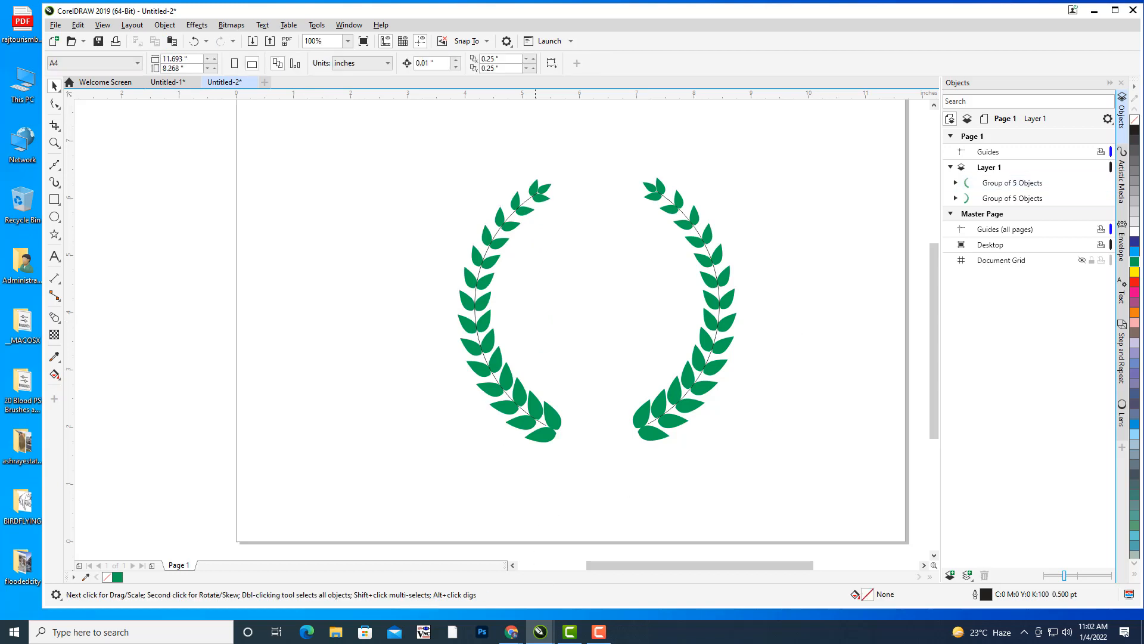
{"action": "left_click", "coordinate": [498, 366]}
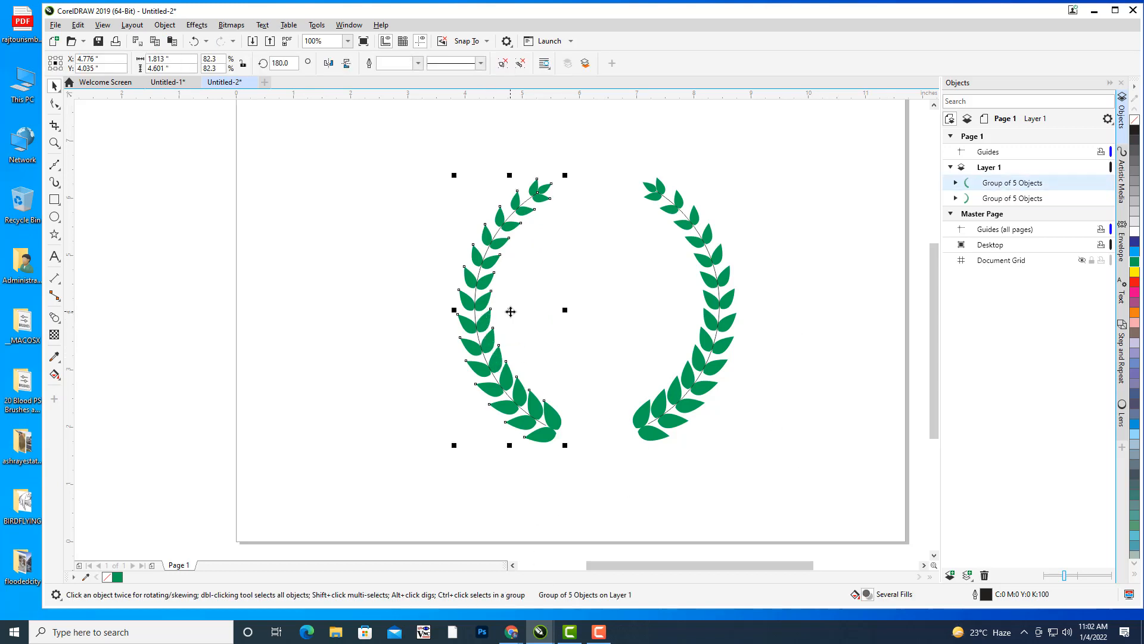
{"action": "left_click_drag", "start_coordinate": [511, 311], "coordinate": [503, 312]}
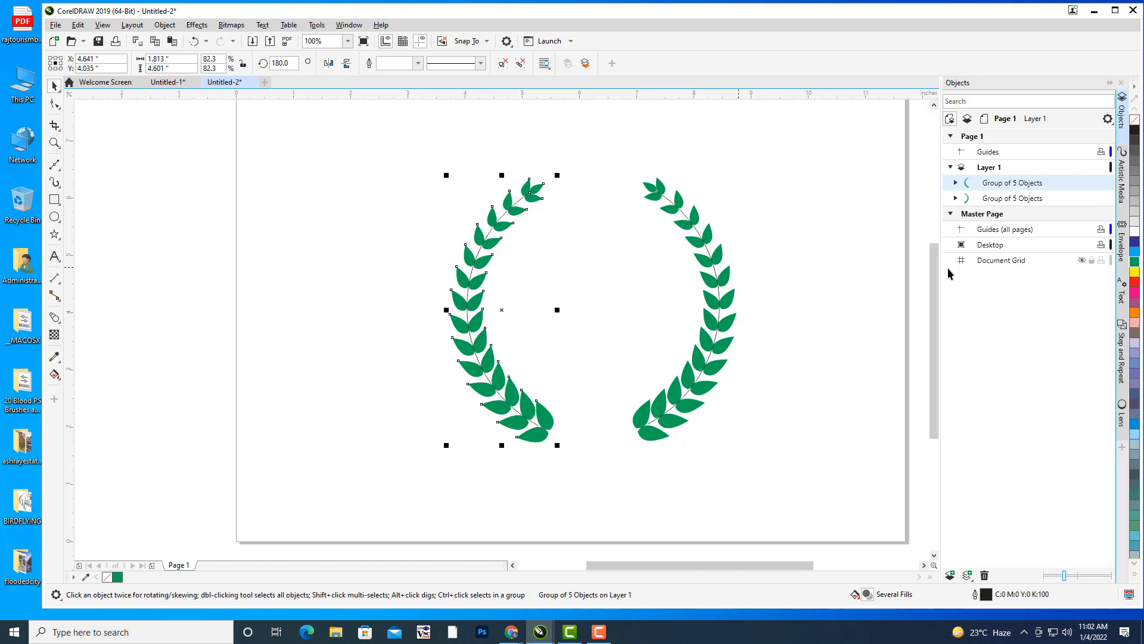
Ungroup the mirrored left branch into its stem arc, tip leaf and leaf groups
{"action": "right_click", "coordinate": [1037, 189]}
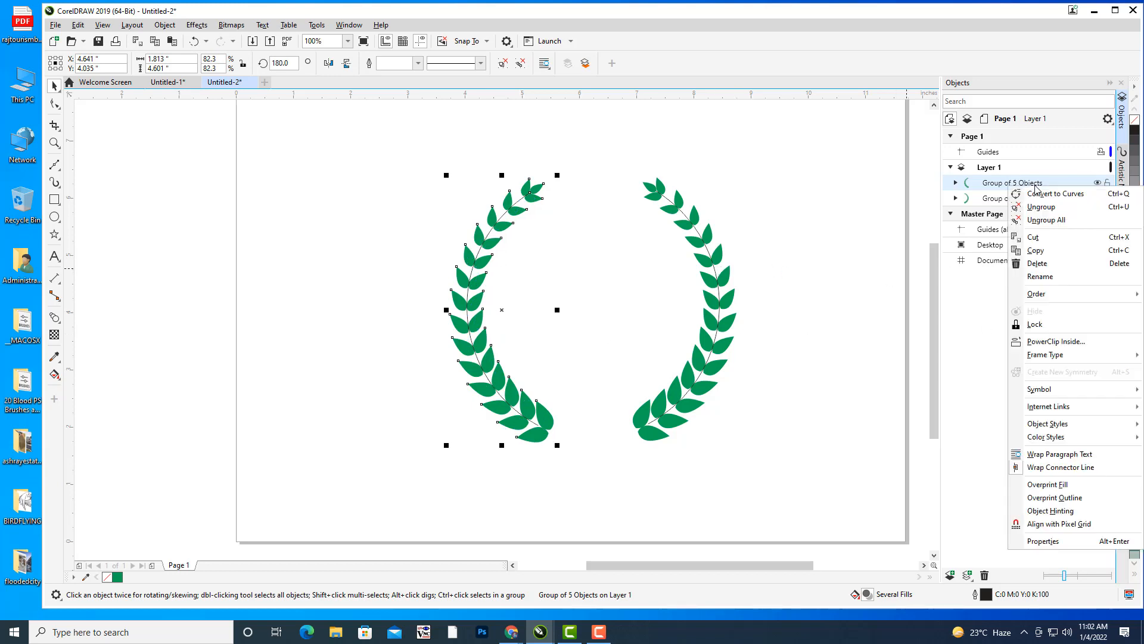
{"action": "left_click", "coordinate": [1023, 204]}
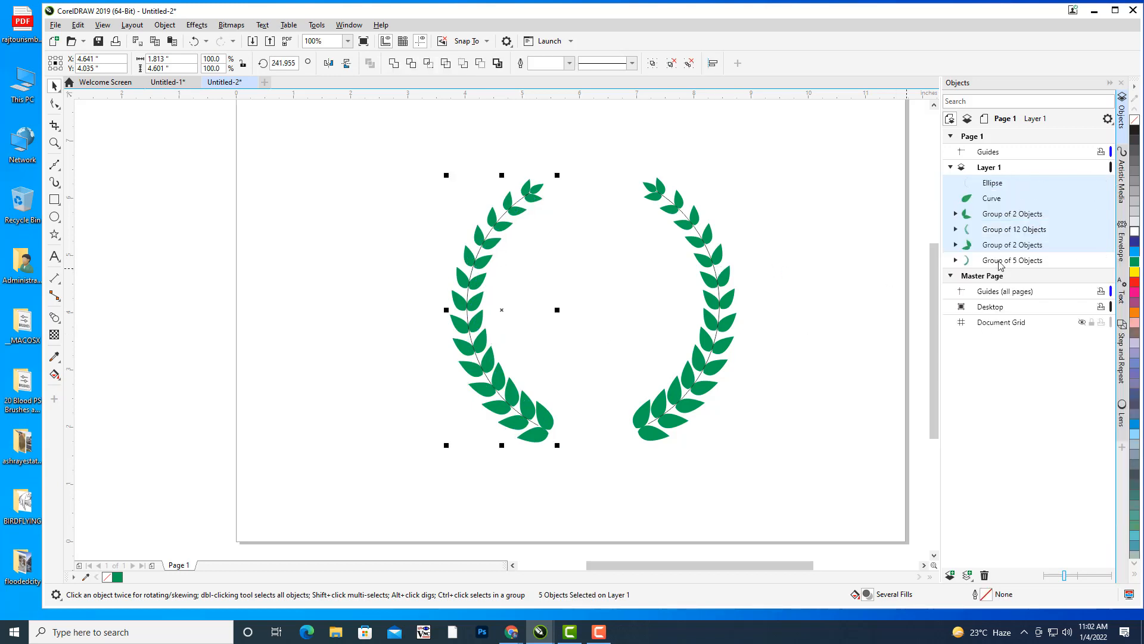
{"action": "left_click", "coordinate": [710, 143]}
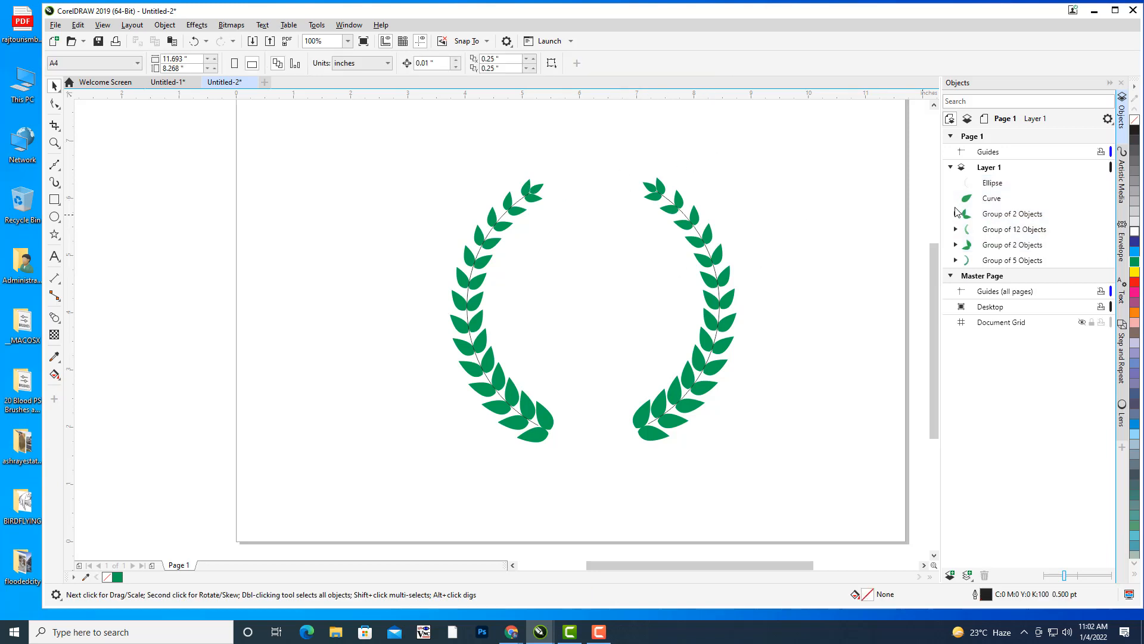
Set the outline width of the left branch's stem ellipse to 1.5 pt
{"action": "left_click", "coordinate": [989, 187]}
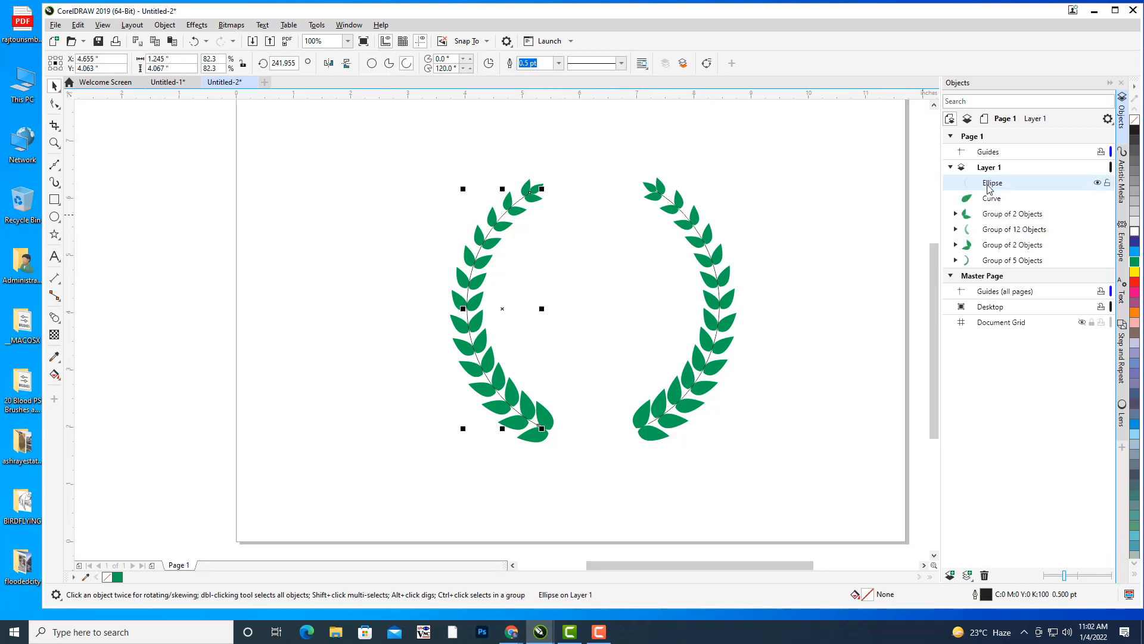
{"action": "left_click", "coordinate": [559, 63]}
{"action": "left_click", "coordinate": [527, 120]}
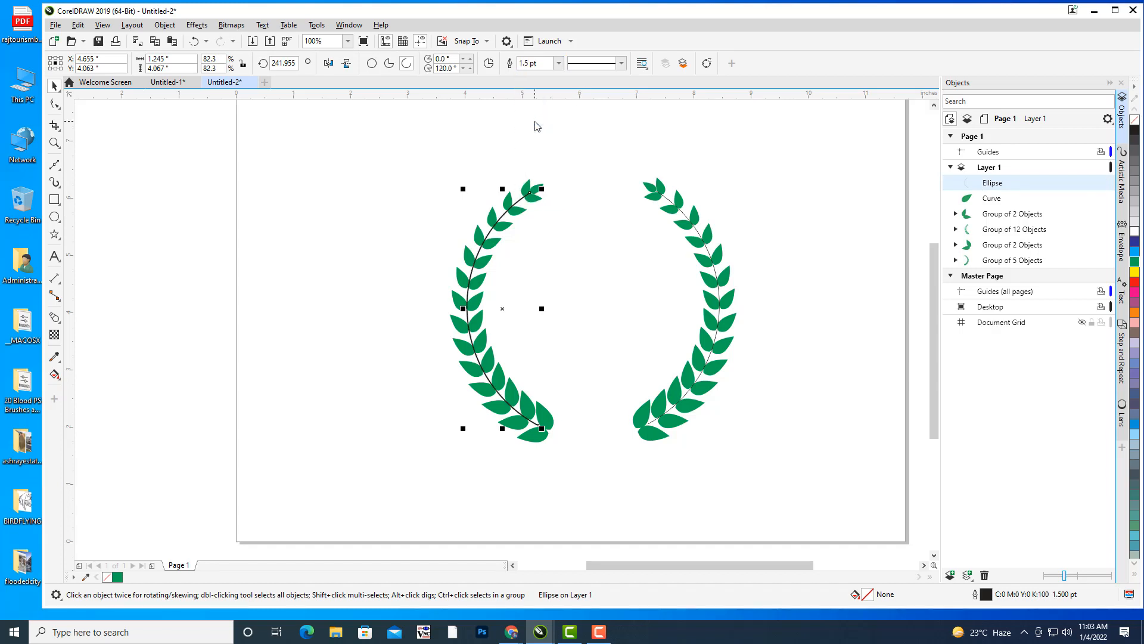
Change the left stem's outline colour to dark brown, C45 M81 Y85 K71
{"action": "double_click", "coordinate": [987, 594]}
{"action": "left_click_drag", "start_coordinate": [563, 214], "coordinate": [968, 149]}
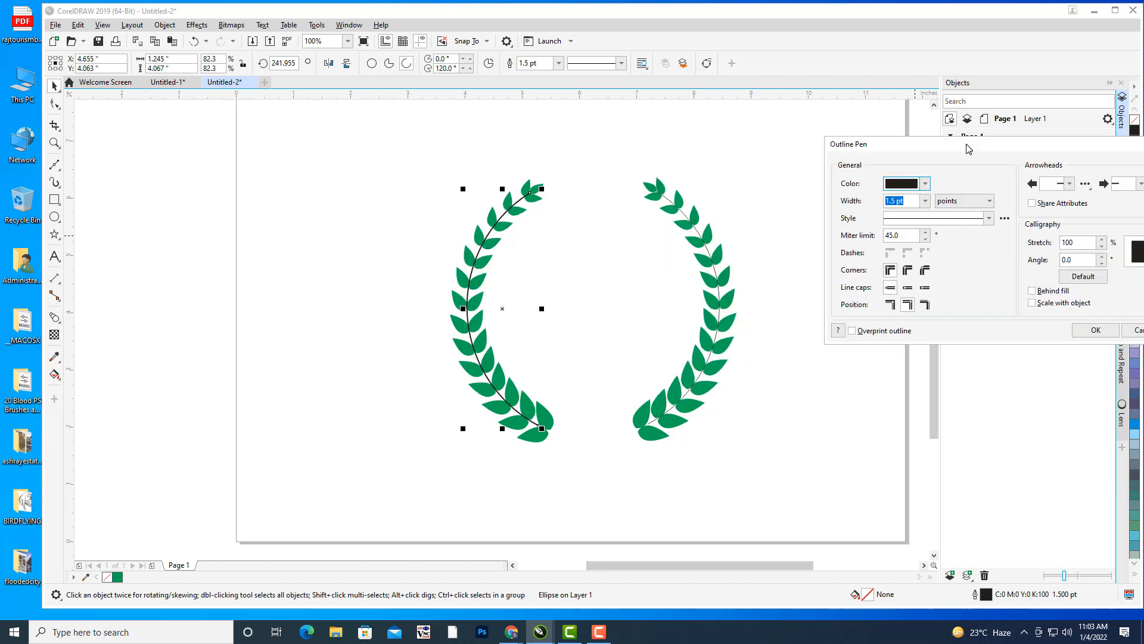
{"action": "left_click", "coordinate": [926, 183]}
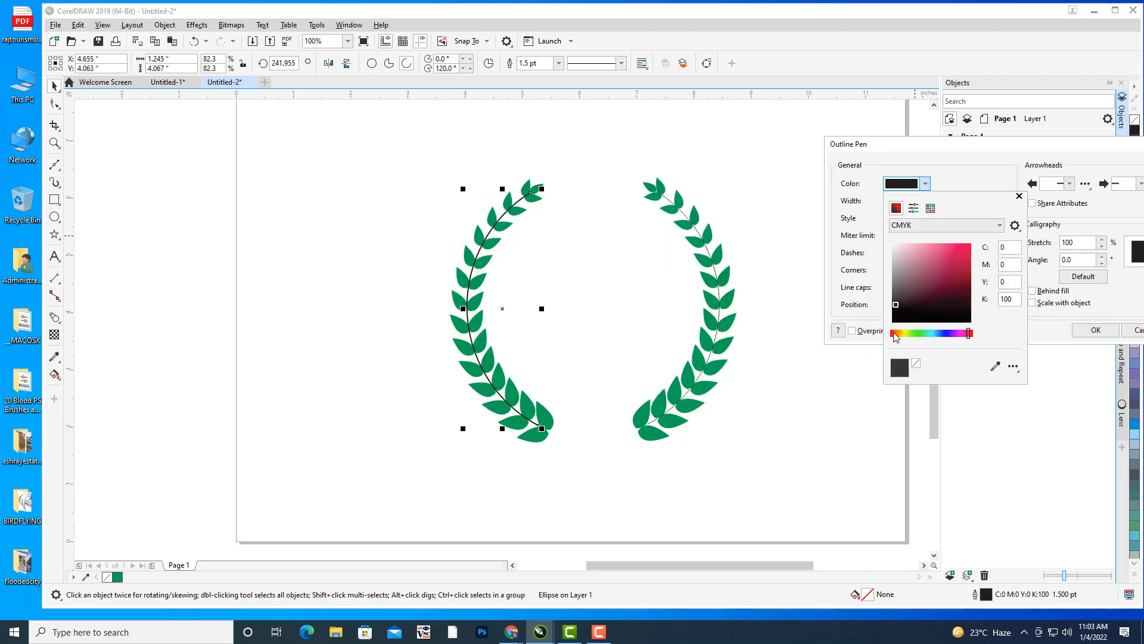
{"action": "left_click", "coordinate": [894, 333]}
{"action": "left_click", "coordinate": [970, 296]}
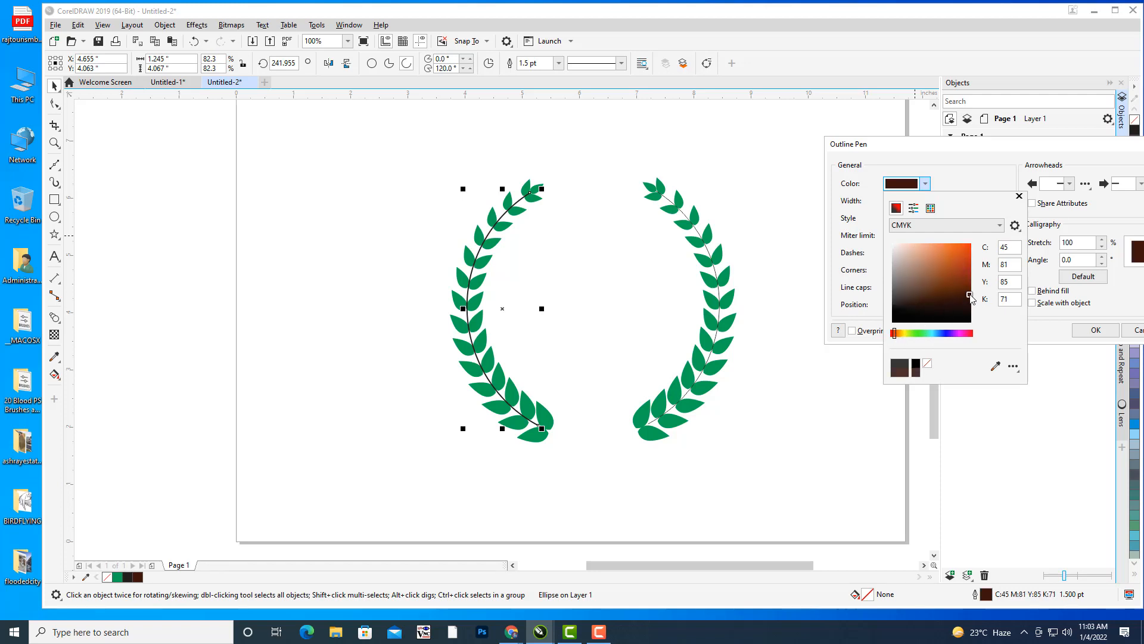
{"action": "left_click", "coordinate": [1001, 153]}
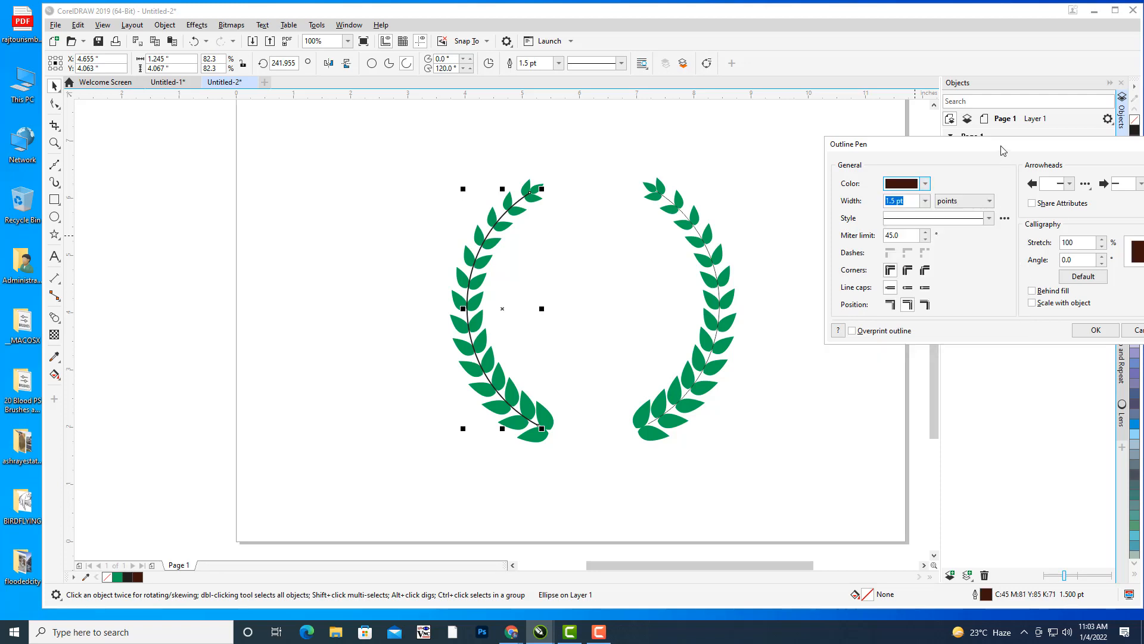
{"action": "left_click", "coordinate": [1095, 329]}
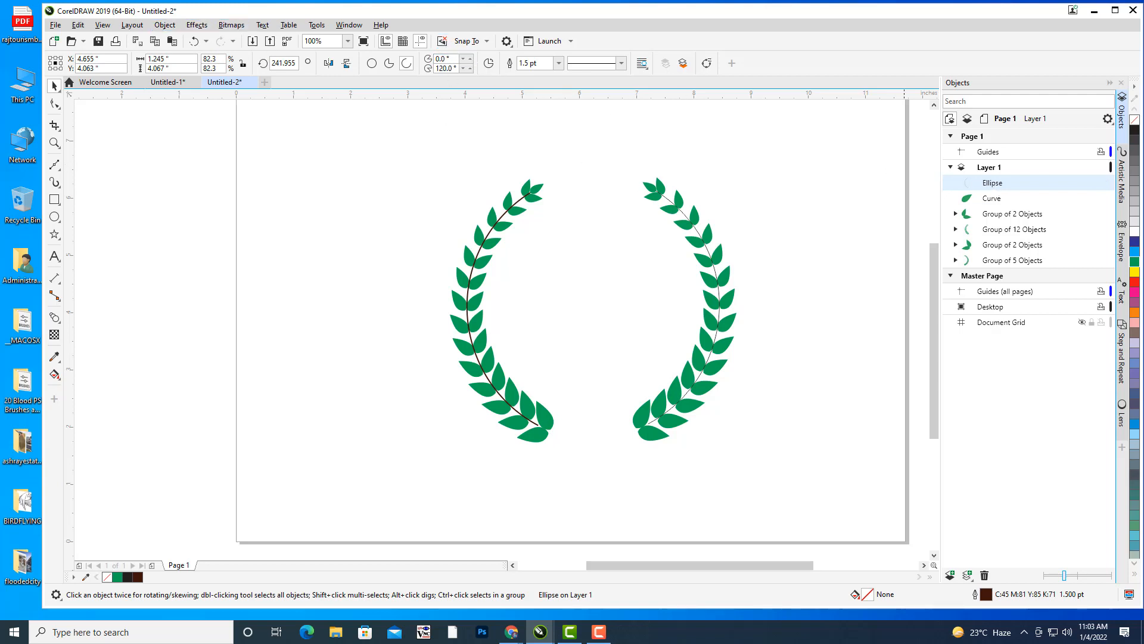
Convert the left stem's brown outline to an object
{"action": "left_click", "coordinate": [165, 25]}
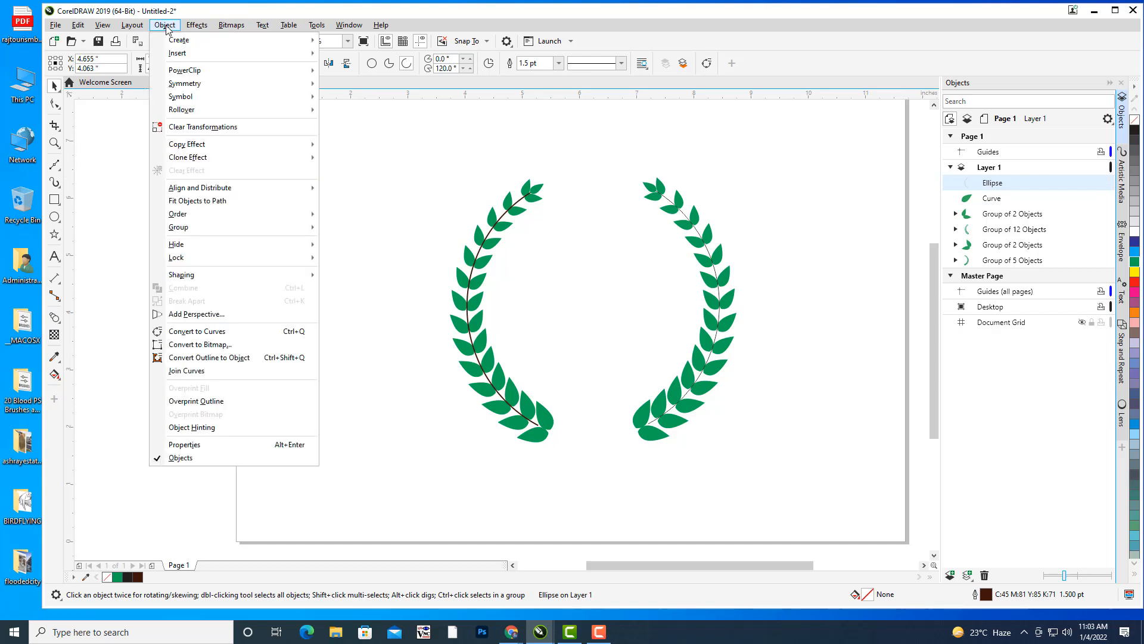
{"action": "left_click", "coordinate": [242, 358]}
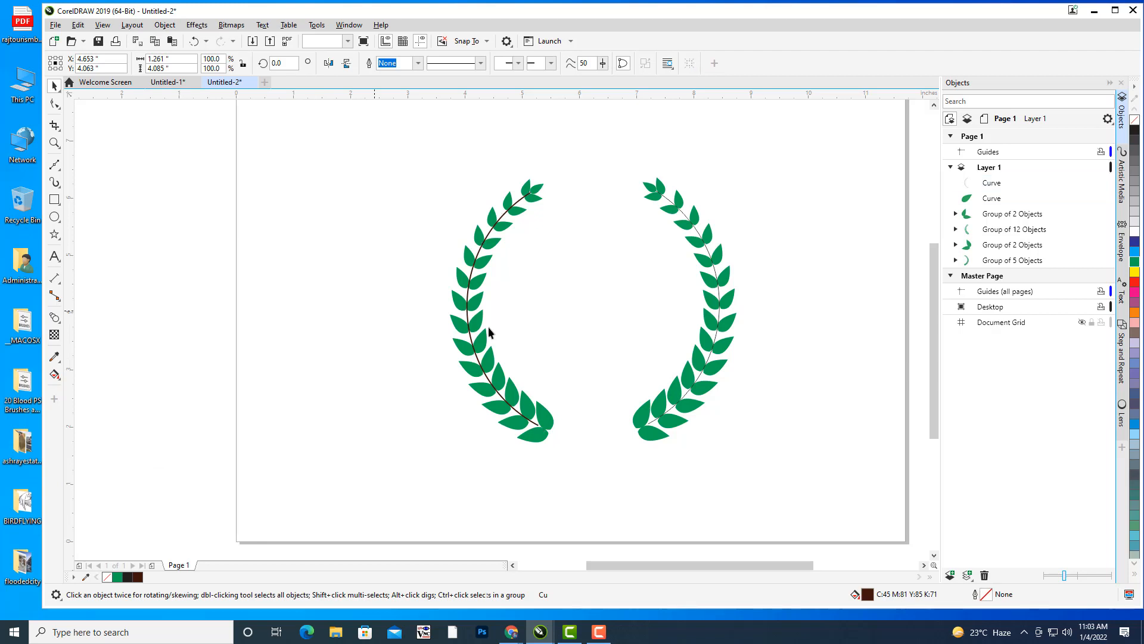
{"action": "left_click", "coordinate": [537, 392]}
Select the converted brown stem curve for work at its lower end, between the lowest pair of leaves
{"action": "scroll", "coordinate": [532, 429], "scroll_direction": "up", "scroll_amount": 3}
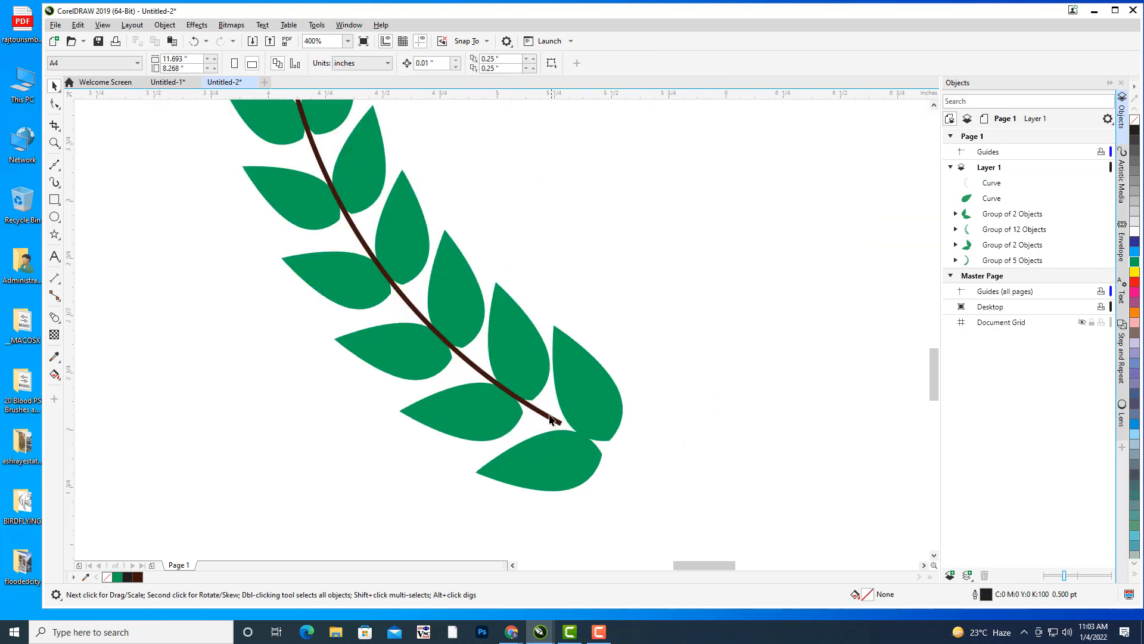
{"action": "left_click", "coordinate": [551, 419]}
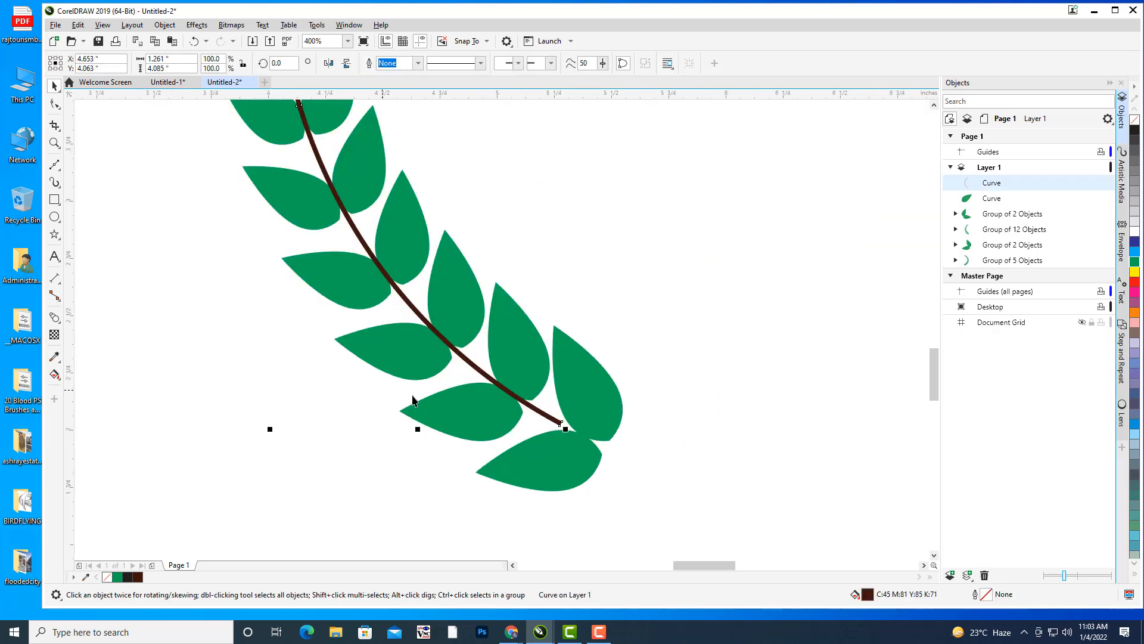
{"action": "scroll", "coordinate": [596, 341], "scroll_direction": "up", "scroll_amount": 2}
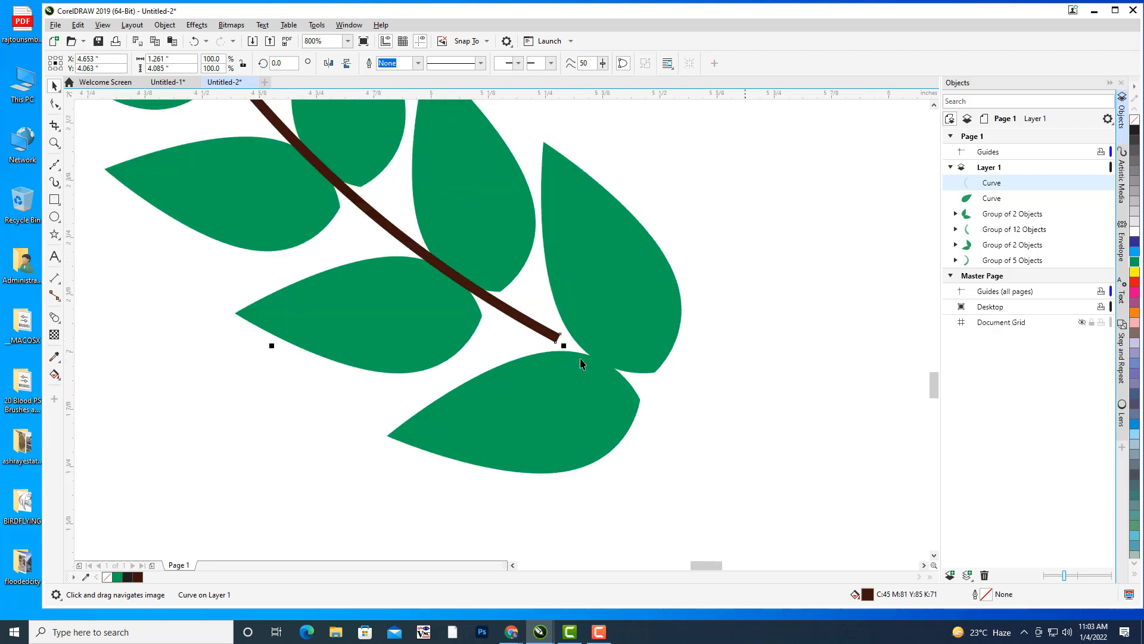
Reposition the two end nodes of the brown stem so it extends past the lowest pair of leaves
{"action": "left_click", "coordinate": [55, 103]}
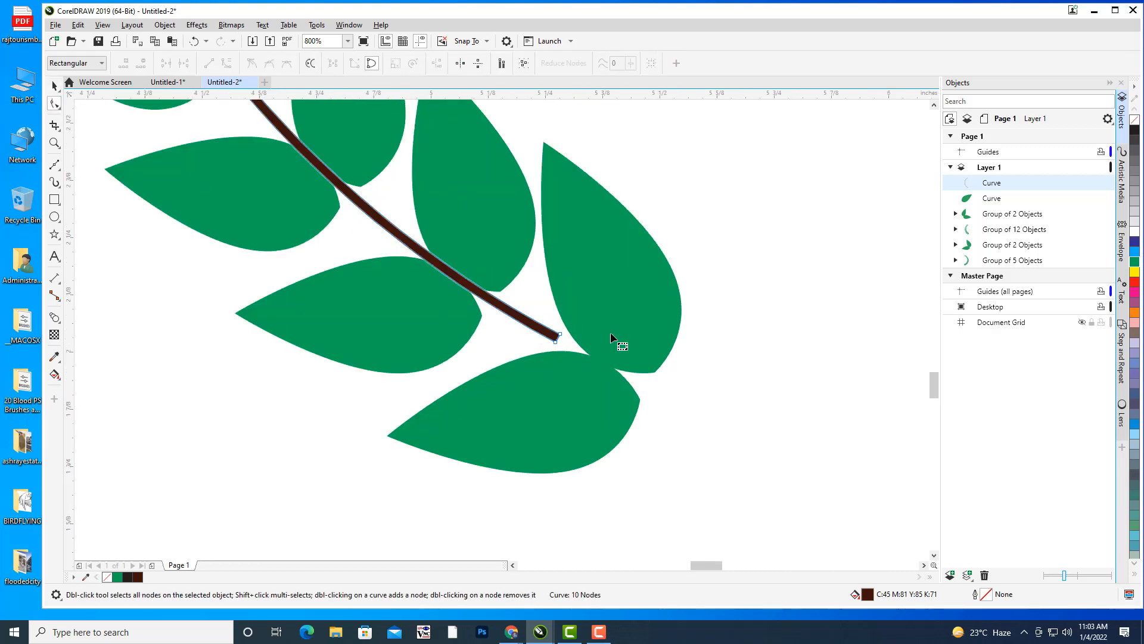
{"action": "left_click", "coordinate": [560, 331]}
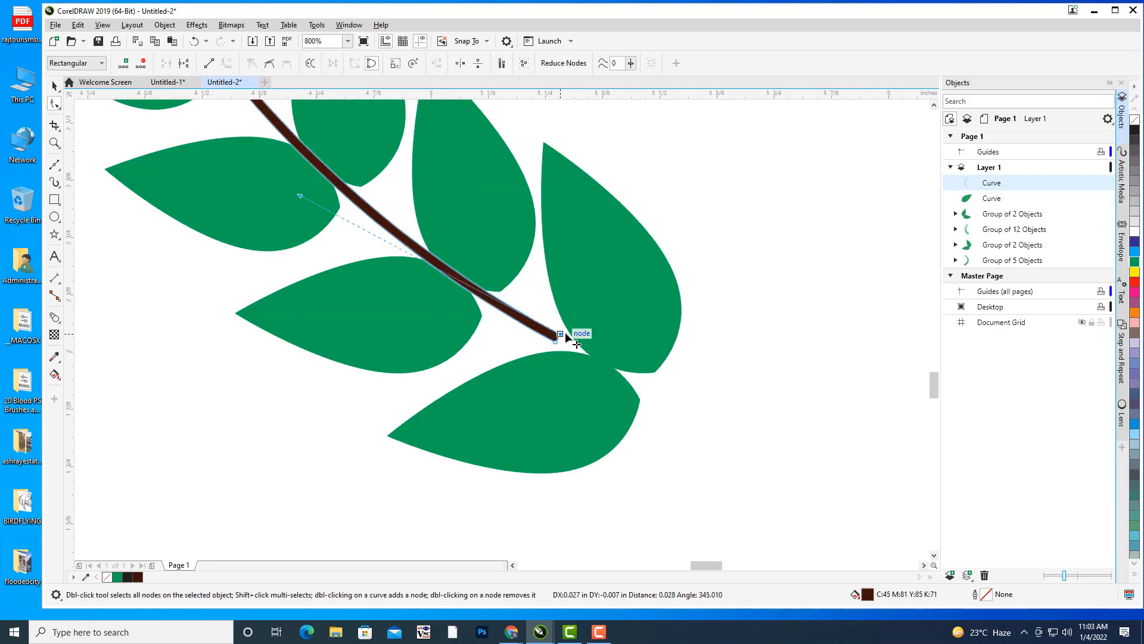
{"action": "left_click_drag", "start_coordinate": [560, 332], "coordinate": [645, 381]}
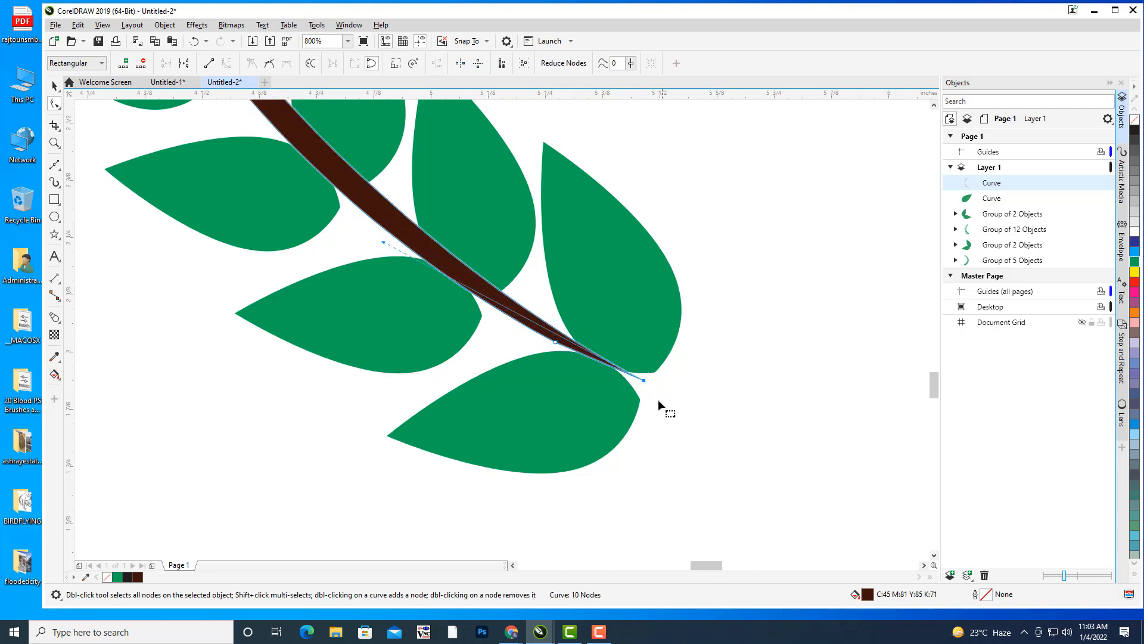
{"action": "left_click_drag", "start_coordinate": [555, 342], "coordinate": [646, 385]}
{"action": "scroll", "coordinate": [661, 391], "scroll_direction": "up", "scroll_amount": 2}
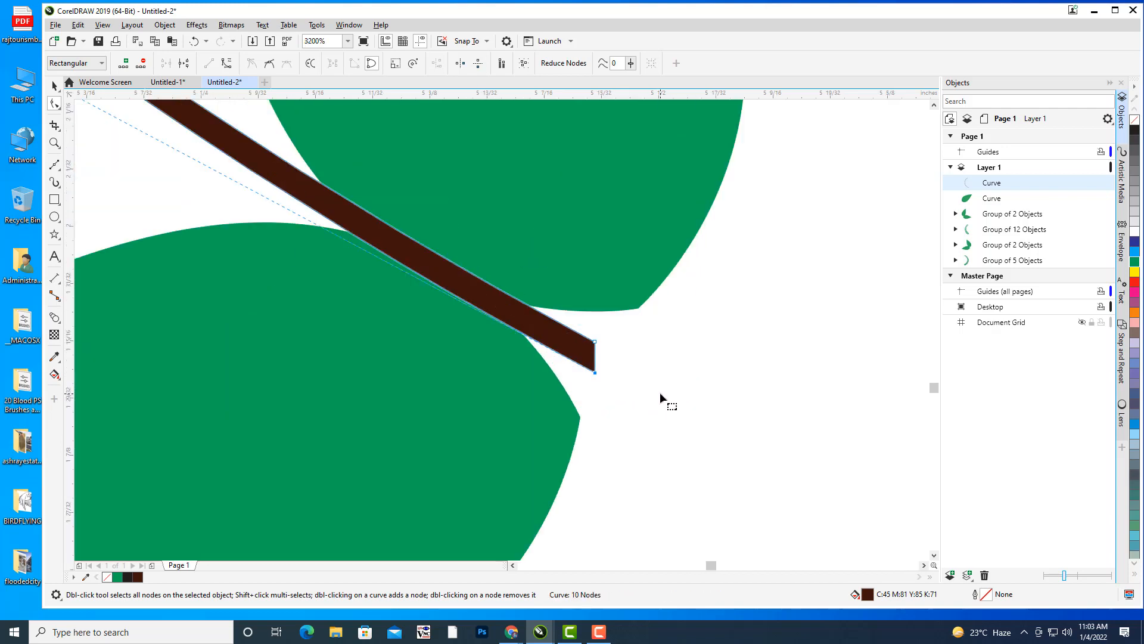
{"action": "left_click_drag", "start_coordinate": [596, 344], "coordinate": [655, 392]}
{"action": "scroll", "coordinate": [675, 267], "scroll_direction": "down", "scroll_amount": 6}
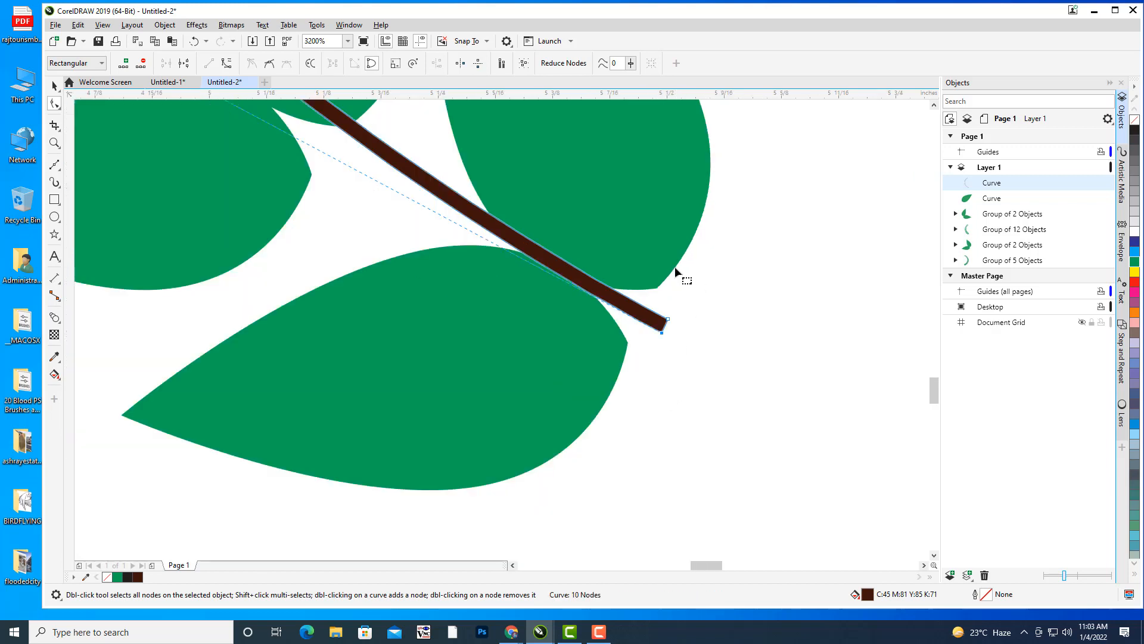
Add one node on each edge of the stem's lower curve and spread them slightly to thicken the stem
{"action": "scroll", "coordinate": [614, 257], "scroll_direction": "down", "scroll_amount": 3}
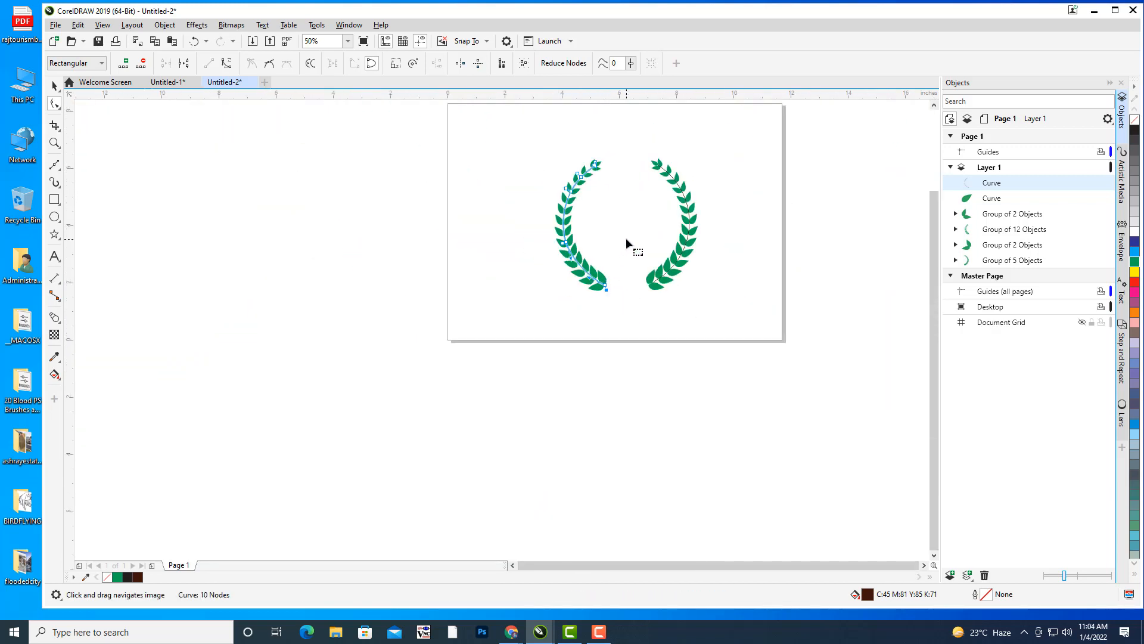
{"action": "scroll", "coordinate": [592, 276], "scroll_direction": "up", "scroll_amount": 4}
{"action": "scroll", "coordinate": [572, 250], "scroll_direction": "up", "scroll_amount": 3}
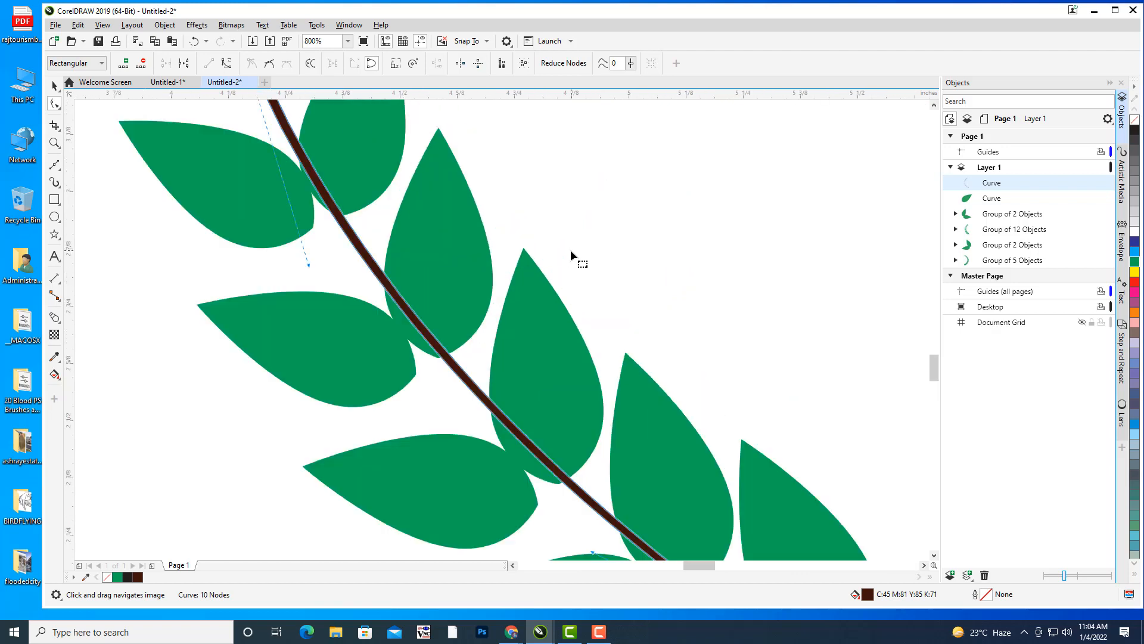
{"action": "double_click", "coordinate": [550, 307]}
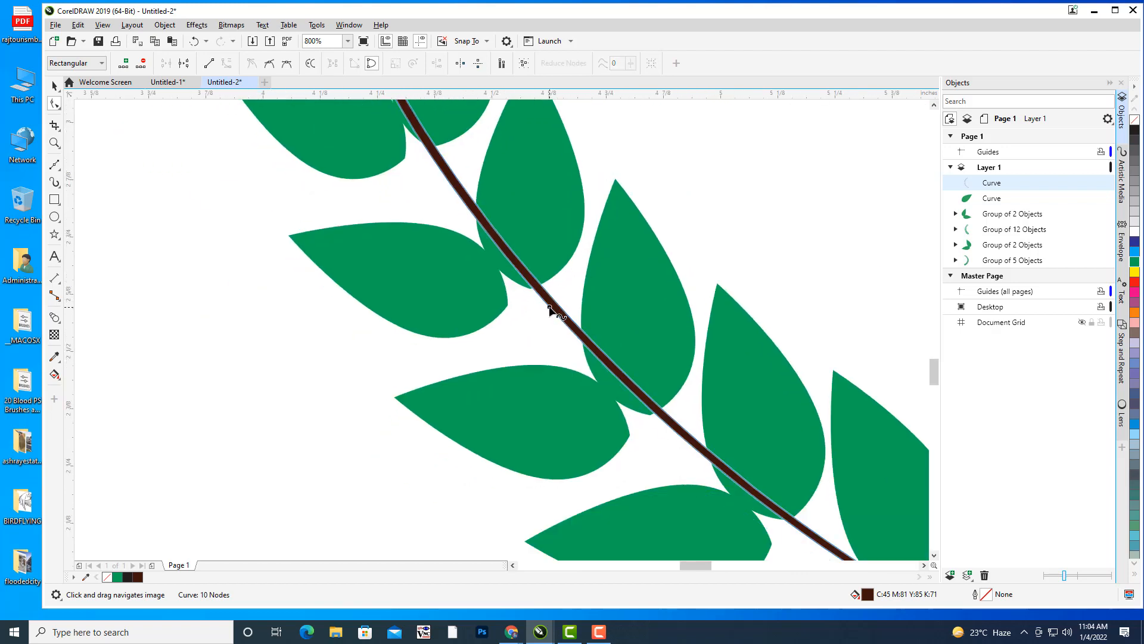
{"action": "mouse_move", "coordinate": [550, 307]}
{"action": "left_mouse_down"}
{"action": "mouse_move", "coordinate": [539, 315]}
{"action": "mouse_move", "coordinate": [544, 302]}
{"action": "left_mouse_up"}
{"action": "double_click", "coordinate": [550, 295]}
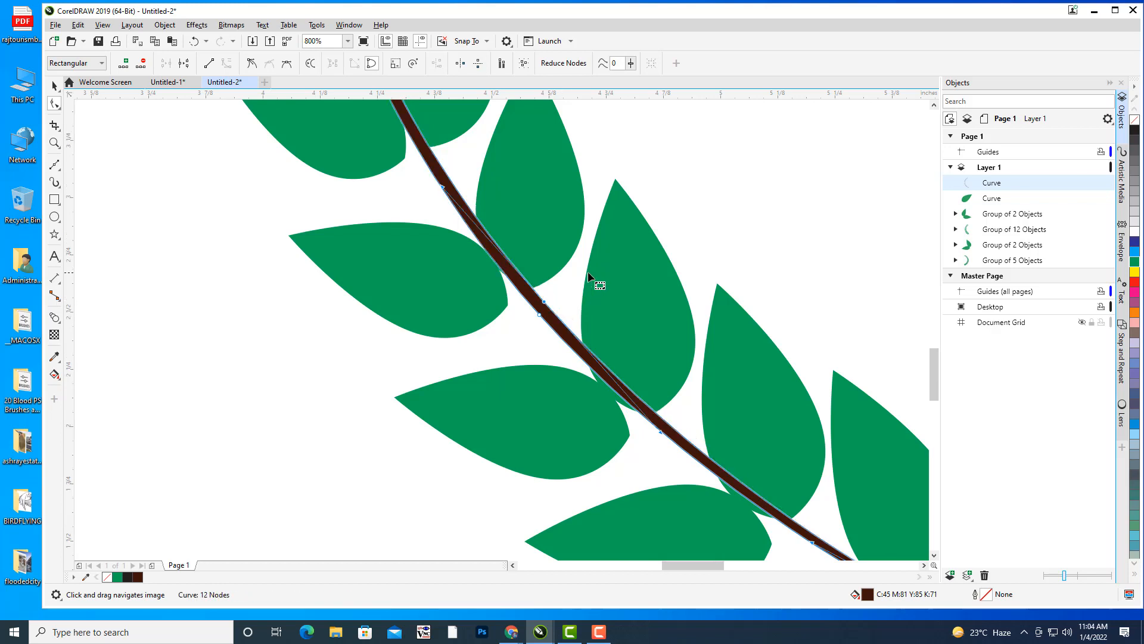
{"action": "scroll", "coordinate": [587, 270], "scroll_direction": "down", "scroll_amount": 3}
{"action": "scroll", "coordinate": [630, 333], "scroll_direction": "up", "scroll_amount": 3}
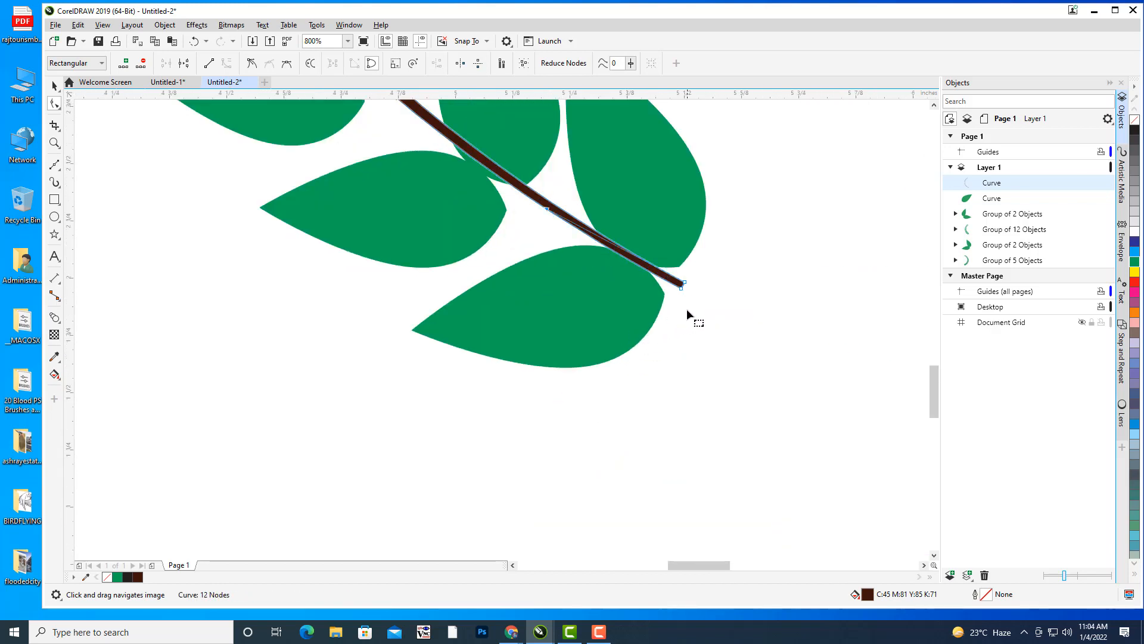
{"action": "scroll", "coordinate": [689, 316], "scroll_direction": "down", "scroll_amount": 2}
{"action": "left_click", "coordinate": [55, 85]}
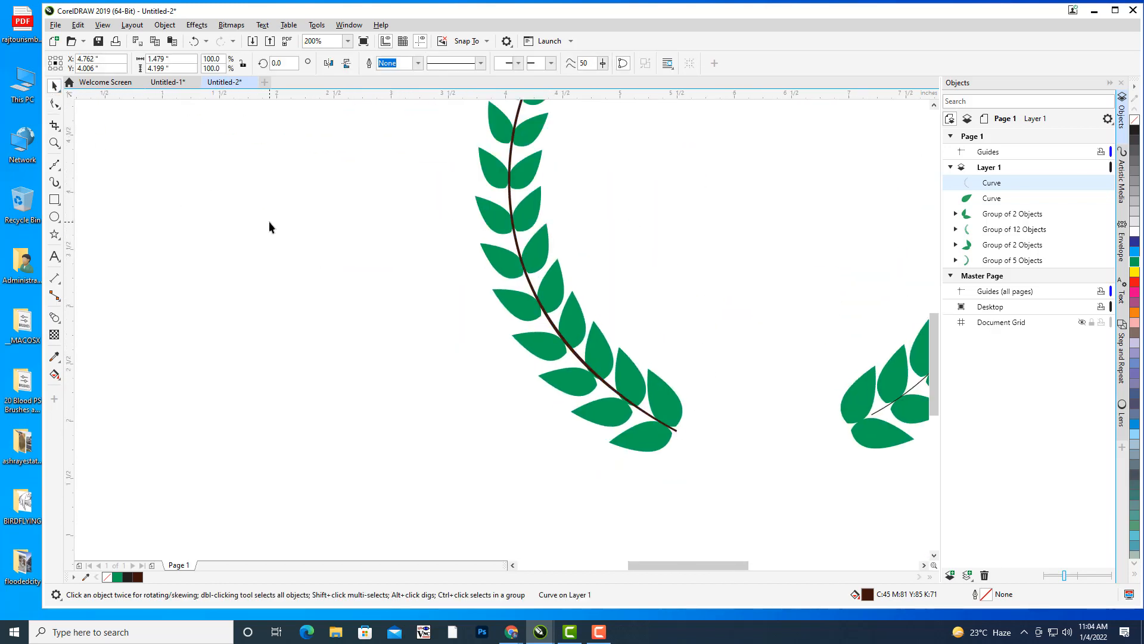
{"action": "left_click", "coordinate": [269, 226]}
{"action": "scroll", "coordinate": [444, 285], "scroll_direction": "down", "scroll_amount": 2}
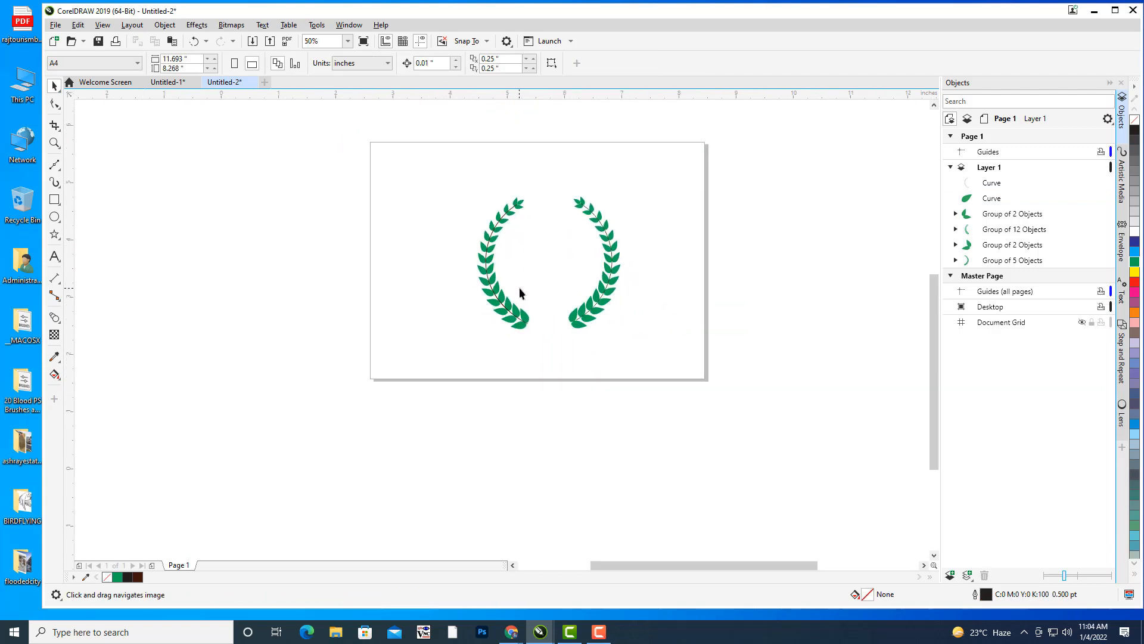
Delete the mirrored right-hand branch group and the lowest two-leaf group on the left branch
{"action": "scroll", "coordinate": [519, 287], "scroll_direction": "up", "scroll_amount": 2}
{"action": "scroll", "coordinate": [575, 277], "scroll_direction": "down", "scroll_amount": 1}
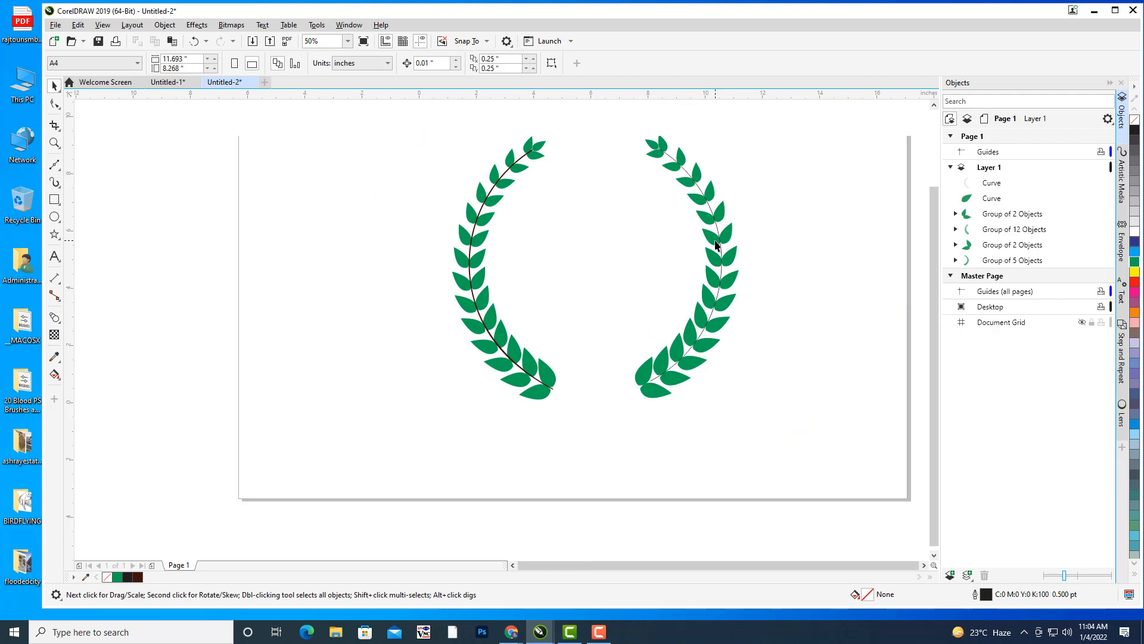
{"action": "left_click", "coordinate": [1014, 215]}
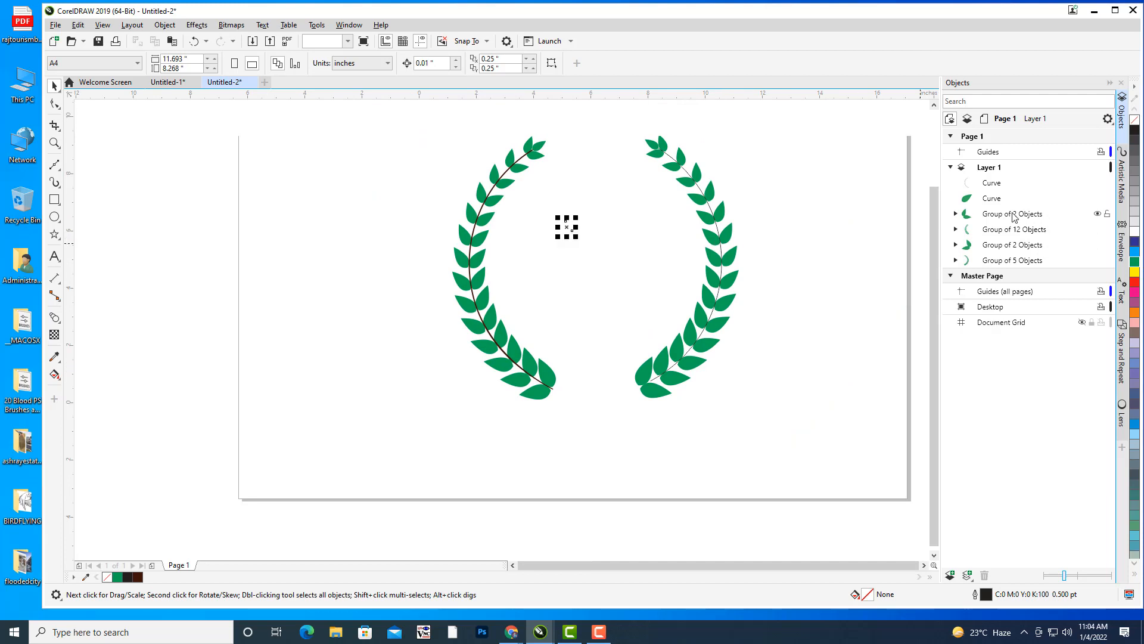
{"action": "left_click", "coordinate": [1031, 246]}
{"action": "left_click", "coordinate": [1035, 263]}
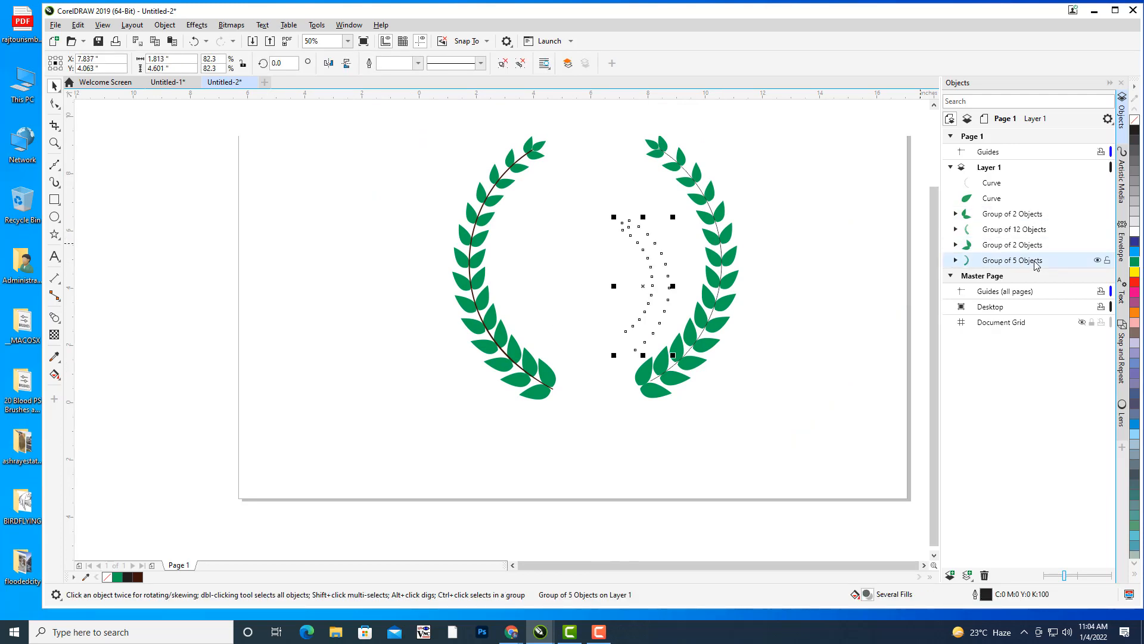
{"action": "key", "text": "Delete"}
{"action": "left_click", "coordinate": [1020, 245]}
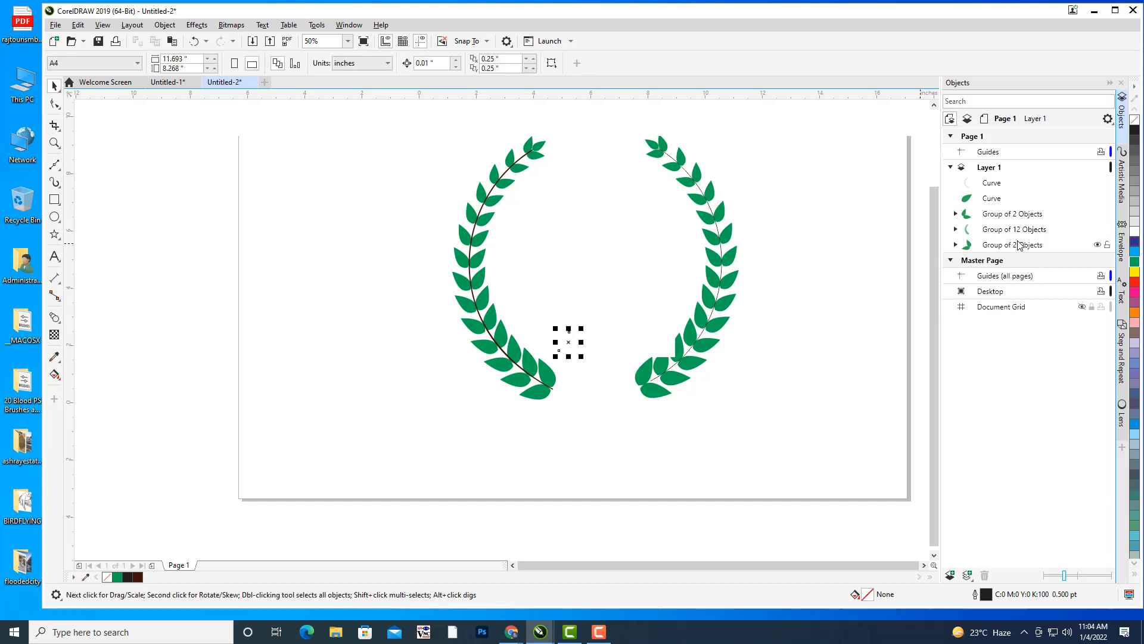
{"action": "key", "text": "Delete"}
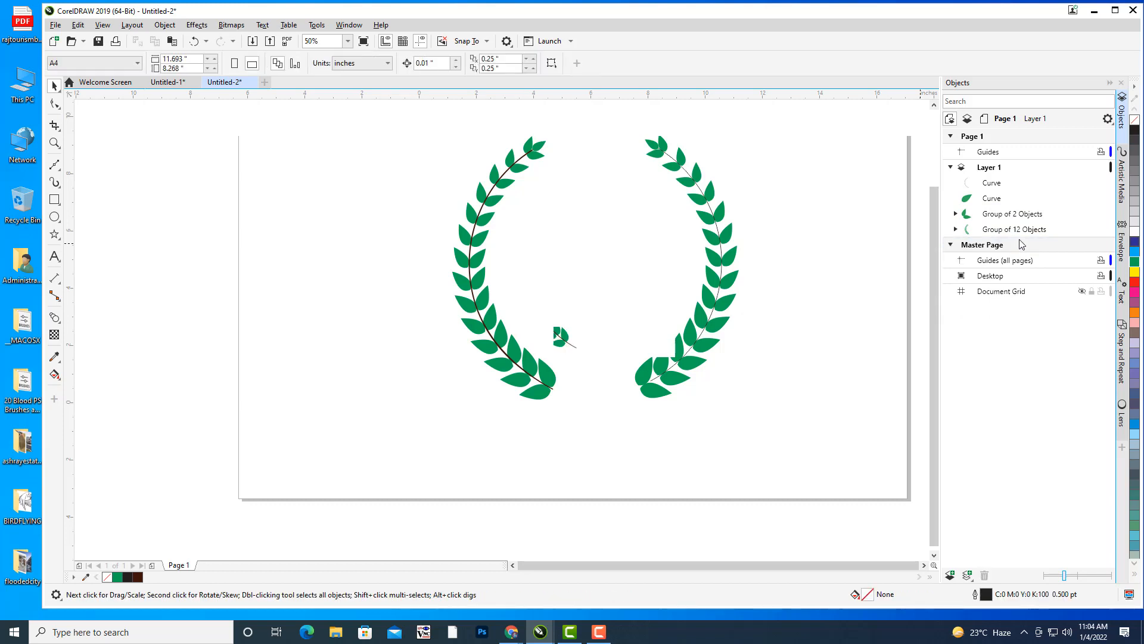
Try deleting the group of 12 leaf objects on the left branch and undo that deletion
{"action": "left_click", "coordinate": [559, 335]}
{"action": "key", "text": "Delete"}
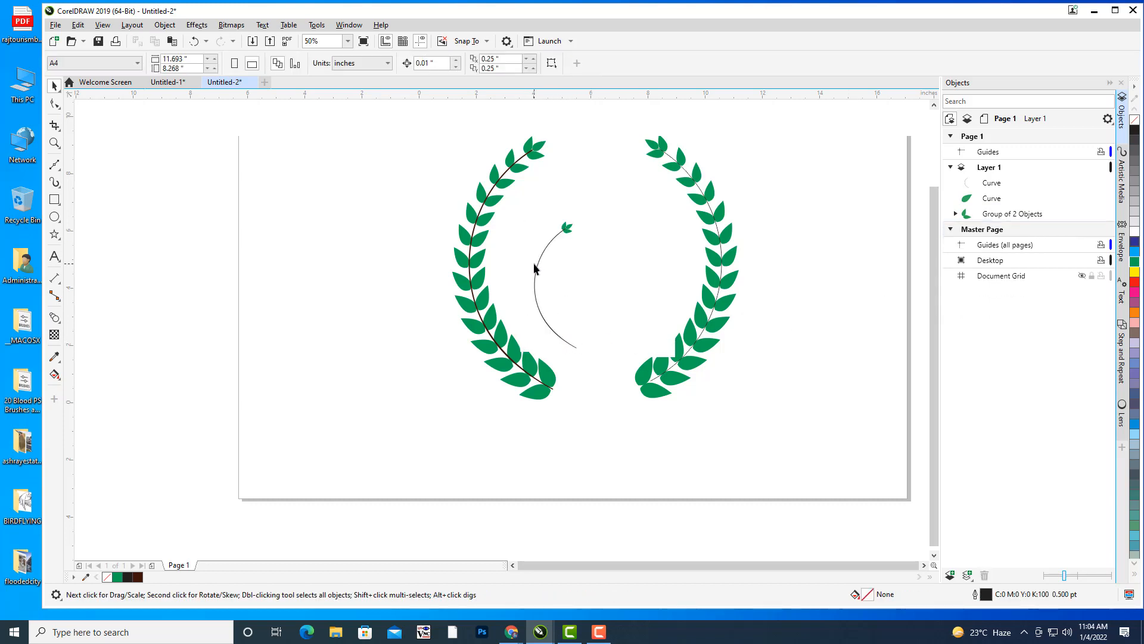
{"action": "scroll", "coordinate": [568, 277], "scroll_direction": "down", "scroll_amount": 2}
{"action": "middle_click", "coordinate": [602, 284]}
{"action": "scroll", "coordinate": [601, 286], "scroll_direction": "up", "scroll_amount": 2}
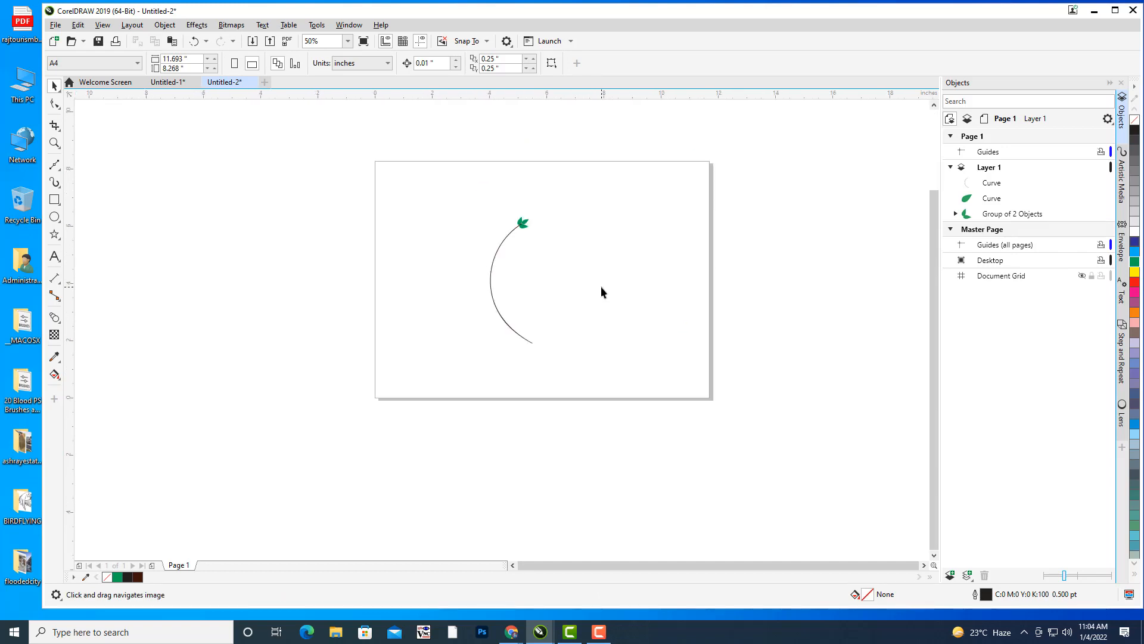
{"action": "scroll", "coordinate": [600, 287], "scroll_direction": "up", "scroll_amount": 3}
{"action": "scroll", "coordinate": [685, 302], "scroll_direction": "down", "scroll_amount": 3}
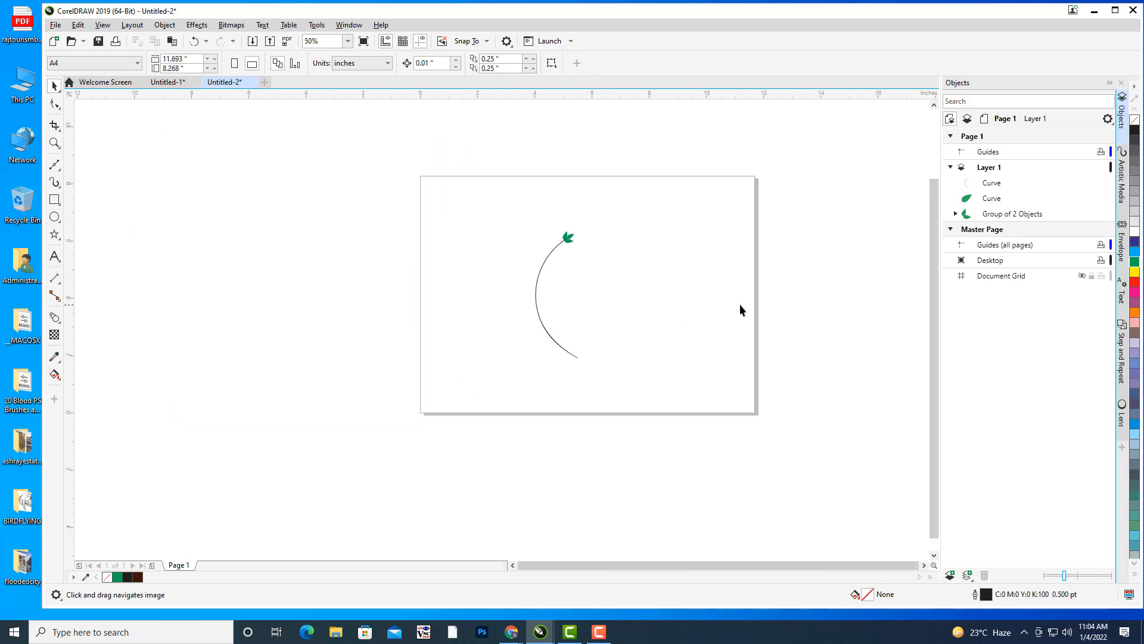
{"action": "key", "text": "ctrl+z"}
Examine which objects make up the left branch by selecting them individually and toggling the 12-object group's visibility
{"action": "left_click", "coordinate": [567, 349]}
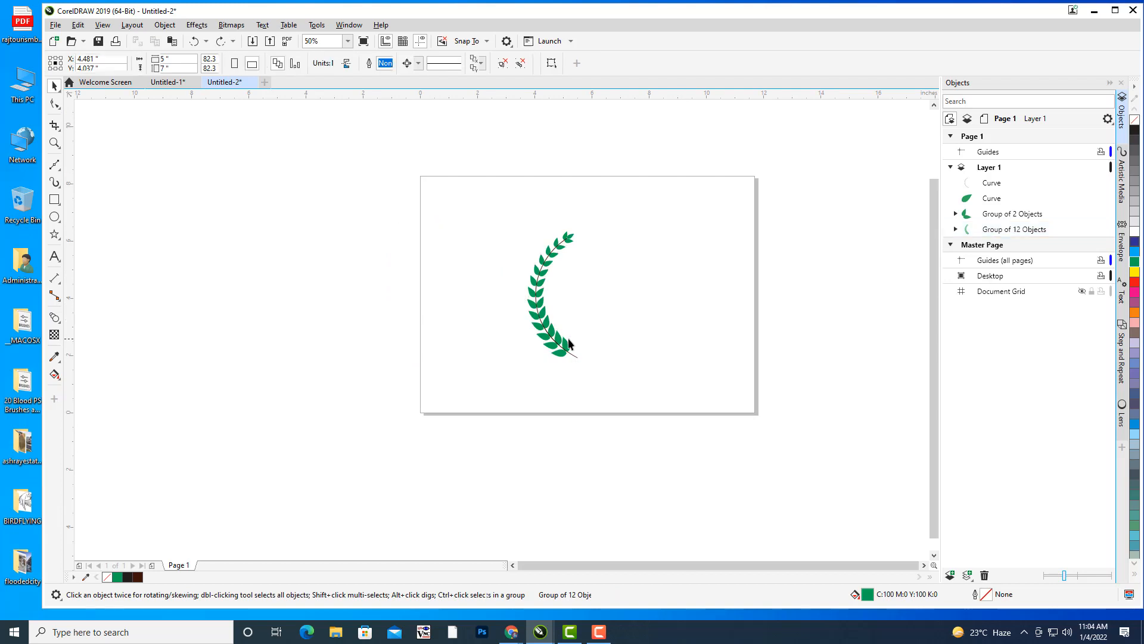
{"action": "left_click", "coordinate": [559, 344]}
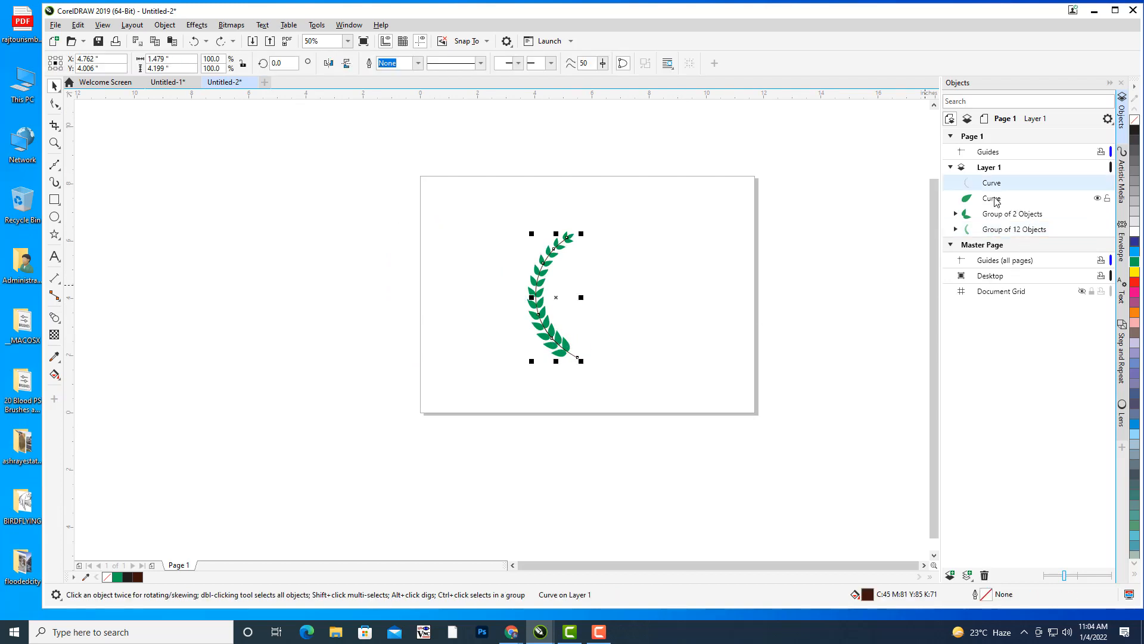
{"action": "scroll", "coordinate": [582, 340], "scroll_direction": "up", "scroll_amount": 3}
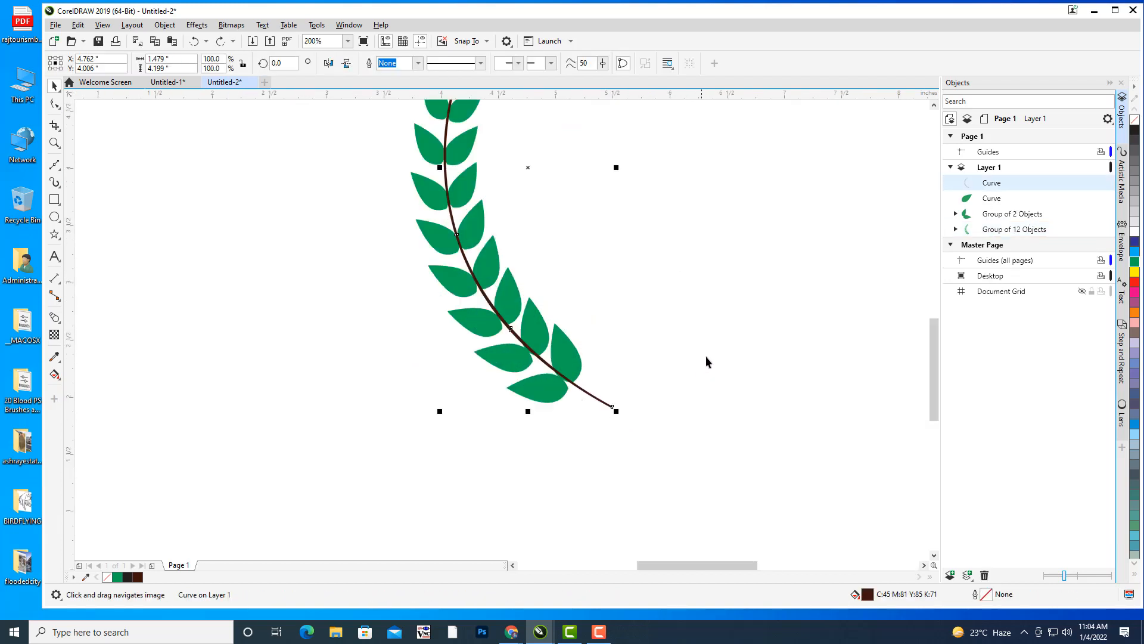
{"action": "scroll", "coordinate": [708, 360], "scroll_direction": "down", "scroll_amount": 3}
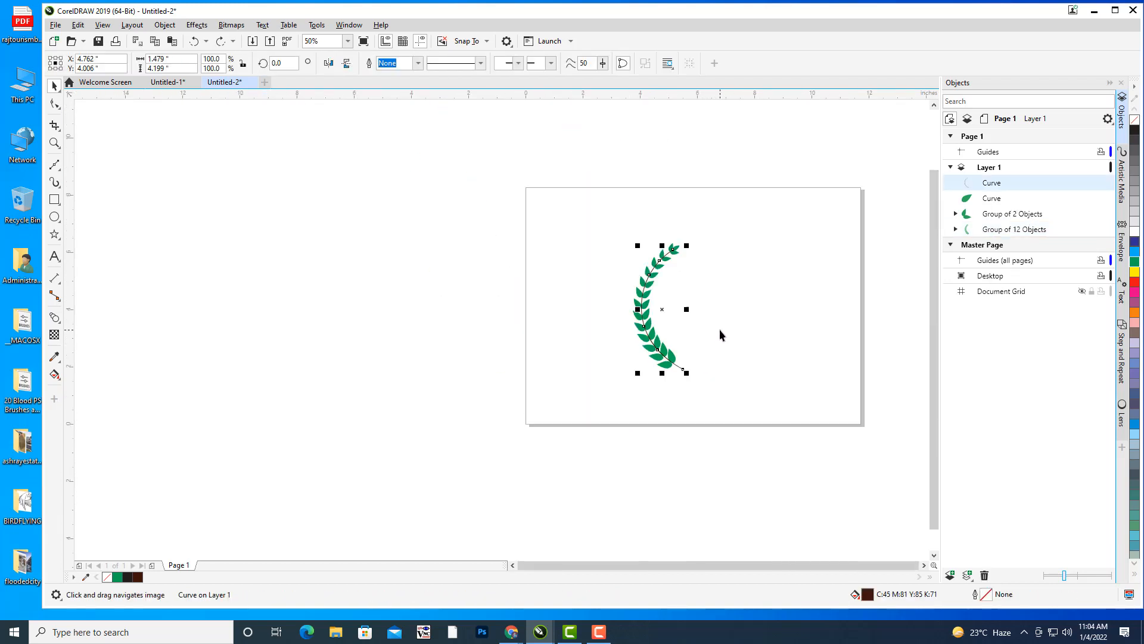
{"action": "left_click", "coordinate": [1013, 231]}
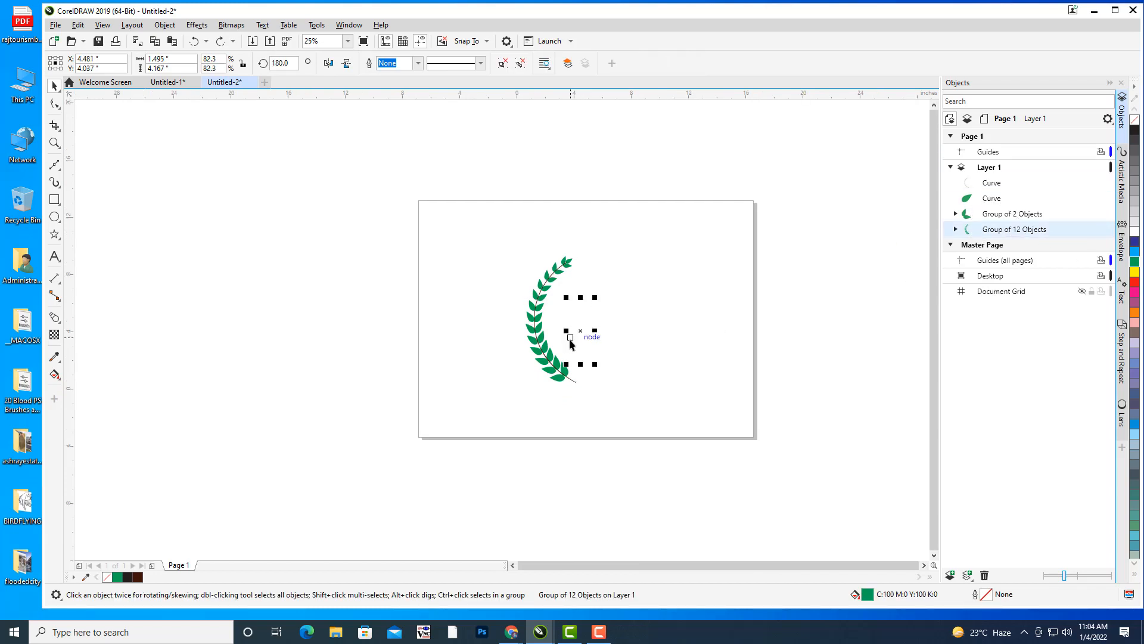
{"action": "scroll", "coordinate": [695, 331], "scroll_direction": "up", "scroll_amount": 1}
{"action": "scroll", "coordinate": [483, 338], "scroll_direction": "up", "scroll_amount": 1}
{"action": "left_click_drag", "start_coordinate": [593, 332], "coordinate": [567, 326]}
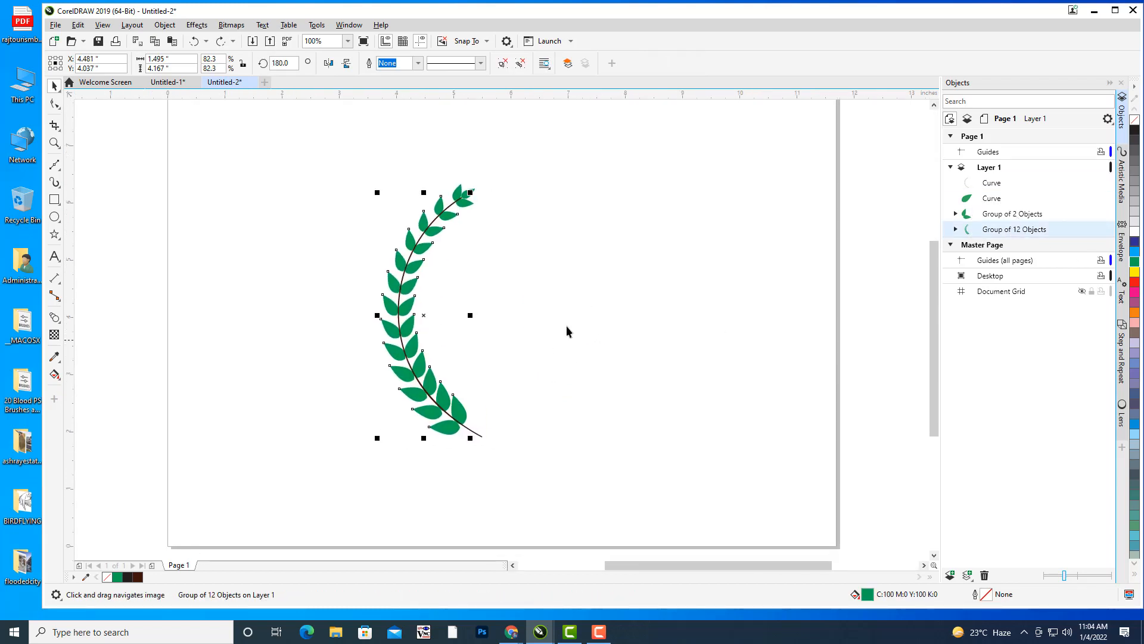
{"action": "left_click", "coordinate": [1098, 231]}
{"action": "left_click", "coordinate": [1098, 230]}
{"action": "left_click", "coordinate": [1015, 215]}
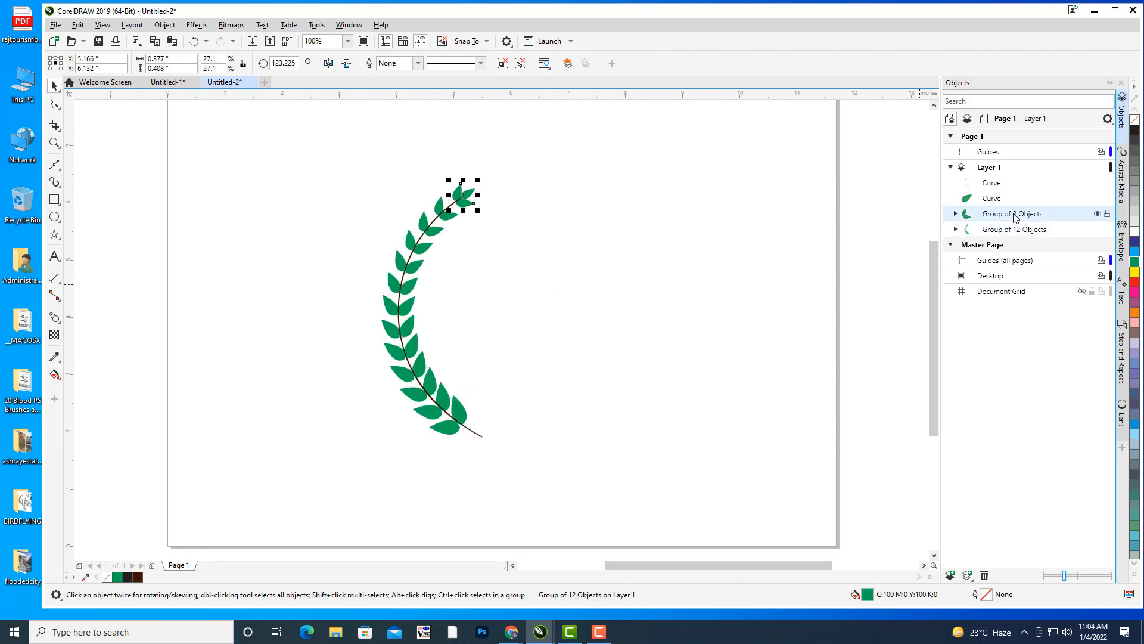
{"action": "left_click", "coordinate": [994, 201]}
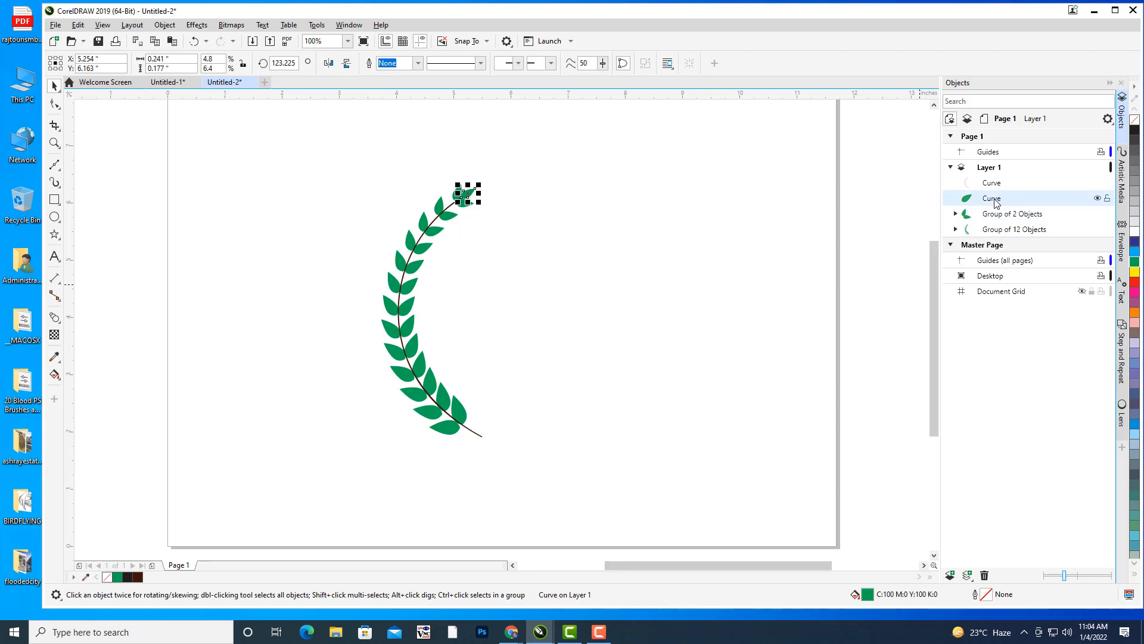
Group the stem curve, top leaf and both leaf groups, and move the grouped branch slightly left on the page
{"action": "left_click", "coordinate": [999, 185]}
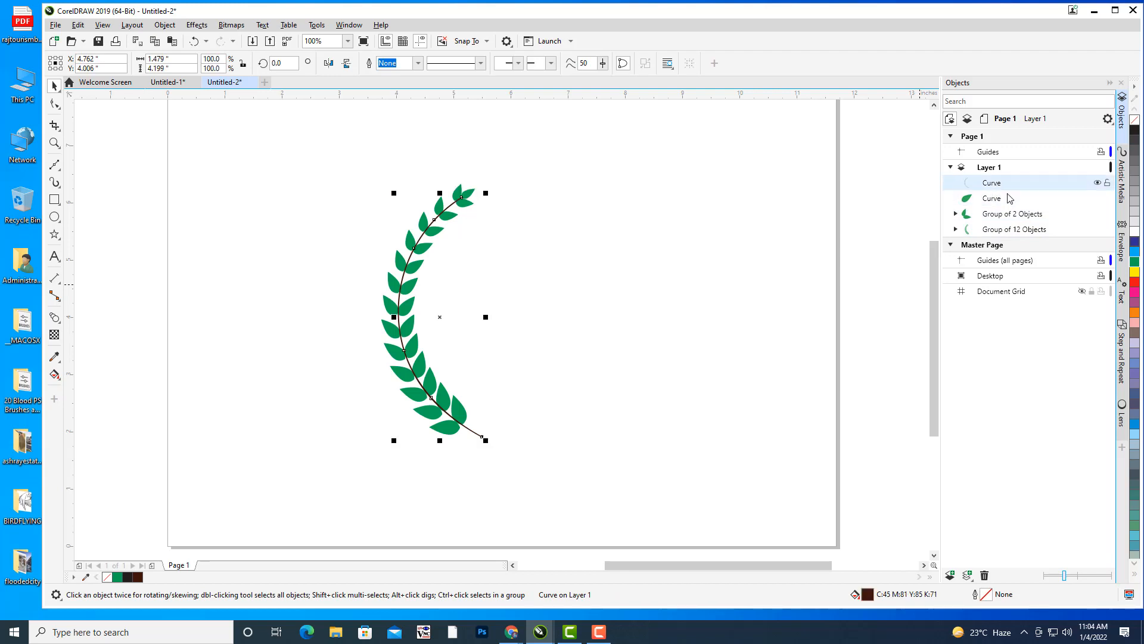
{"action": "left_click", "coordinate": [1026, 232], "text": "shift"}
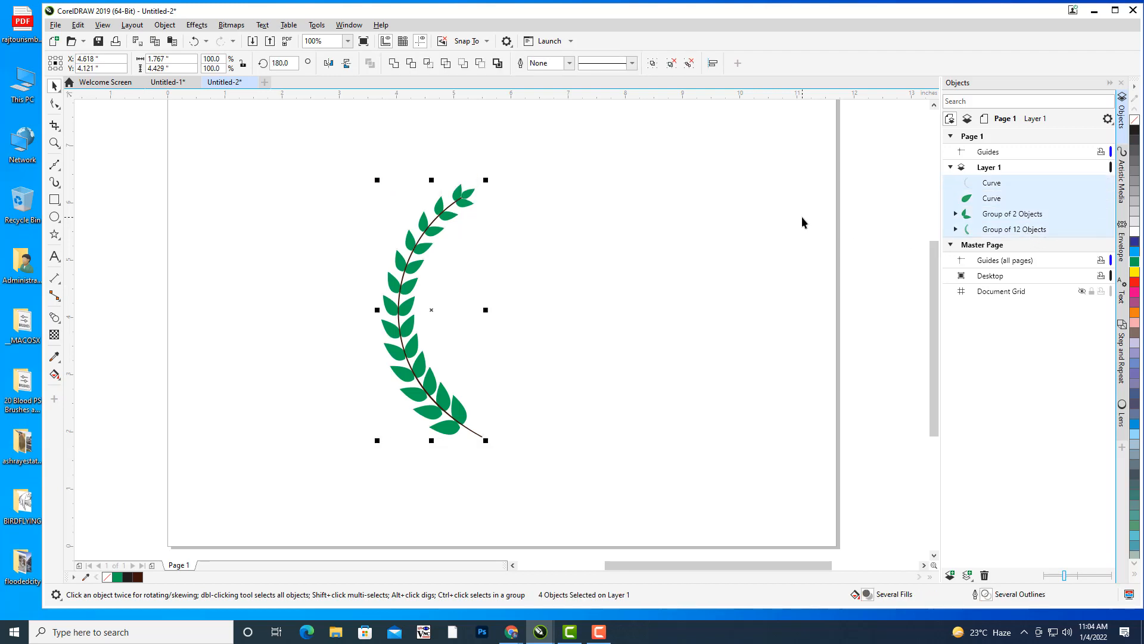
{"action": "key", "text": "ctrl+g"}
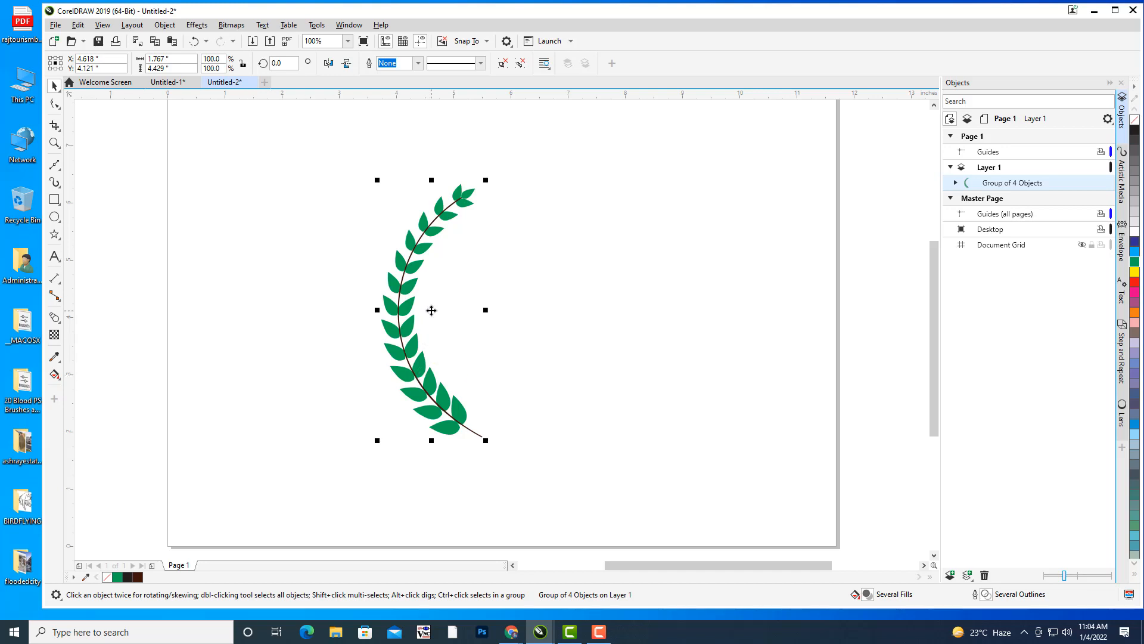
{"action": "left_click_drag", "start_coordinate": [431, 310], "coordinate": [399, 310]}
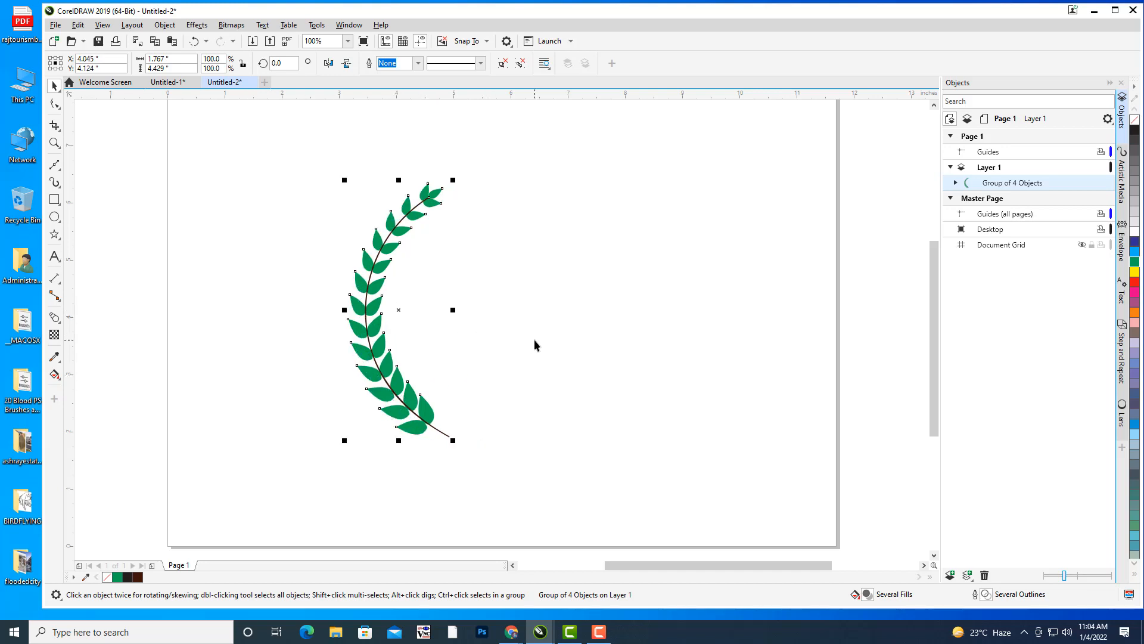
Duplicate the branch group, mirror the copy horizontally and place it opposite the original at the same height
{"action": "key", "text": "ctrl+d"}
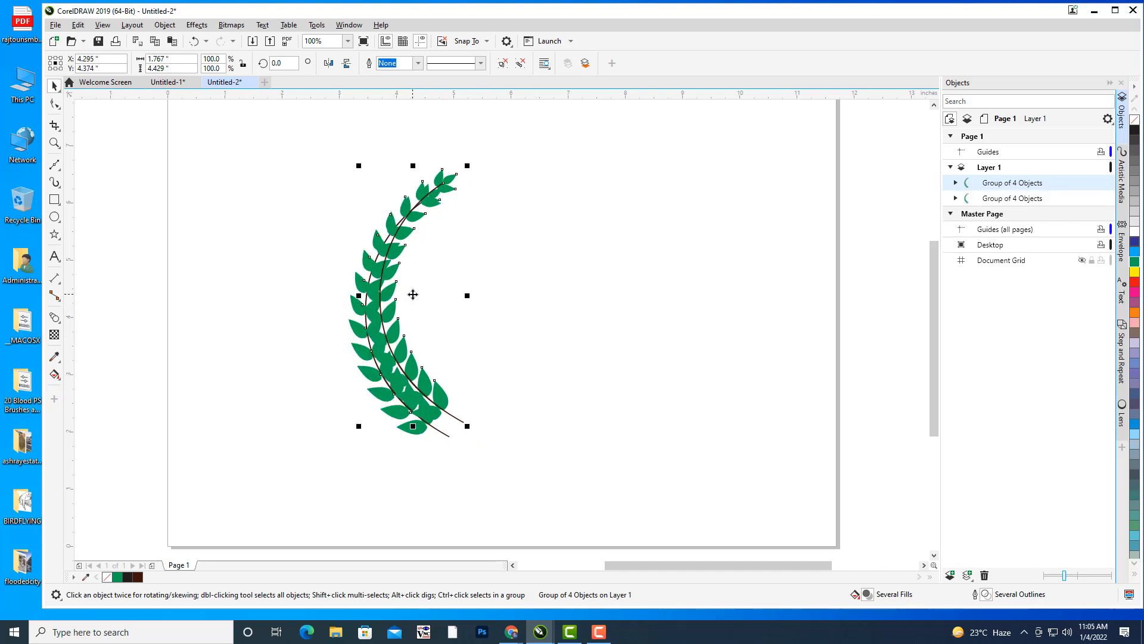
{"action": "left_click_drag", "start_coordinate": [413, 295], "coordinate": [608, 329]}
{"action": "left_click", "coordinate": [328, 64]}
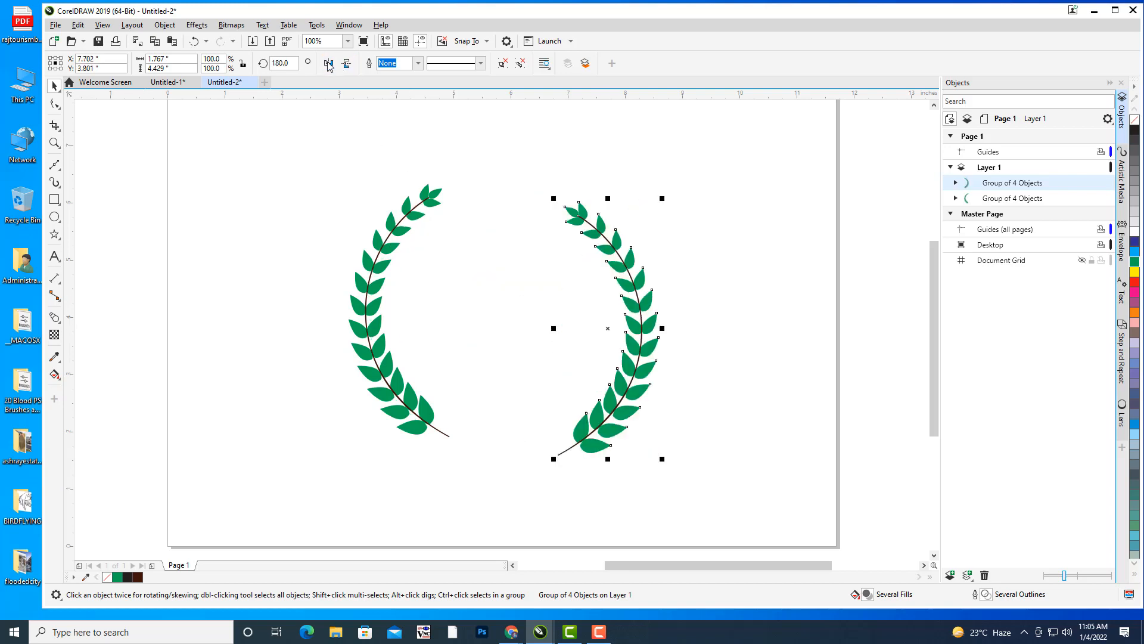
{"action": "left_click", "coordinate": [597, 314]}
{"action": "left_click_drag", "start_coordinate": [597, 311], "coordinate": [601, 310]}
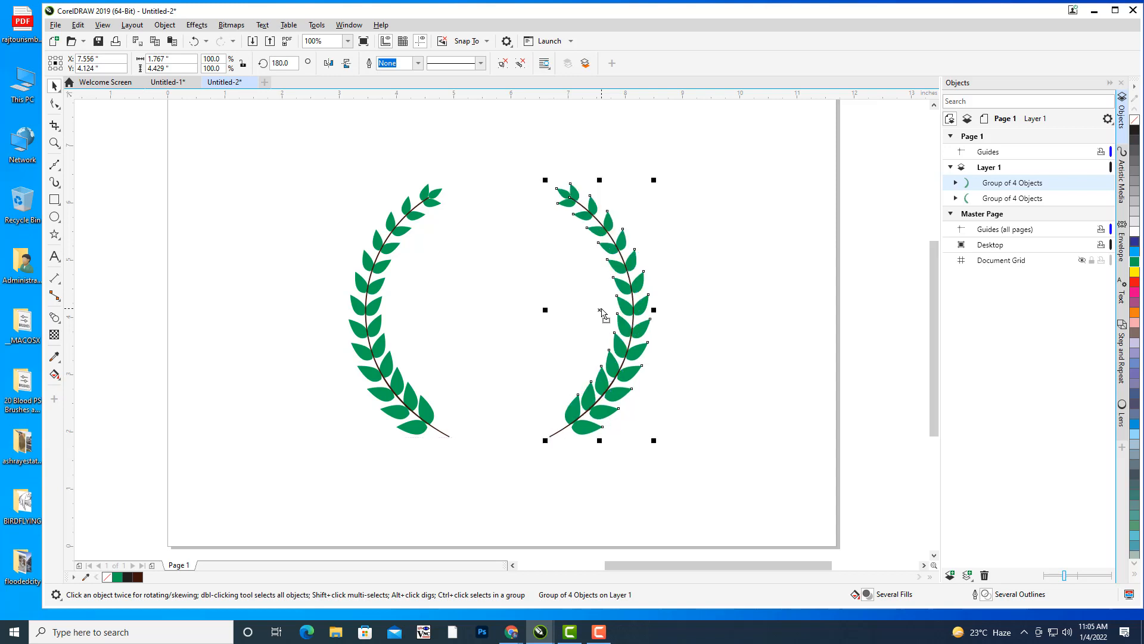
Rename the right branch group in the object list as rightleaf
{"action": "left_click", "coordinate": [738, 310]}
{"action": "left_click_drag", "start_coordinate": [478, 414], "coordinate": [576, 427]}
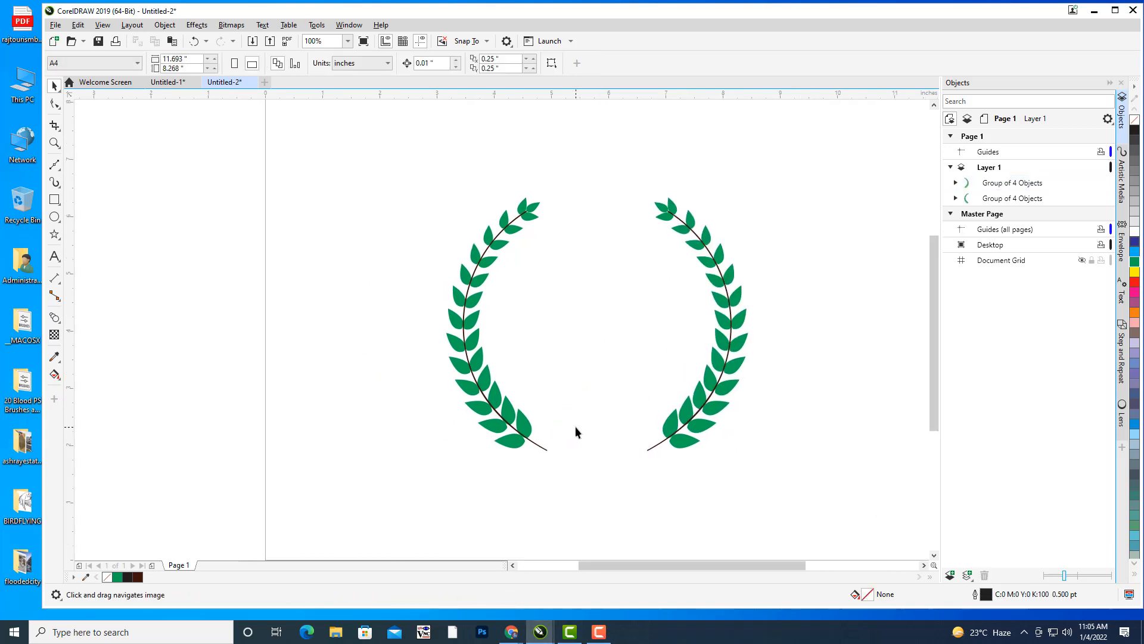
{"action": "left_click", "coordinate": [496, 396]}
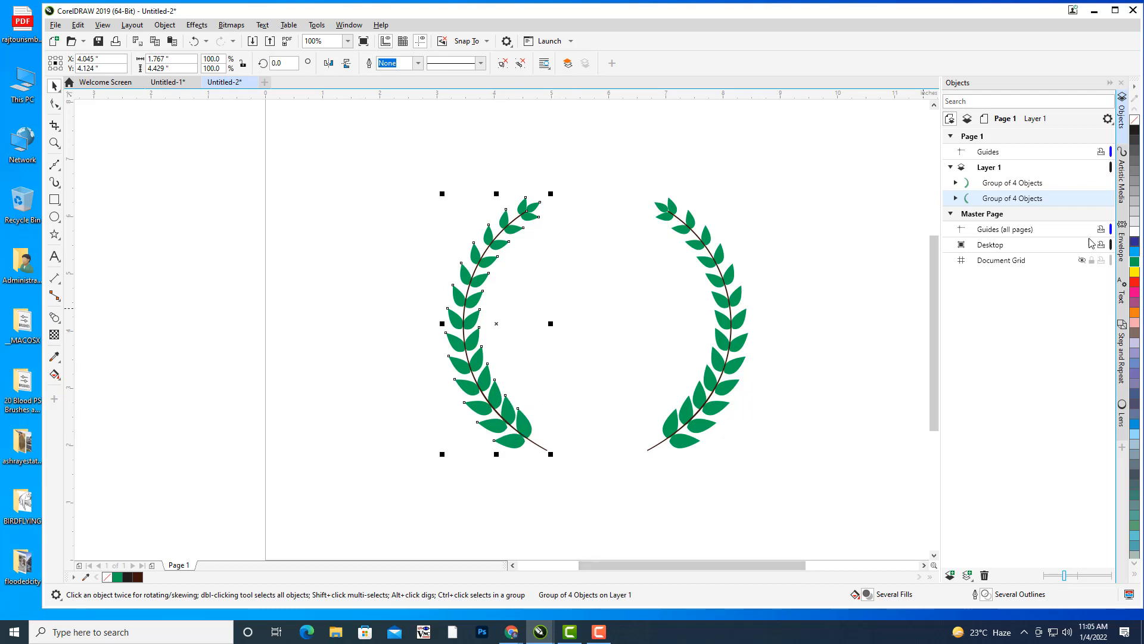
{"action": "left_click", "coordinate": [1025, 184]}
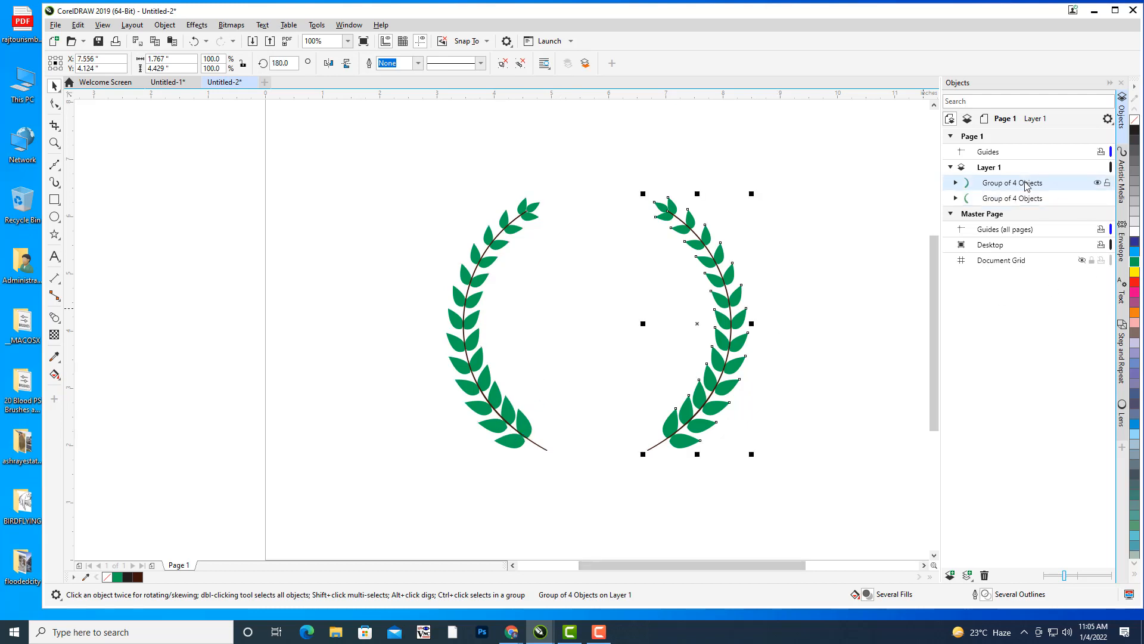
{"action": "left_click", "coordinate": [1025, 184]}
{"action": "type", "text": "rightleaf"}
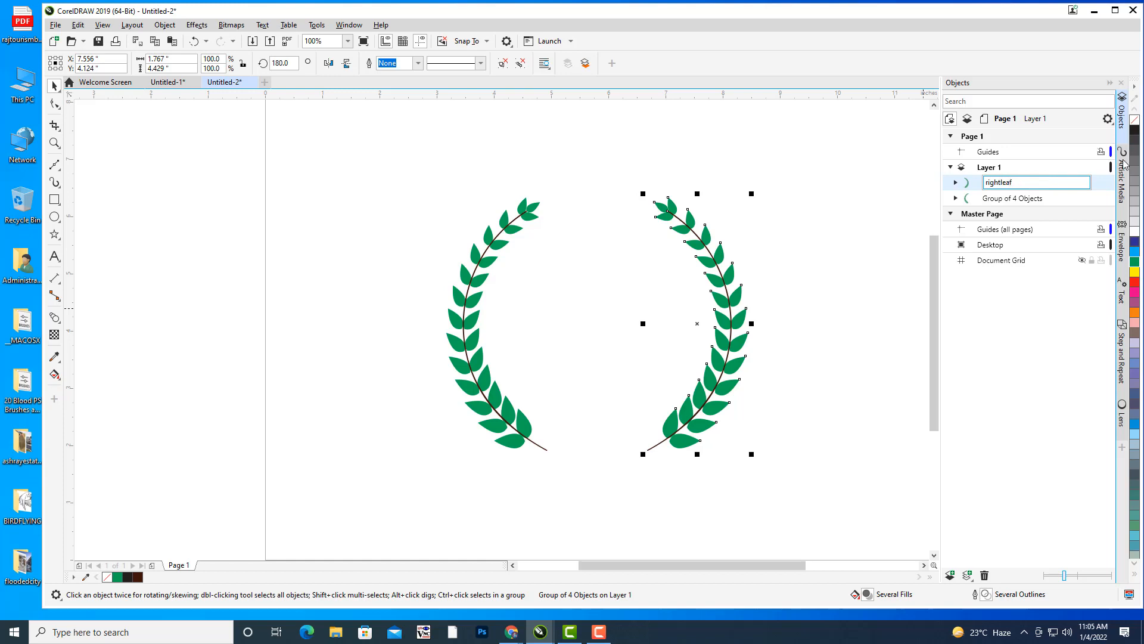
{"action": "key", "text": "Return"}
Rename the remaining group of 4 objects, the left branch, as leftleaf
{"action": "left_click", "coordinate": [1021, 201]}
{"action": "left_click", "coordinate": [1020, 201]}
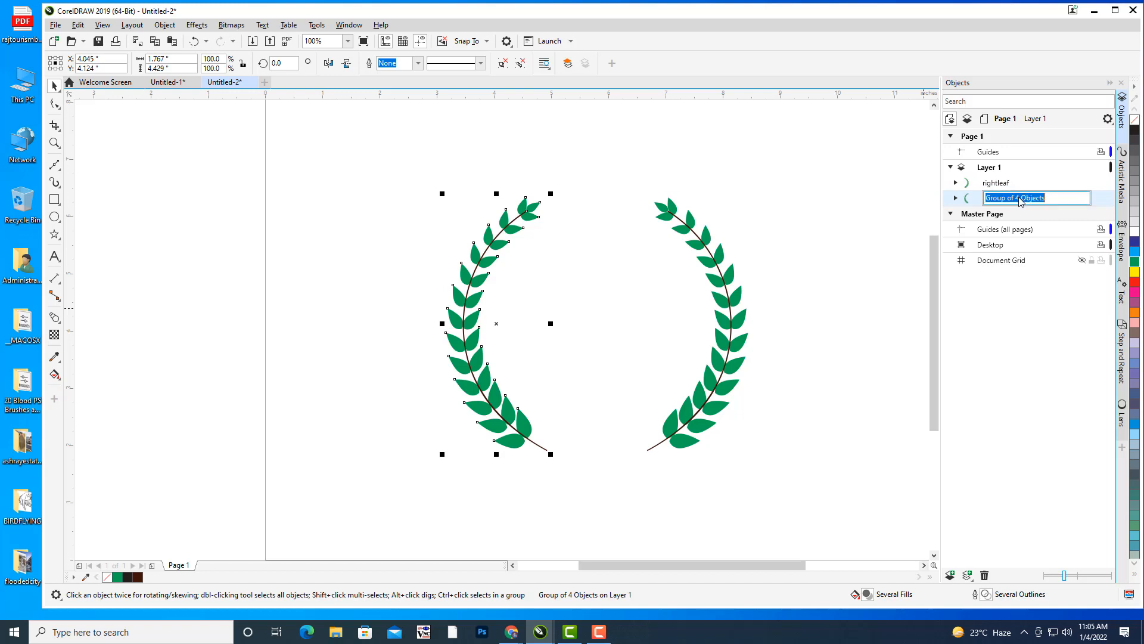
{"action": "type", "text": "leftleaf"}
{"action": "key", "text": "Return"}
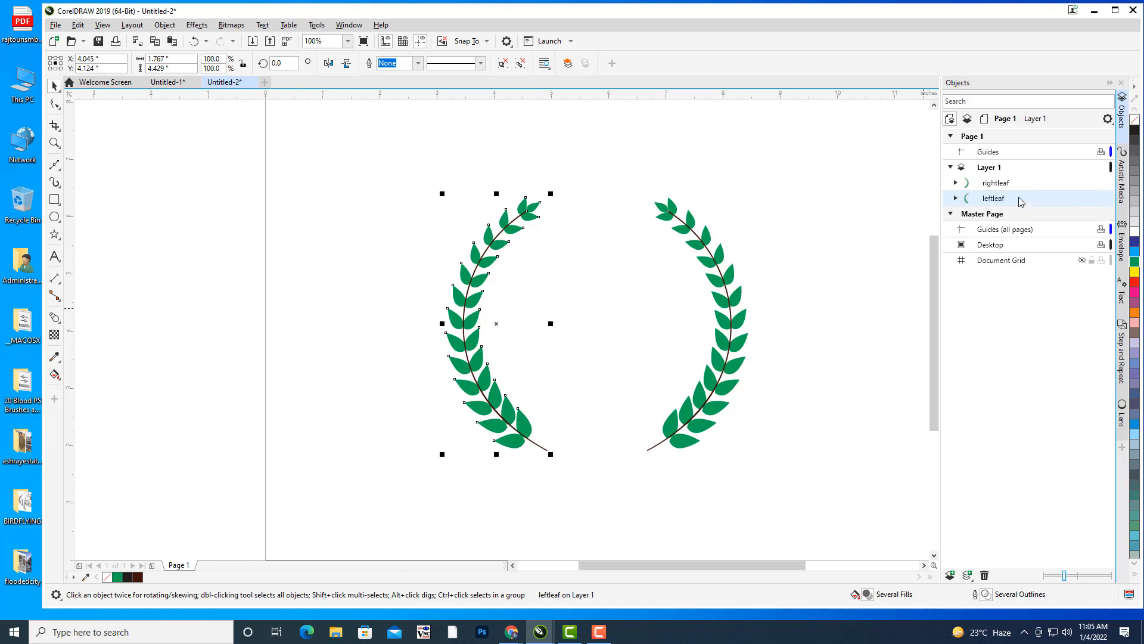
Enlarge both branches together to about 6.1 by 5.1 inches and move them slightly right on the page
{"action": "left_click", "coordinate": [826, 191]}
{"action": "scroll", "coordinate": [828, 190], "scroll_direction": "down", "scroll_amount": 2}
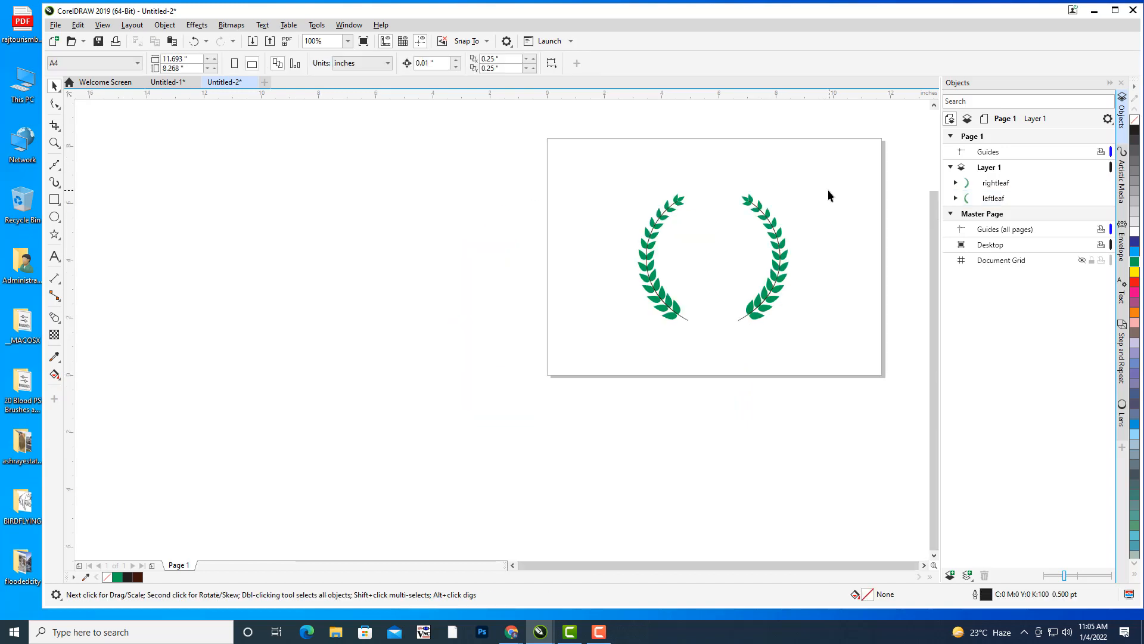
{"action": "left_click_drag", "start_coordinate": [829, 190], "coordinate": [766, 222]}
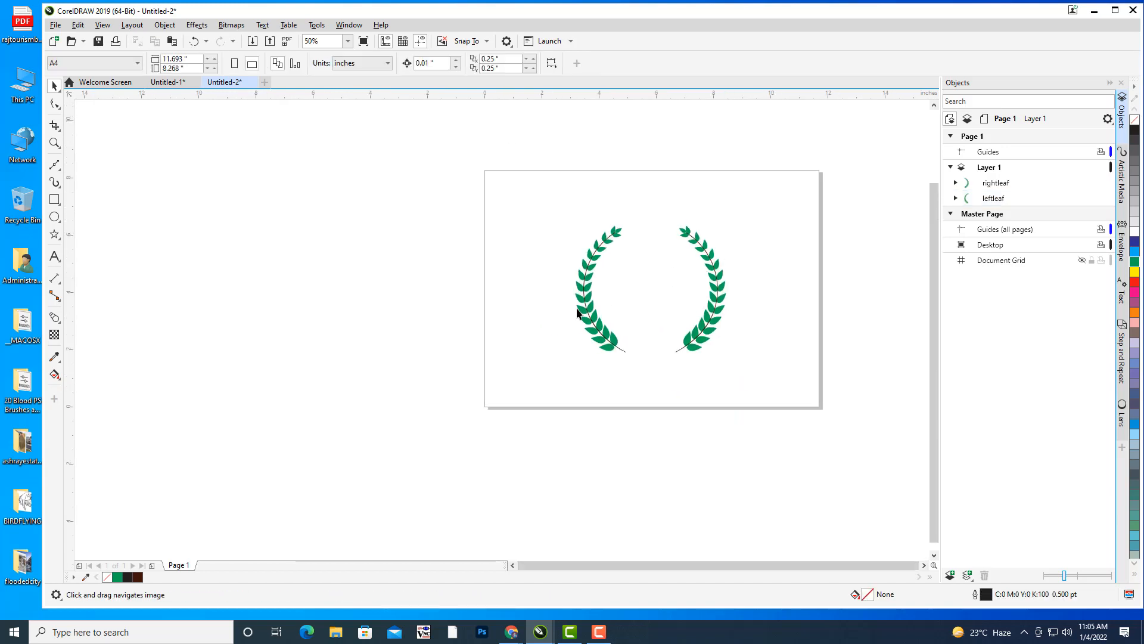
{"action": "left_click", "coordinate": [989, 187]}
{"action": "left_click", "coordinate": [1000, 203], "text": "shift"}
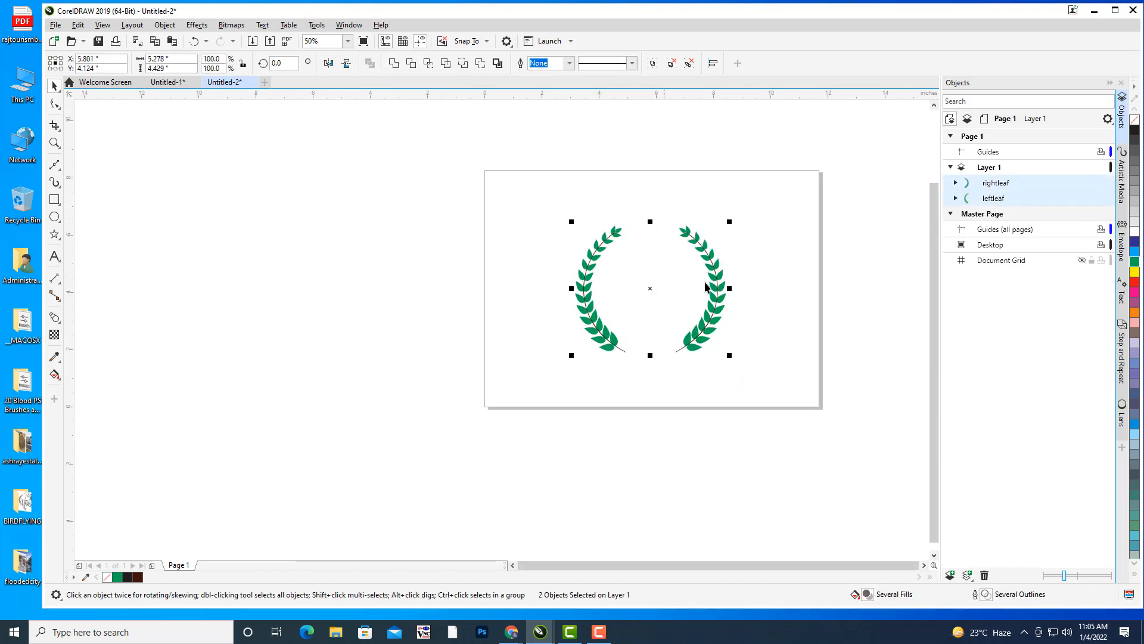
{"action": "left_click_drag", "start_coordinate": [729, 222], "coordinate": [741, 212]}
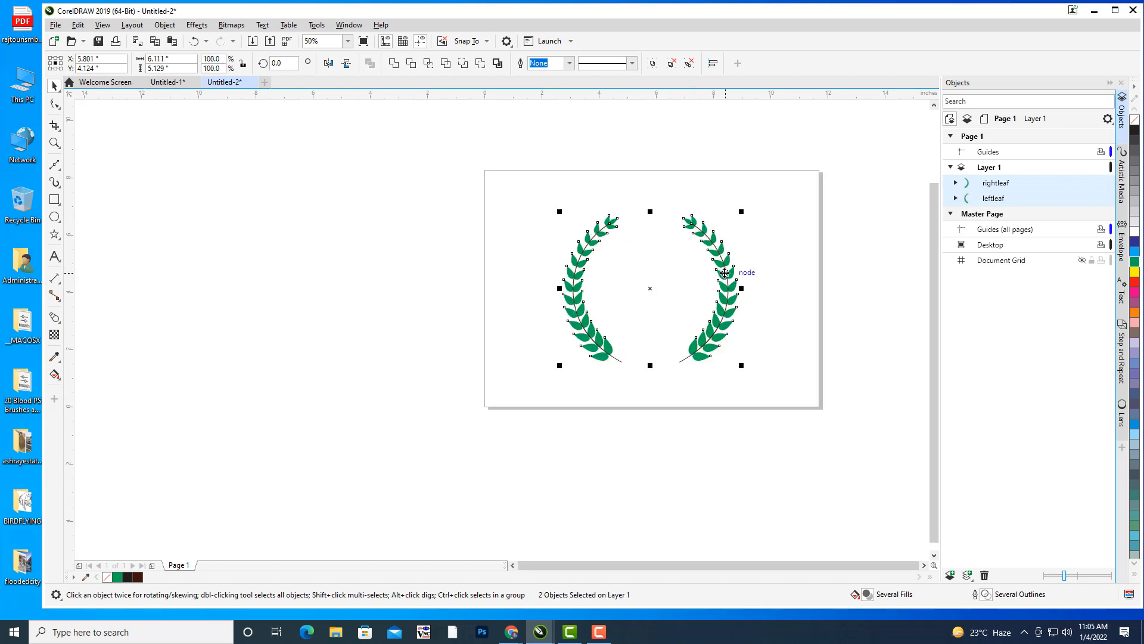
{"action": "left_click_drag", "start_coordinate": [725, 273], "coordinate": [734, 270]}
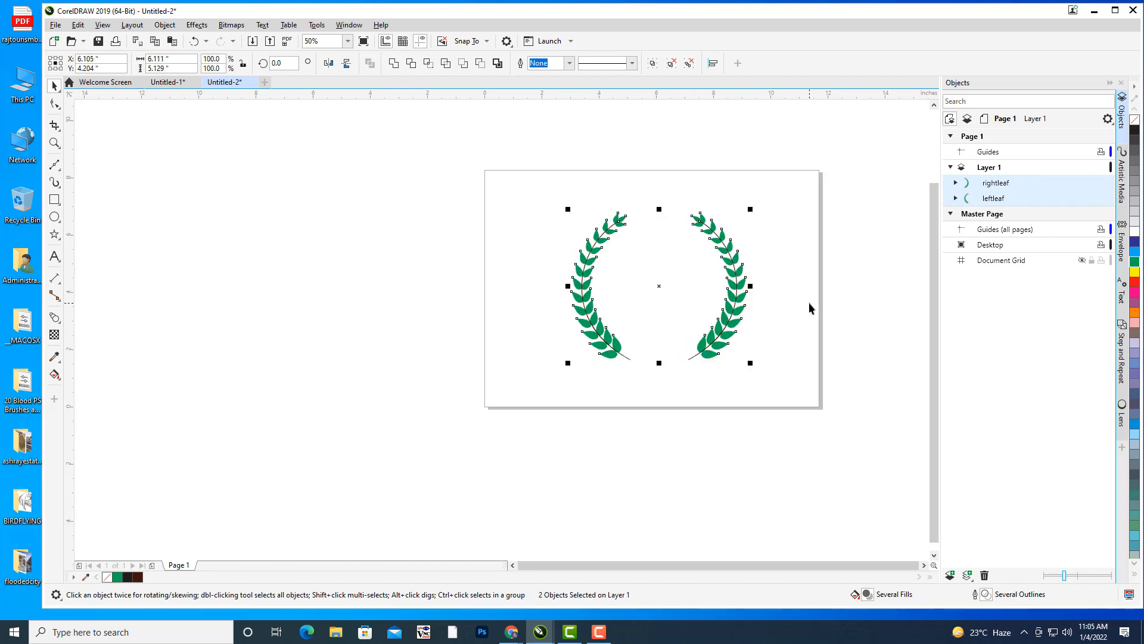
{"action": "key", "text": "c"}
{"action": "key", "text": "ctrl+z"}
{"action": "left_click_drag", "start_coordinate": [659, 285], "coordinate": [658, 287]}
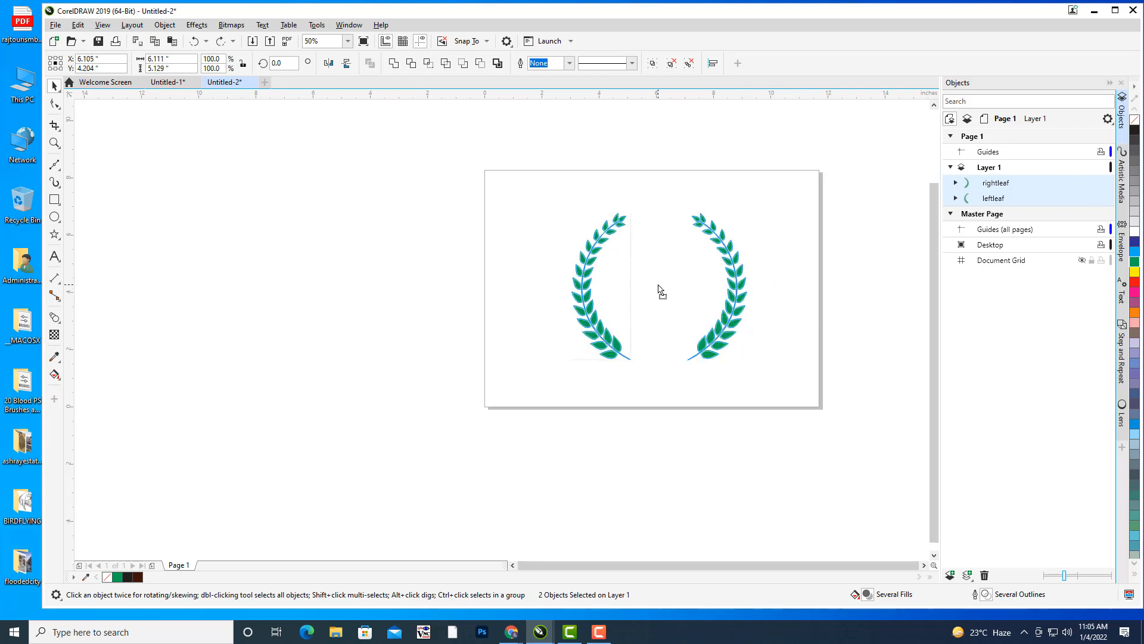
Draw a circle about 5.4 inches in diameter on the empty area to the right of the page
{"action": "left_click", "coordinate": [771, 262]}
{"action": "left_click_drag", "start_coordinate": [772, 257], "coordinate": [505, 297]}
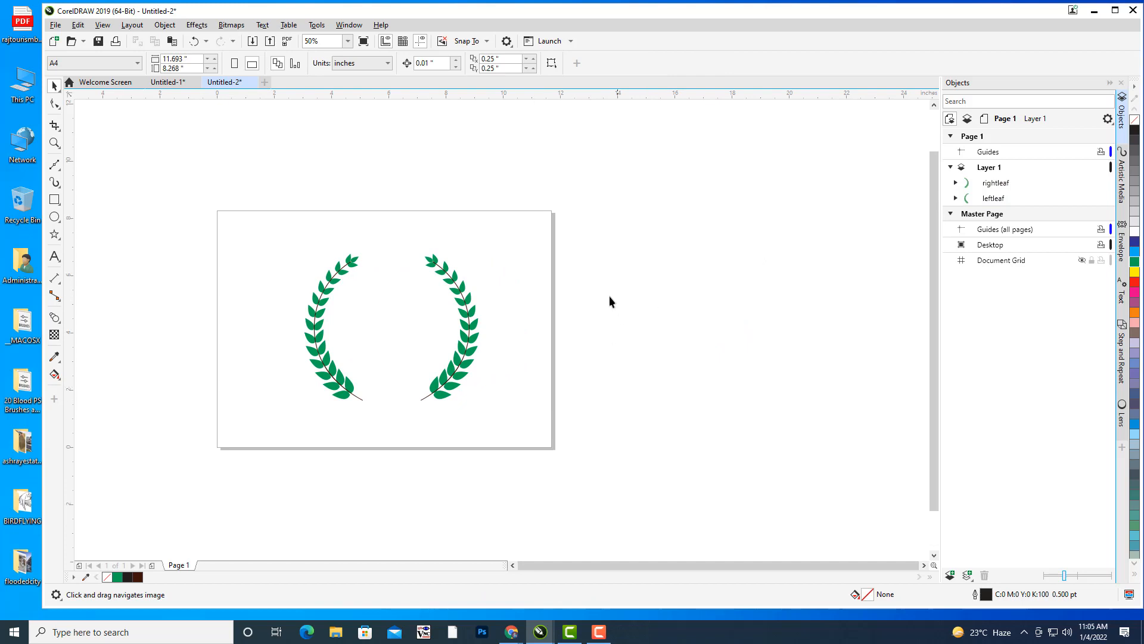
{"action": "left_click_drag", "start_coordinate": [612, 300], "coordinate": [599, 298]}
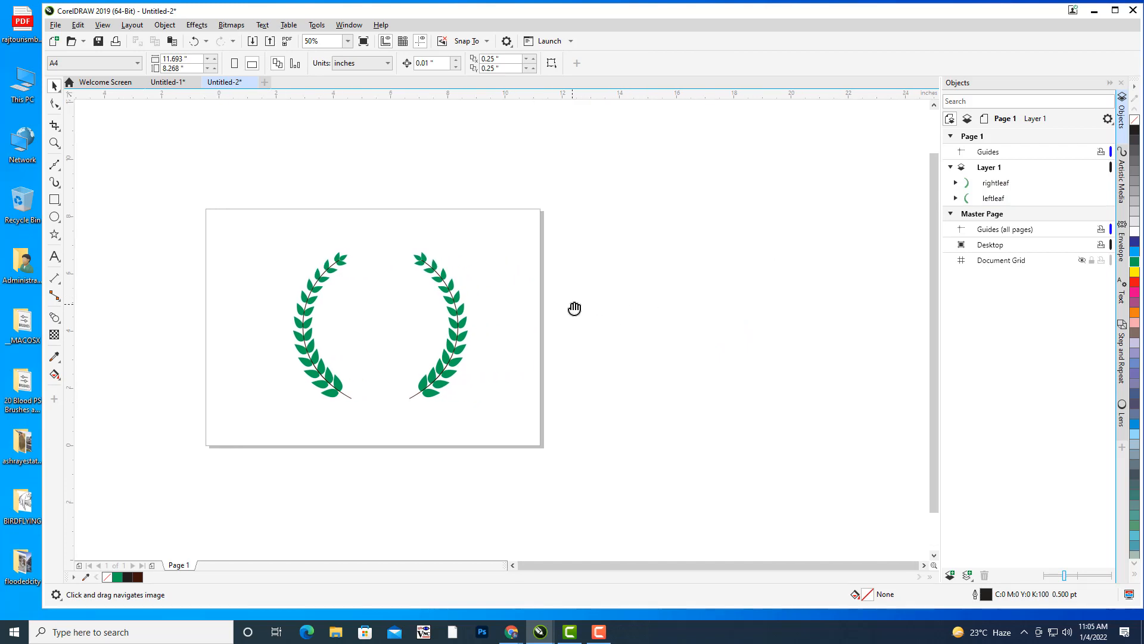
{"action": "left_click", "coordinate": [55, 217]}
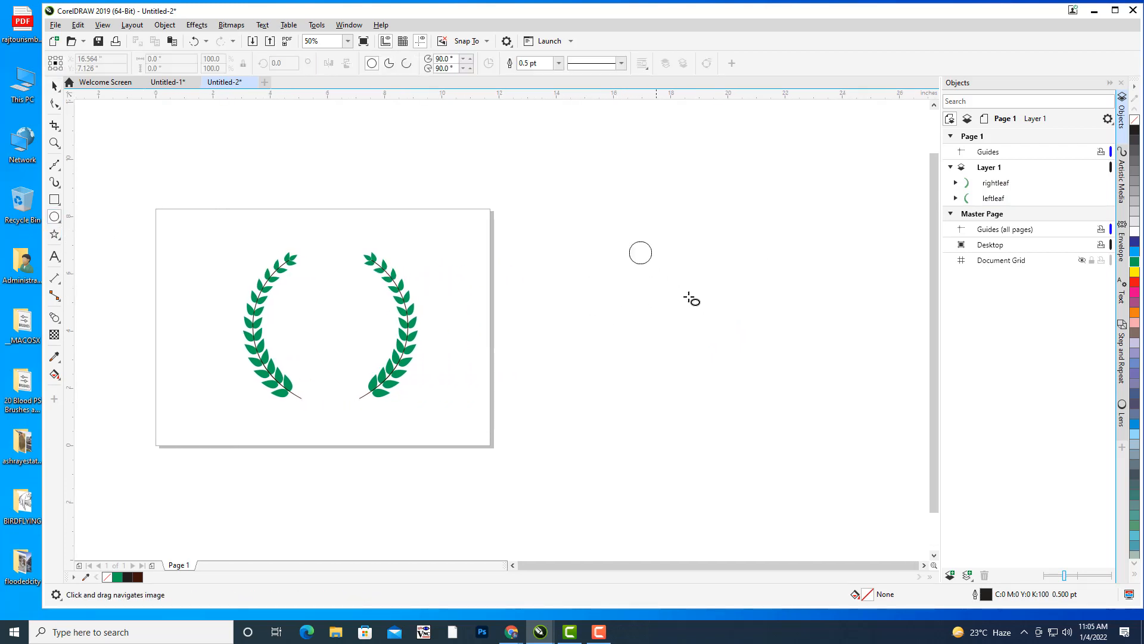
{"action": "left_click_drag", "start_coordinate": [691, 299], "coordinate": [785, 397]}
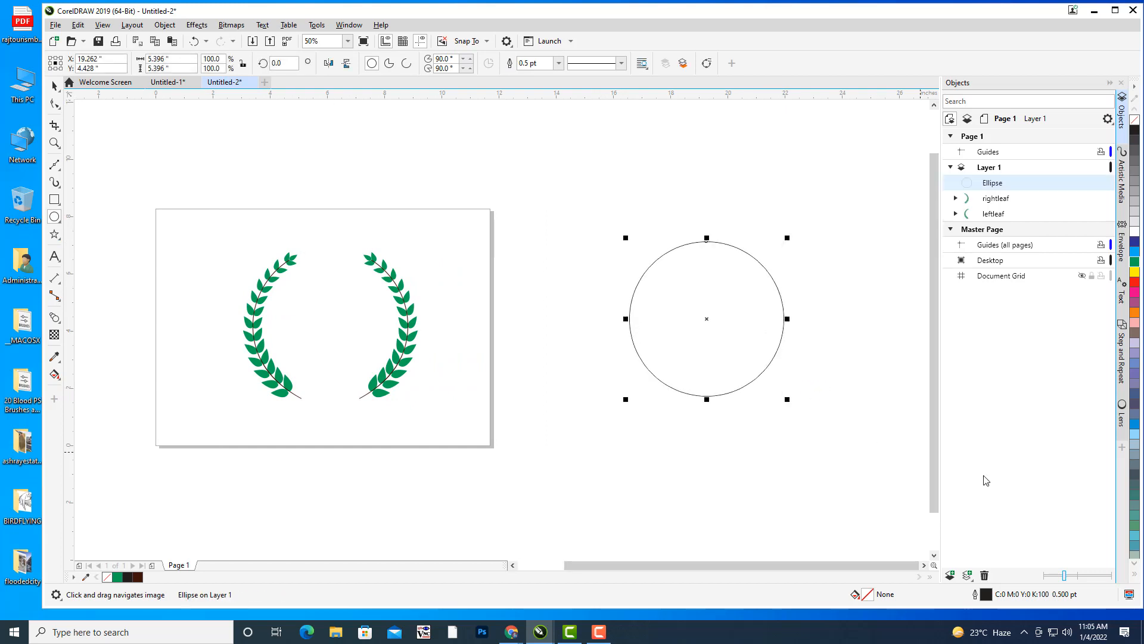
{"action": "left_click", "coordinate": [54, 86]}
{"action": "left_click_drag", "start_coordinate": [786, 237], "coordinate": [793, 232]}
{"action": "left_click", "coordinate": [845, 264]}
{"action": "left_click_drag", "start_coordinate": [788, 306], "coordinate": [748, 309]}
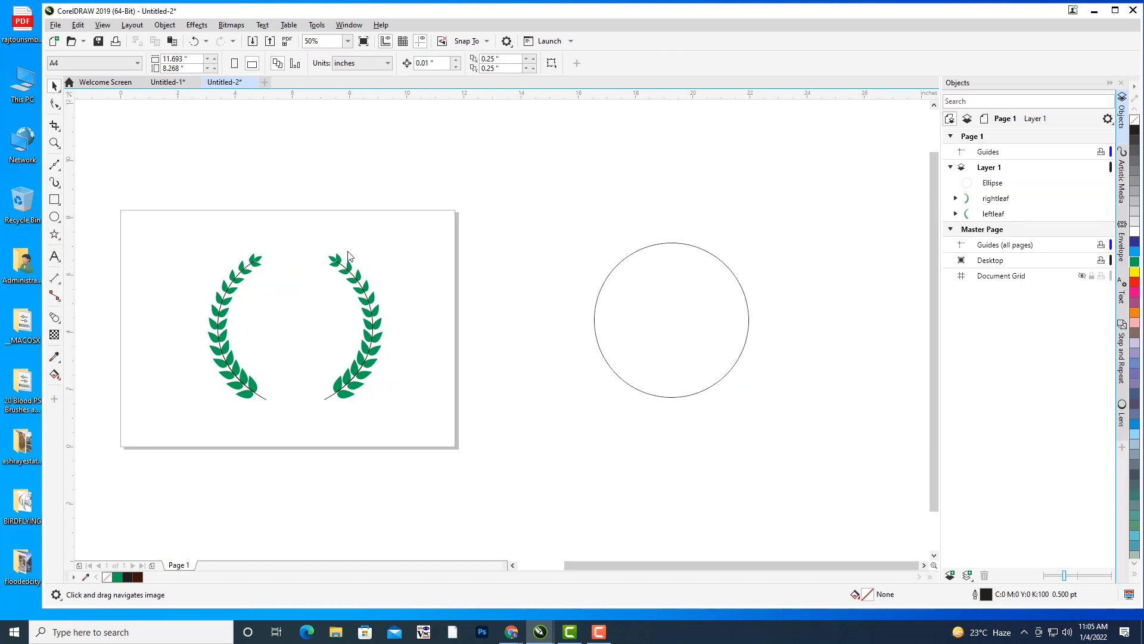
Add the artistic text "JN FINE ARTS INSTITUTE MASAB TANK HYDERABAD" above the circle
{"action": "left_click", "coordinate": [54, 256]}
{"action": "left_click_drag", "start_coordinate": [678, 191], "coordinate": [685, 220]}
{"action": "left_click", "coordinate": [584, 207]}
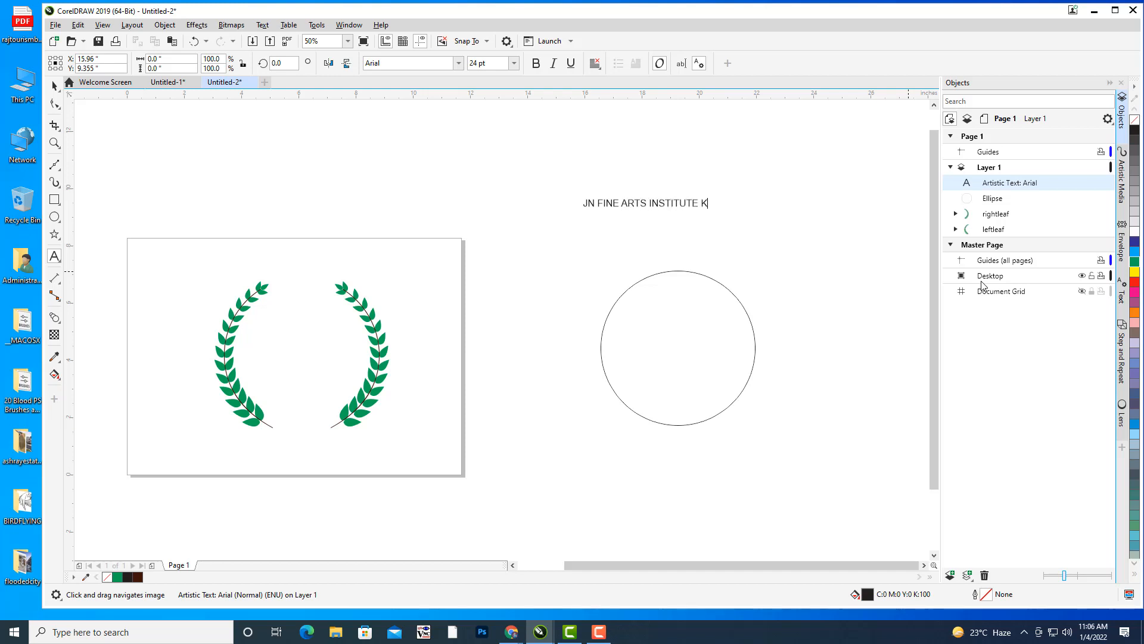
{"action": "type", "text": "PAL"}
{"action": "key", "text": "BackSpace"}
{"action": "key", "text": "BackSpace"}
{"action": "key", "text": "BackSpace"}
{"action": "key", "text": "BackSpace"}
{"action": "key", "text": "BackSpace"}
{"action": "key", "text": "BackSpace"}
{"action": "key", "text": "BackSpace"}
{"action": "key", "text": "BackSpace"}
{"action": "key", "text": "BackSpace"}
{"action": "type", "text": "MASAB TANK HYDERABAD"}
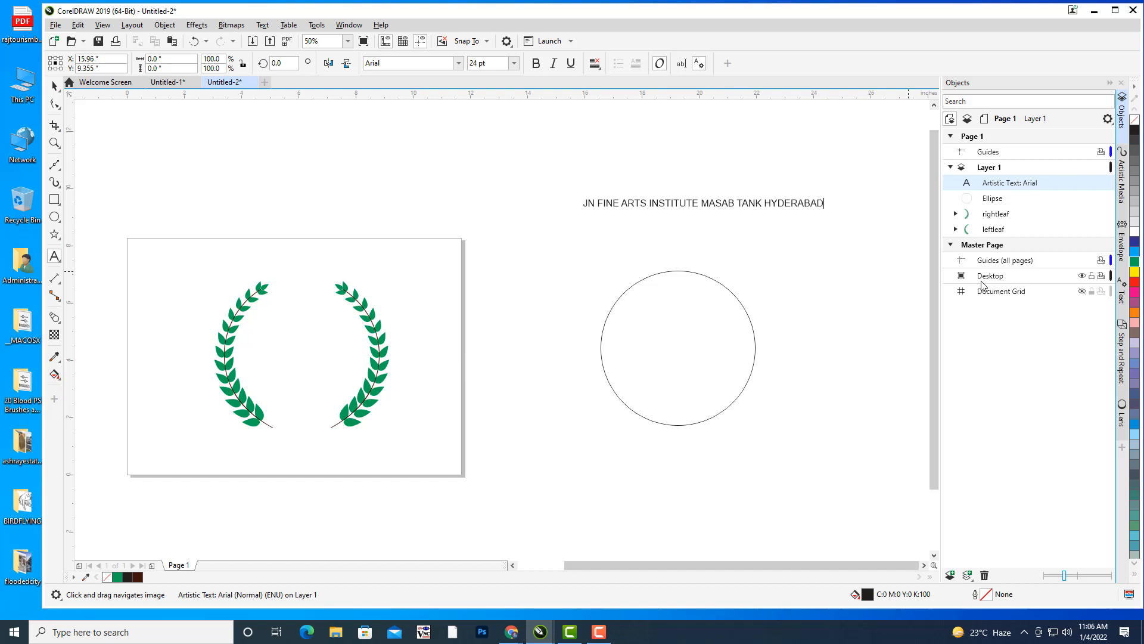
Make the line of text bold and scale it up to about 30 pt
{"action": "left_click", "coordinate": [54, 85]}
{"action": "left_click", "coordinate": [536, 63]}
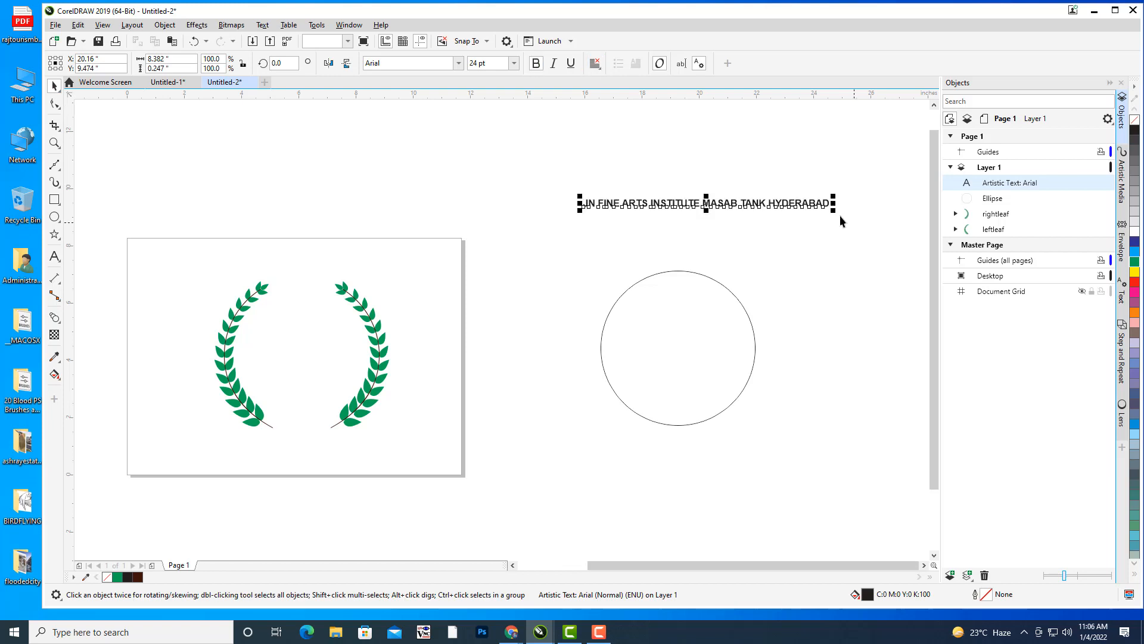
{"action": "left_click_drag", "start_coordinate": [835, 194], "coordinate": [866, 179]}
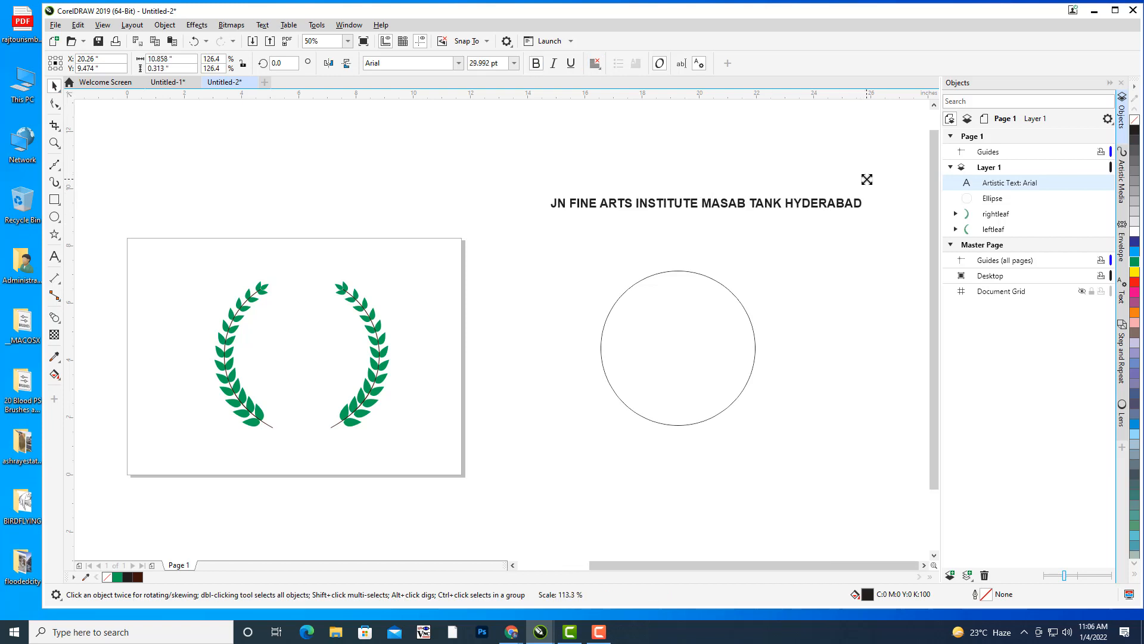
Centre the text closely above the circle and enlarge it slightly to about 31.8 pt
{"action": "left_click_drag", "start_coordinate": [729, 213], "coordinate": [701, 235]}
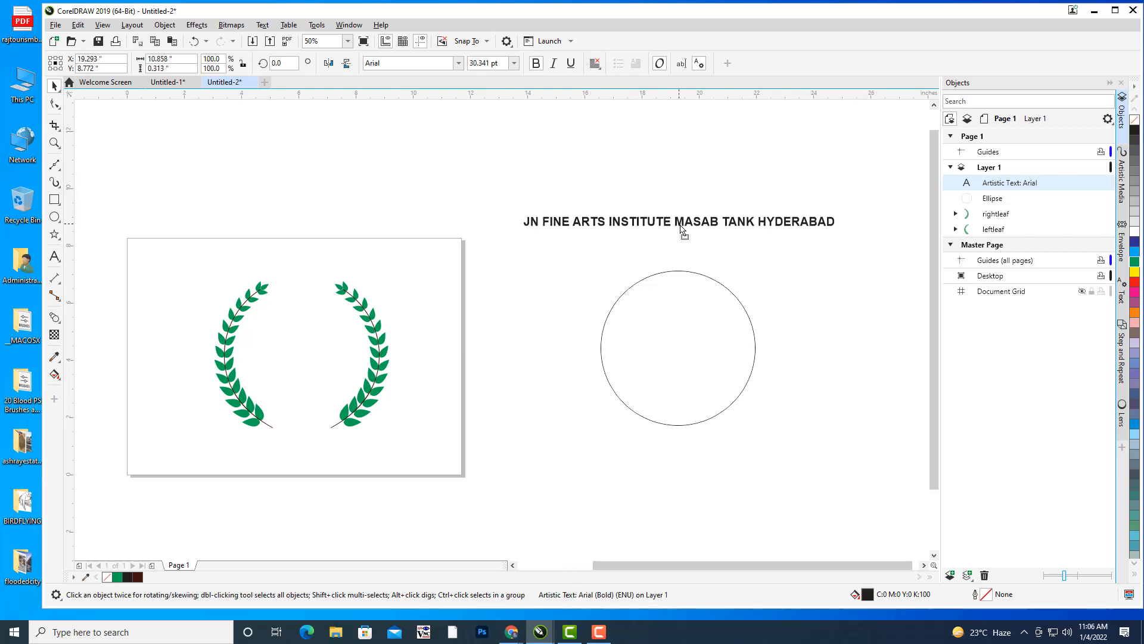
{"action": "left_click_drag", "start_coordinate": [738, 277], "coordinate": [751, 275]}
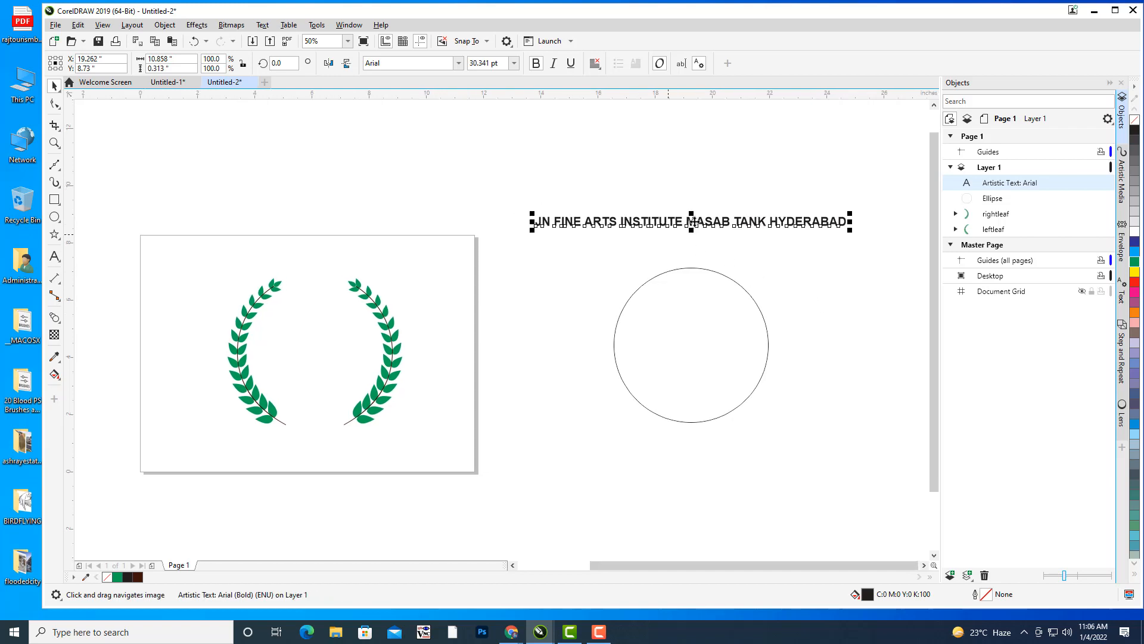
{"action": "left_click_drag", "start_coordinate": [849, 212], "coordinate": [857, 204]}
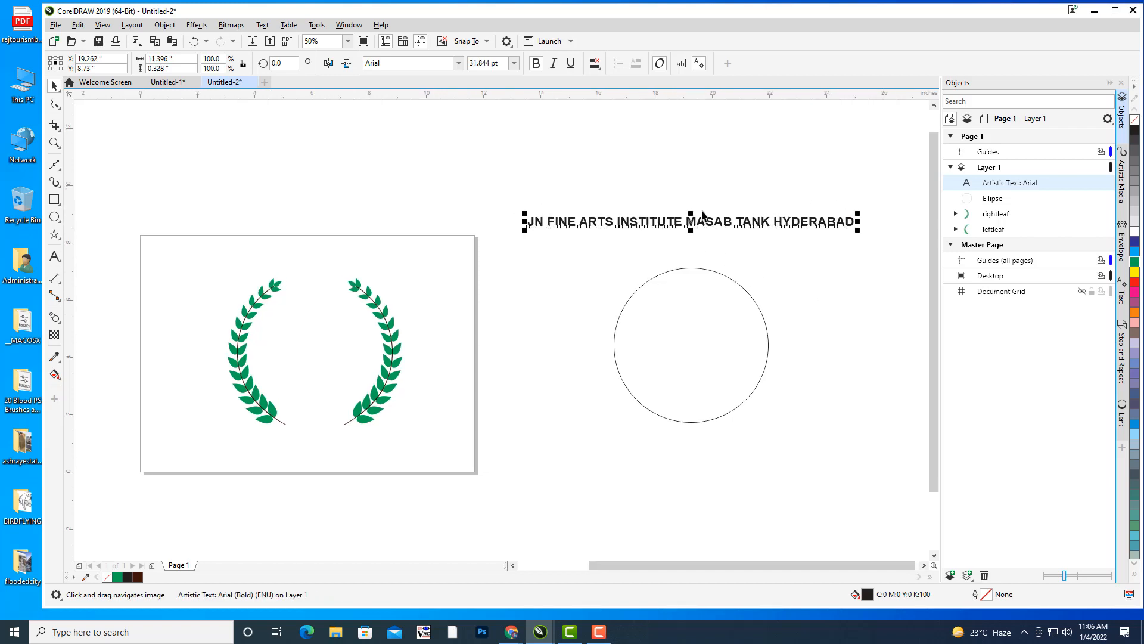
Fit the text to the circle's outer edge, centred on the top of the circle
{"action": "left_click", "coordinate": [264, 25]}
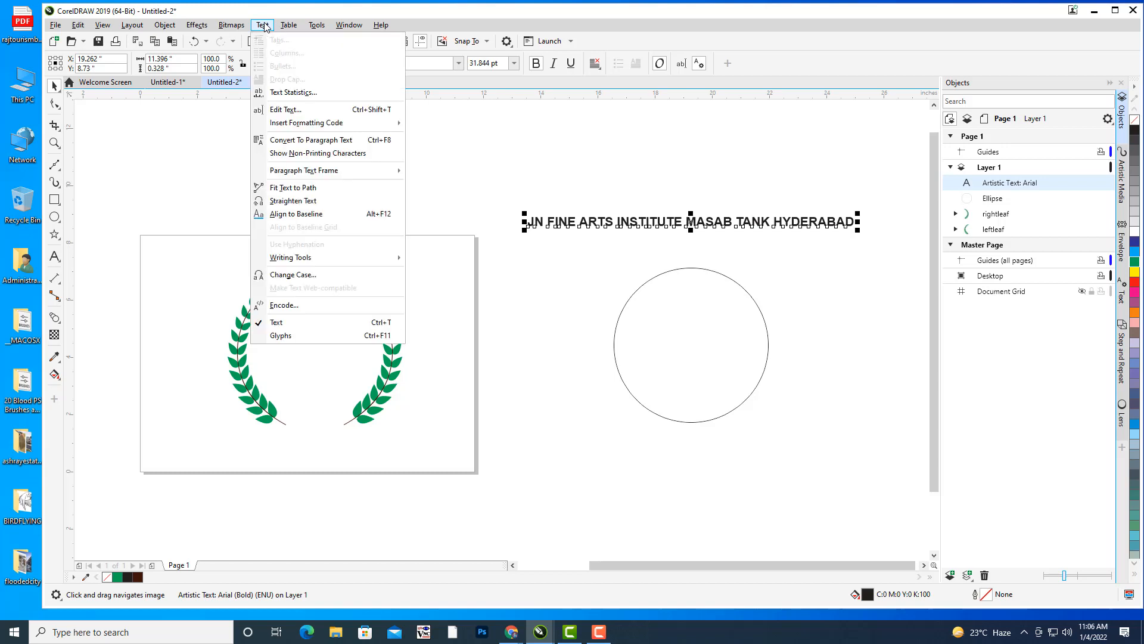
{"action": "left_click", "coordinate": [302, 188]}
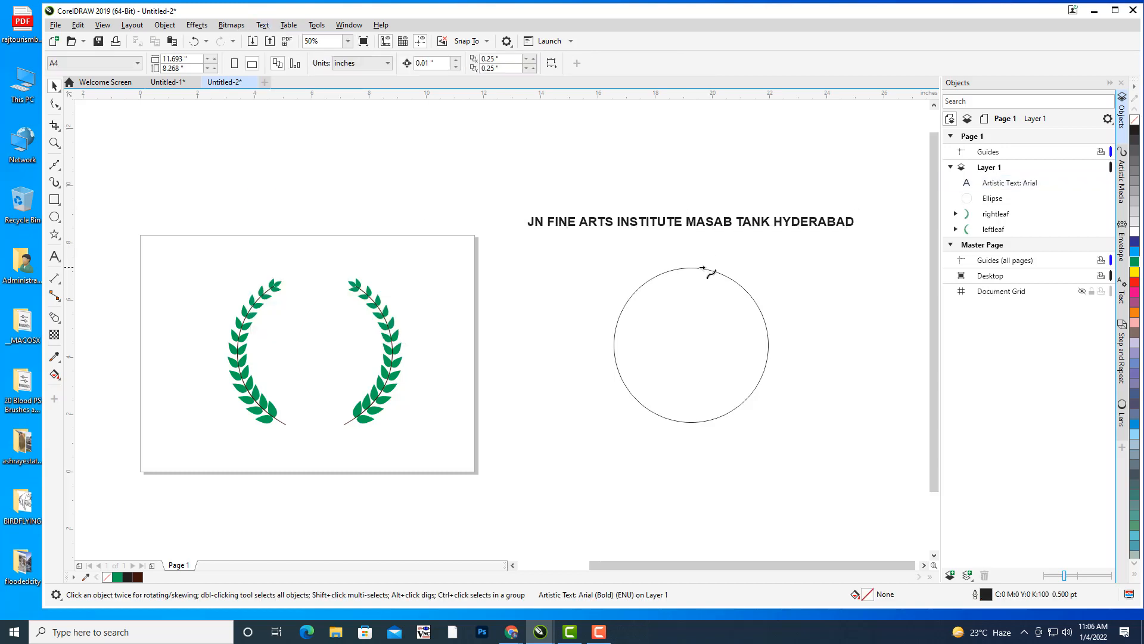
{"action": "left_click", "coordinate": [692, 269]}
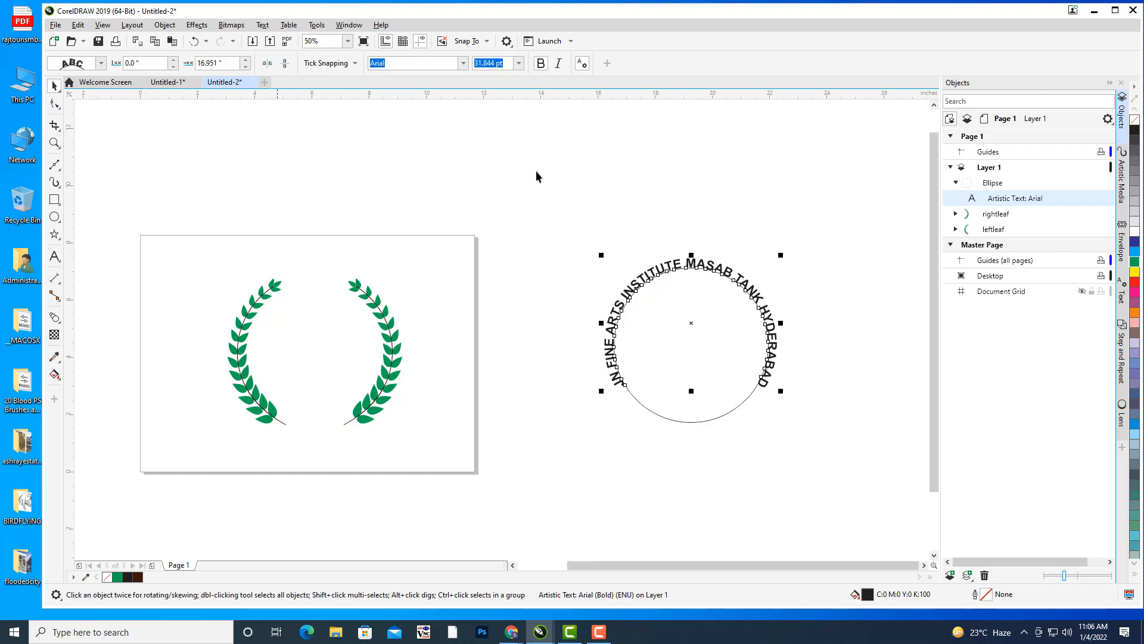
{"action": "left_click", "coordinate": [725, 171]}
Convert the curved text together with its circle to curves
{"action": "left_click_drag", "start_coordinate": [850, 342], "coordinate": [807, 313]}
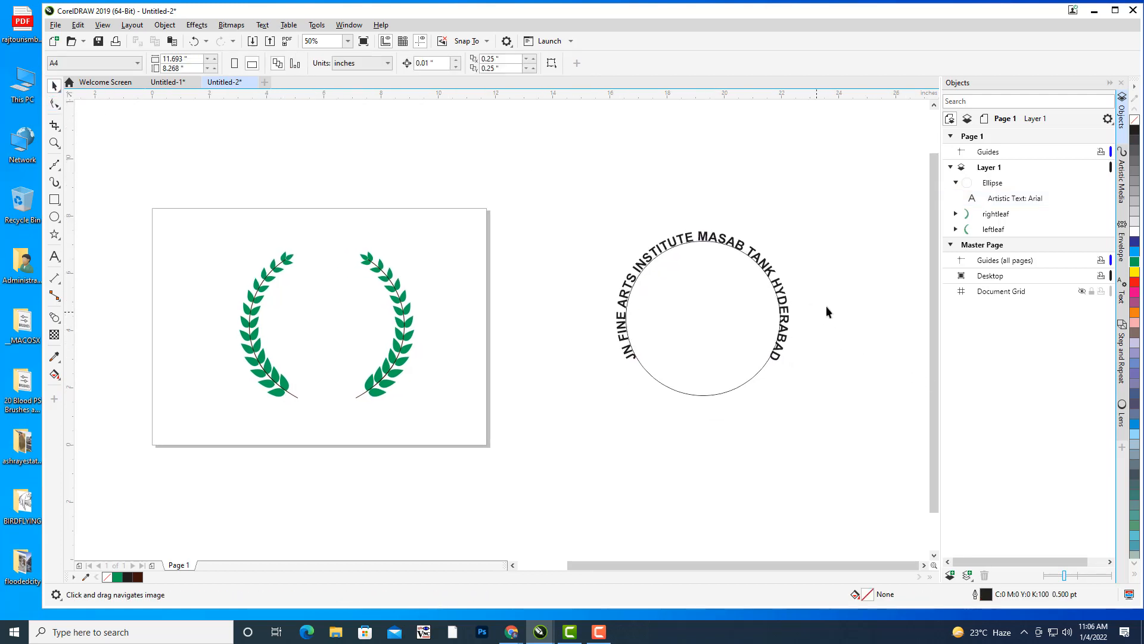
{"action": "scroll", "coordinate": [855, 270], "scroll_direction": "up", "scroll_amount": 1}
{"action": "scroll", "coordinate": [856, 306], "scroll_direction": "up", "scroll_amount": 1}
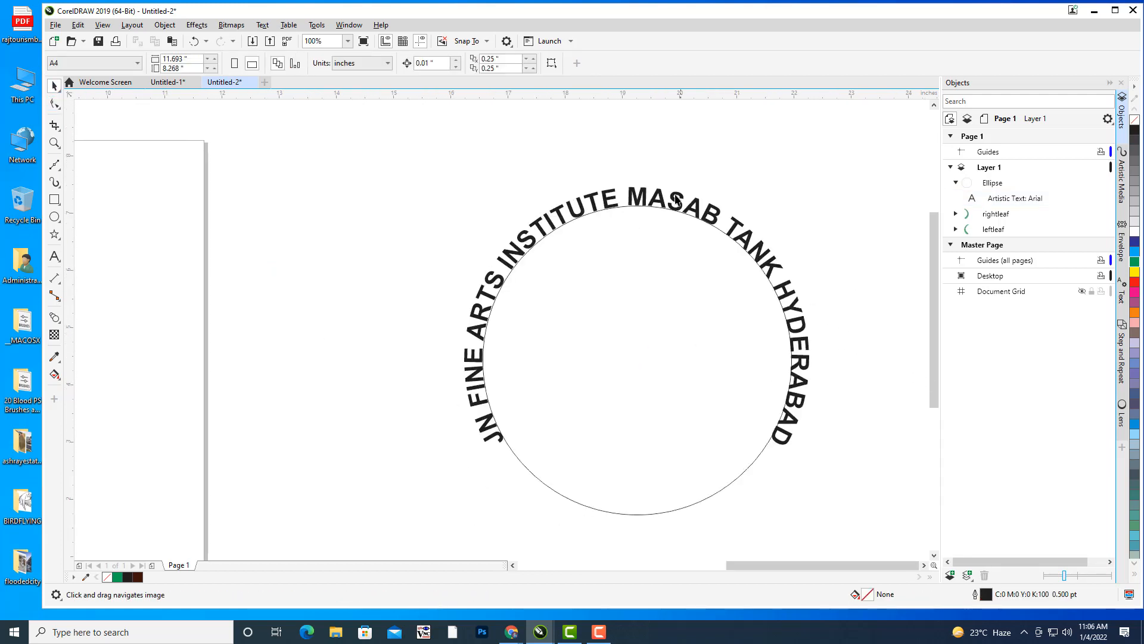
{"action": "left_click", "coordinate": [677, 206]}
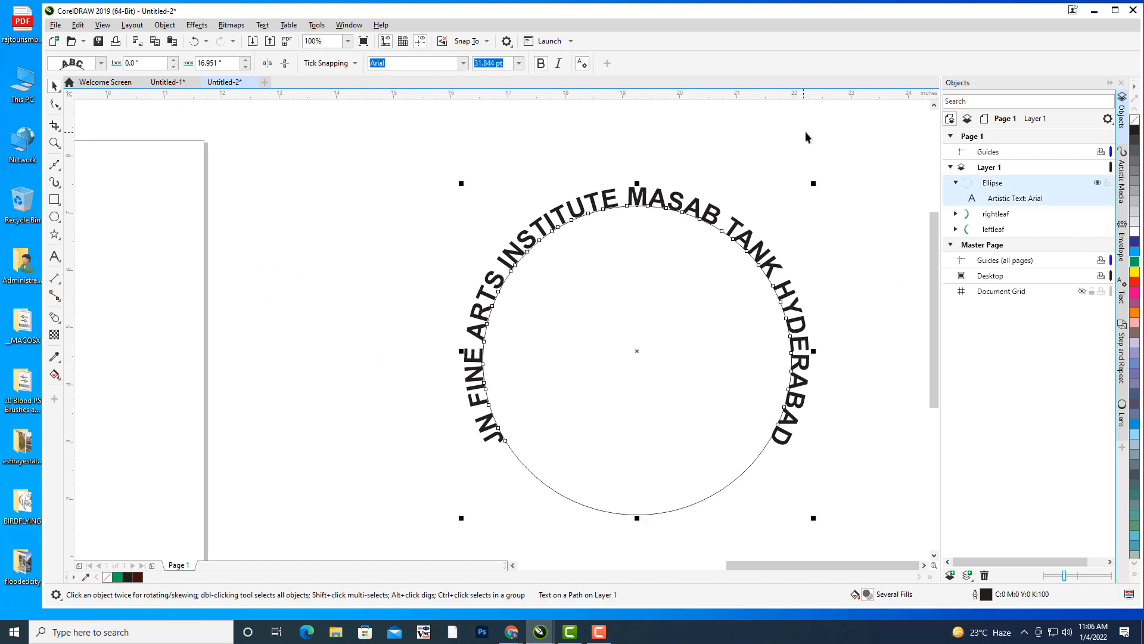
{"action": "right_click", "coordinate": [1010, 197]}
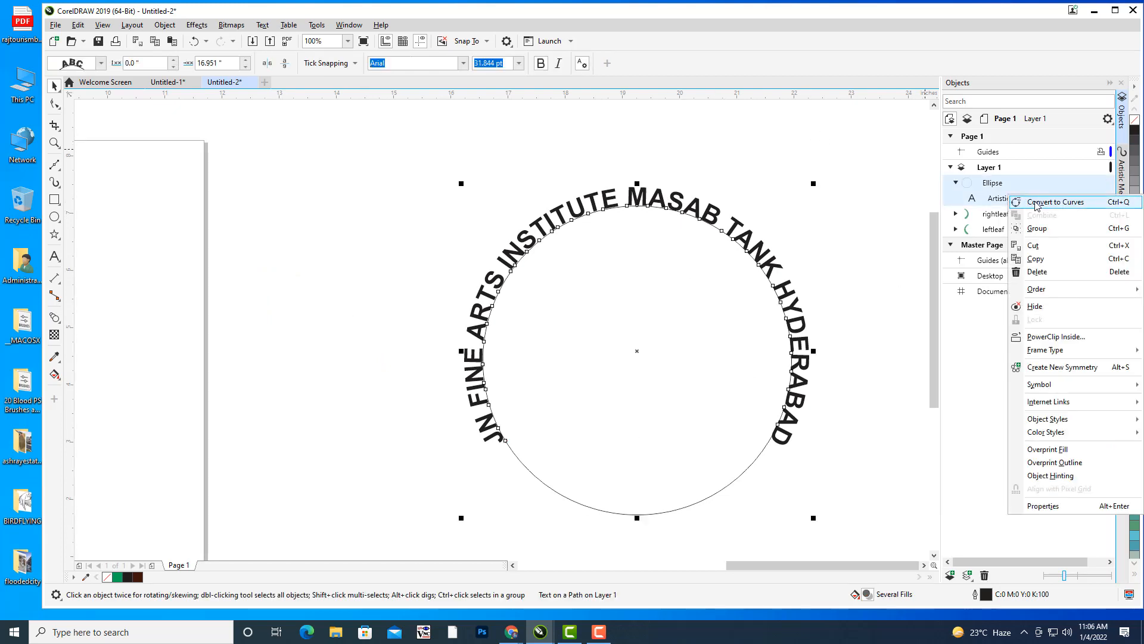
{"action": "left_click", "coordinate": [1036, 203]}
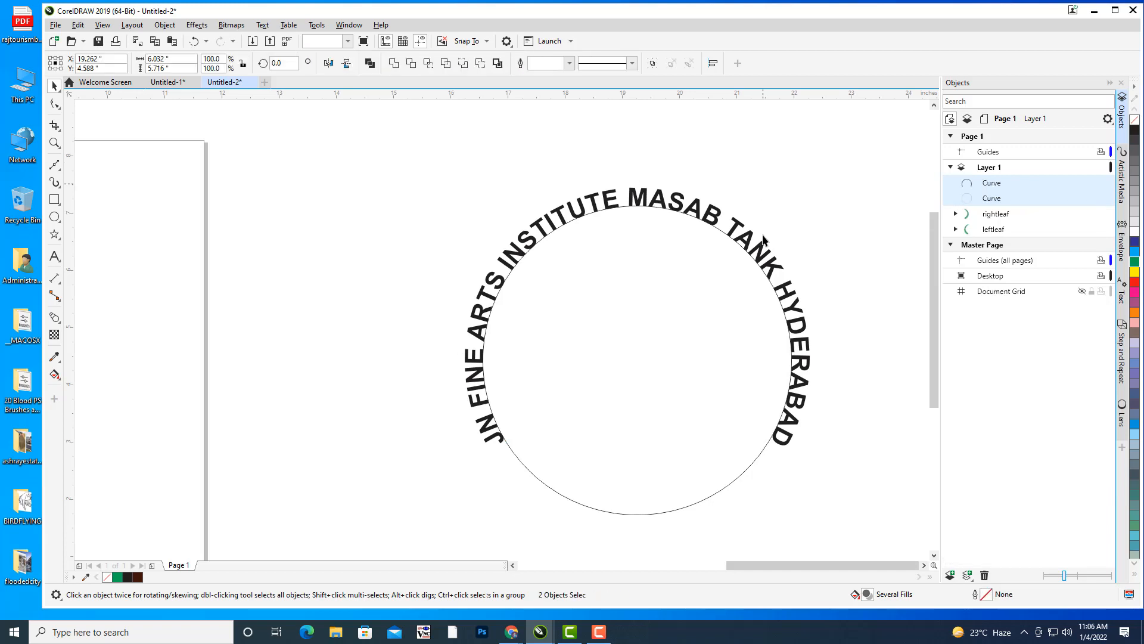
Shrink the circle about its centre to about 4.98 inches in diameter, leaving a gap inside the lettering
{"action": "left_click", "coordinate": [745, 327]}
{"action": "left_click_drag", "start_coordinate": [744, 328], "coordinate": [751, 299]}
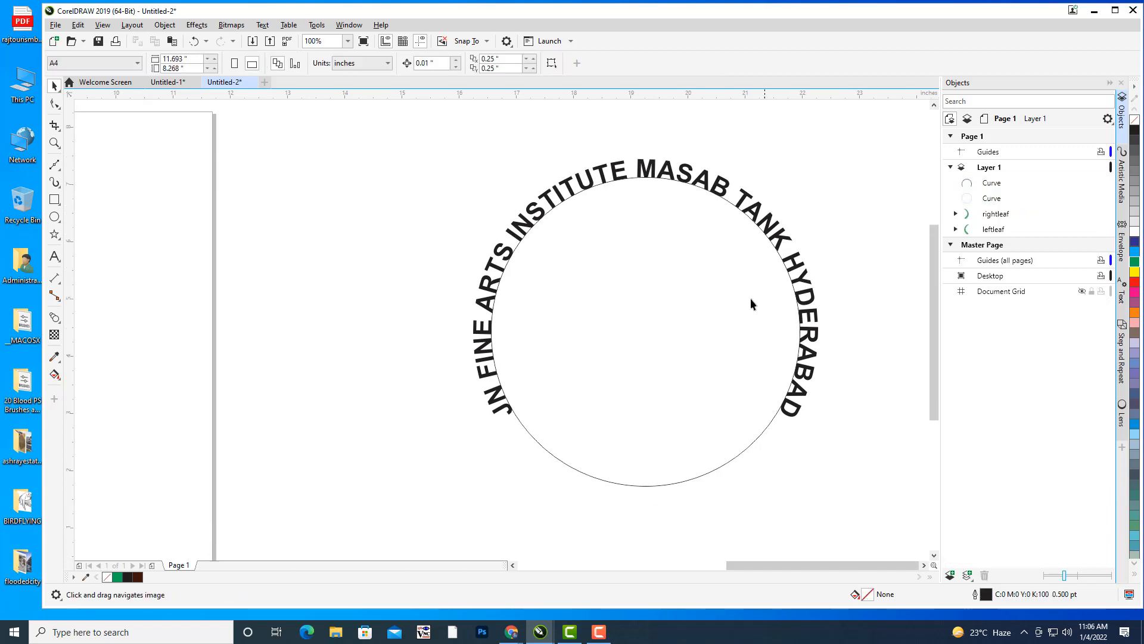
{"action": "left_click", "coordinate": [765, 430]}
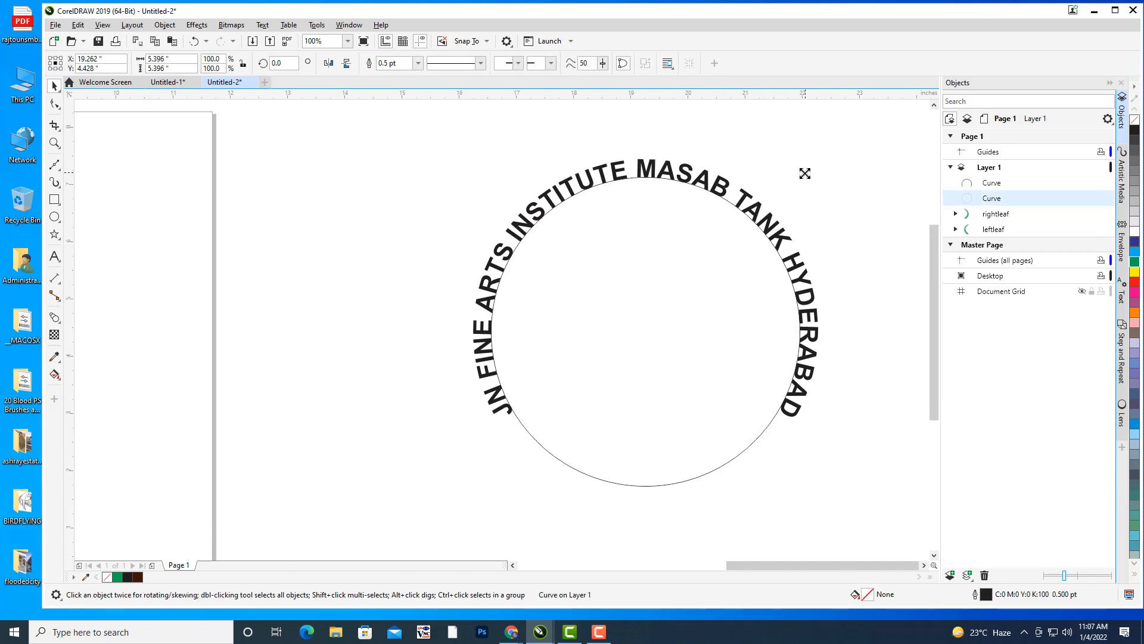
{"action": "left_click_drag", "start_coordinate": [805, 173], "coordinate": [800, 188]}
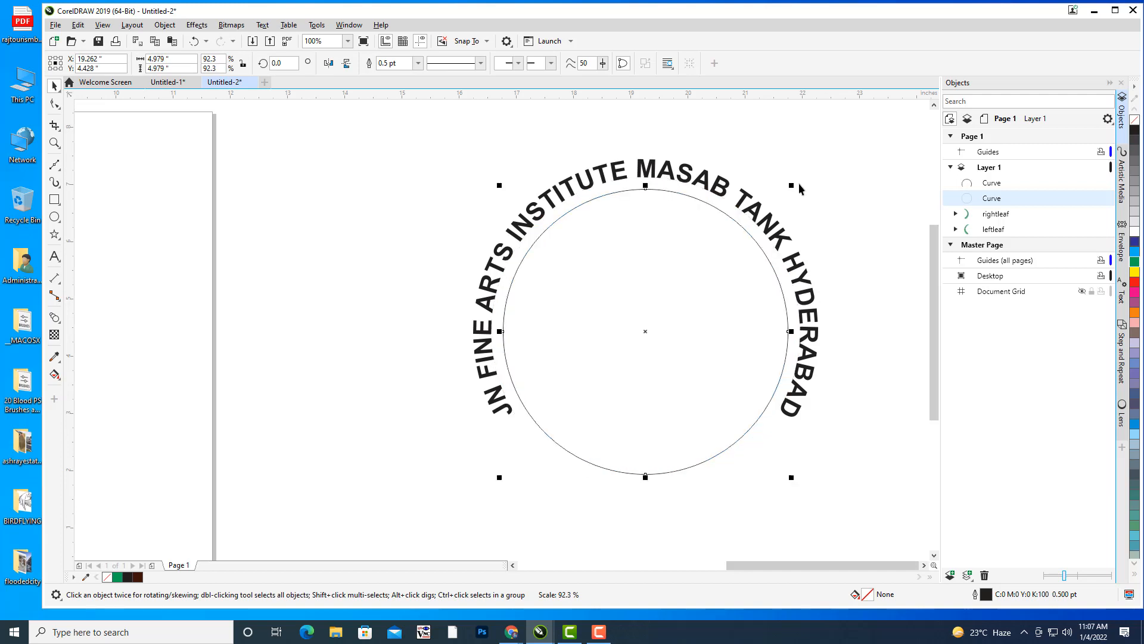
Set the circle's outline width to 3.0 pt
{"action": "left_click", "coordinate": [817, 196]}
{"action": "left_click", "coordinate": [756, 242]}
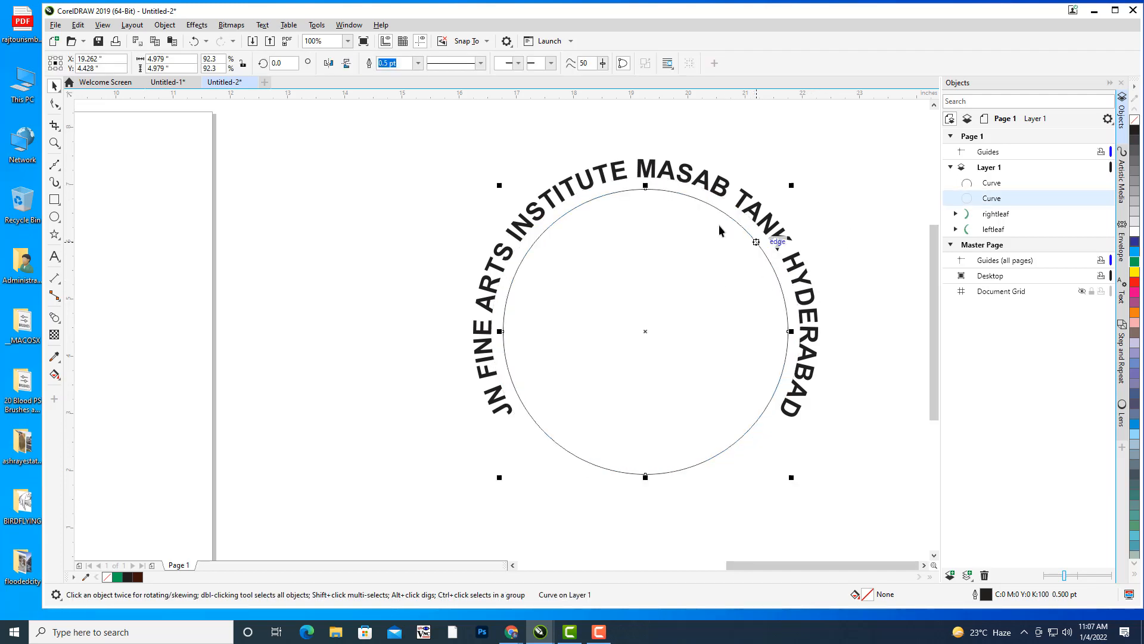
{"action": "left_click", "coordinate": [418, 63]}
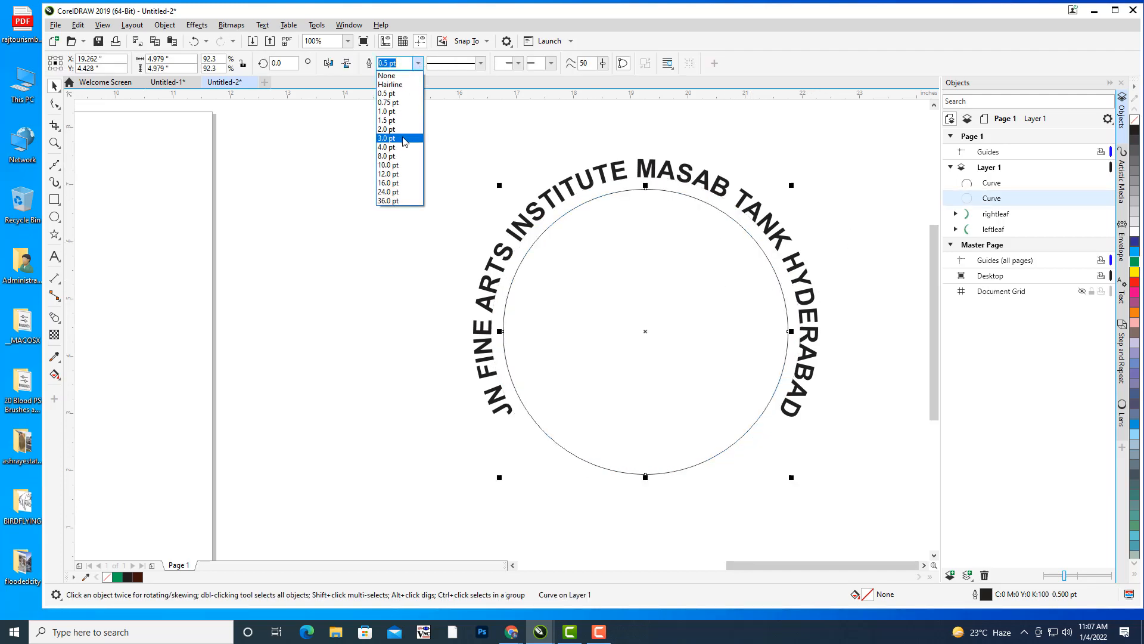
{"action": "left_click", "coordinate": [404, 139]}
{"action": "left_click", "coordinate": [752, 158]}
Duplicate the circle in place and enlarge the copy about its centre so it encloses the curved lettering
{"action": "scroll", "coordinate": [841, 250], "scroll_direction": "down", "scroll_amount": 2}
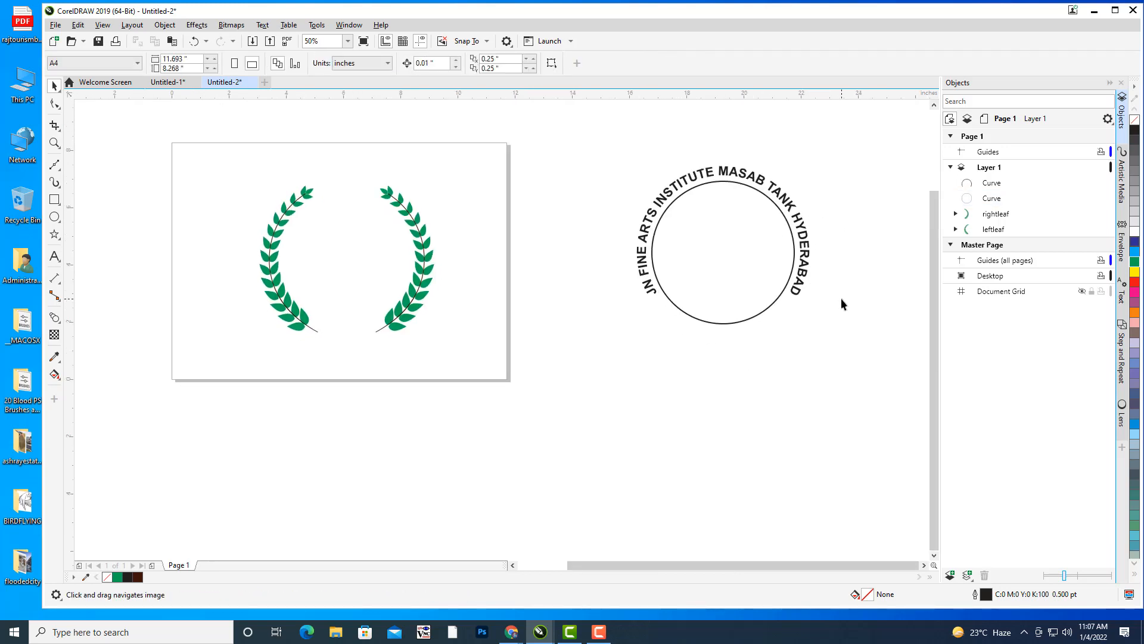
{"action": "left_click_drag", "start_coordinate": [717, 195], "coordinate": [715, 192]}
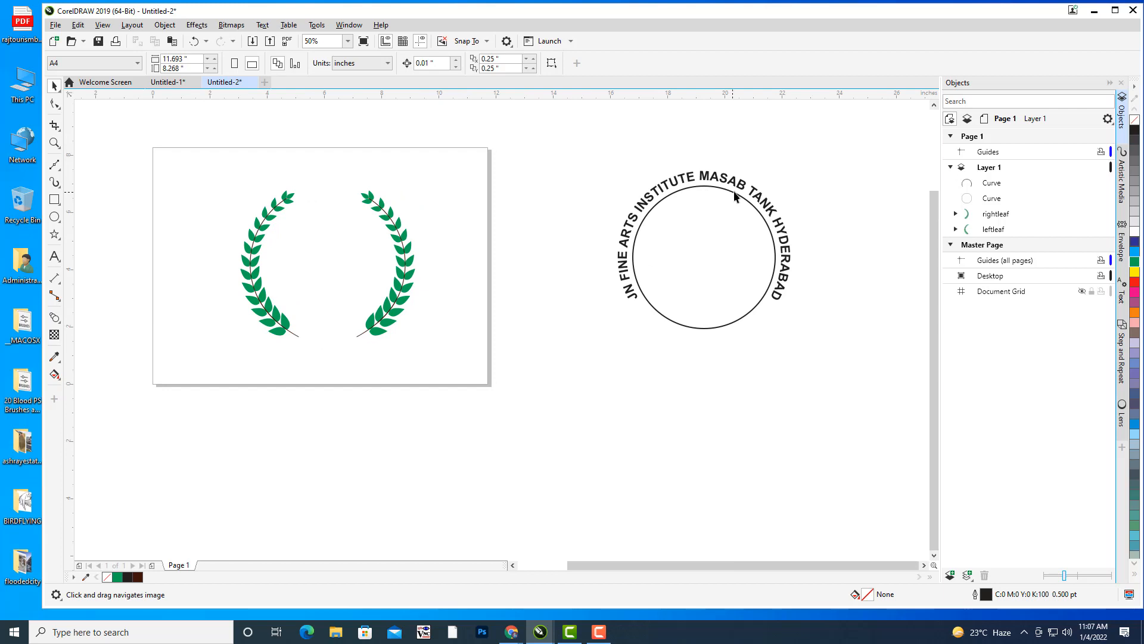
{"action": "left_click", "coordinate": [734, 197]}
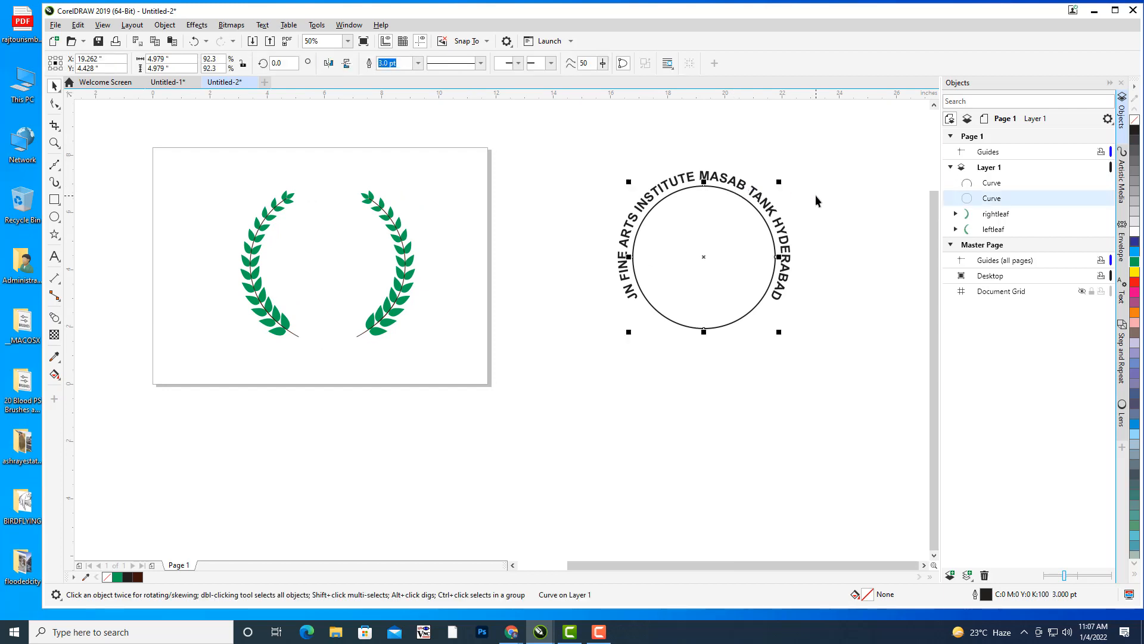
{"action": "key", "text": "ctrl+v"}
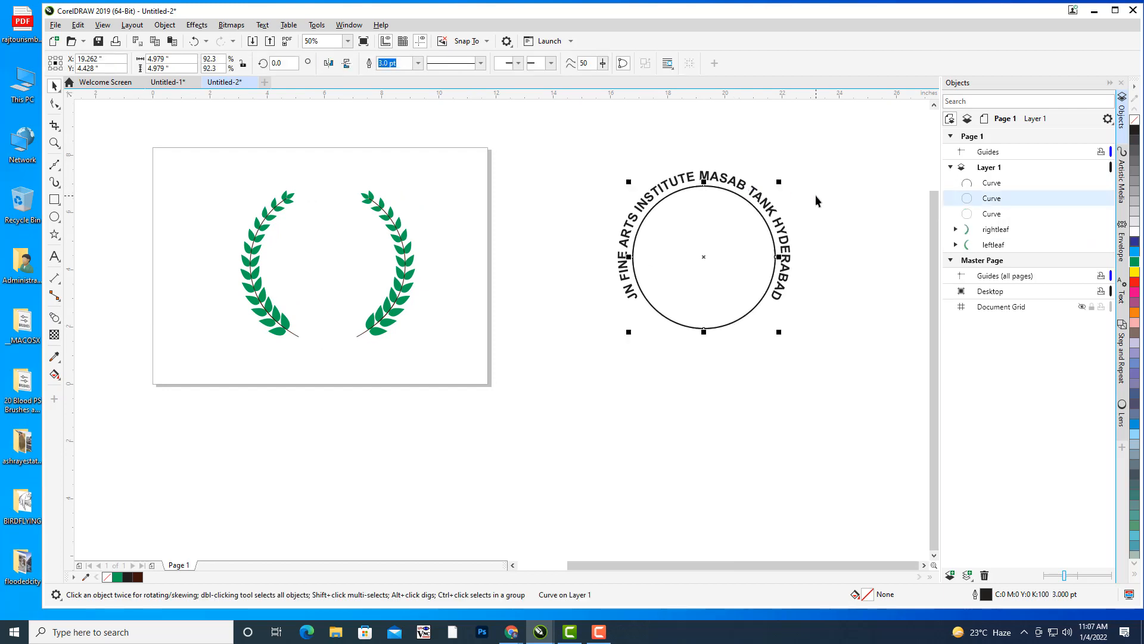
{"action": "left_click_drag", "start_coordinate": [779, 182], "coordinate": [805, 156]}
{"action": "left_click", "coordinate": [849, 210]}
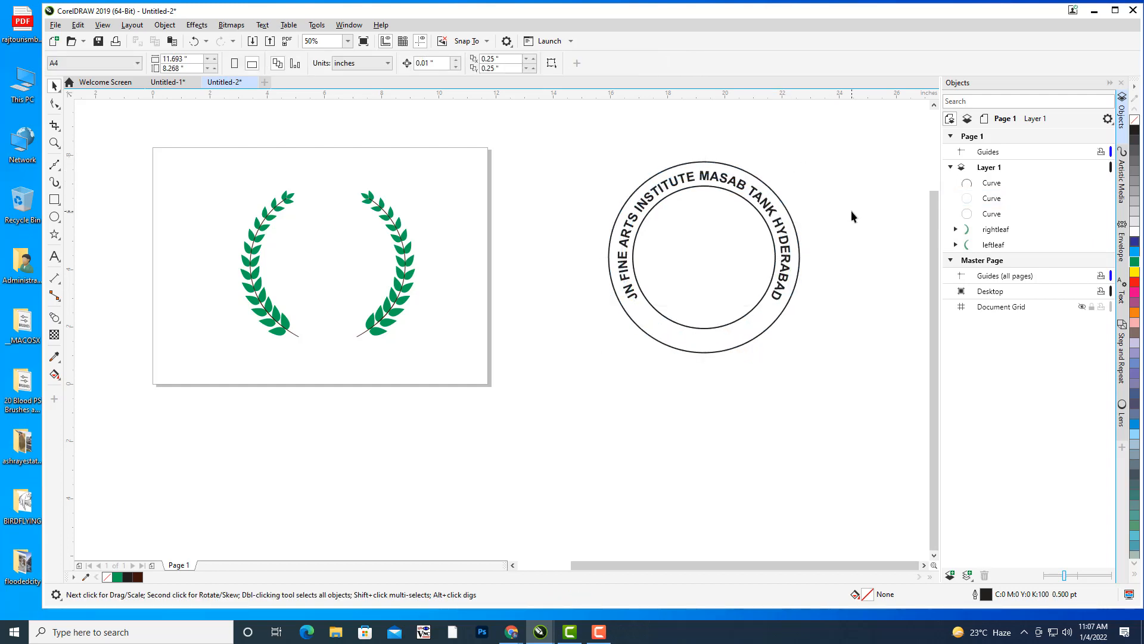
Draw a 3-point curve about 4.98 inches wide and 1.39 inches deep through the ring's empty lower part, between the ends of the lettering
{"action": "scroll", "coordinate": [650, 284], "scroll_direction": "up", "scroll_amount": 2}
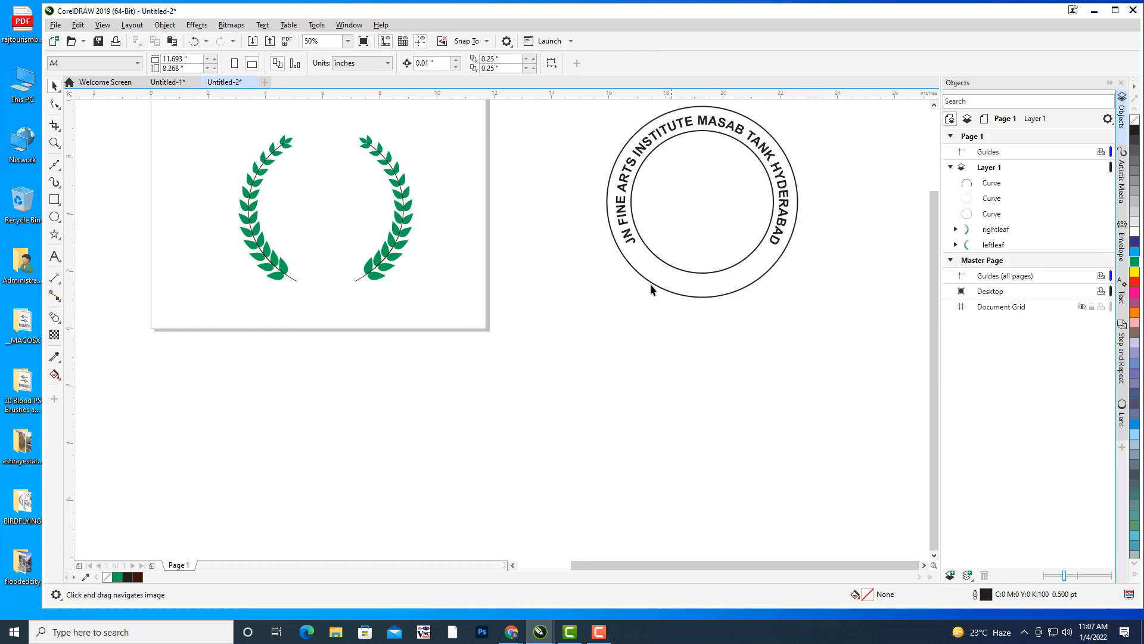
{"action": "left_click_drag", "start_coordinate": [690, 242], "coordinate": [651, 252]}
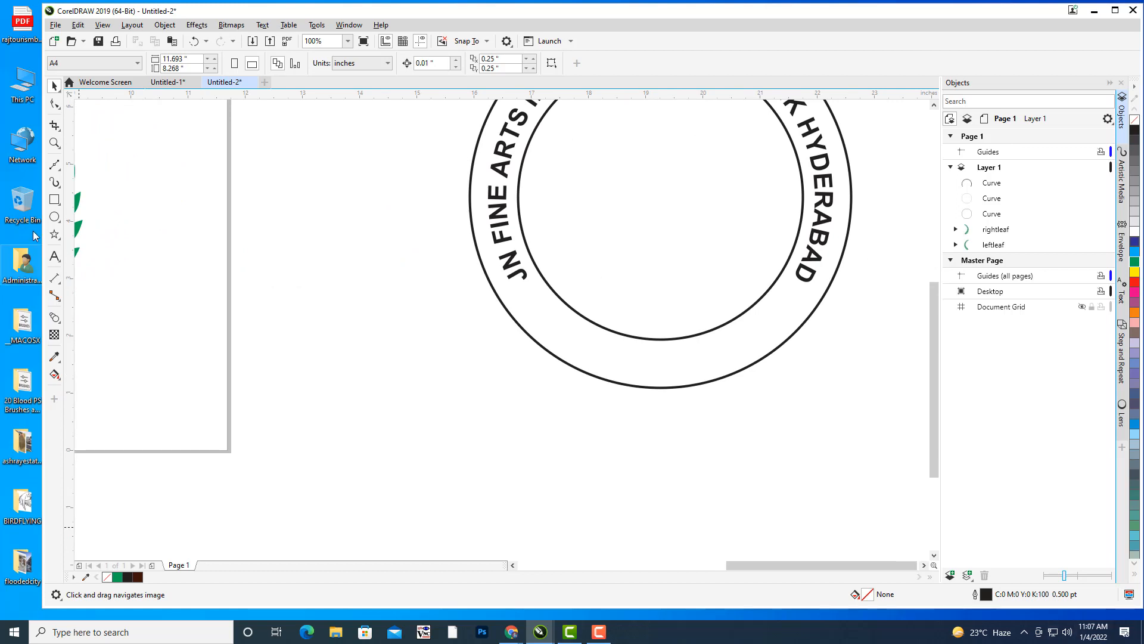
{"action": "left_click", "coordinate": [54, 166]}
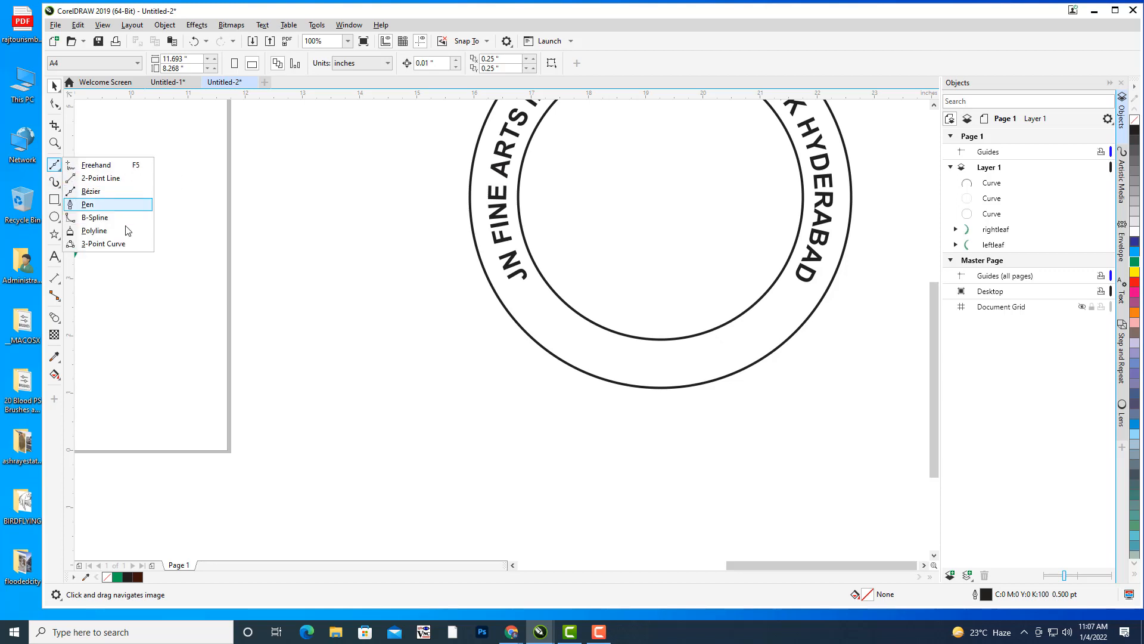
{"action": "left_click", "coordinate": [117, 245]}
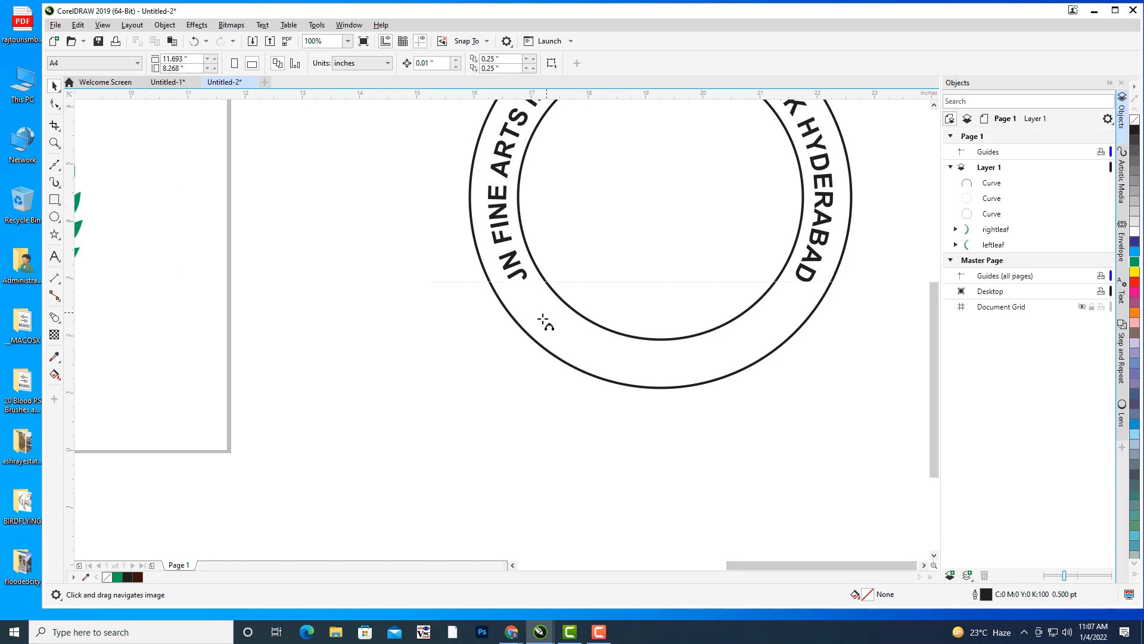
{"action": "left_click_drag", "start_coordinate": [518, 294], "coordinate": [803, 289]}
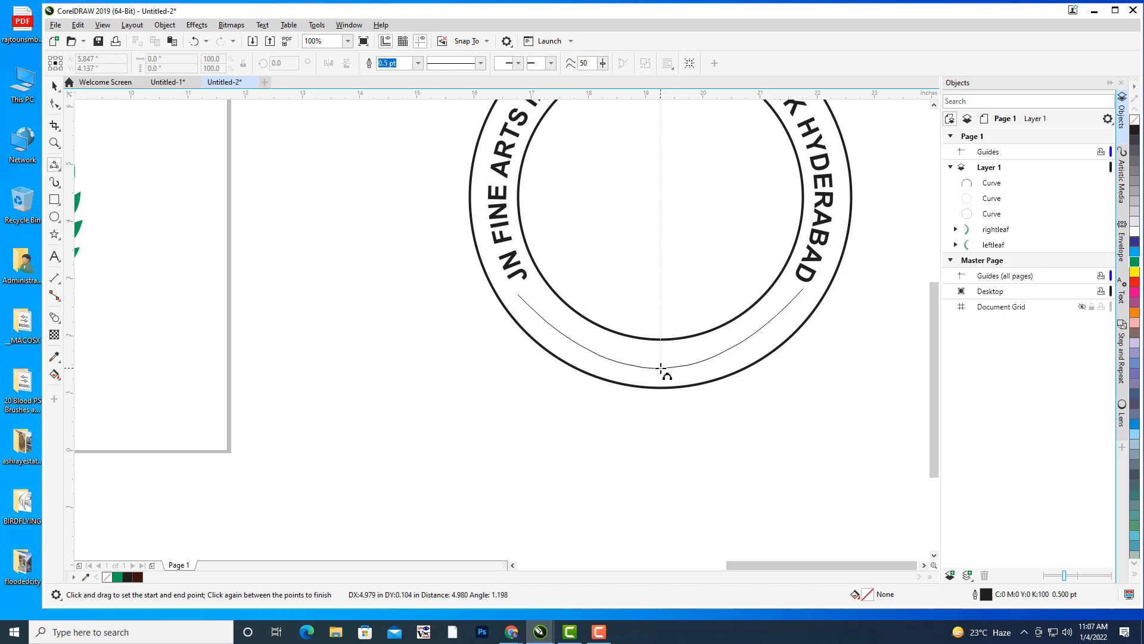
{"action": "left_click", "coordinate": [665, 368]}
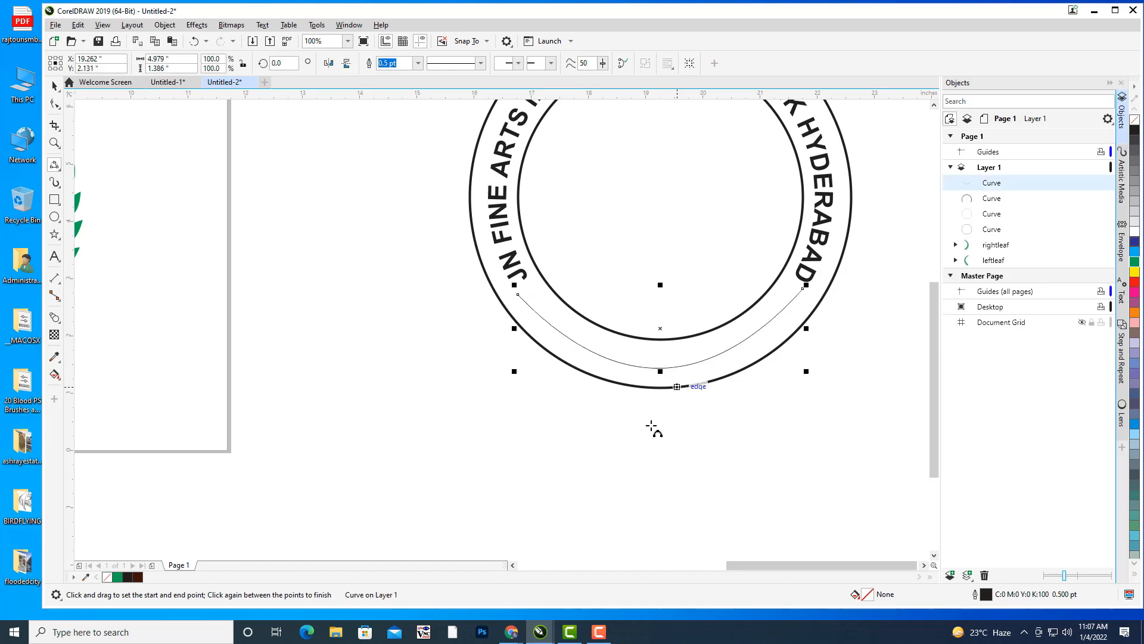
Adjust the lower arc's end nodes and control handles so that it follows the middle of the ring more evenly
{"action": "left_click", "coordinate": [54, 104]}
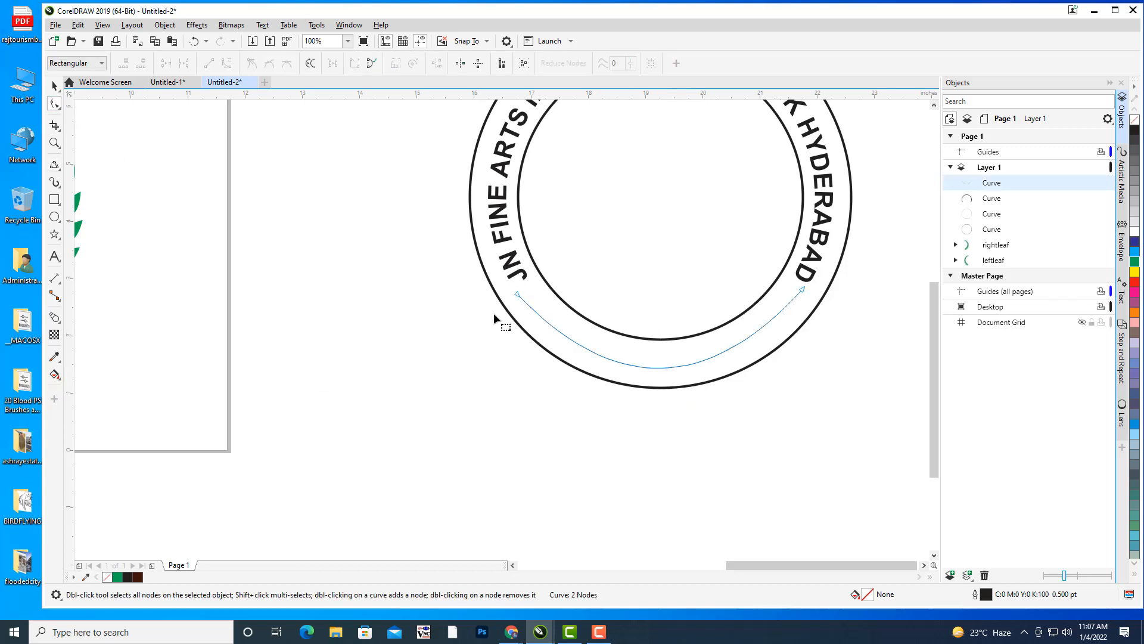
{"action": "left_click_drag", "start_coordinate": [518, 291], "coordinate": [522, 288]}
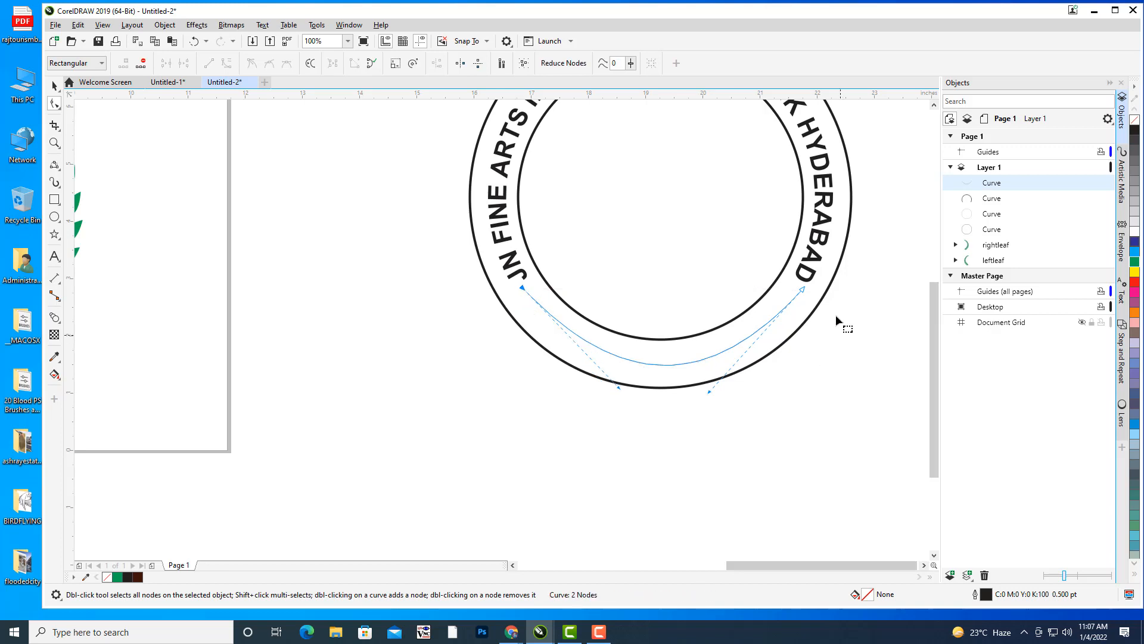
{"action": "left_click", "coordinate": [803, 290]}
{"action": "left_click_drag", "start_coordinate": [800, 289], "coordinate": [793, 285]}
{"action": "mouse_move", "coordinate": [618, 388]}
{"action": "left_mouse_down"}
{"action": "mouse_move", "coordinate": [615, 376]}
{"action": "mouse_move", "coordinate": [613, 387]}
{"action": "left_mouse_up"}
{"action": "left_click_drag", "start_coordinate": [702, 388], "coordinate": [721, 387]}
{"action": "left_click_drag", "start_coordinate": [613, 388], "coordinate": [603, 387]}
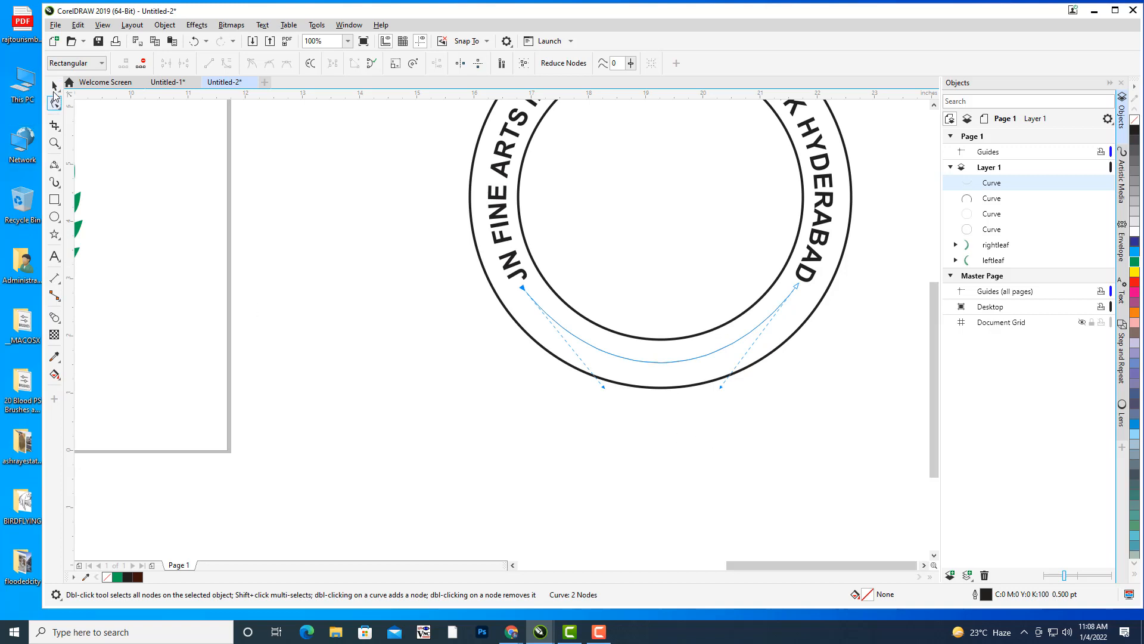
{"action": "left_click", "coordinate": [54, 87]}
{"action": "left_click", "coordinate": [198, 235]}
{"action": "left_click_drag", "start_coordinate": [761, 376], "coordinate": [727, 405]}
{"action": "scroll", "coordinate": [776, 274], "scroll_direction": "down", "scroll_amount": 1}
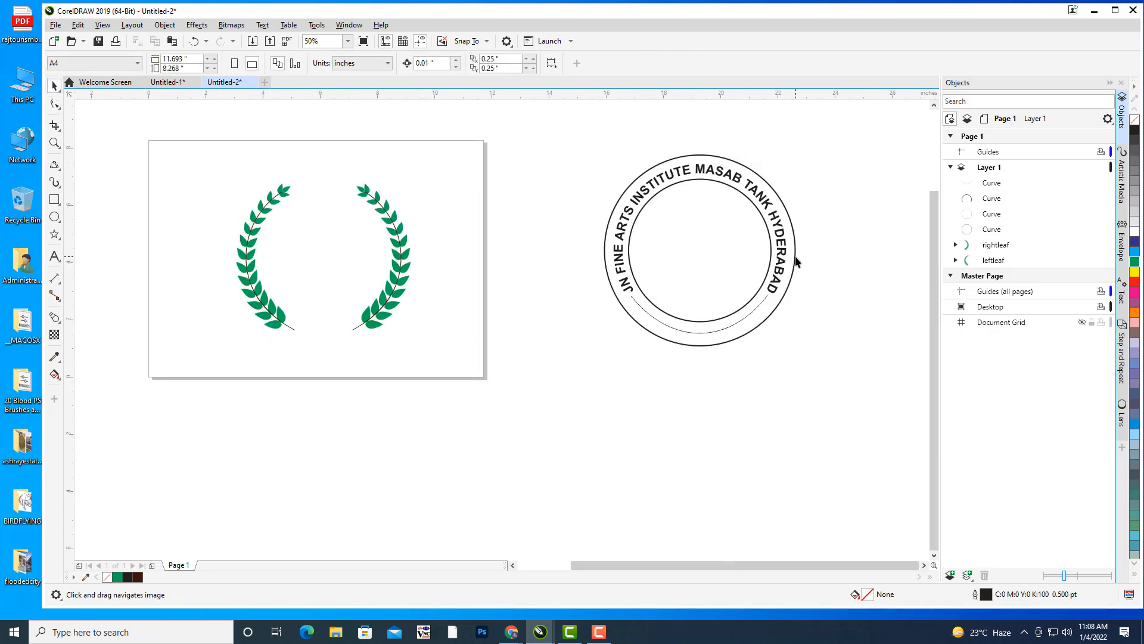
Draw a five-pointed star about 0.43 by 0.30 inches inside the inner circle and fill it with green
{"action": "scroll", "coordinate": [715, 311], "scroll_direction": "up", "scroll_amount": 2}
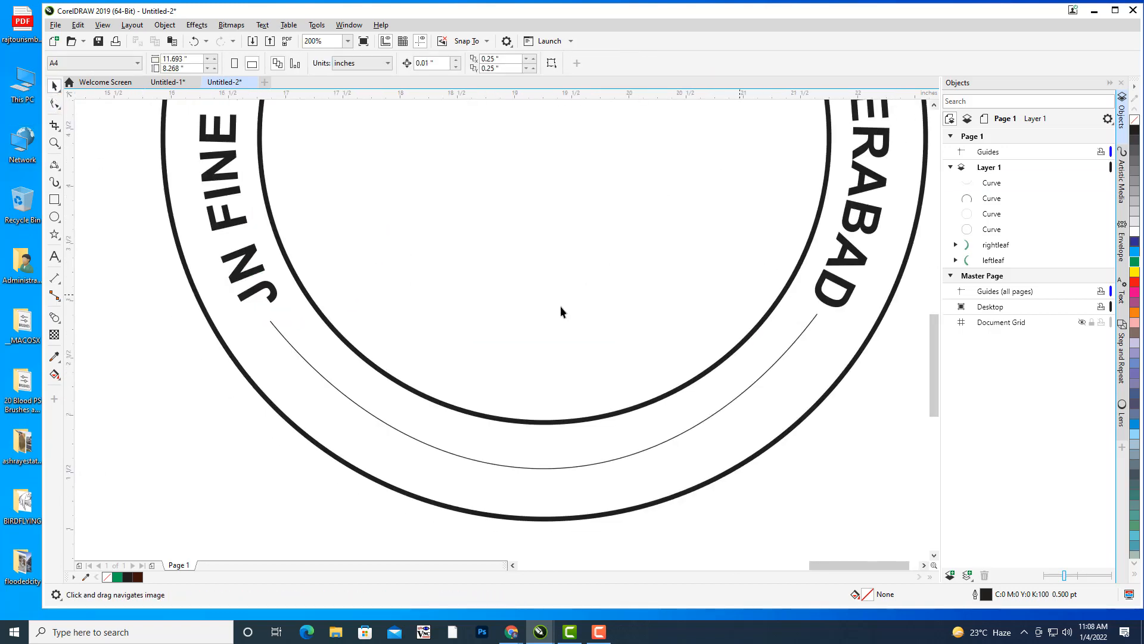
{"action": "left_click", "coordinate": [54, 234]}
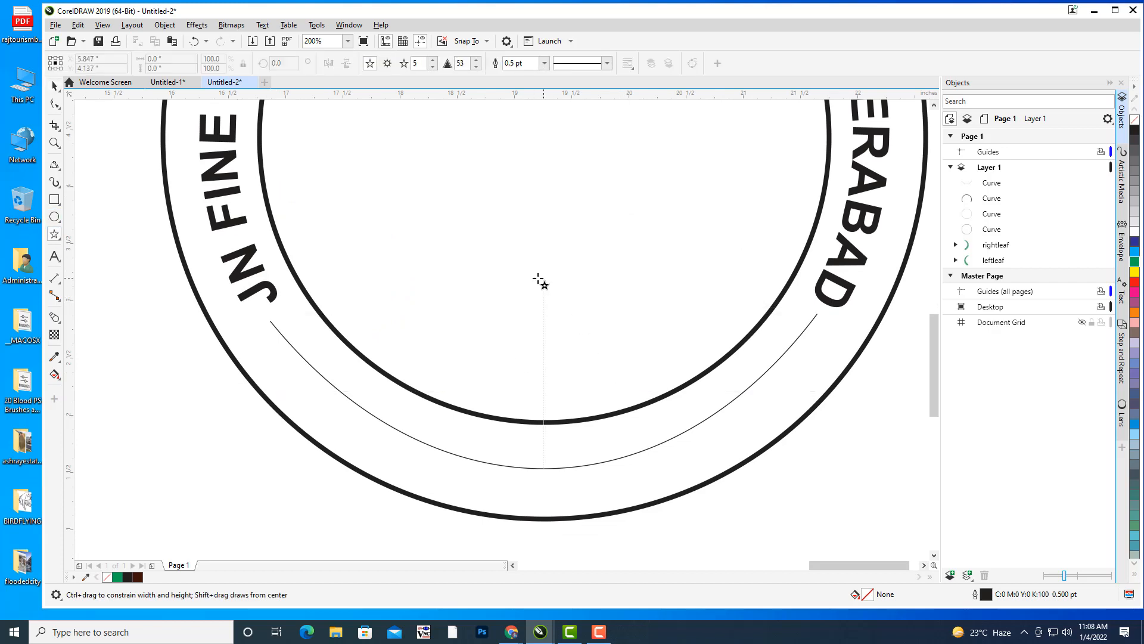
{"action": "left_click_drag", "start_coordinate": [553, 290], "coordinate": [572, 298]}
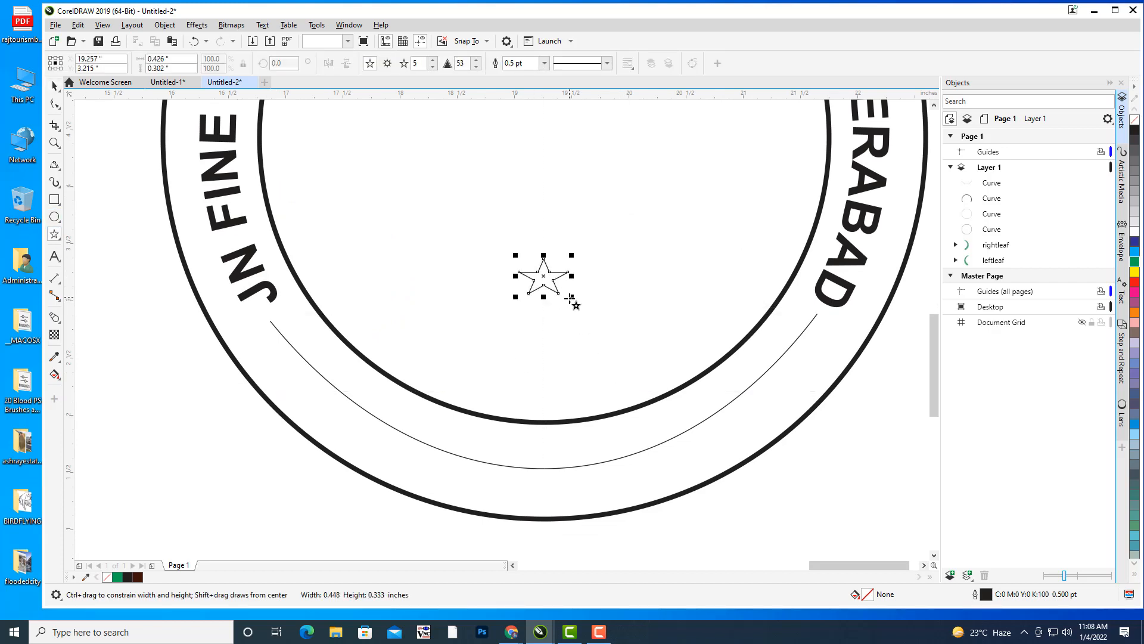
{"action": "left_click", "coordinate": [1134, 261]}
{"action": "key", "text": "h"}
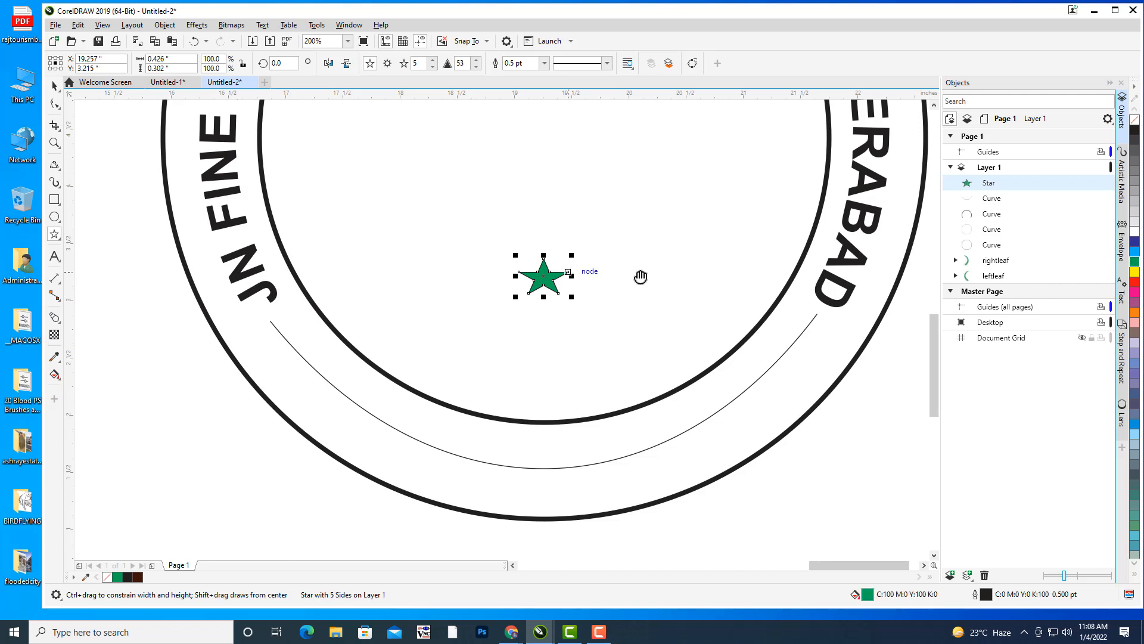
{"action": "left_click_drag", "start_coordinate": [643, 276], "coordinate": [734, 279]}
Move the green star onto the left end of the lower arc and remove its outline
{"action": "left_click", "coordinate": [52, 87]}
{"action": "left_click_drag", "start_coordinate": [636, 287], "coordinate": [363, 335]}
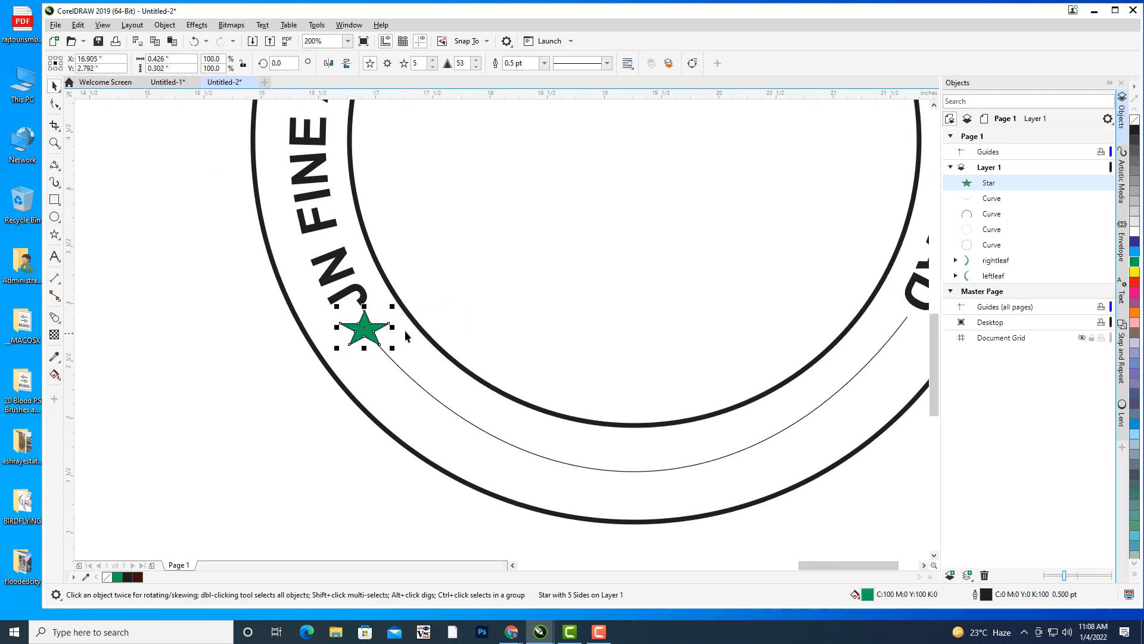
{"action": "left_click", "coordinate": [544, 64]}
{"action": "left_click", "coordinate": [526, 77]}
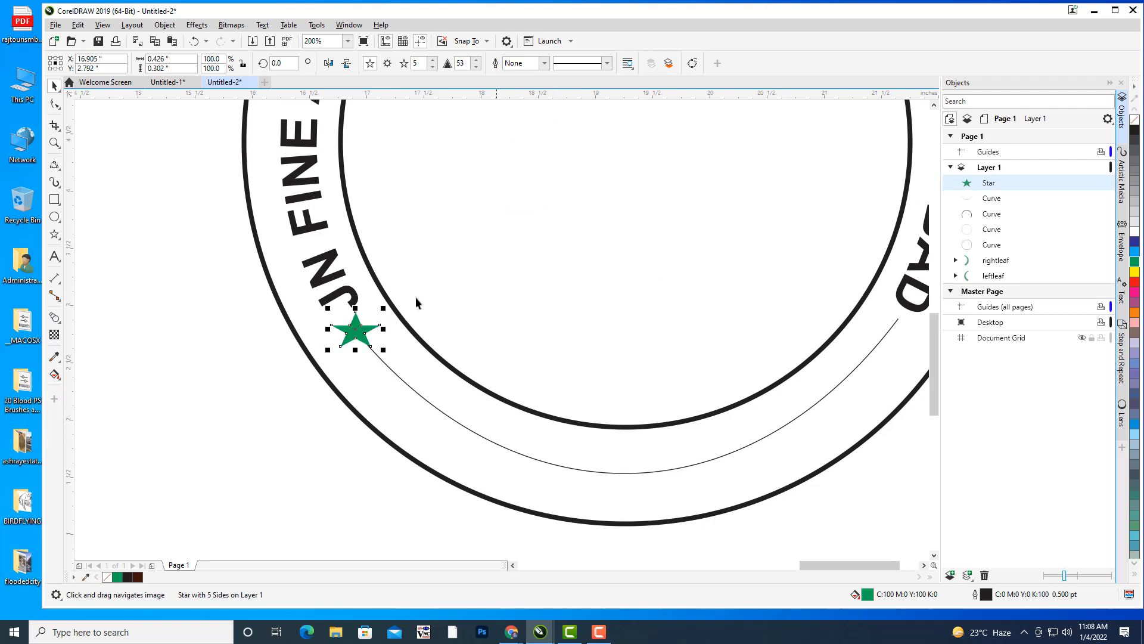
{"action": "left_click_drag", "start_coordinate": [382, 329], "coordinate": [301, 342]}
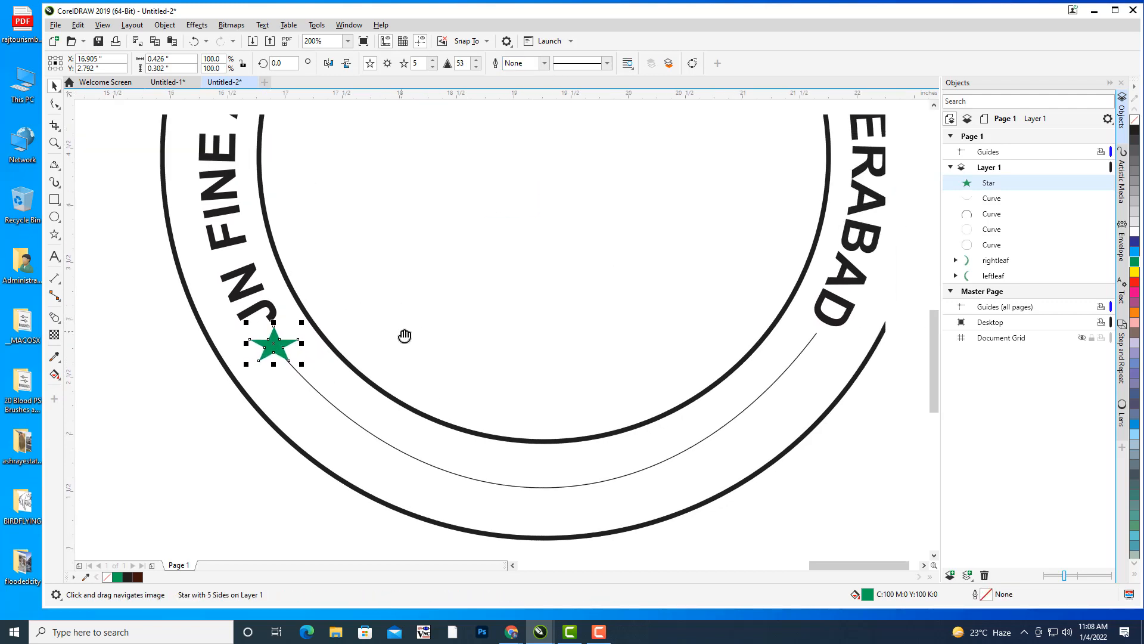
Place a duplicate star on the arc's right end and rotate the left star to about 325.6° and the right to about 38.6°
{"action": "key", "text": "ctrl+d"}
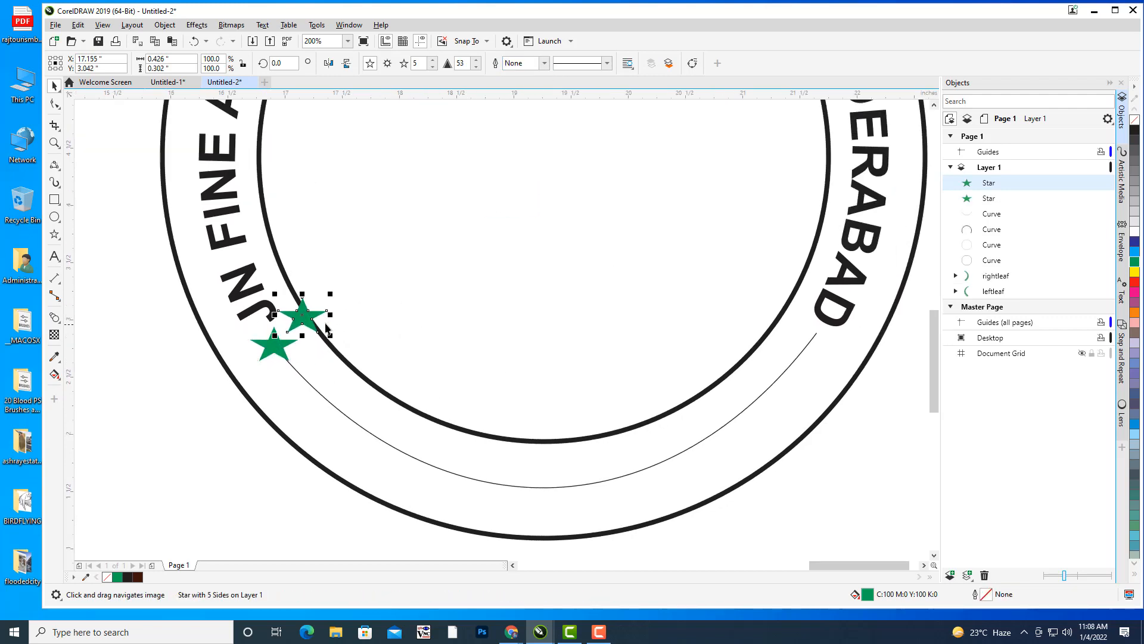
{"action": "left_click_drag", "start_coordinate": [312, 314], "coordinate": [814, 338]}
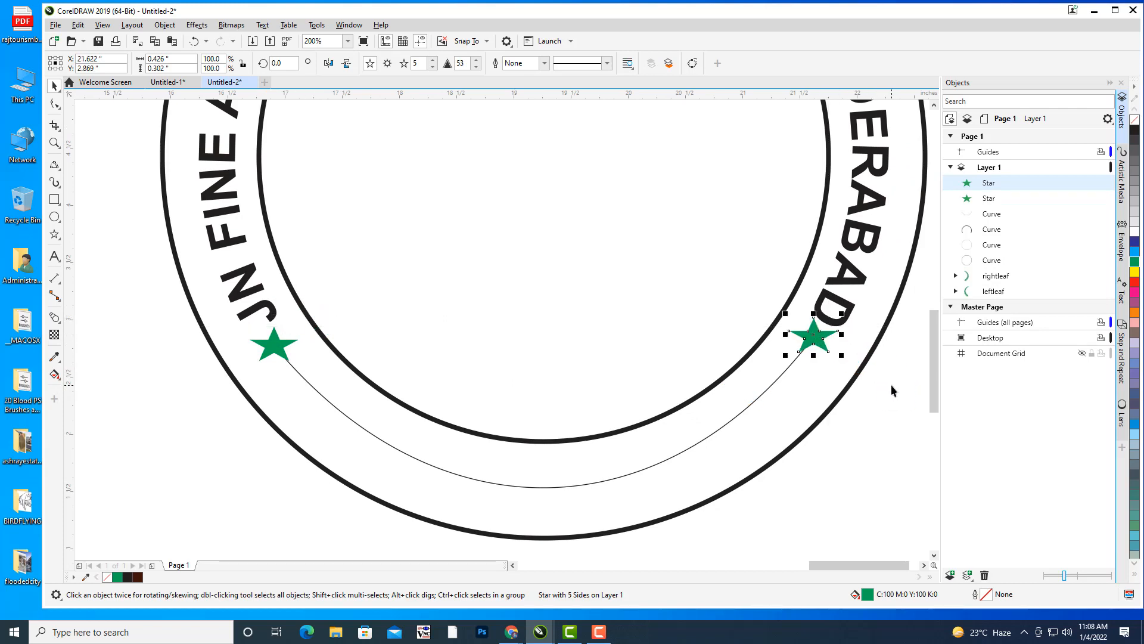
{"action": "left_click", "coordinate": [275, 350]}
{"action": "left_click", "coordinate": [275, 349]}
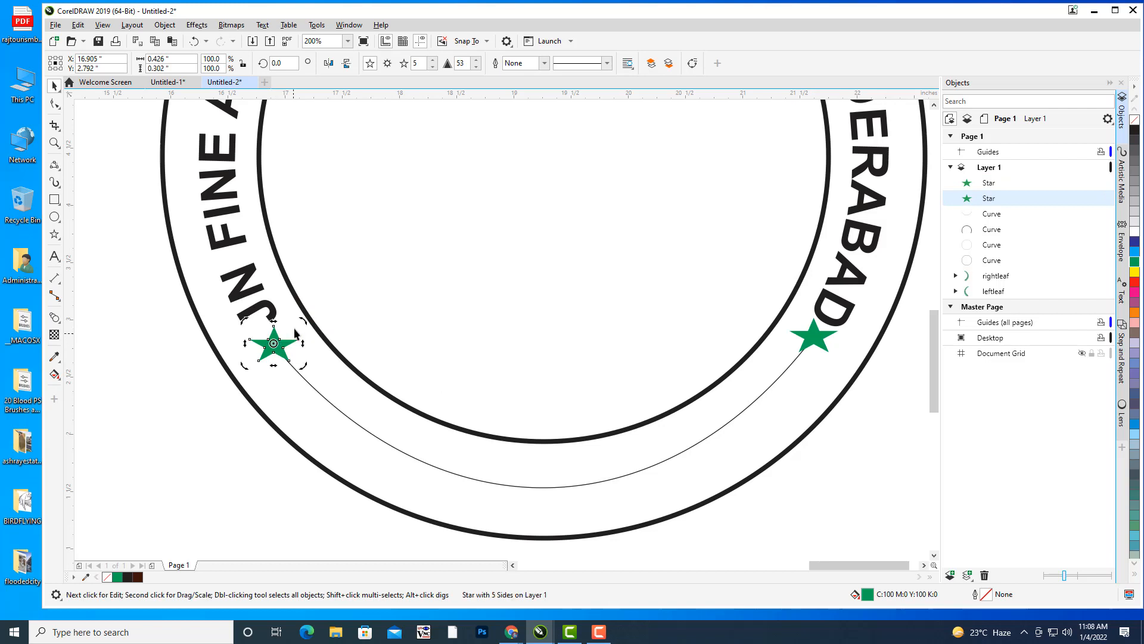
{"action": "left_click_drag", "start_coordinate": [303, 318], "coordinate": [309, 340]}
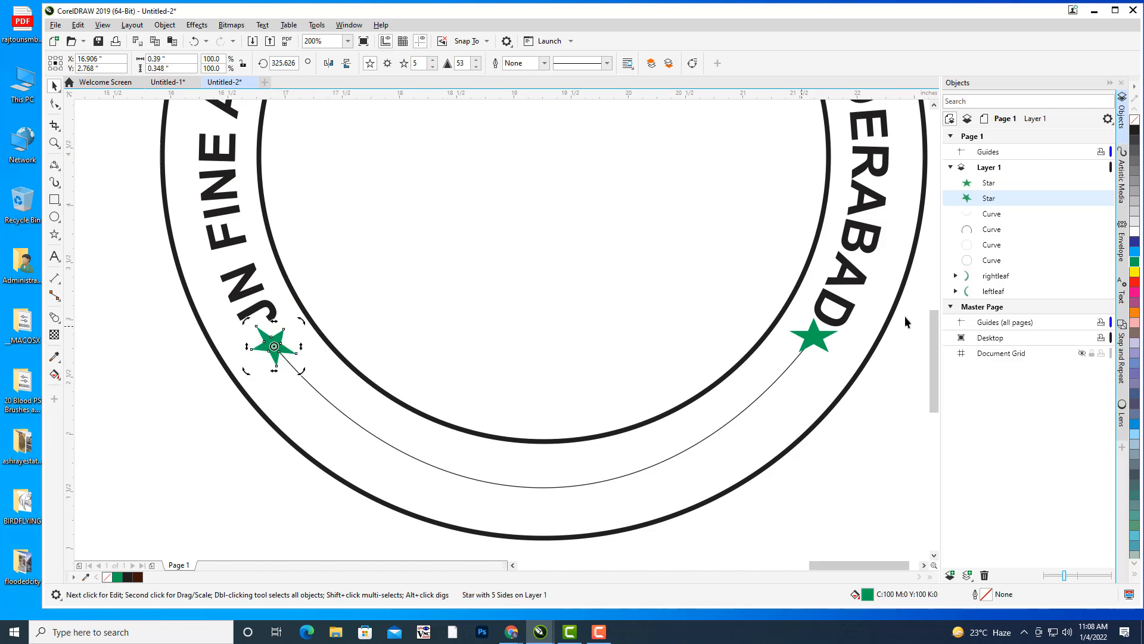
{"action": "left_click", "coordinate": [811, 342]}
{"action": "left_click", "coordinate": [813, 339]}
{"action": "left_click_drag", "start_coordinate": [843, 315], "coordinate": [825, 307]}
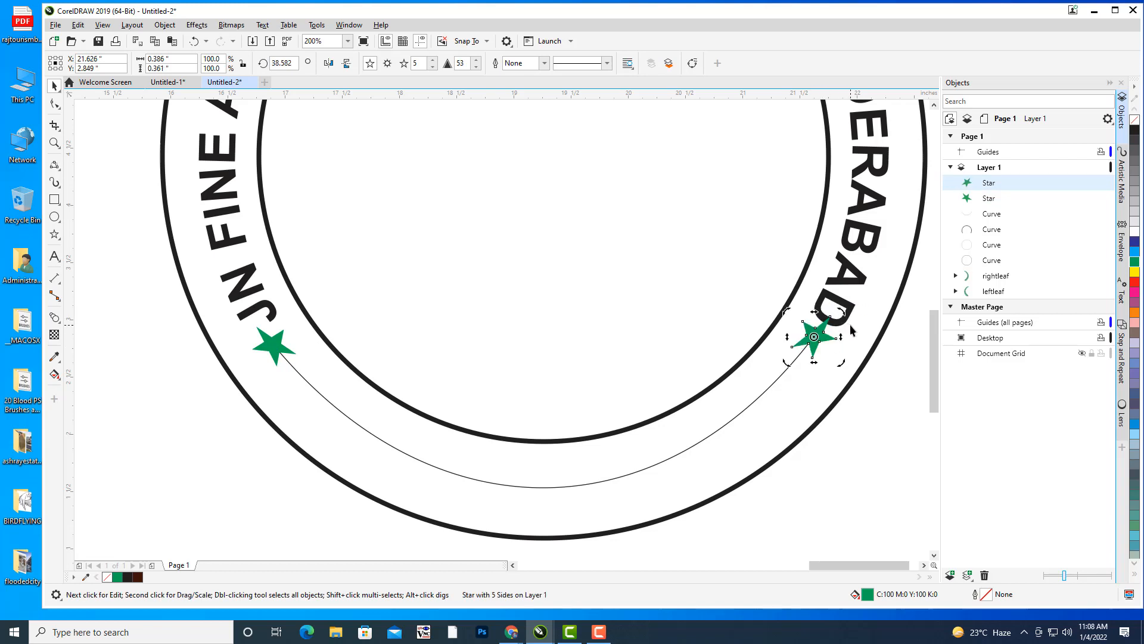
{"action": "left_click", "coordinate": [915, 452]}
Delete the star at the right end of the lower arc
{"action": "left_click", "coordinate": [813, 341]}
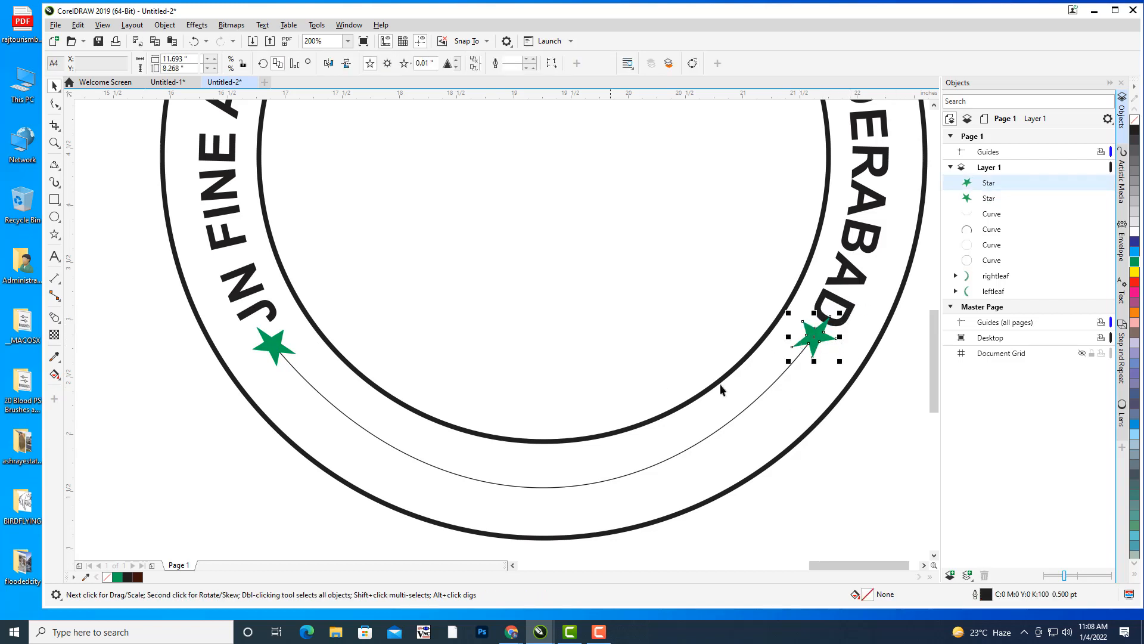
{"action": "key", "text": "Delete"}
Try shrinking the left star to about 0.31 by 0.28 inches and shifting it slightly outward, and delete it
{"action": "left_click", "coordinate": [276, 348]}
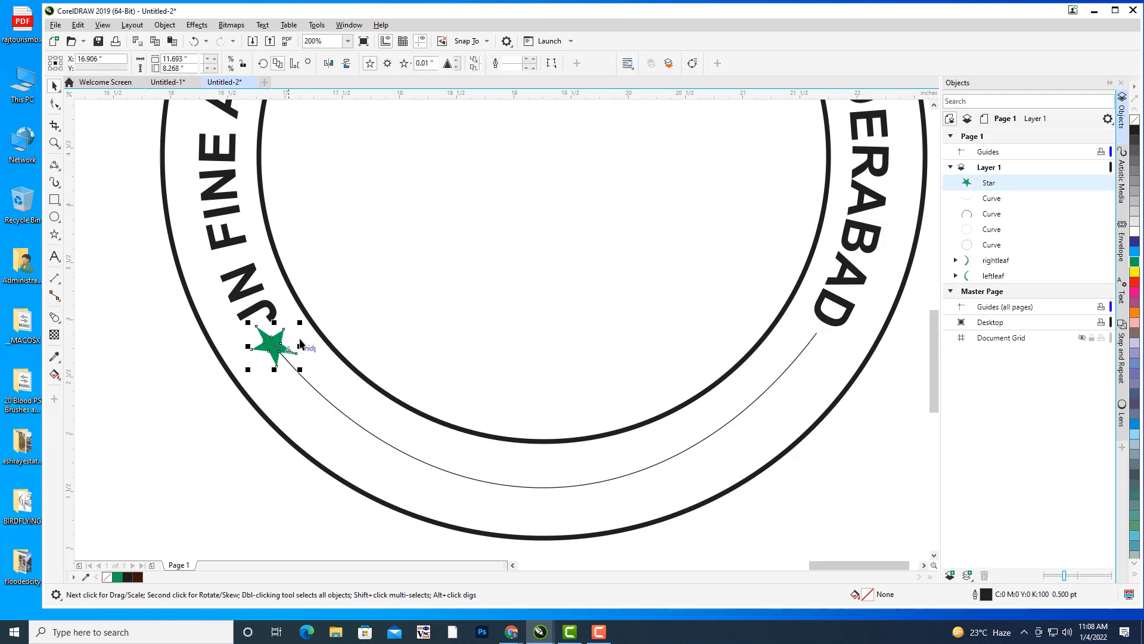
{"action": "left_click_drag", "start_coordinate": [299, 323], "coordinate": [291, 330]}
{"action": "left_click", "coordinate": [205, 419]}
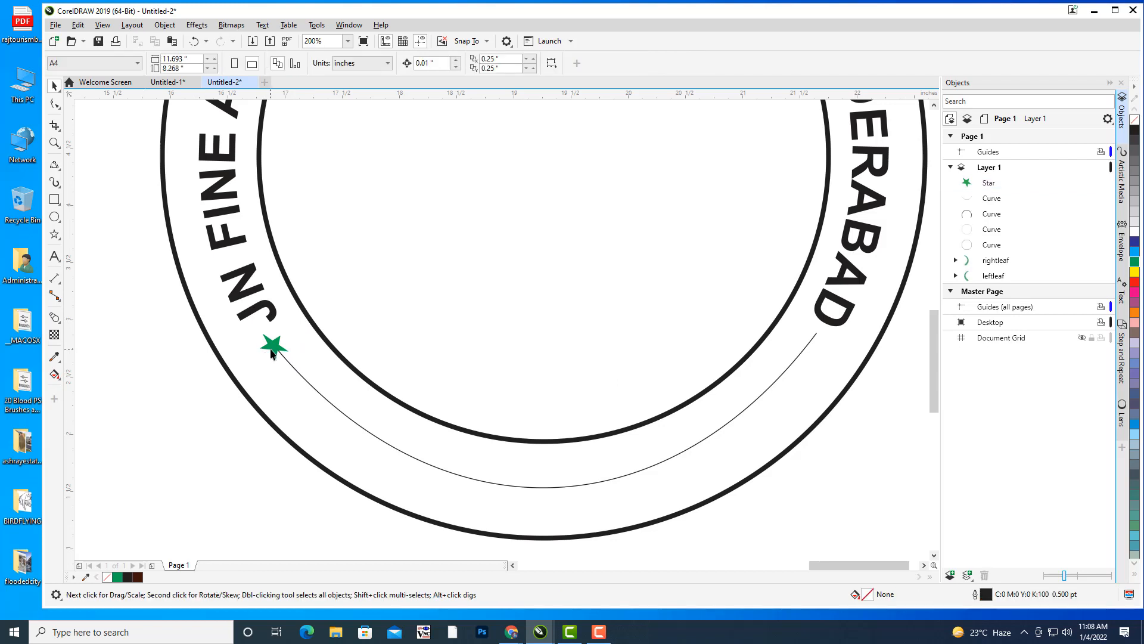
{"action": "left_click", "coordinate": [273, 348]}
{"action": "left_click_drag", "start_coordinate": [258, 361], "coordinate": [250, 369]}
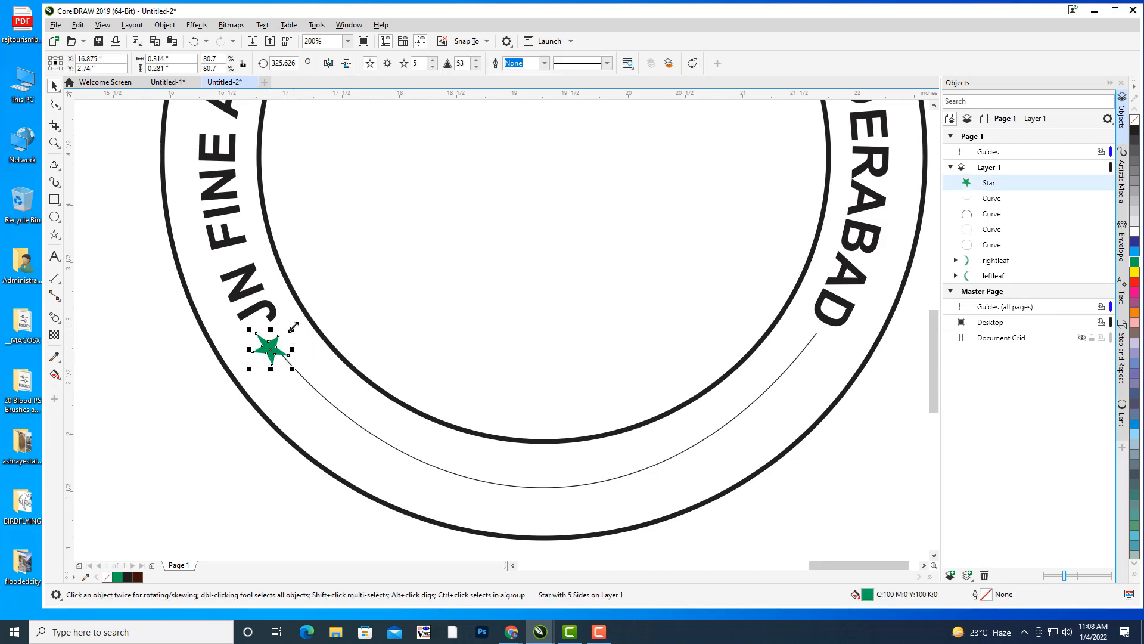
{"action": "key", "text": "Delete"}
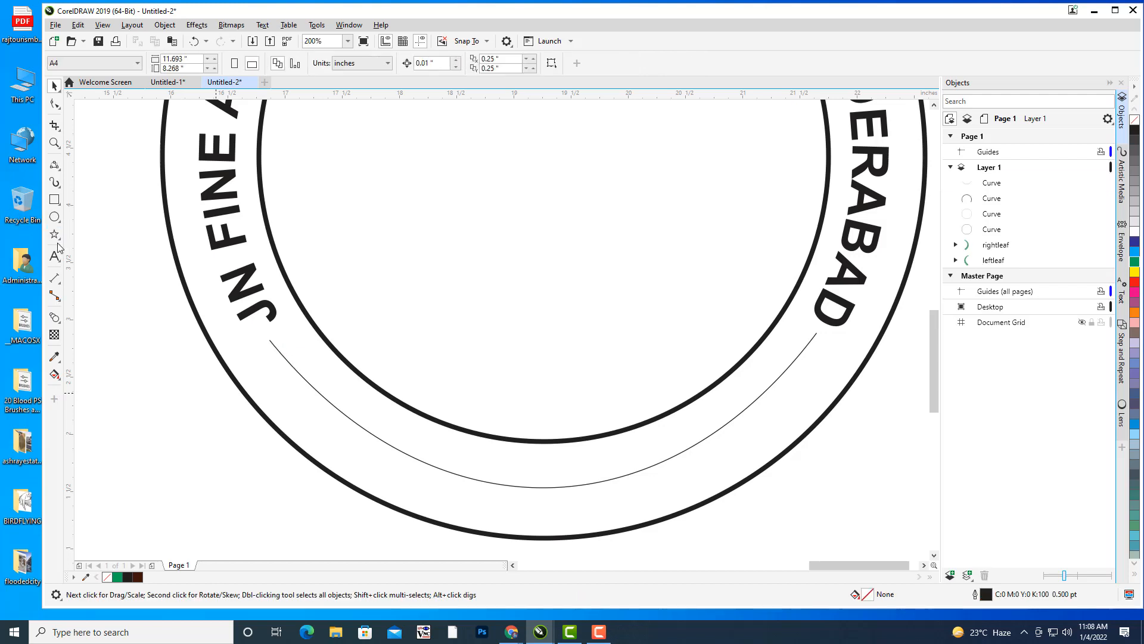
Draw a new five-pointed star about 0.46 by 0.36 inches inside the inner circle
{"action": "left_click", "coordinate": [54, 235]}
{"action": "left_click_drag", "start_coordinate": [558, 246], "coordinate": [589, 267]}
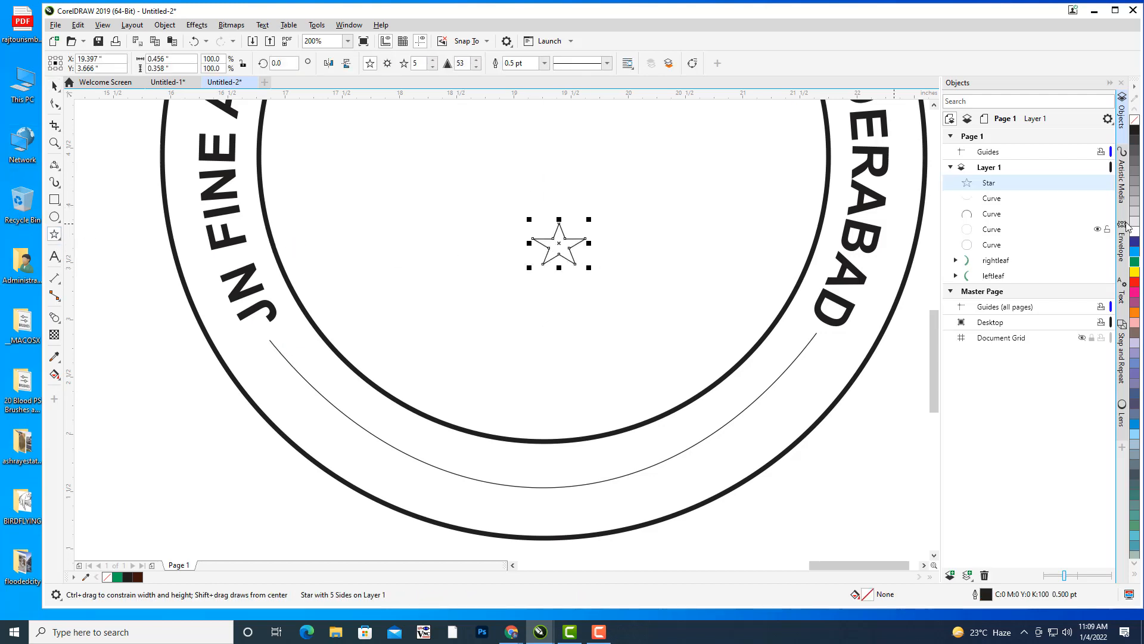
Fill the star with green (C100 M0 Y100 K0) without an outline and shrink it to about 0.23 by 0.18 inches
{"action": "left_click", "coordinate": [1134, 262]}
{"action": "left_click", "coordinate": [54, 85]}
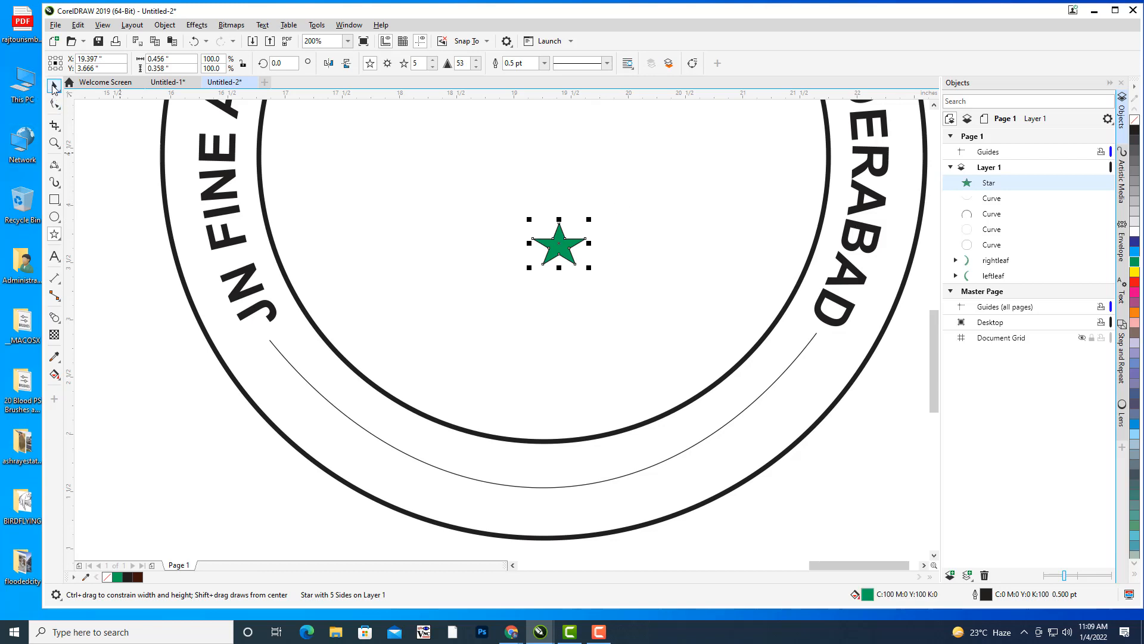
{"action": "left_click_drag", "start_coordinate": [590, 218], "coordinate": [575, 229]}
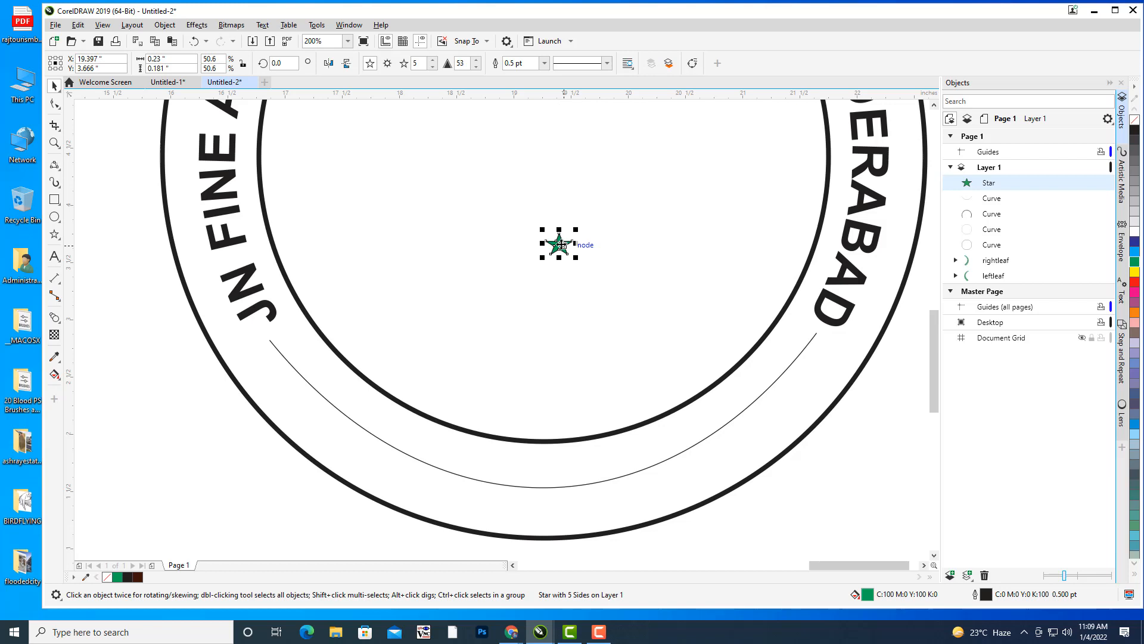
{"action": "left_click", "coordinate": [544, 63]}
{"action": "left_click", "coordinate": [524, 74]}
Place the star on the lower arc's left end, rotated to about 330.3°, and a duplicate of it on the right end
{"action": "left_click_drag", "start_coordinate": [558, 249], "coordinate": [292, 340]}
{"action": "left_click", "coordinate": [270, 340]}
{"action": "left_click", "coordinate": [204, 409]}
{"action": "left_click", "coordinate": [270, 345]}
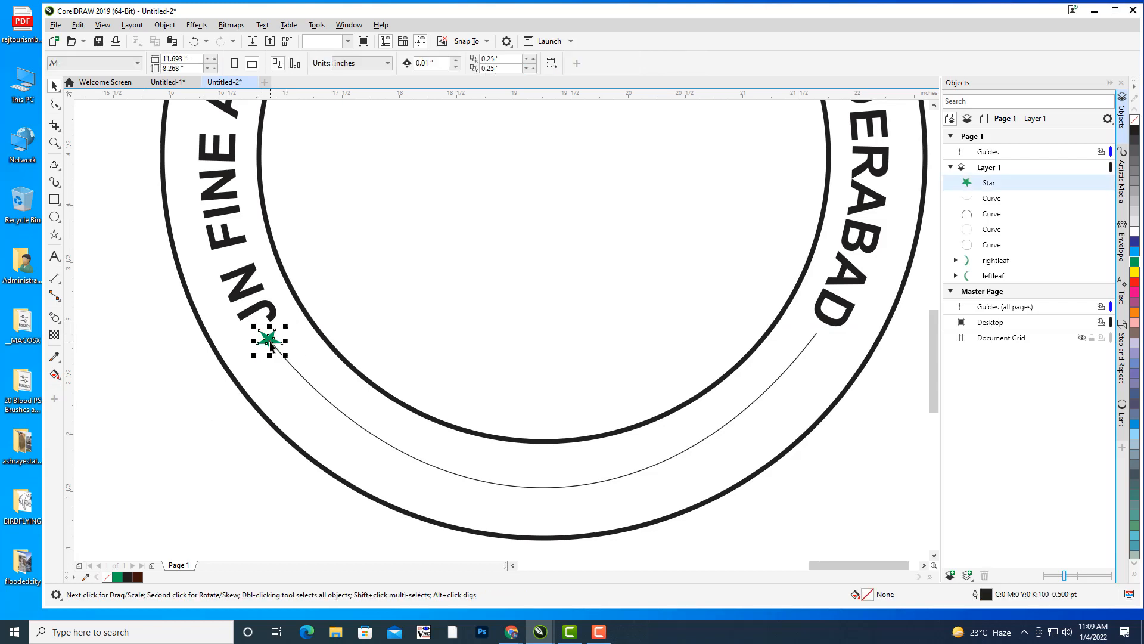
{"action": "key", "text": "ctrl+d"}
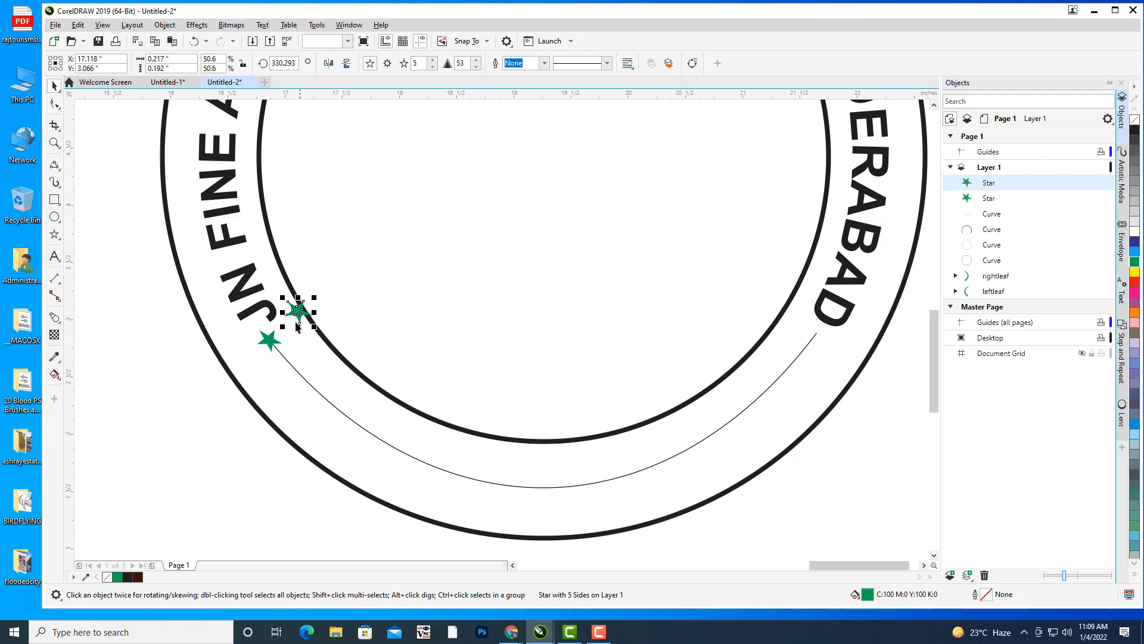
{"action": "left_click_drag", "start_coordinate": [301, 311], "coordinate": [815, 337]}
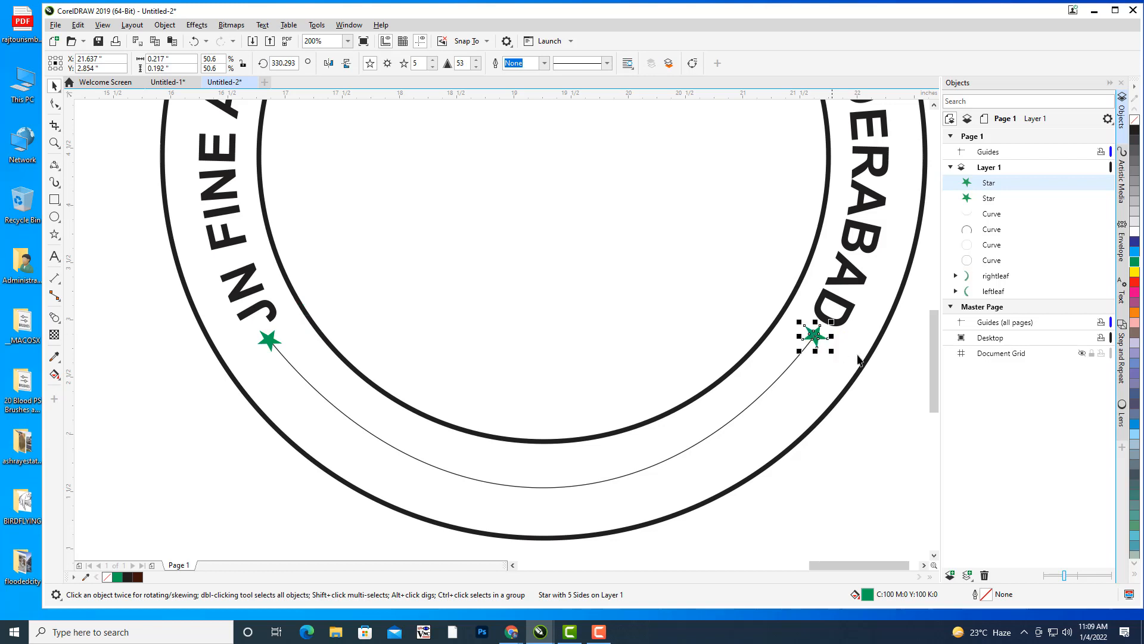
Blend the left star into the right star with 20 steps and attach the blend to the lower arc as its path
{"action": "left_click", "coordinate": [270, 342]}
{"action": "left_click", "coordinate": [54, 318]}
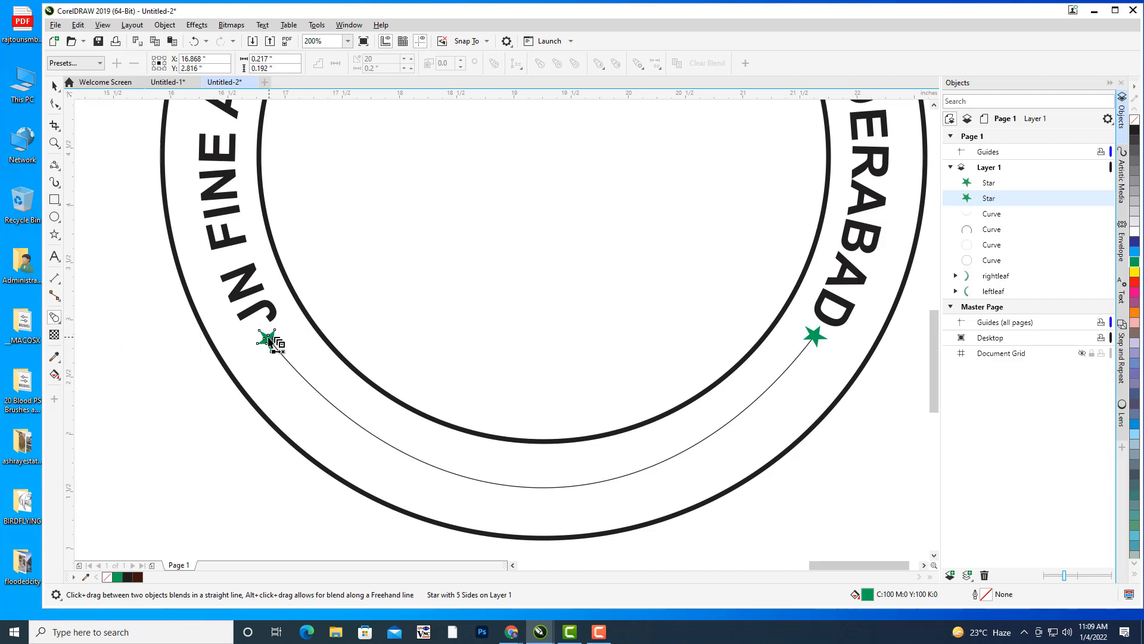
{"action": "left_click_drag", "start_coordinate": [270, 342], "coordinate": [816, 337]}
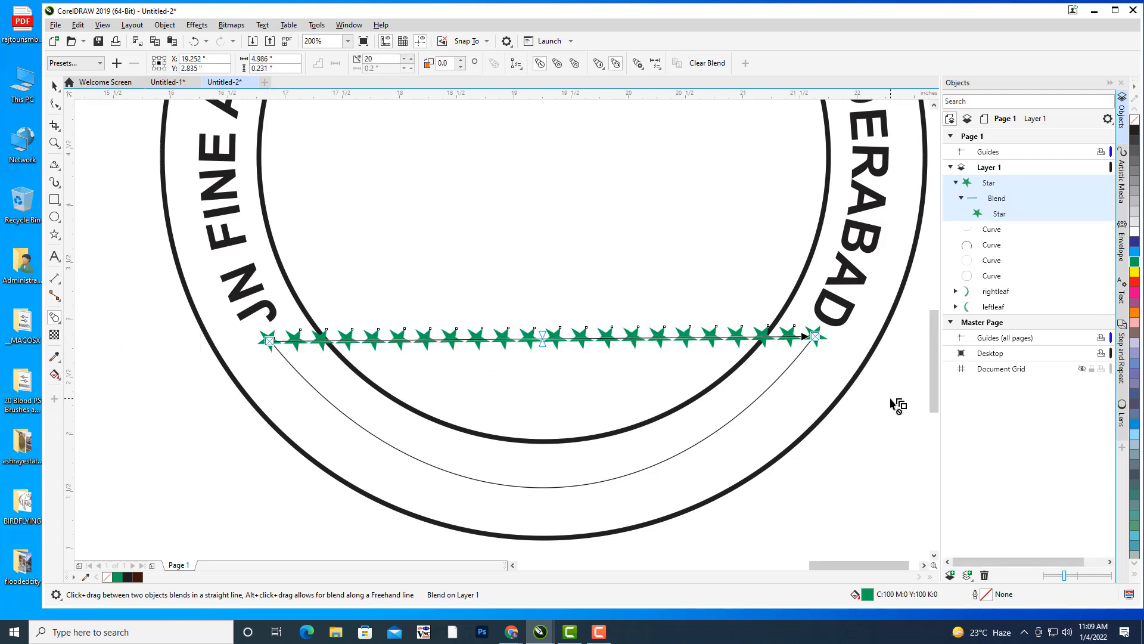
{"action": "left_click", "coordinate": [516, 63]}
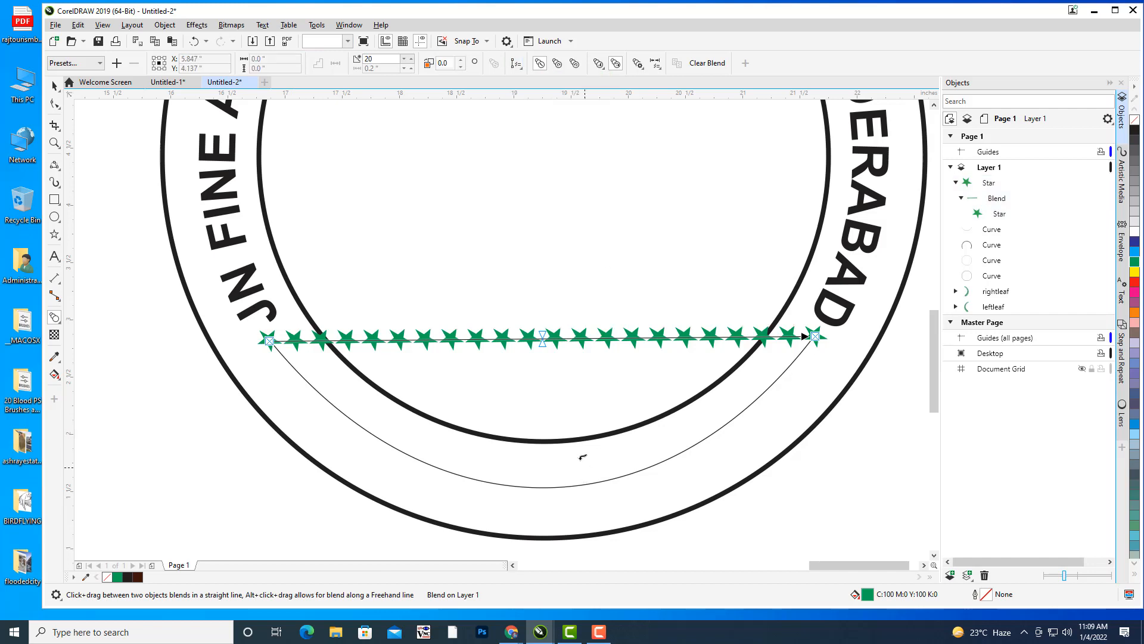
{"action": "left_click", "coordinate": [558, 485]}
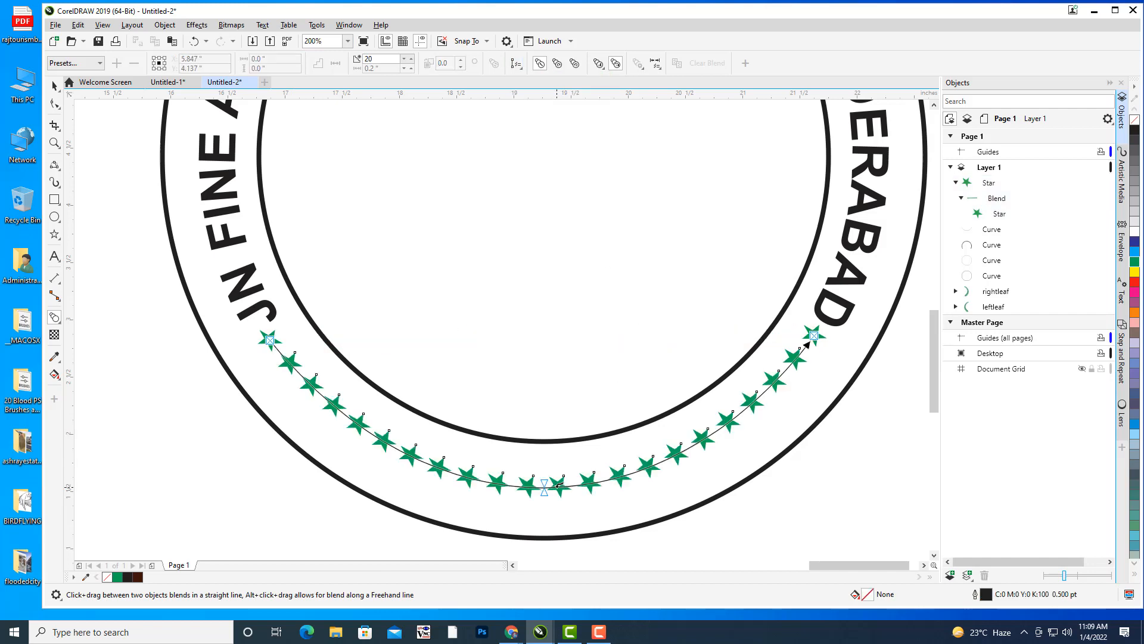
Make all the blended stars rotate along the path of the lower arc
{"action": "left_click", "coordinate": [657, 67]}
{"action": "left_click", "coordinate": [639, 65]}
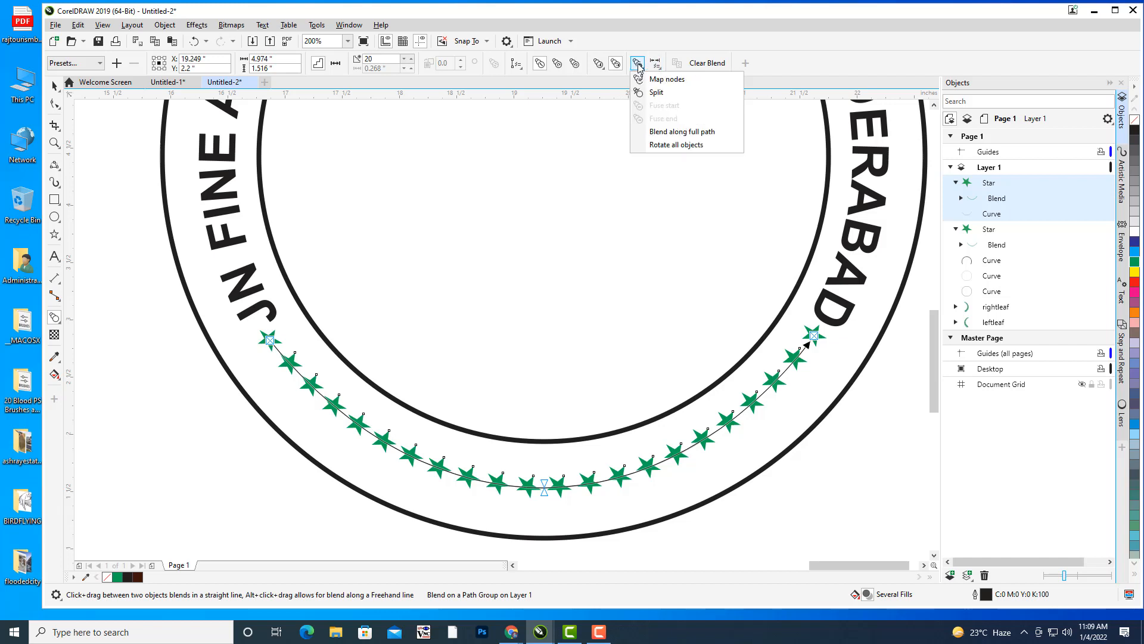
{"action": "left_click", "coordinate": [670, 146]}
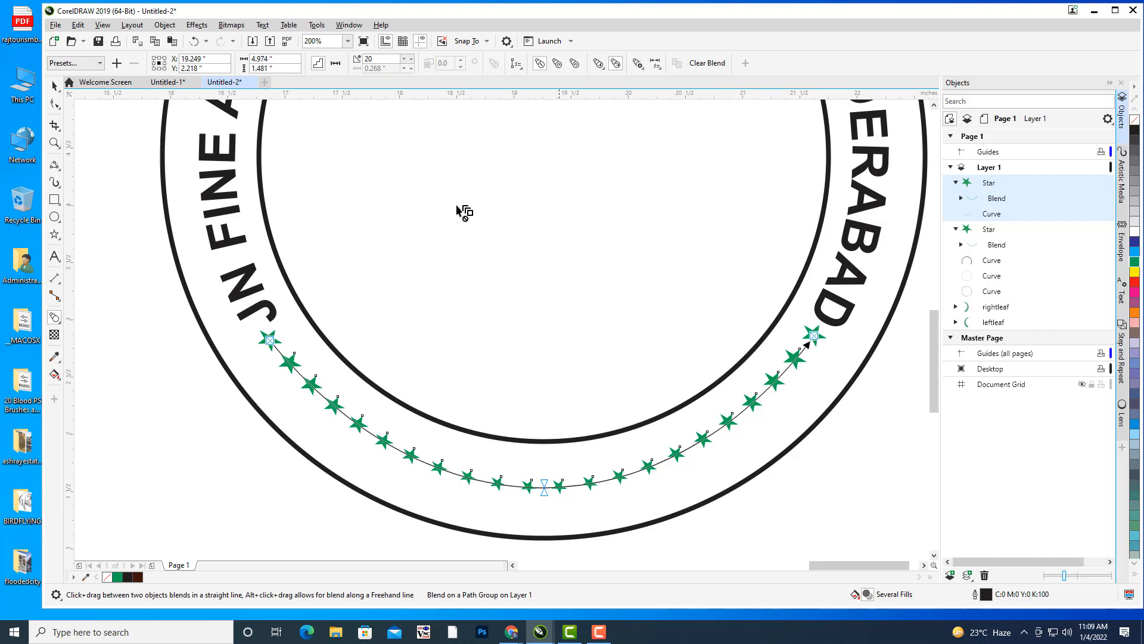
Rotate the blend's left control star to about 250.5° to even out the stars along the arc
{"action": "left_click", "coordinate": [55, 86]}
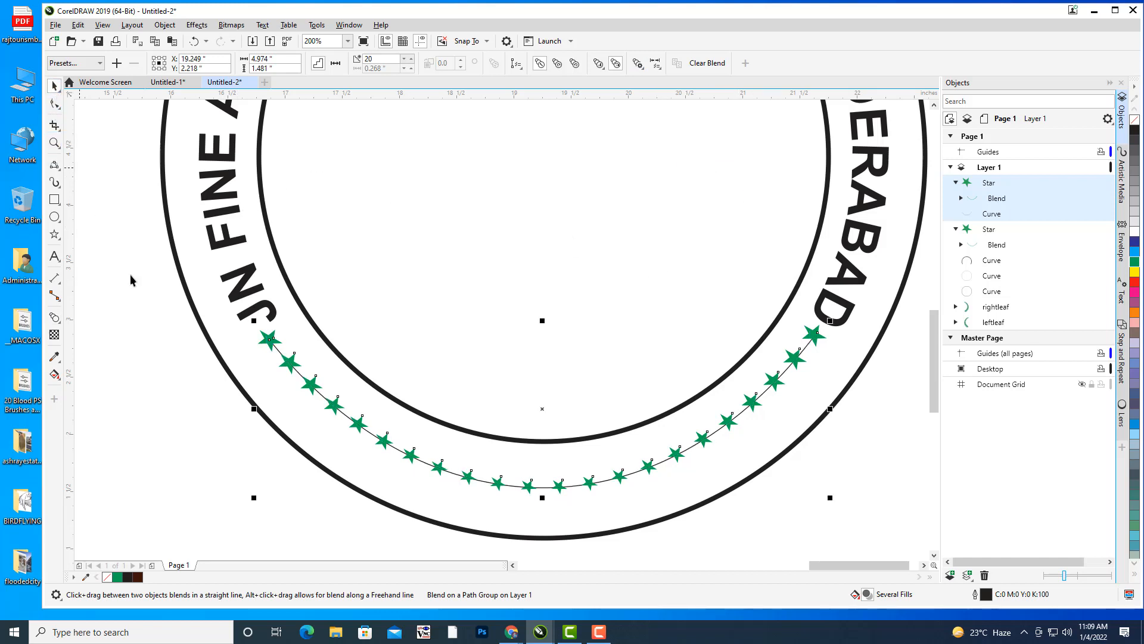
{"action": "left_click", "coordinate": [269, 342]}
{"action": "left_click", "coordinate": [269, 342]}
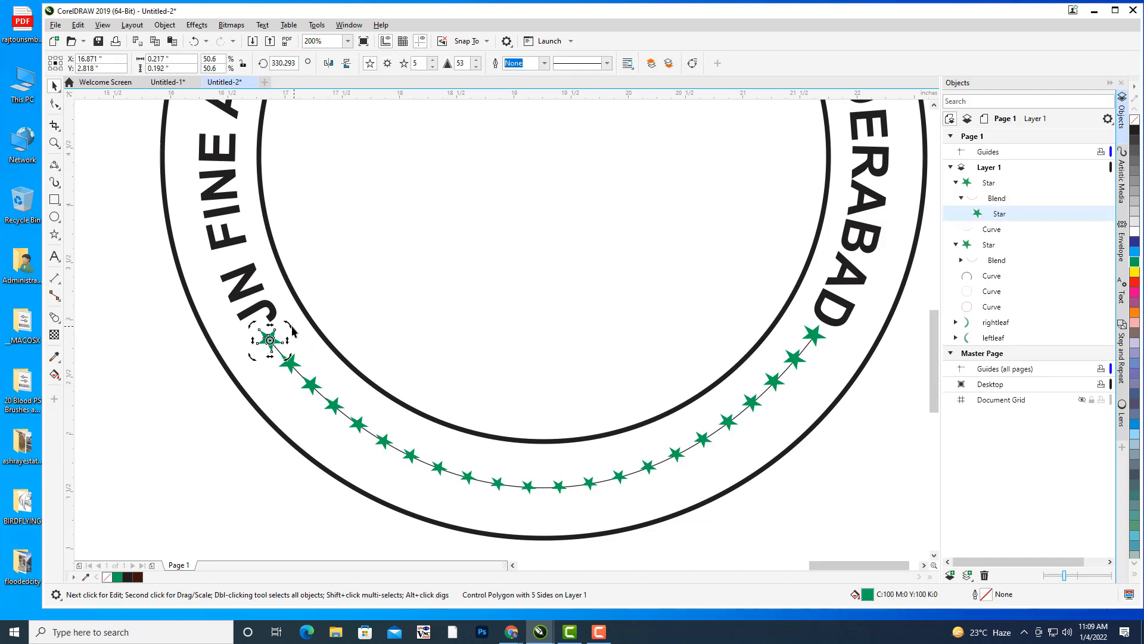
{"action": "left_click_drag", "start_coordinate": [288, 325], "coordinate": [287, 343]}
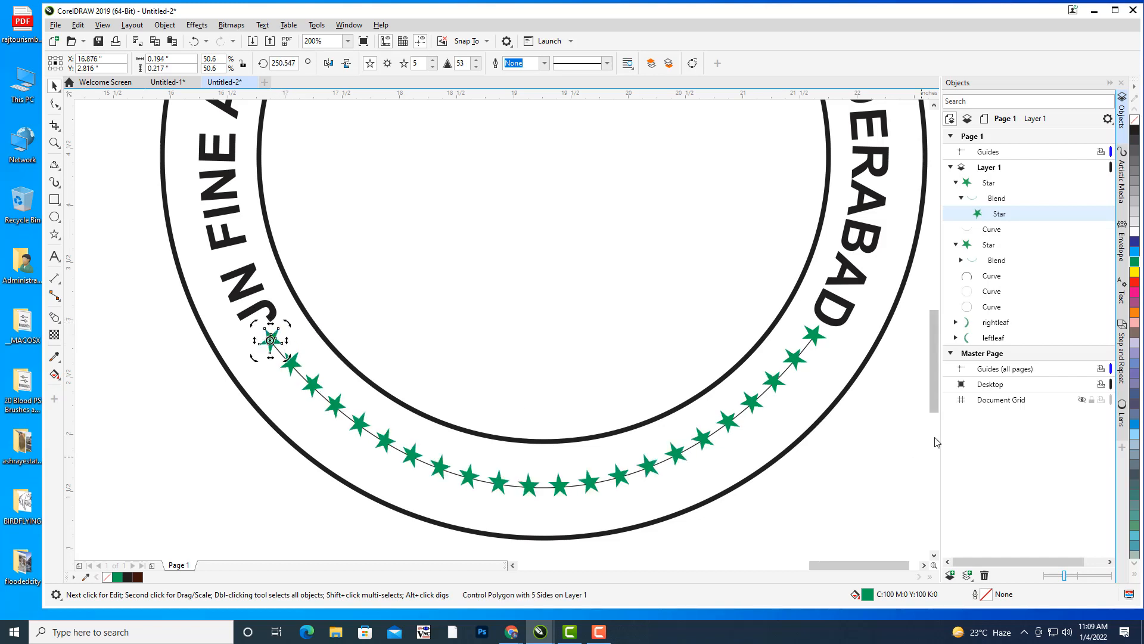
{"action": "left_click", "coordinate": [871, 456]}
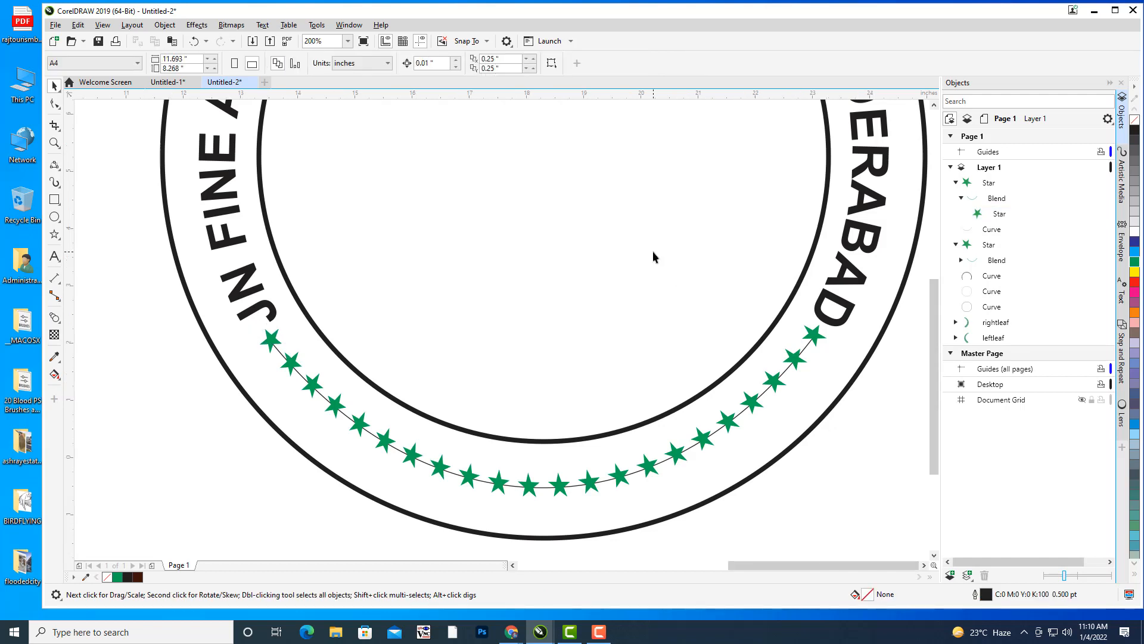
Break the star blend on the lower arc apart into separate objects
{"action": "scroll", "coordinate": [653, 252], "scroll_direction": "down", "scroll_amount": 1}
{"action": "left_click_drag", "start_coordinate": [696, 241], "coordinate": [740, 308]}
{"action": "left_click", "coordinate": [55, 86]}
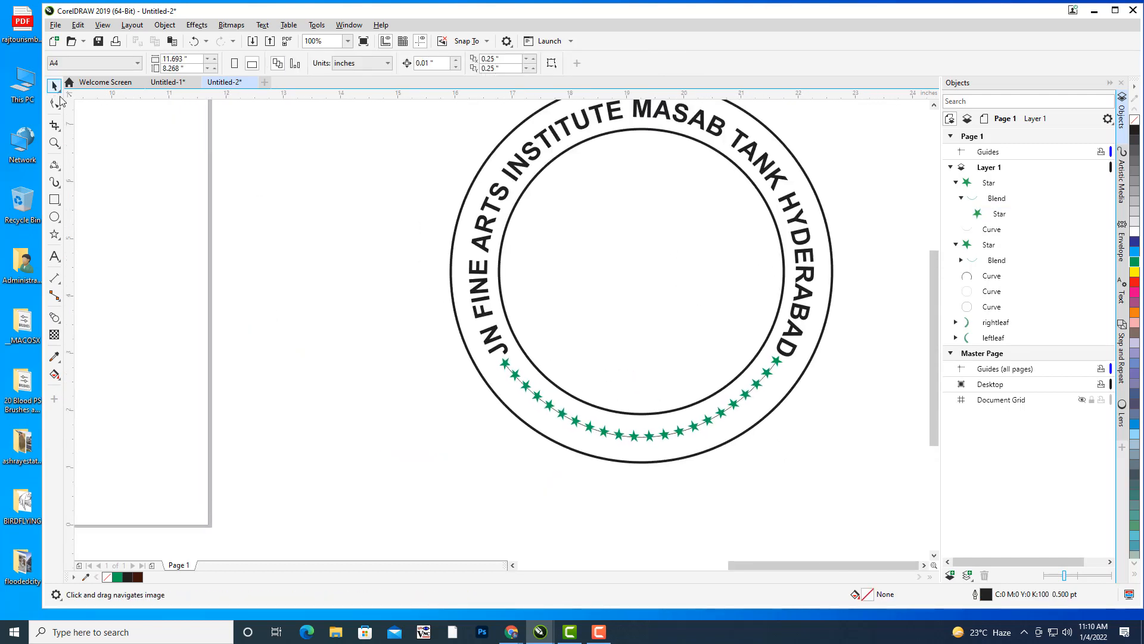
{"action": "left_click", "coordinate": [757, 390]}
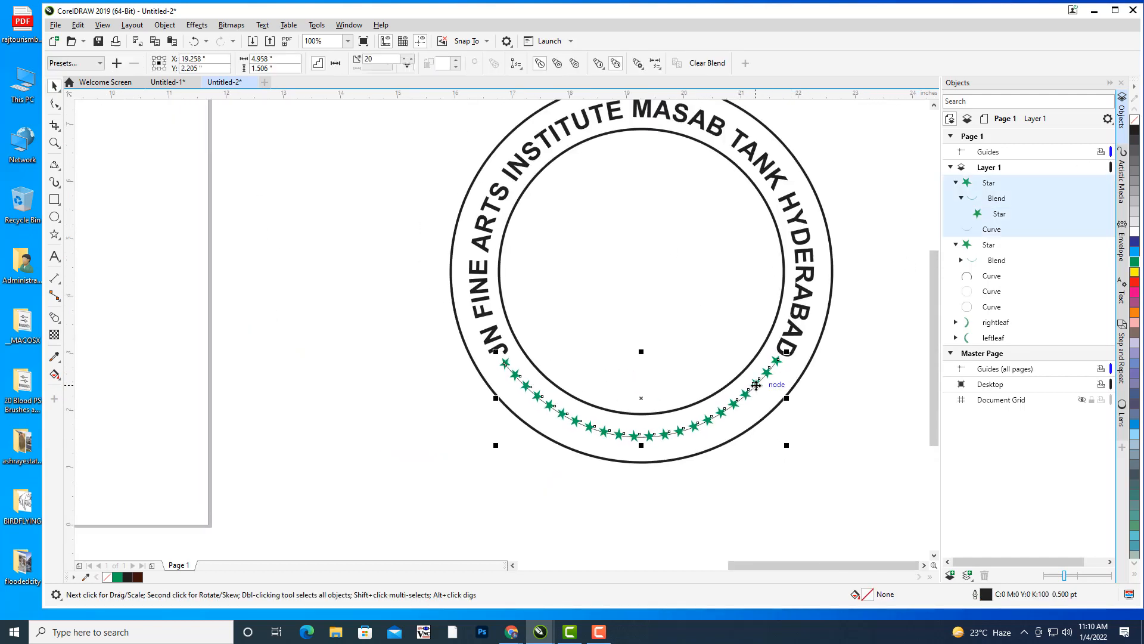
{"action": "right_click", "coordinate": [1005, 206]}
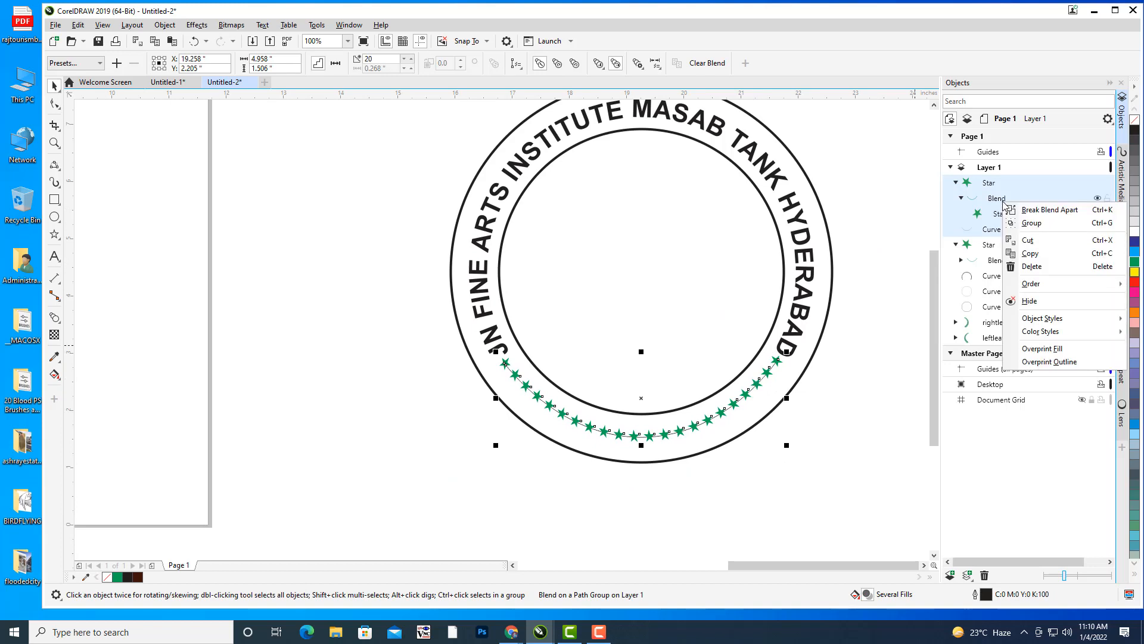
{"action": "left_click", "coordinate": [1024, 209]}
{"action": "left_click", "coordinate": [892, 191]}
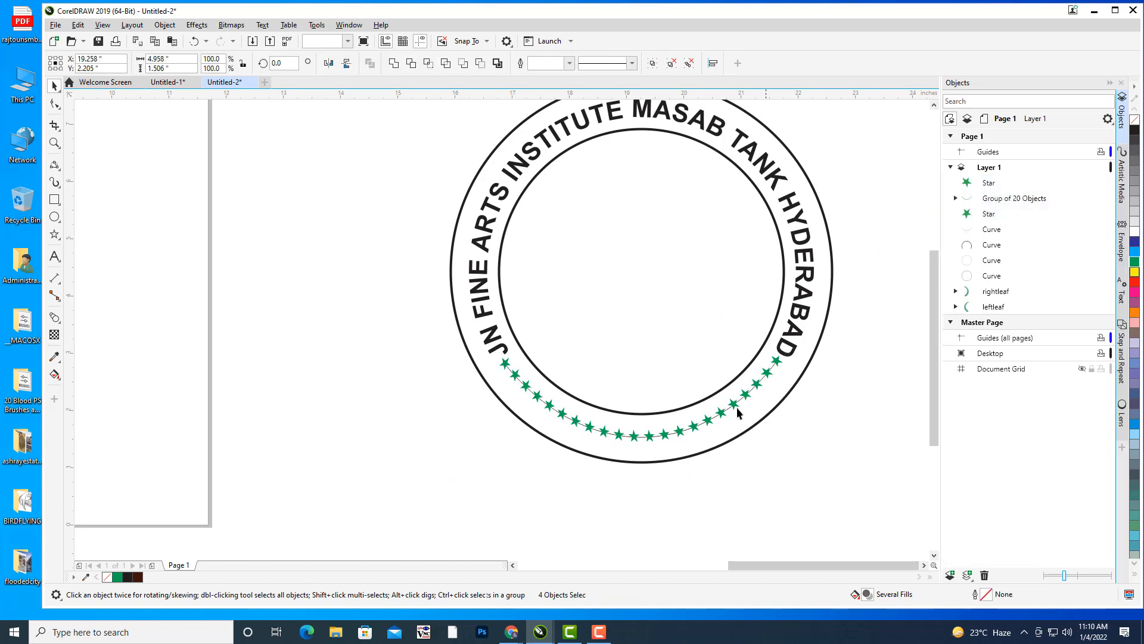
Delete the thin arc line running behind the row of stars
{"action": "scroll", "coordinate": [710, 398], "scroll_direction": "up", "scroll_amount": 4}
{"action": "left_click", "coordinate": [706, 391]}
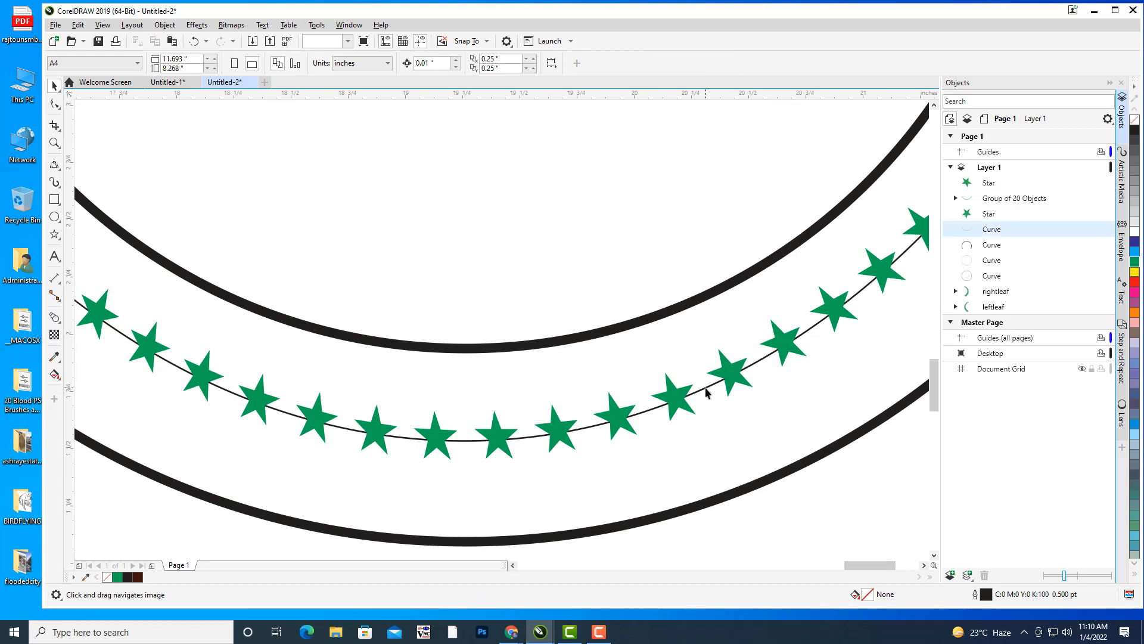
{"action": "key", "text": "Delete"}
{"action": "scroll", "coordinate": [689, 288], "scroll_direction": "down", "scroll_amount": 4}
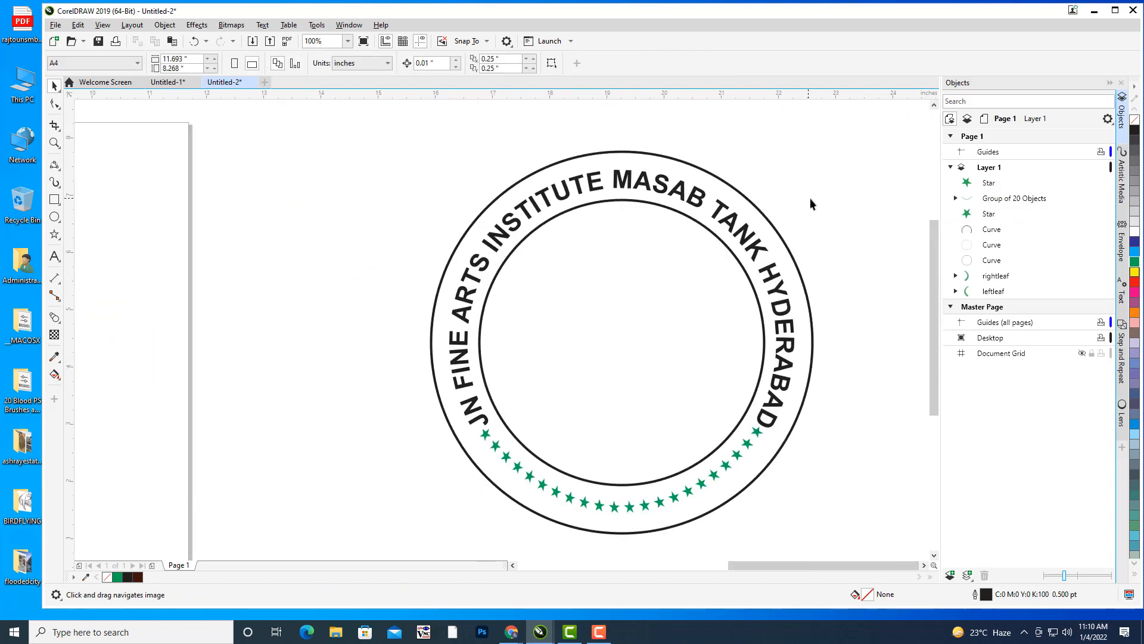
{"action": "scroll", "coordinate": [811, 202], "scroll_direction": "down", "scroll_amount": 2}
{"action": "scroll", "coordinate": [732, 248], "scroll_direction": "up", "scroll_amount": 4}
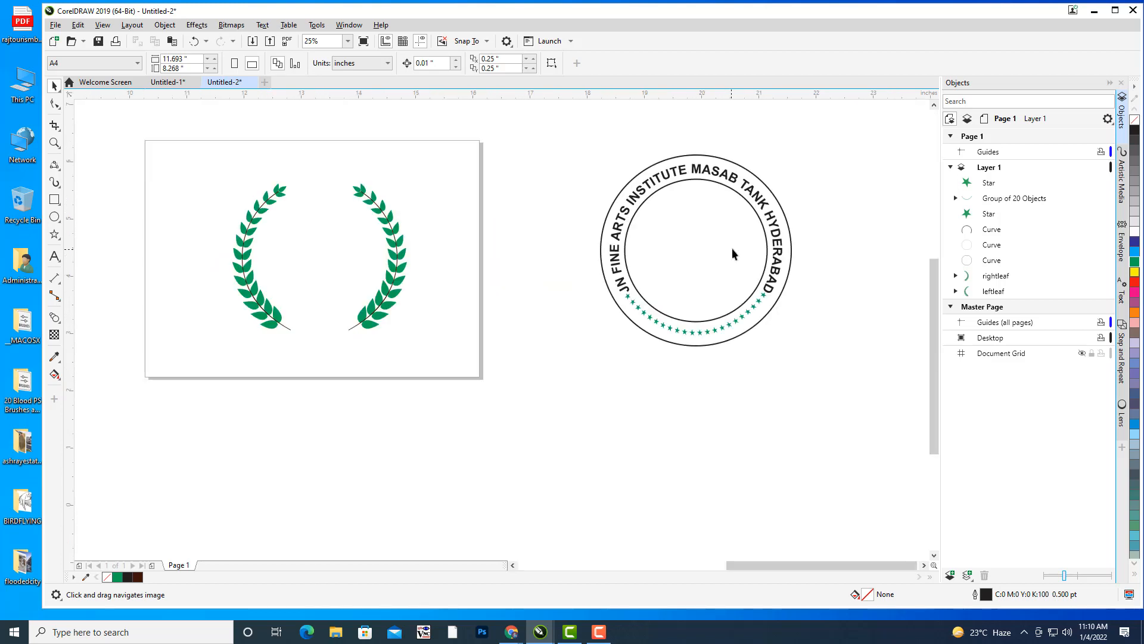
{"action": "left_click_drag", "start_coordinate": [809, 221], "coordinate": [766, 245]}
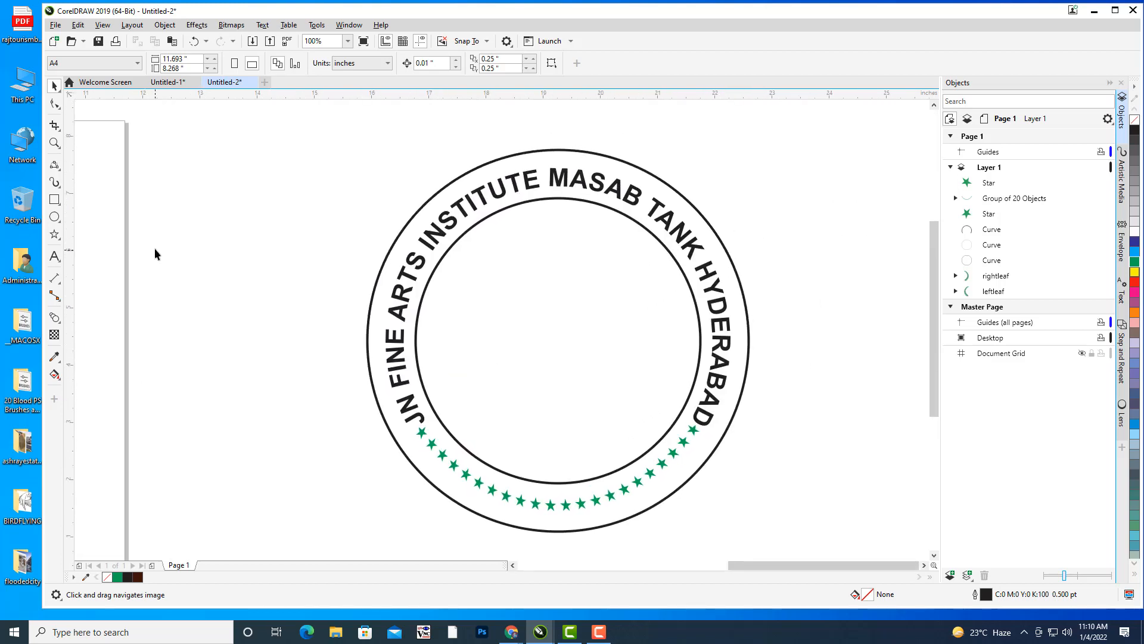
Draw a circle about 3.57 inches in diameter in the empty space to the right of the badge
{"action": "left_click", "coordinate": [57, 220]}
{"action": "left_click_drag", "start_coordinate": [600, 261], "coordinate": [468, 279]}
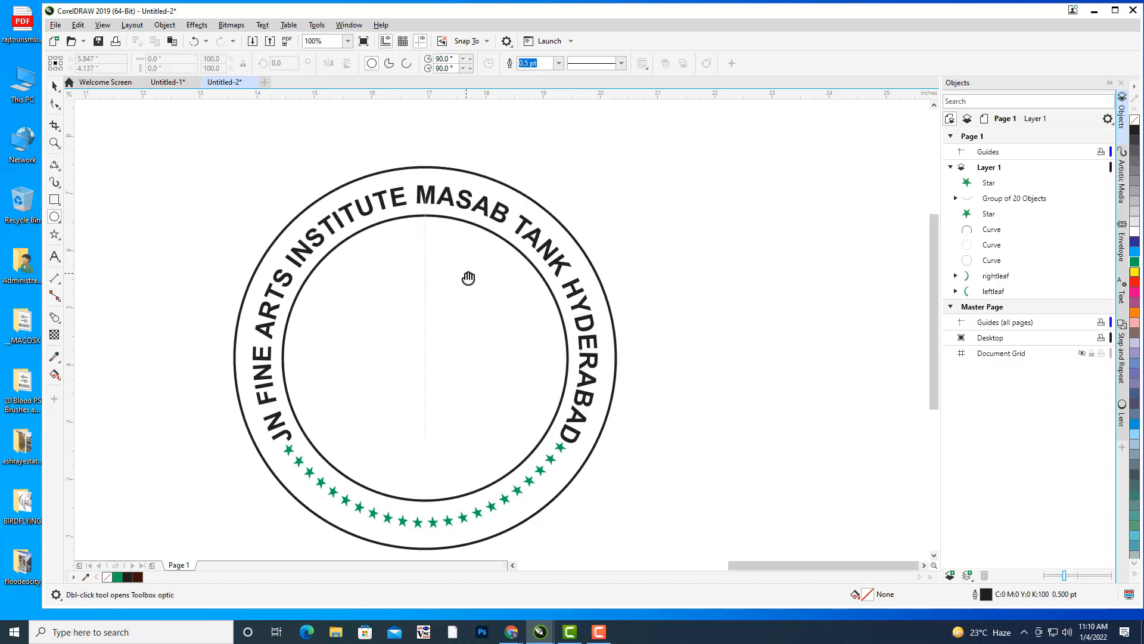
{"action": "left_click_drag", "start_coordinate": [678, 185], "coordinate": [882, 381]}
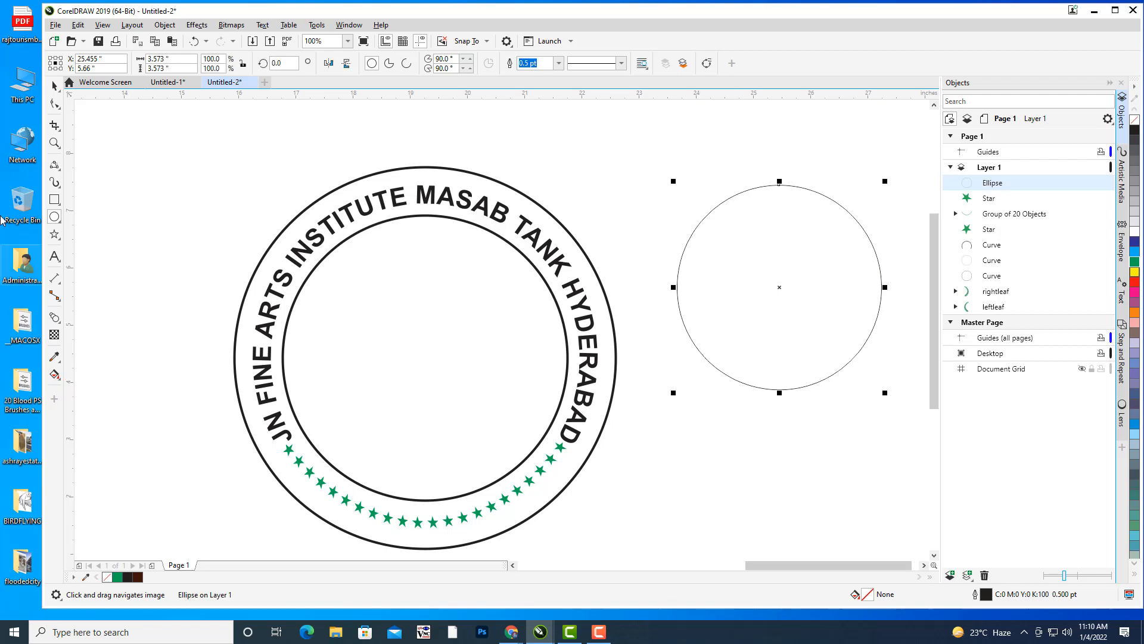
{"action": "left_click_drag", "start_coordinate": [537, 331], "coordinate": [544, 390]}
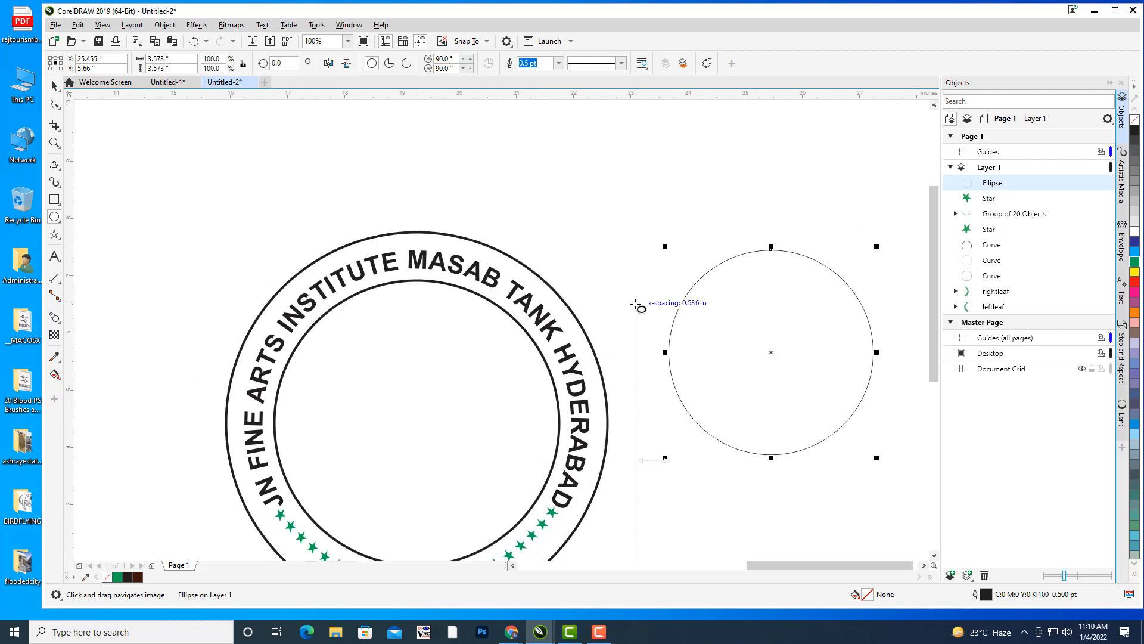
{"action": "scroll", "coordinate": [649, 301], "scroll_direction": "down", "scroll_amount": 2}
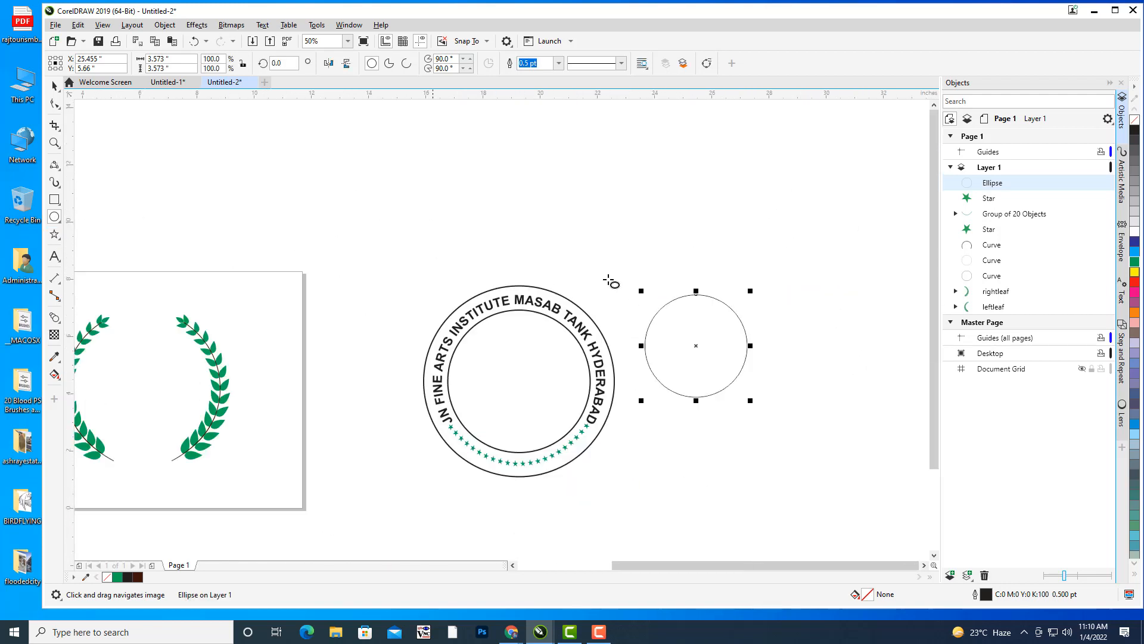
{"action": "scroll", "coordinate": [710, 256], "scroll_direction": "down", "scroll_amount": 1}
{"action": "left_click_drag", "start_coordinate": [715, 261], "coordinate": [687, 211]}
{"action": "scroll", "coordinate": [711, 231], "scroll_direction": "up", "scroll_amount": 2}
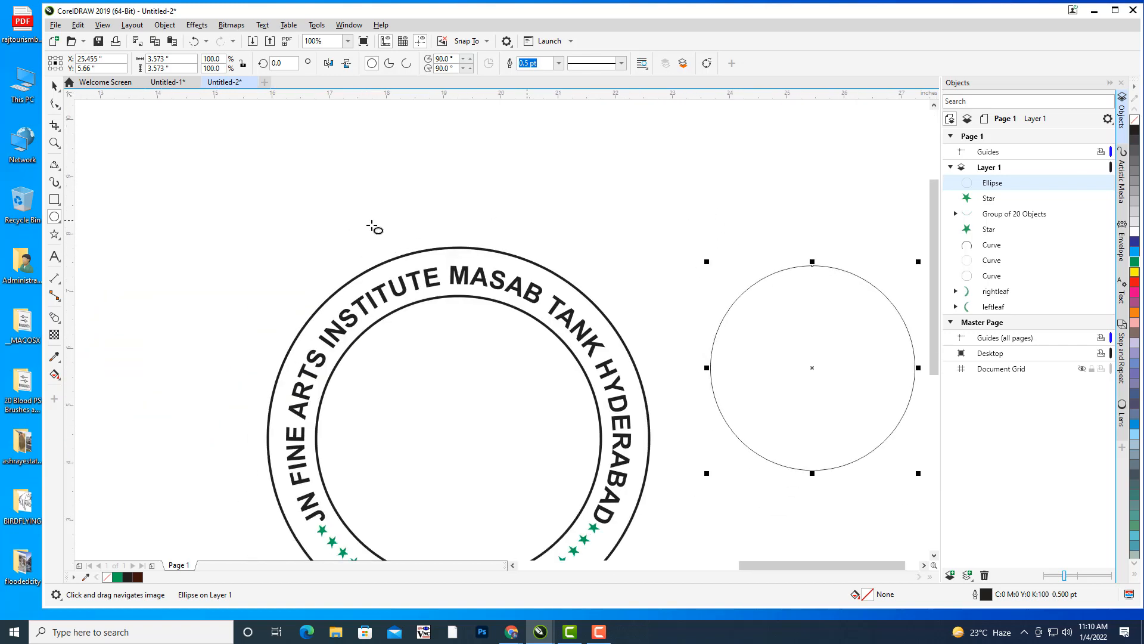
Add the artistic text "JNFAI" above the new circle
{"action": "left_click", "coordinate": [56, 255]}
{"action": "left_click", "coordinate": [674, 233]}
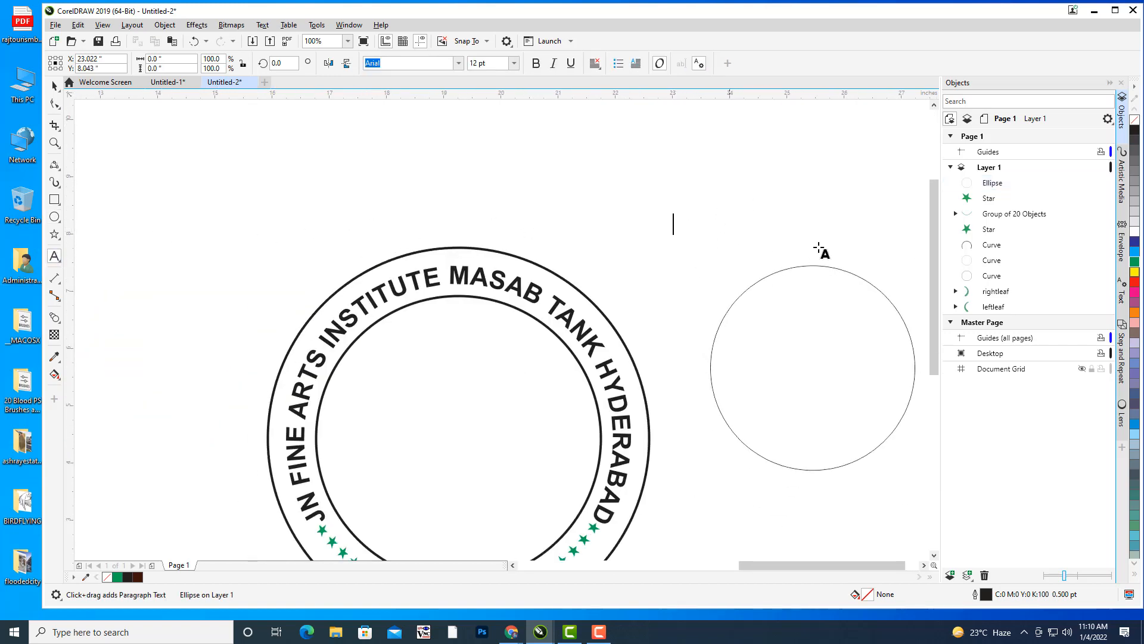
{"action": "type", "text": "JA"}
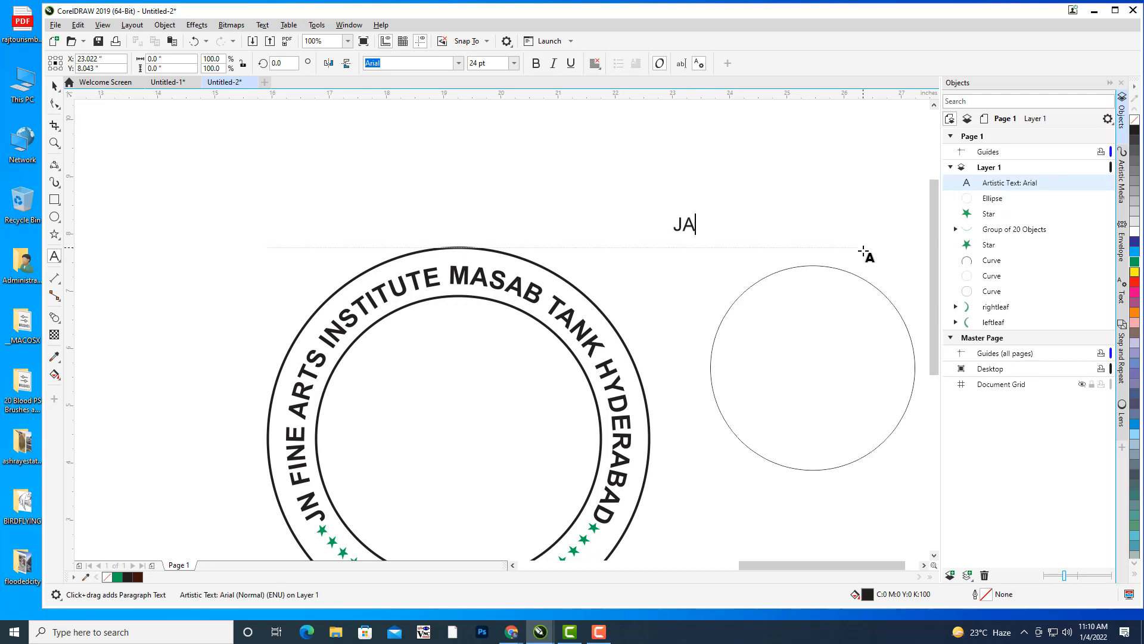
{"action": "key", "text": "BackSpace"}
{"action": "left_click", "coordinate": [55, 85]}
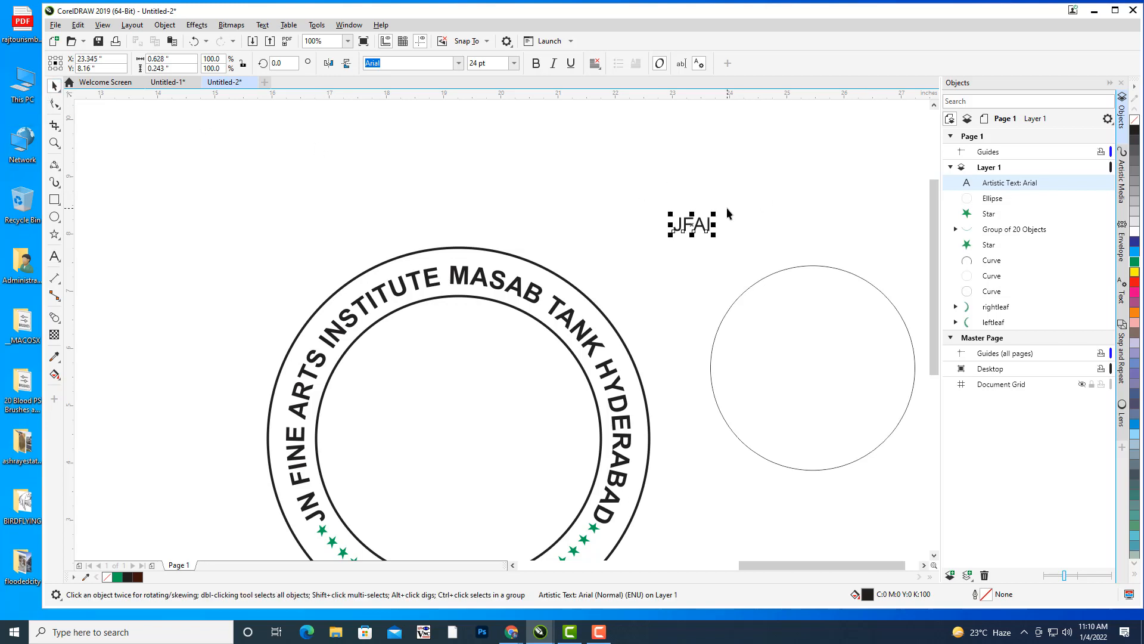
{"action": "double_click", "coordinate": [683, 225]}
{"action": "left_click", "coordinate": [683, 224]}
{"action": "type", "text": "N"}
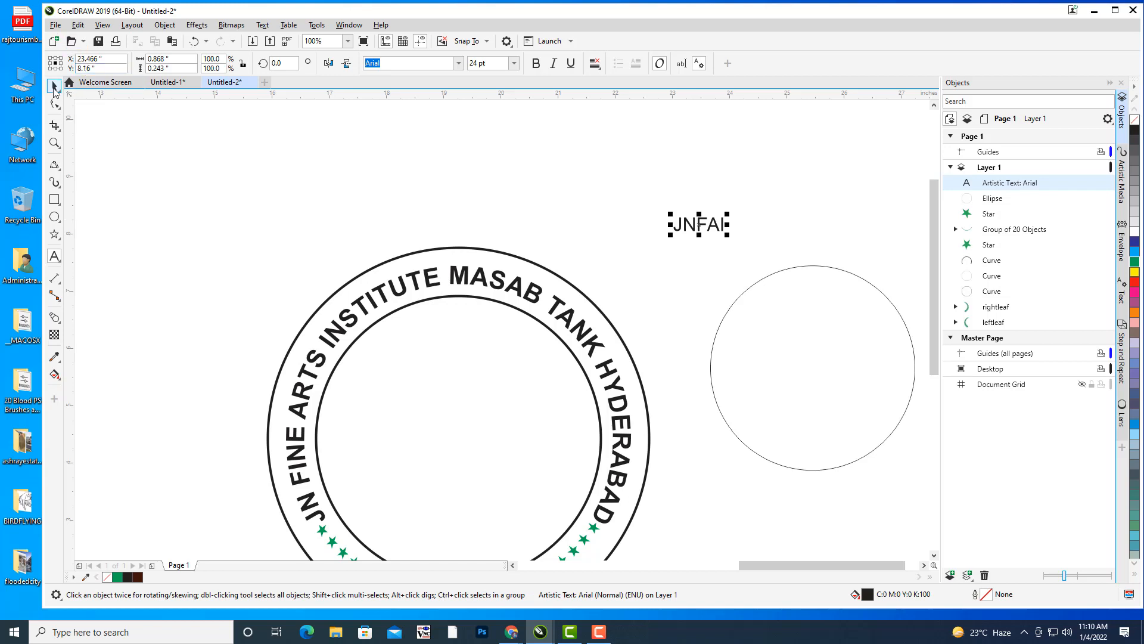
Enlarge the JNFAI text to about 4.98 by 1.39 inches above the circle and set its font to Impact
{"action": "key", "text": "ctrl+space"}
{"action": "left_click_drag", "start_coordinate": [727, 212], "coordinate": [754, 187]}
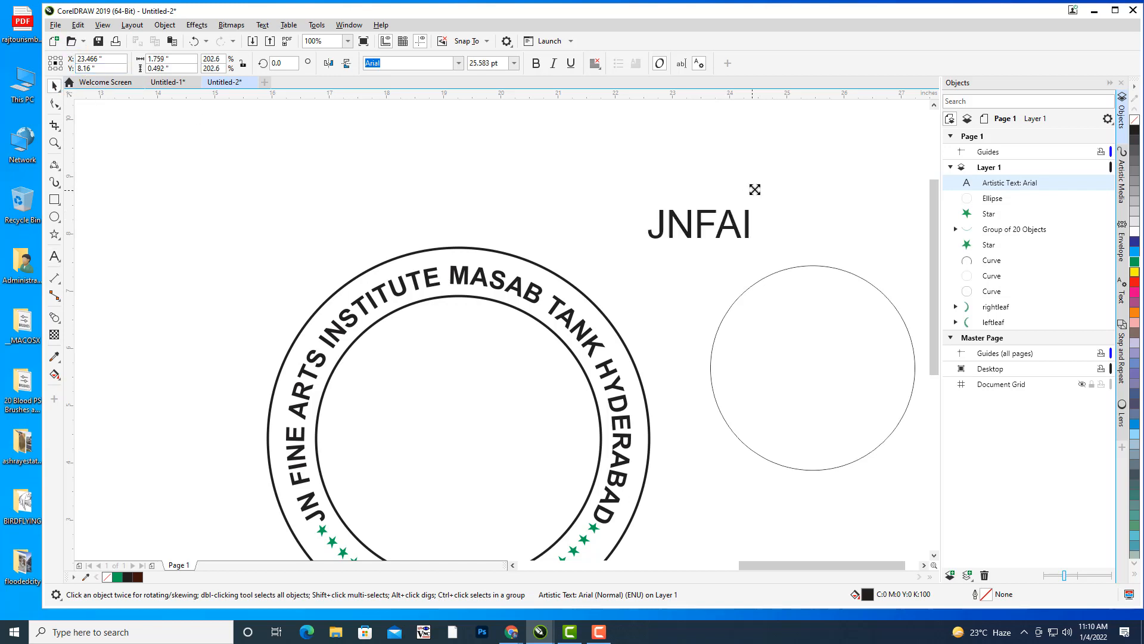
{"action": "left_click_drag", "start_coordinate": [699, 225], "coordinate": [600, 245]}
{"action": "left_click_drag", "start_coordinate": [628, 203], "coordinate": [717, 126]}
{"action": "left_click_drag", "start_coordinate": [574, 223], "coordinate": [646, 190]}
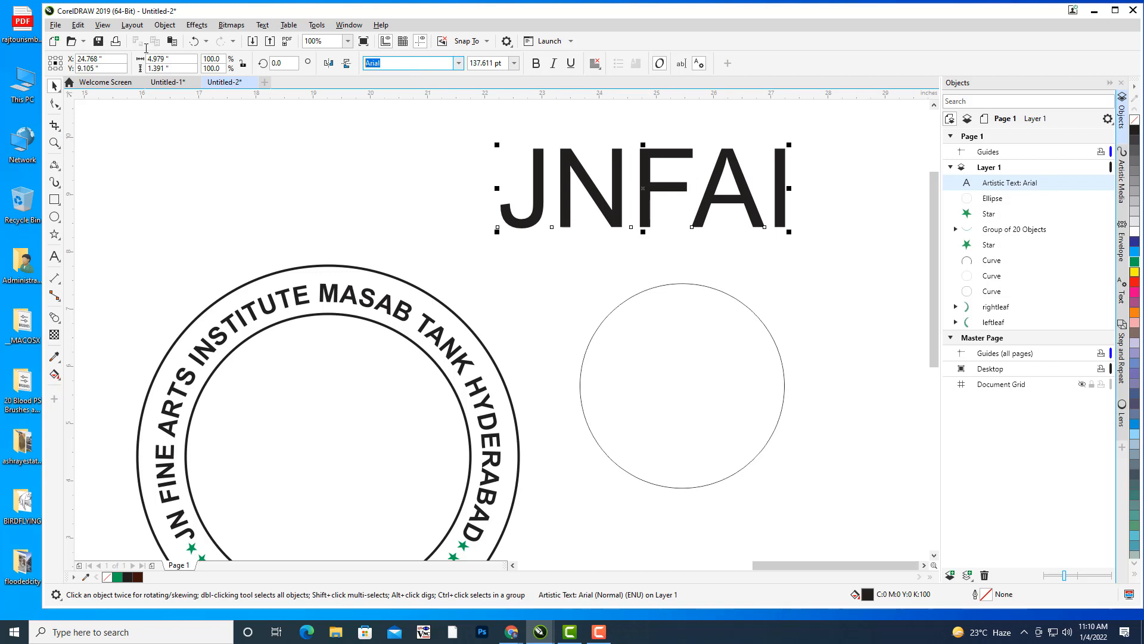
{"action": "type", "text": "Impact"}
{"action": "key", "text": "Return"}
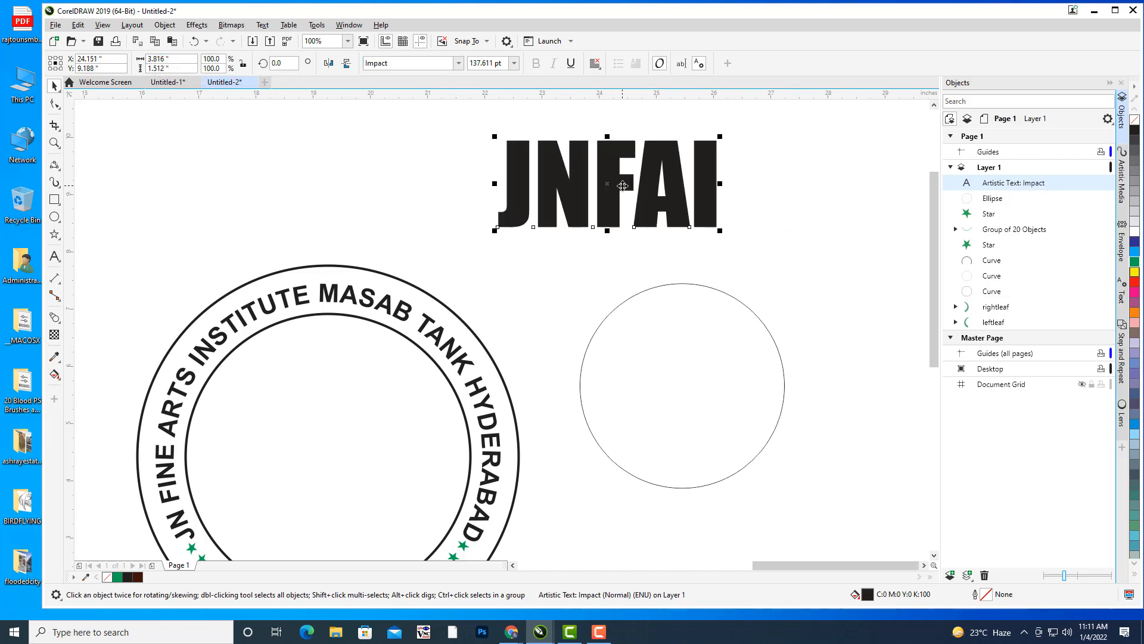
Position the JNFAI text above the thin circle and warp it into a round shape using that circle as its envelope
{"action": "left_click_drag", "start_coordinate": [622, 186], "coordinate": [670, 196]}
{"action": "left_click", "coordinate": [1124, 253]}
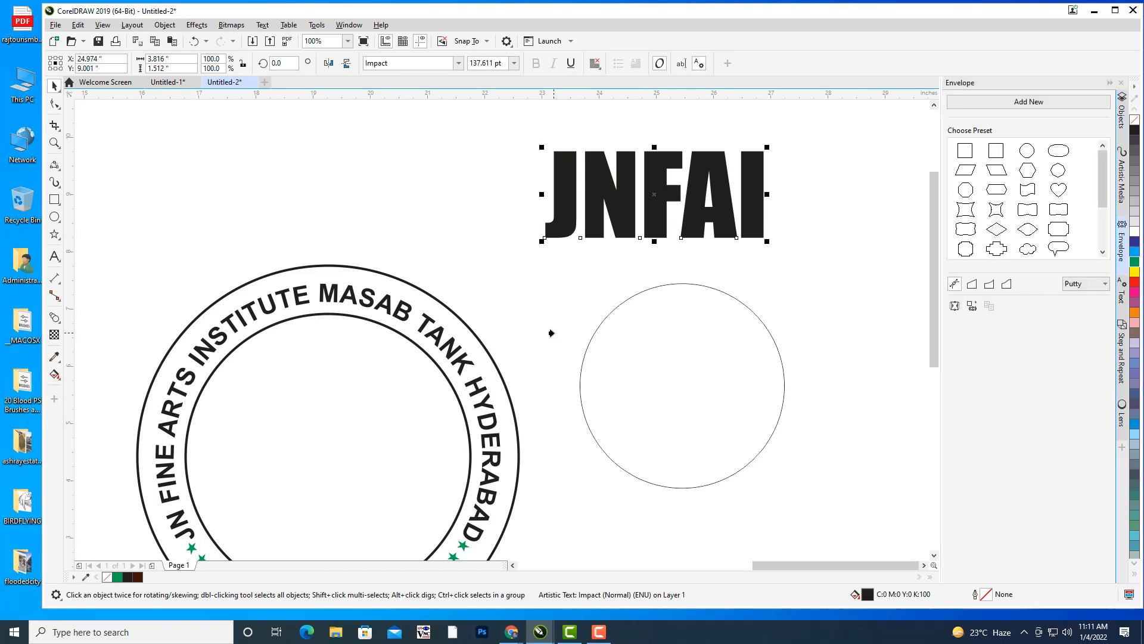
{"action": "left_click", "coordinate": [584, 350]}
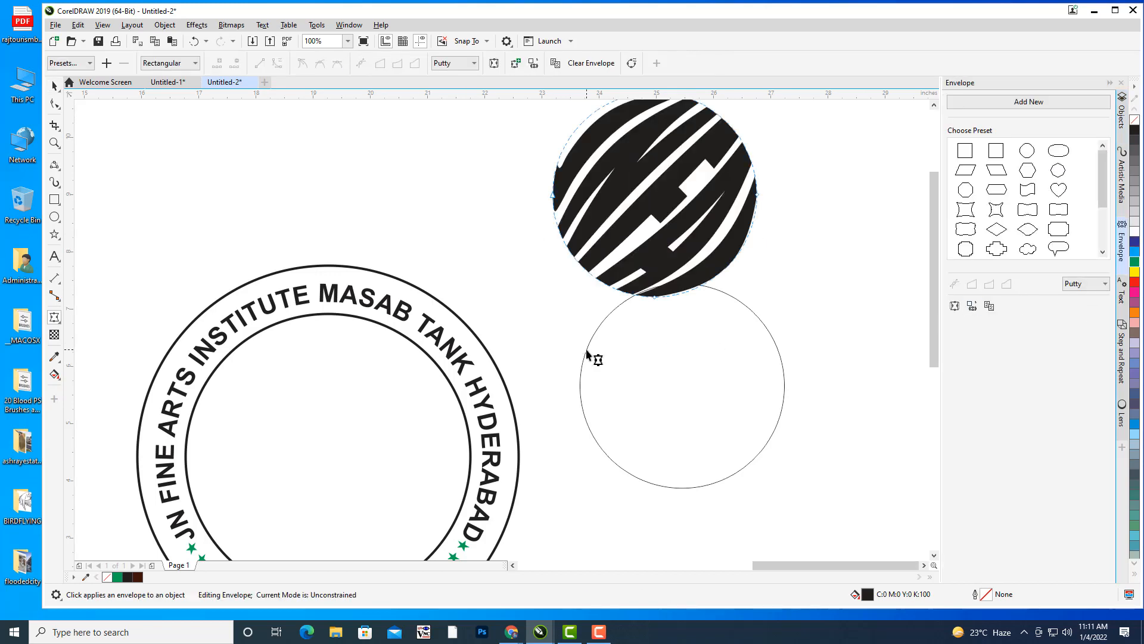
{"action": "left_click", "coordinate": [54, 86]}
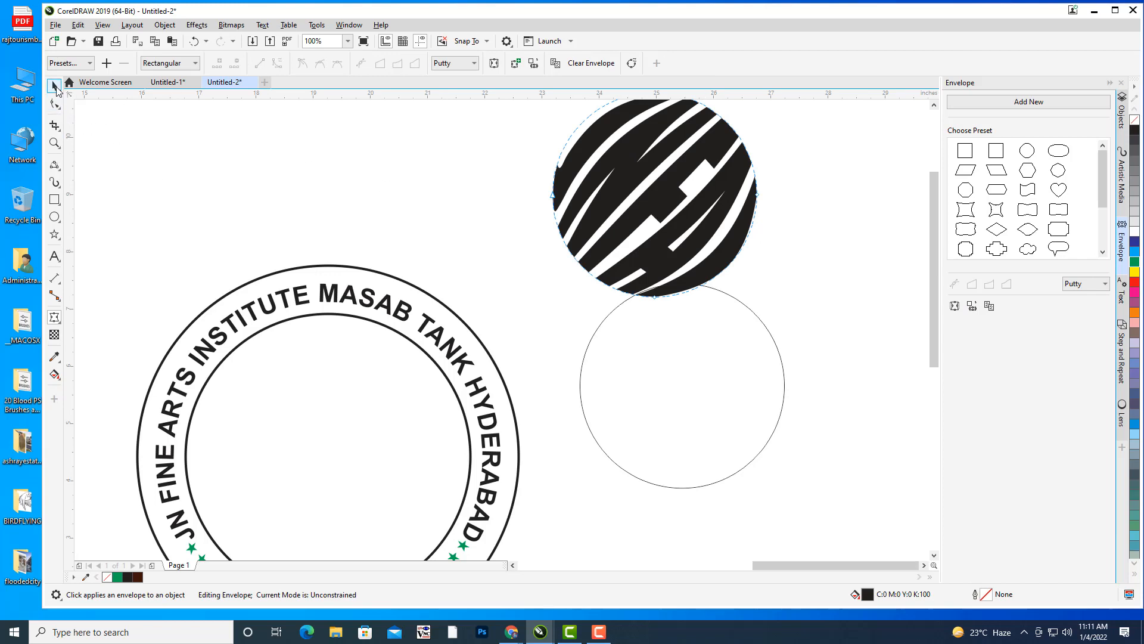
{"action": "left_click", "coordinate": [658, 309]}
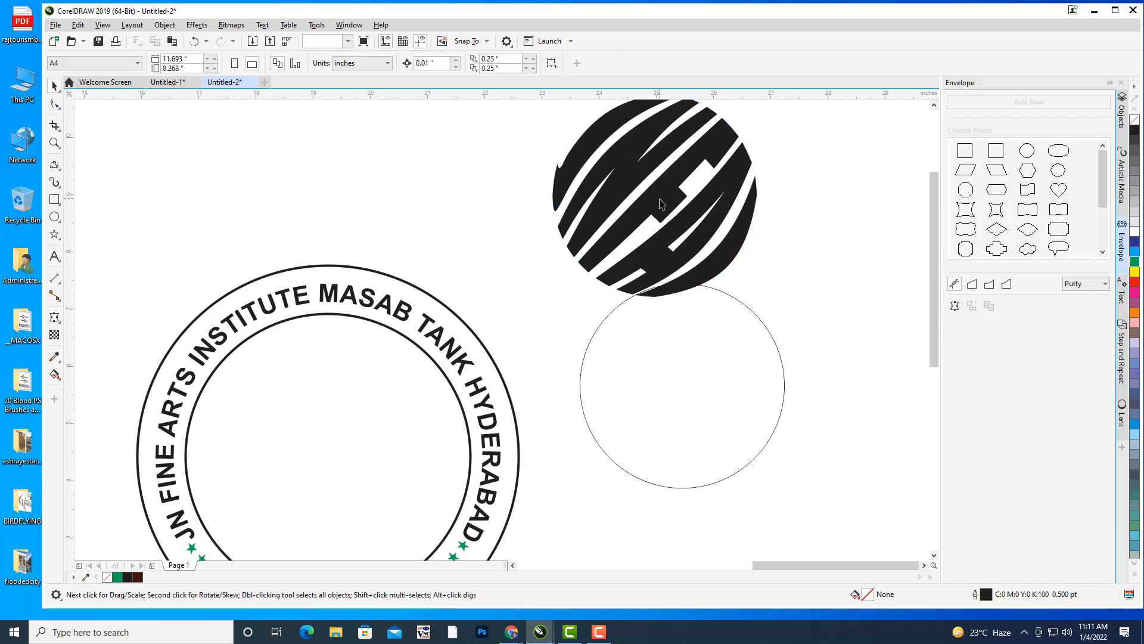
Delete the thin circle that served as the envelope shape for the JNFAI text
{"action": "left_click", "coordinate": [660, 204]}
{"action": "scroll", "coordinate": [664, 197], "scroll_direction": "down", "scroll_amount": 2}
{"action": "left_click", "coordinate": [726, 281]}
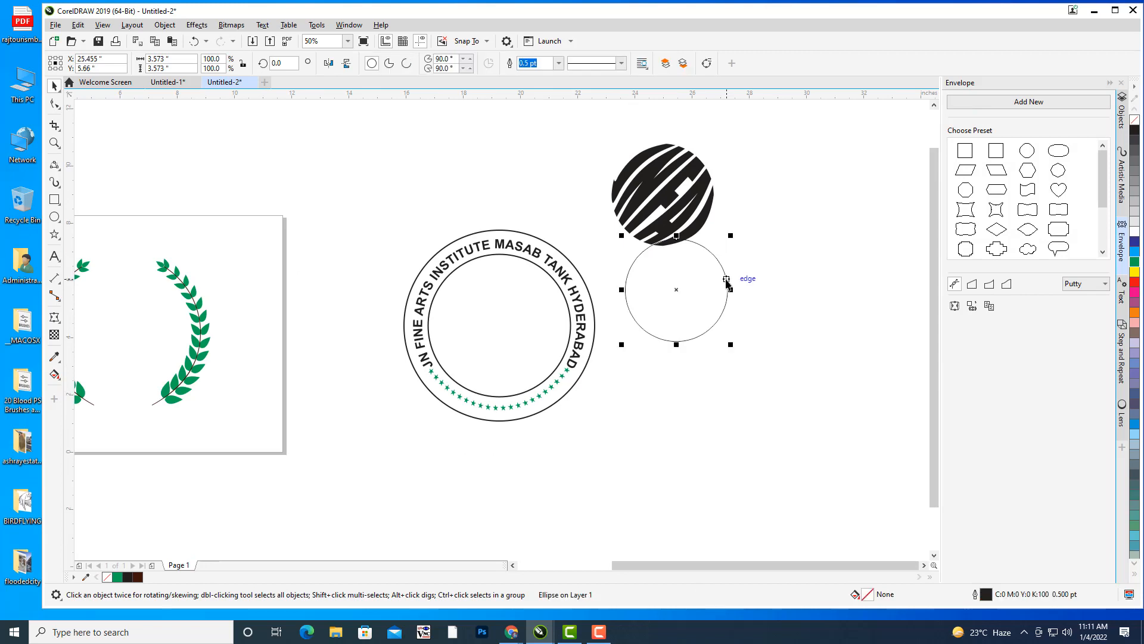
{"action": "key", "text": "Delete"}
Move the round JNFAI text into the empty space beside the badge and rotate it to about 42.4 degrees so the letters stand upright
{"action": "left_click", "coordinate": [685, 215]}
{"action": "left_click_drag", "start_coordinate": [686, 215], "coordinate": [704, 317]}
{"action": "left_click", "coordinate": [736, 341]}
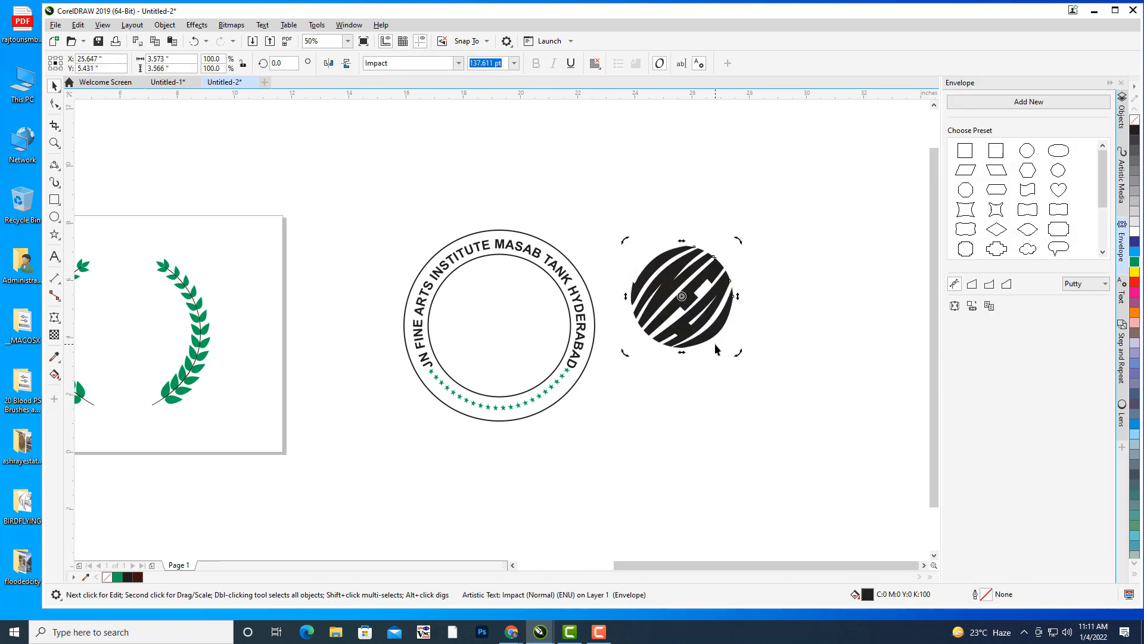
{"action": "left_click_drag", "start_coordinate": [736, 358], "coordinate": [757, 300]}
{"action": "left_click", "coordinate": [770, 303]}
{"action": "left_click", "coordinate": [724, 308]}
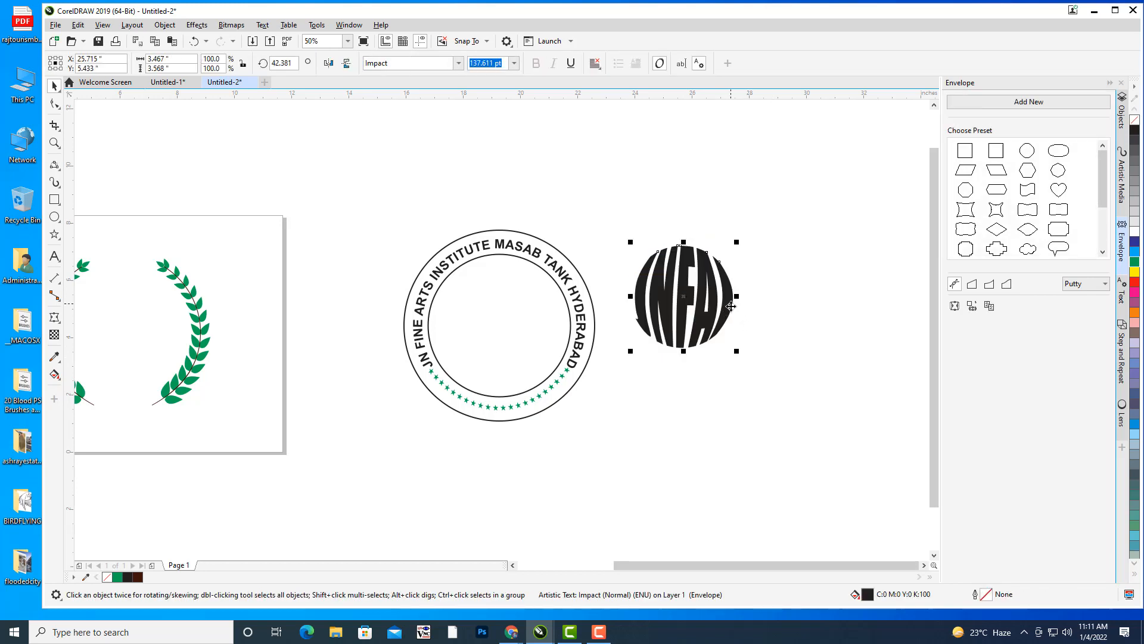
{"action": "left_click", "coordinate": [724, 308]}
{"action": "left_click_drag", "start_coordinate": [736, 350], "coordinate": [741, 350]}
{"action": "left_click", "coordinate": [774, 371]}
Move the round JNFAI text into the badge, centering it in the inner circle at about X 19.262, Y 4.428 inches
{"action": "left_click", "coordinate": [672, 295]}
{"action": "left_click_drag", "start_coordinate": [672, 295], "coordinate": [502, 317]}
{"action": "left_click_drag", "start_coordinate": [634, 335], "coordinate": [694, 323]}
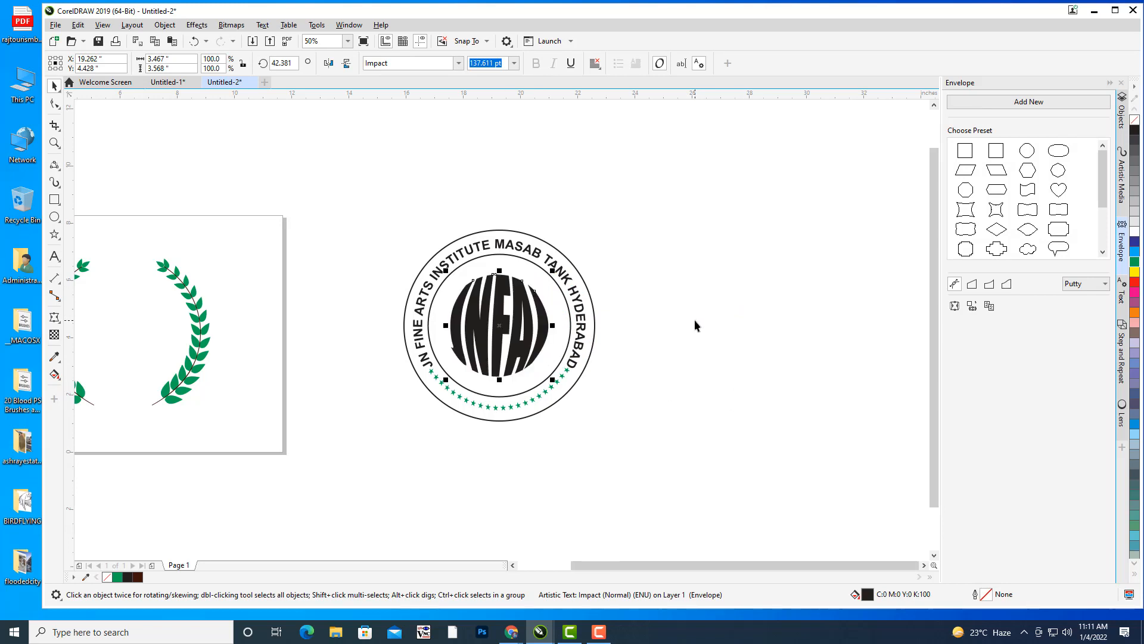
Fine-tune the rotation of the JNFAI text and enlarge it slightly around its center inside the badge's inner circle
{"action": "scroll", "coordinate": [507, 314], "scroll_direction": "up", "scroll_amount": 1}
{"action": "left_click", "coordinate": [558, 310]}
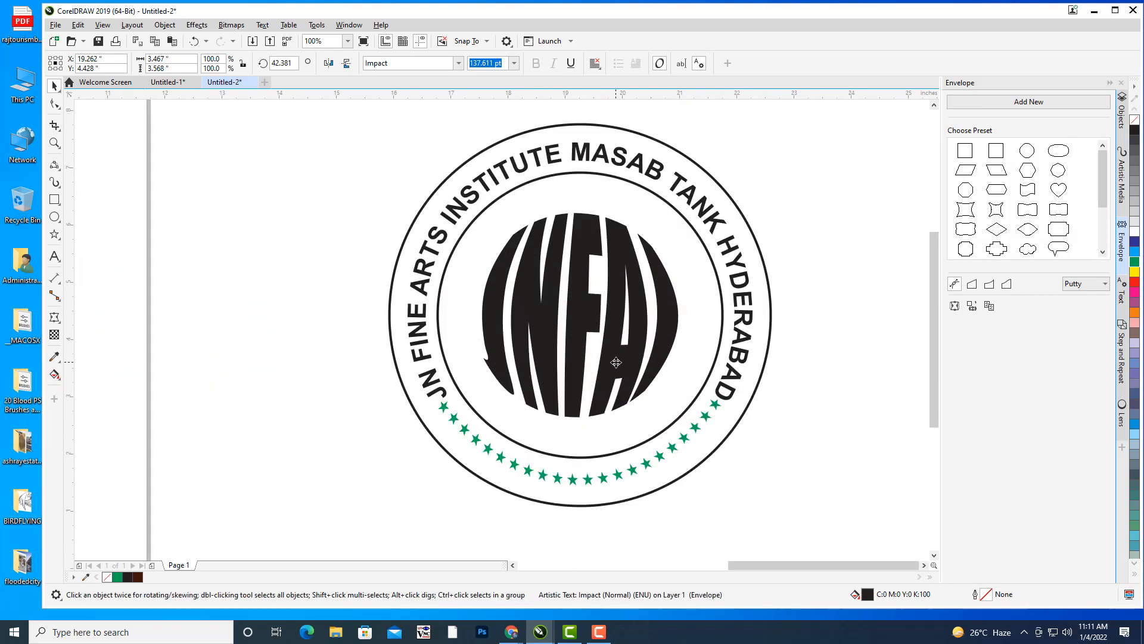
{"action": "left_click_drag", "start_coordinate": [686, 423], "coordinate": [693, 422]}
{"action": "left_click", "coordinate": [854, 346]}
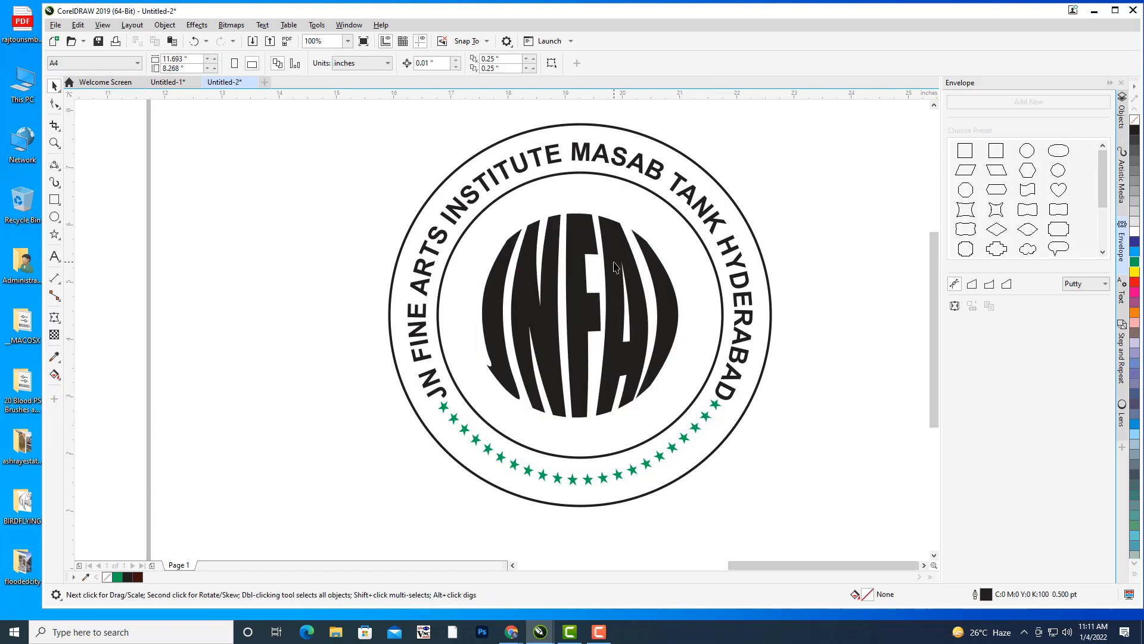
{"action": "left_click_drag", "start_coordinate": [613, 268], "coordinate": [611, 301]}
{"action": "left_click", "coordinate": [612, 302]}
{"action": "left_click_drag", "start_coordinate": [682, 249], "coordinate": [690, 240]}
{"action": "left_click", "coordinate": [789, 233]}
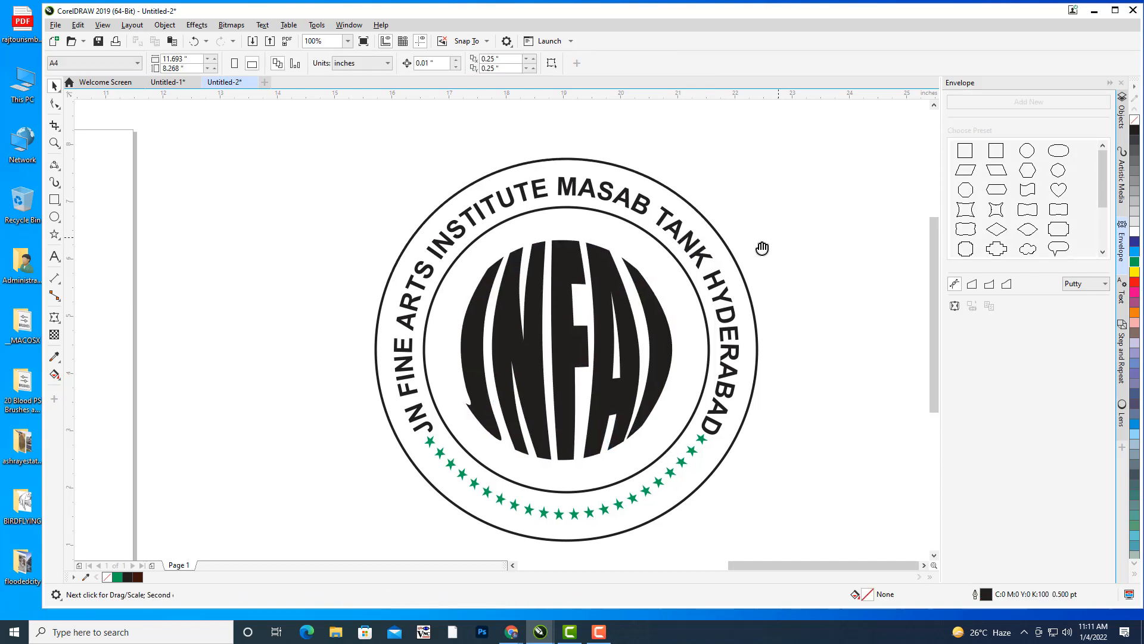
Duplicate the badge's inner circle and shrink one copy slightly around its center to form a double inner ring
{"action": "scroll", "coordinate": [776, 239], "scroll_direction": "down", "scroll_amount": 3}
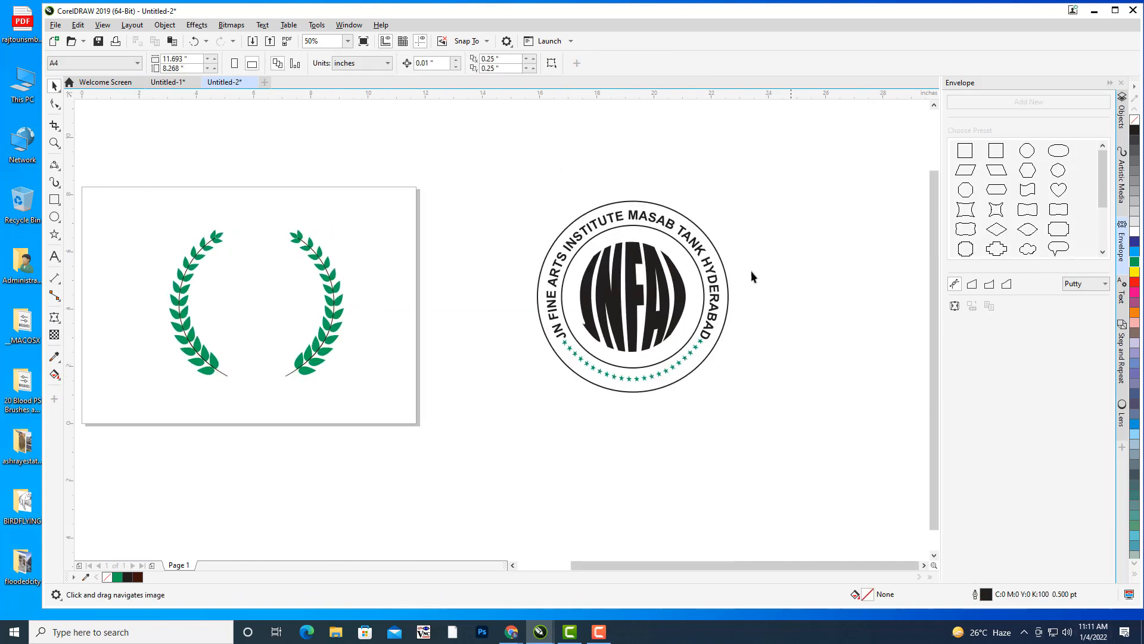
{"action": "scroll", "coordinate": [694, 258], "scroll_direction": "up", "scroll_amount": 2}
{"action": "left_click", "coordinate": [681, 260]}
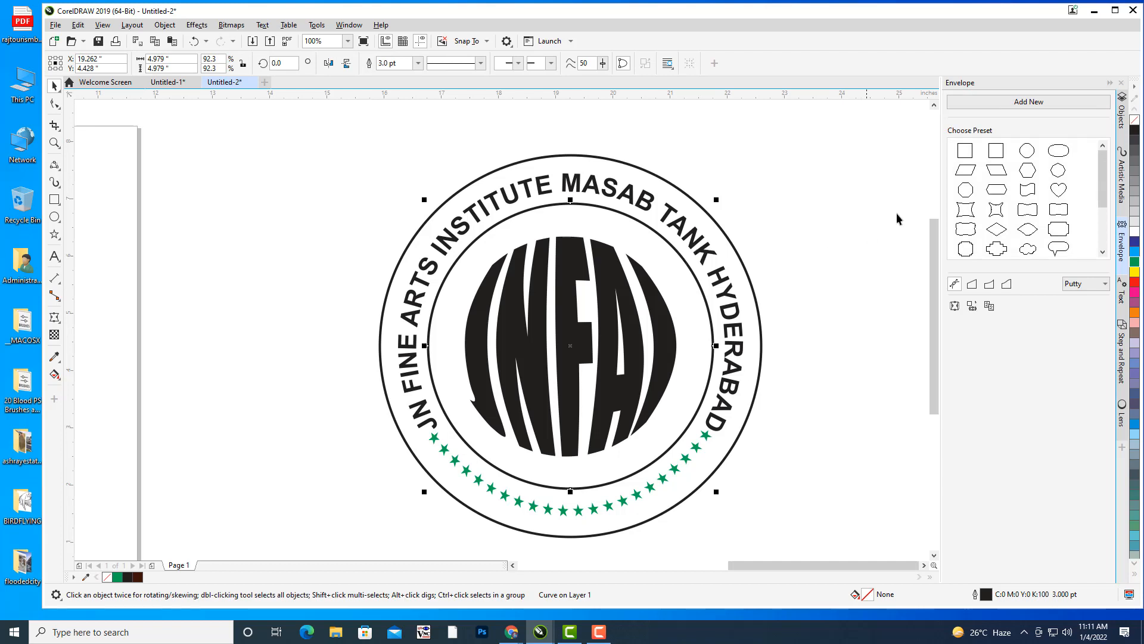
{"action": "left_click", "coordinate": [1124, 123]}
{"action": "left_click_drag", "start_coordinate": [738, 230], "coordinate": [761, 242]}
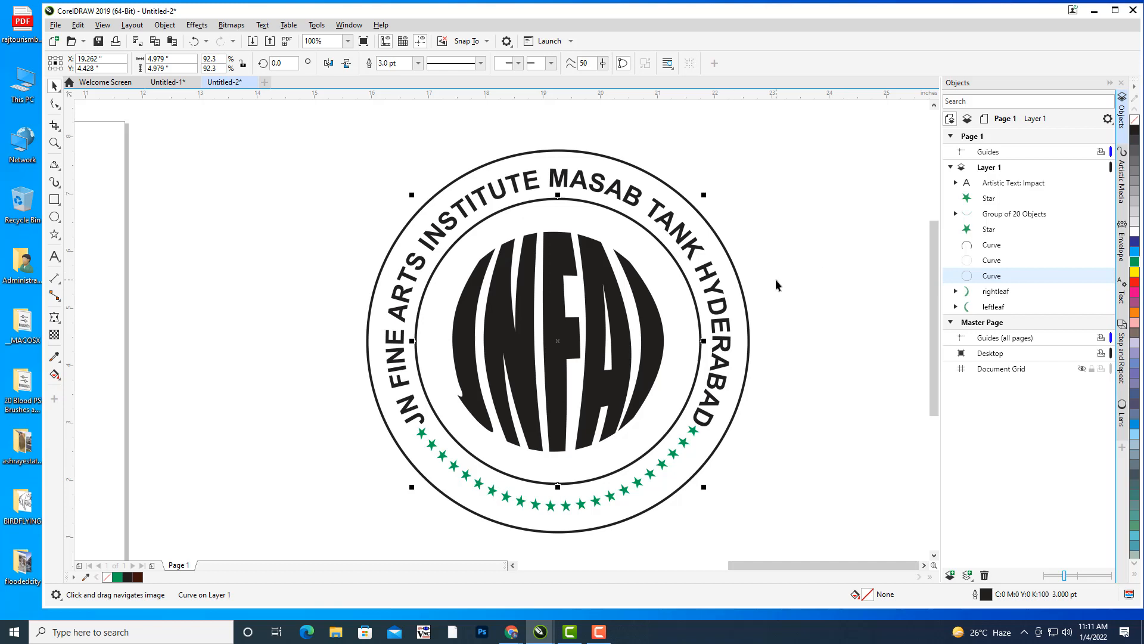
{"action": "left_click_drag", "start_coordinate": [706, 194], "coordinate": [697, 201]}
{"action": "key", "text": "ctrl+z"}
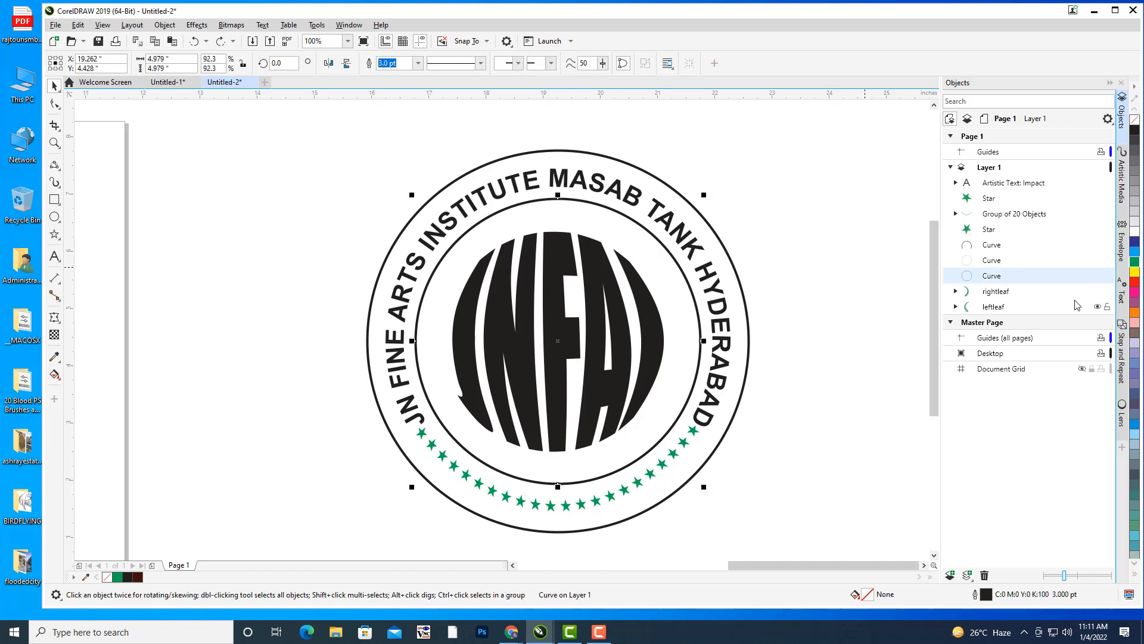
{"action": "key", "text": "ctrl+v"}
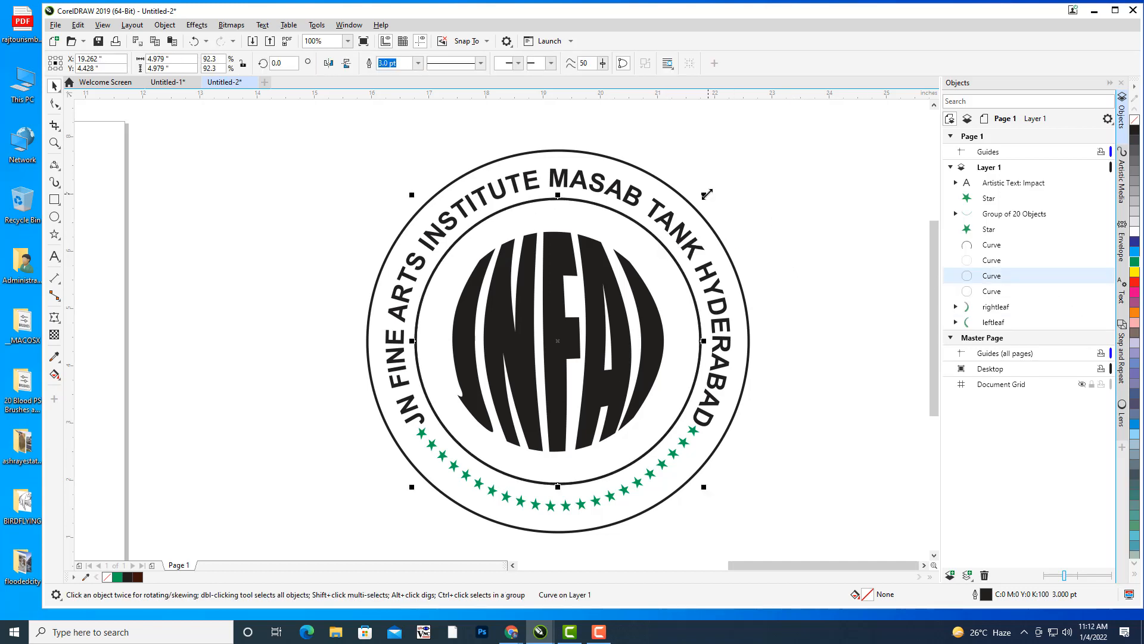
{"action": "left_click_drag", "start_coordinate": [707, 193], "coordinate": [690, 204]}
{"action": "left_click", "coordinate": [806, 229]}
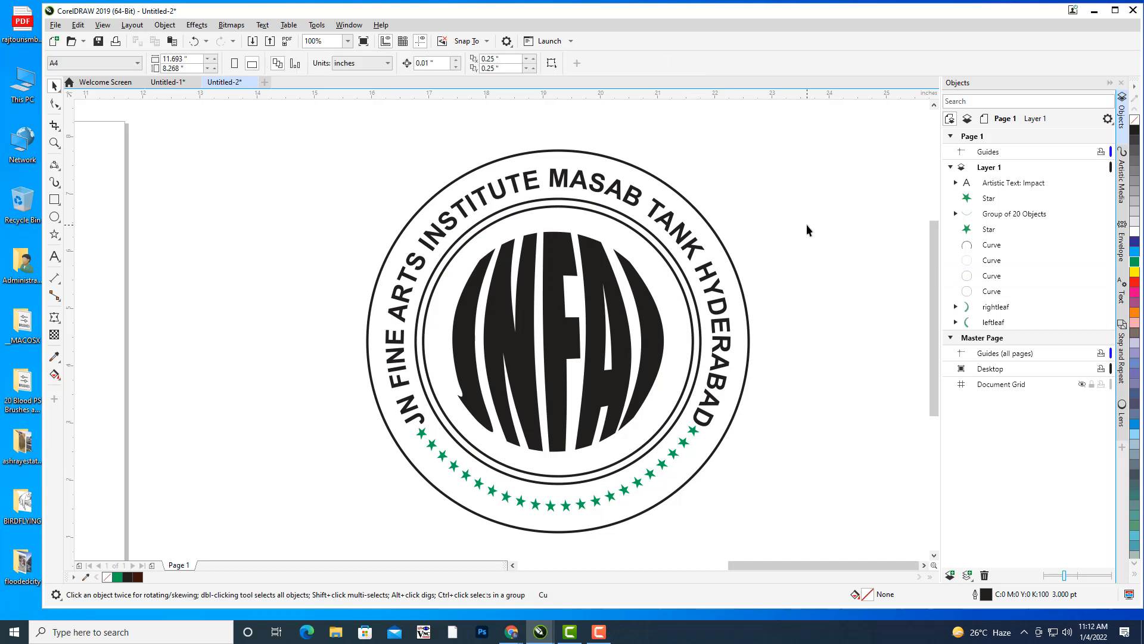
Duplicate the badge's outer circle and enlarge one copy around its center to about 6.9 inches in diameter
{"action": "scroll", "coordinate": [807, 224], "scroll_direction": "down", "scroll_amount": 2}
{"action": "left_click_drag", "start_coordinate": [816, 223], "coordinate": [778, 258]}
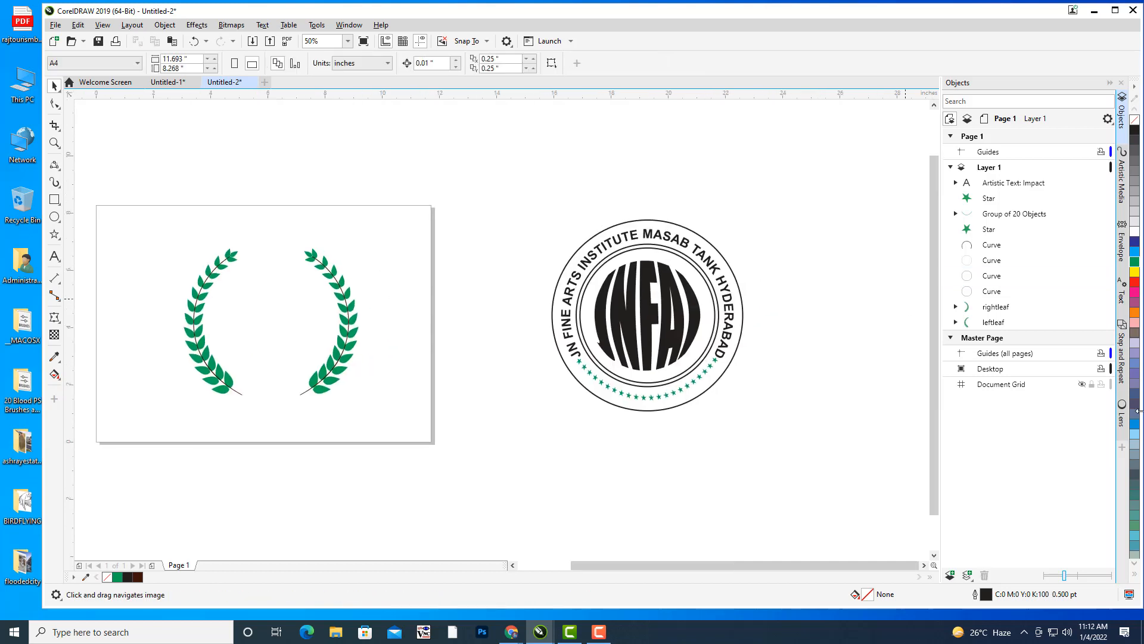
{"action": "left_click_drag", "start_coordinate": [723, 307], "coordinate": [750, 296]}
{"action": "scroll", "coordinate": [752, 279], "scroll_direction": "up", "scroll_amount": 1}
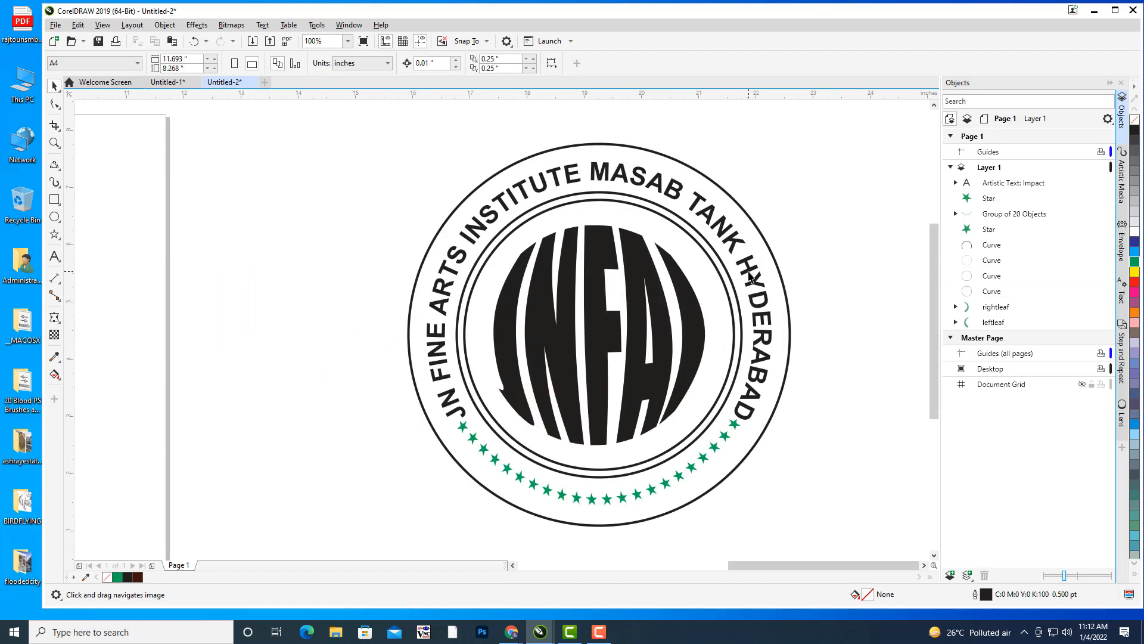
{"action": "left_click_drag", "start_coordinate": [776, 249], "coordinate": [800, 227]}
{"action": "left_click", "coordinate": [791, 221]}
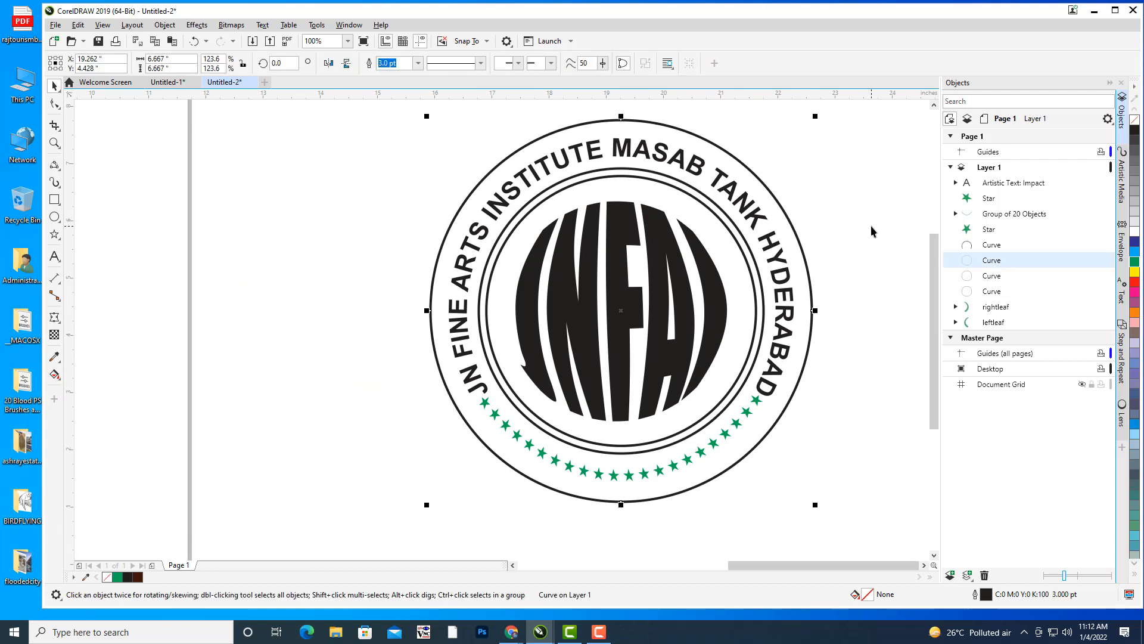
{"action": "key", "text": "KP_Add"}
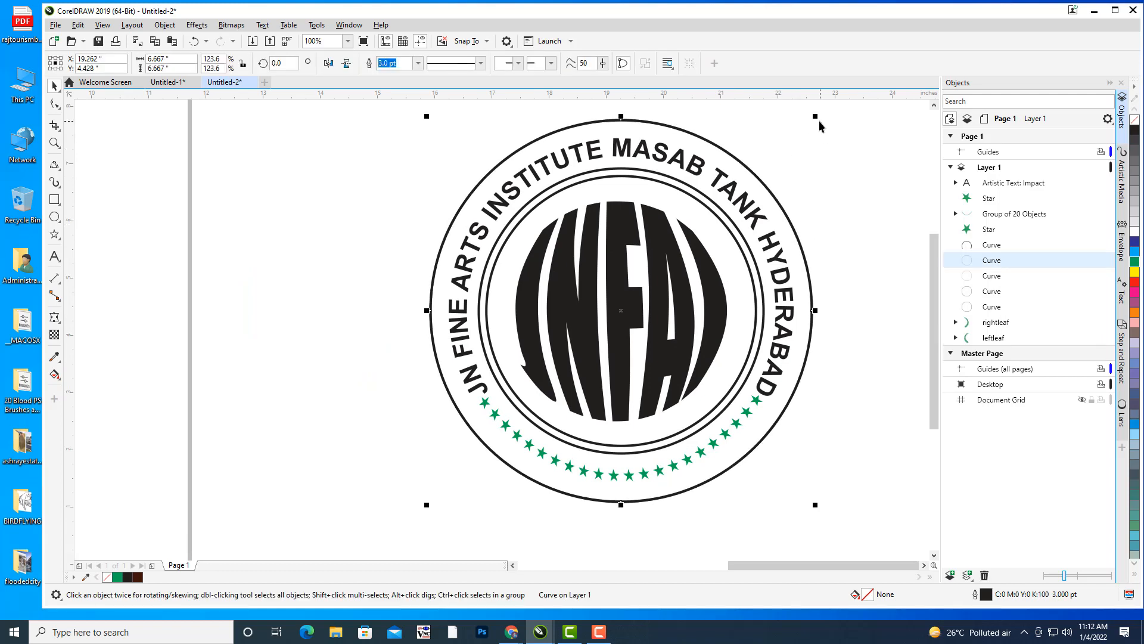
{"action": "mouse_move", "coordinate": [816, 116]}
{"action": "left_mouse_down"}
{"action": "mouse_move", "coordinate": [823, 106]}
{"action": "mouse_move", "coordinate": [822, 117]}
{"action": "left_mouse_up"}
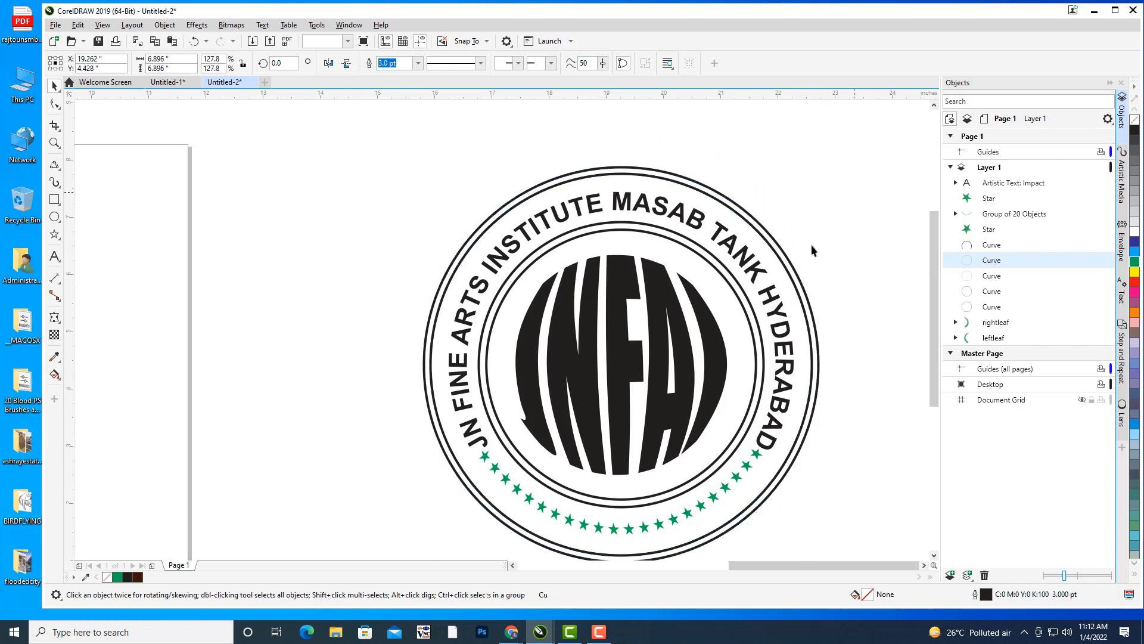
{"action": "left_click", "coordinate": [811, 244]}
{"action": "scroll", "coordinate": [820, 240], "scroll_direction": "down", "scroll_amount": 2}
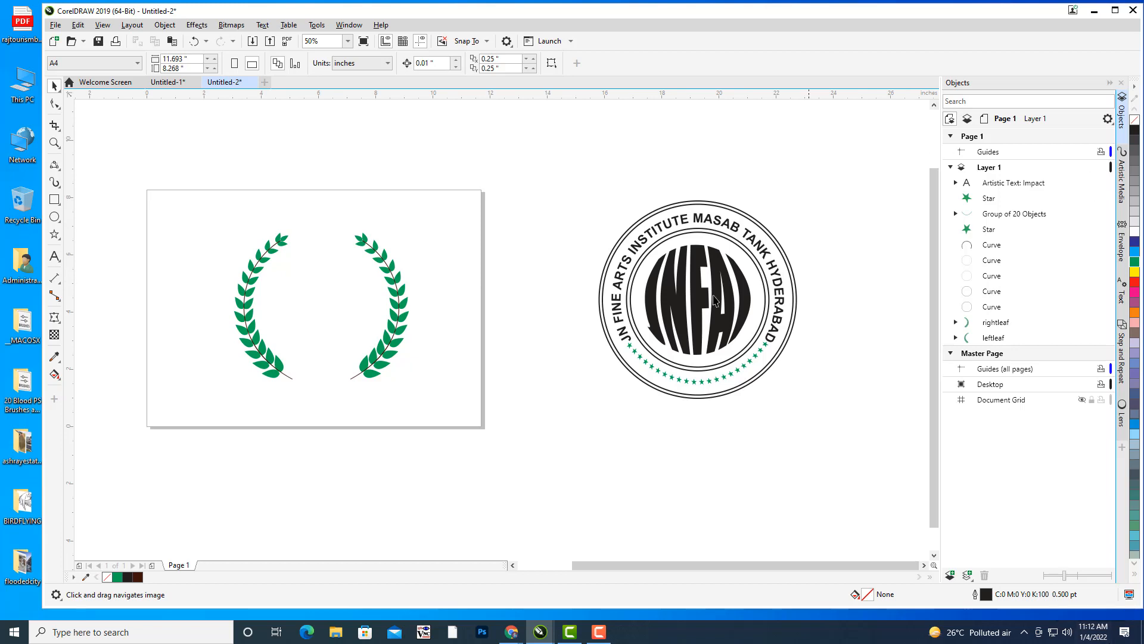
{"action": "left_click_drag", "start_coordinate": [755, 317], "coordinate": [713, 322]}
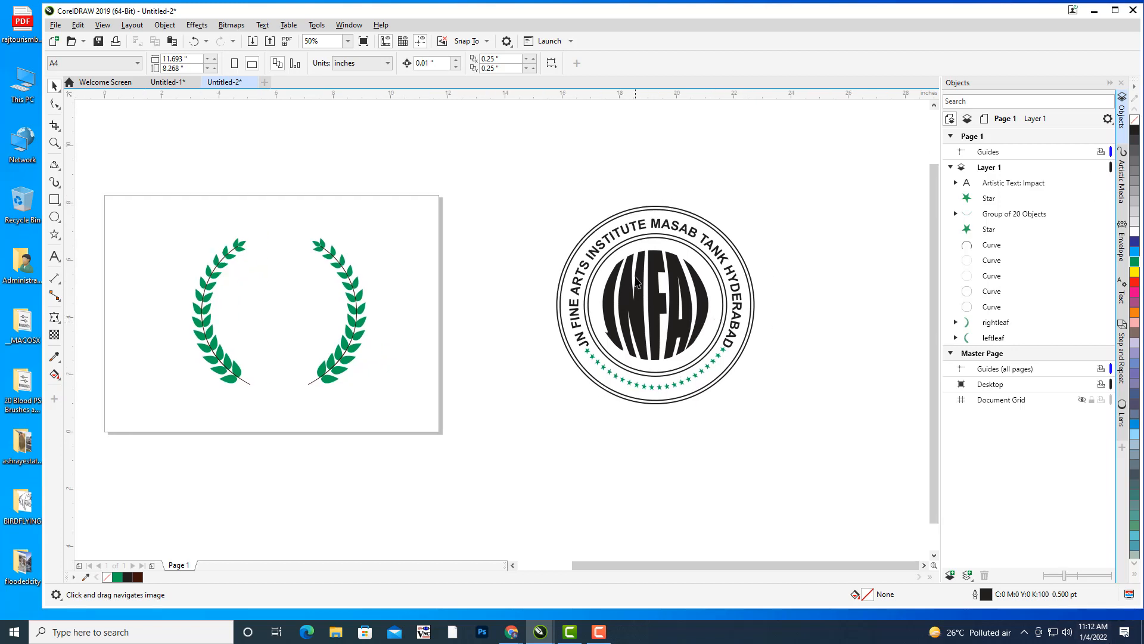
{"action": "left_click", "coordinate": [593, 250]}
{"action": "left_click_drag", "start_coordinate": [813, 207], "coordinate": [782, 211]}
{"action": "left_click", "coordinate": [795, 253]}
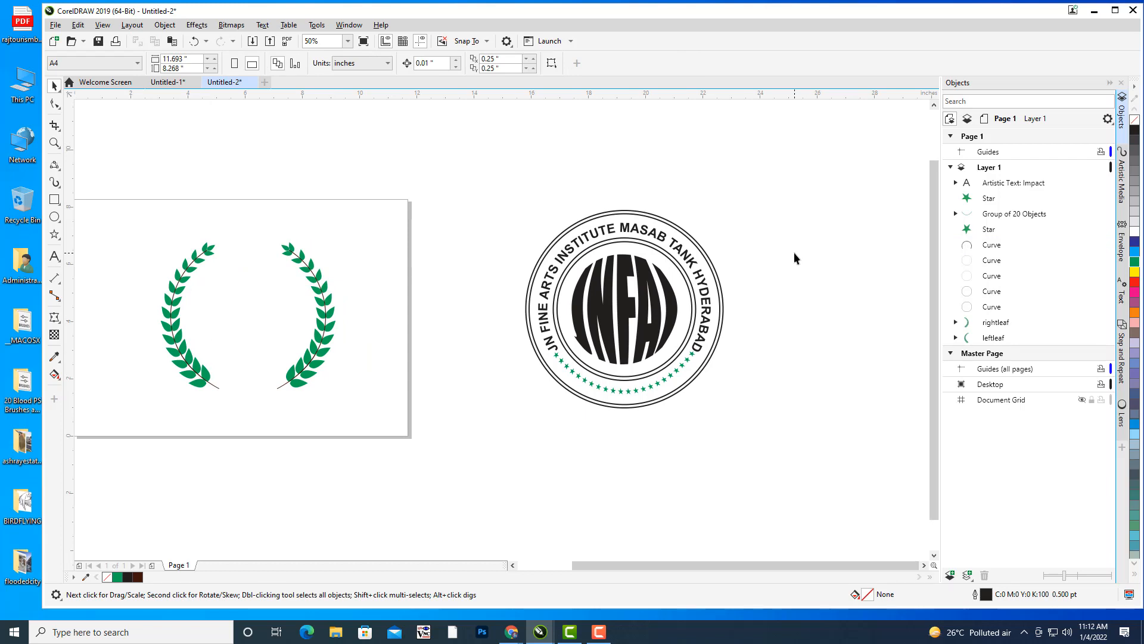
{"action": "left_click_drag", "start_coordinate": [675, 280], "coordinate": [713, 266]}
{"action": "left_click_drag", "start_coordinate": [618, 236], "coordinate": [654, 236]}
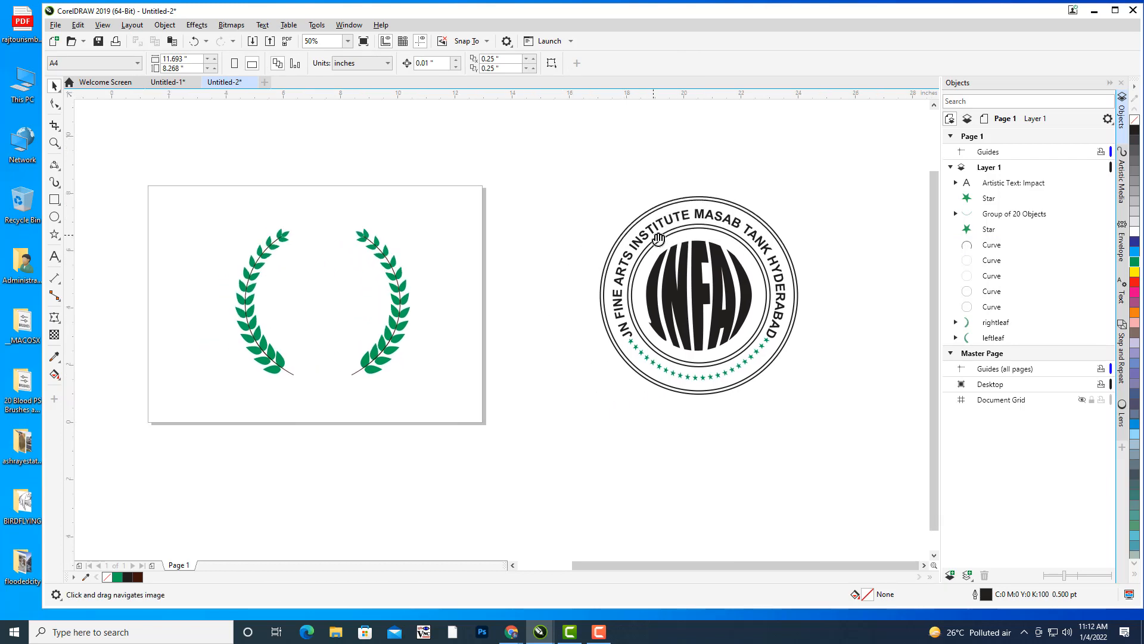
Group all the badge's circles, lettering and stars, and center the group on the page
{"action": "left_click_drag", "start_coordinate": [895, 455], "coordinate": [896, 456]}
{"action": "left_click_drag", "start_coordinate": [822, 282], "coordinate": [855, 288]}
{"action": "key", "text": "ctrl+g"}
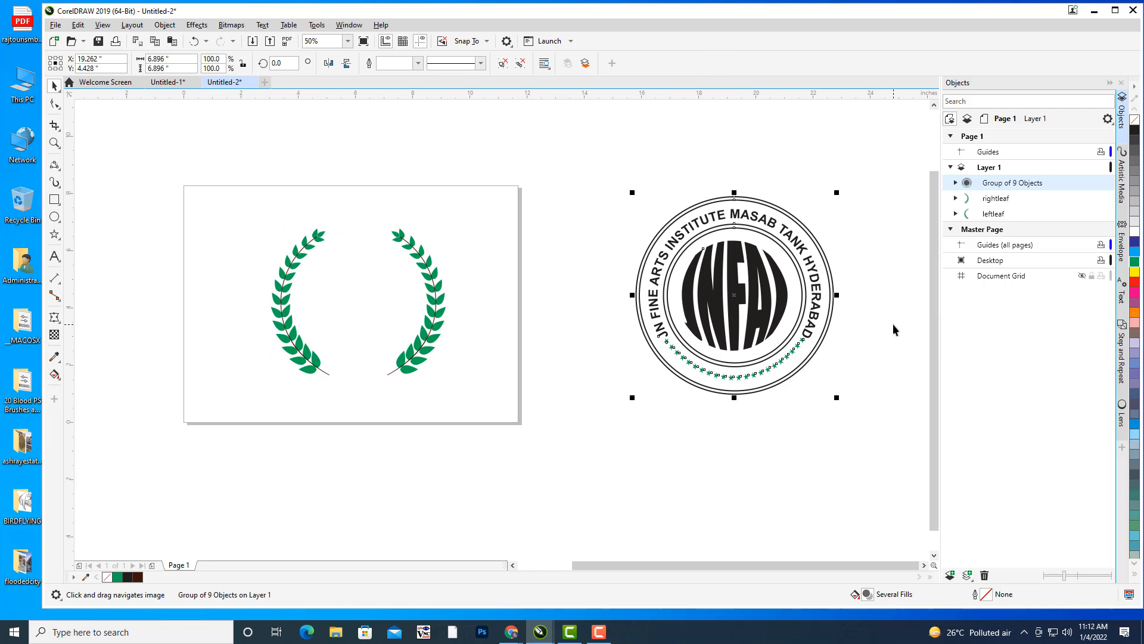
{"action": "left_click_drag", "start_coordinate": [863, 285], "coordinate": [852, 283]}
{"action": "key", "text": "p"}
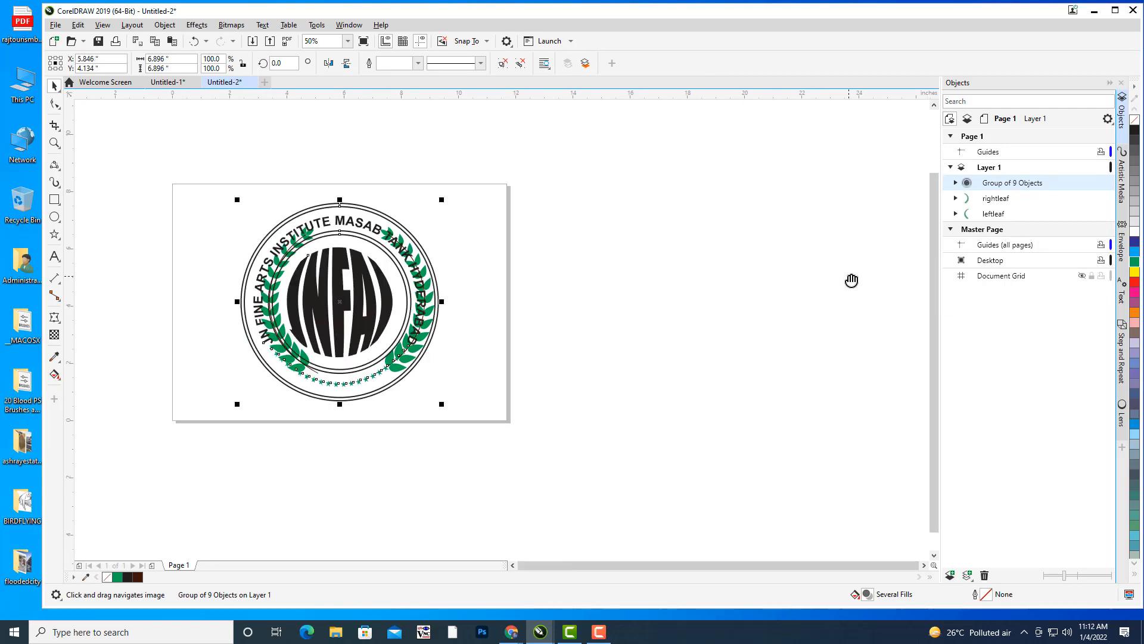
Scale the badge group down to about 4.3 inches in diameter and place it centrally between the two leaf branches
{"action": "left_click_drag", "start_coordinate": [534, 278], "coordinate": [661, 256]}
{"action": "scroll", "coordinate": [530, 213], "scroll_direction": "up", "scroll_amount": 2}
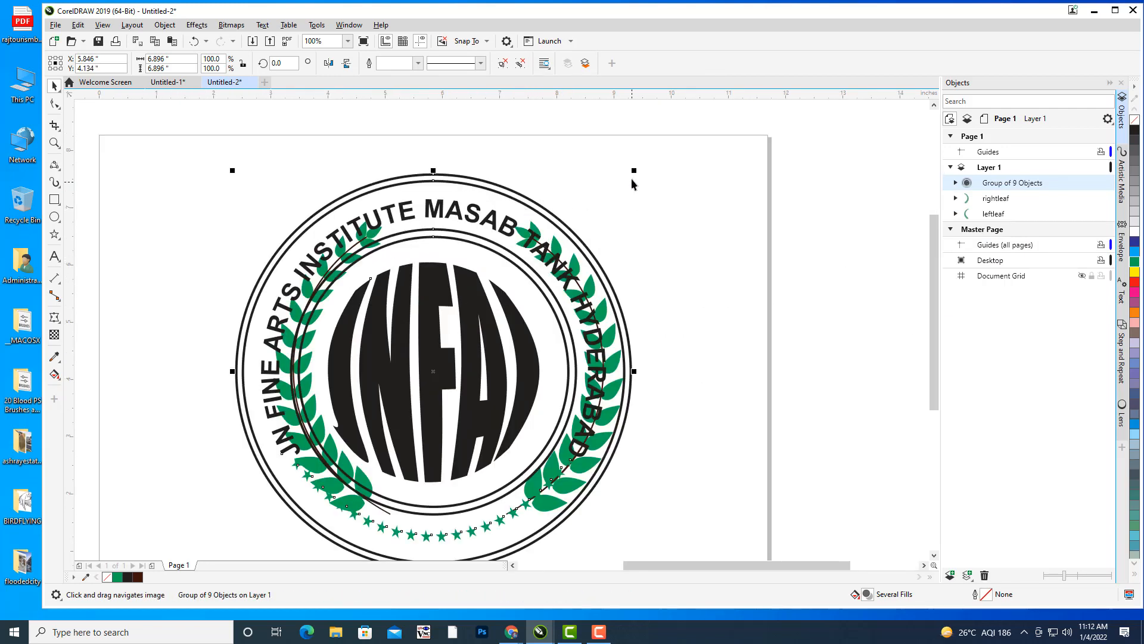
{"action": "left_click_drag", "start_coordinate": [635, 169], "coordinate": [576, 246]}
{"action": "left_click_drag", "start_coordinate": [453, 373], "coordinate": [521, 323]}
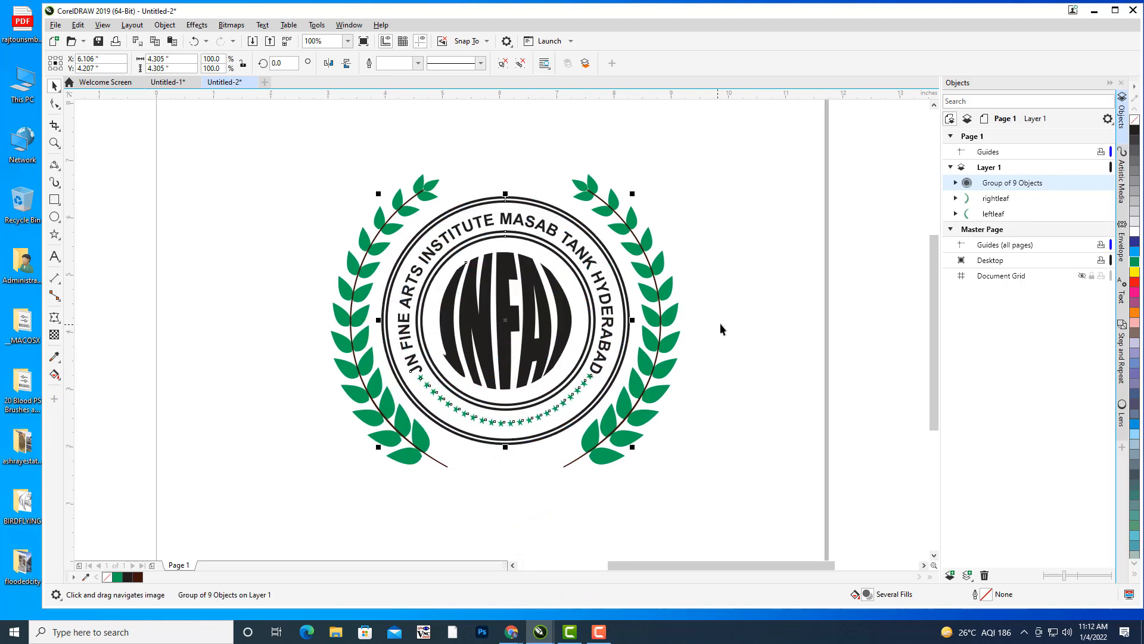
{"action": "left_click", "coordinate": [764, 300]}
{"action": "scroll", "coordinate": [764, 298], "scroll_direction": "down", "scroll_amount": 2}
{"action": "scroll", "coordinate": [682, 302], "scroll_direction": "up", "scroll_amount": 2}
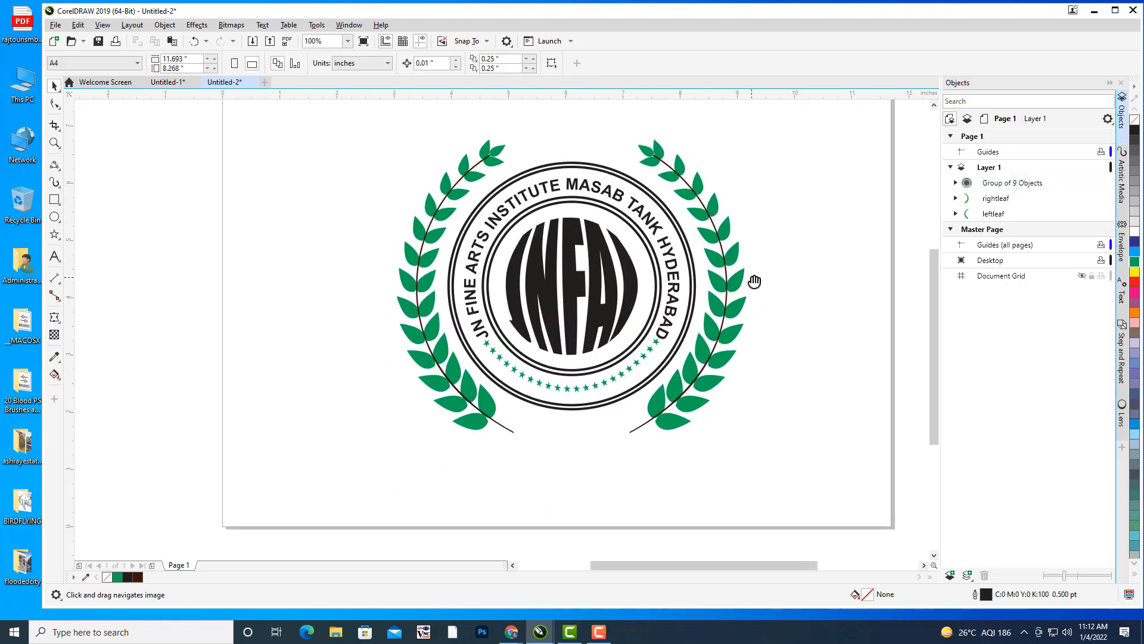
Nudge the left leaf branch 0.01 inch outward and the right leaf branch slightly upward to Y 4.224 inches
{"action": "left_click", "coordinate": [437, 343]}
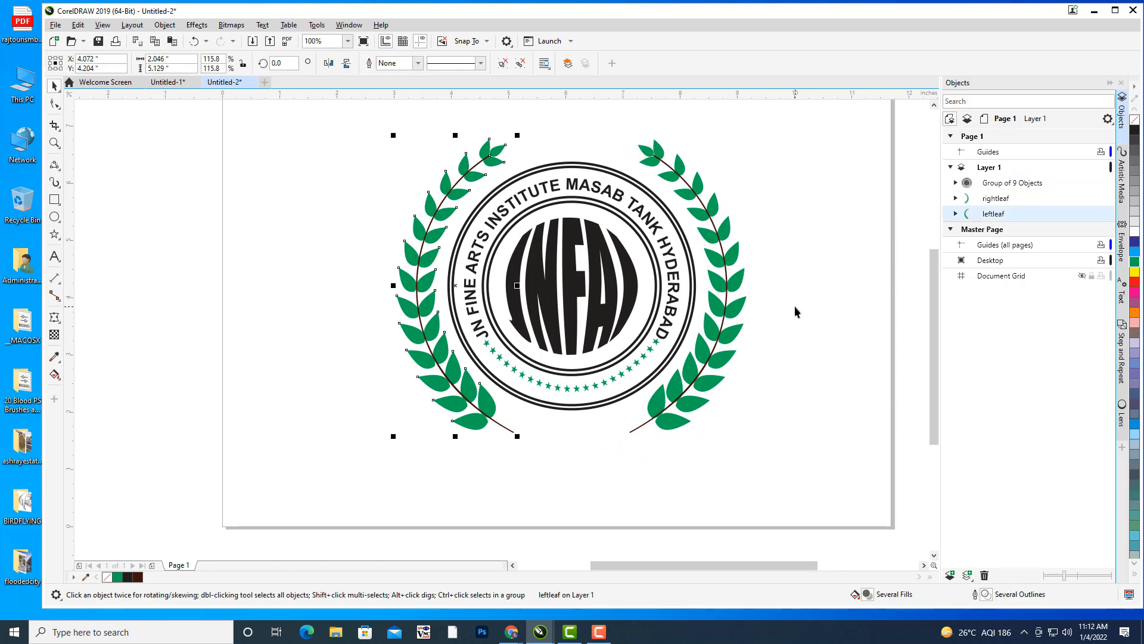
{"action": "key", "text": "Left"}
{"action": "key", "text": "Left"}
{"action": "key", "text": "Right"}
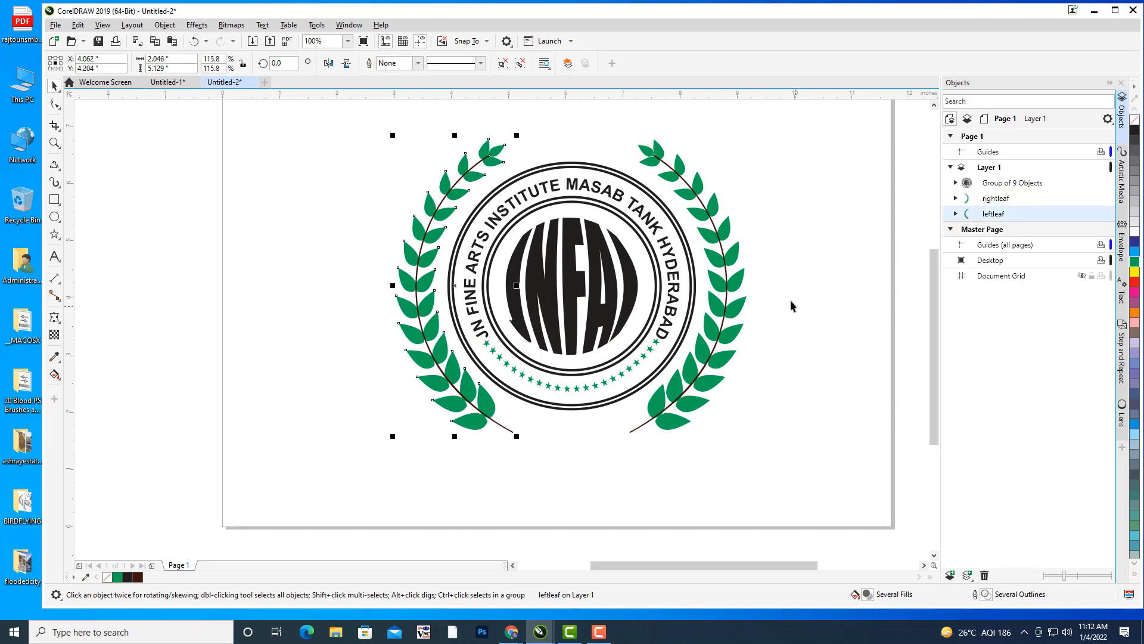
{"action": "left_click", "coordinate": [721, 290]}
{"action": "key", "text": "Up"}
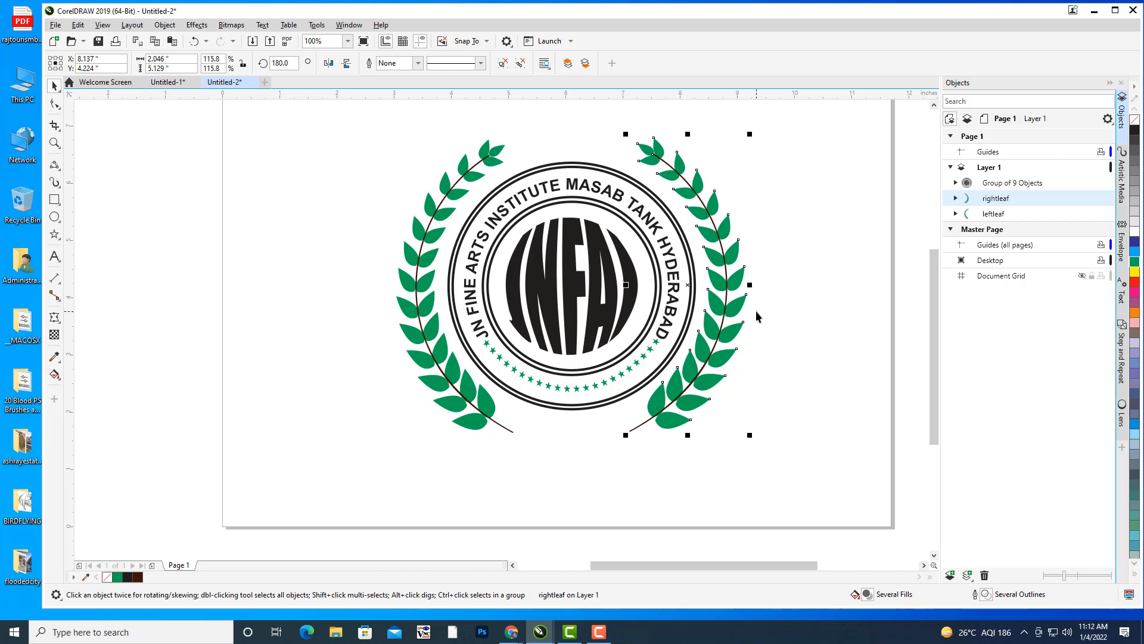
{"action": "left_click", "coordinate": [785, 295]}
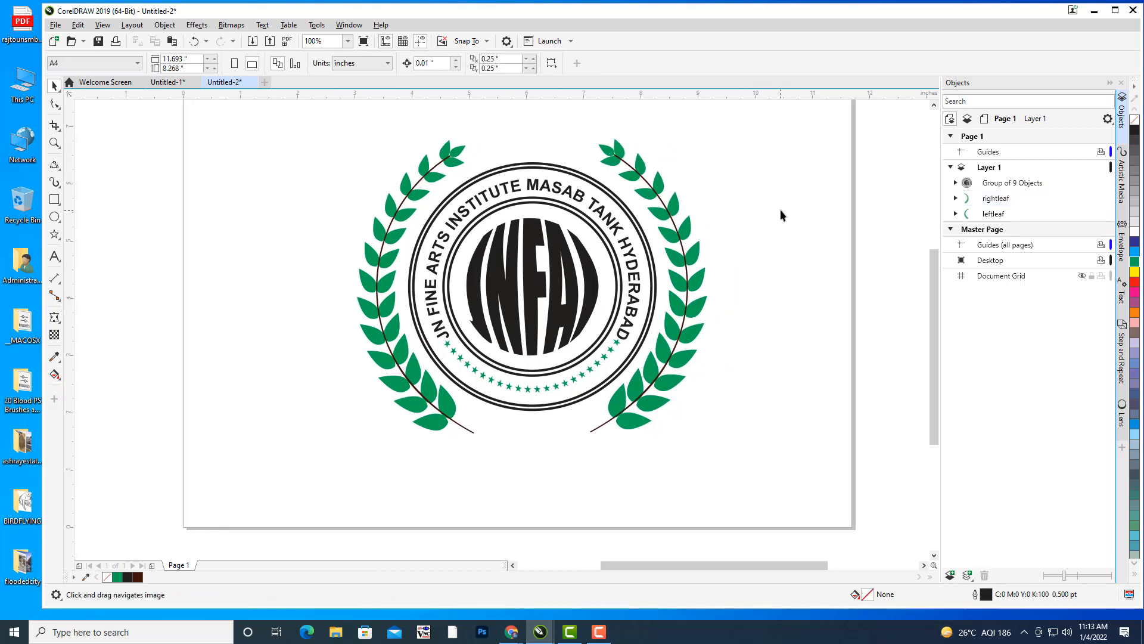
Select the badge group and both leaf branches and enlarge them around their center to about 8.85 inches wide
{"action": "scroll", "coordinate": [781, 209], "scroll_direction": "down", "scroll_amount": 1}
{"action": "left_click_drag", "start_coordinate": [788, 205], "coordinate": [762, 223]}
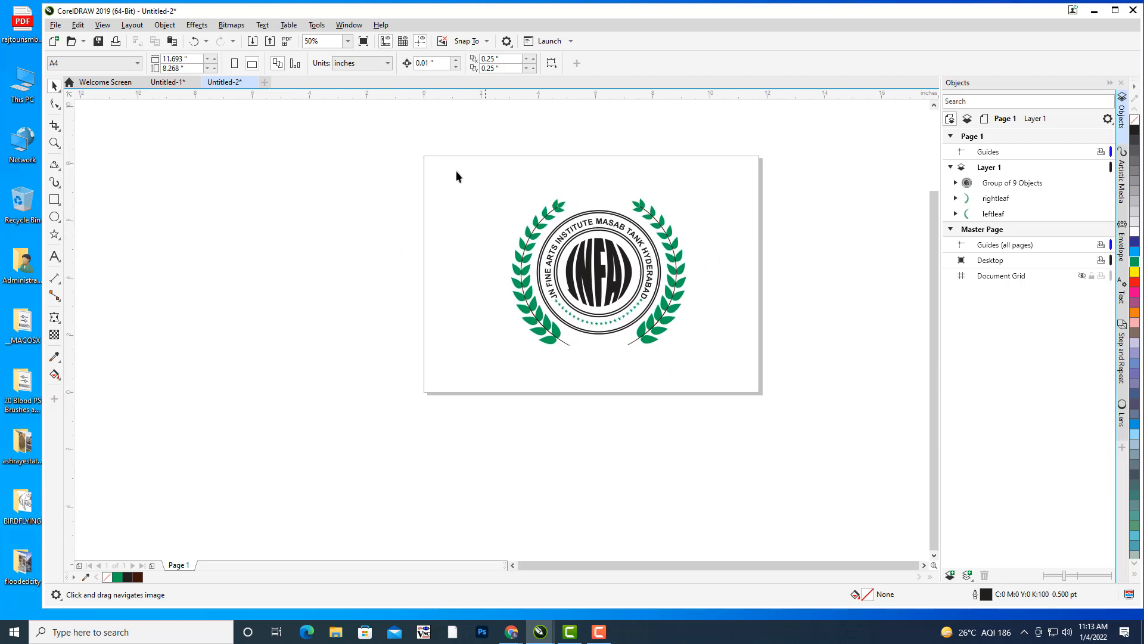
{"action": "left_click_drag", "start_coordinate": [748, 400], "coordinate": [748, 401]}
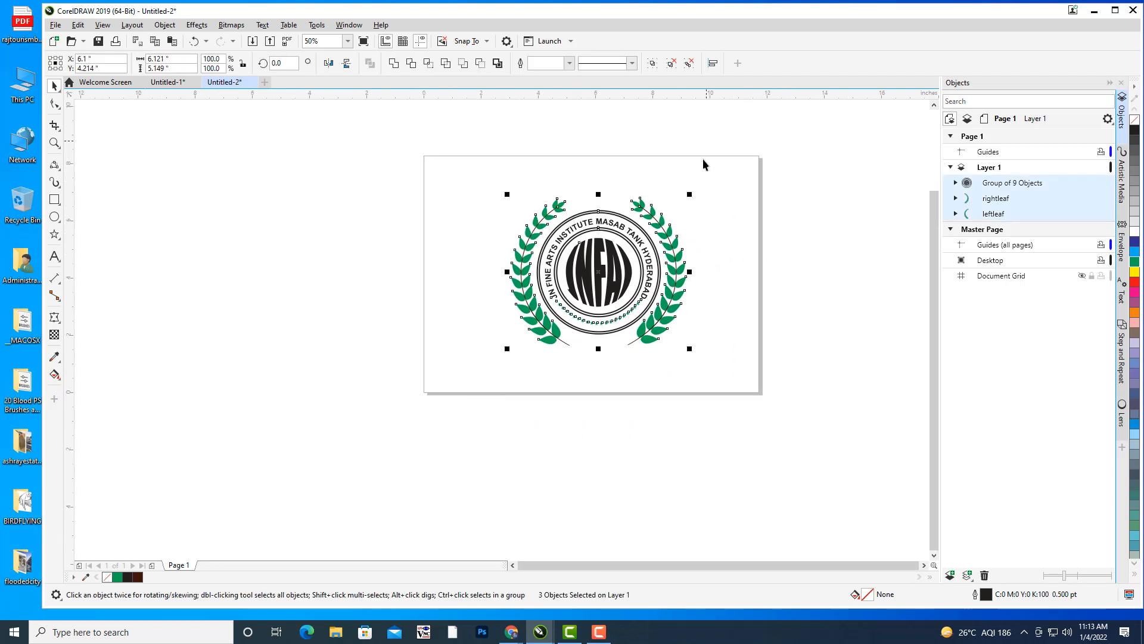
{"action": "left_click_drag", "start_coordinate": [691, 195], "coordinate": [725, 170]}
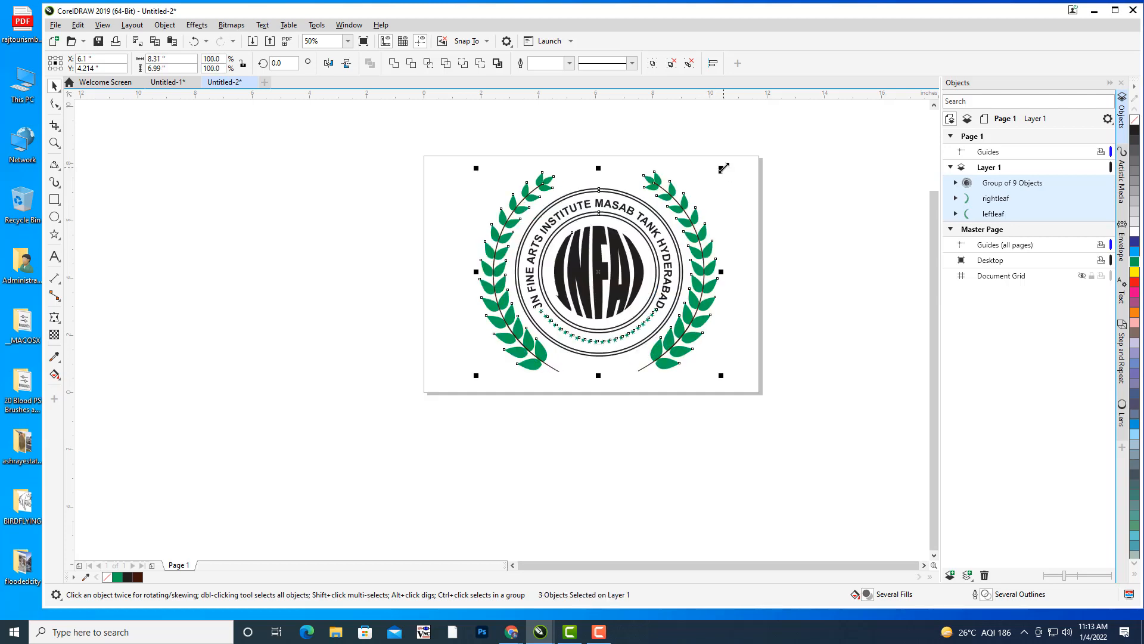
{"action": "left_click_drag", "start_coordinate": [724, 168], "coordinate": [732, 162]}
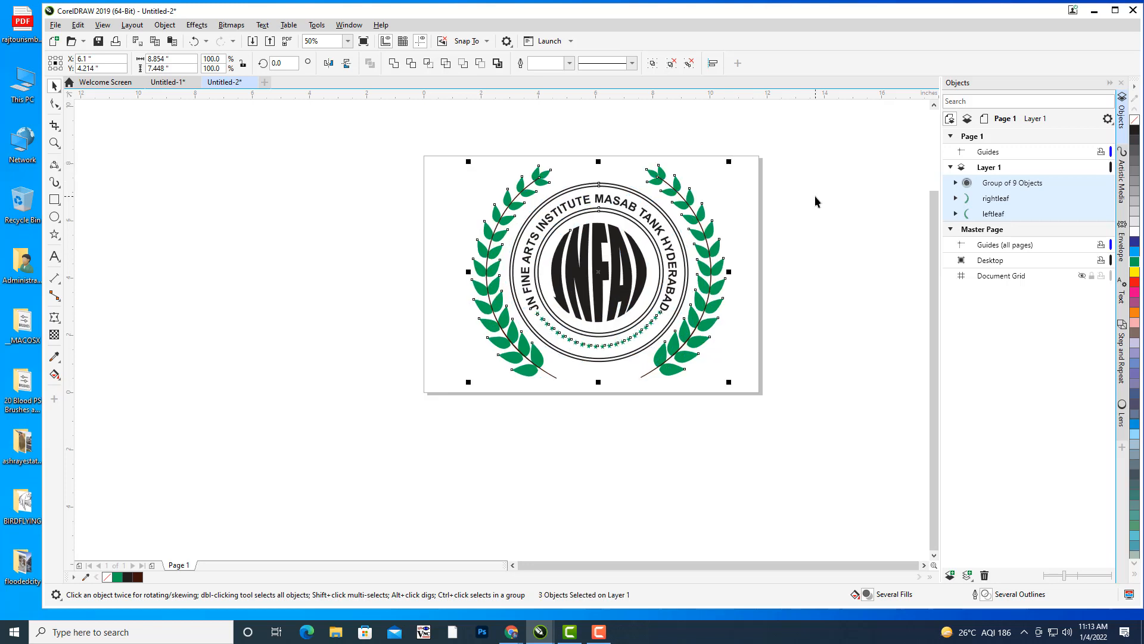
Reselect the badge group and both leaf branches and nudge the whole emblem up to Y 4.364 inches
{"action": "left_click", "coordinate": [800, 307]}
{"action": "left_click_drag", "start_coordinate": [790, 340], "coordinate": [746, 430]}
{"action": "left_click_drag", "start_coordinate": [399, 243], "coordinate": [590, 364]}
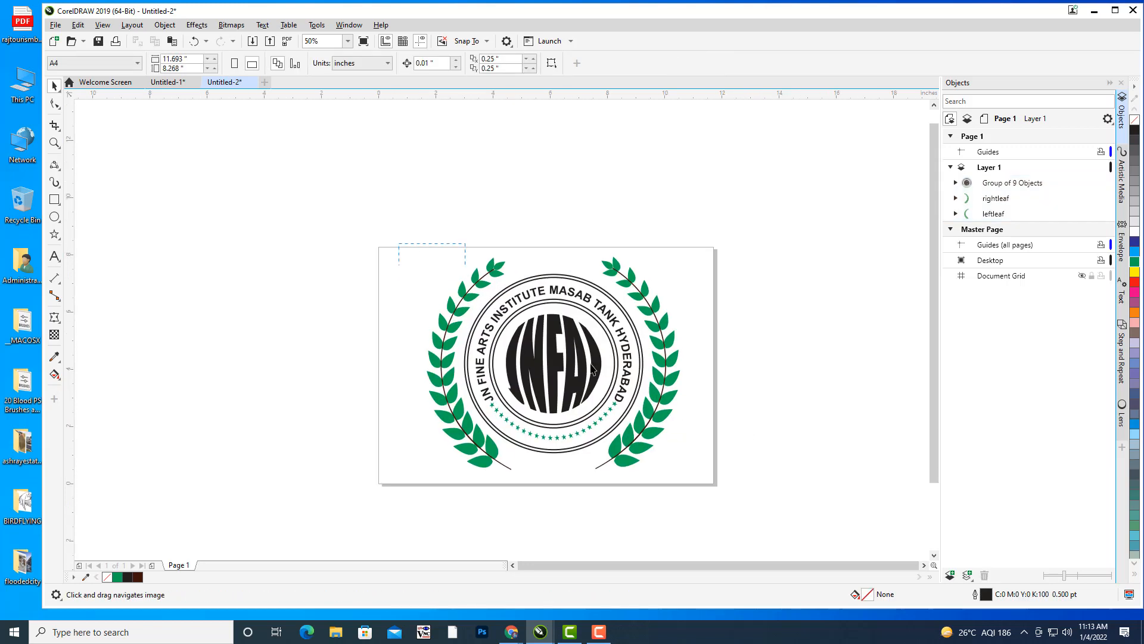
{"action": "left_click_drag", "start_coordinate": [753, 526], "coordinate": [754, 527]}
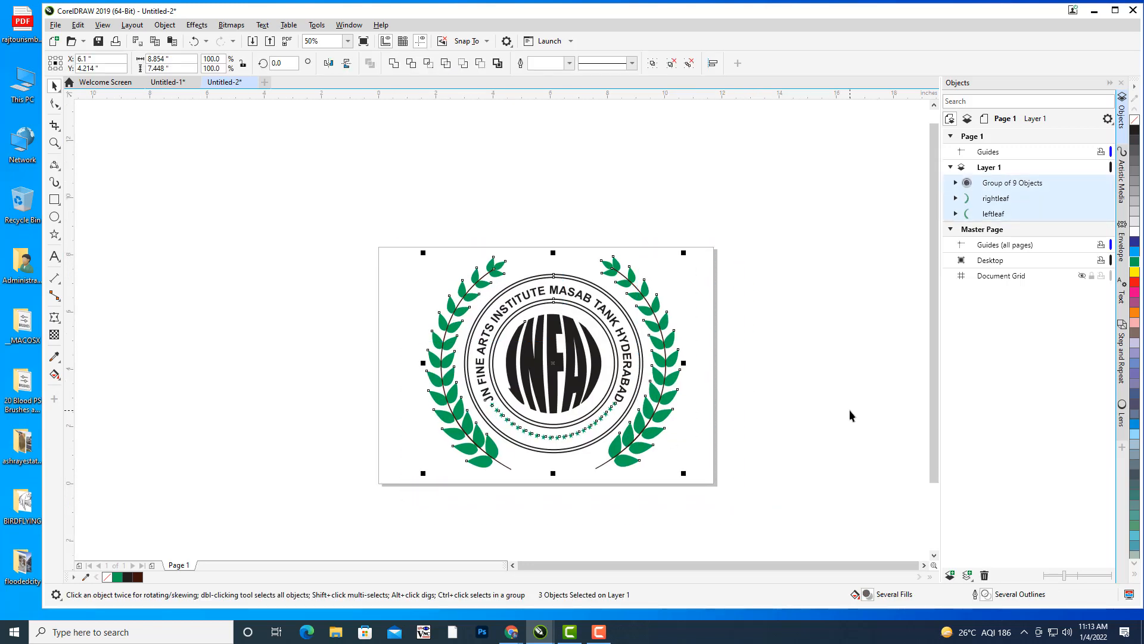
{"action": "key", "text": "Up"}
{"action": "key", "text": "Up"}
{"action": "key", "text": "Up"}
{"action": "key", "text": "Up"}
{"action": "key", "text": "Up"}
{"action": "key", "text": "Up"}
{"action": "key", "text": "Up"}
{"action": "key", "text": "Up"}
{"action": "key", "text": "Up"}
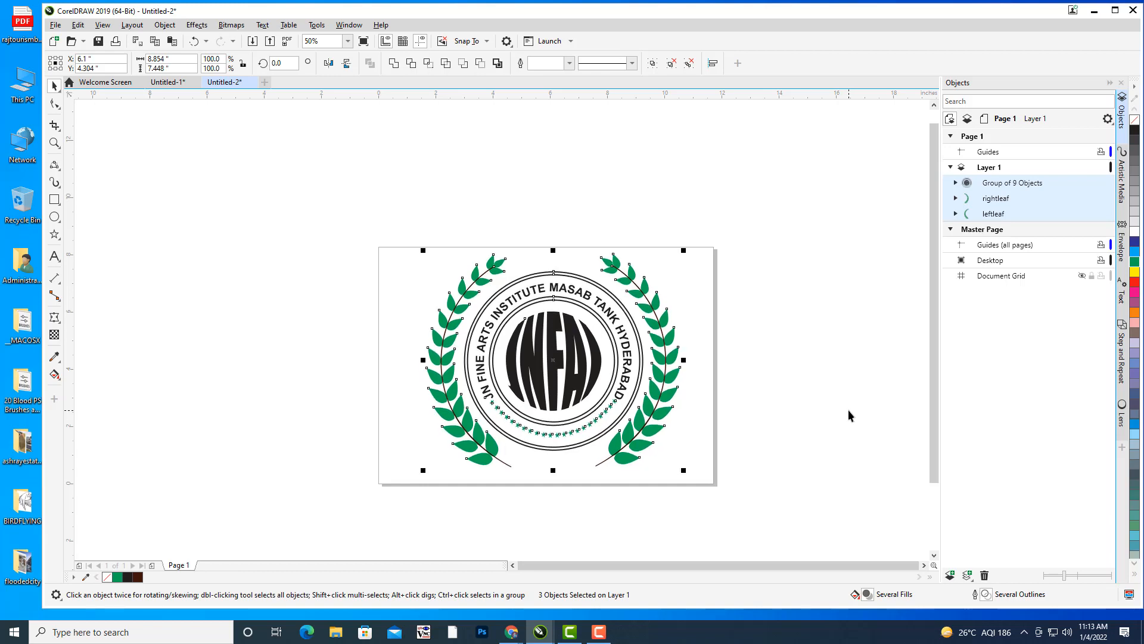
{"action": "key", "text": "Up"}
{"action": "key", "text": "Up"}
{"action": "key", "text": "Up"}
{"action": "key", "text": "Up"}
{"action": "key", "text": "Up"}
{"action": "key", "text": "Up"}
{"action": "key", "text": "Up"}
{"action": "key", "text": "Up"}
{"action": "key", "text": "Up"}
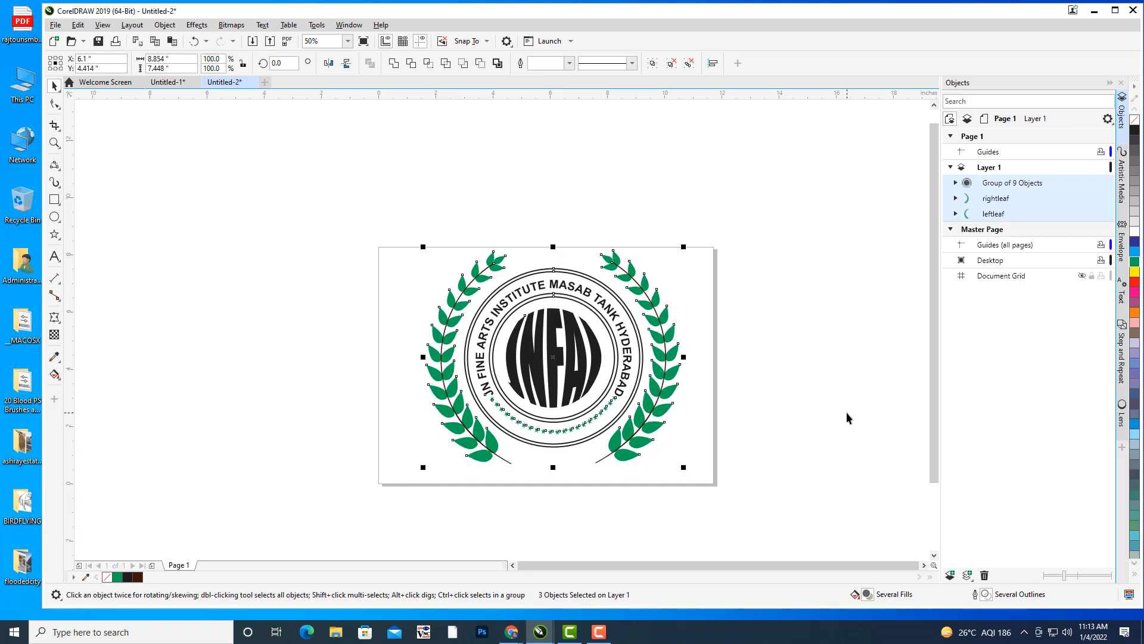
{"action": "key", "text": "Down"}
{"action": "key", "text": "Down"}
{"action": "key", "text": "Down"}
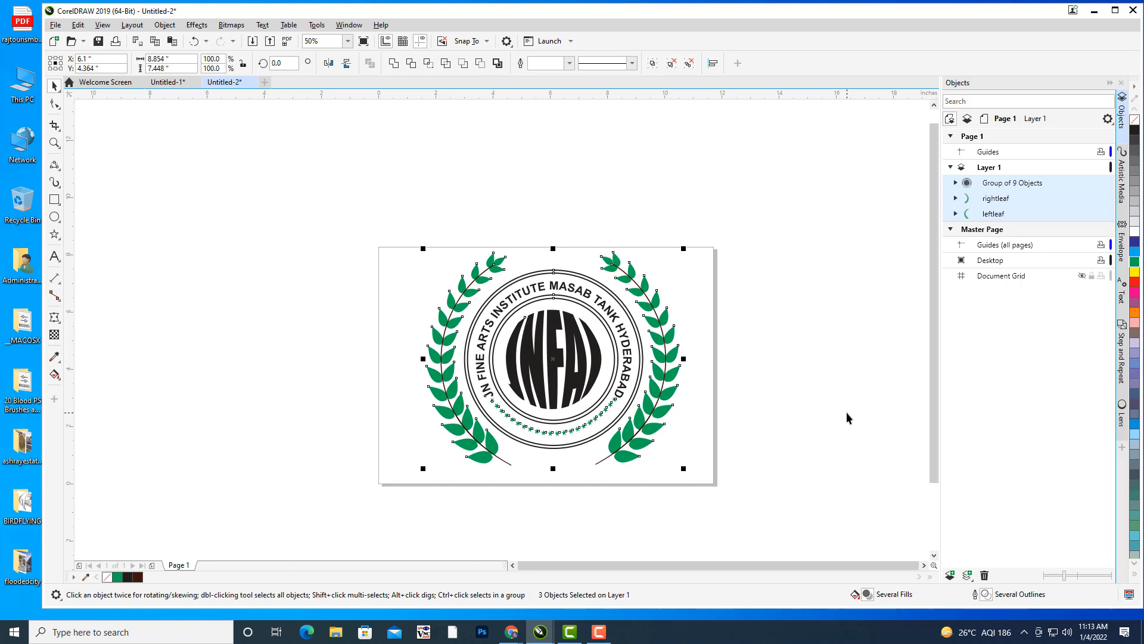
Add the artistic text "SINCE 1947" below the badge, between the lower ends of the two branches
{"action": "left_click", "coordinate": [725, 372]}
{"action": "left_click_drag", "start_coordinate": [632, 442], "coordinate": [634, 330]}
{"action": "scroll", "coordinate": [582, 317], "scroll_direction": "up", "scroll_amount": 1}
{"action": "left_click", "coordinate": [55, 256]}
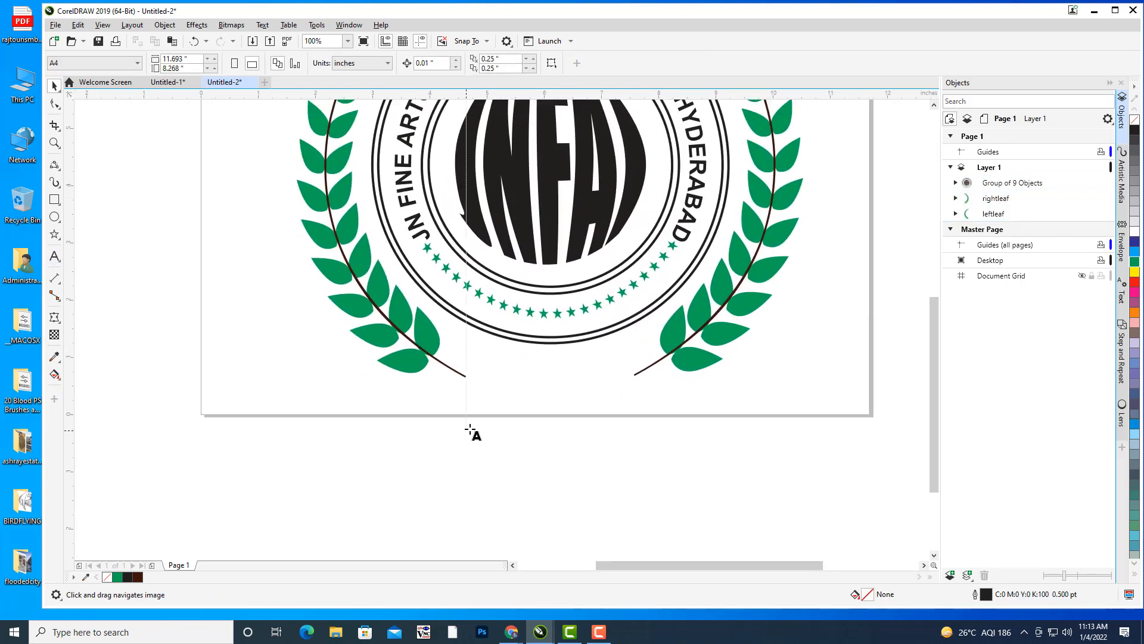
{"action": "left_click", "coordinate": [499, 376]}
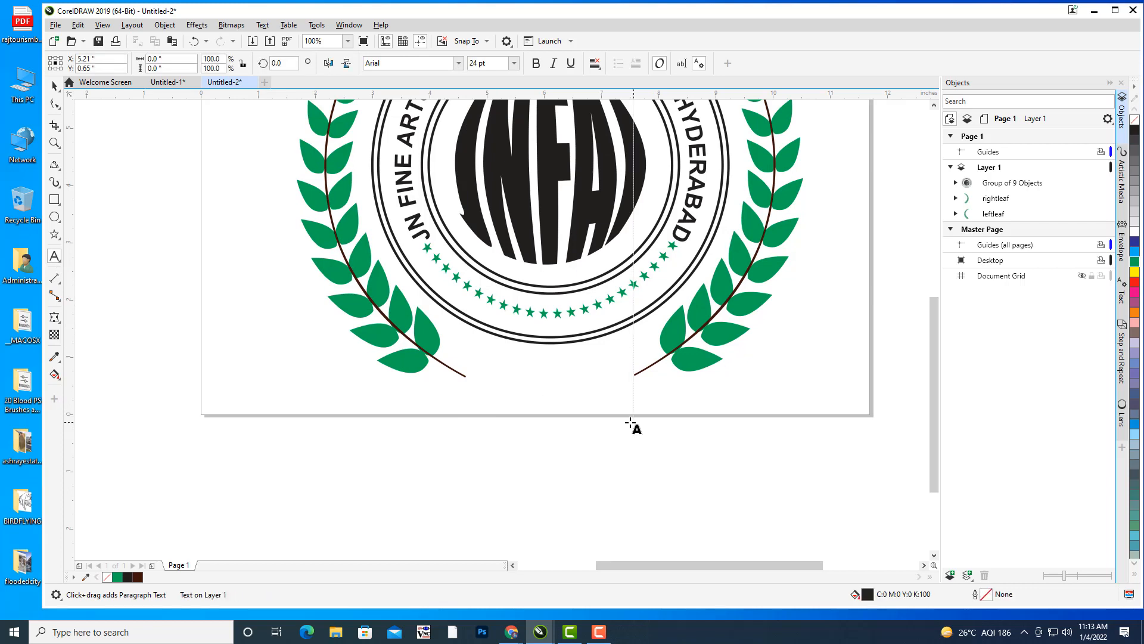
{"action": "type", "text": "SINCE 1"}
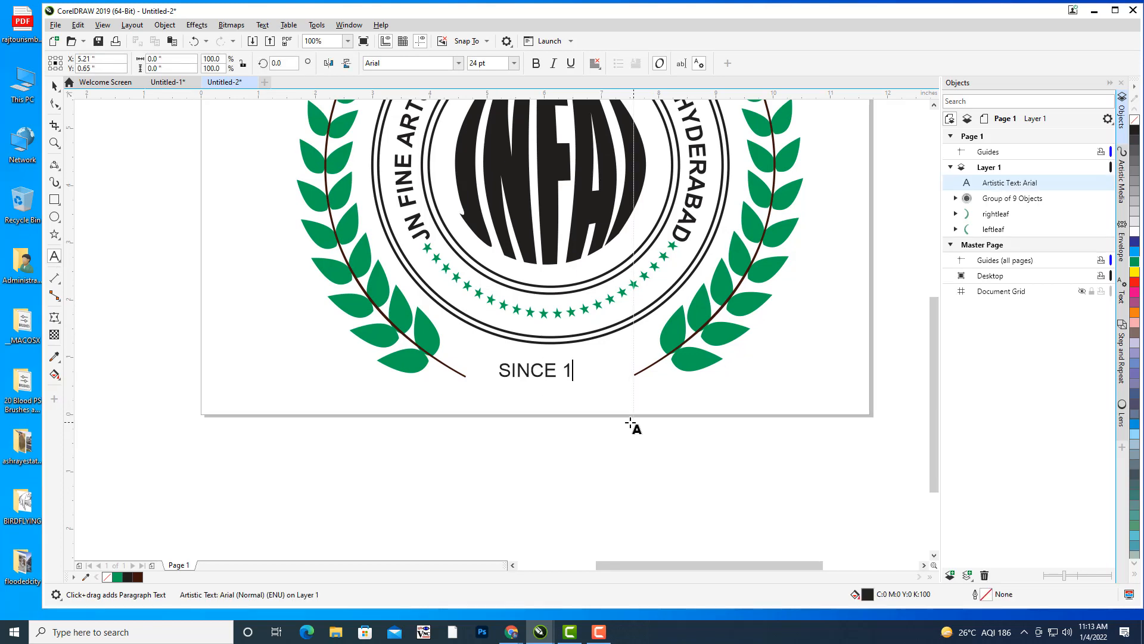
{"action": "type", "text": "947"}
{"action": "left_click", "coordinate": [56, 88]}
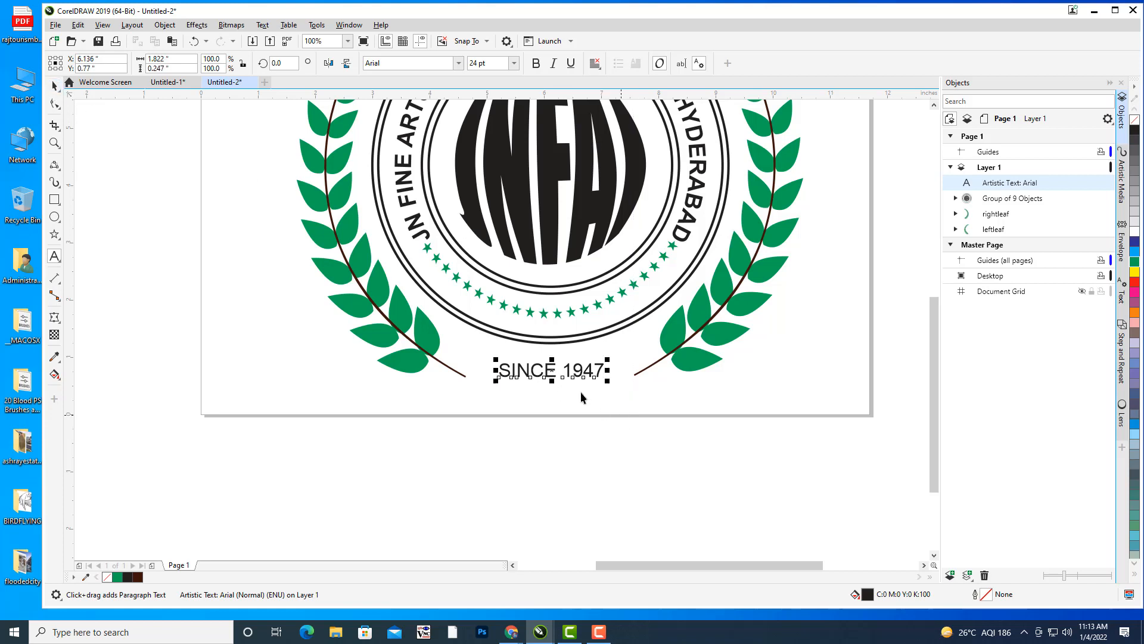
Enlarge the "SINCE 1947" text to about 30 pt and set its font to Impact
{"action": "left_click_drag", "start_coordinate": [601, 375], "coordinate": [621, 353]}
{"action": "left_click", "coordinate": [391, 64]}
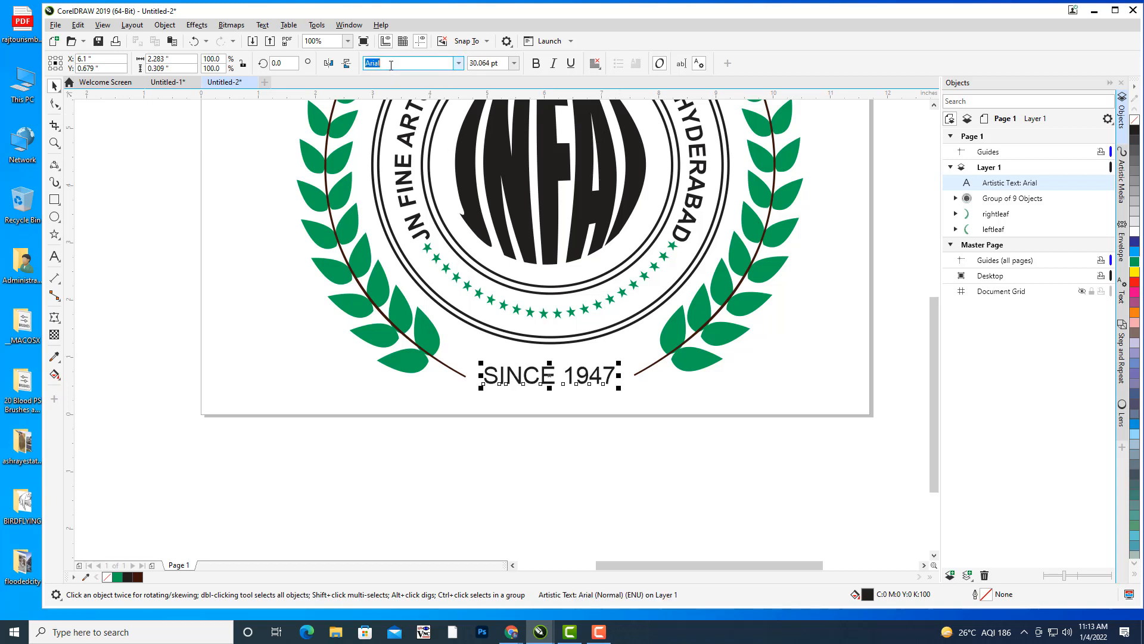
{"action": "type", "text": "Impact"}
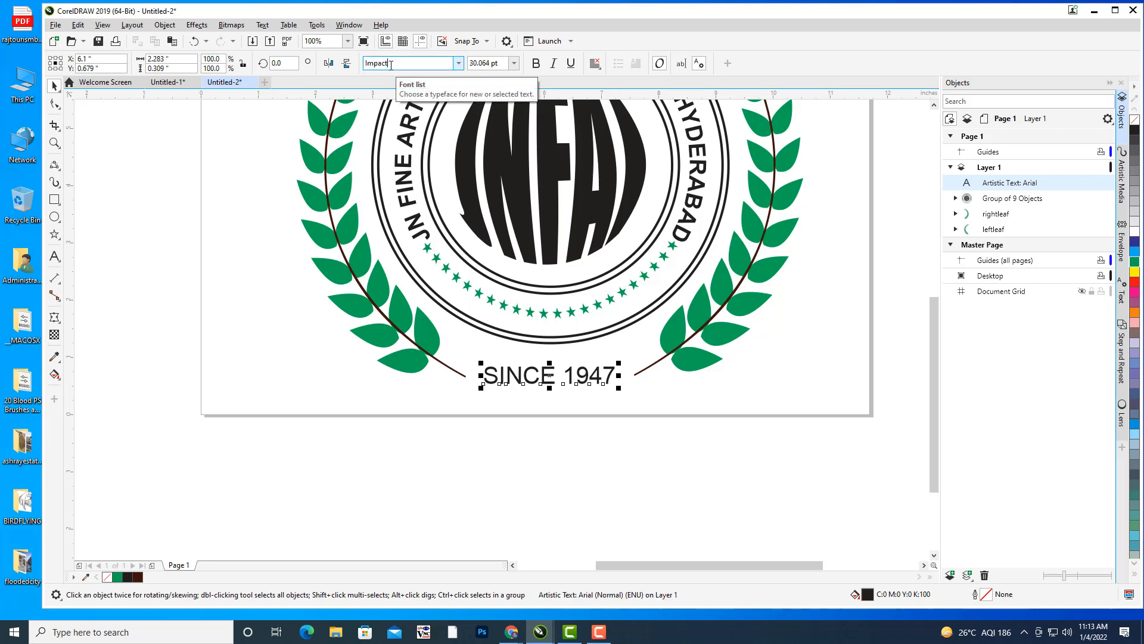
{"action": "key", "text": "Return"}
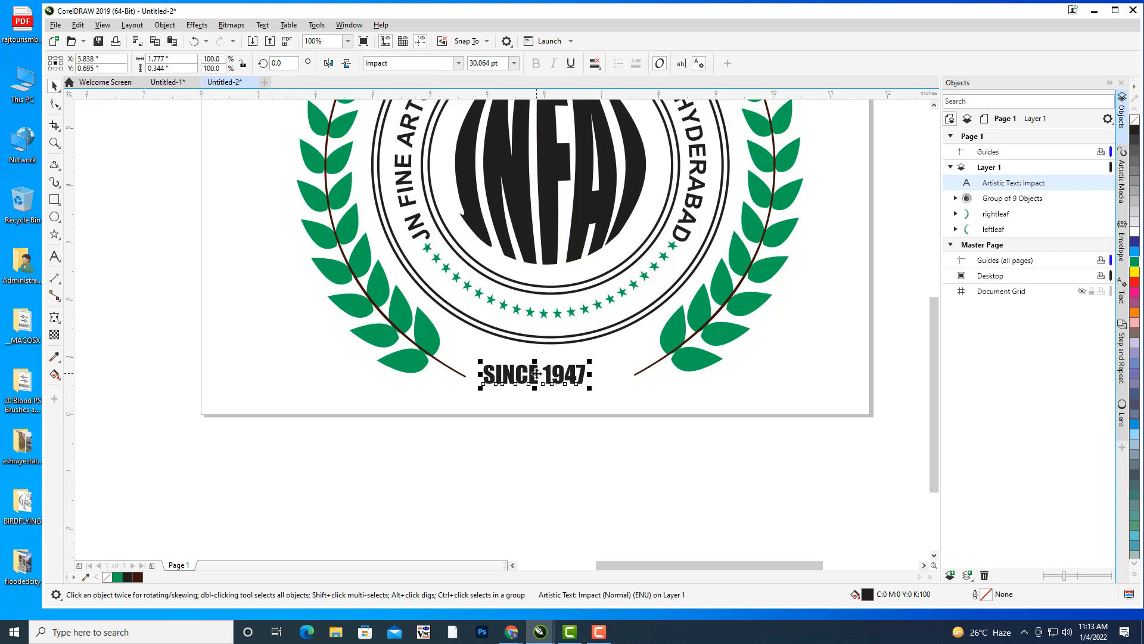
Enlarge the "SINCE 1947" text to about 32.8 pt and position it between the branch ends at X 6.09, Y 0.709 inches
{"action": "left_click_drag", "start_coordinate": [537, 379], "coordinate": [616, 350]}
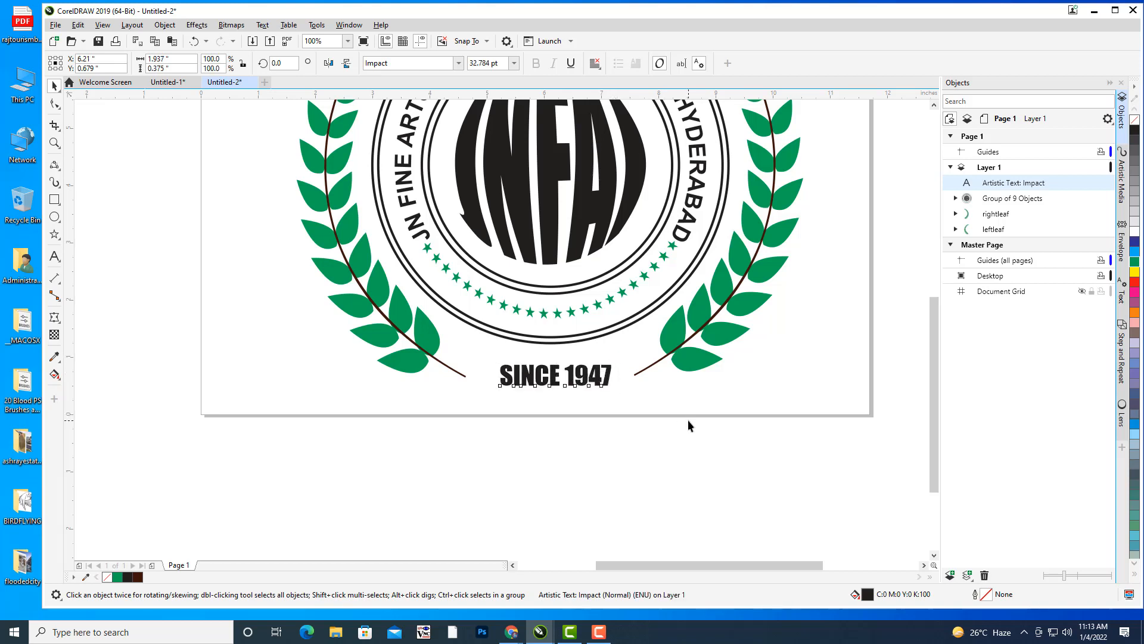
{"action": "key", "text": "Left"}
{"action": "key", "text": "Left"}
{"action": "key", "text": "Left"}
{"action": "key", "text": "Left"}
{"action": "key", "text": "Left"}
{"action": "key", "text": "Left"}
{"action": "key", "text": "Left"}
{"action": "key", "text": "Left"}
{"action": "key", "text": "Left"}
{"action": "key", "text": "Up"}
{"action": "key", "text": "Up"}
{"action": "key", "text": "Up"}
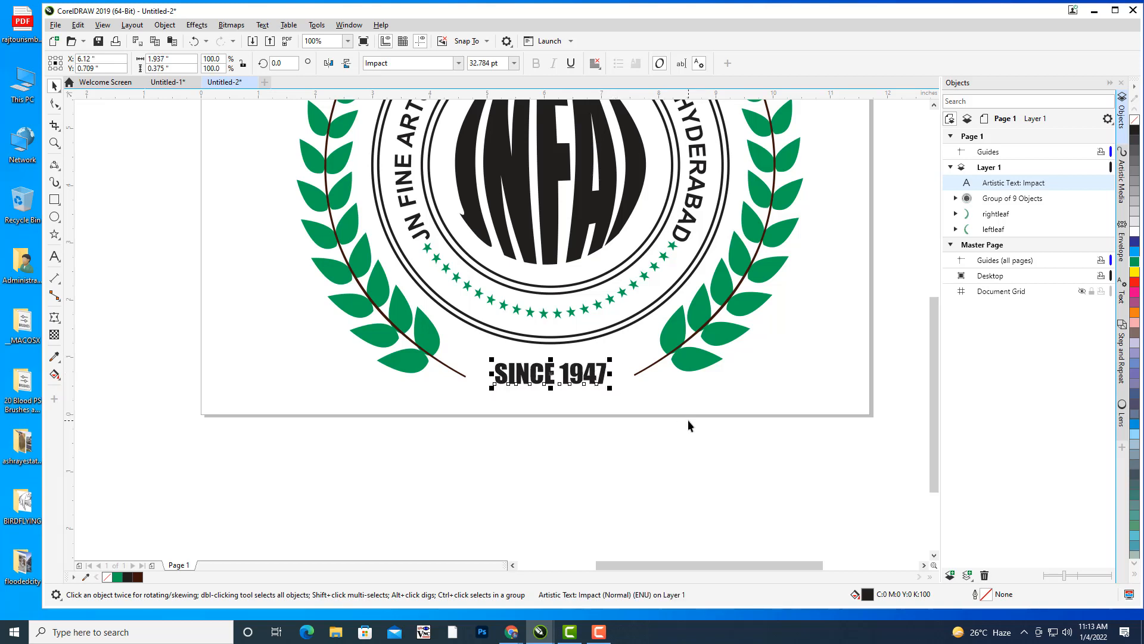
{"action": "key", "text": "Left"}
{"action": "key", "text": "Left"}
{"action": "key", "text": "Left"}
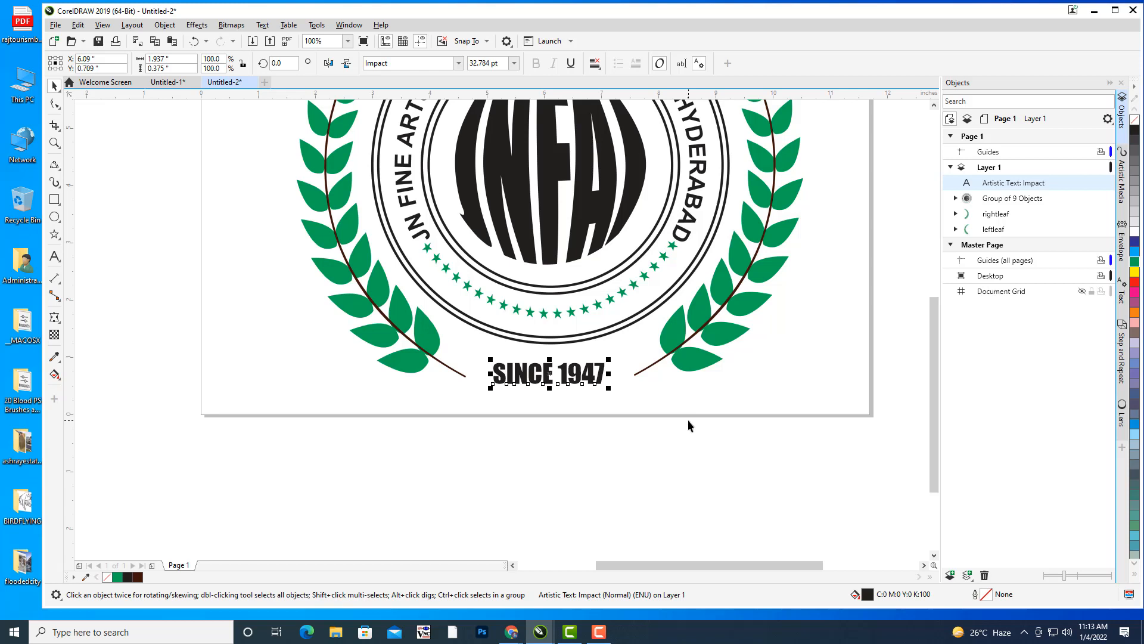
{"action": "left_click", "coordinate": [658, 443]}
Fine-tune the position of the "SINCE 1947" text under the badge to X 6.06, Y 0.729 inches
{"action": "scroll", "coordinate": [746, 266], "scroll_direction": "down", "scroll_amount": 1}
{"action": "left_click_drag", "start_coordinate": [797, 189], "coordinate": [719, 286]}
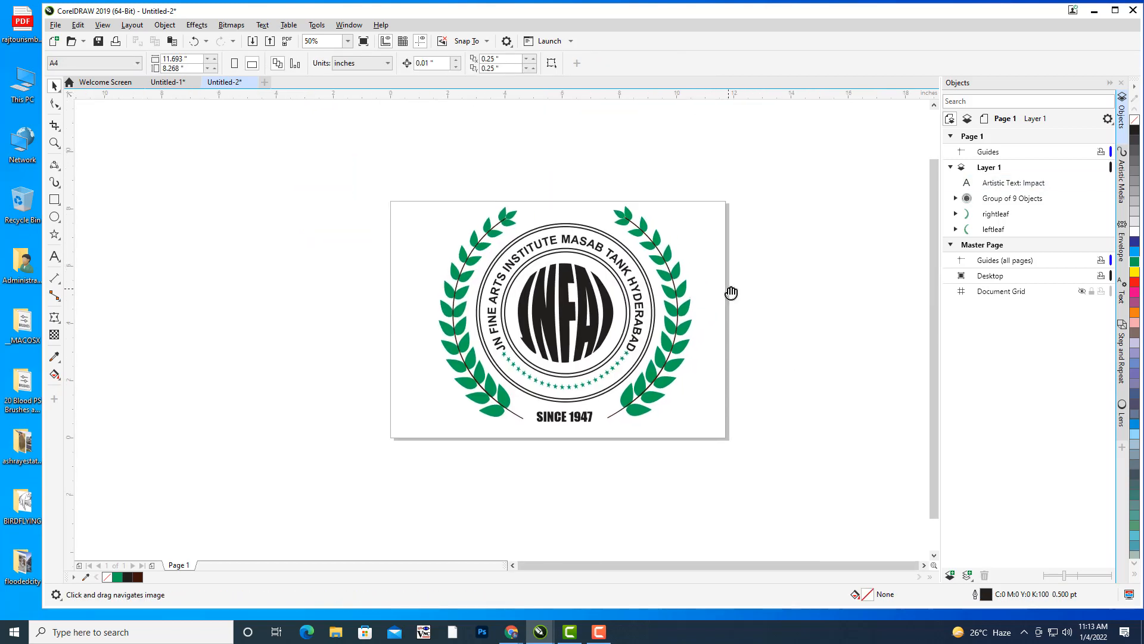
{"action": "left_click_drag", "start_coordinate": [710, 340], "coordinate": [785, 301]}
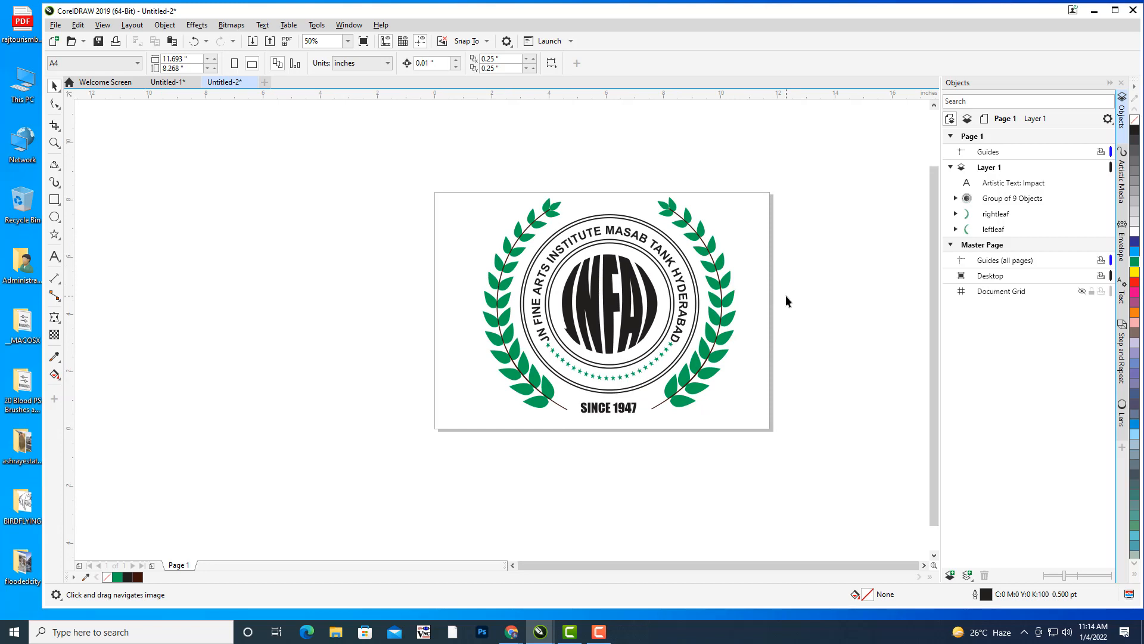
{"action": "left_click_drag", "start_coordinate": [651, 369], "coordinate": [653, 328]}
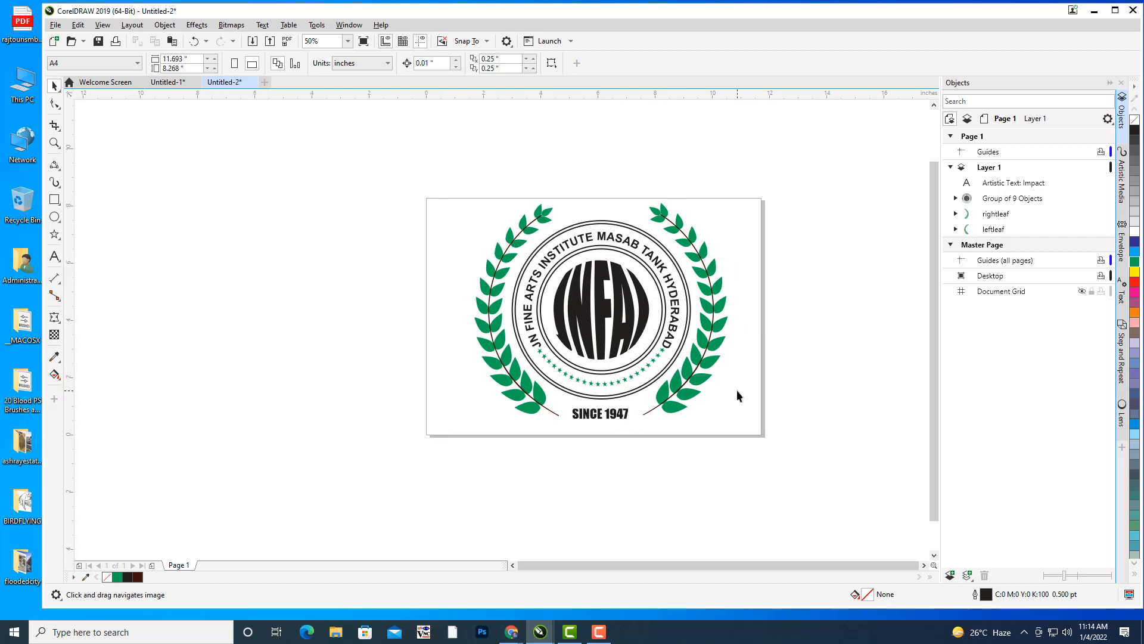
{"action": "key", "text": "space"}
{"action": "left_click", "coordinate": [609, 415]}
{"action": "left_click_drag", "start_coordinate": [740, 311], "coordinate": [724, 313]}
{"action": "key", "text": "Left"}
{"action": "key", "text": "Left"}
{"action": "key", "text": "Left"}
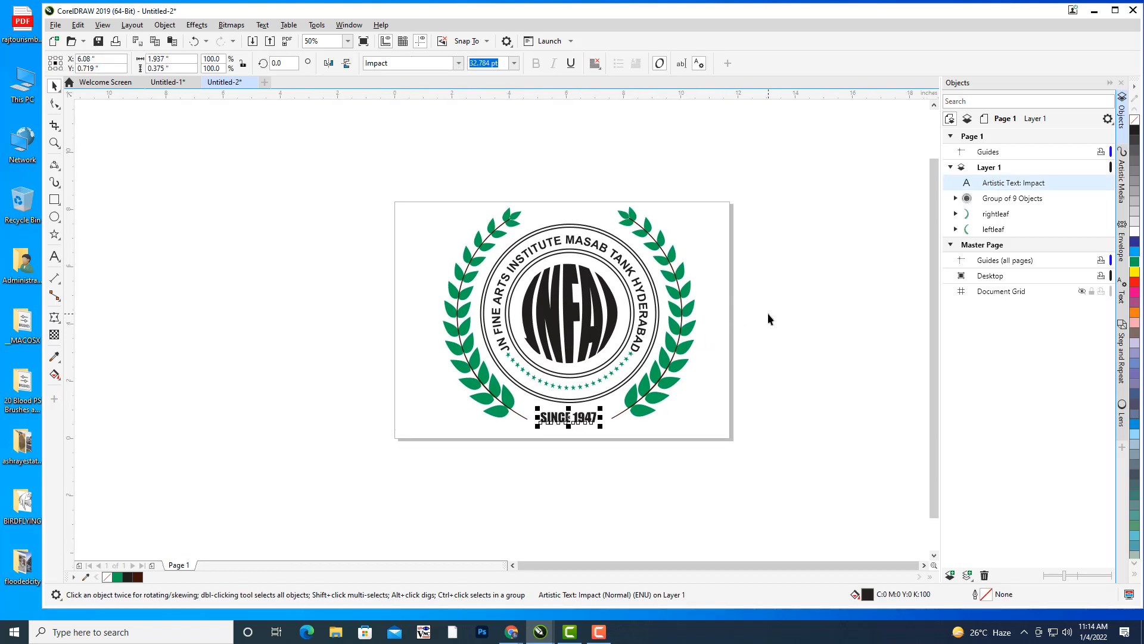
{"action": "key", "text": "Up"}
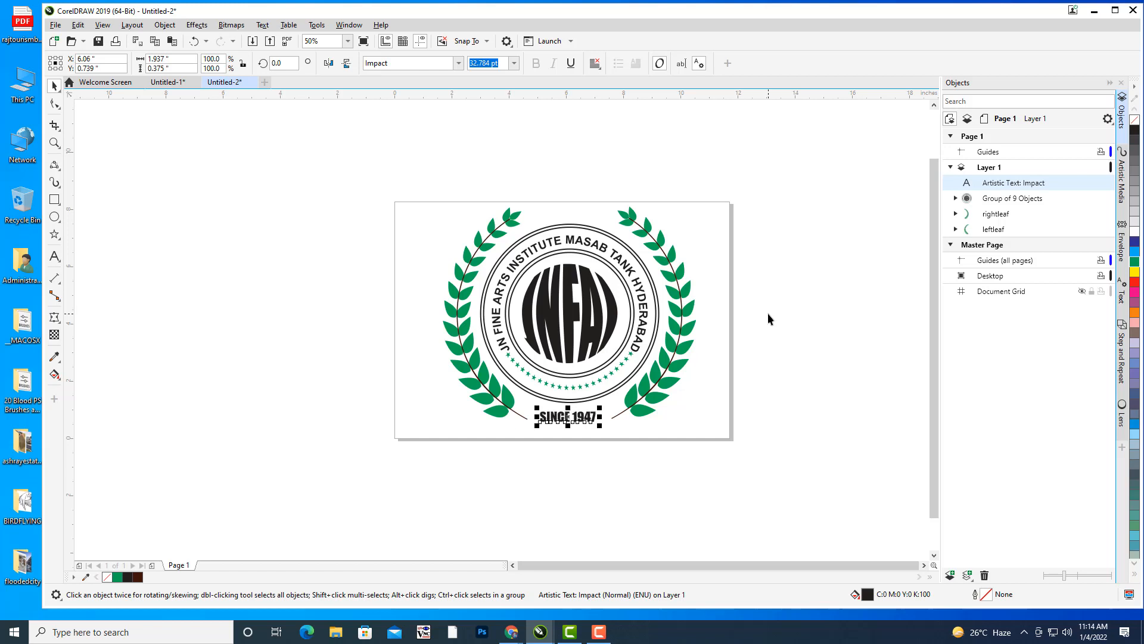
{"action": "key", "text": "space"}
{"action": "mouse_move", "coordinate": [767, 313]}
{"action": "left_mouse_down"}
{"action": "mouse_move", "coordinate": [810, 324]}
{"action": "mouse_move", "coordinate": [757, 322]}
{"action": "left_mouse_up"}
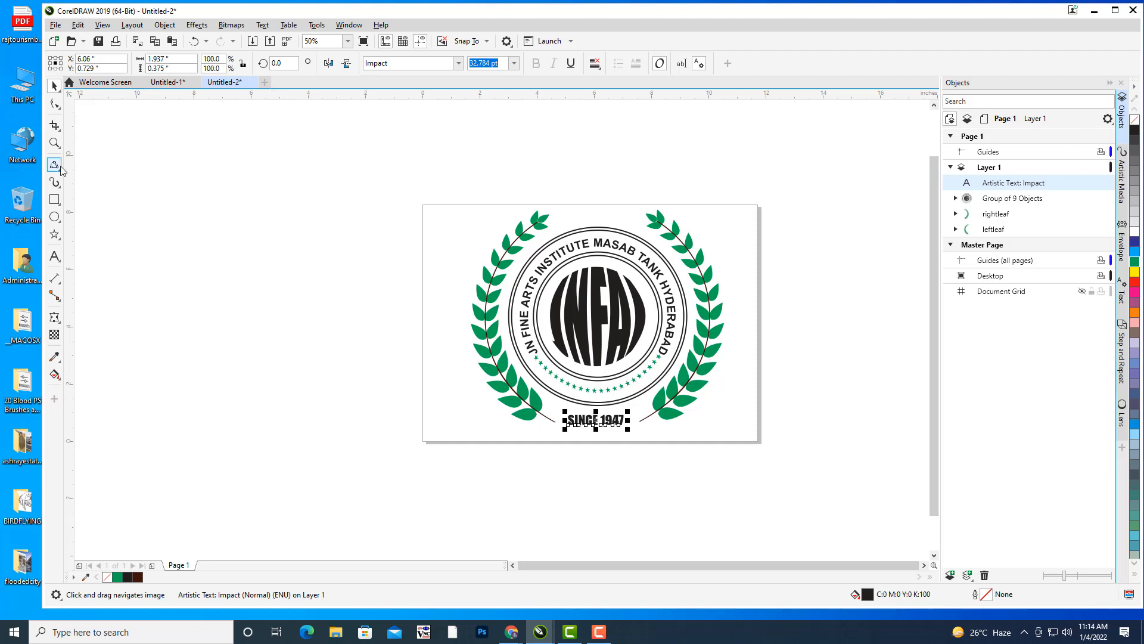
Create a page-sized rectangle behind the emblem and fill it with red
{"action": "double_click", "coordinate": [55, 201]}
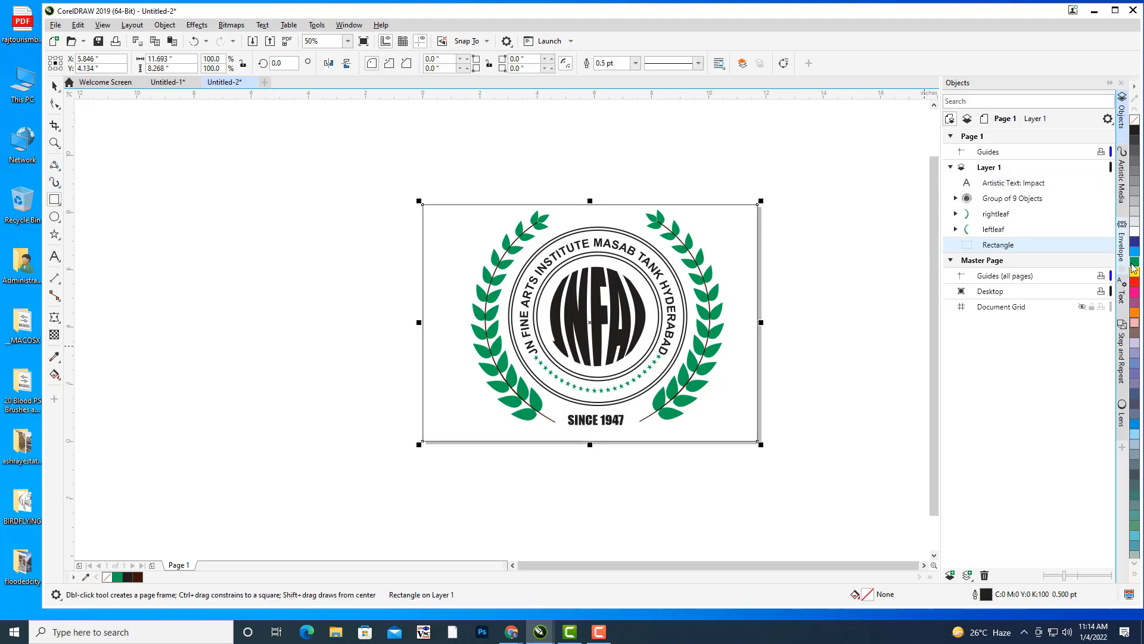
{"action": "left_click", "coordinate": [1133, 263]}
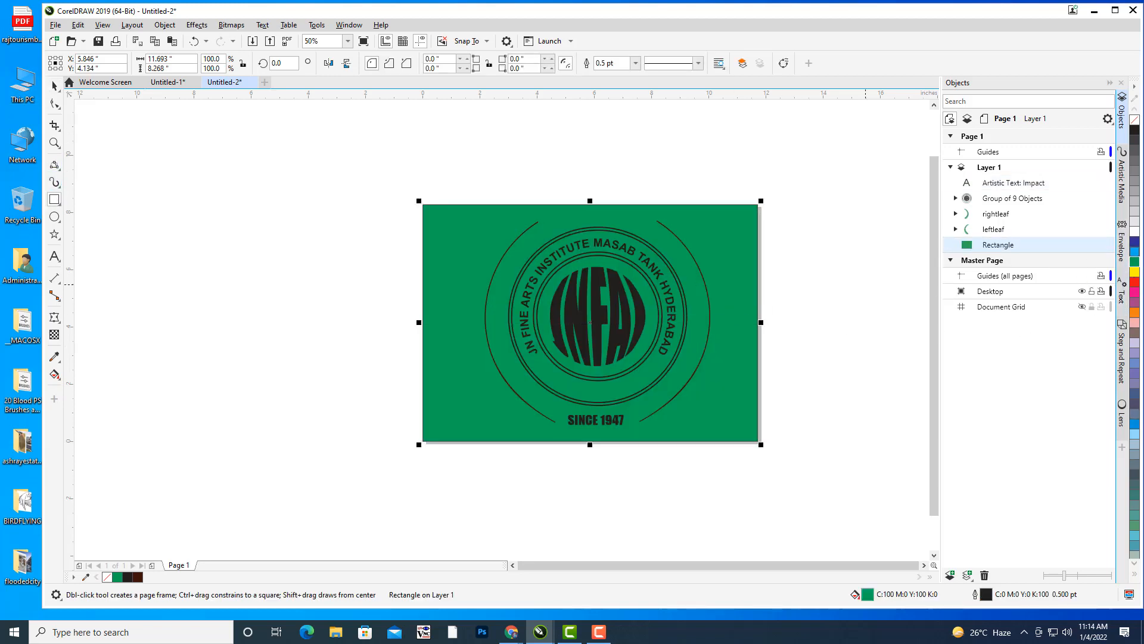
{"action": "left_click", "coordinate": [1136, 283]}
{"action": "left_click_drag", "start_coordinate": [788, 248], "coordinate": [777, 255]}
{"action": "left_click", "coordinate": [54, 86]}
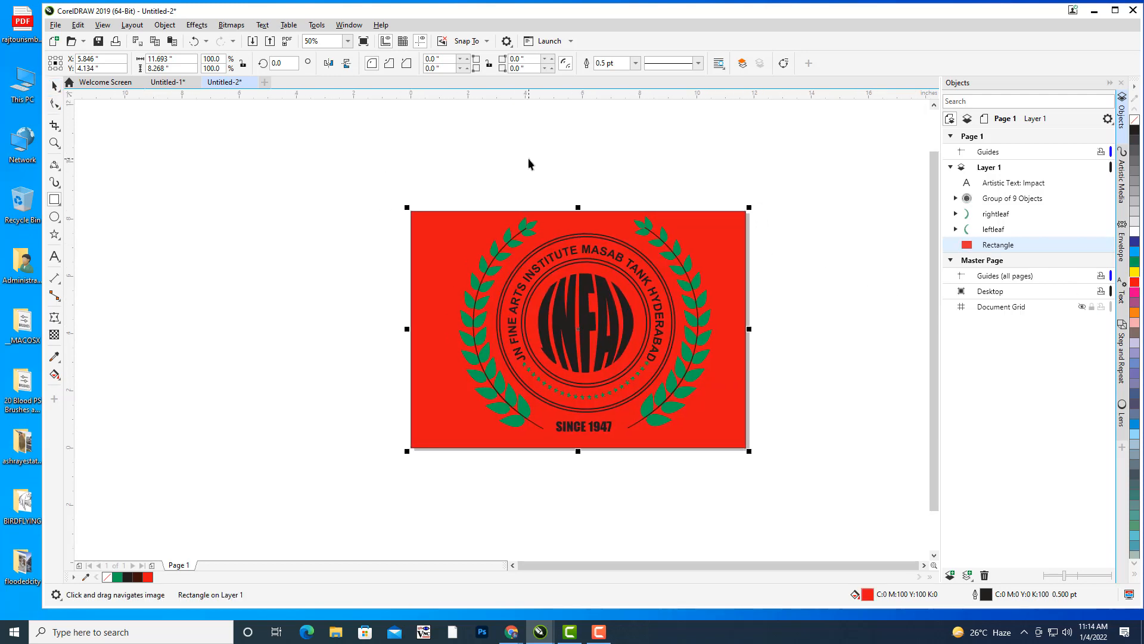
{"action": "left_click", "coordinate": [792, 273]}
Apply a linear red-to-white fountain fill to the background rectangle, keeping the emblem in view beside the fill settings
{"action": "left_click", "coordinate": [738, 232]}
{"action": "left_click_drag", "start_coordinate": [804, 286], "coordinate": [755, 290]}
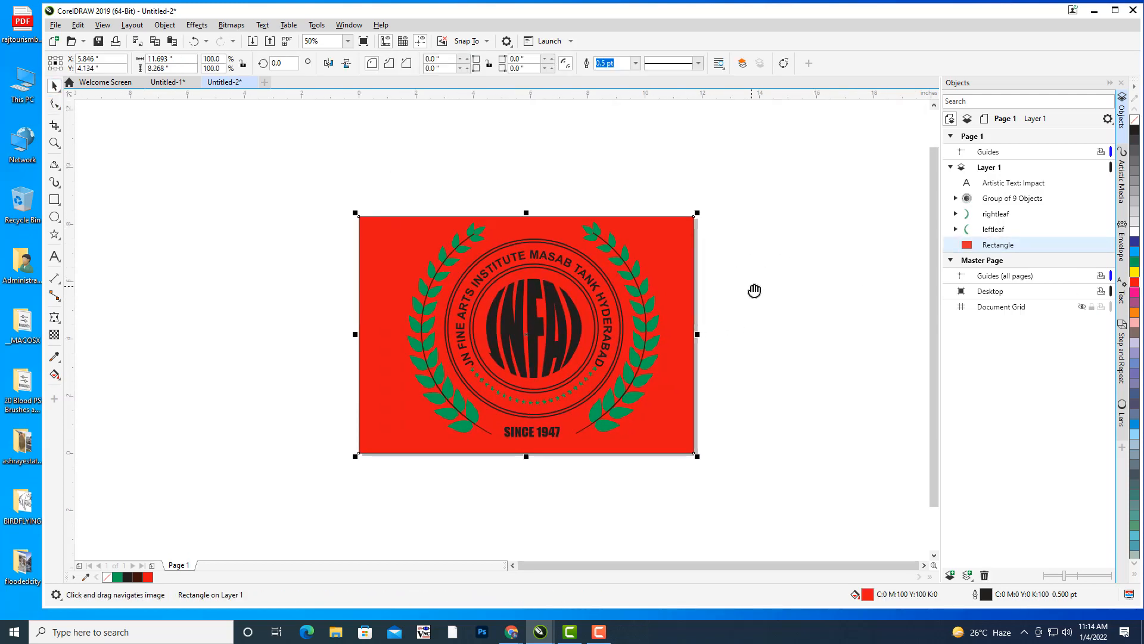
{"action": "key", "text": "F11"}
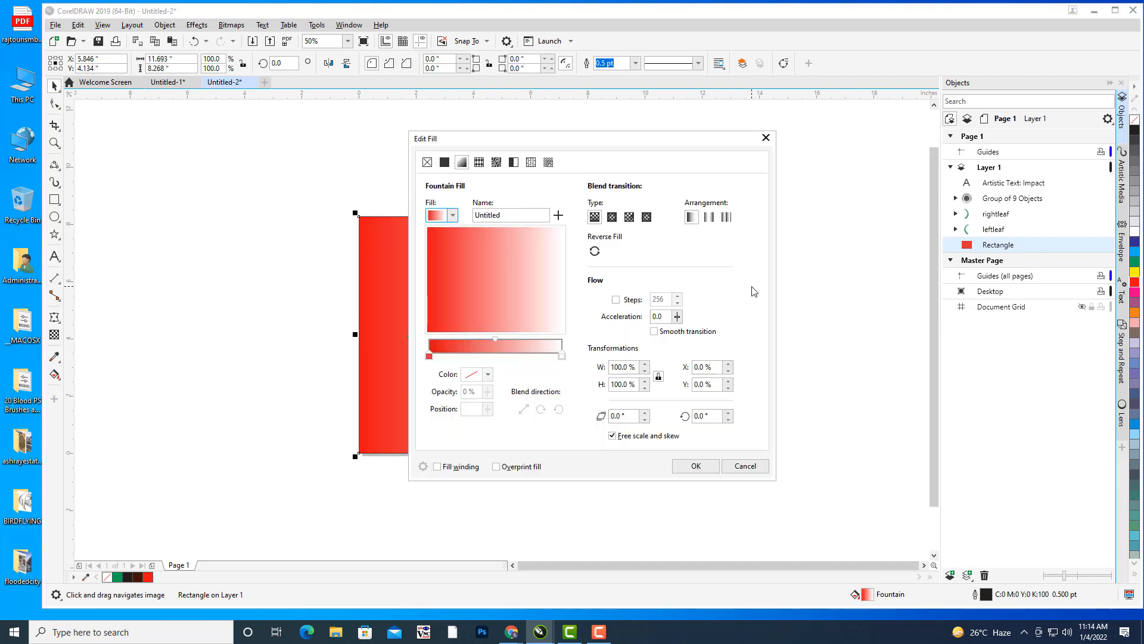
{"action": "left_click_drag", "start_coordinate": [520, 140], "coordinate": [863, 68]}
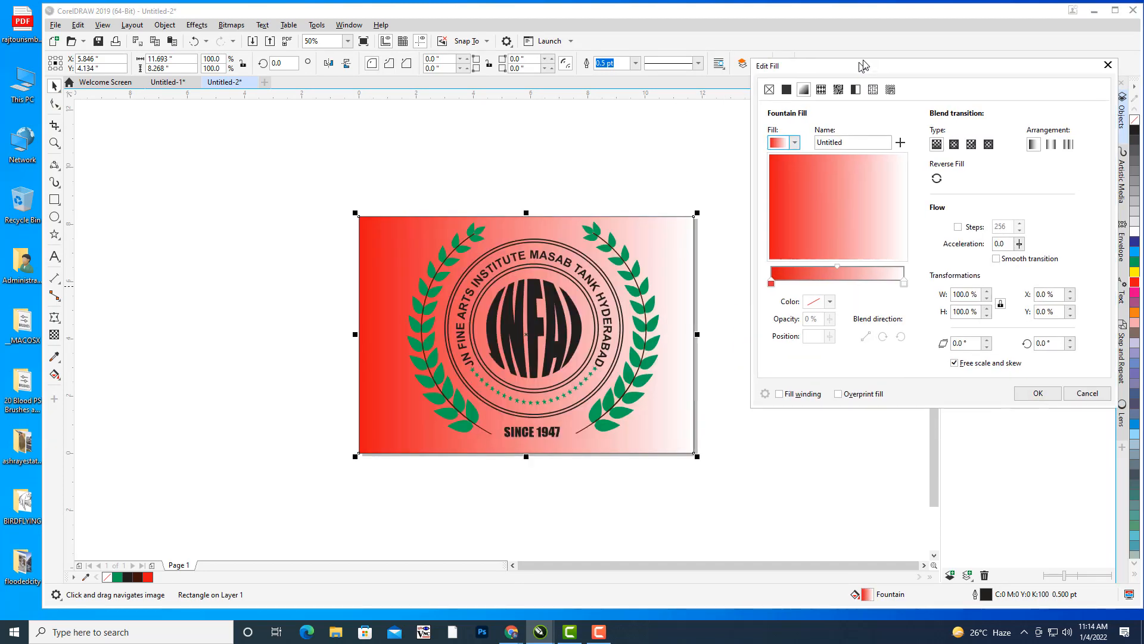
{"action": "left_click", "coordinate": [799, 142]}
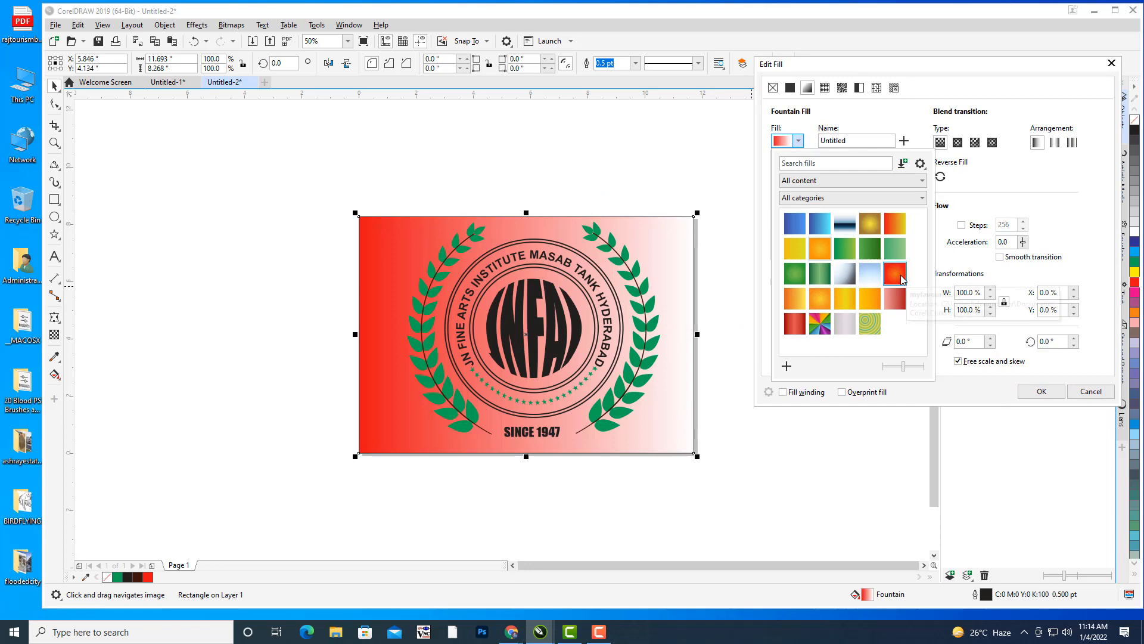
{"action": "left_click", "coordinate": [890, 125]}
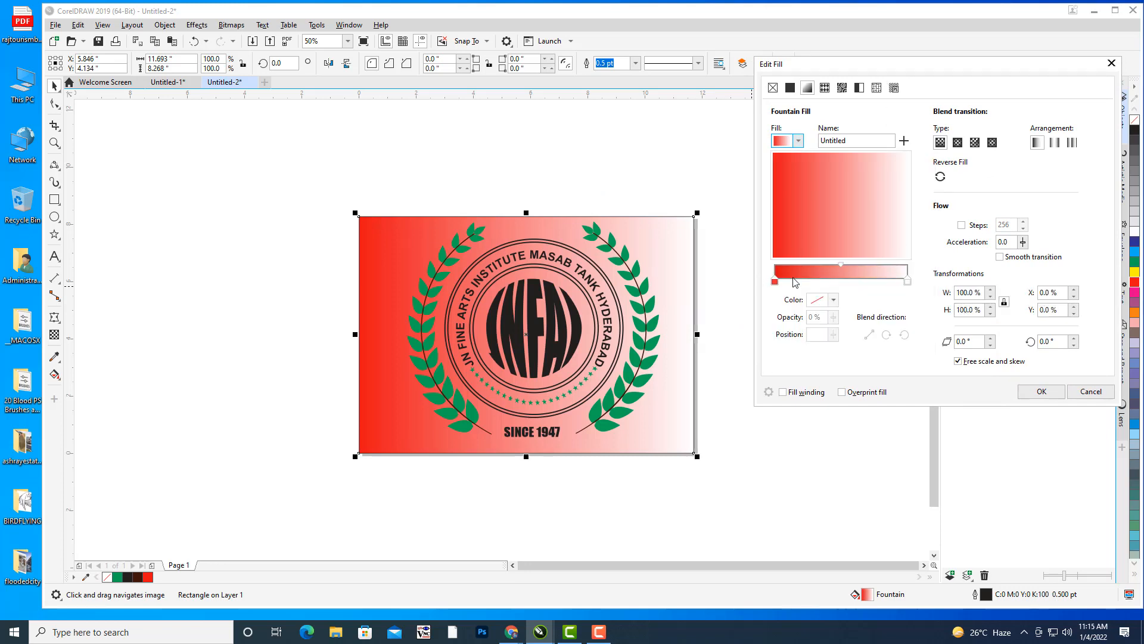
Set the end colour of the background rectangle's fountain fill to light red, C 0, M 56, Y 33, K 0
{"action": "left_click", "coordinate": [775, 282]}
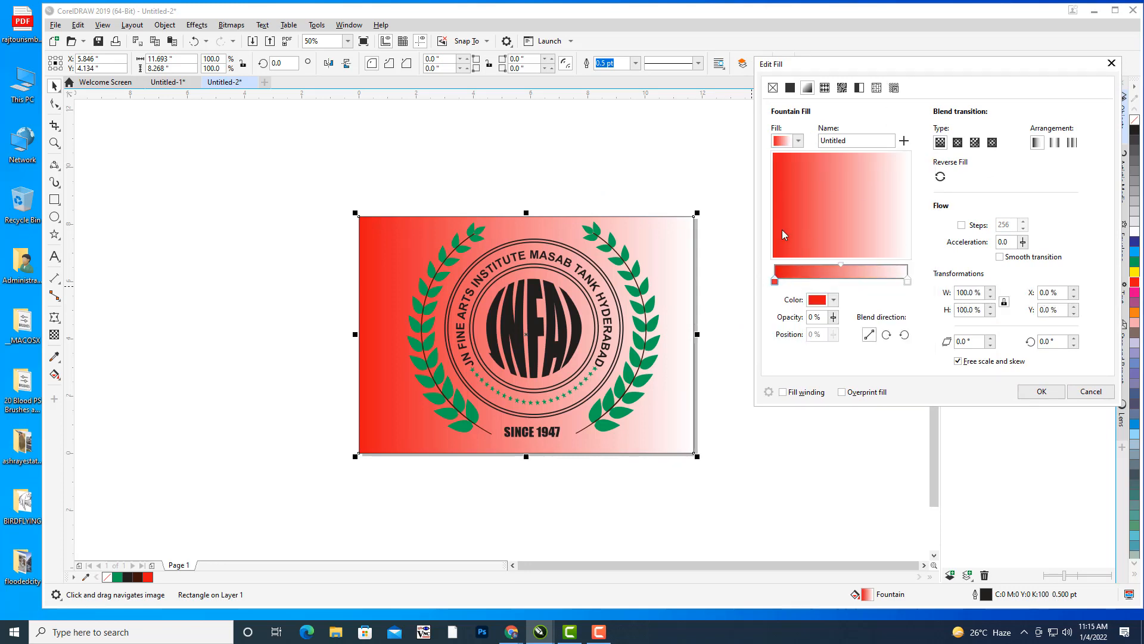
{"action": "left_click", "coordinate": [907, 281]}
{"action": "left_click", "coordinate": [833, 301]}
{"action": "left_click", "coordinate": [856, 361]}
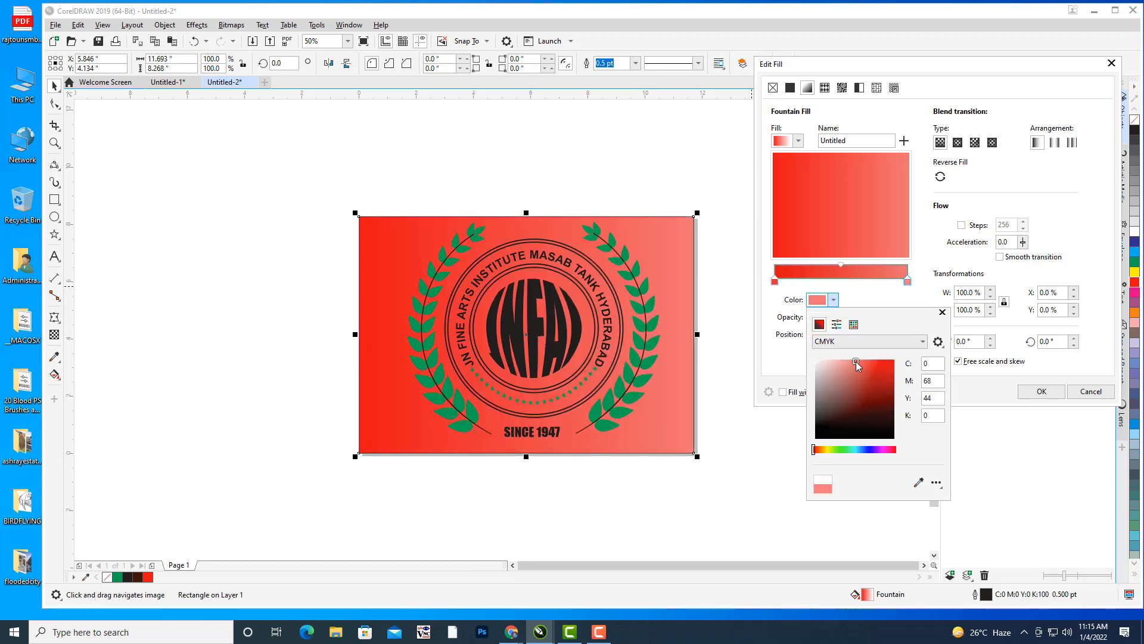
{"action": "left_click", "coordinate": [849, 362]}
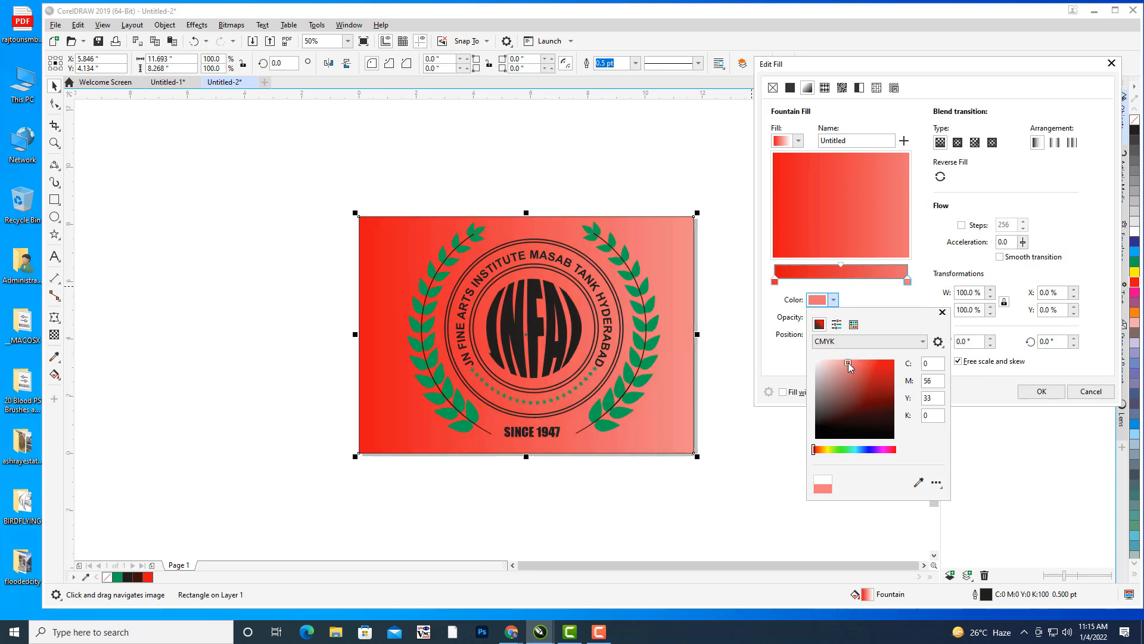
{"action": "left_click", "coordinate": [845, 274]}
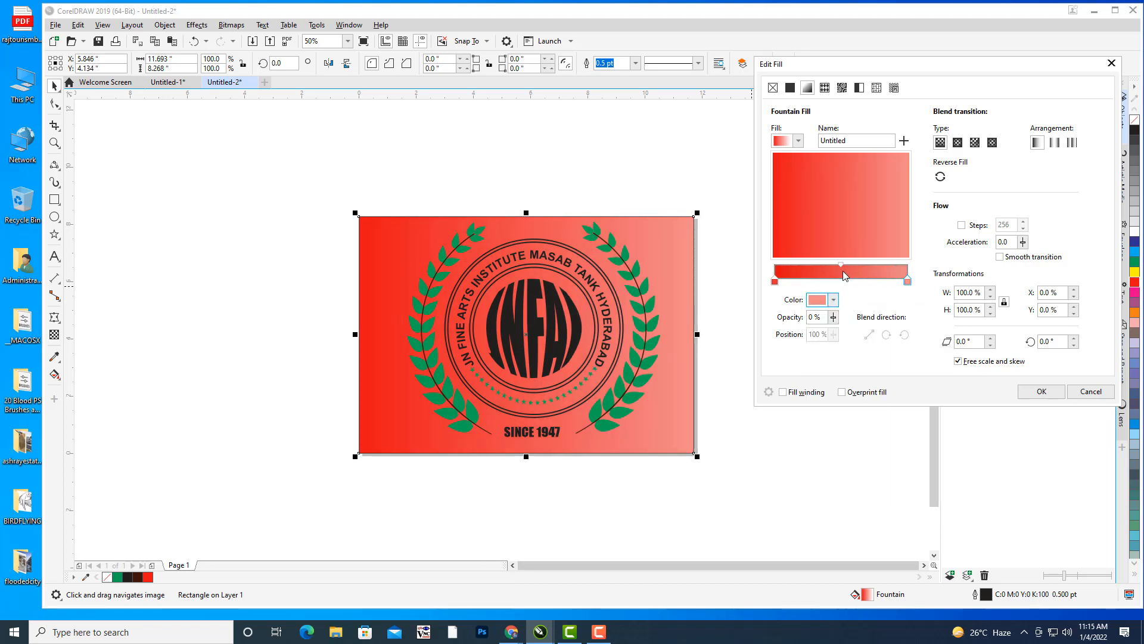
Save the red gradient as a custom fountain fill titled REDDISHGRADIENT and check it among the saved fills
{"action": "left_click", "coordinate": [904, 141]}
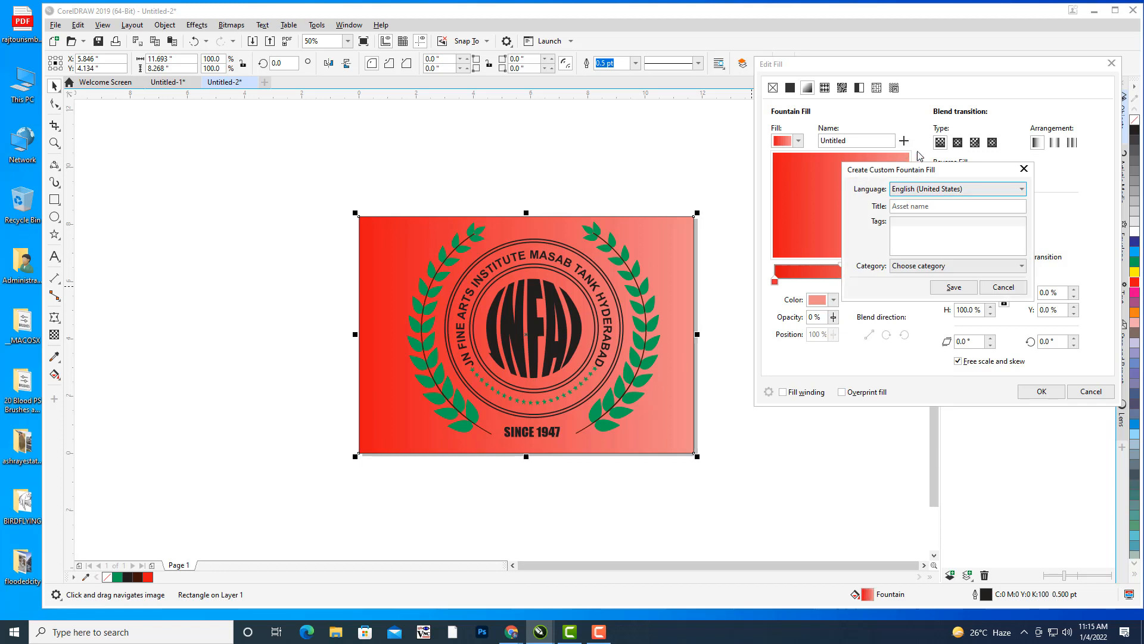
{"action": "left_click", "coordinate": [938, 207]}
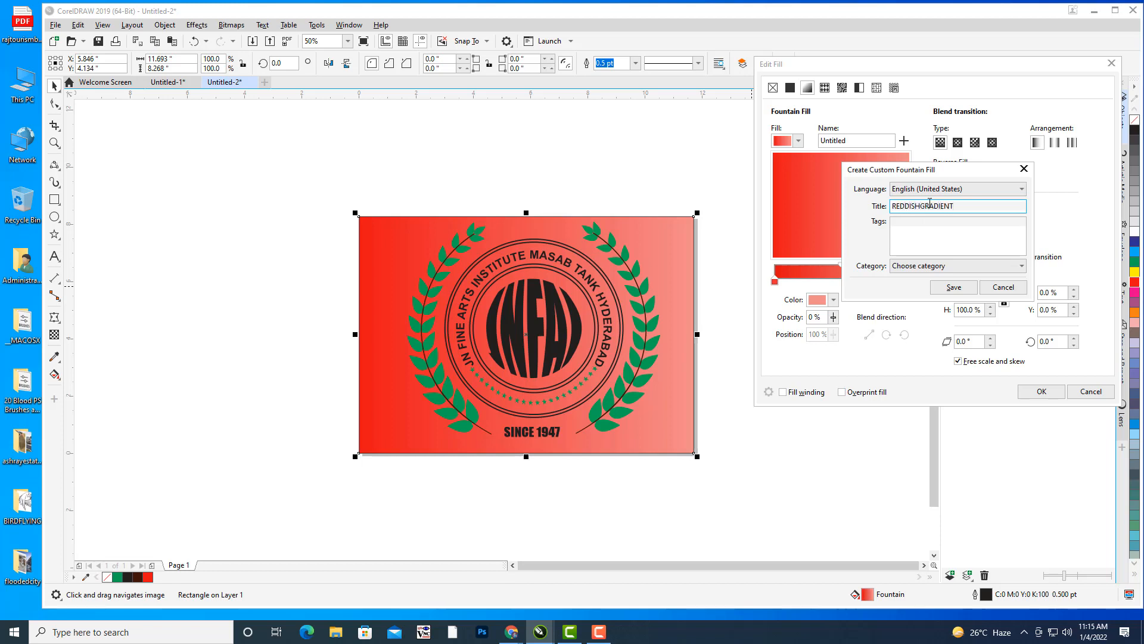
{"action": "left_click", "coordinate": [953, 287]}
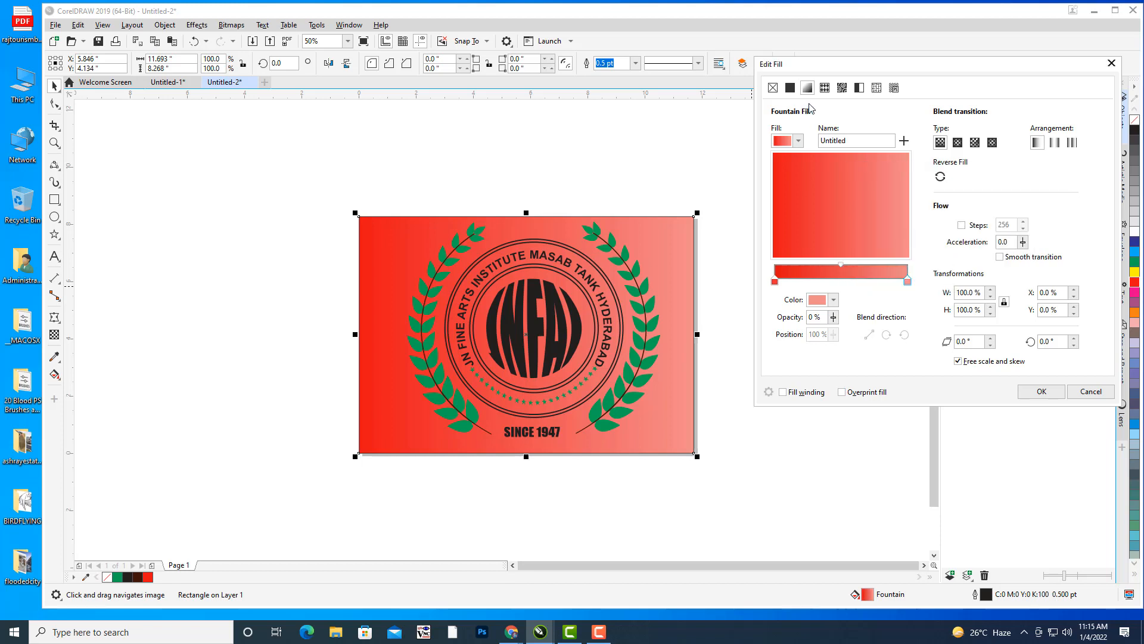
{"action": "left_click", "coordinate": [800, 142]}
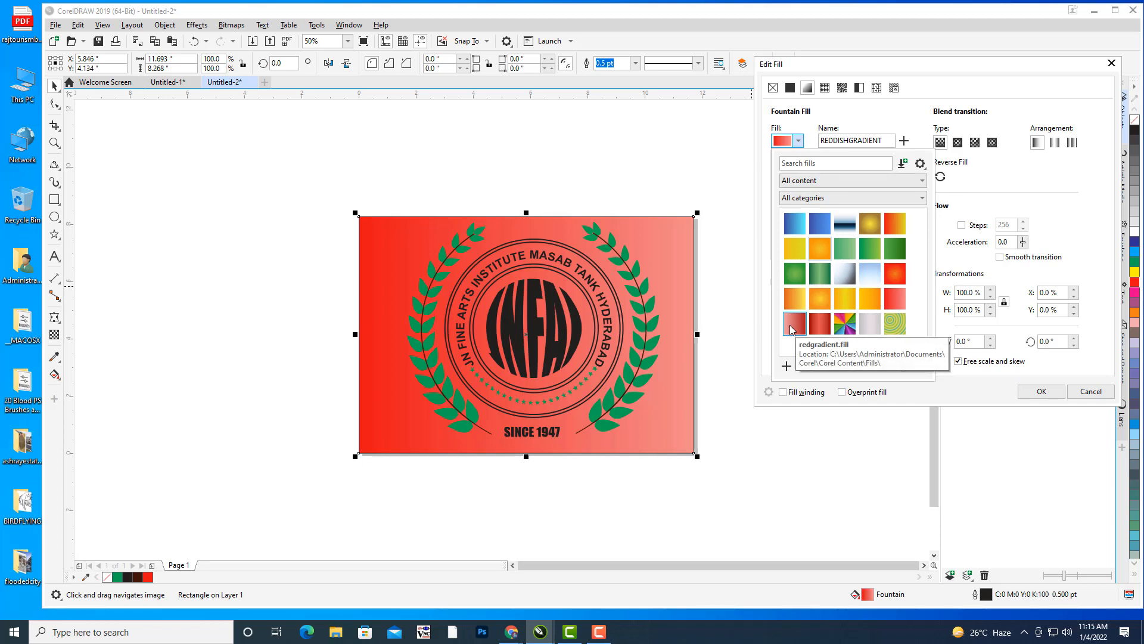
{"action": "left_click", "coordinate": [907, 112]}
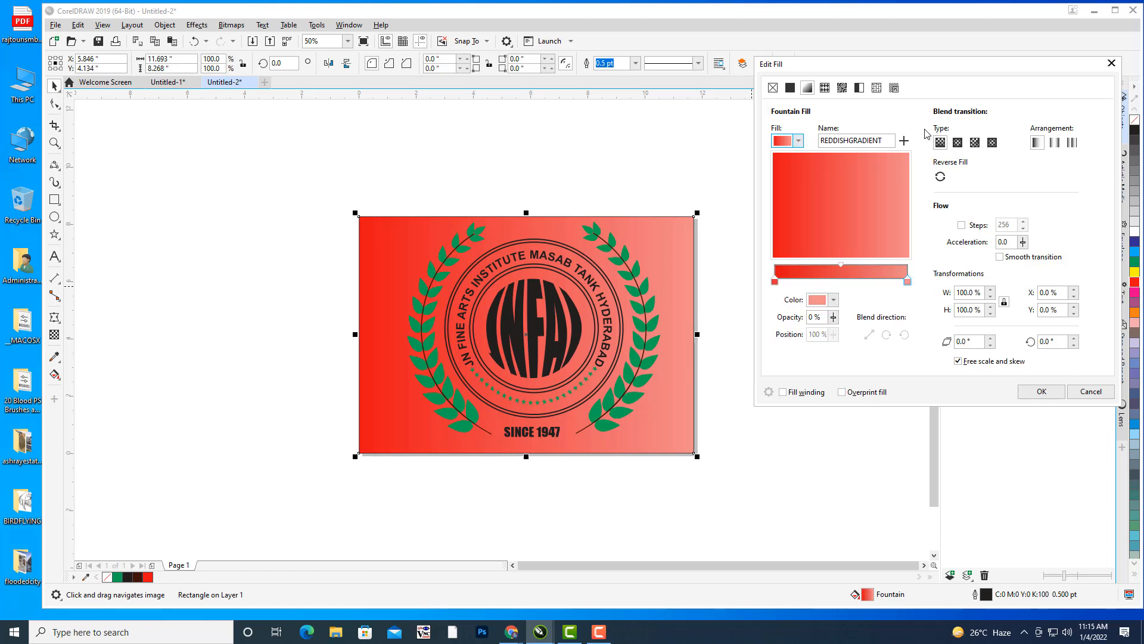
Apply an elliptical fountain fill to the background rectangle and stretch its gradient ellipse well beyond the page edges
{"action": "left_click", "coordinate": [958, 142]}
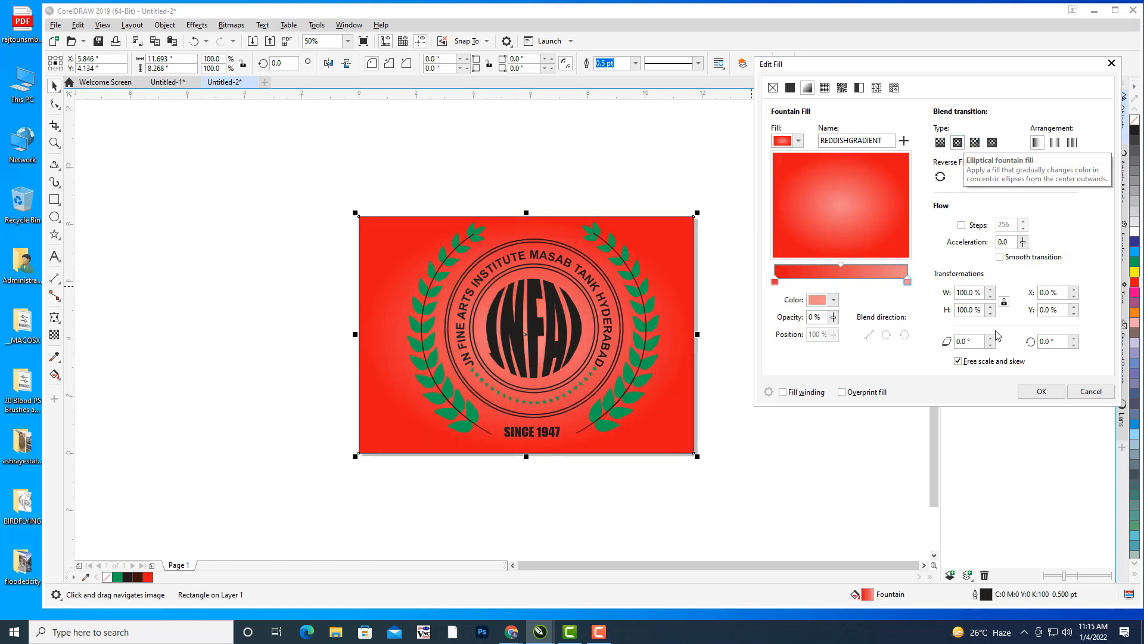
{"action": "left_click", "coordinate": [1027, 394]}
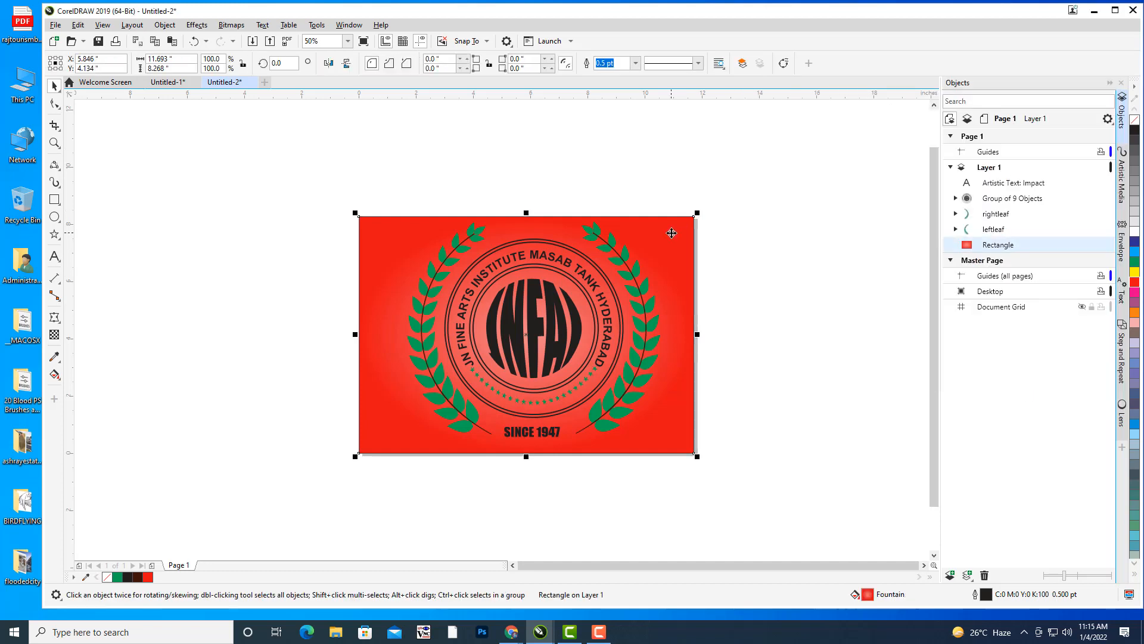
{"action": "key", "text": "g"}
{"action": "left_click_drag", "start_coordinate": [525, 215], "coordinate": [535, 156]}
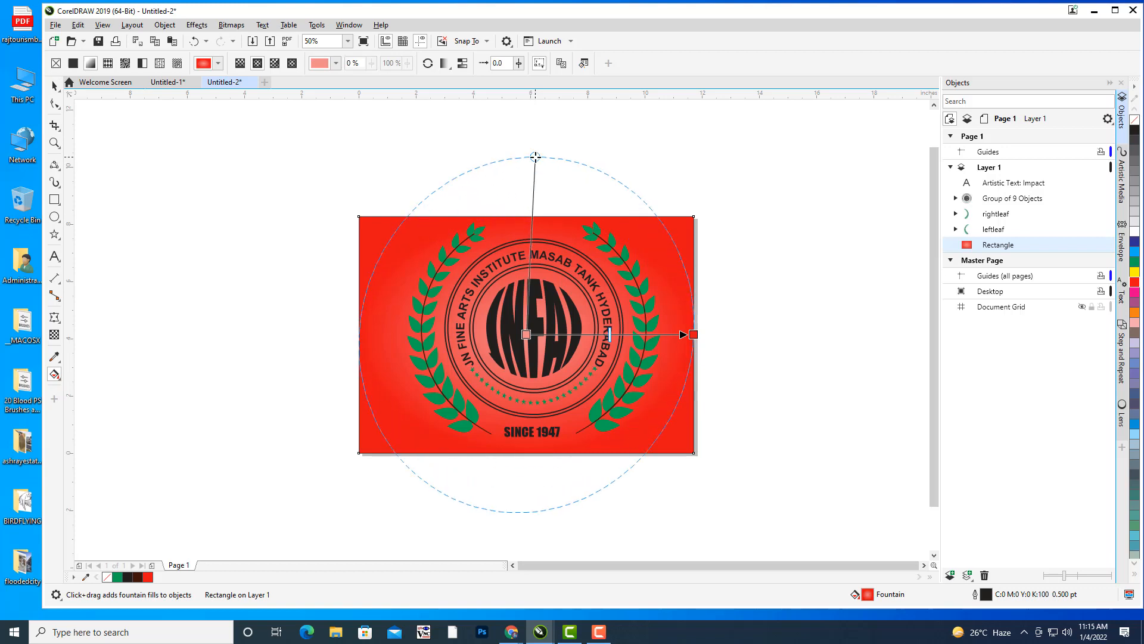
{"action": "left_click_drag", "start_coordinate": [694, 334], "coordinate": [803, 337]}
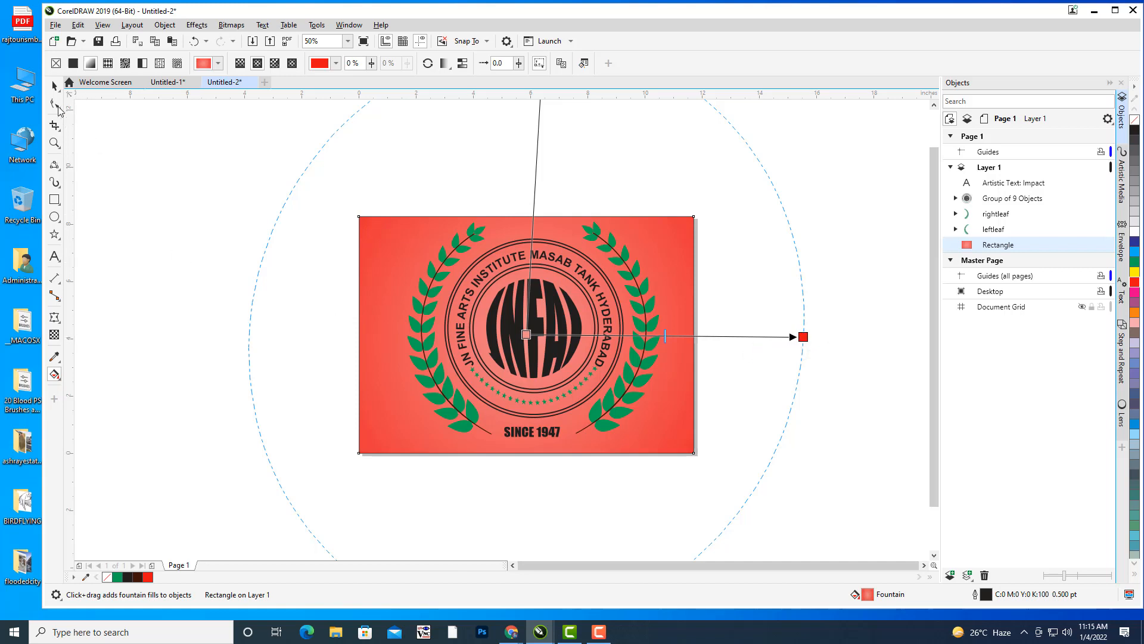
{"action": "left_click", "coordinate": [54, 86]}
{"action": "left_click", "coordinate": [794, 355]}
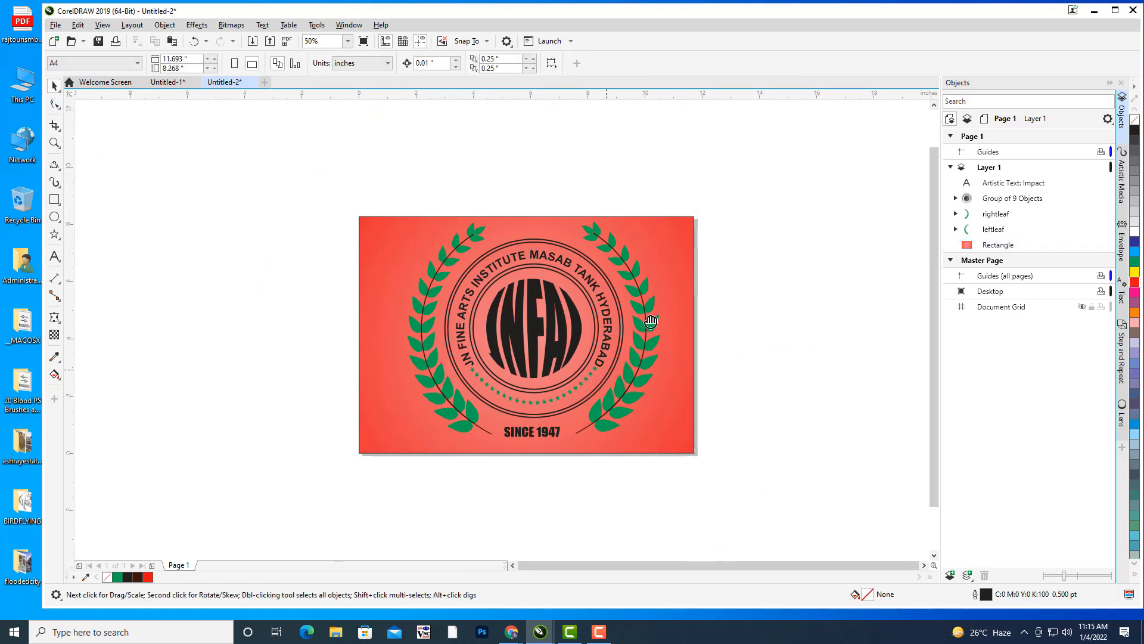
Ungroup the nine-object badge so that its text, stars and rings can be selected separately
{"action": "left_click_drag", "start_coordinate": [645, 315], "coordinate": [705, 230]}
{"action": "scroll", "coordinate": [636, 317], "scroll_direction": "up", "scroll_amount": 1}
{"action": "left_click", "coordinate": [612, 310]}
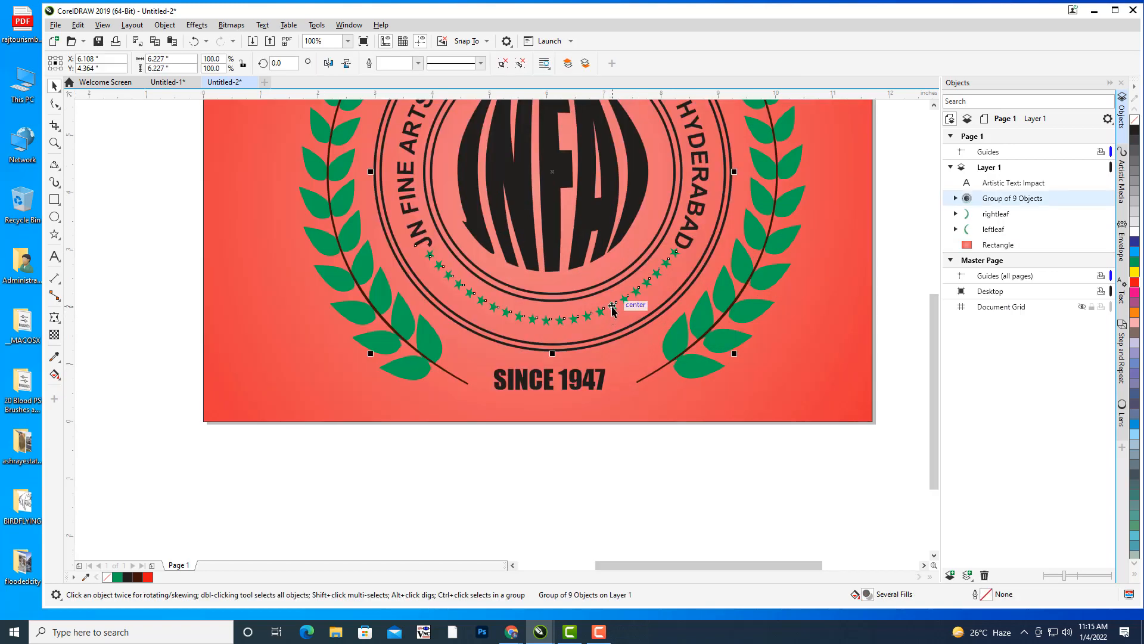
{"action": "right_click", "coordinate": [992, 199]}
{"action": "left_click", "coordinate": [1013, 220]}
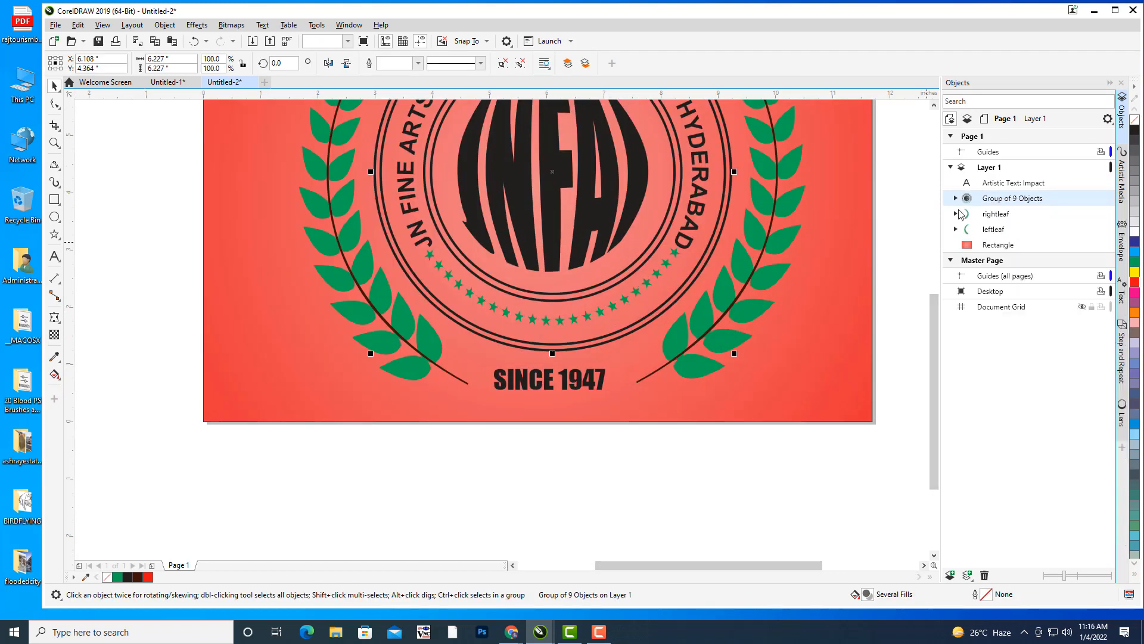
{"action": "left_click", "coordinate": [306, 518]}
Fill the group of 20 small stars along the badge's lower arc with yellow
{"action": "left_click", "coordinate": [573, 323]}
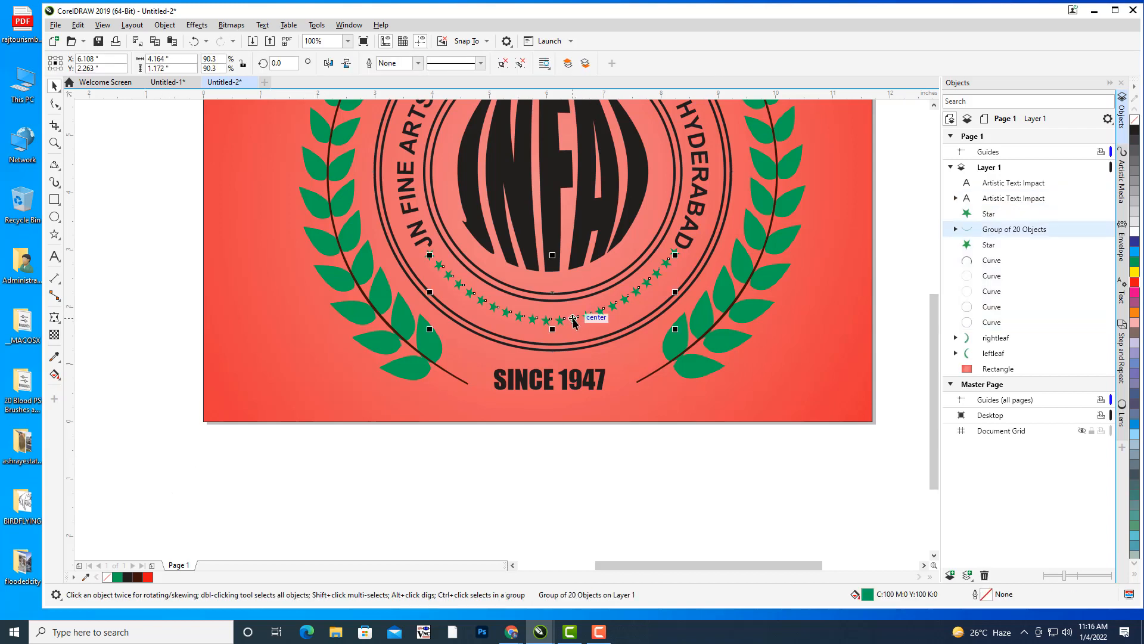
{"action": "left_click", "coordinate": [1134, 274]}
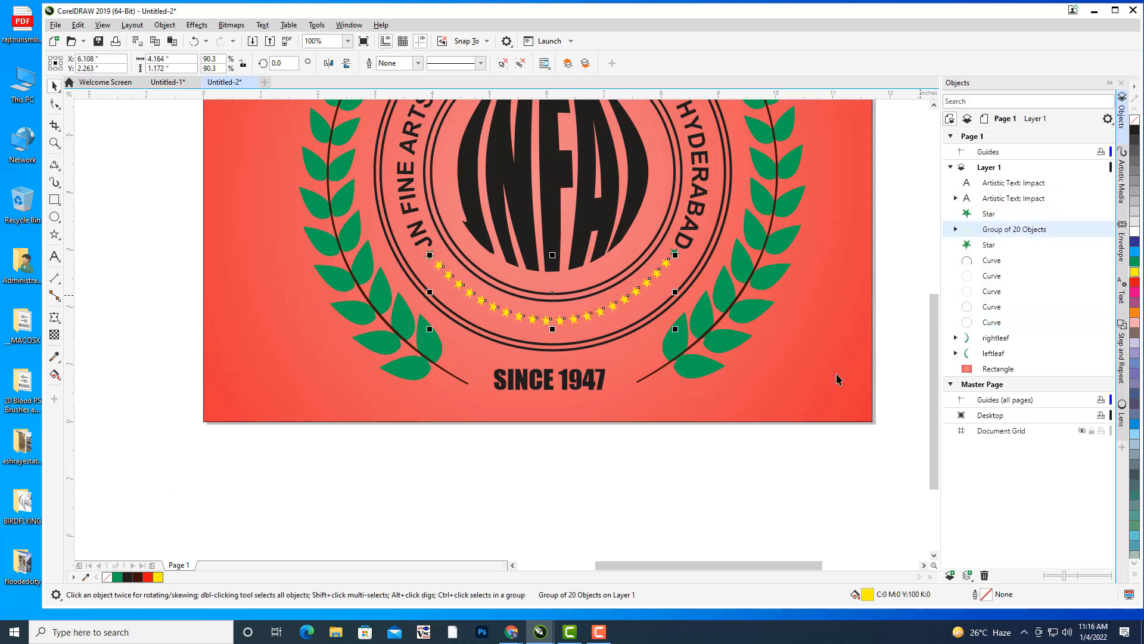
{"action": "left_click", "coordinate": [92, 219]}
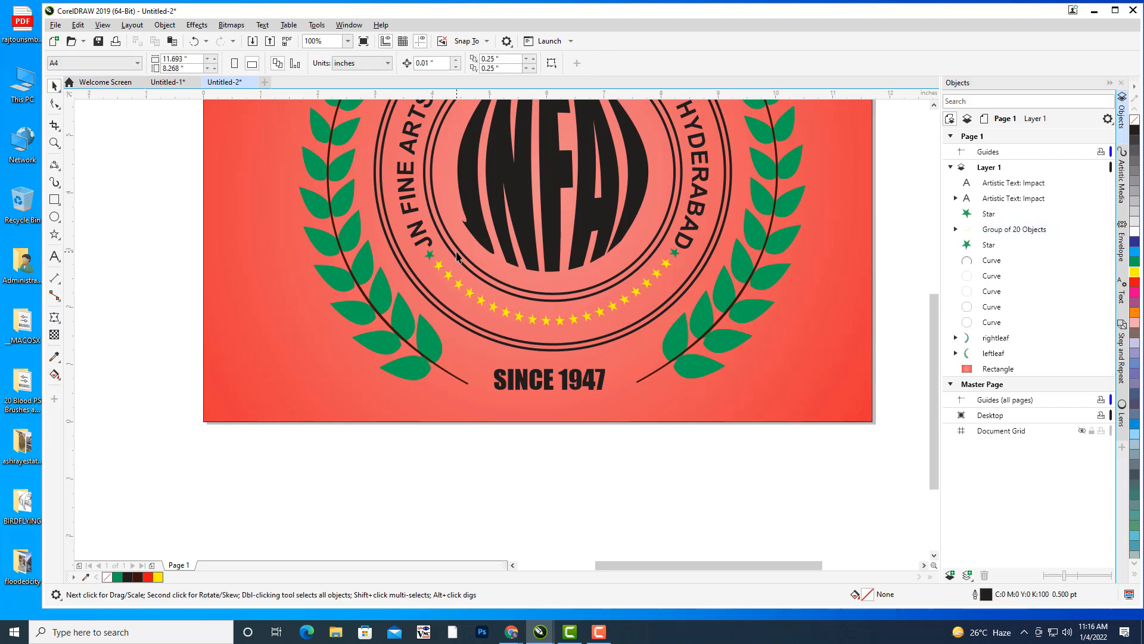
{"action": "scroll", "coordinate": [471, 258], "scroll_direction": "down", "scroll_amount": 1}
{"action": "scroll", "coordinate": [602, 292], "scroll_direction": "down", "scroll_amount": 1}
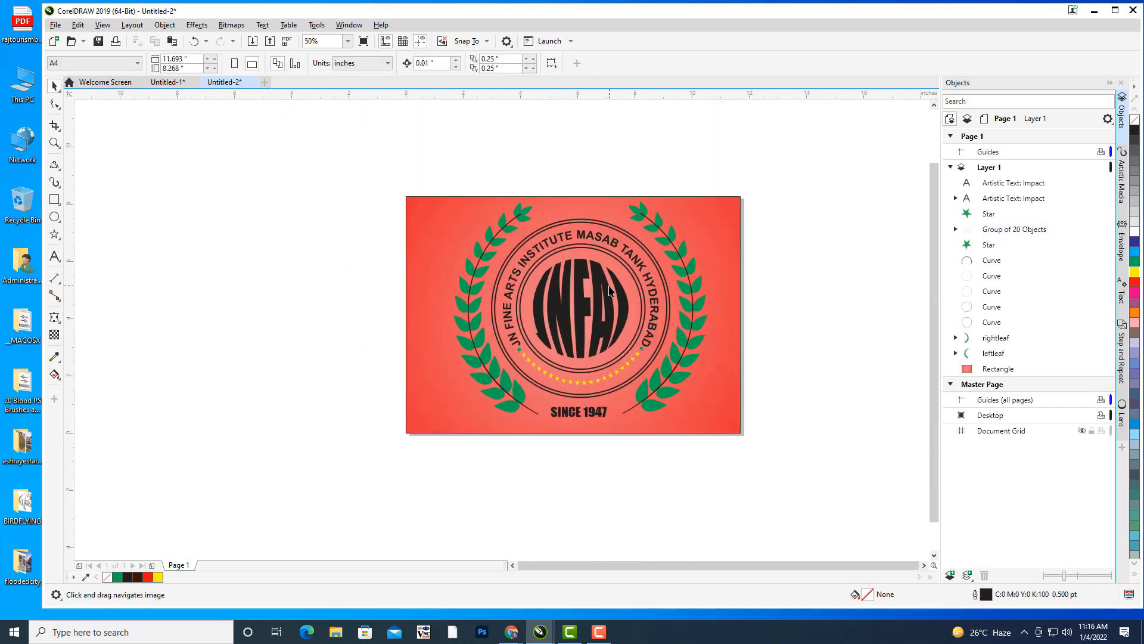
Fill the central round-shaped lettering and the curved institute name around it with yellow
{"action": "scroll", "coordinate": [608, 292], "scroll_direction": "up", "scroll_amount": 2}
{"action": "left_click", "coordinate": [602, 306]}
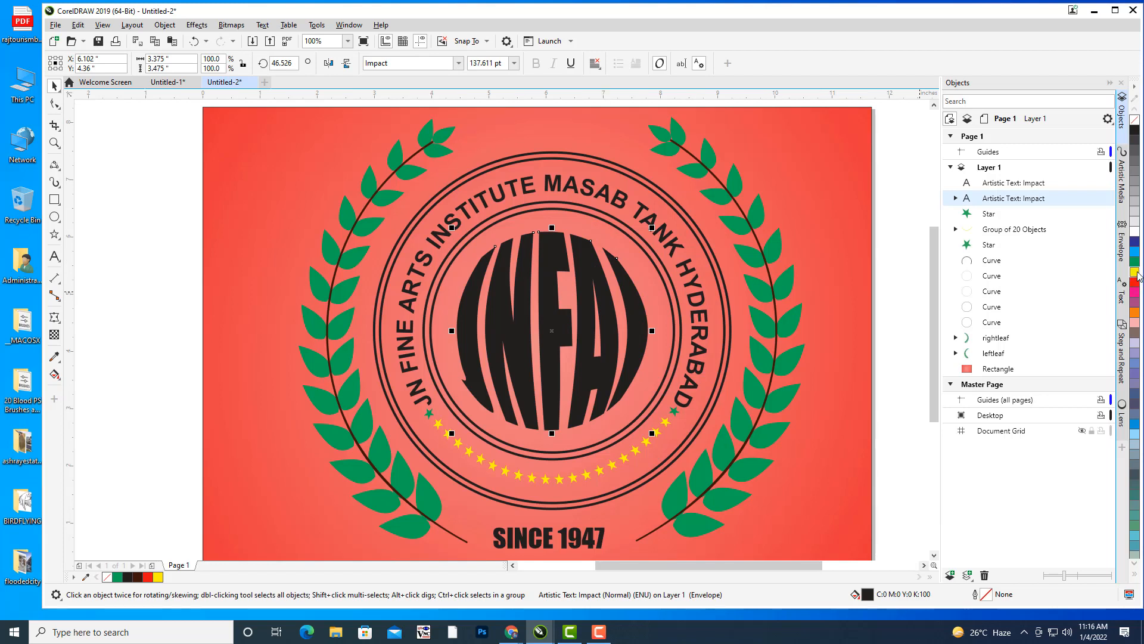
{"action": "left_click", "coordinate": [1134, 273]}
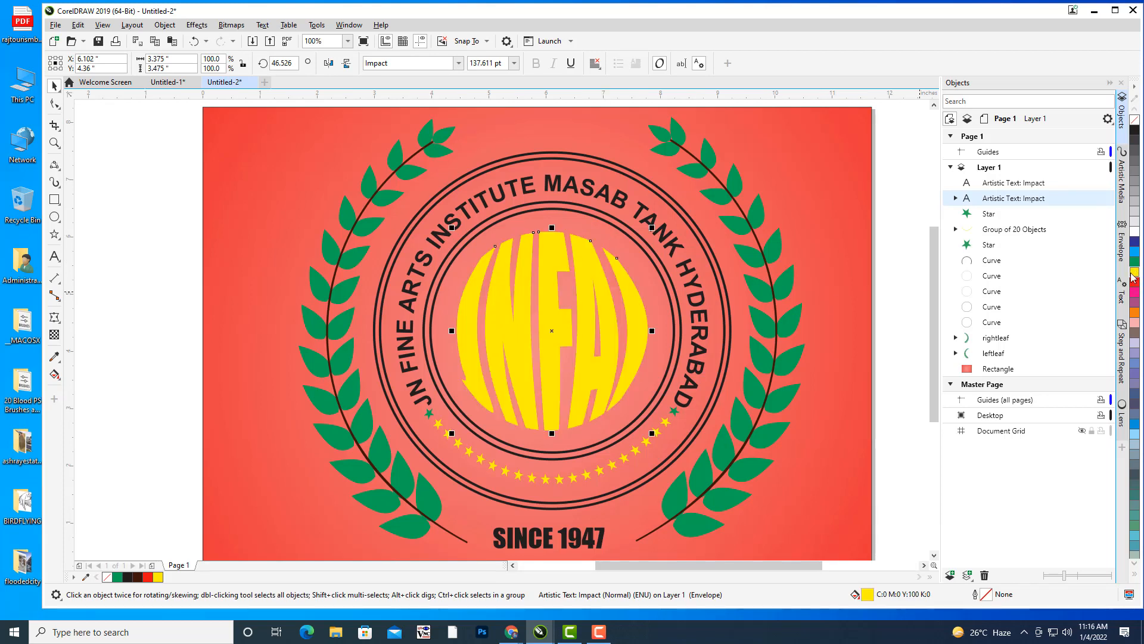
{"action": "left_click", "coordinate": [644, 208]}
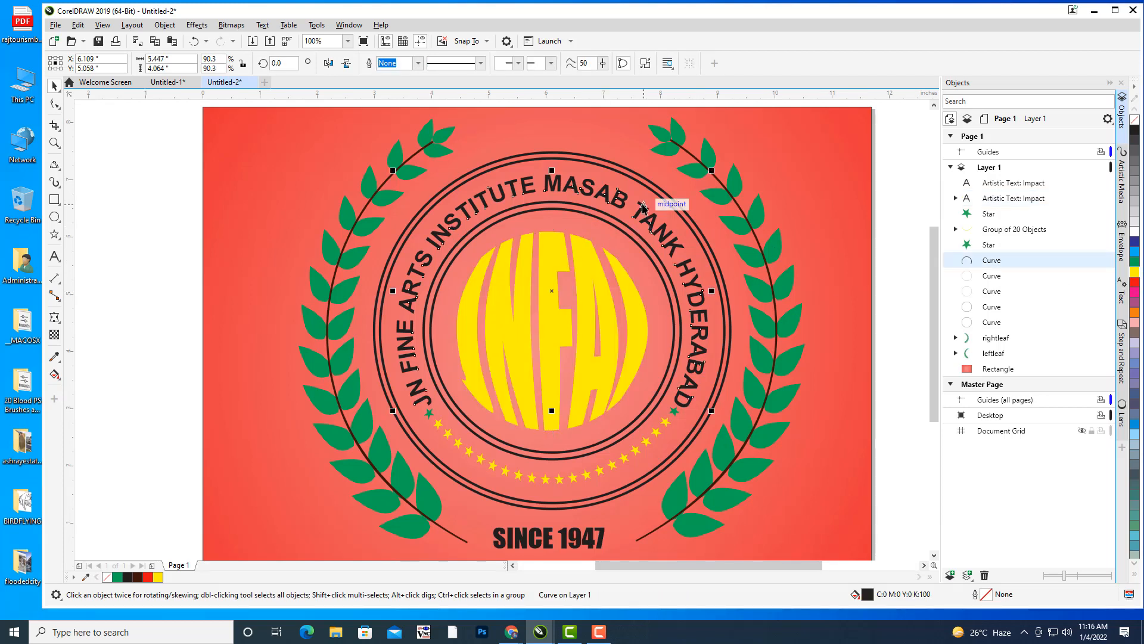
{"action": "left_click", "coordinate": [1136, 274]}
{"action": "left_click", "coordinate": [129, 262]}
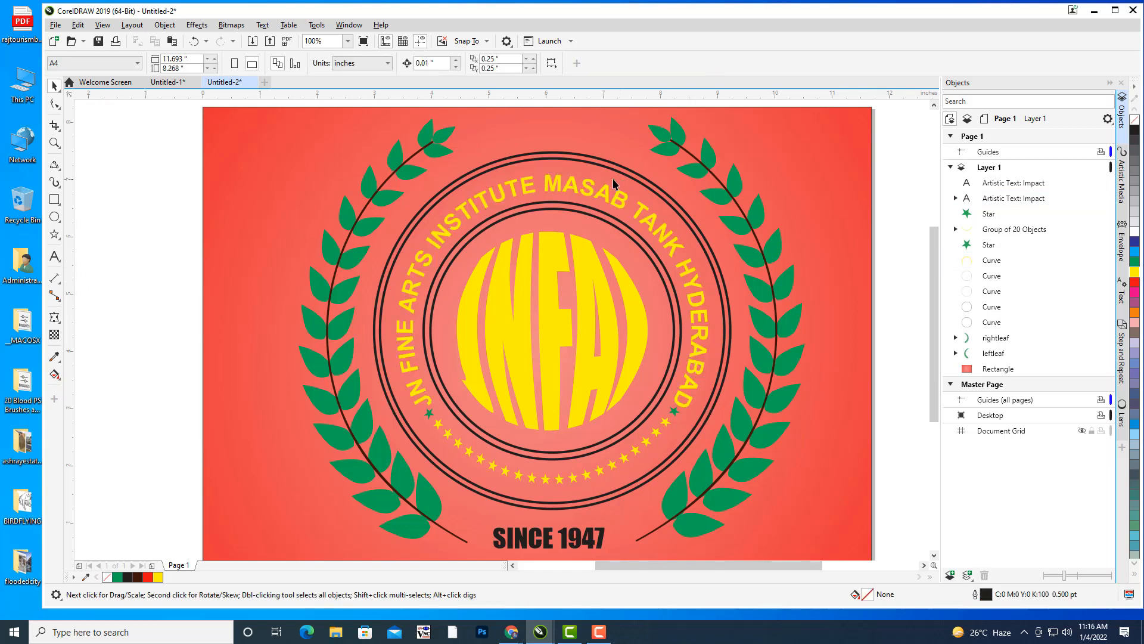
Try to fill the larger circle of the inner double ring with yellow, and undo the fill
{"action": "left_click", "coordinate": [617, 174]}
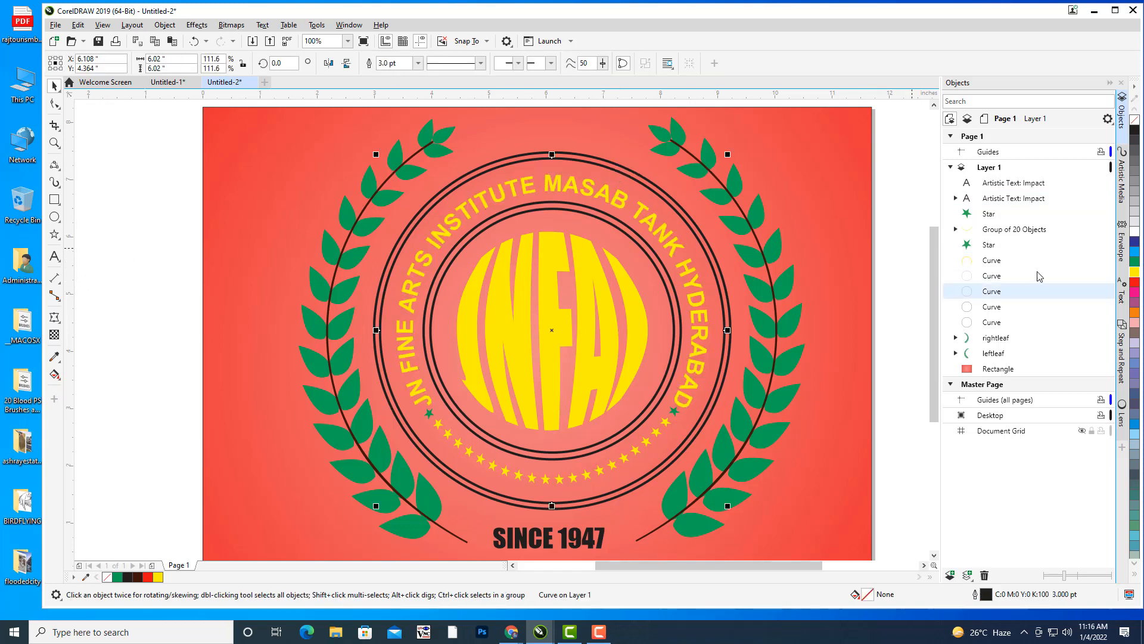
{"action": "left_click", "coordinate": [1001, 326]}
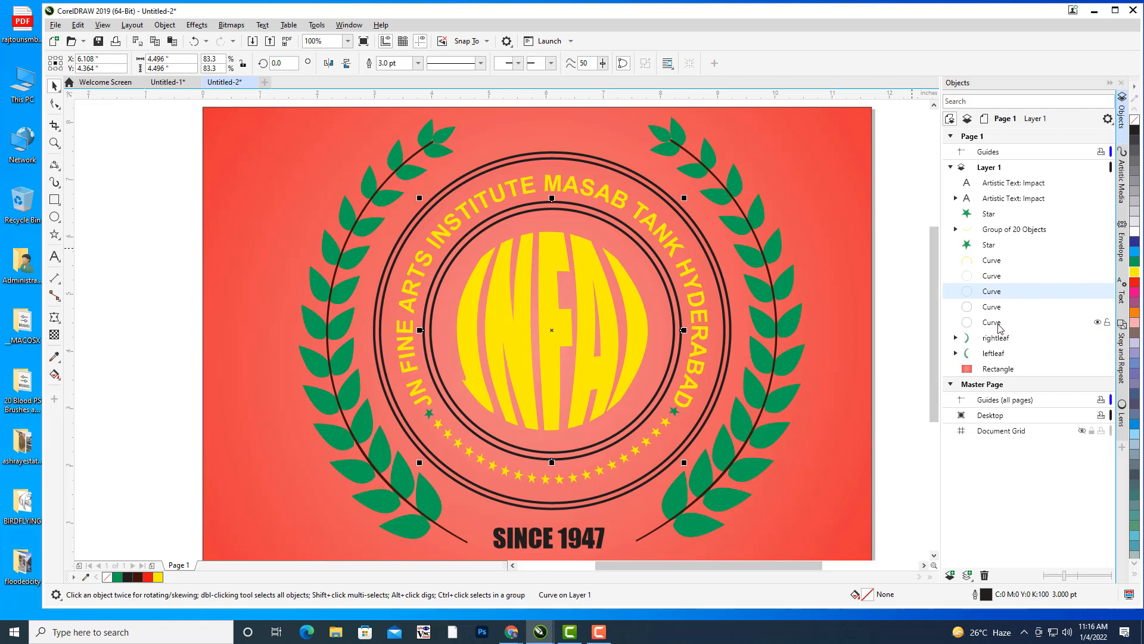
{"action": "left_click", "coordinate": [1136, 274]}
{"action": "key", "text": "ctrl+z"}
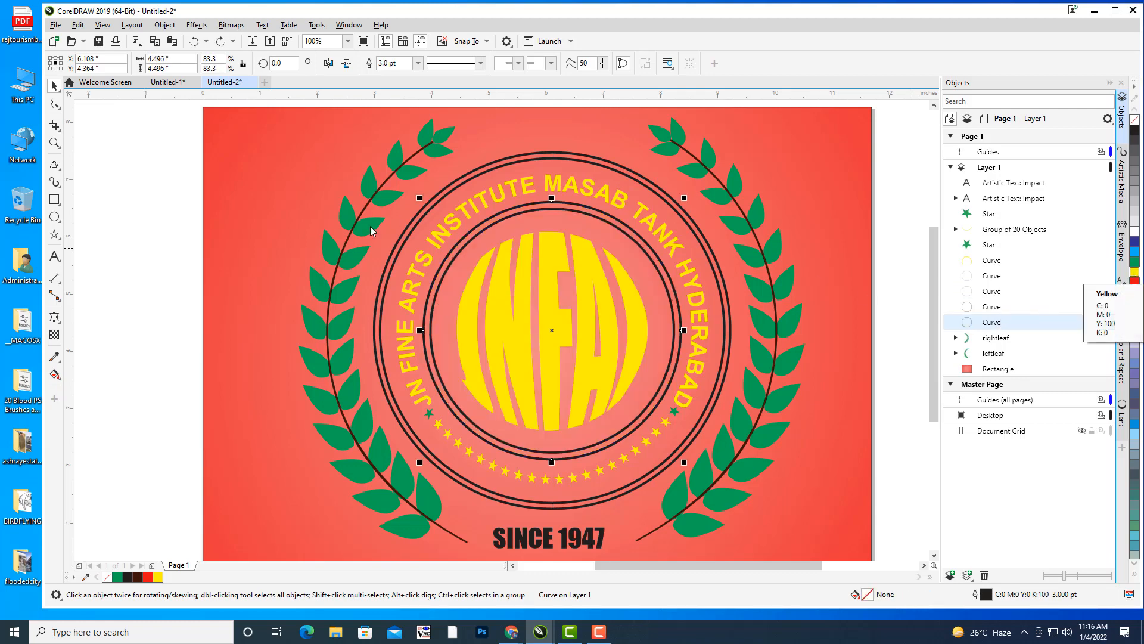
{"action": "key", "text": "Escape"}
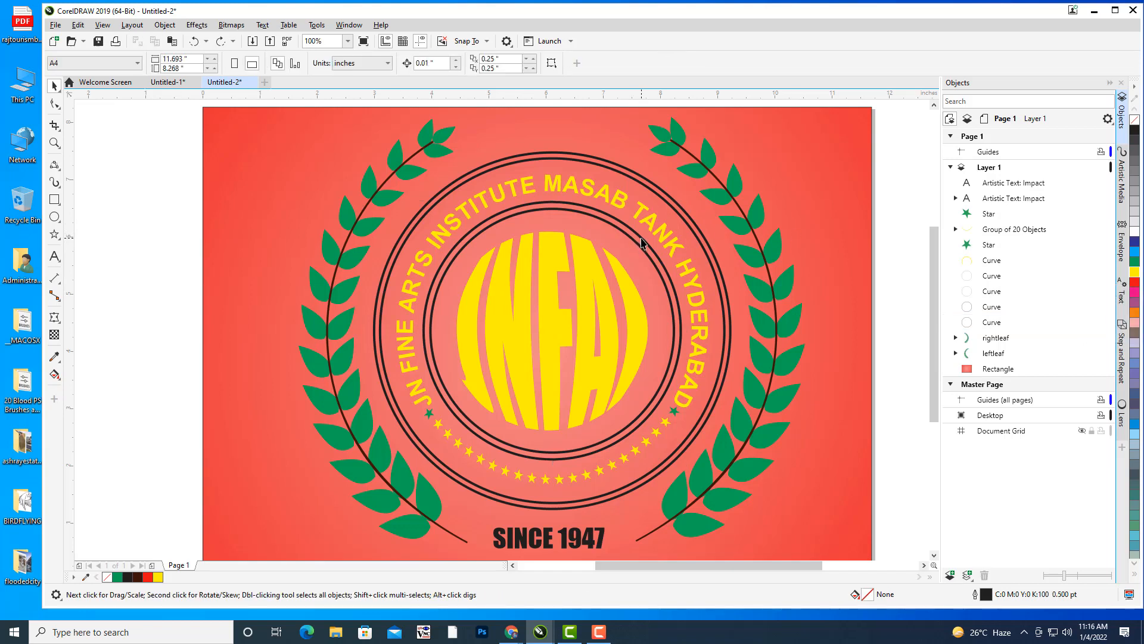
{"action": "left_click", "coordinate": [641, 243]}
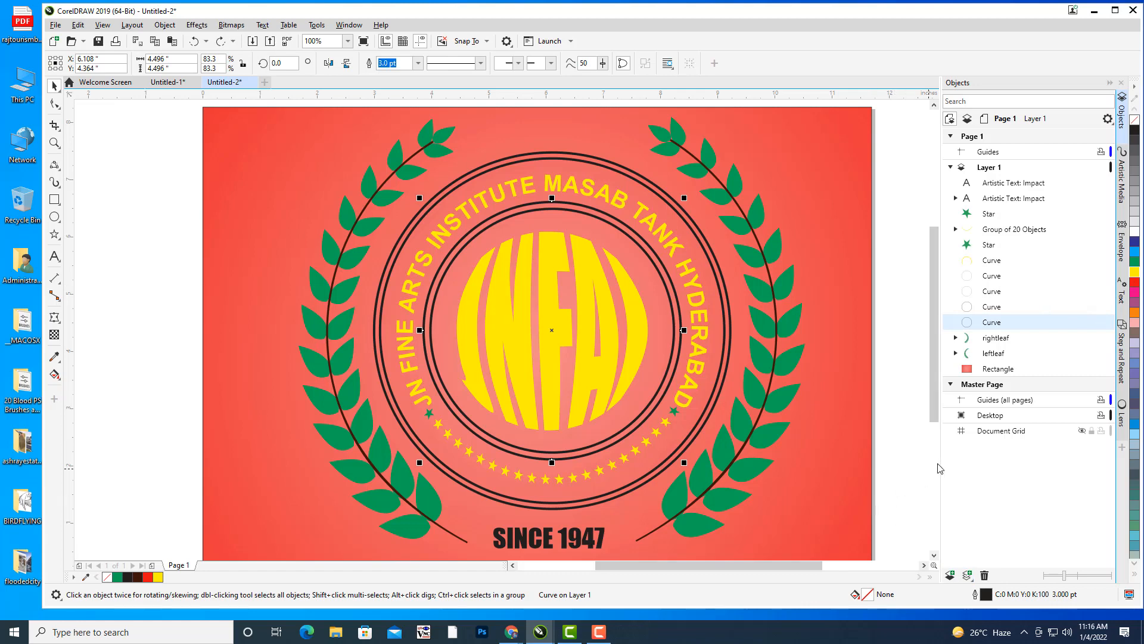
{"action": "left_click", "coordinate": [124, 260]}
{"action": "scroll", "coordinate": [494, 237], "scroll_direction": "down", "scroll_amount": 2}
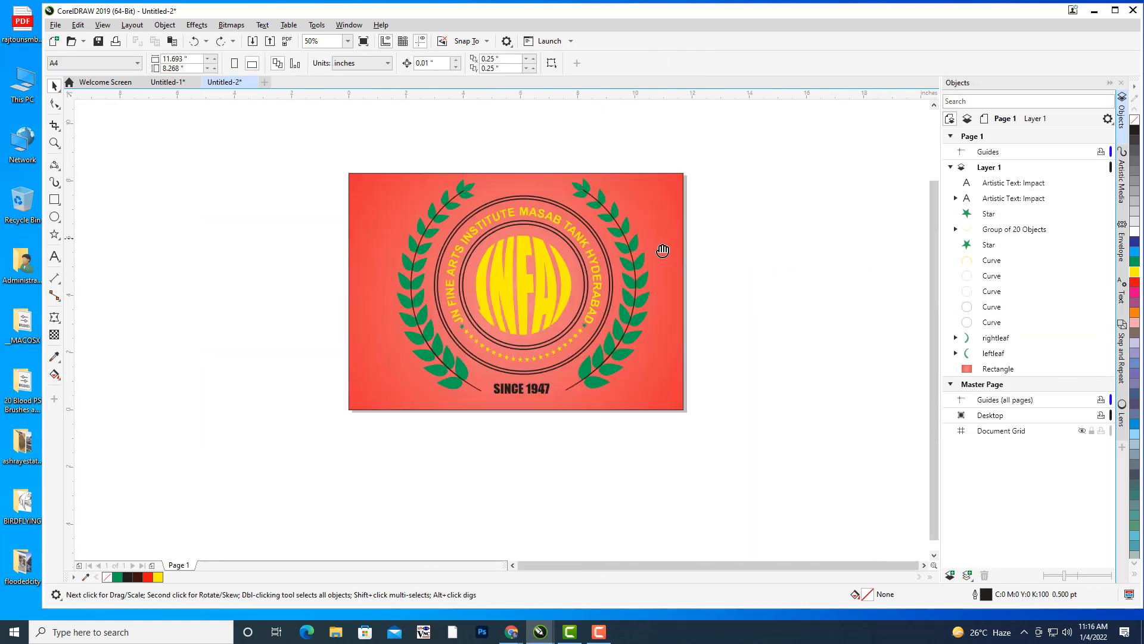
{"action": "left_click_drag", "start_coordinate": [663, 251], "coordinate": [705, 273]}
{"action": "scroll", "coordinate": [745, 283], "scroll_direction": "down", "scroll_amount": 1}
{"action": "scroll", "coordinate": [748, 262], "scroll_direction": "up", "scroll_amount": 2}
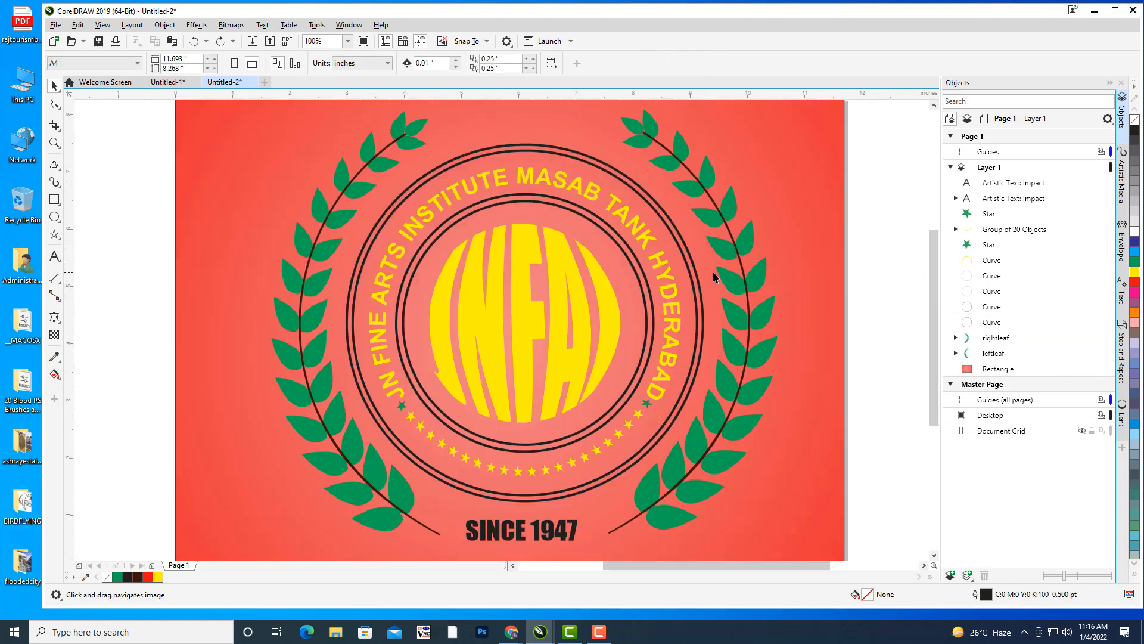
{"action": "double_click", "coordinate": [987, 594]}
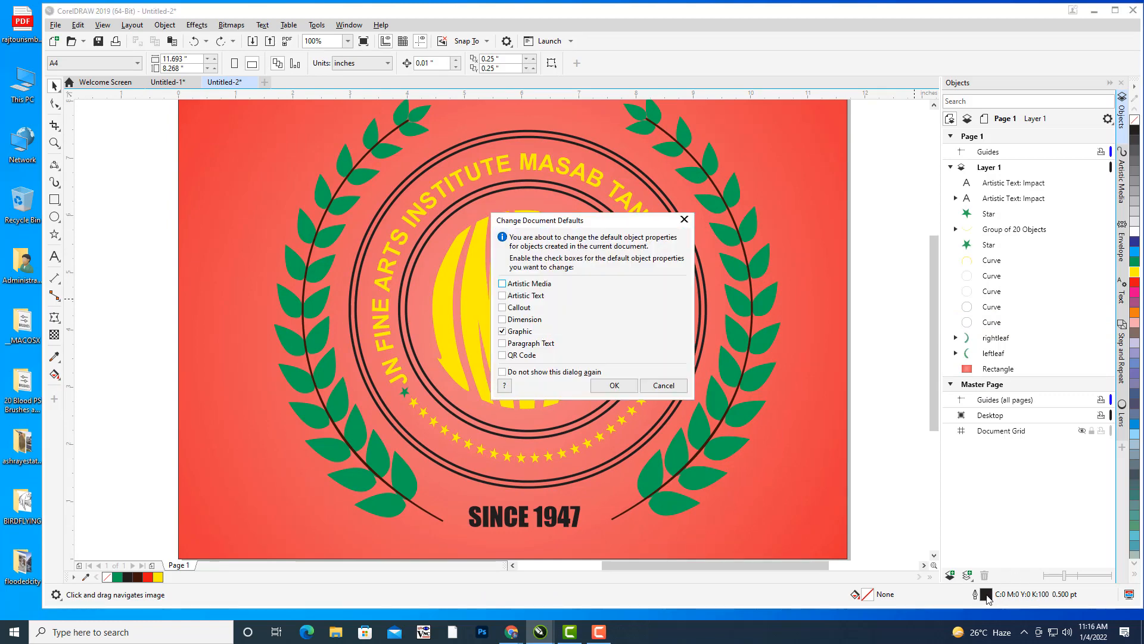
{"action": "left_click", "coordinate": [684, 220]}
{"action": "left_click", "coordinate": [999, 307]}
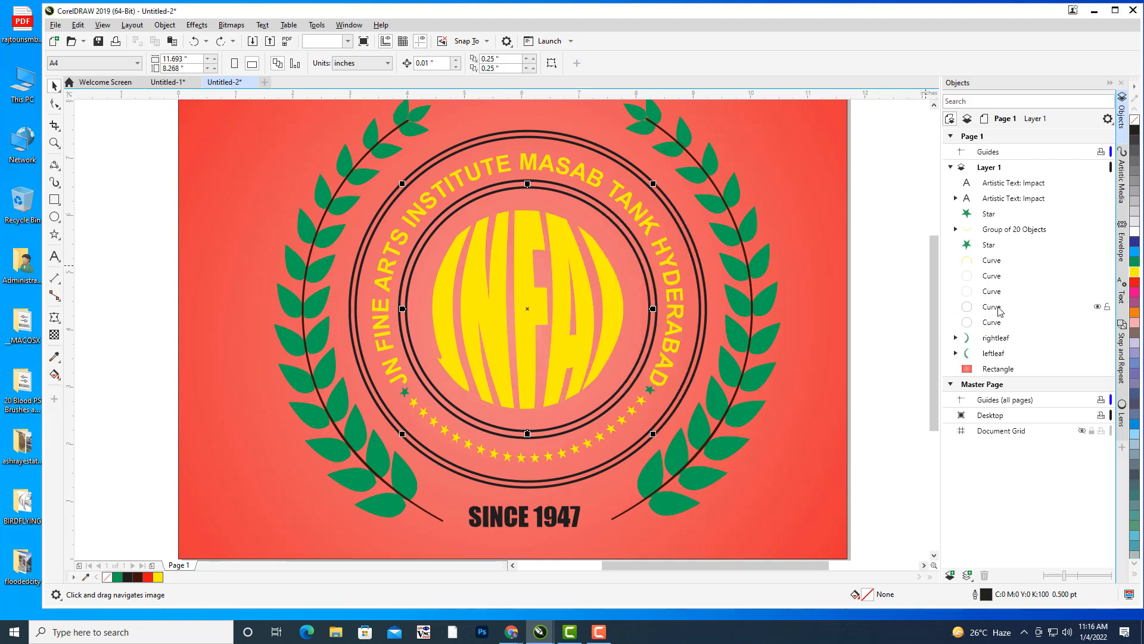
{"action": "left_click_drag", "start_coordinate": [655, 337], "coordinate": [646, 338]}
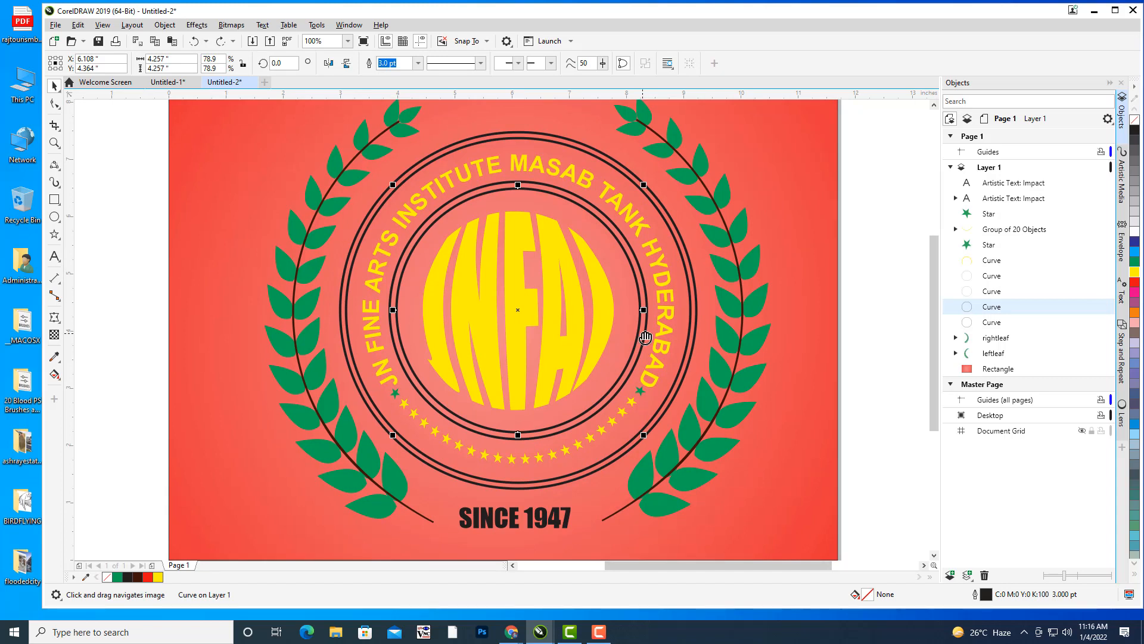
{"action": "left_click", "coordinate": [999, 293]}
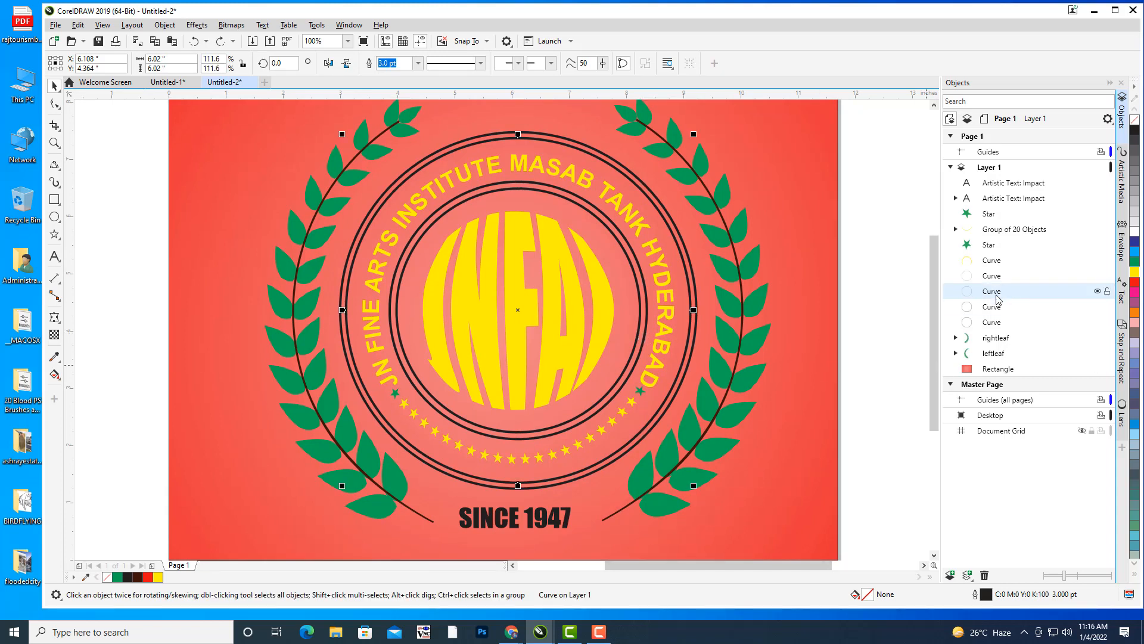
{"action": "left_click", "coordinate": [999, 262]}
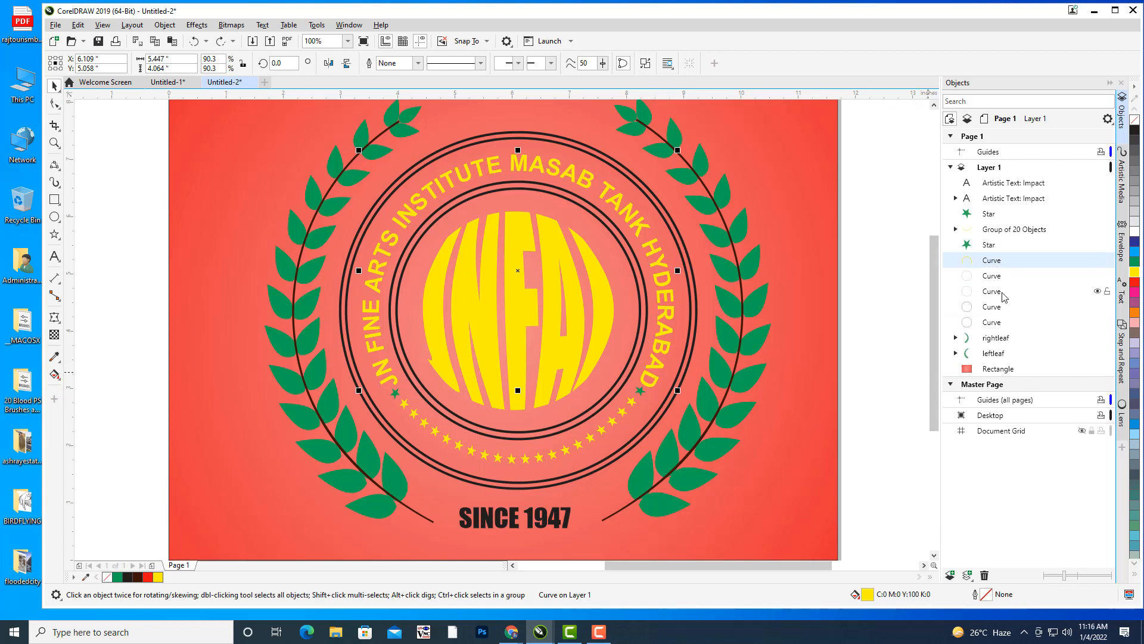
Fill the two green stars at the ends of the badge's lower star arc with yellow, together with the small-star group between them
{"action": "left_click", "coordinate": [991, 248]}
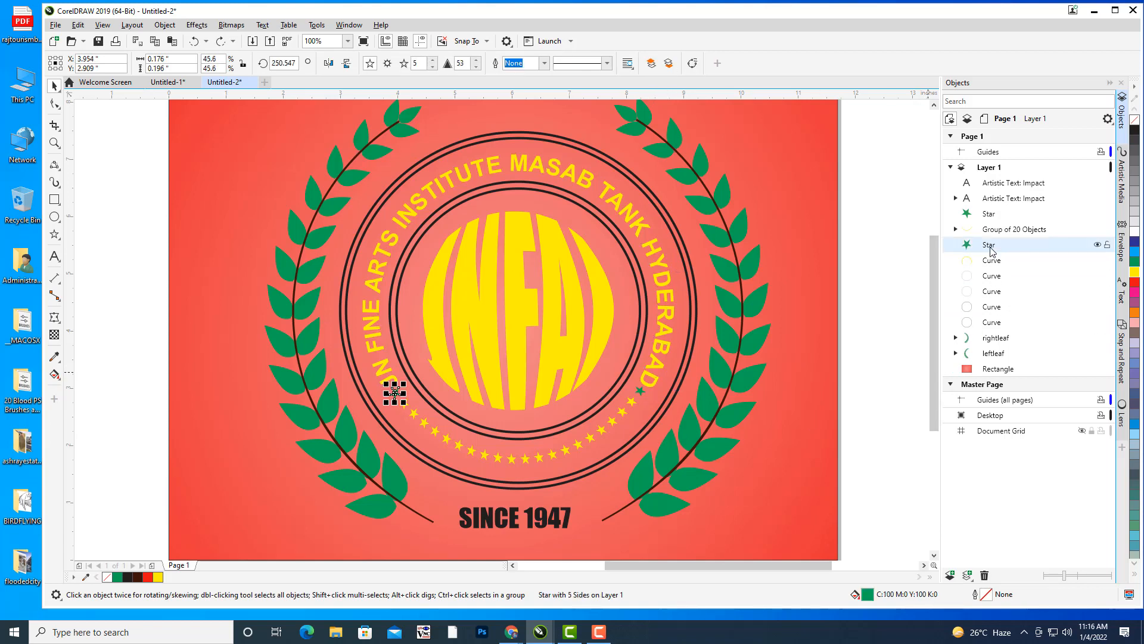
{"action": "left_click", "coordinate": [994, 217], "text": "shift"}
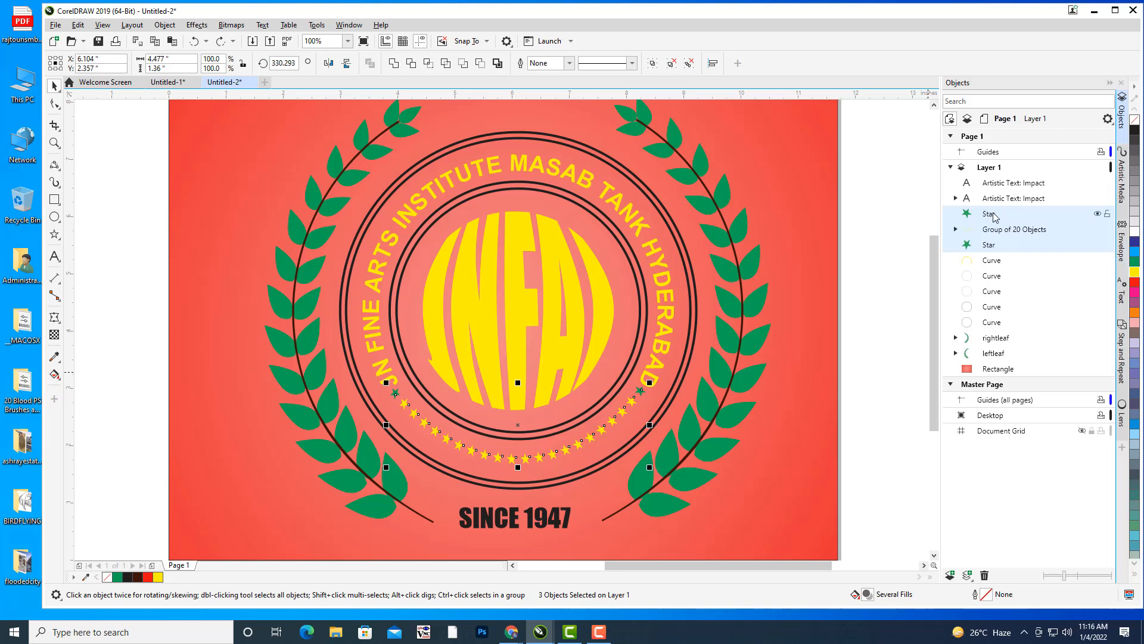
{"action": "left_click", "coordinate": [1136, 272]}
{"action": "left_click", "coordinate": [878, 309]}
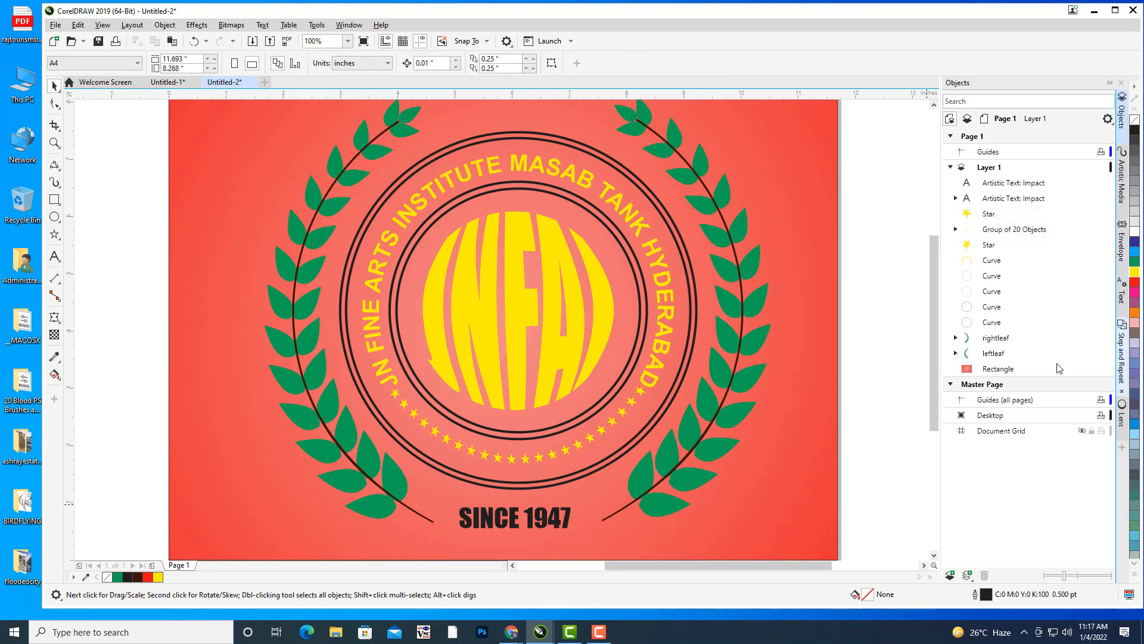
Convert the outlines of the two inner ring circles to objects and fill them with yellow
{"action": "left_click", "coordinate": [1000, 322]}
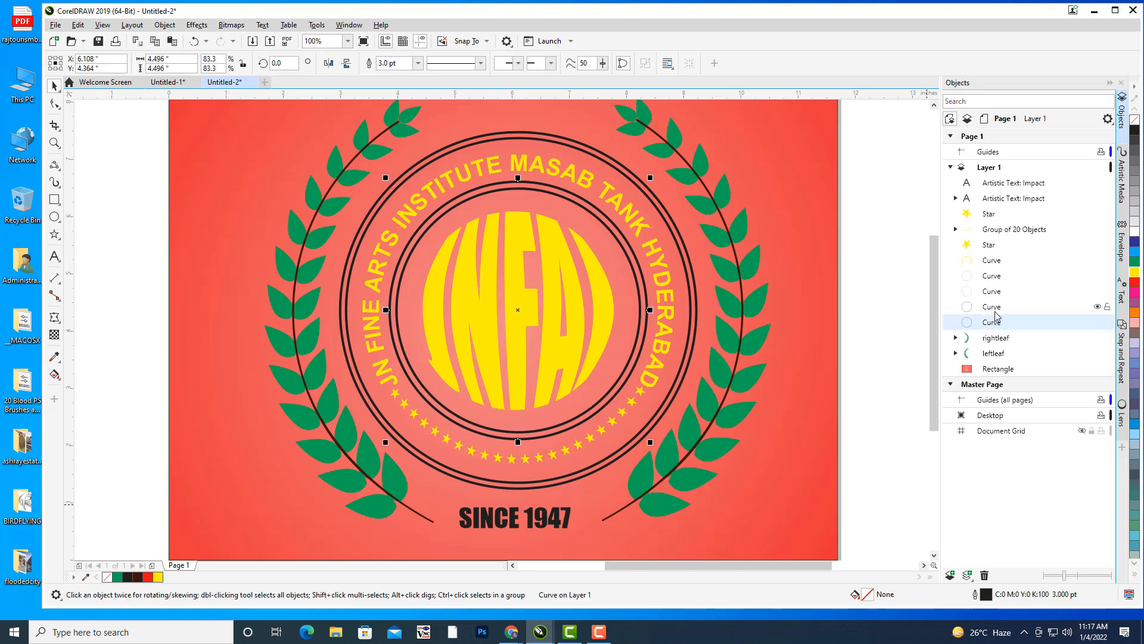
{"action": "left_click", "coordinate": [998, 307], "text": "shift"}
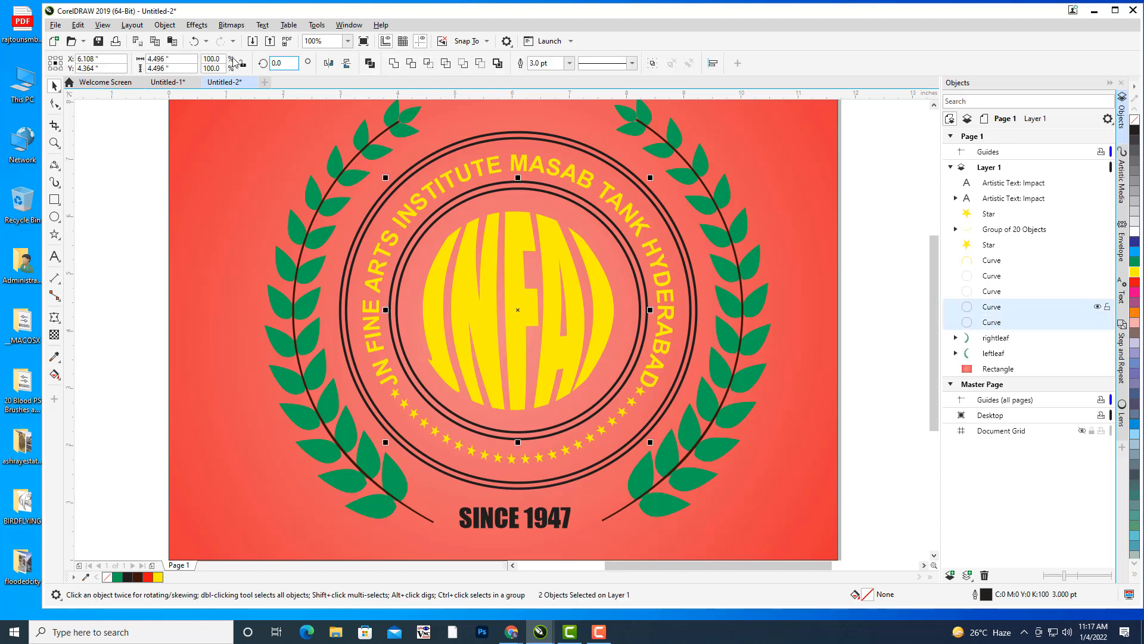
{"action": "left_click", "coordinate": [166, 25]}
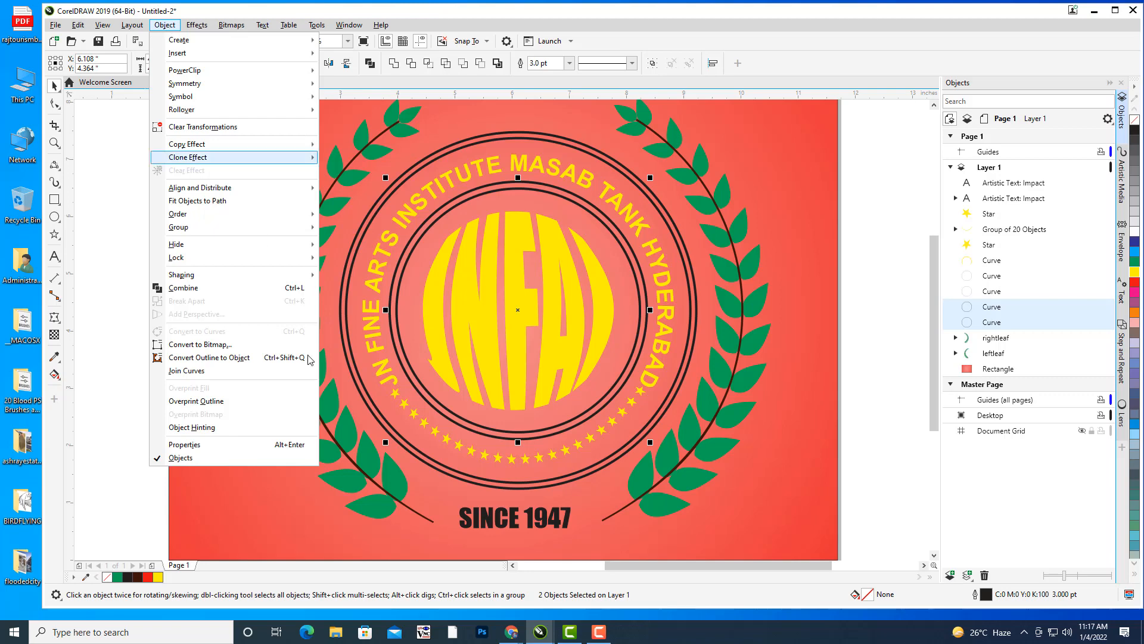
{"action": "left_click", "coordinate": [233, 359]}
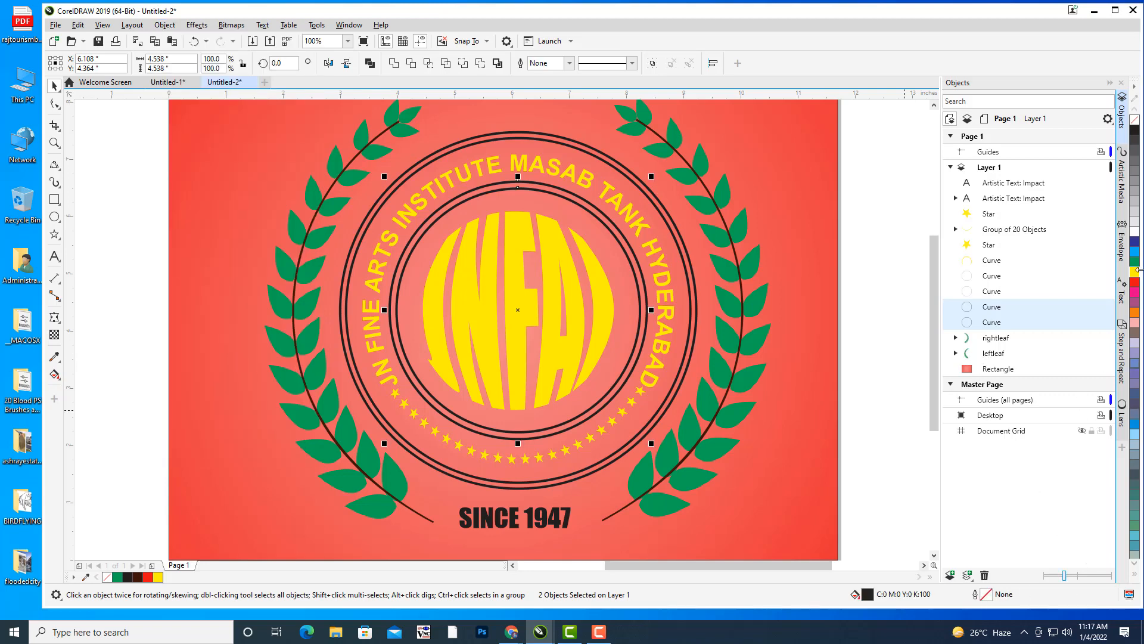
{"action": "left_click", "coordinate": [1135, 273]}
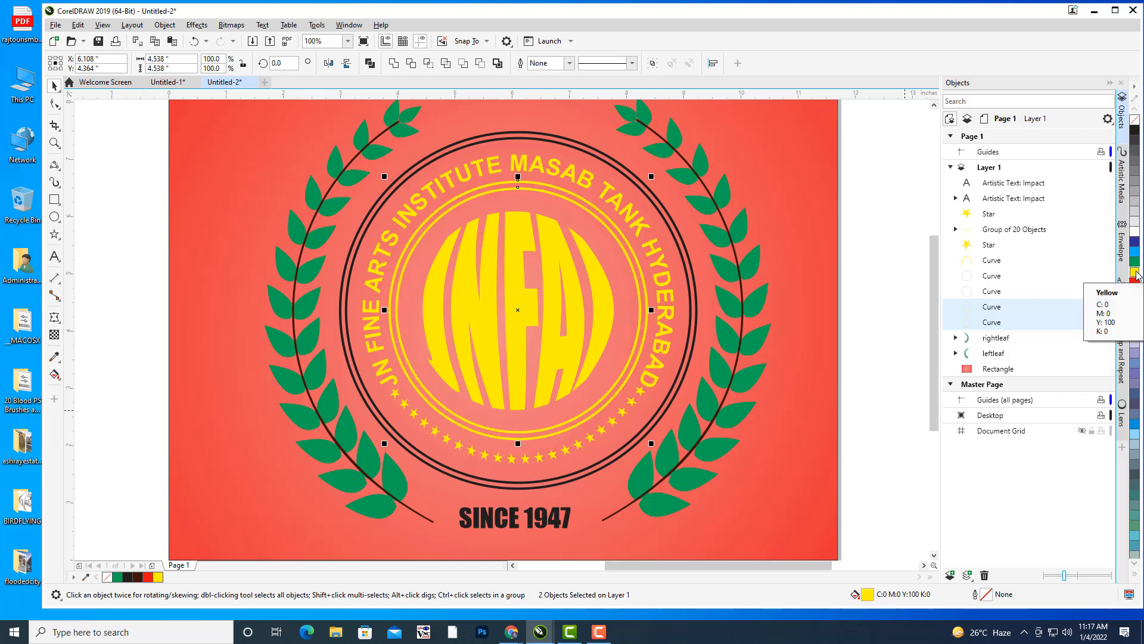
Convert the outlines of the two outer ring circles to objects and fill them with yellow
{"action": "left_click", "coordinate": [1002, 294]}
{"action": "left_click", "coordinate": [999, 278], "text": "ctrl"}
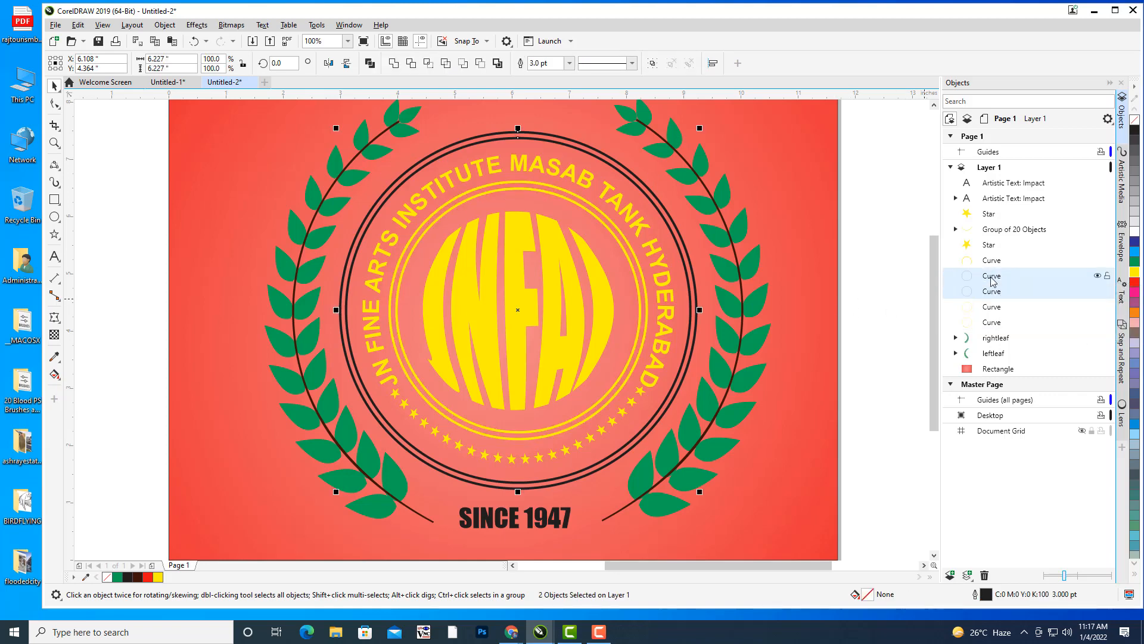
{"action": "left_click", "coordinate": [164, 24]}
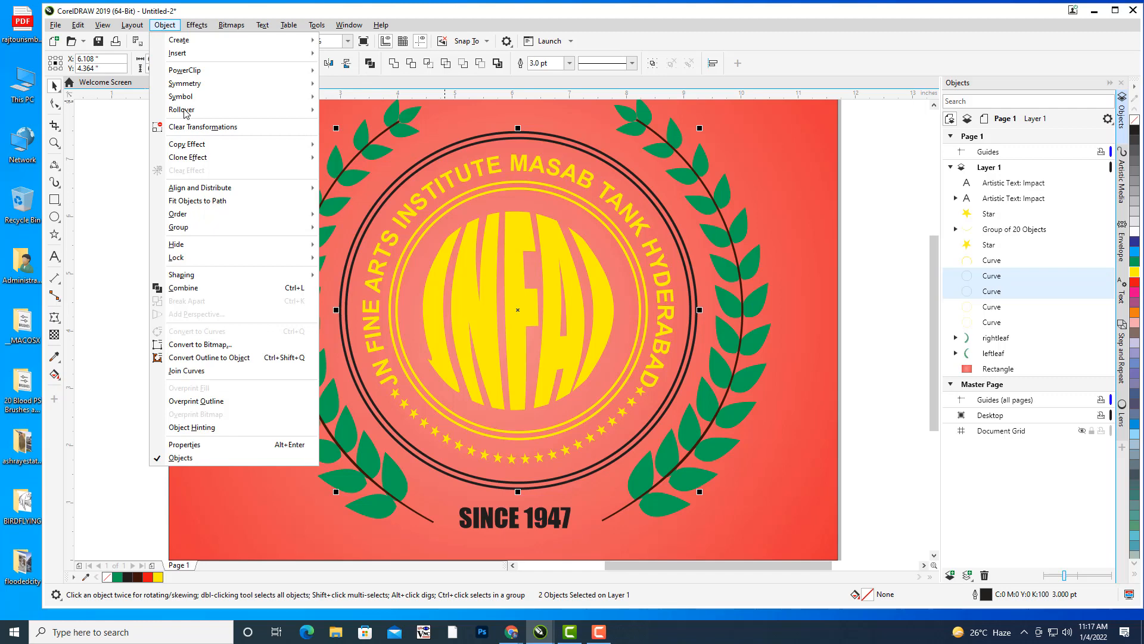
{"action": "left_click", "coordinate": [218, 358]}
{"action": "left_click", "coordinate": [1135, 277]}
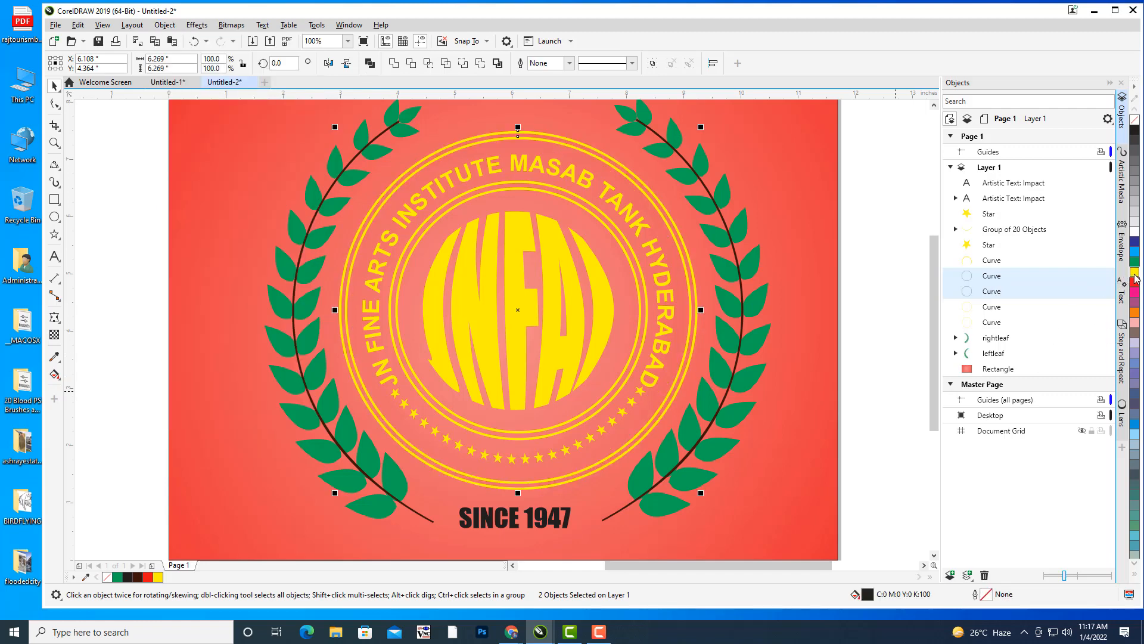
{"action": "left_click", "coordinate": [857, 269]}
Fill the "SINCE 1947" text beneath the badge with yellow
{"action": "scroll", "coordinate": [857, 269], "scroll_direction": "down", "scroll_amount": 2}
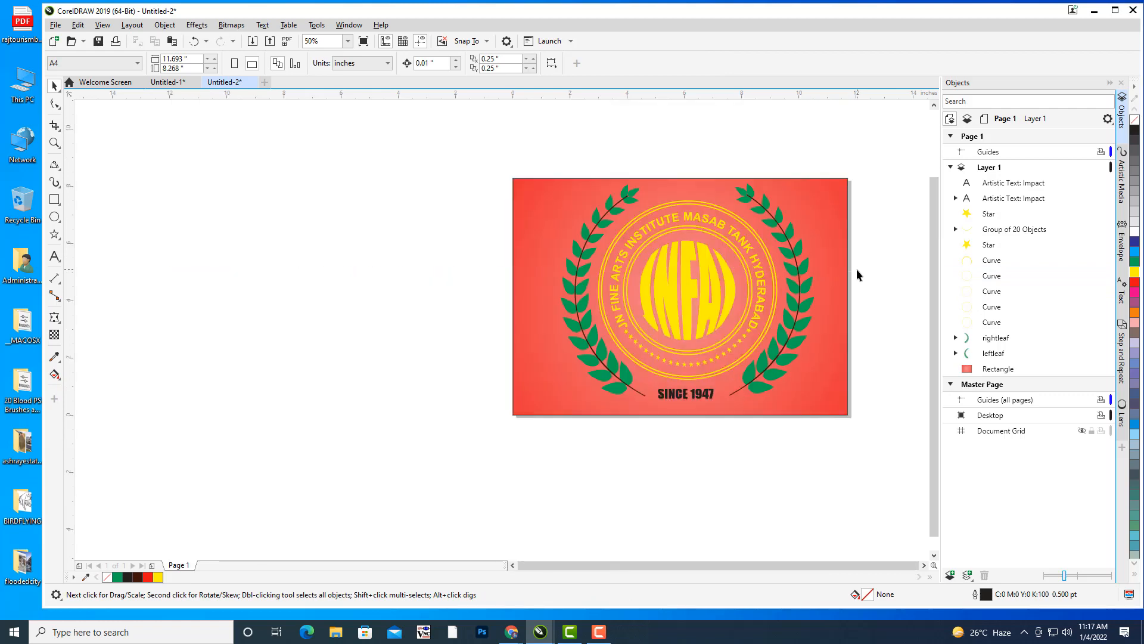
{"action": "left_click", "coordinate": [669, 396]}
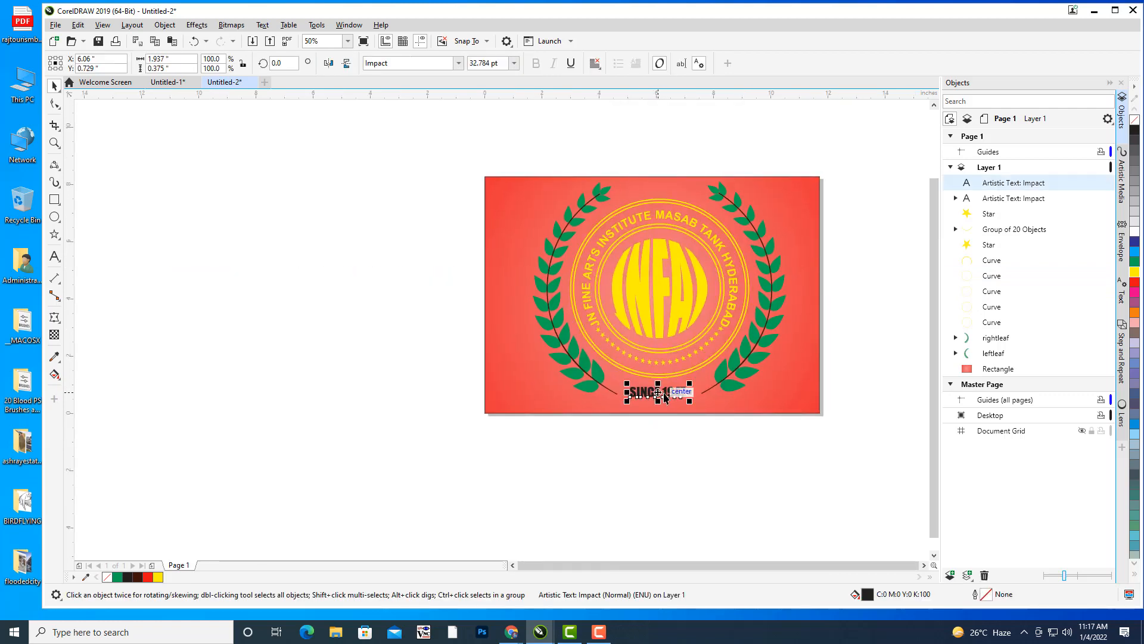
{"action": "left_click", "coordinate": [1134, 272]}
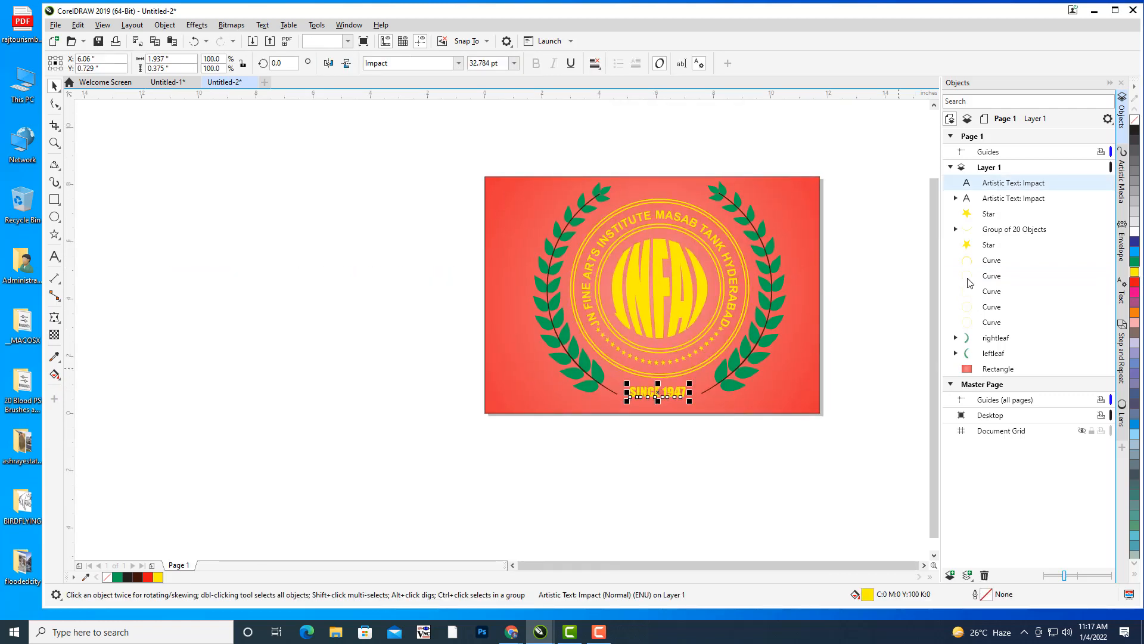
{"action": "left_click", "coordinate": [853, 251]}
Fill both laurel branches, rightleaf and leftleaf, with yellow
{"action": "scroll", "coordinate": [761, 335], "scroll_direction": "right", "scroll_amount": 1}
{"action": "left_click", "coordinate": [762, 329]}
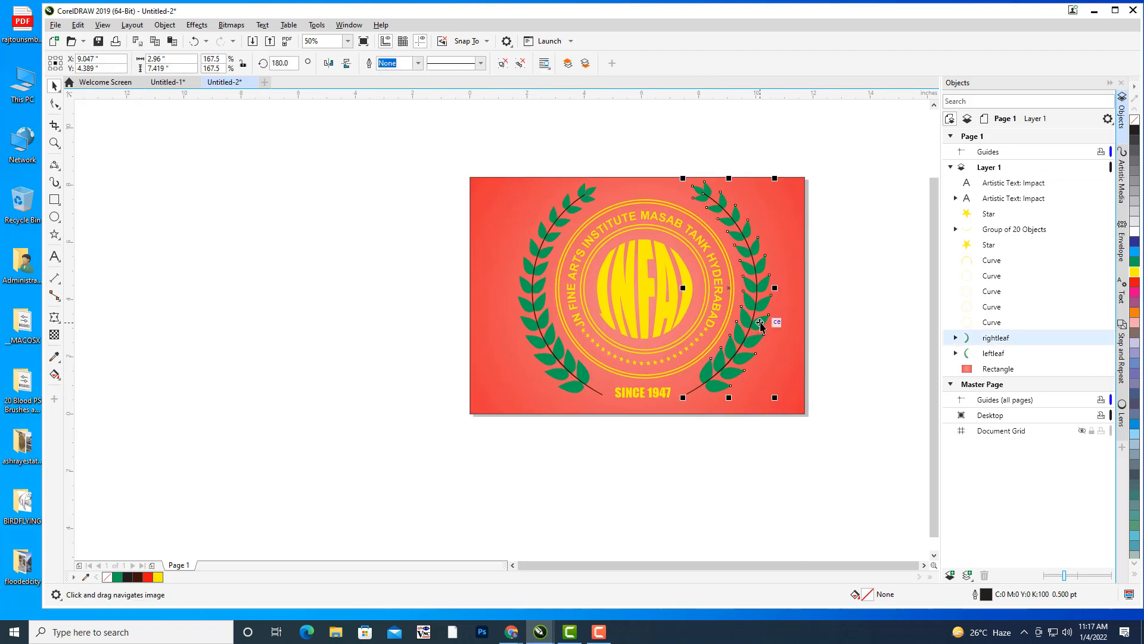
{"action": "left_click", "coordinate": [1134, 272]}
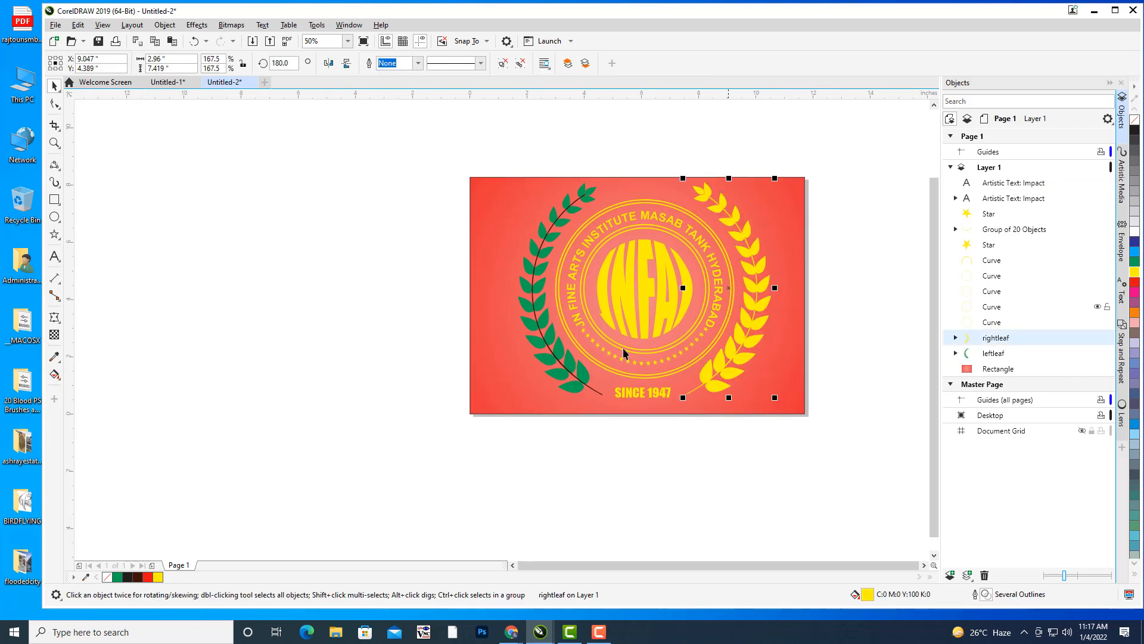
{"action": "left_click", "coordinate": [555, 352]}
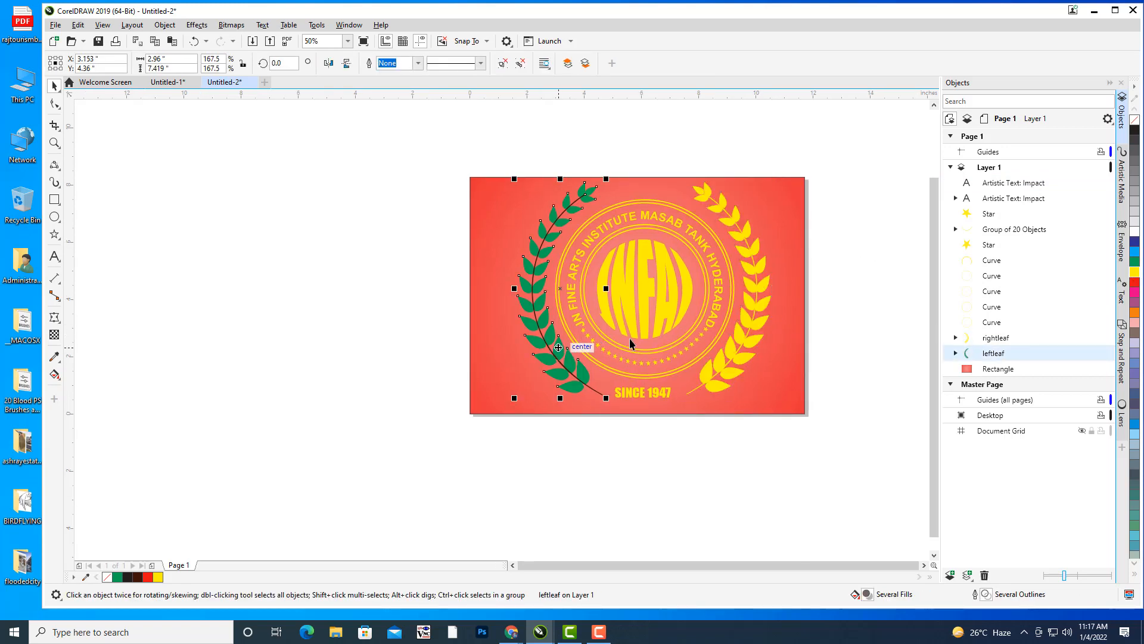
{"action": "left_click", "coordinate": [1134, 272]}
{"action": "left_click", "coordinate": [860, 202]}
Examine the recoloured emblem against the red gradient background, both close up and as a whole page
{"action": "left_click_drag", "start_coordinate": [833, 307], "coordinate": [759, 322]}
{"action": "scroll", "coordinate": [562, 262], "scroll_direction": "up", "scroll_amount": 1}
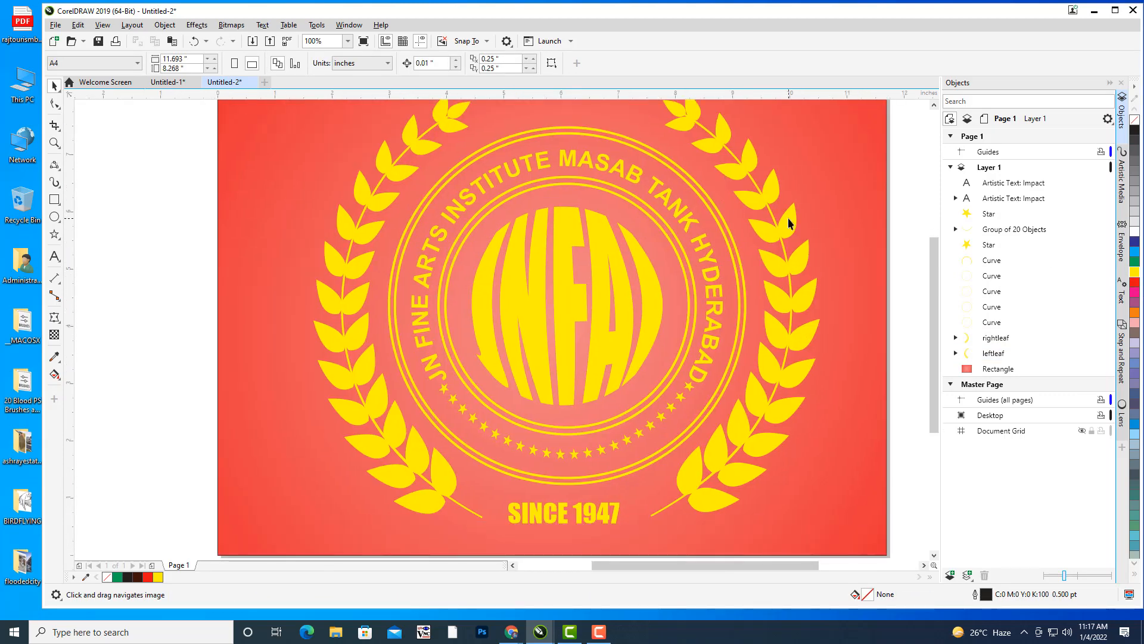
{"action": "scroll", "coordinate": [757, 223], "scroll_direction": "down", "scroll_amount": 1}
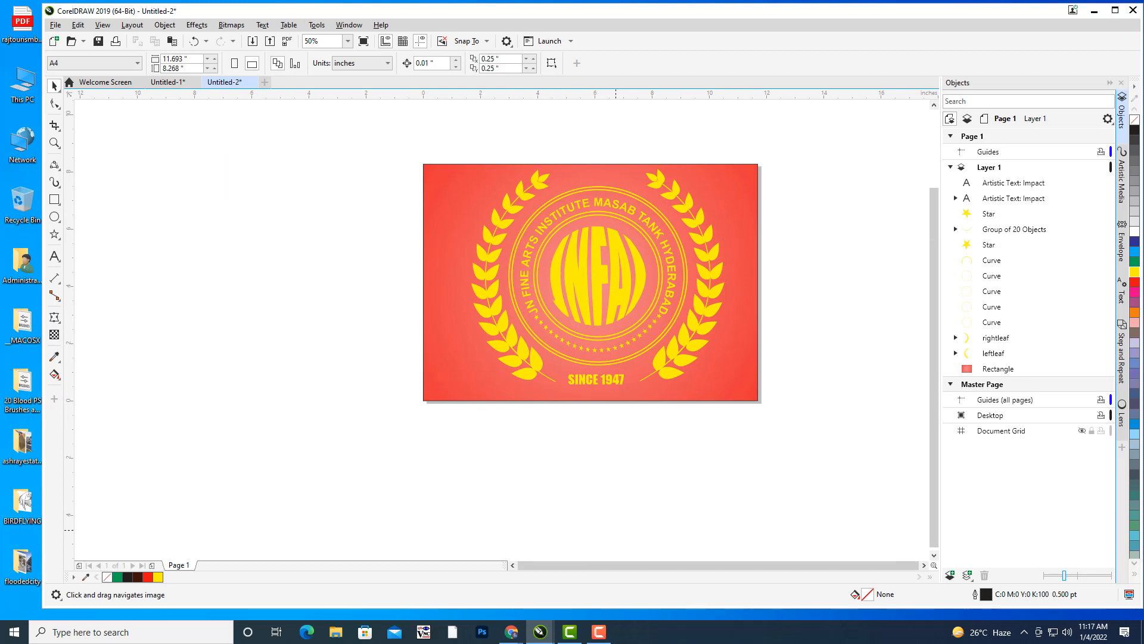
{"action": "left_click_drag", "start_coordinate": [600, 281], "coordinate": [643, 278]}
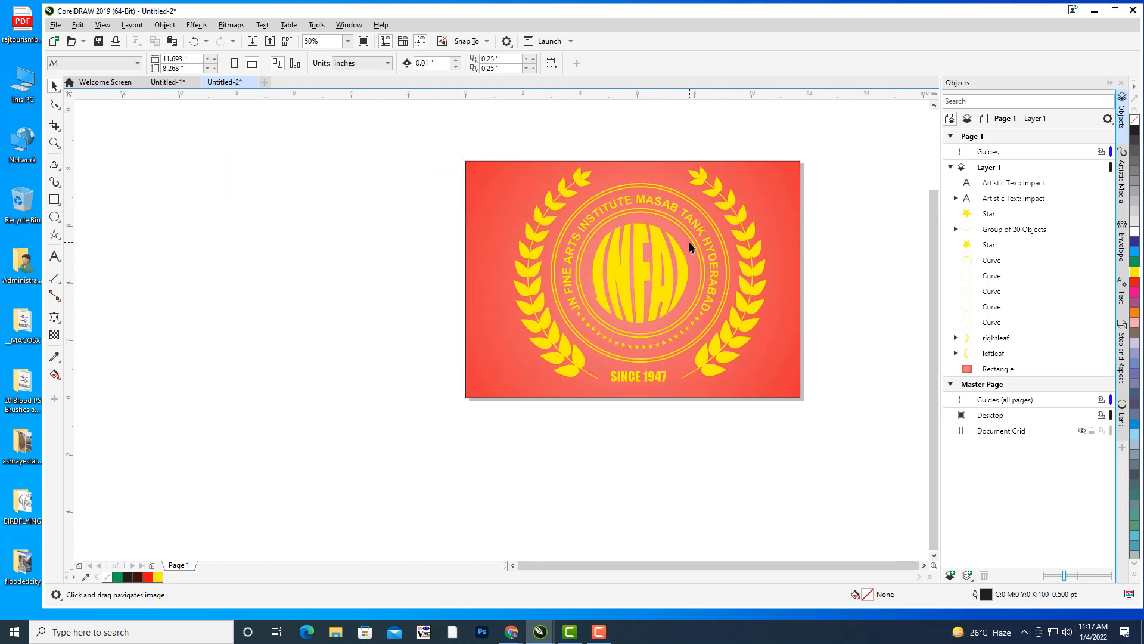
{"action": "scroll", "coordinate": [656, 231], "scroll_direction": "up", "scroll_amount": 1}
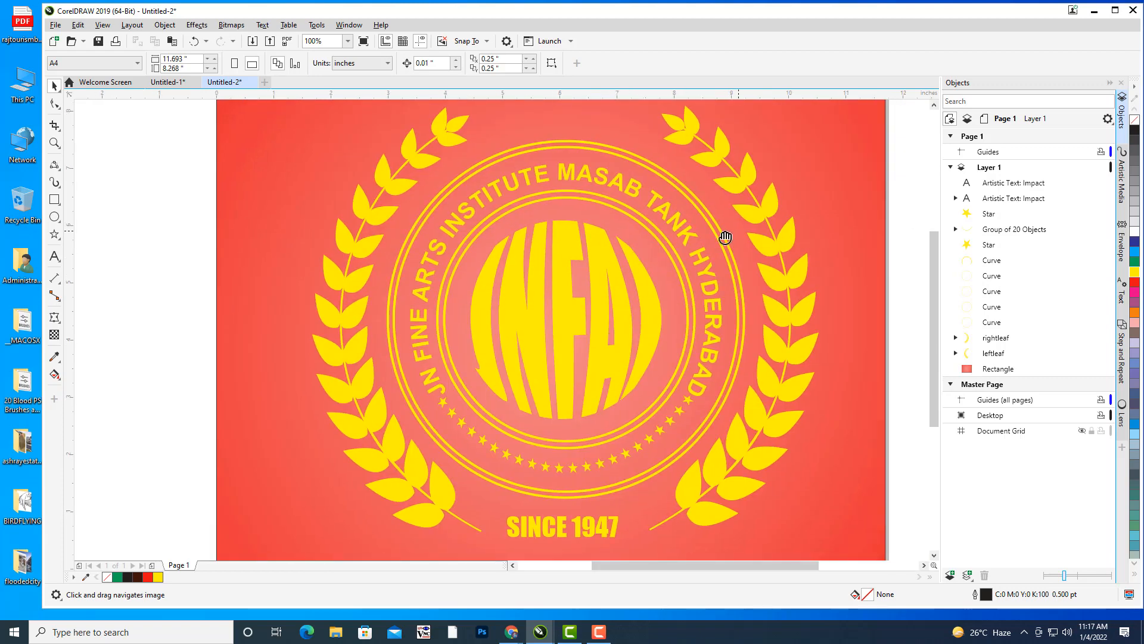
{"action": "left_click_drag", "start_coordinate": [726, 237], "coordinate": [693, 246]}
{"action": "left_click_drag", "start_coordinate": [696, 246], "coordinate": [698, 247]}
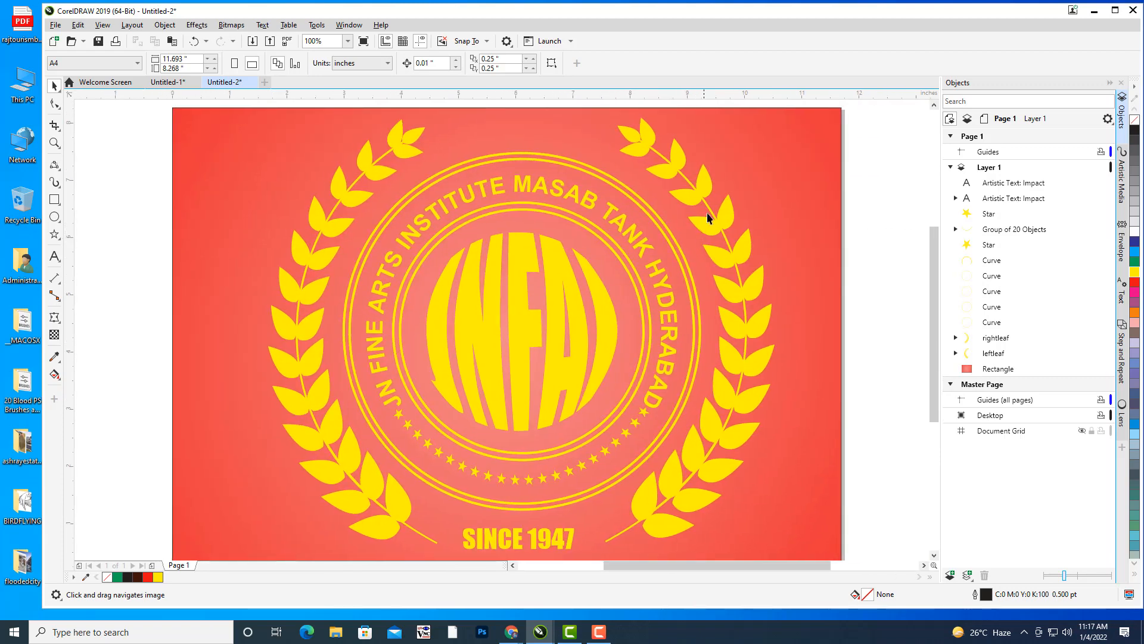
{"action": "scroll", "coordinate": [730, 200], "scroll_direction": "down", "scroll_amount": 3}
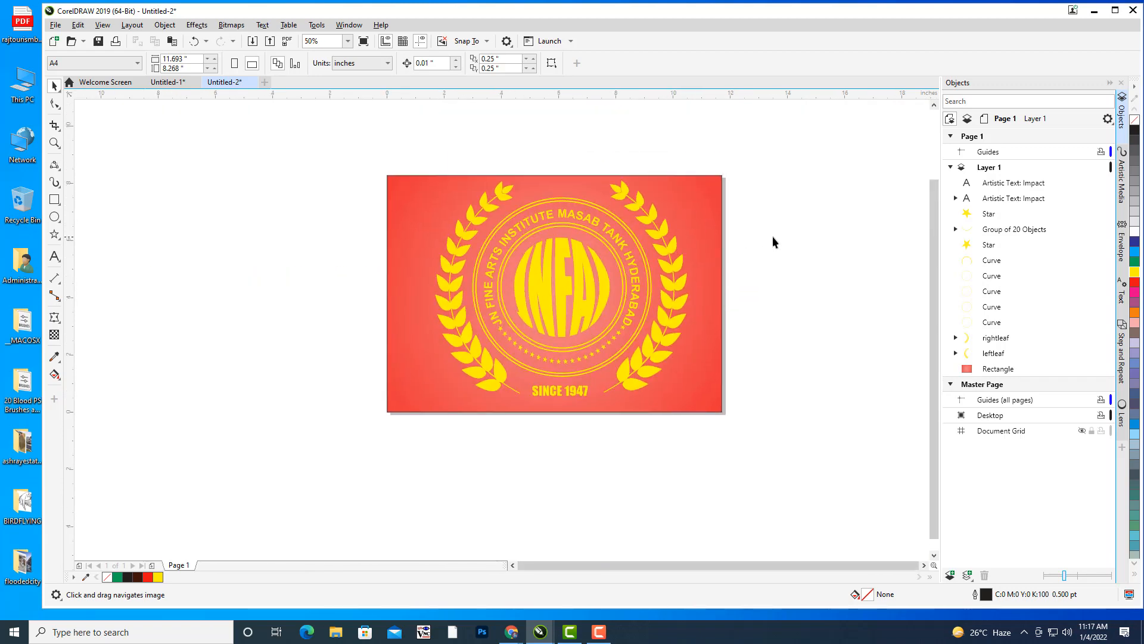
{"action": "left_click_drag", "start_coordinate": [773, 236], "coordinate": [749, 246]}
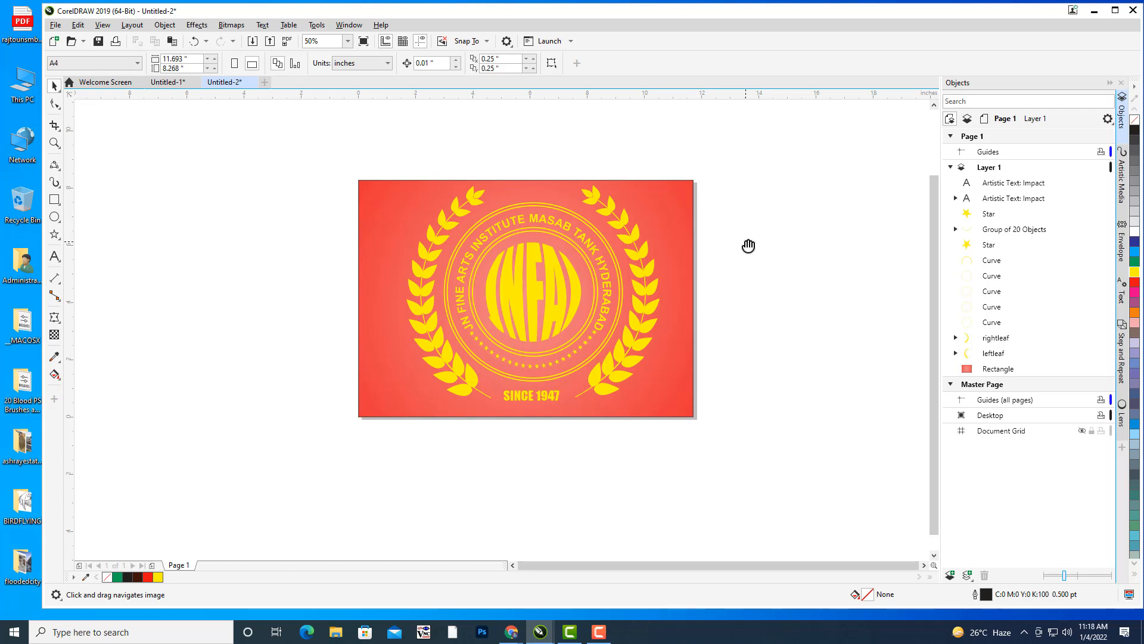
Group the 12 emblem objects, from the "SINCE 1947" text down to leftleaf, leaving out the background rectangle
{"action": "left_click", "coordinate": [1015, 183]}
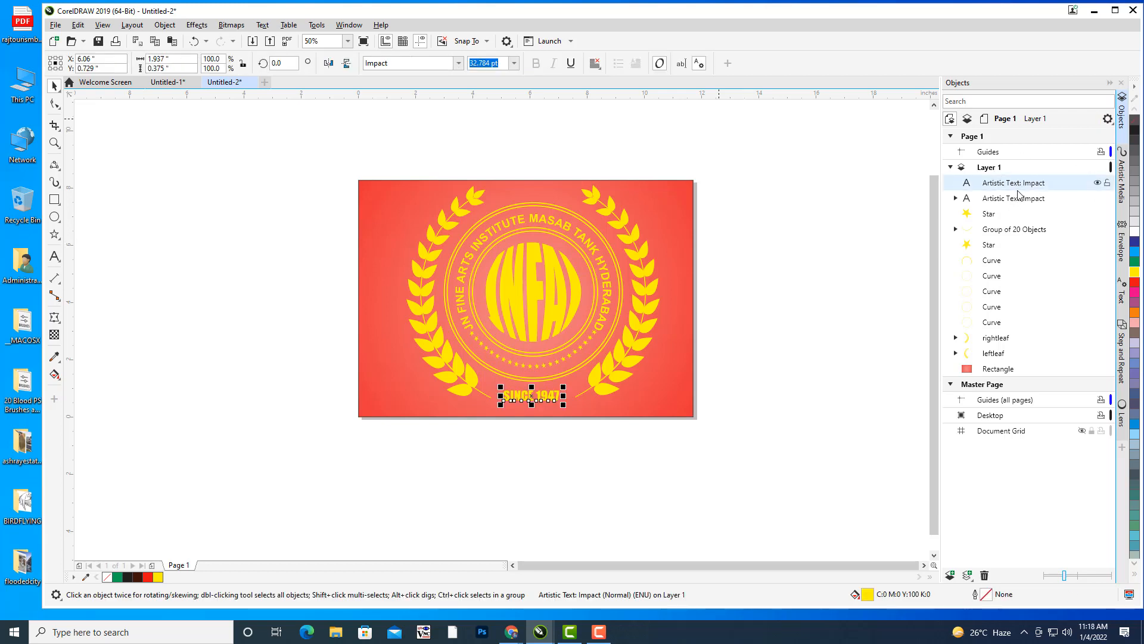
{"action": "left_click", "coordinate": [1018, 197], "text": "shift"}
{"action": "left_click", "coordinate": [1008, 354], "text": "shift"}
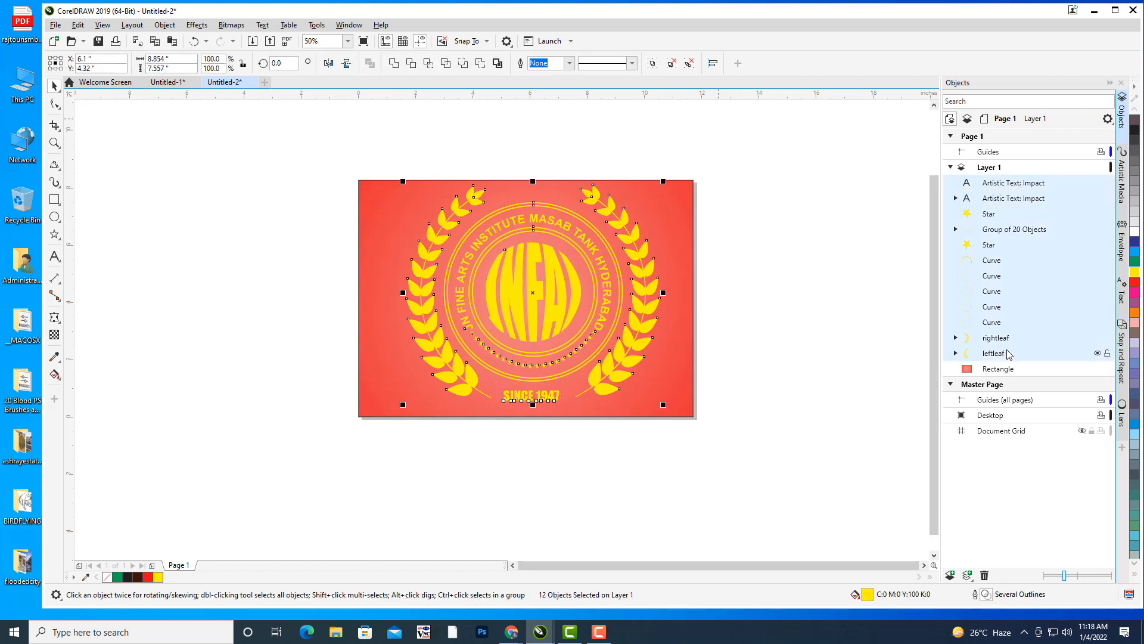
{"action": "key", "text": "ctrl+g"}
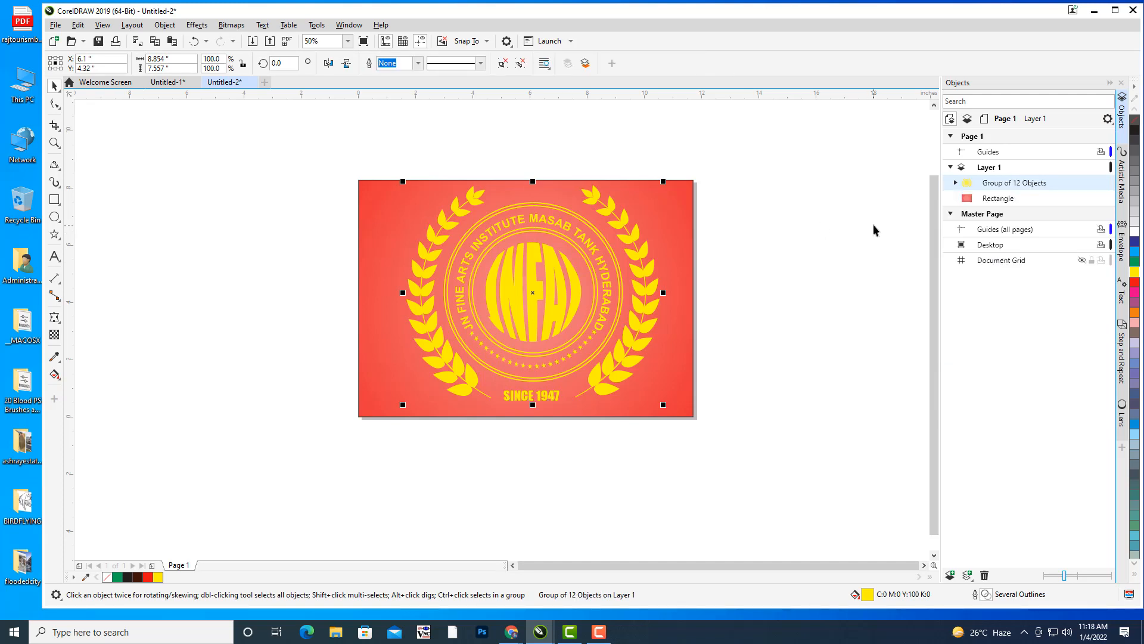
Apply a drop shadow to the grouped emblem, starting at its left edge and extending horizontally to its right edge
{"action": "left_click", "coordinate": [55, 319]}
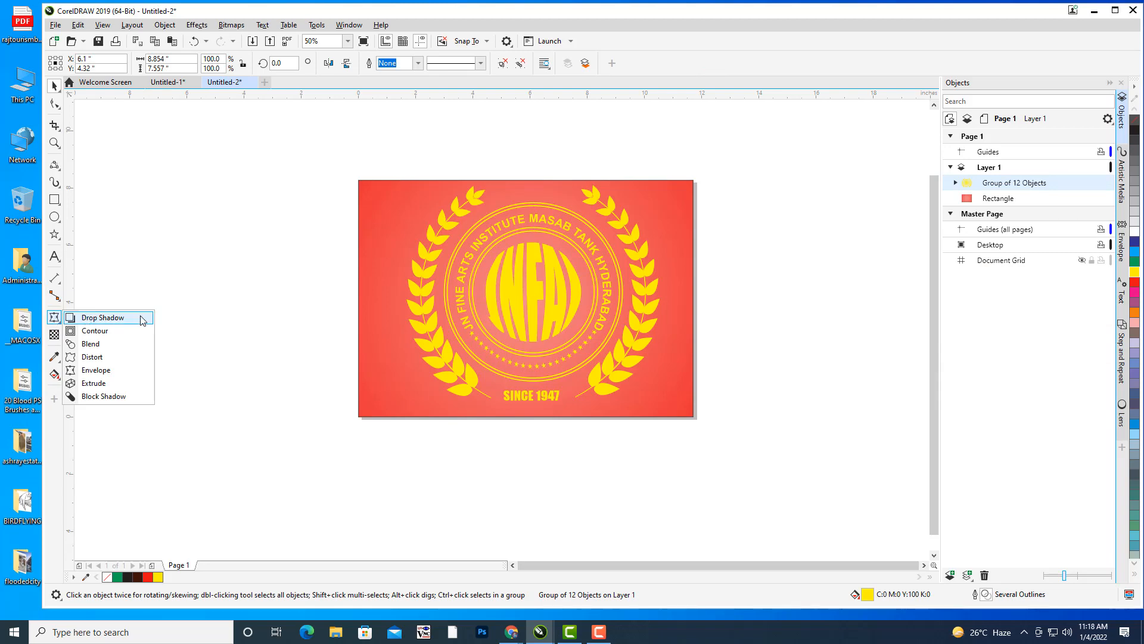
{"action": "left_click", "coordinate": [102, 317]}
{"action": "left_click_drag", "start_coordinate": [407, 293], "coordinate": [660, 294]}
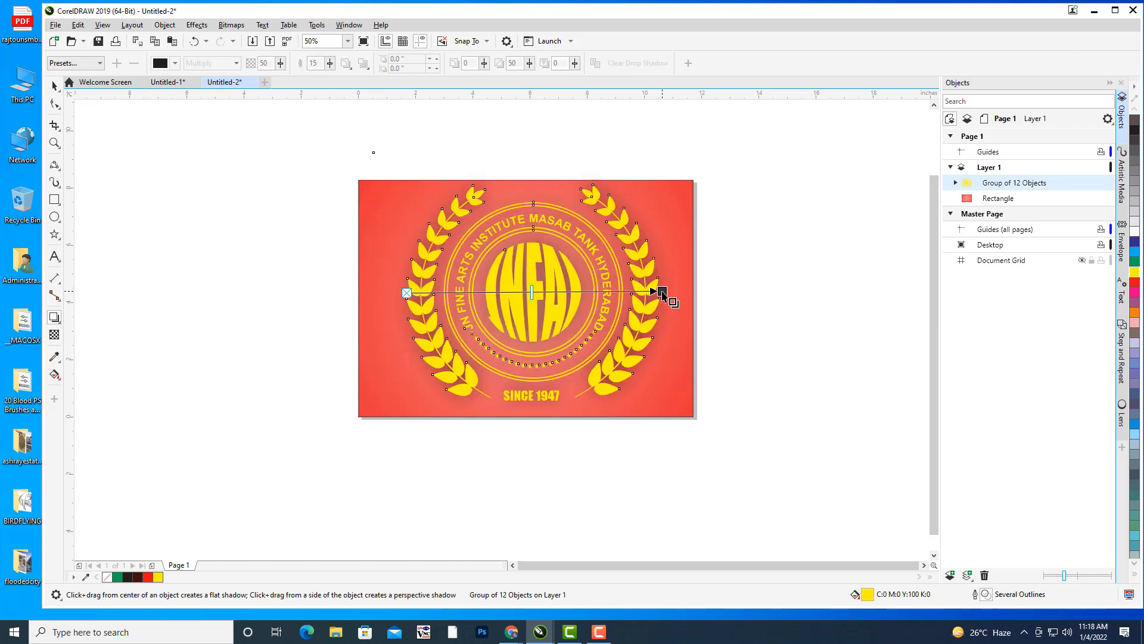
Set the feathering of the emblem's drop shadow to 4
{"action": "left_click_drag", "start_coordinate": [512, 200], "coordinate": [533, 235]}
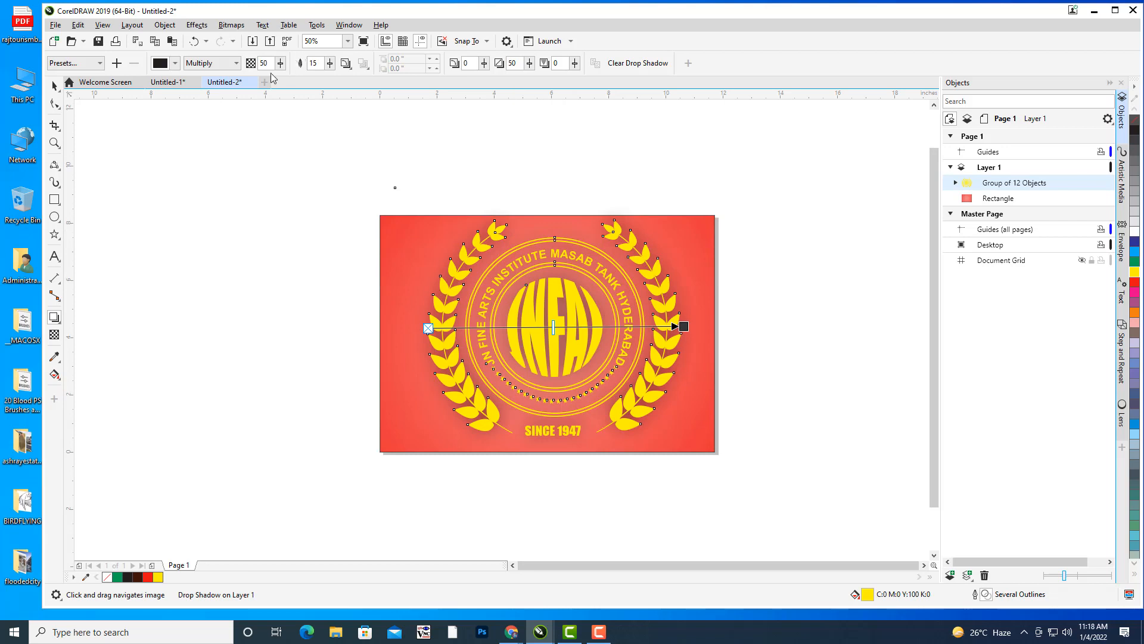
{"action": "left_click", "coordinate": [330, 65]}
{"action": "left_click_drag", "start_coordinate": [330, 78], "coordinate": [324, 80]}
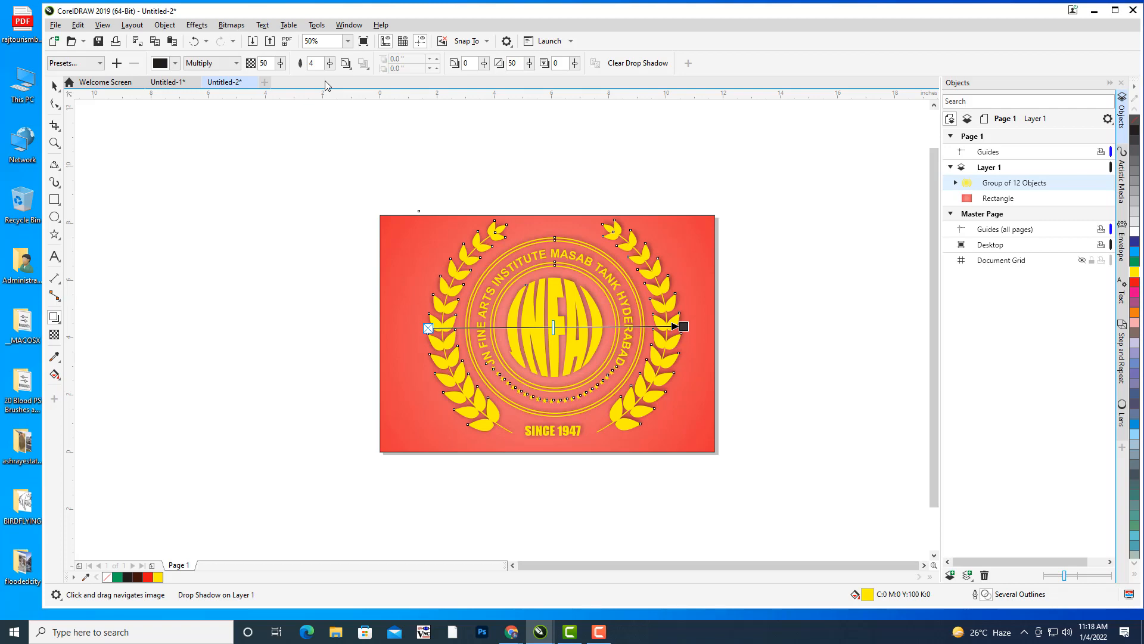
Deselect the emblem and examine its drop shadow against the red background, both close up and as a whole page
{"action": "left_click", "coordinate": [55, 86]}
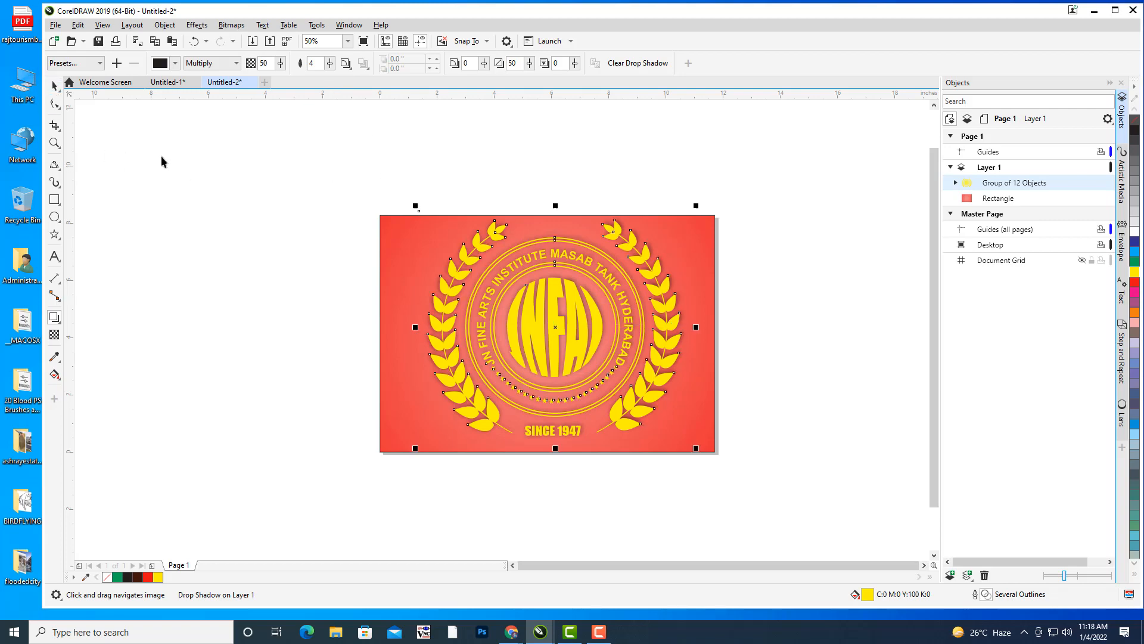
{"action": "left_click", "coordinate": [161, 156]}
{"action": "scroll", "coordinate": [680, 297], "scroll_direction": "up", "scroll_amount": 2}
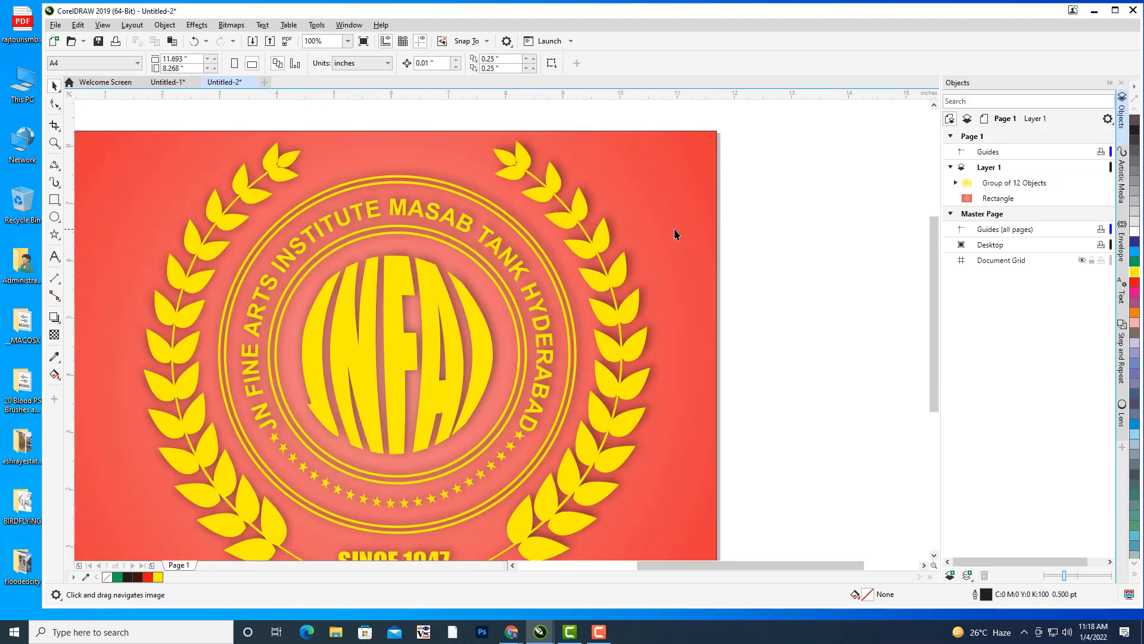
{"action": "scroll", "coordinate": [677, 234], "scroll_direction": "down", "scroll_amount": 2}
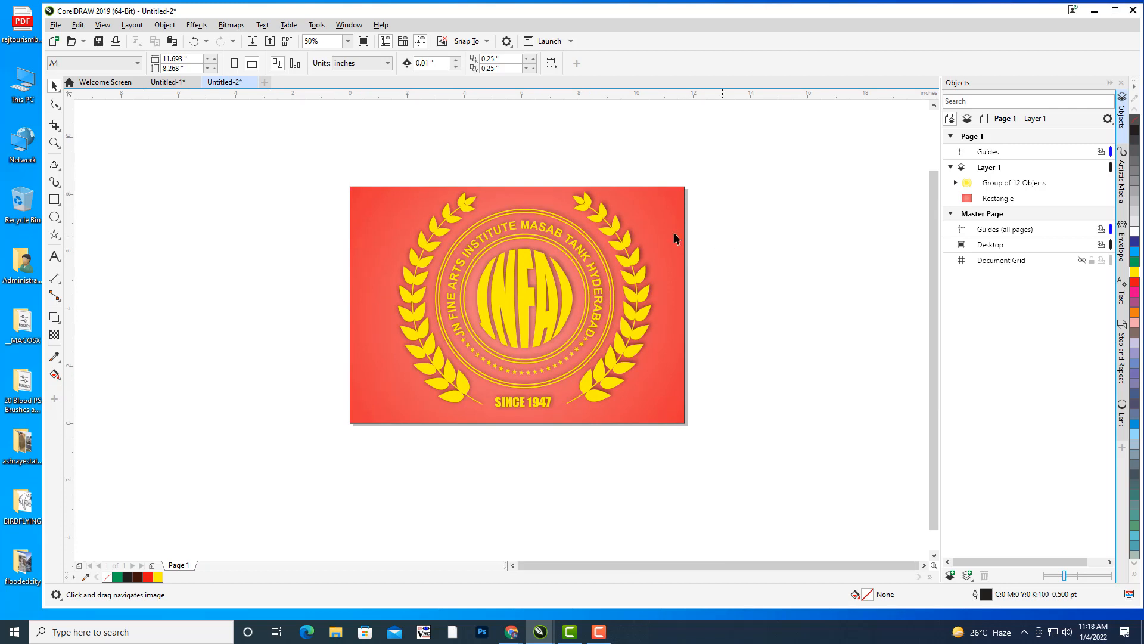
{"action": "left_click_drag", "start_coordinate": [629, 251], "coordinate": [708, 279]}
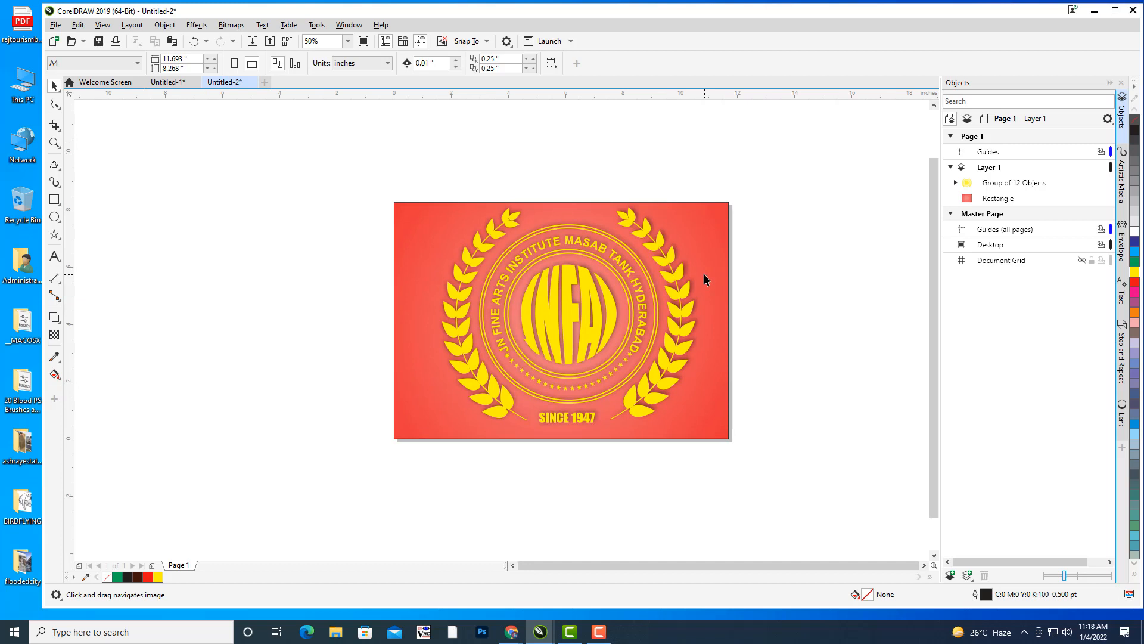
{"action": "left_click_drag", "start_coordinate": [802, 245], "coordinate": [694, 292]}
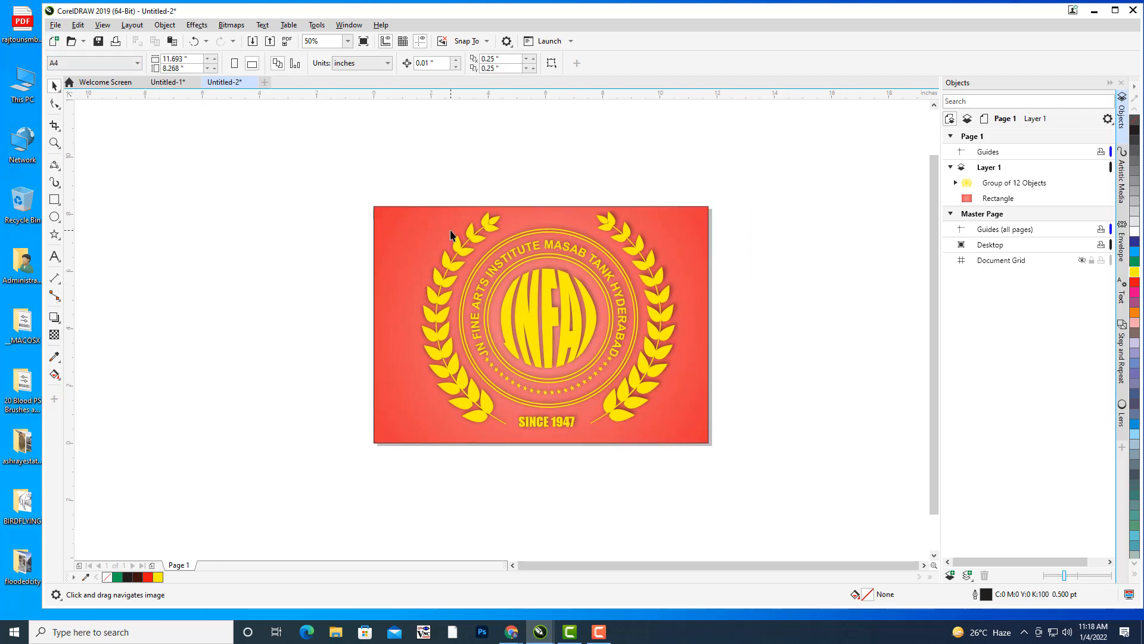
Export the design to the Desktop as a PDF named JNFAU, keeping the default PDF settings
{"action": "left_click", "coordinate": [54, 25]}
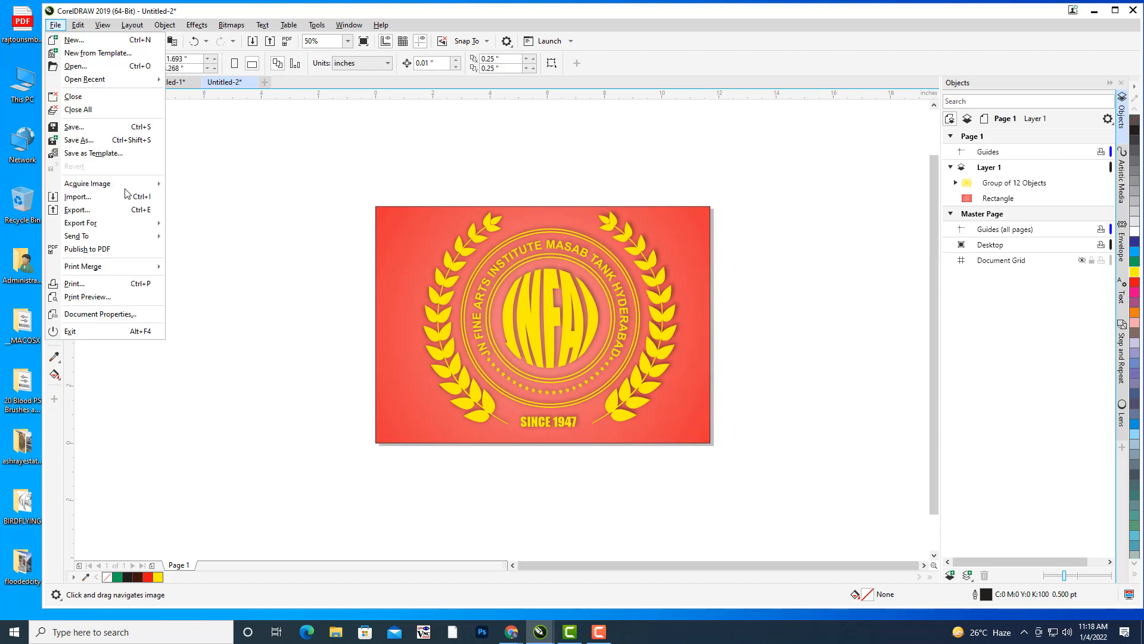
{"action": "left_click", "coordinate": [78, 210]}
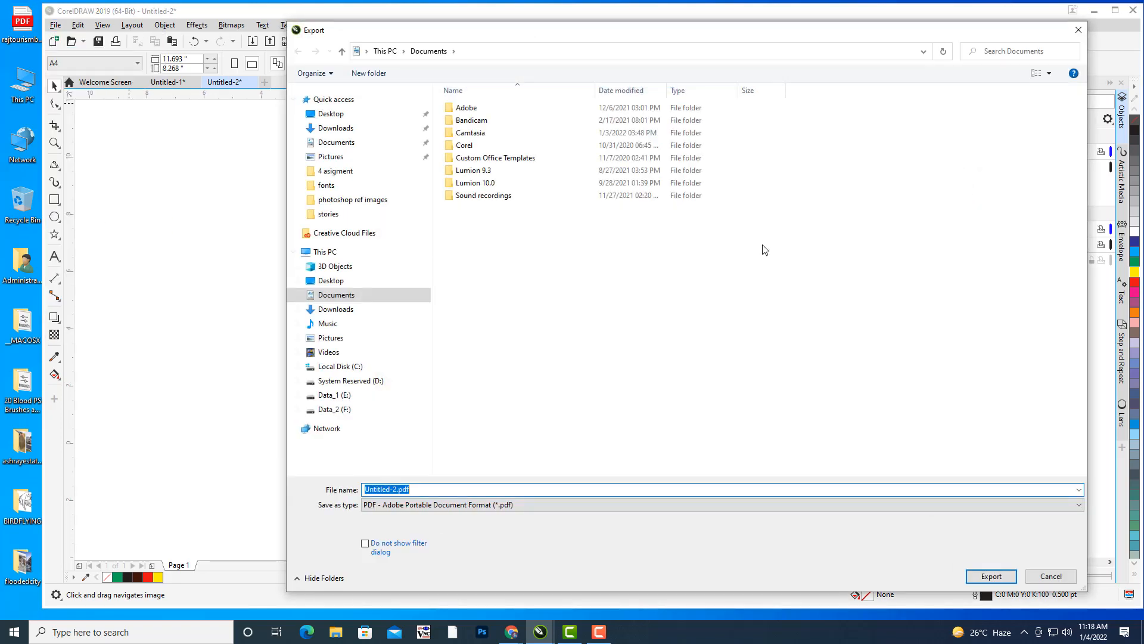
{"action": "left_click", "coordinate": [327, 114]}
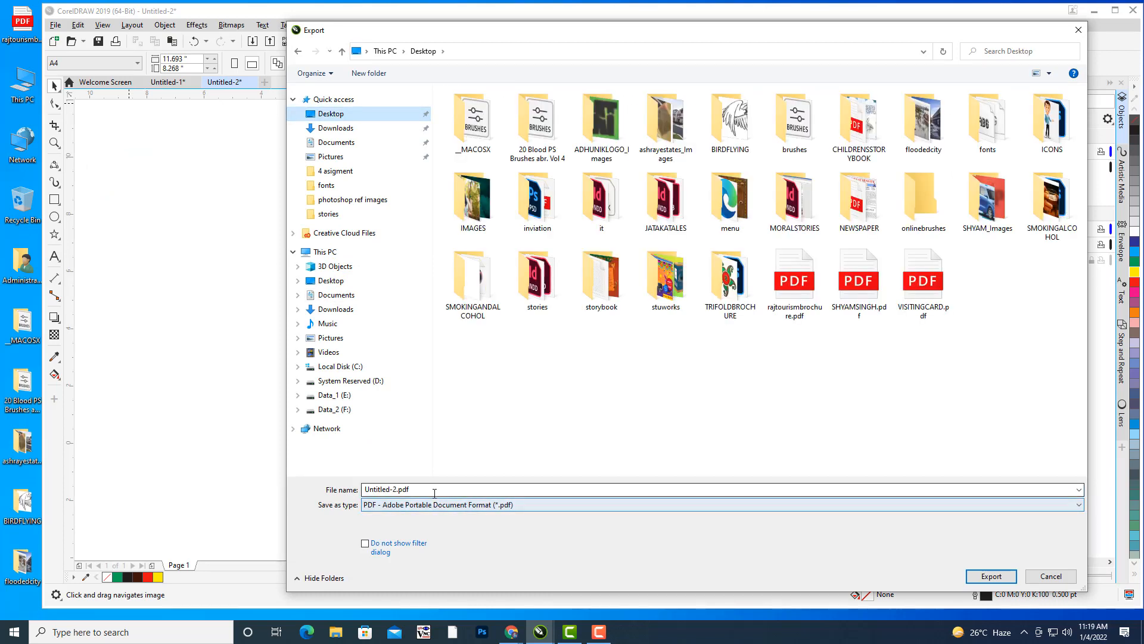
{"action": "left_click", "coordinate": [434, 490]}
{"action": "type", "text": "JNFAU"}
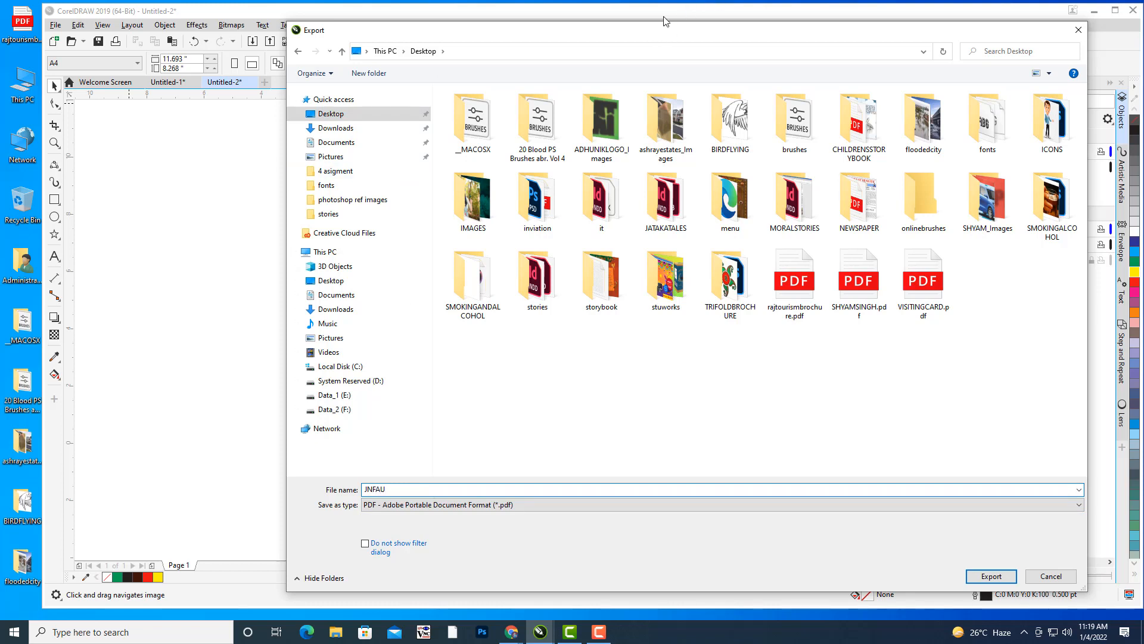
{"action": "left_click_drag", "start_coordinate": [670, 29], "coordinate": [651, 8]}
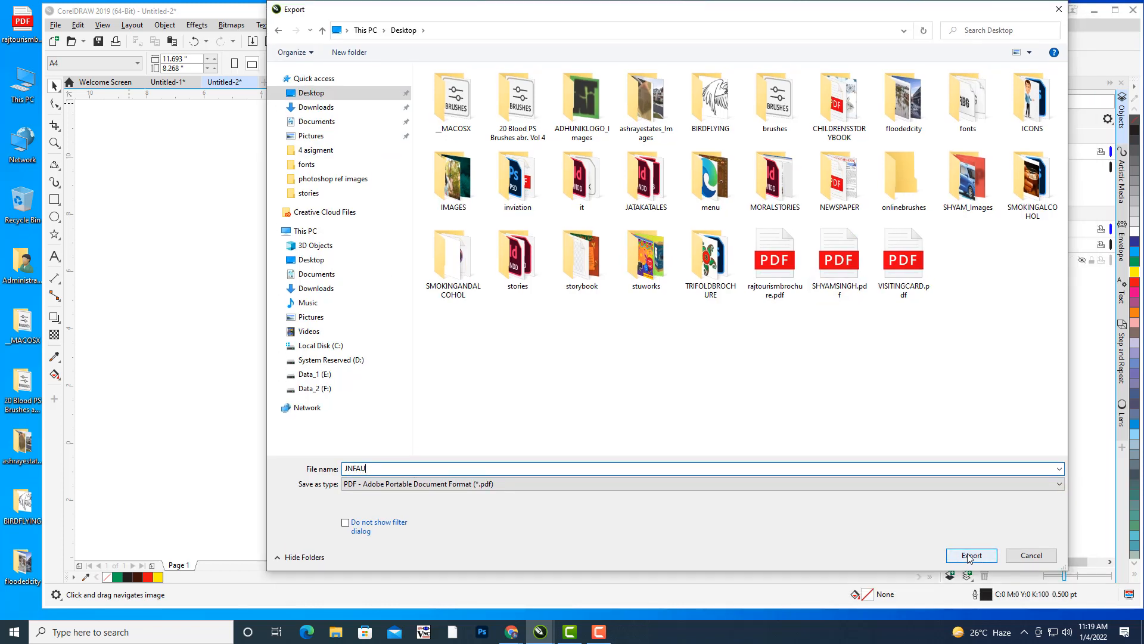
{"action": "left_click", "coordinate": [971, 558]}
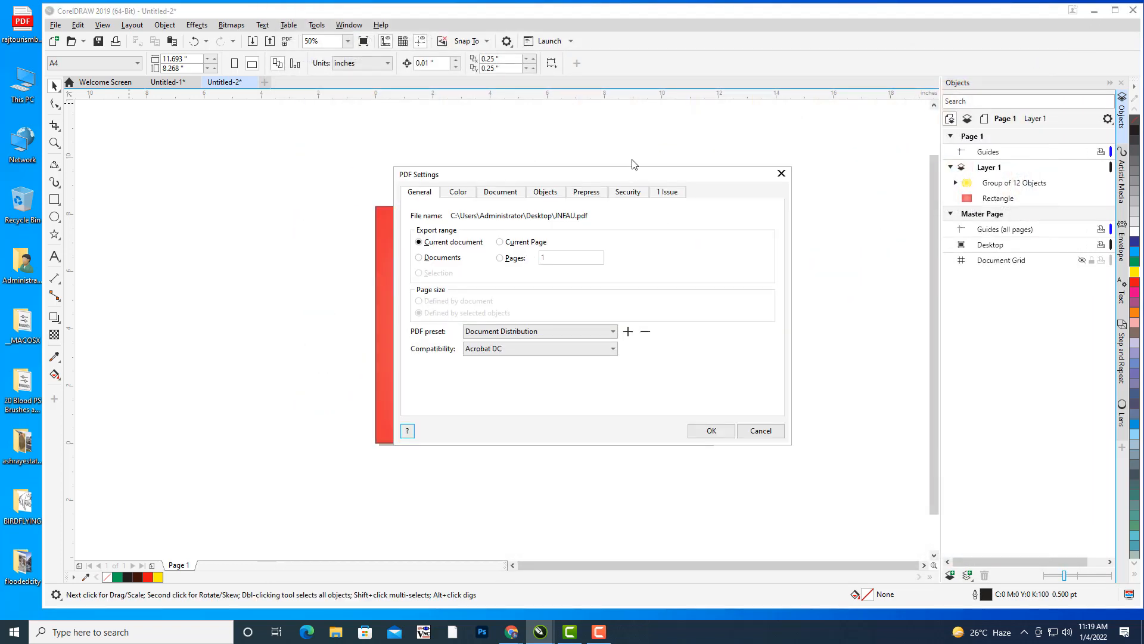
{"action": "left_click_drag", "start_coordinate": [592, 169], "coordinate": [825, 95]}
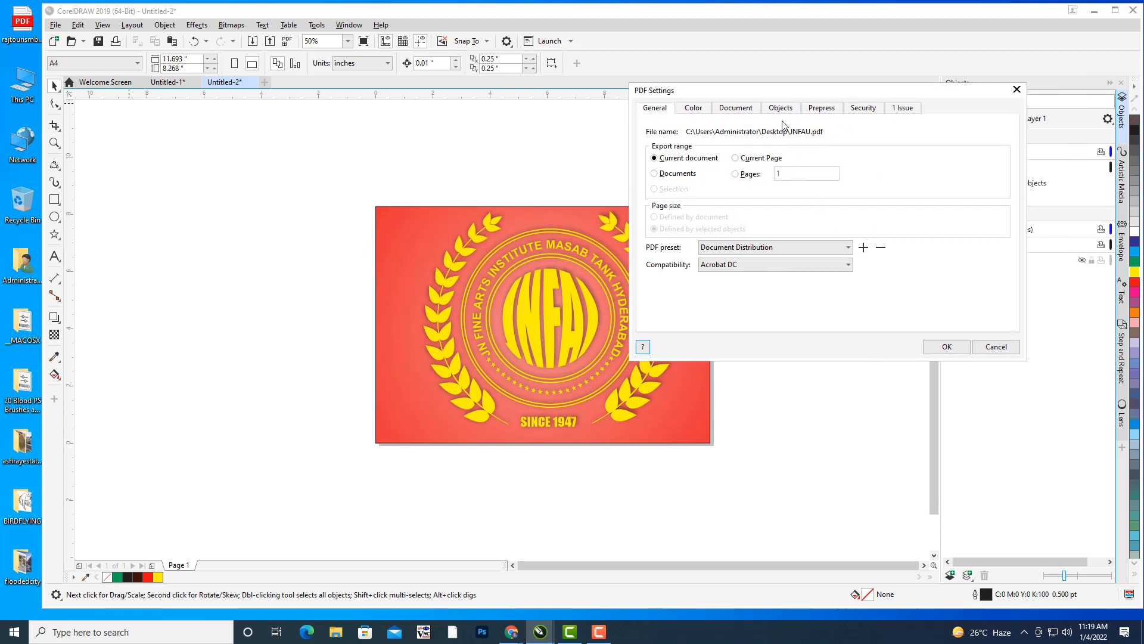
{"action": "left_click", "coordinate": [947, 347]}
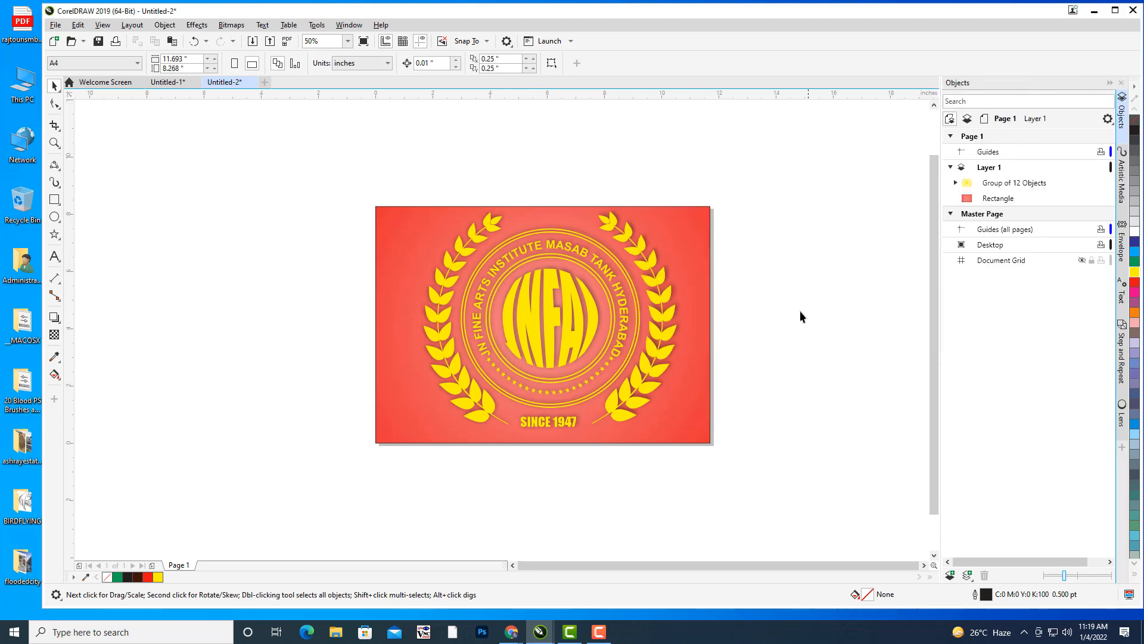
Open the exported JNFAU.pdf from the desktop, check the emblem in it, and close the viewer
{"action": "left_click", "coordinate": [1095, 12]}
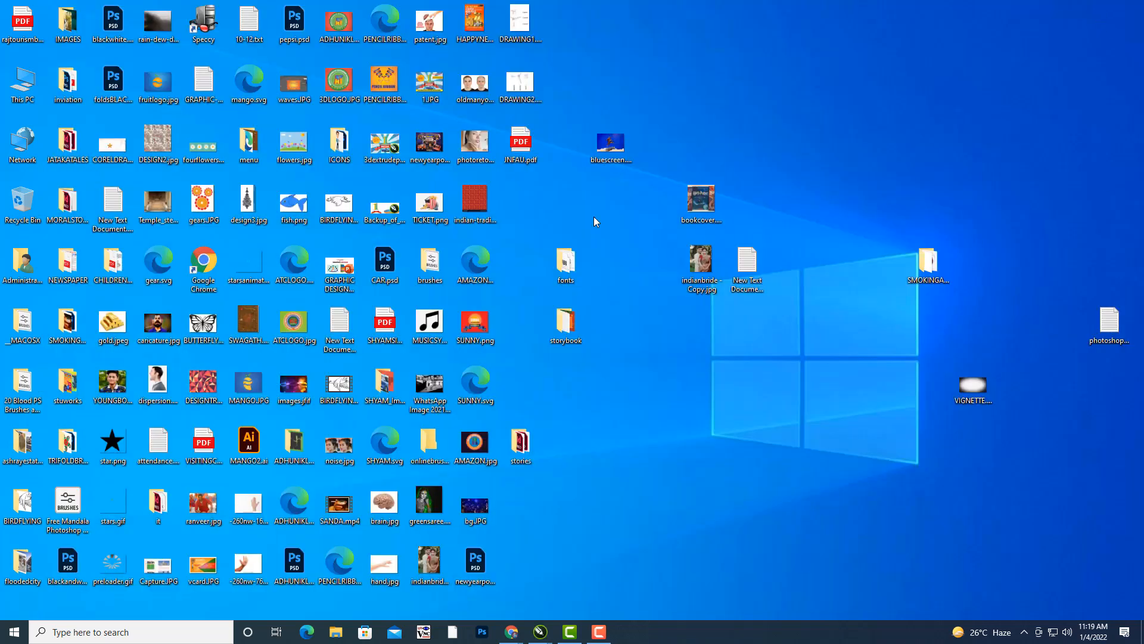
{"action": "double_click", "coordinate": [527, 143]}
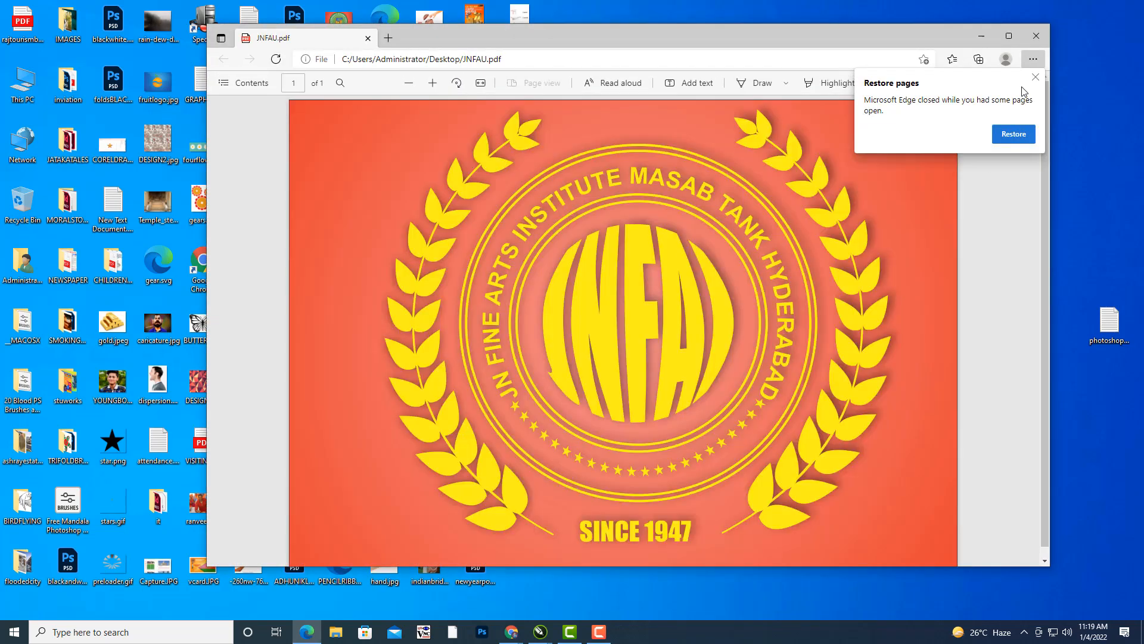
{"action": "left_click", "coordinate": [1034, 78]}
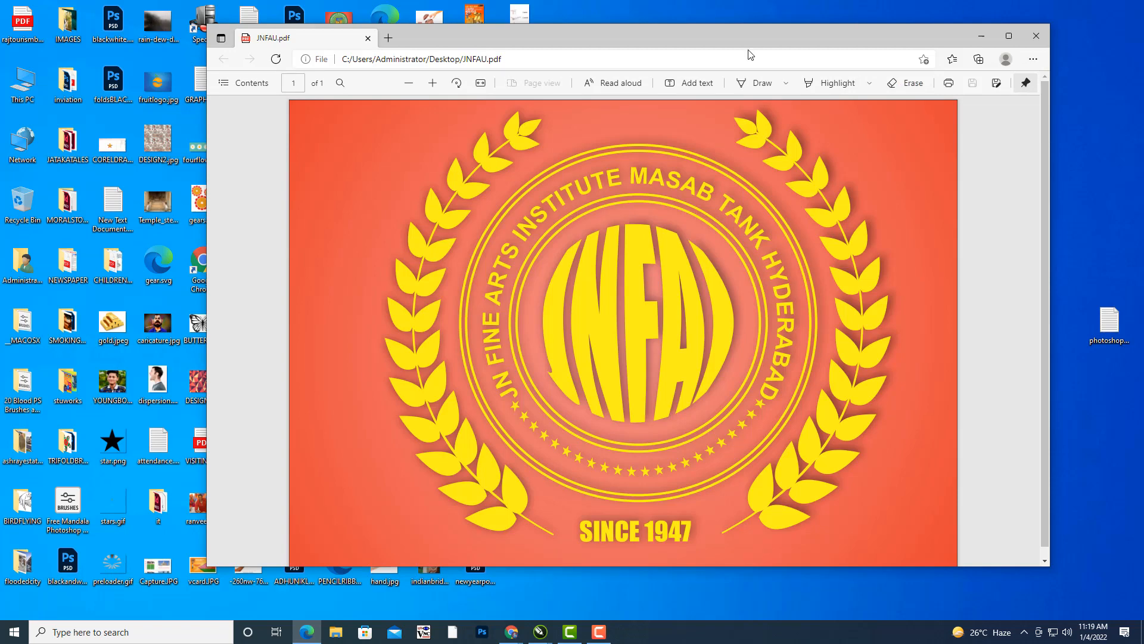
{"action": "left_click_drag", "start_coordinate": [755, 38], "coordinate": [775, 27]}
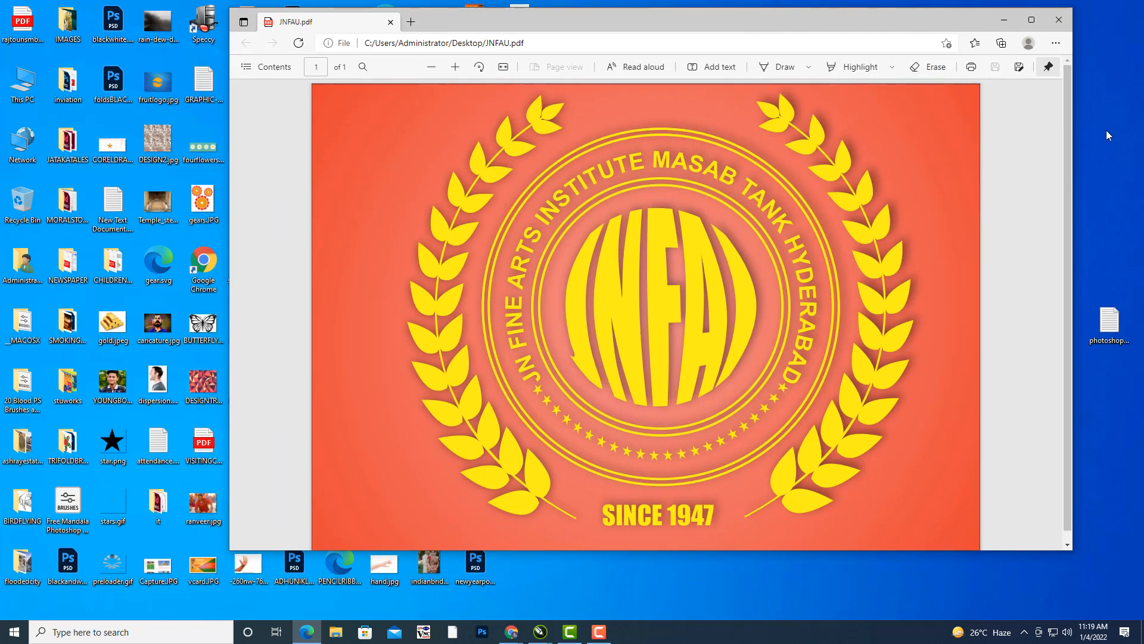
{"action": "left_click", "coordinate": [1058, 20]}
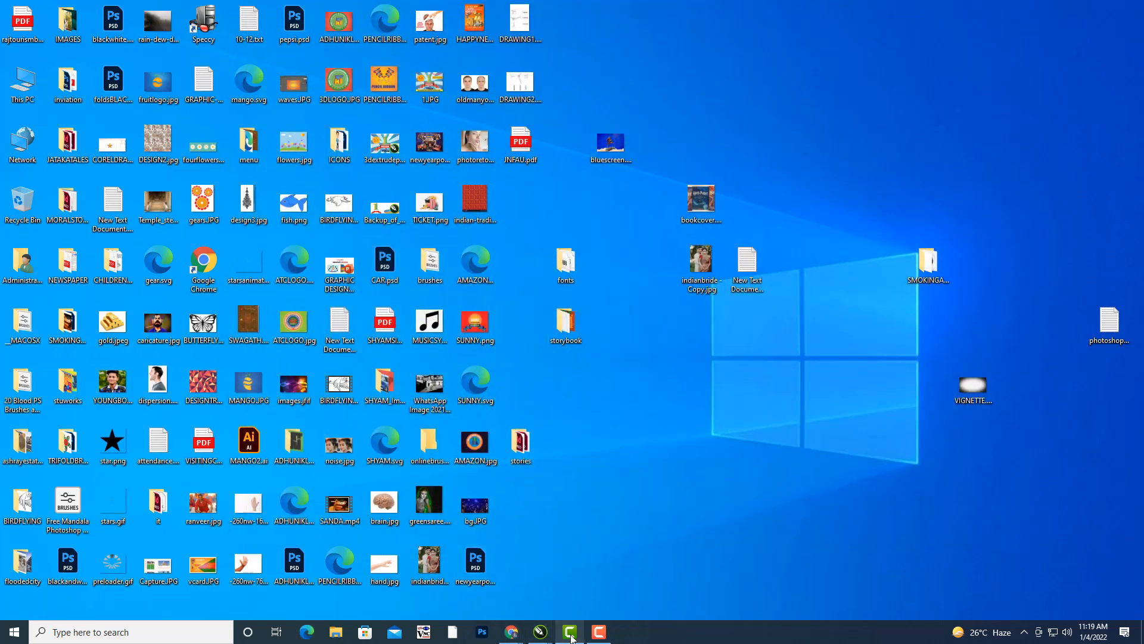
Switch back to the Untitled-2 drawing in CorelDRAW
{"action": "mouse_move", "coordinate": [541, 631]}
{"action": "left_click", "coordinate": [598, 592]}
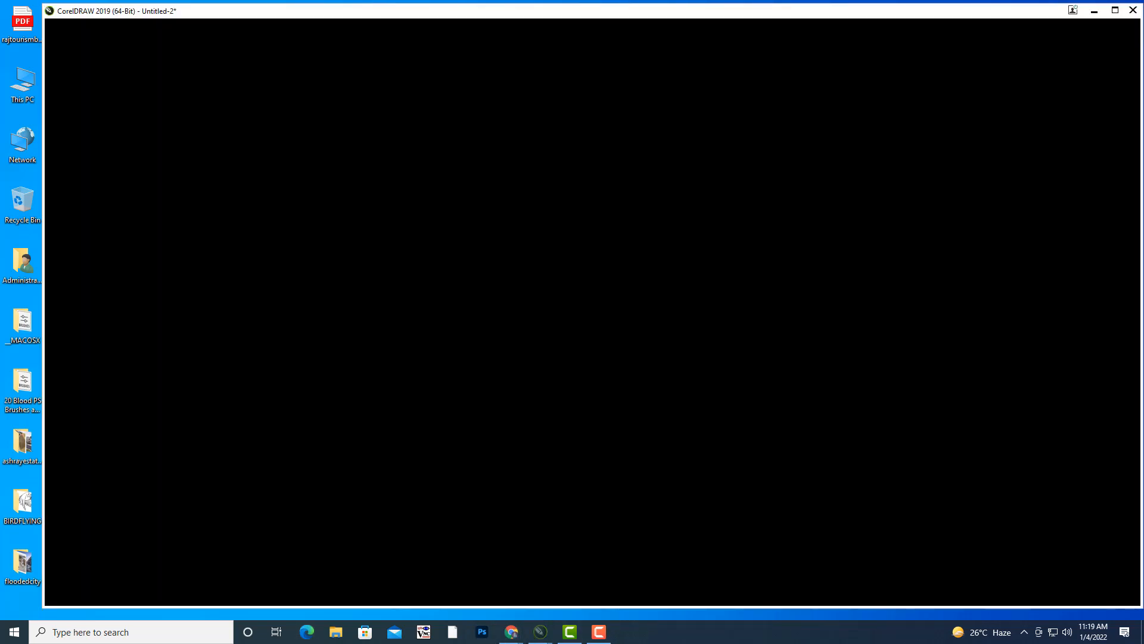
{"action": "left_click_drag", "start_coordinate": [606, 400], "coordinate": [613, 429]}
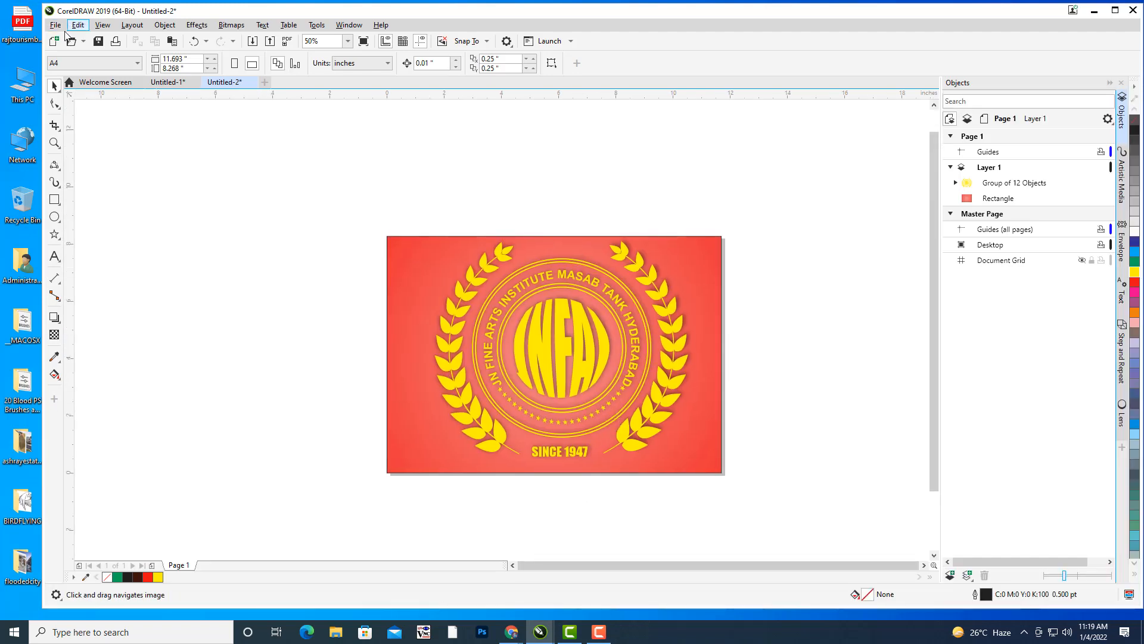
Start another export of the design with SVG - Scalable Vector Graphics as the file type
{"action": "left_click", "coordinate": [55, 25]}
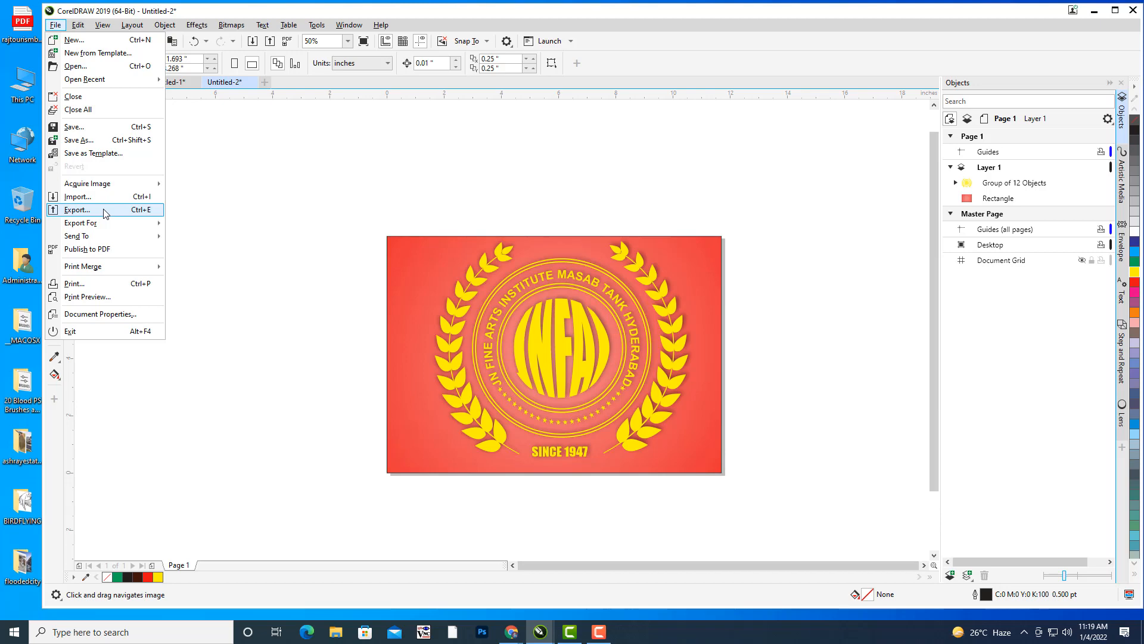
{"action": "left_click", "coordinate": [105, 212]}
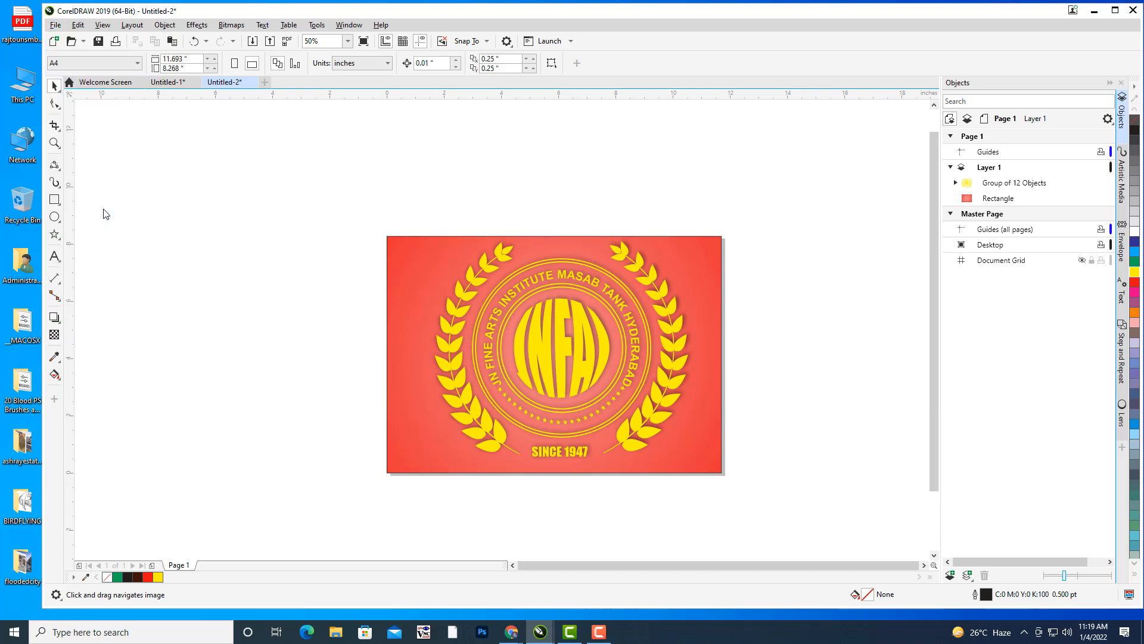
{"action": "left_click", "coordinate": [397, 485]}
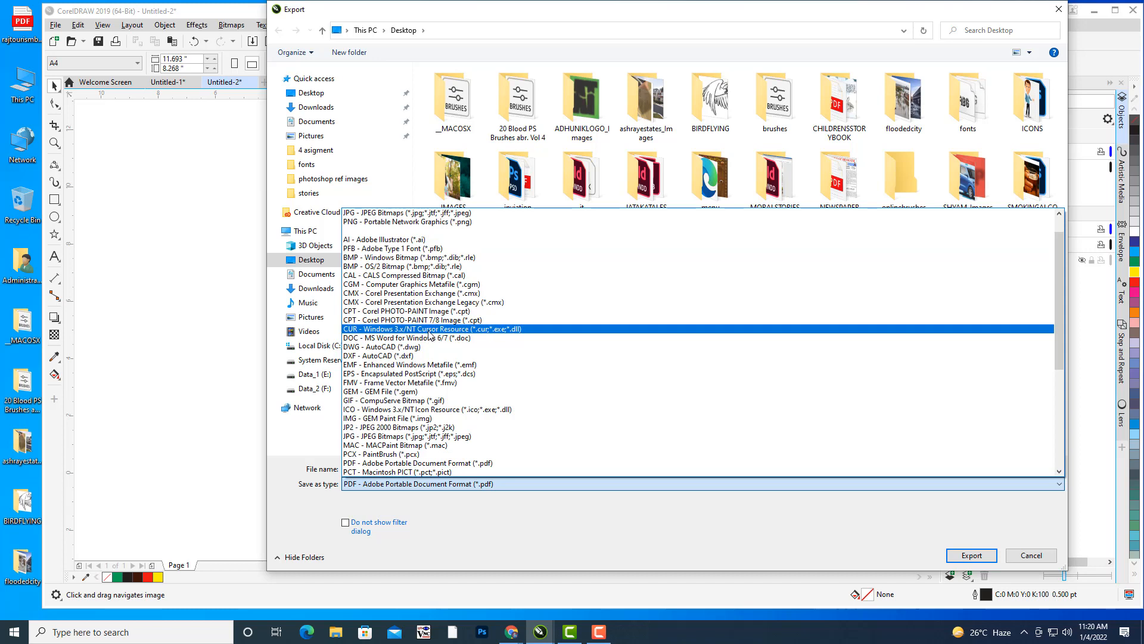
{"action": "scroll", "coordinate": [429, 335], "scroll_direction": "down", "scroll_amount": 1}
{"action": "scroll", "coordinate": [429, 335], "scroll_direction": "up", "scroll_amount": 2}
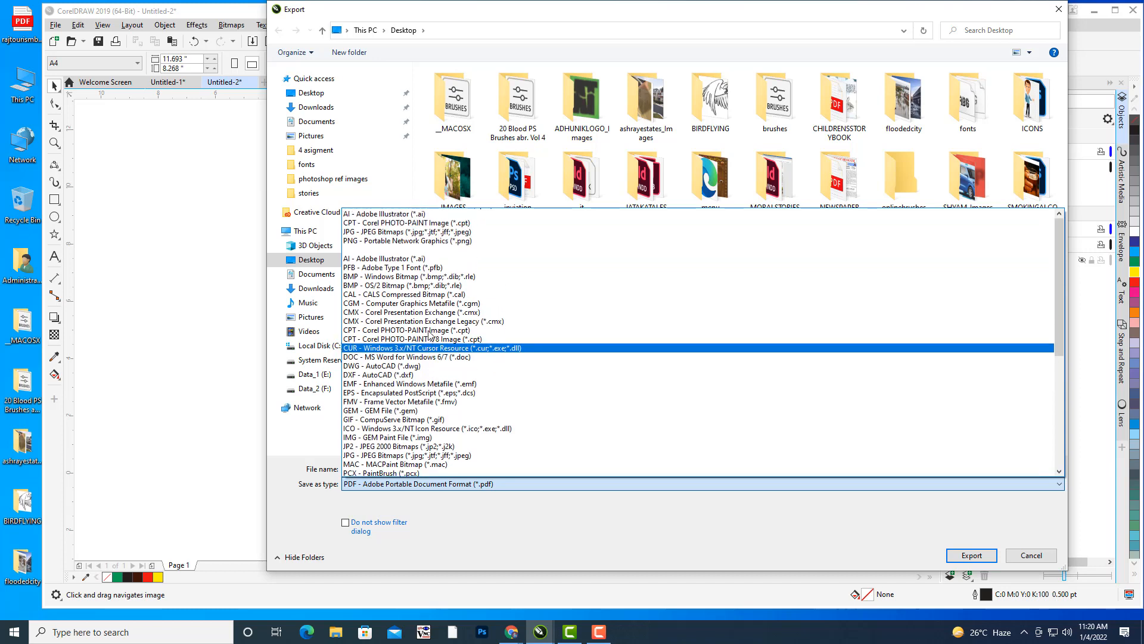
{"action": "scroll", "coordinate": [429, 335], "scroll_direction": "down", "scroll_amount": 2}
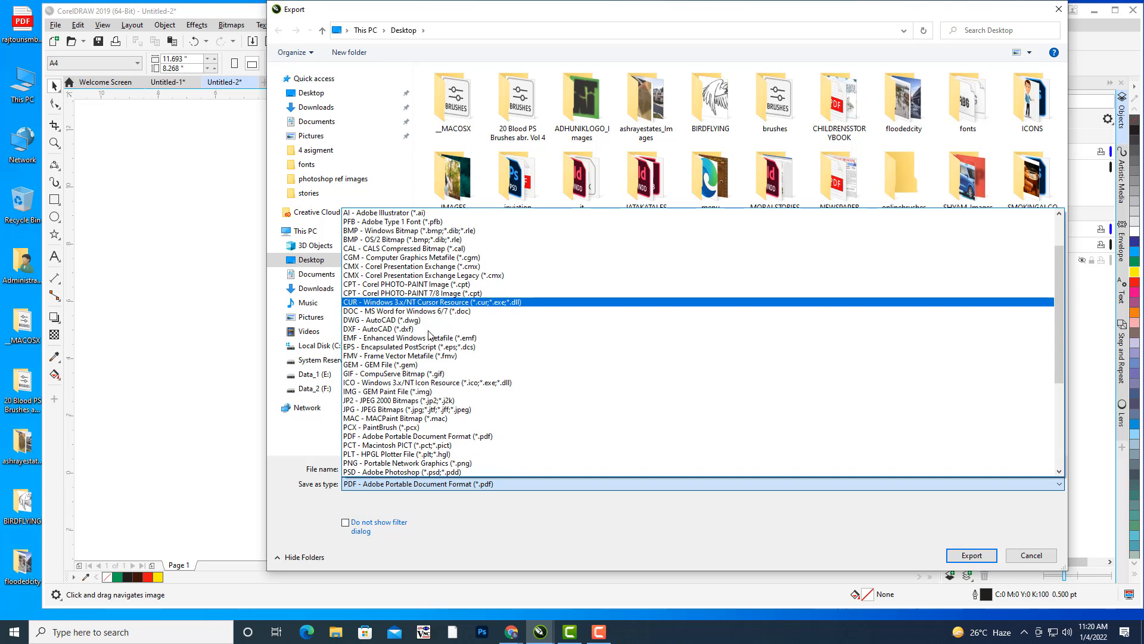
{"action": "scroll", "coordinate": [426, 331], "scroll_direction": "up", "scroll_amount": 2}
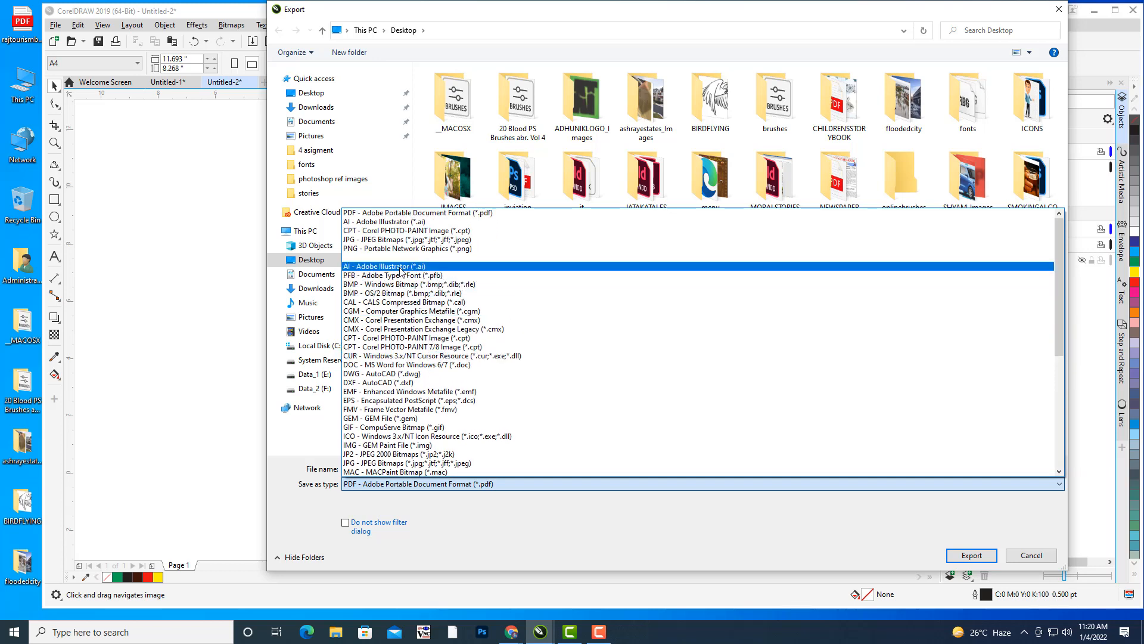
{"action": "scroll", "coordinate": [417, 354], "scroll_direction": "down", "scroll_amount": 2}
{"action": "scroll", "coordinate": [419, 357], "scroll_direction": "down", "scroll_amount": 2}
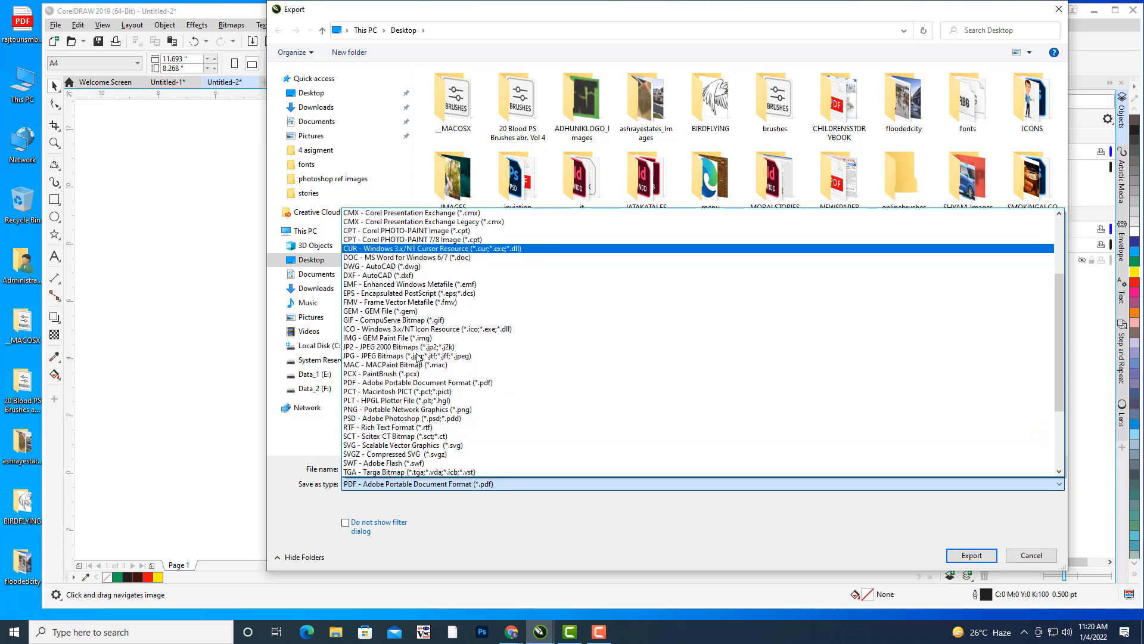
{"action": "scroll", "coordinate": [419, 357], "scroll_direction": "down", "scroll_amount": 3}
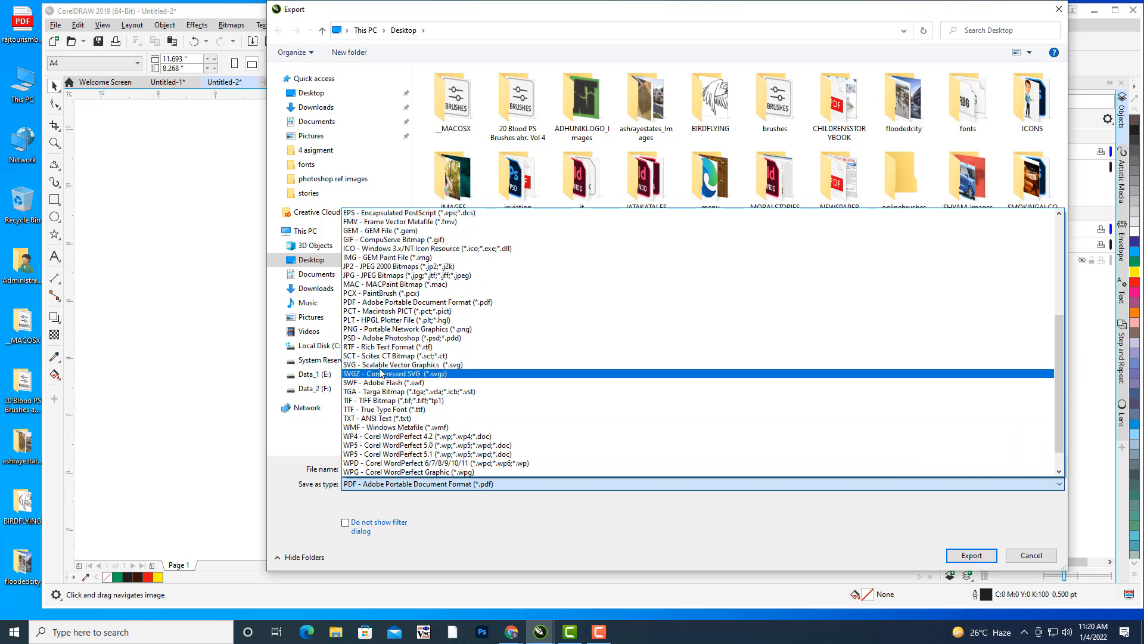
{"action": "left_click", "coordinate": [380, 365]}
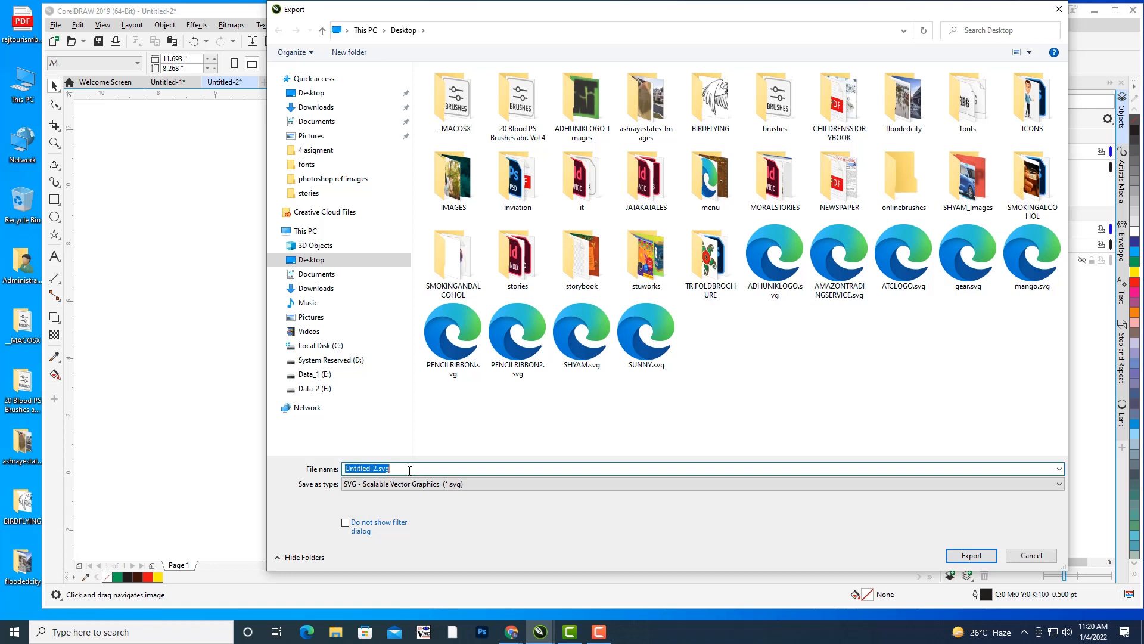
Name the SVG file JNFAI and export it to the Desktop with the default SVG settings
{"action": "type", "text": "JN"}
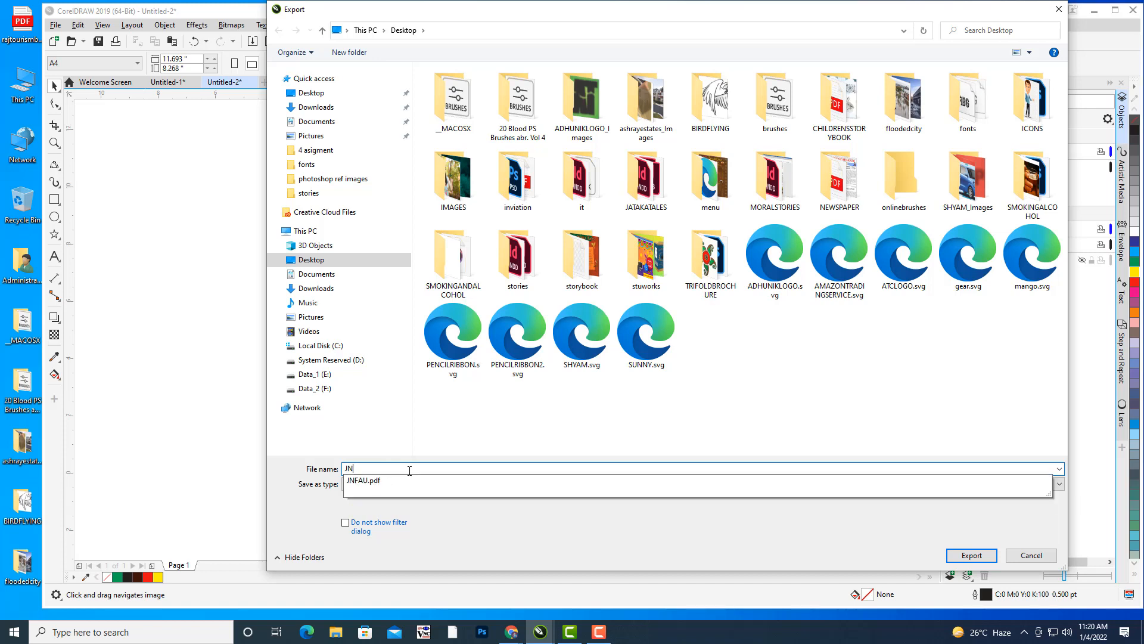
{"action": "type", "text": "FAI"}
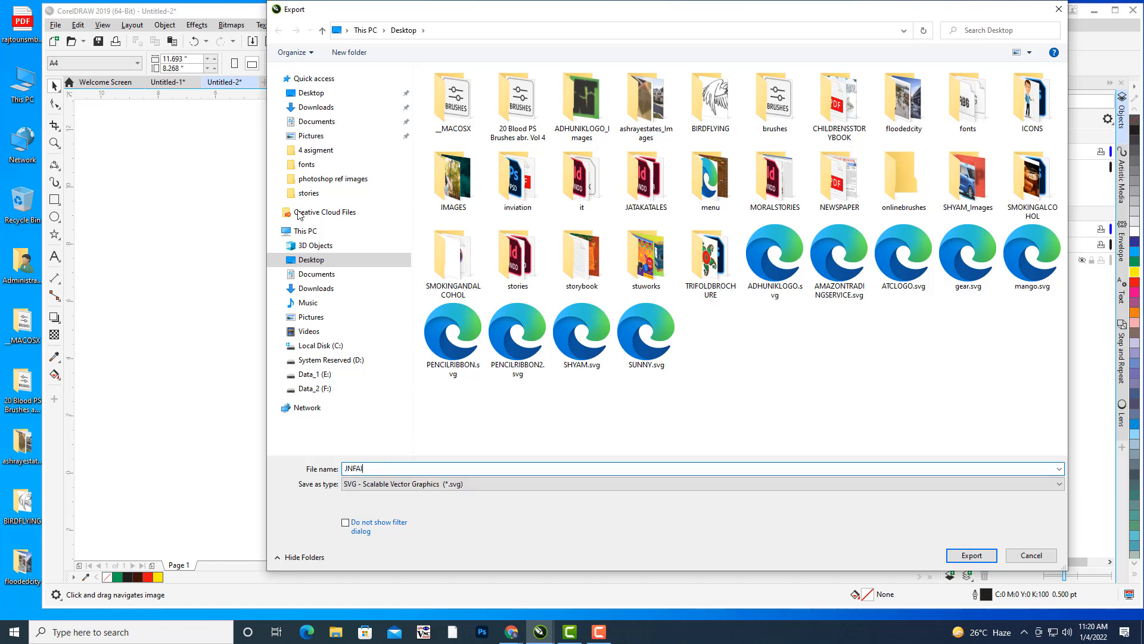
{"action": "left_click_drag", "start_coordinate": [486, 8], "coordinate": [503, 7]}
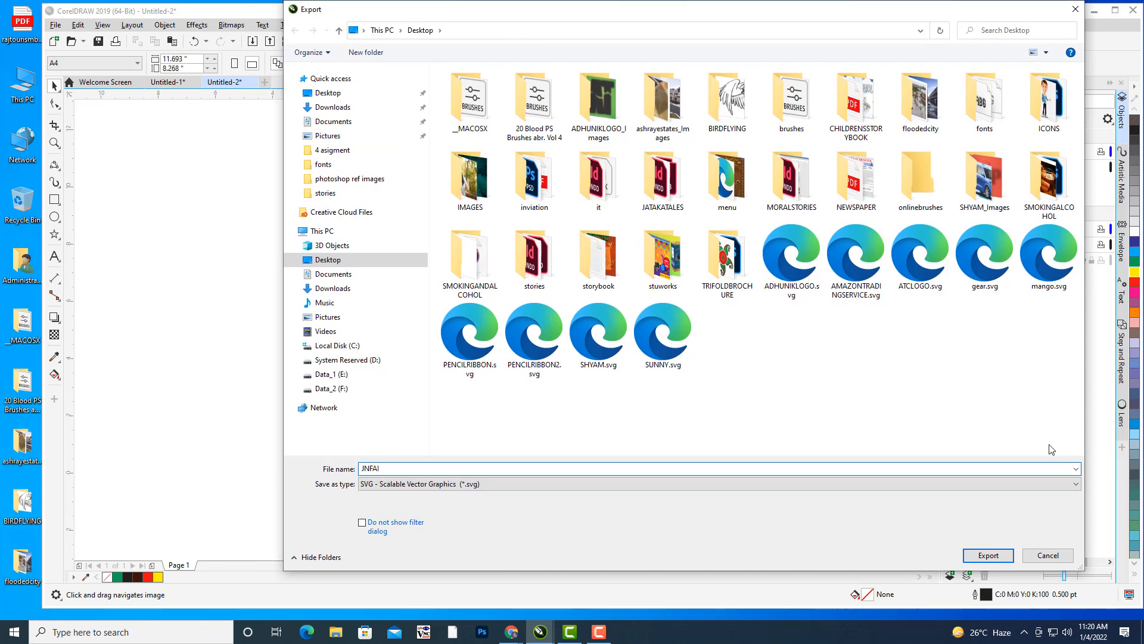
{"action": "left_click", "coordinate": [988, 557]}
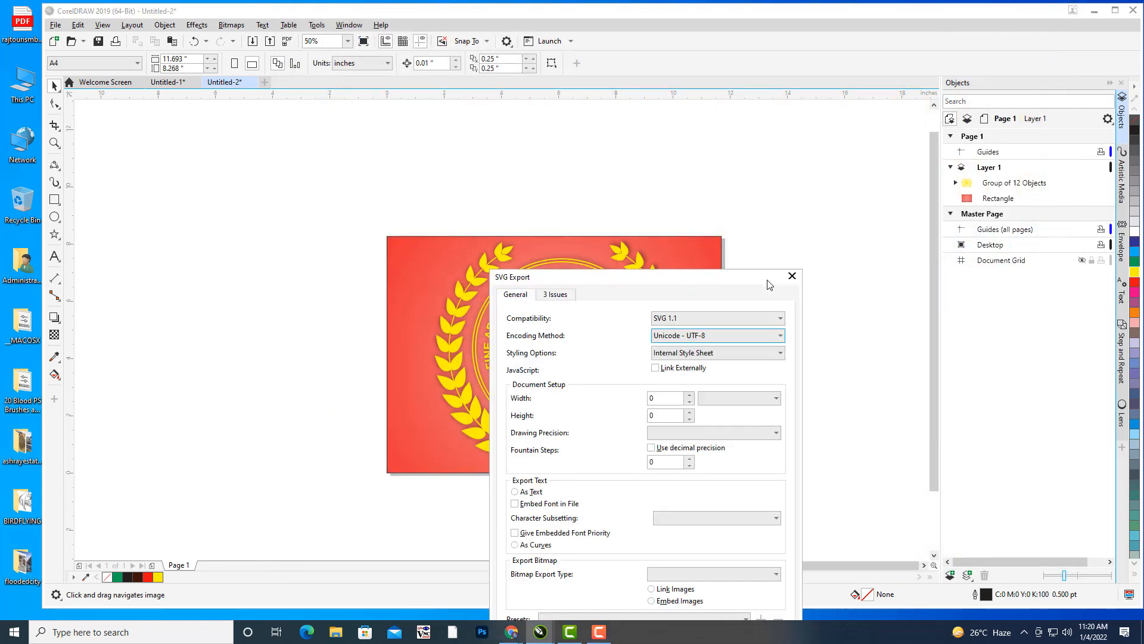
{"action": "left_click_drag", "start_coordinate": [705, 276], "coordinate": [905, 64]}
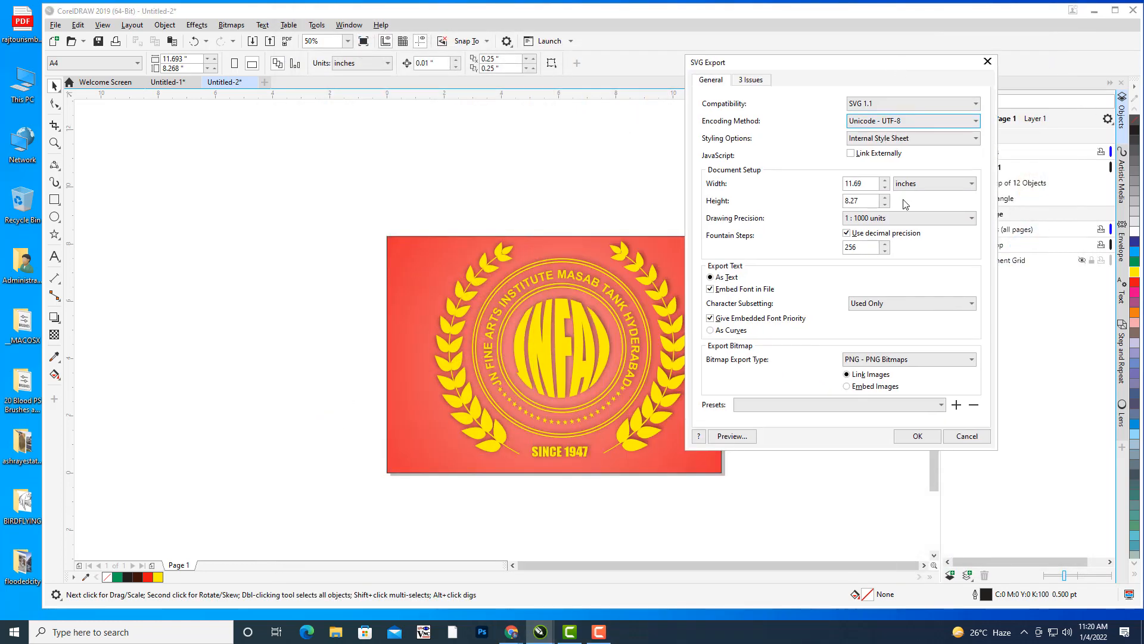
{"action": "left_click", "coordinate": [917, 436]}
{"action": "left_click_drag", "start_coordinate": [812, 358], "coordinate": [804, 359]}
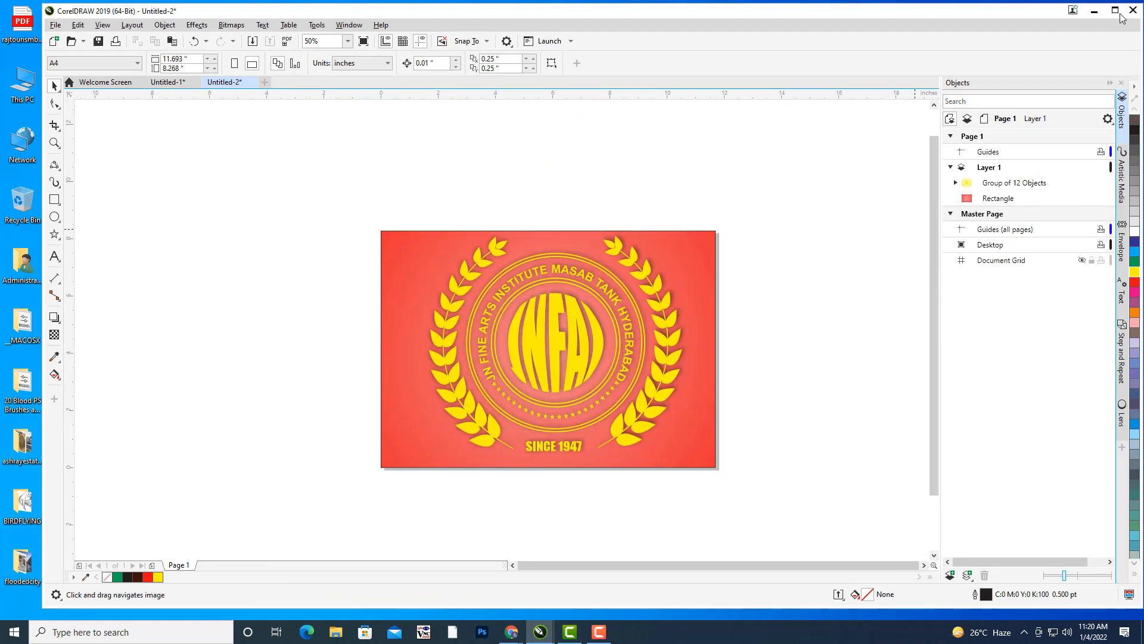
Open the exported JNFAI.svg from the desktop, check the emblem in the browser, and close it
{"action": "left_click", "coordinate": [1095, 11]}
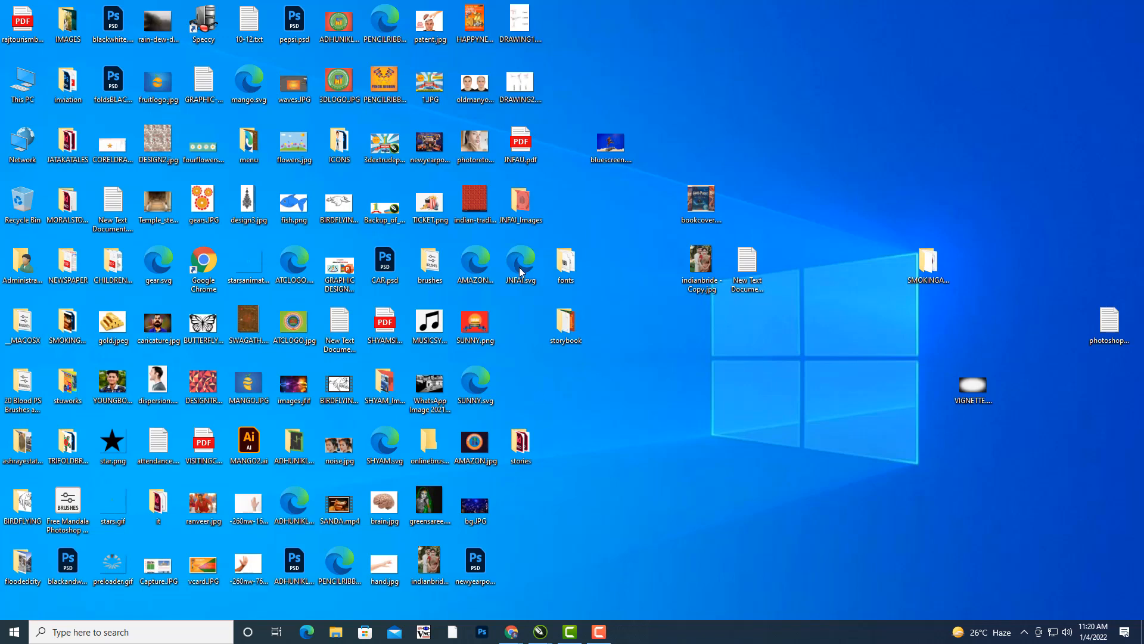
{"action": "double_click", "coordinate": [520, 276]}
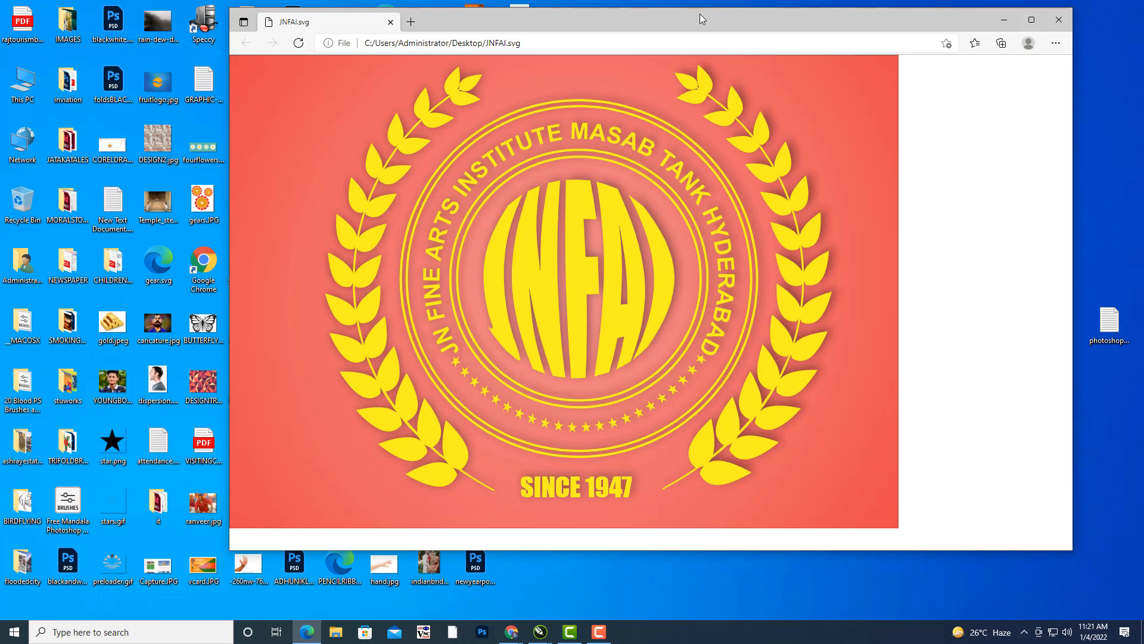
{"action": "mouse_move", "coordinate": [700, 18]}
{"action": "left_mouse_down"}
{"action": "mouse_move", "coordinate": [785, 27]}
{"action": "mouse_move", "coordinate": [731, 40]}
{"action": "mouse_move", "coordinate": [711, 29]}
{"action": "left_mouse_up"}
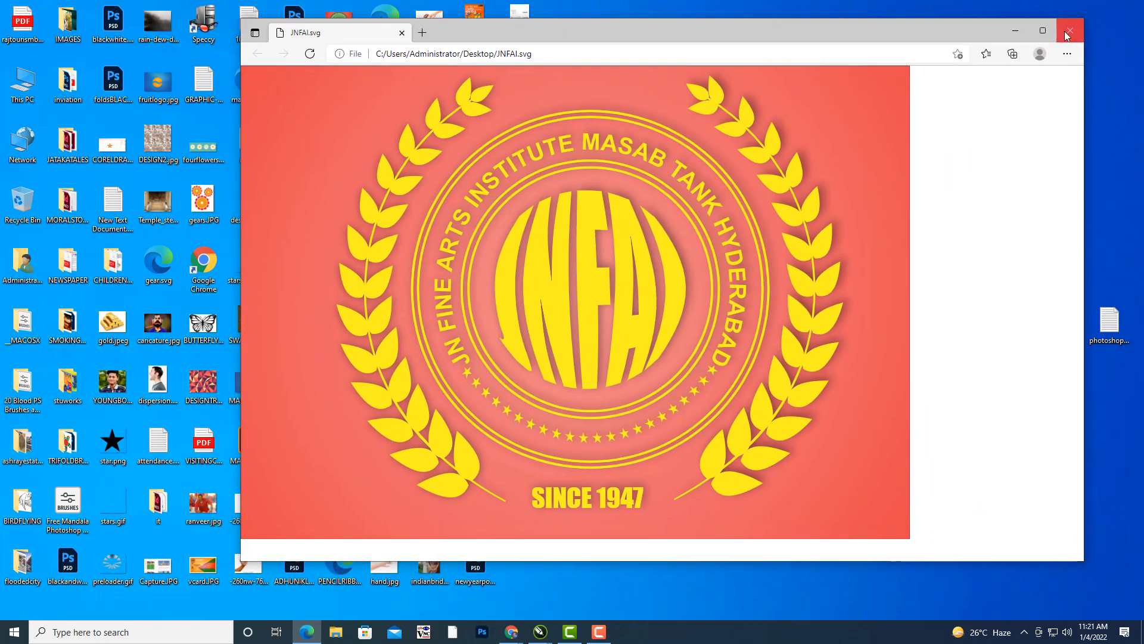
{"action": "left_click", "coordinate": [1022, 23]}
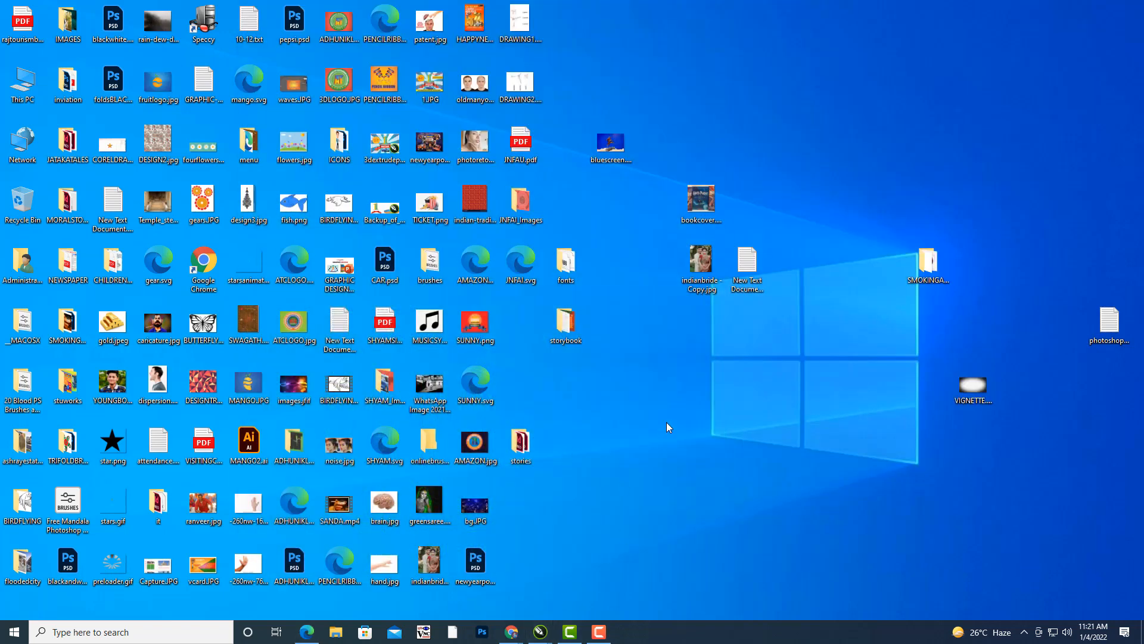